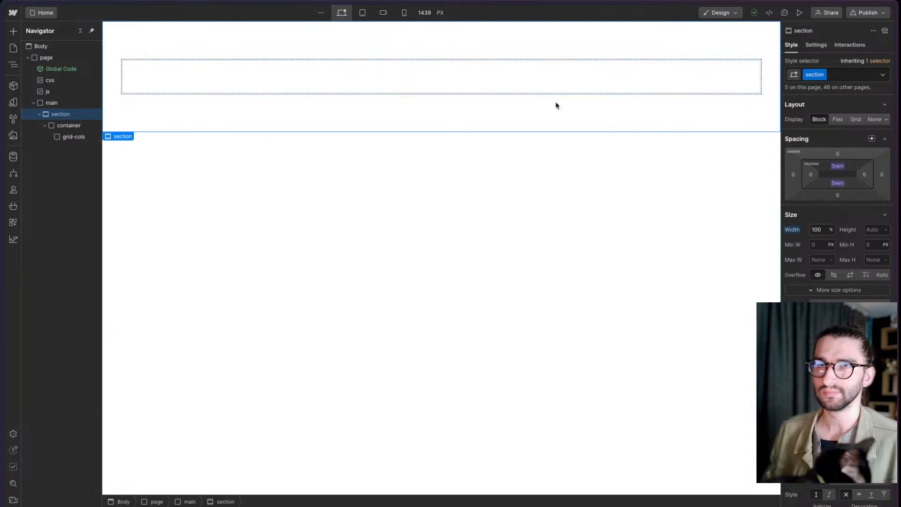
# - Add the existing combo class cc-top-lg to the section and check its spacing around the inner grid
pyautogui.click(859, 77)
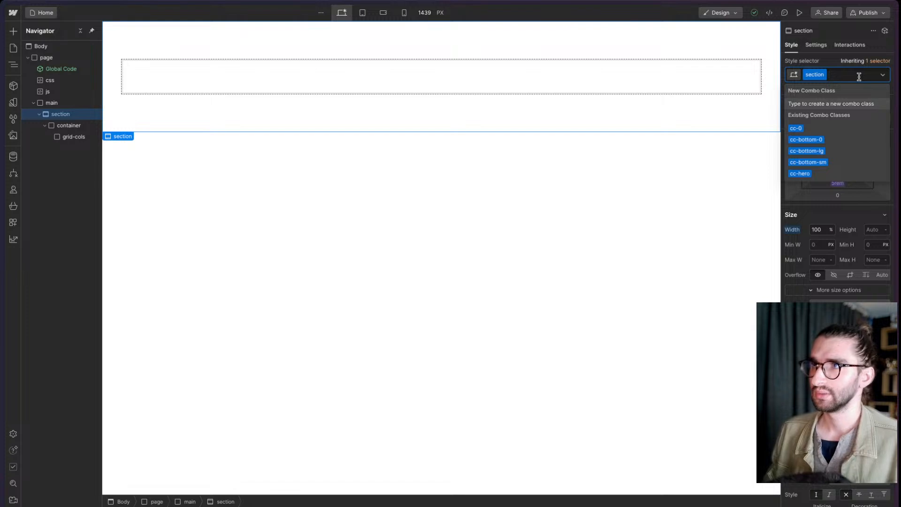
pyautogui.write('top')
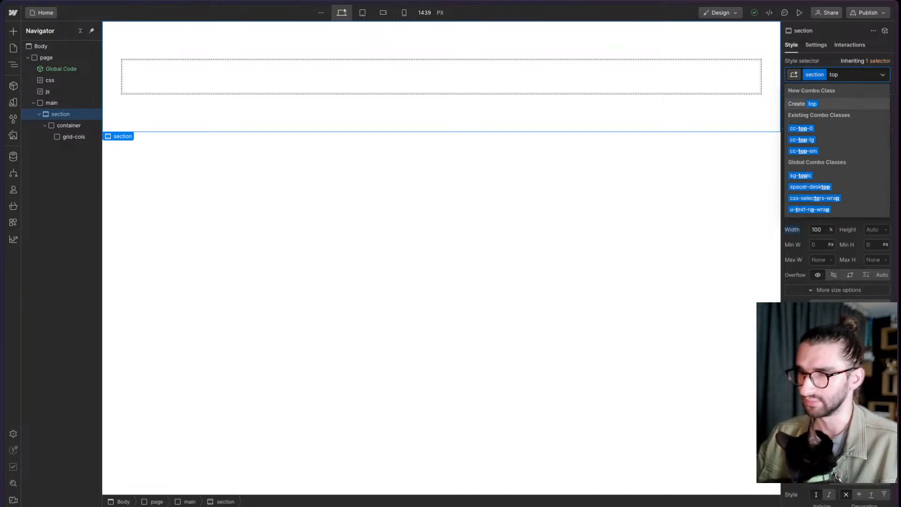
pyautogui.press('Down')
pyautogui.press('Down')
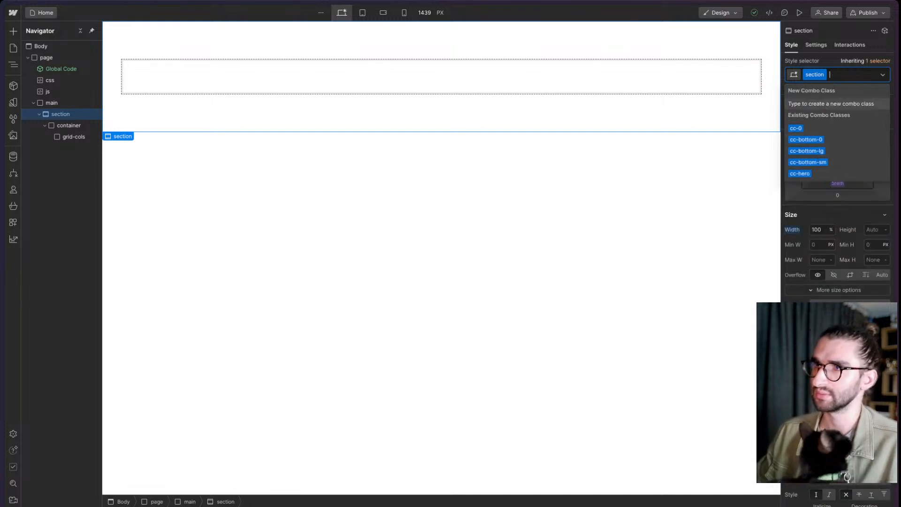
pyautogui.press('Return')
pyautogui.click(324, 92)
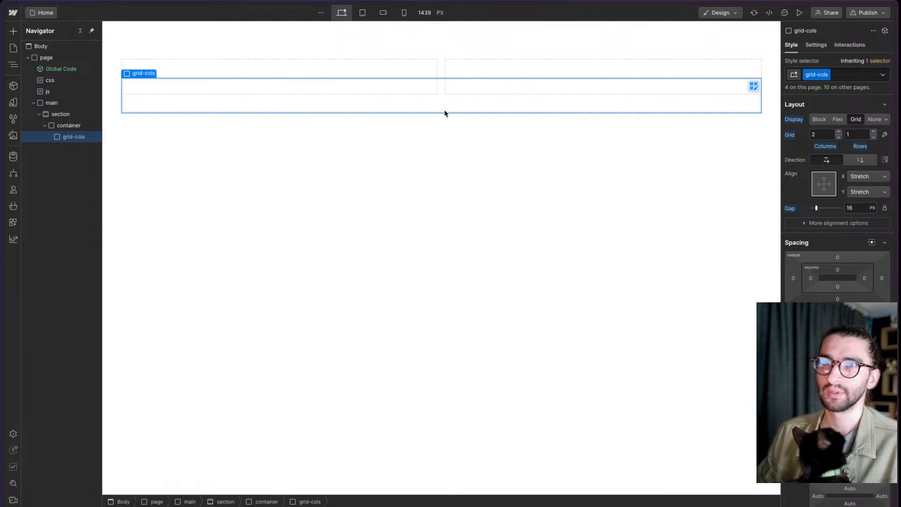
pyautogui.click(445, 130)
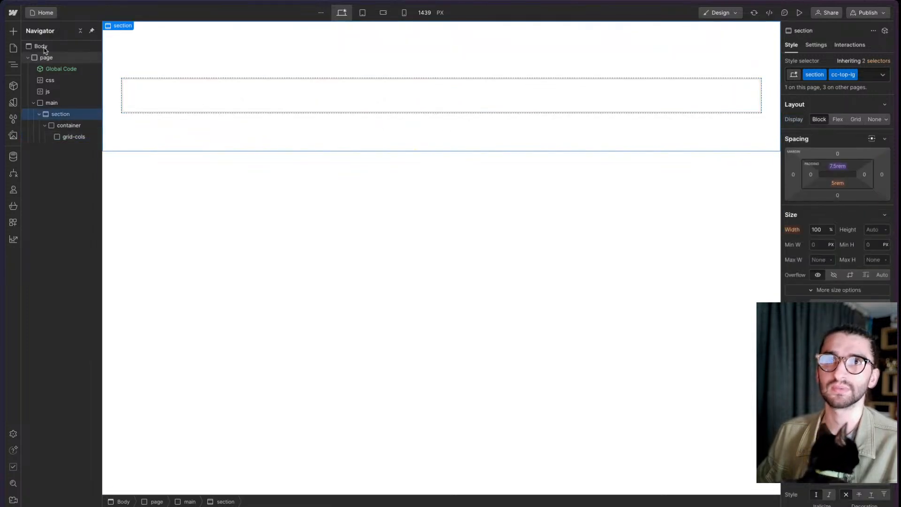
# - Insert the Button component into the grid-cols element inside the container
pyautogui.click(75, 126)
pyautogui.click(77, 136)
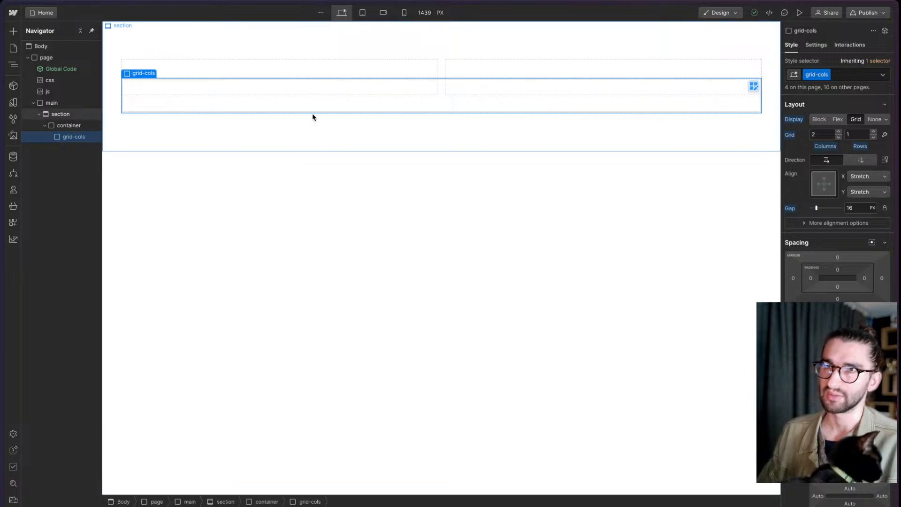
pyautogui.press('super+k')
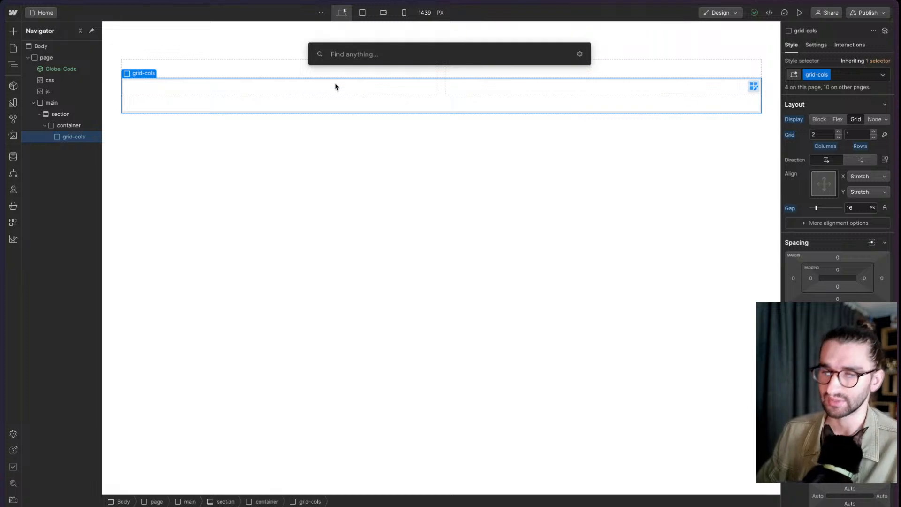
pyautogui.write('button')
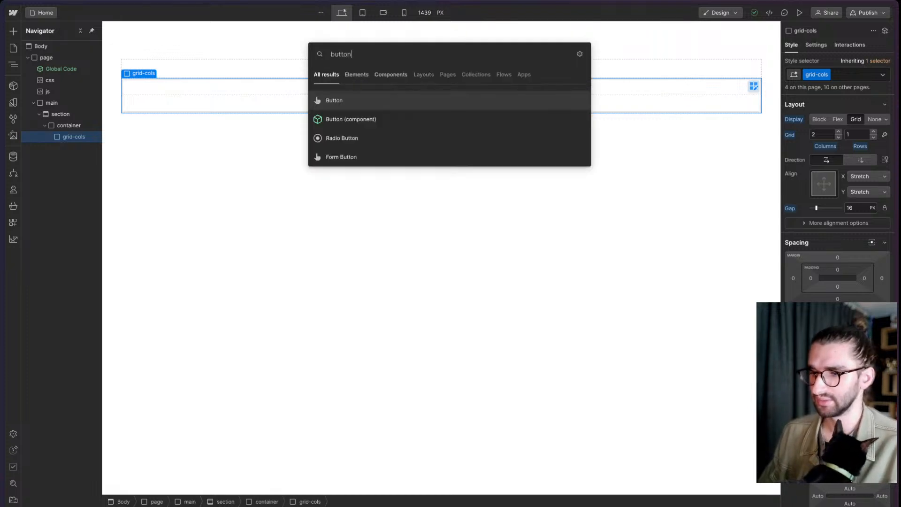
pyautogui.press('Down')
pyautogui.press('Return')
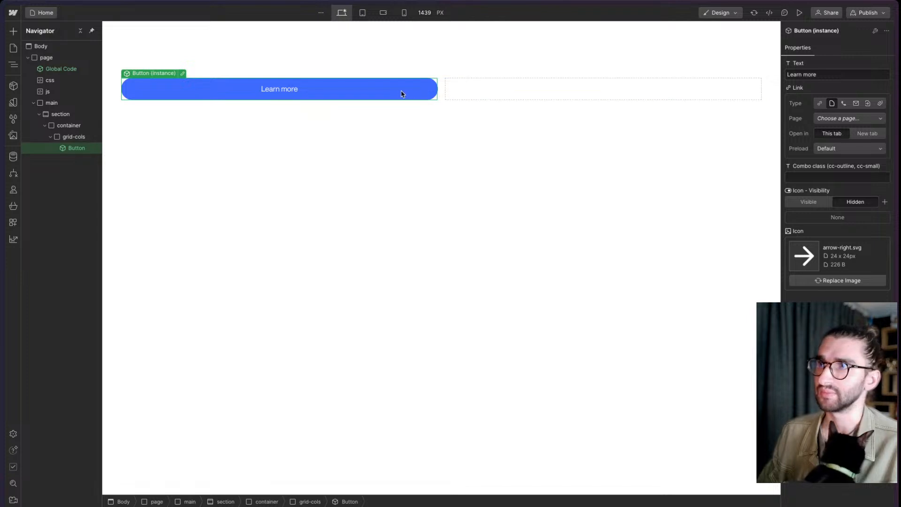
# - Set the button instance's combo class property to cc-outline
pyautogui.click(847, 178)
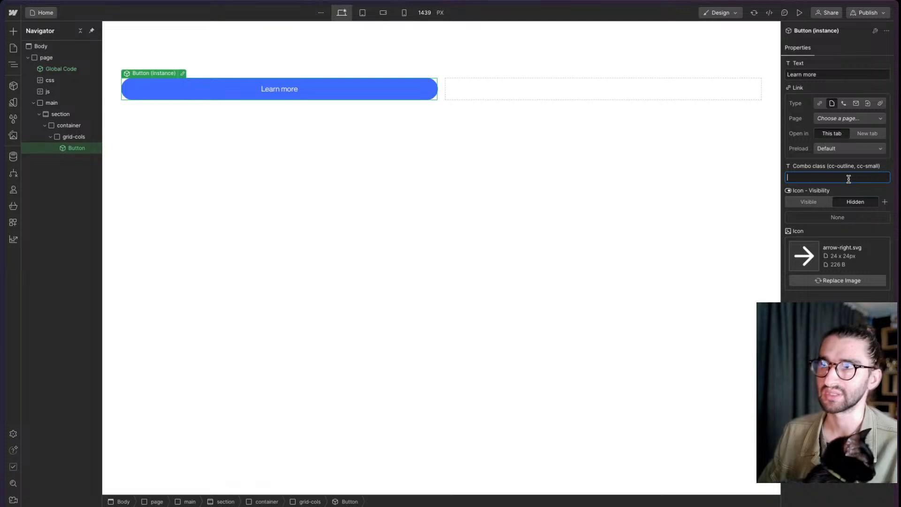
pyautogui.write('cc-')
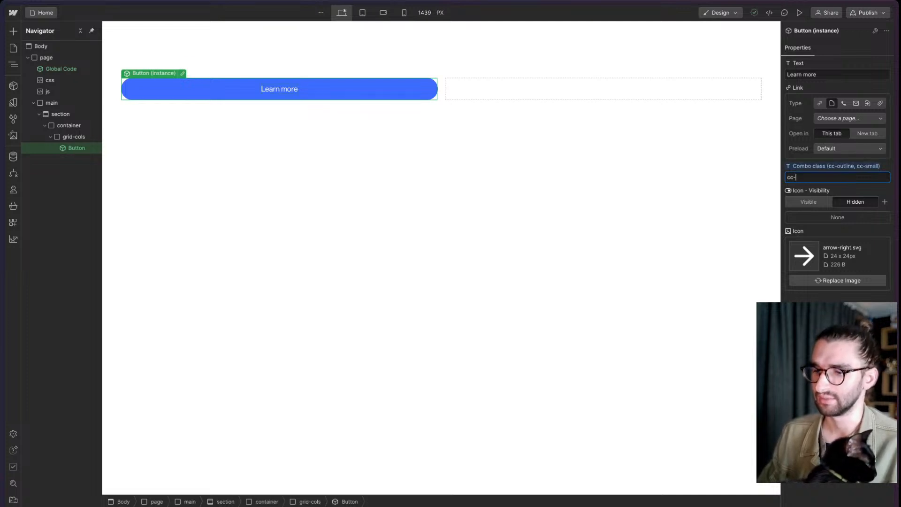
pyautogui.hotkey('ctrl', '+')
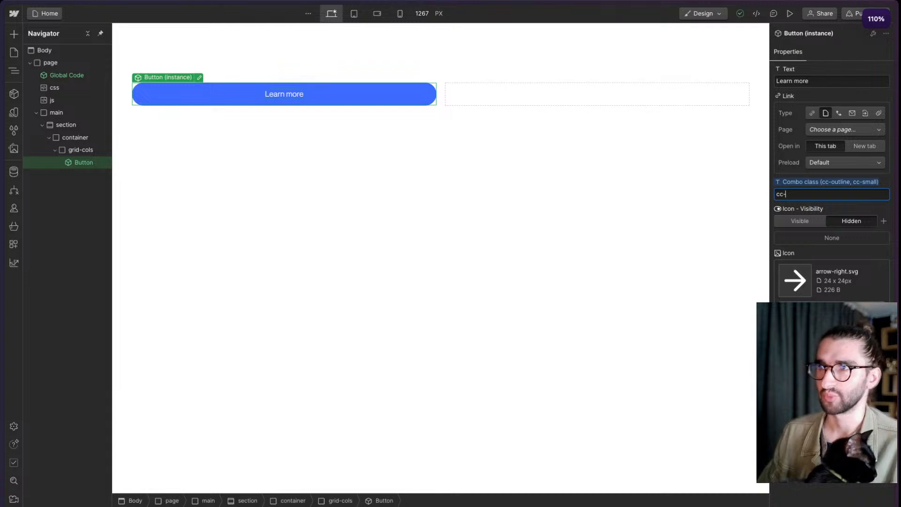
pyautogui.write('outline')
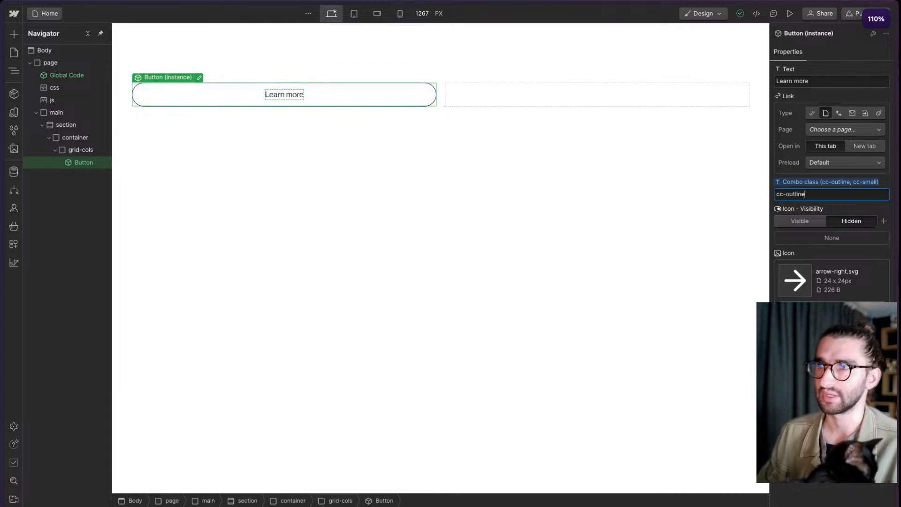
pyautogui.click(546, 136)
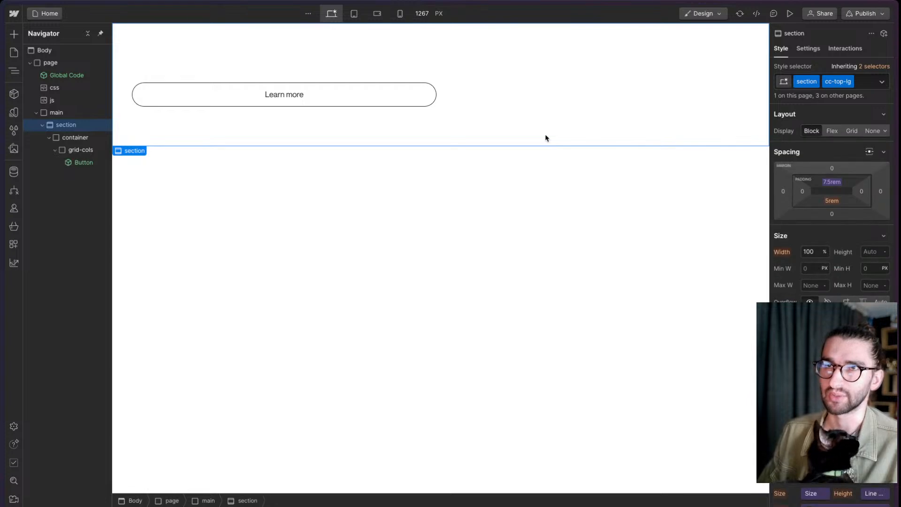
# - Append cc-small to the button's combo class property so it reads "cc-outline cc-small"
pyautogui.click(398, 103)
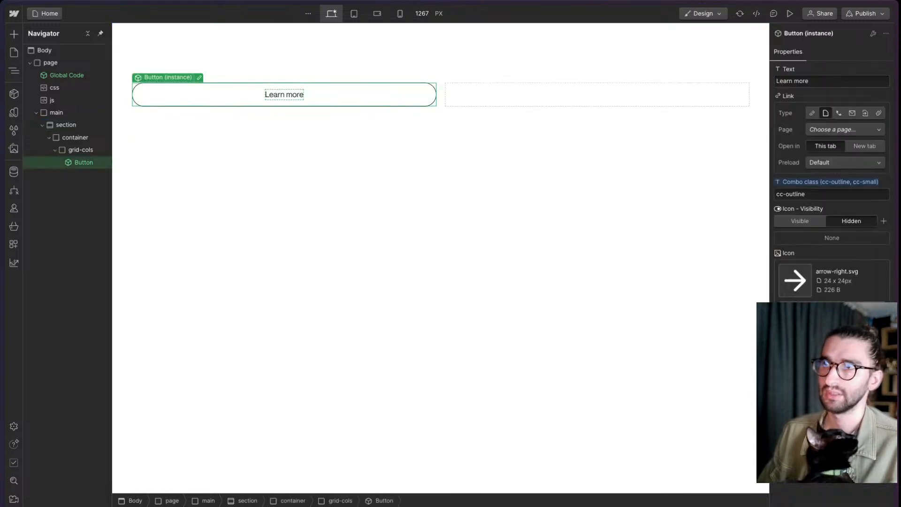
pyautogui.click(843, 193)
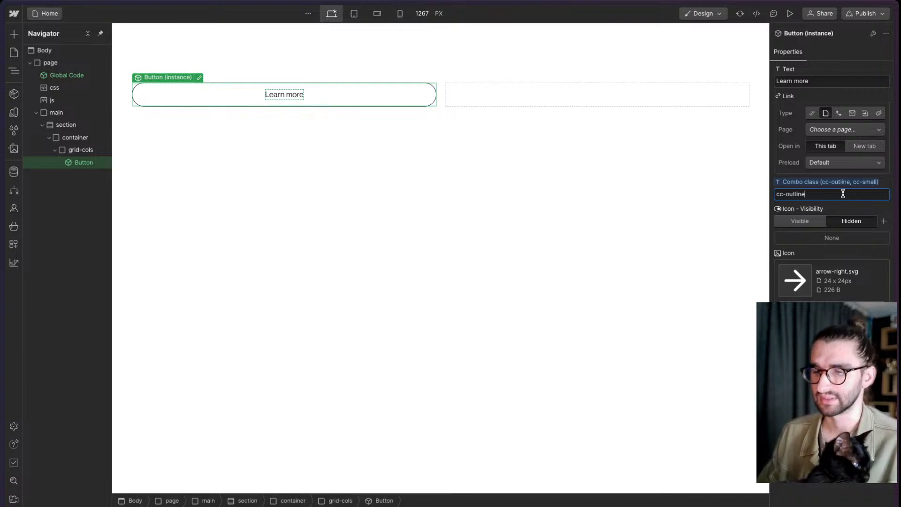
pyautogui.write('cc-small')
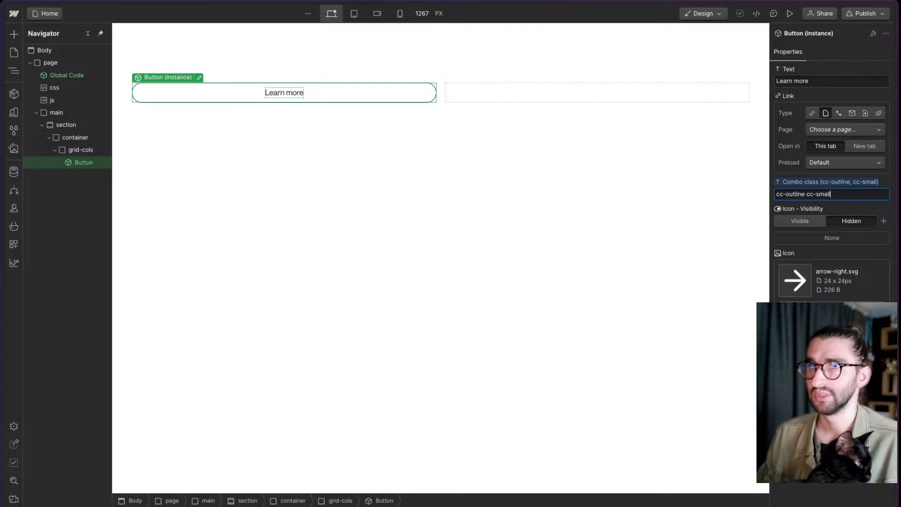
pyautogui.press('Return')
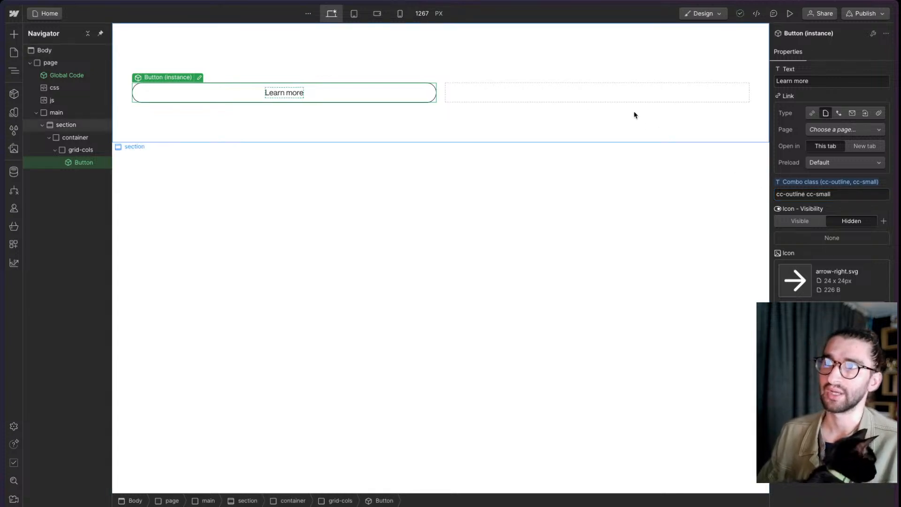
pyautogui.click(632, 112)
pyautogui.click(442, 92)
pyautogui.click(427, 93)
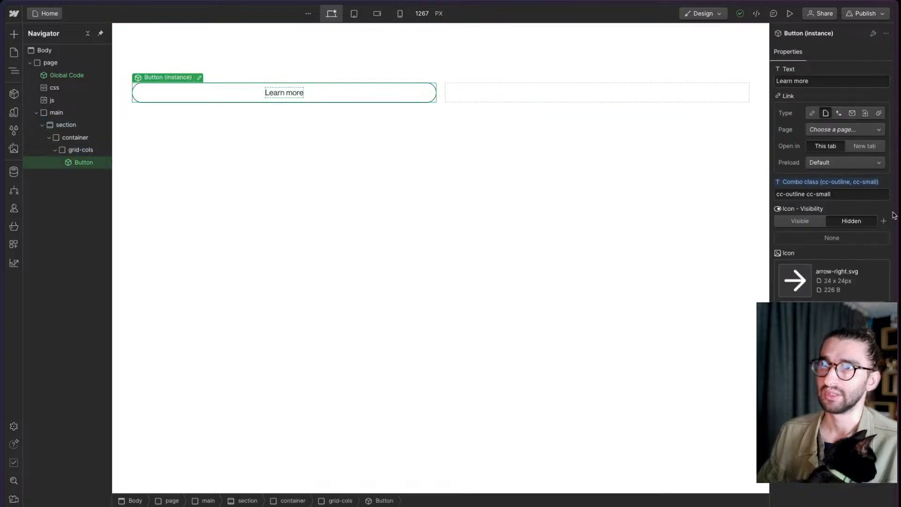
# - Remove cc-outline from the button's combo class property, keeping only cc-small
pyautogui.click(807, 194)
pyautogui.press('BackSpace')
pyautogui.press('BackSpace')
pyautogui.press('BackSpace')
pyautogui.press('BackSpace')
pyautogui.press('BackSpace')
pyautogui.press('BackSpace')
pyautogui.press('BackSpace')
pyautogui.press('BackSpace')
pyautogui.press('BackSpace')
pyautogui.press('BackSpace')
pyautogui.press('BackSpace')
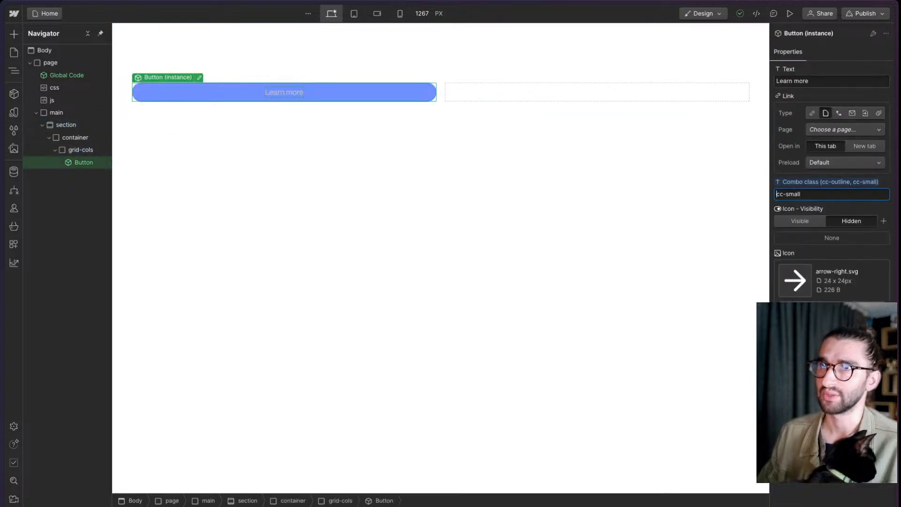
# - Reset the button's combo class property to its default value and reselect the button instance
pyautogui.click(852, 186)
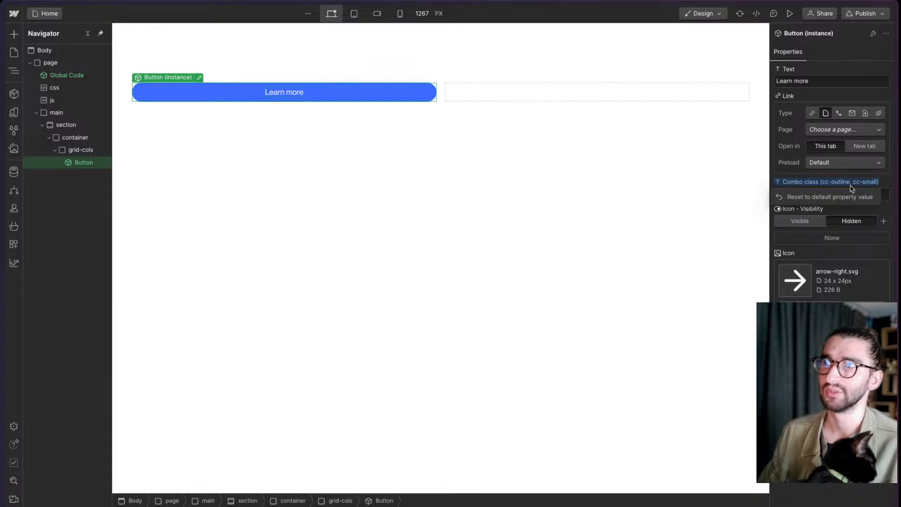
pyautogui.click(843, 197)
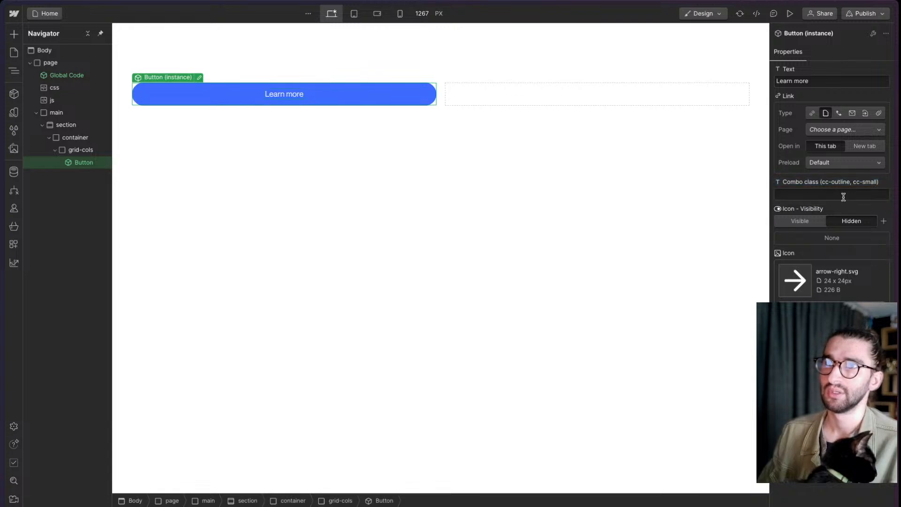
pyautogui.click(647, 284)
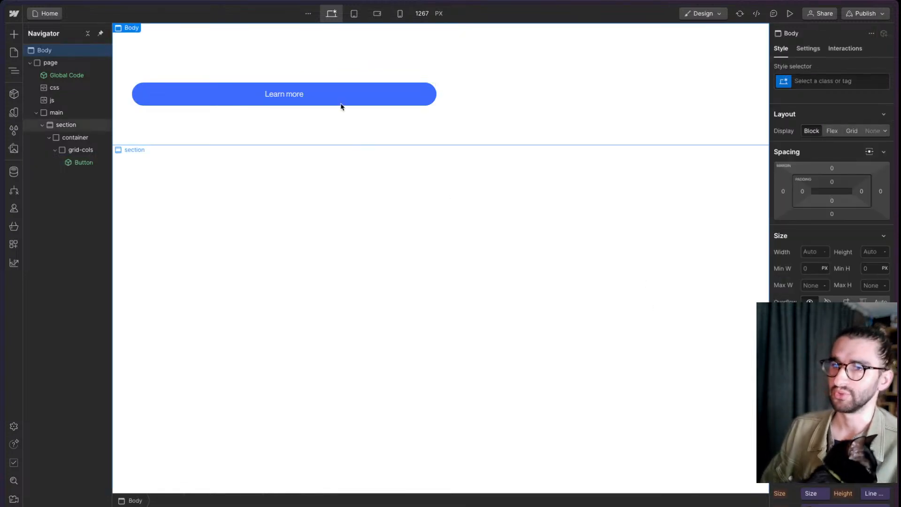
pyautogui.click(377, 101)
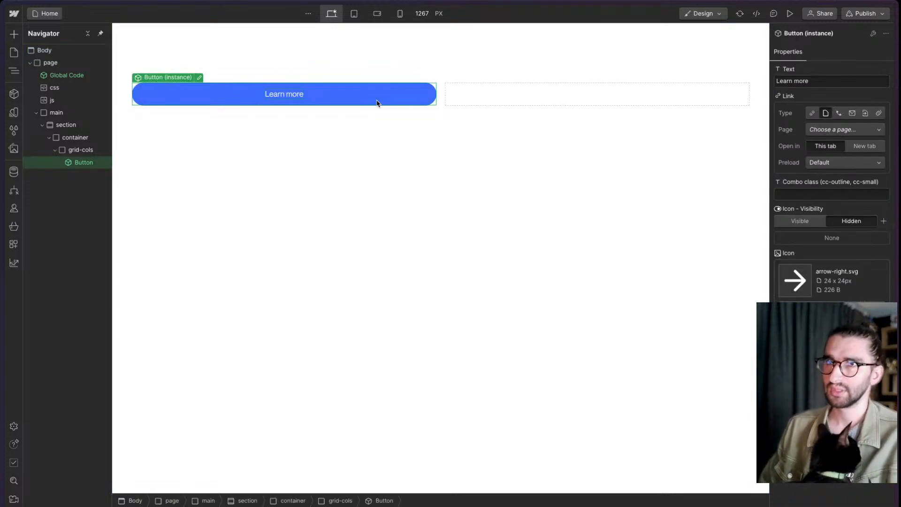
pyautogui.click(826, 196)
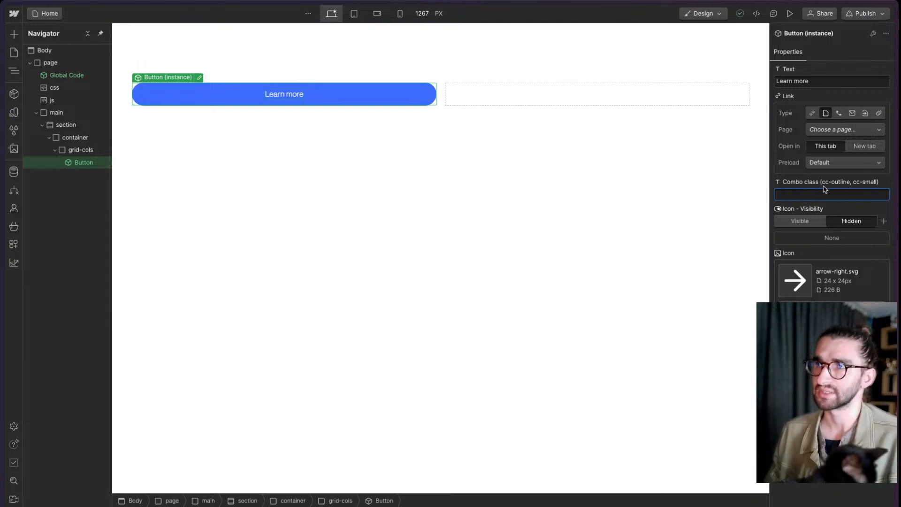
pyautogui.click(780, 184)
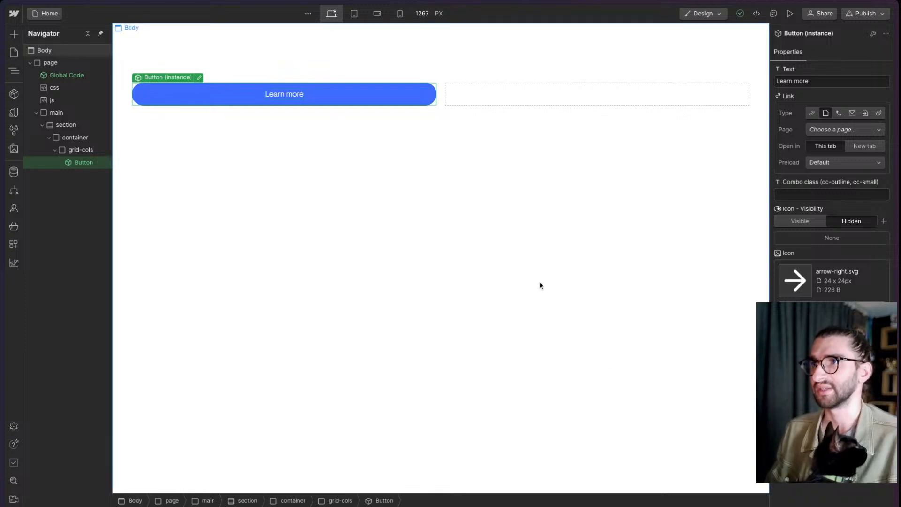
# - Enter cc-outline followed by a comma as the button's combo class
pyautogui.click(815, 194)
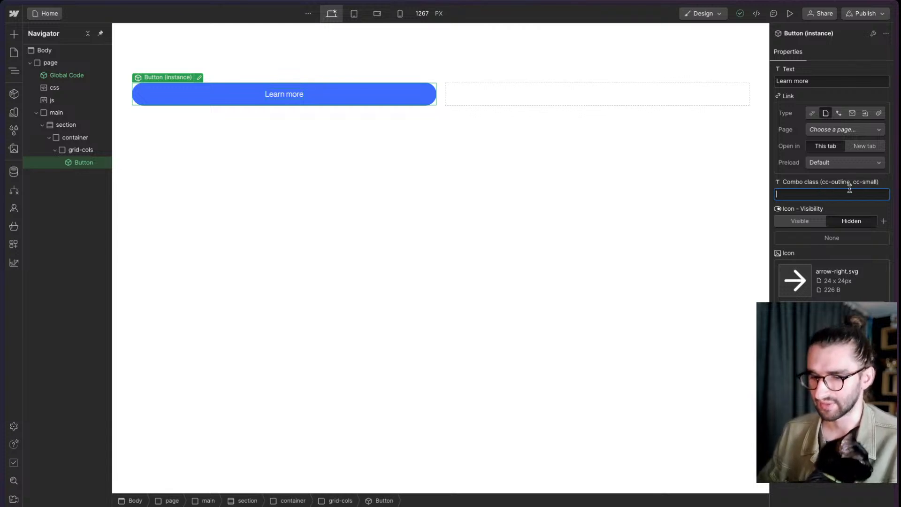
pyautogui.write('cc-p')
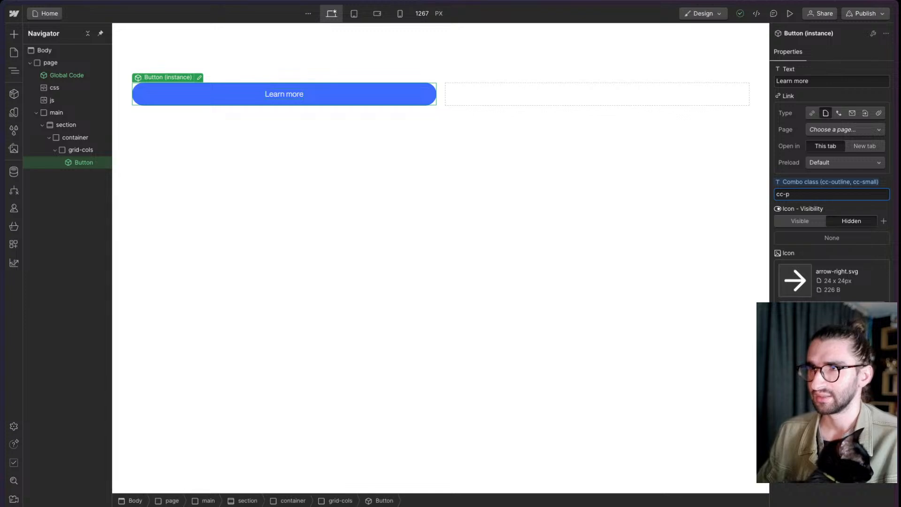
pyautogui.write('ilutline')
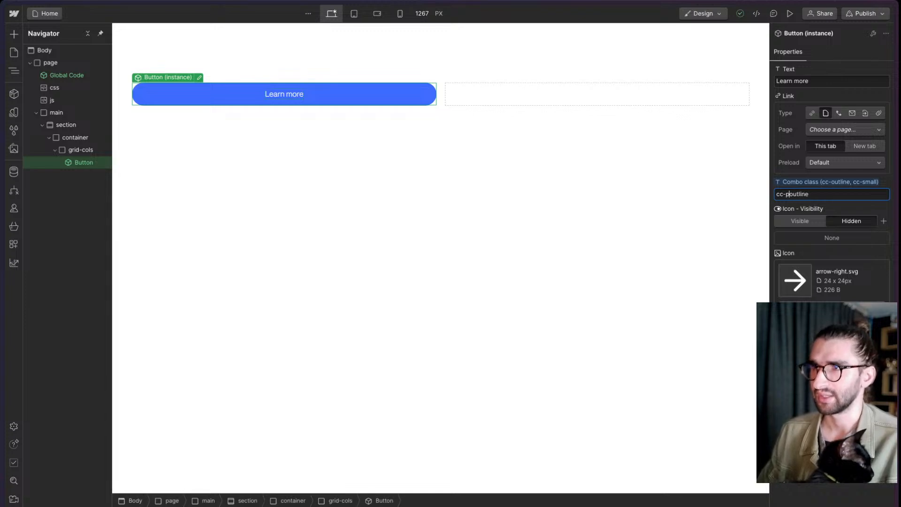
pyautogui.press('BackSpace')
pyautogui.press('End')
pyautogui.write(',')
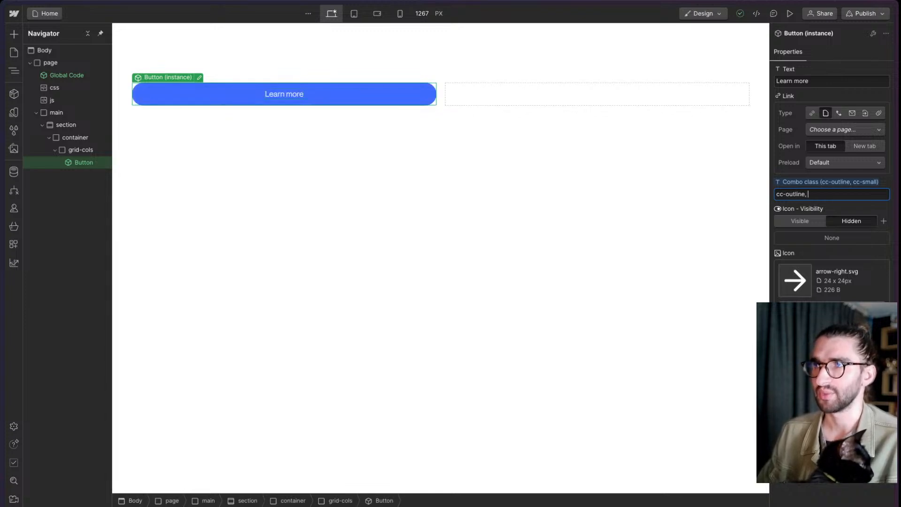
# - Clear the button's combo class entry and reset the property to its default
pyautogui.press('BackSpace')
pyautogui.press('BackSpace')
pyautogui.press('super+BackSpace')
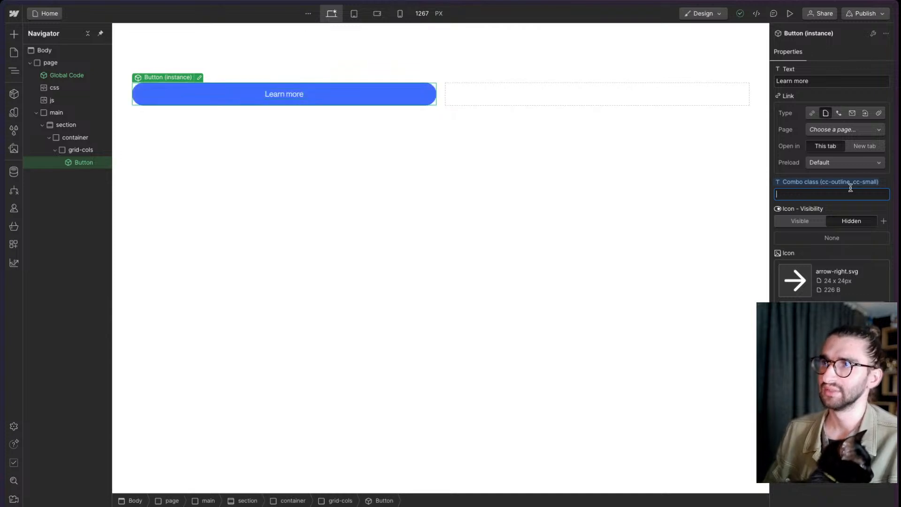
pyautogui.click(825, 185)
pyautogui.click(825, 193)
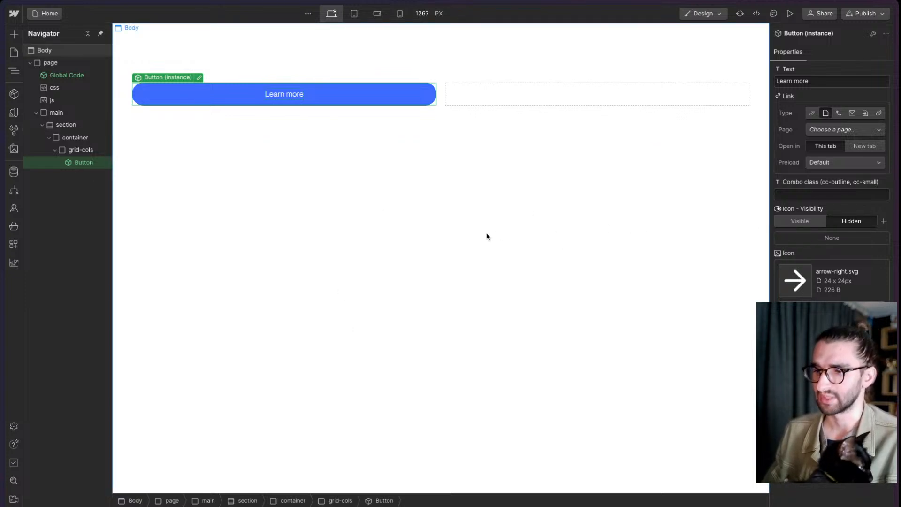
# - Unlink the Button instance from its component, turning it into an editable button element in the grid
pyautogui.doubleClick(200, 99)
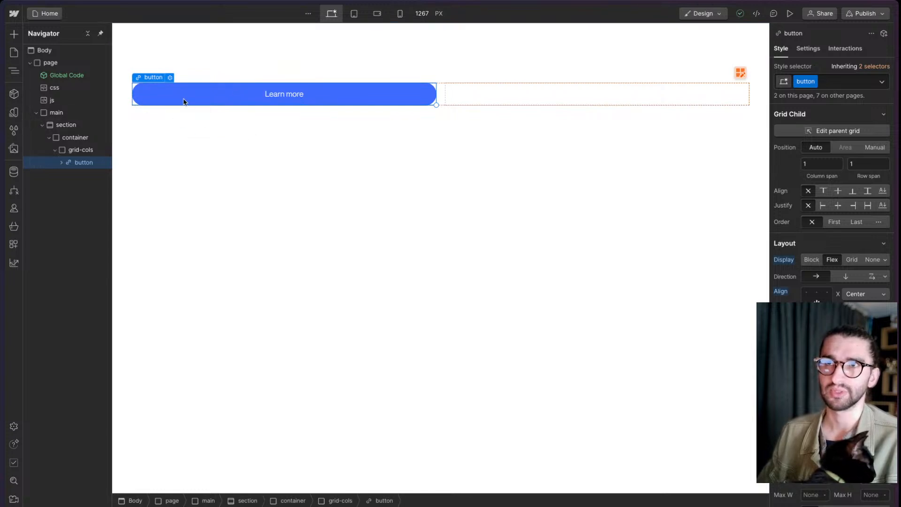
# - Apply the existing cc-3col combo class to the grid-cols element and select the button inside it
pyautogui.click(77, 150)
pyautogui.hotkey('ctrl', 'Return')
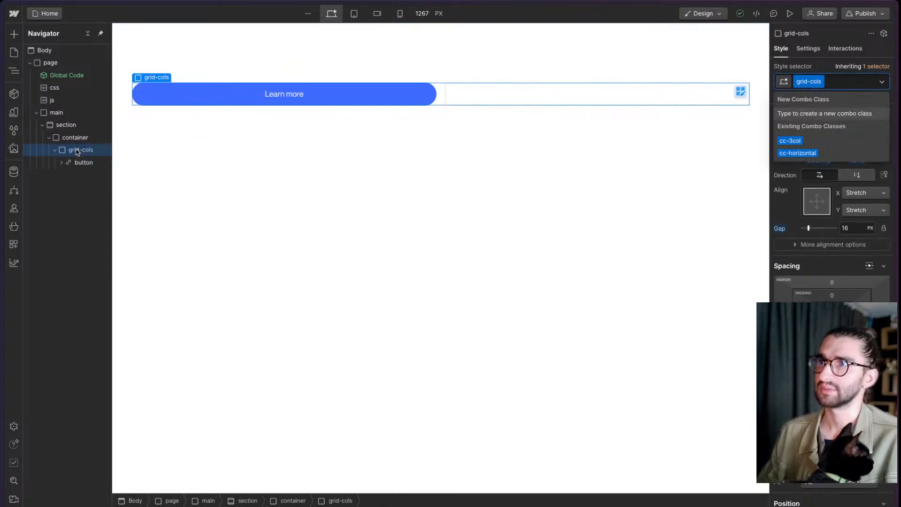
pyautogui.press('Down')
pyautogui.press('Return')
pyautogui.click(93, 162)
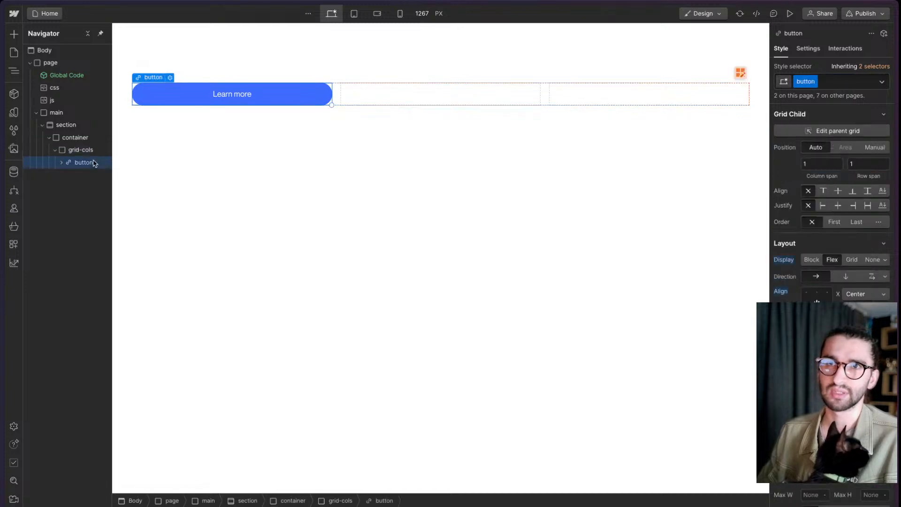
# - Wrap the button in a div block and give that div the existing card class
pyautogui.hotkey('ctrl', 'alt', 'g')
pyautogui.hotkey('ctrl', 'Return')
pyautogui.write('car')
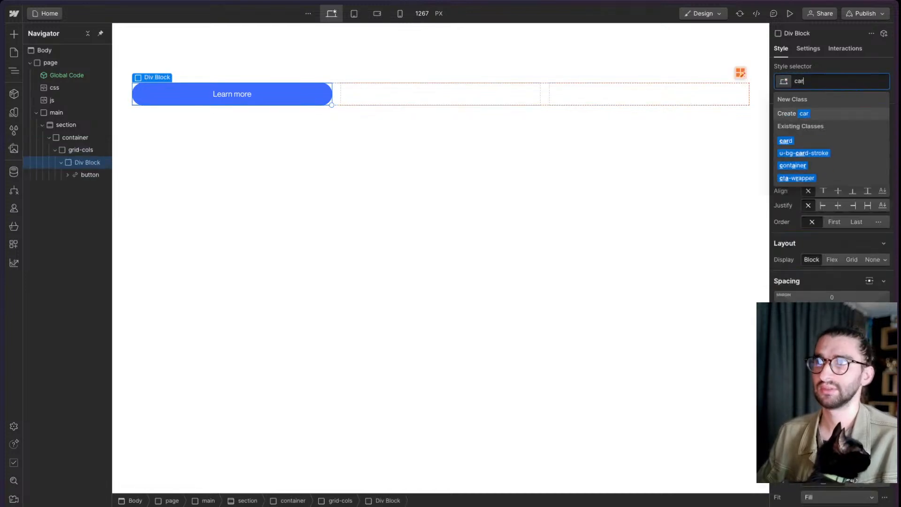
pyautogui.write('d')
pyautogui.press('Return')
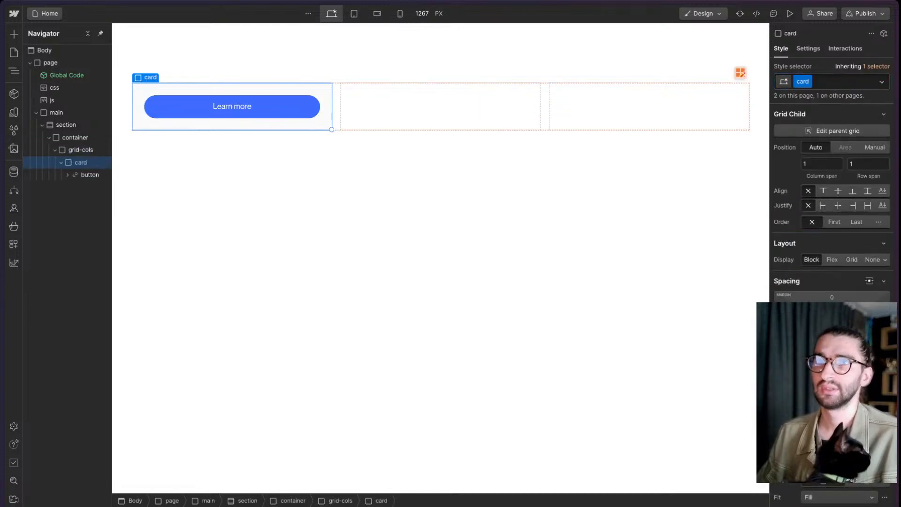
# - Change the card's border color to a darker grey color variable so the outline stands out against its background
pyautogui.click(210, 165)
pyautogui.click(255, 127)
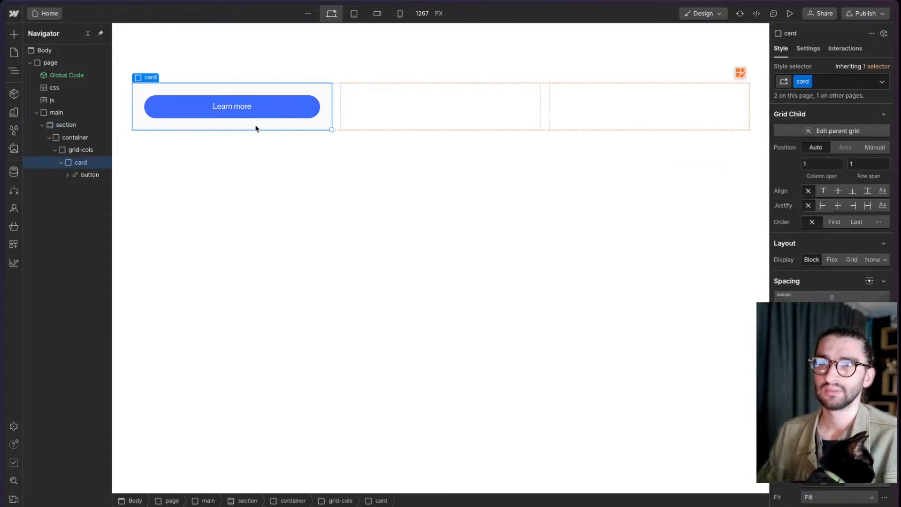
pyautogui.scroll(-3, 831, 188)
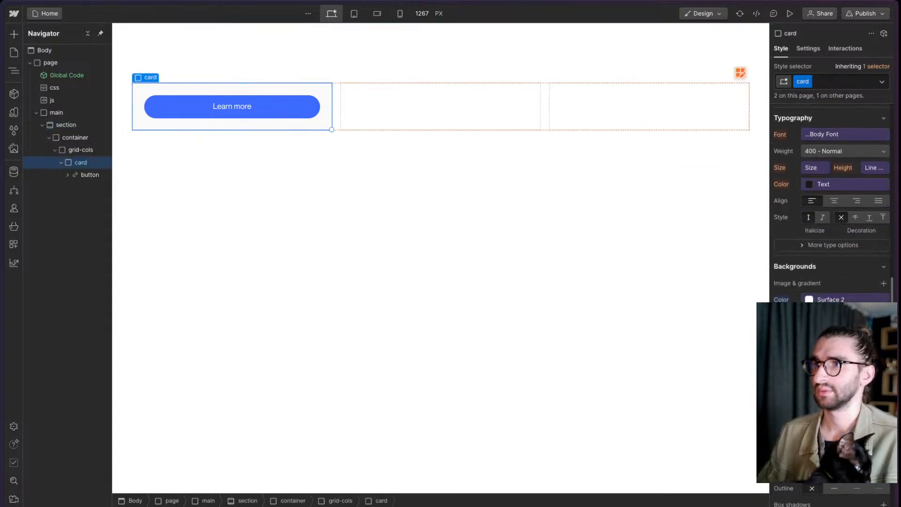
pyautogui.click(859, 415)
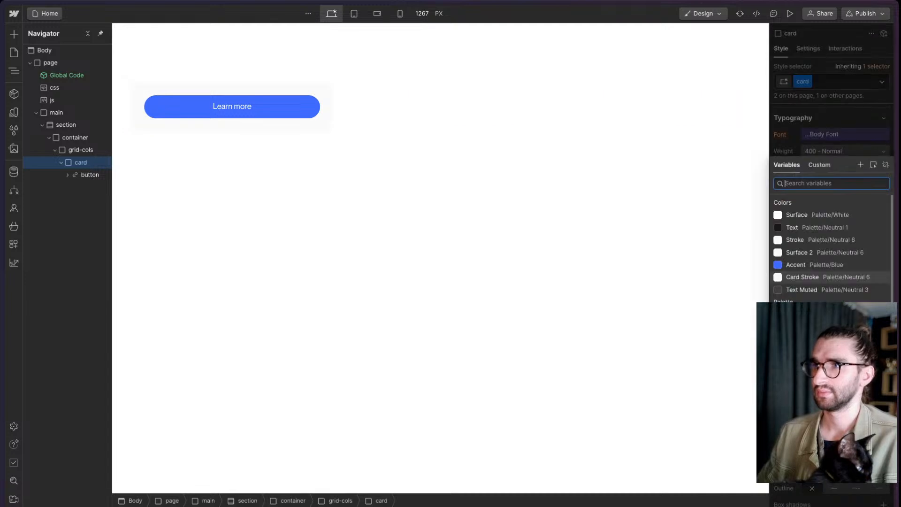
pyautogui.click(840, 242)
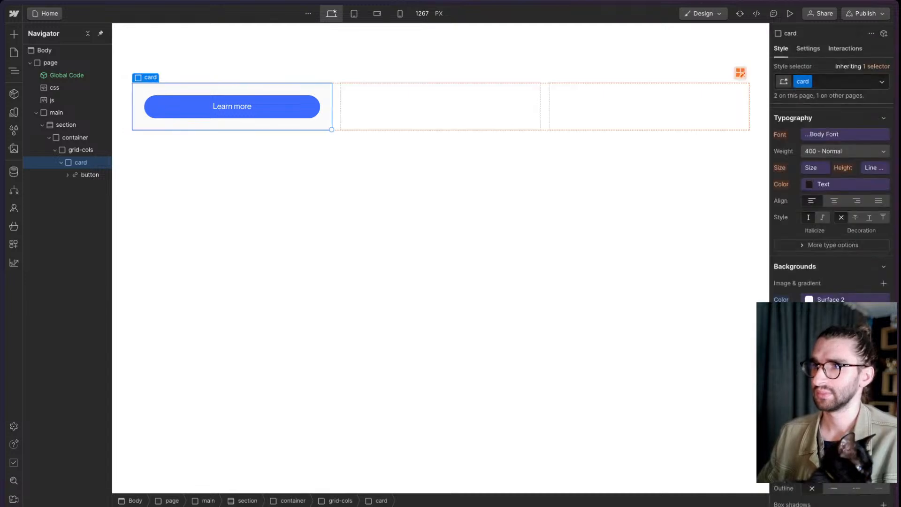
pyautogui.click(837, 300)
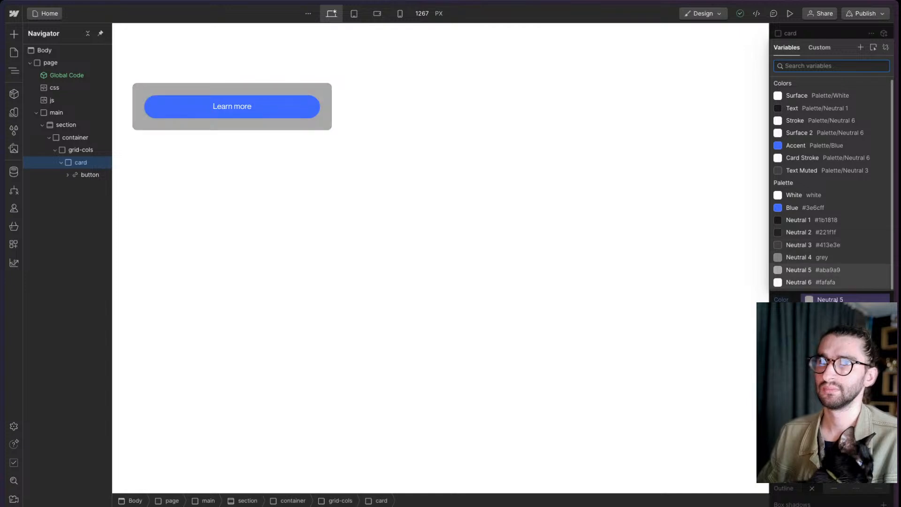
pyautogui.press('Escape')
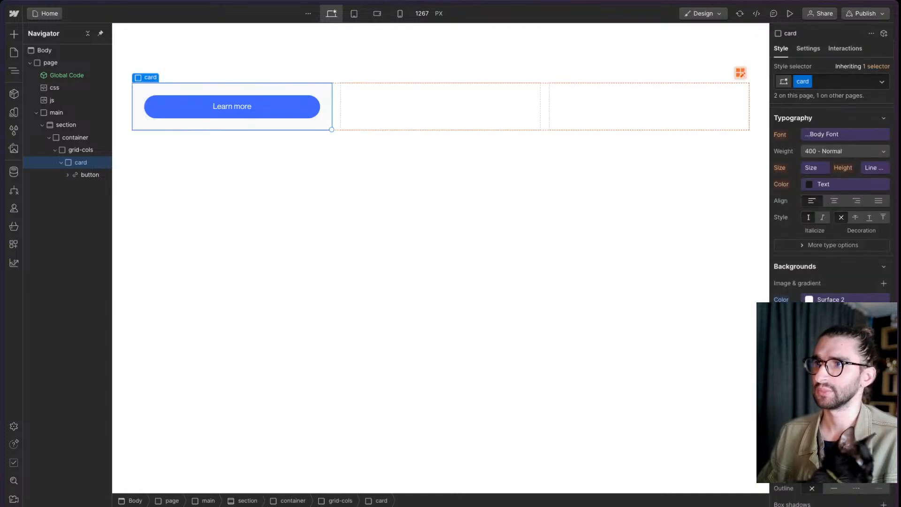
pyautogui.click(859, 416)
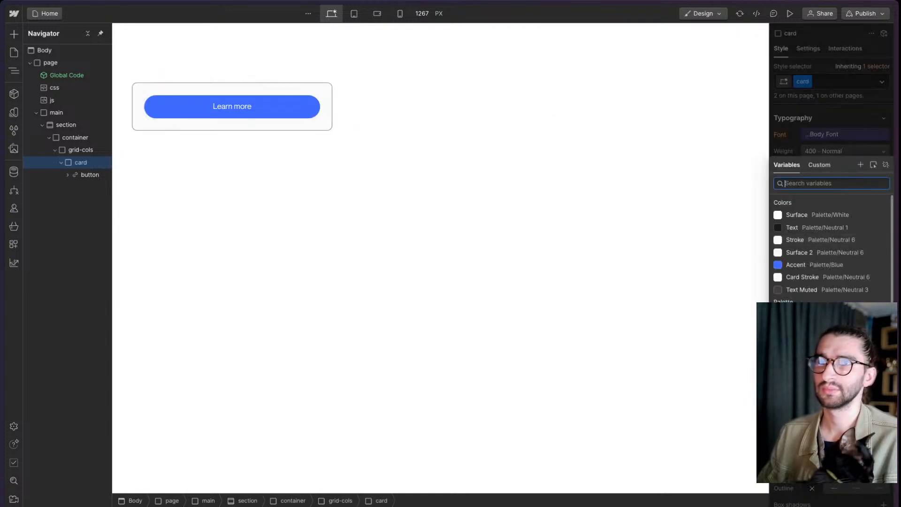
pyautogui.press('Escape')
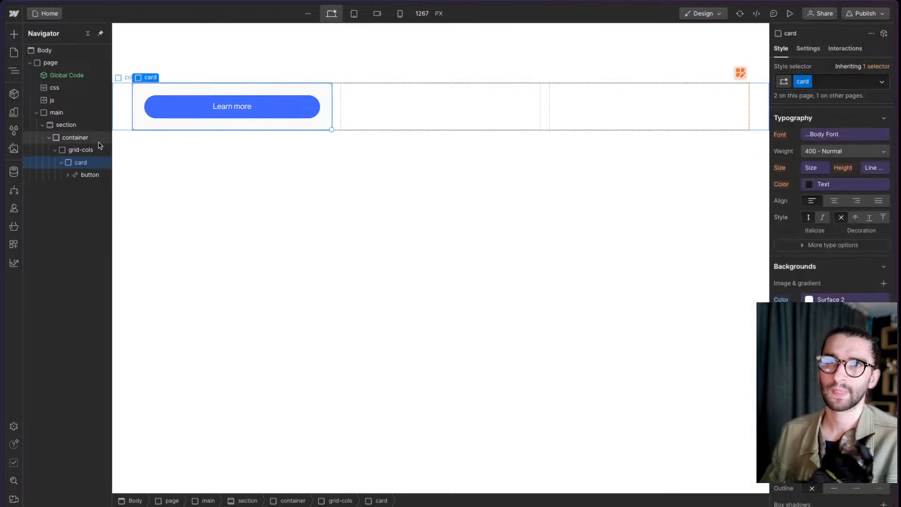
# - Wrap the button inside the card in a div block with the existing cta-wrapper class
pyautogui.click(91, 174)
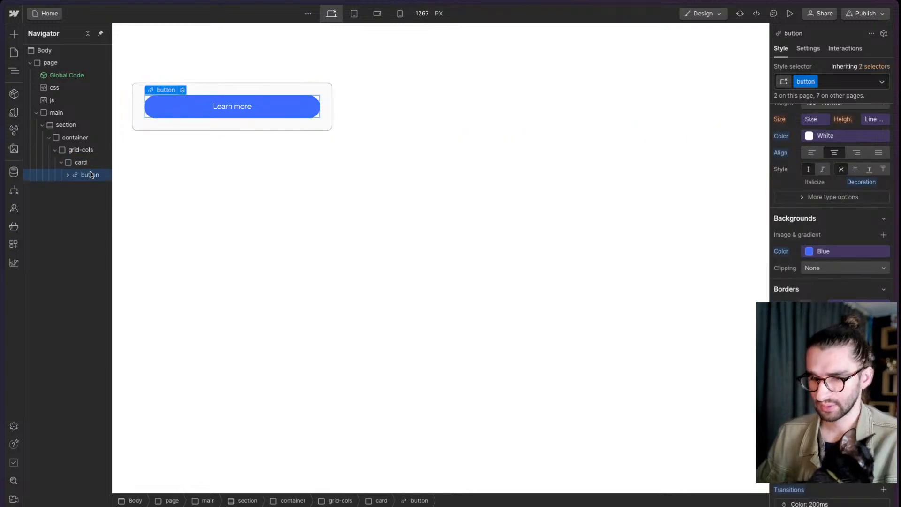
pyautogui.hotkey('ctrl', 'alt', 'g')
pyautogui.hotkey('ctrl', 'Return')
pyautogui.write('cta')
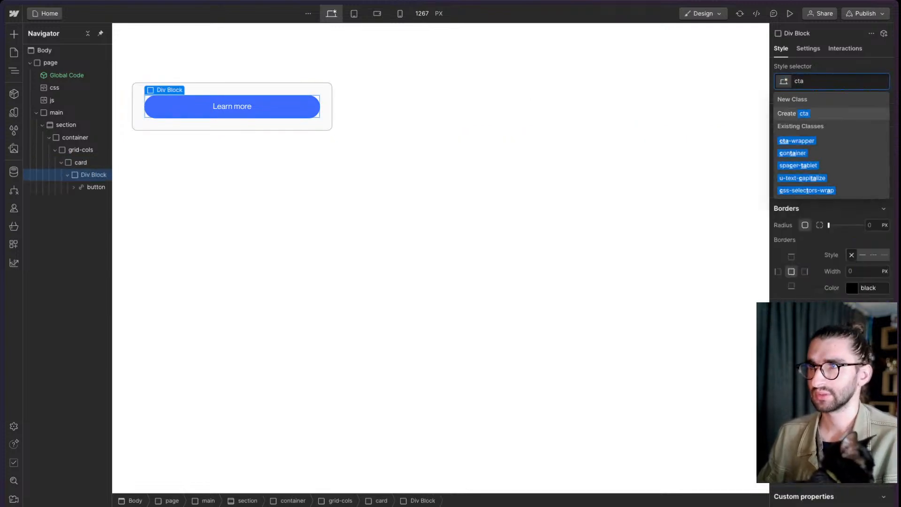
pyautogui.press('Down')
pyautogui.press('Return')
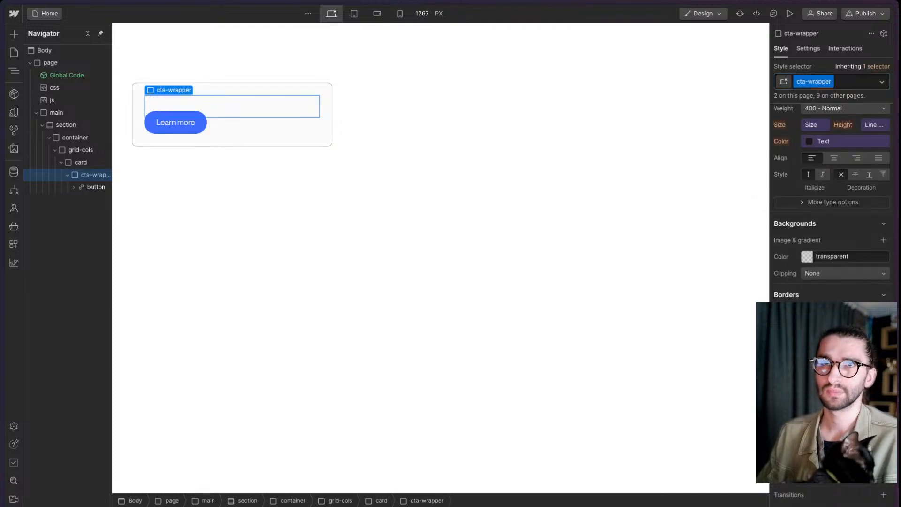
# - Add an H2 heading to the card and move it above the cta-wrapper
pyautogui.press('Up')
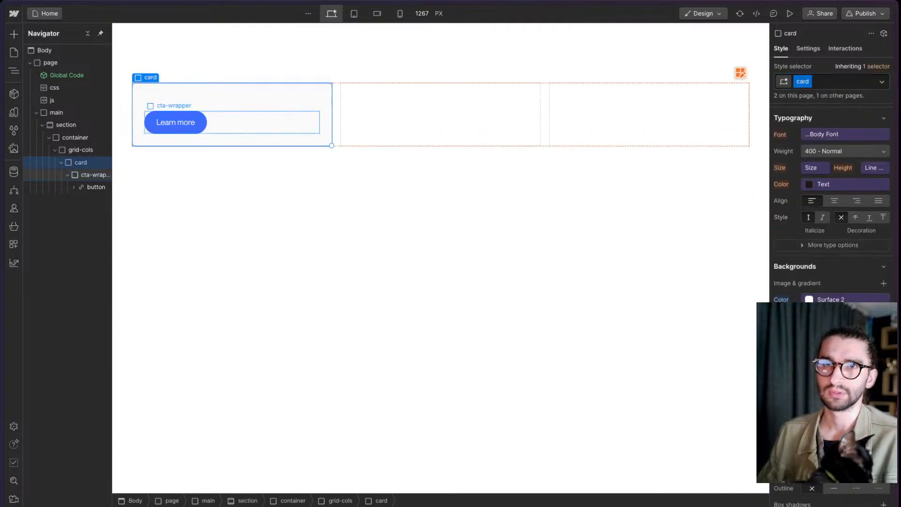
pyautogui.hotkey('ctrl', 'k')
pyautogui.write('h2')
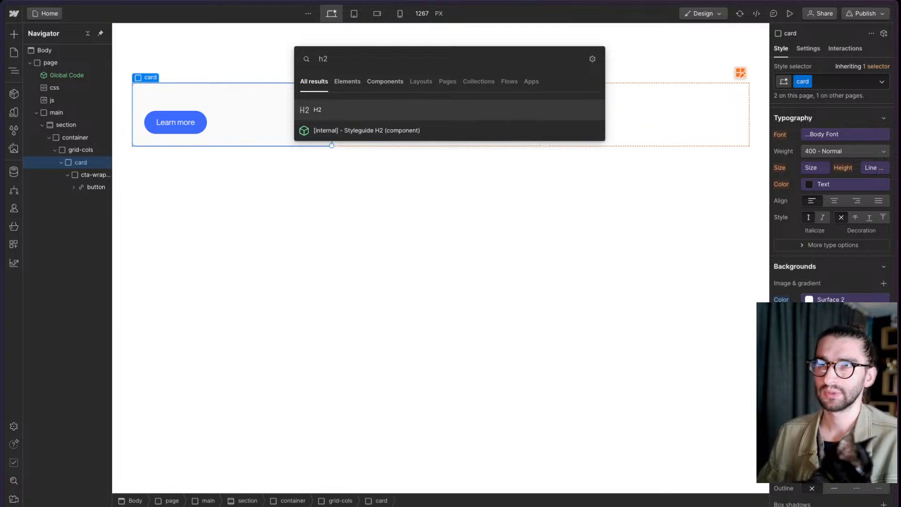
pyautogui.press('Return')
pyautogui.hotkey('ctrl', 'Up')
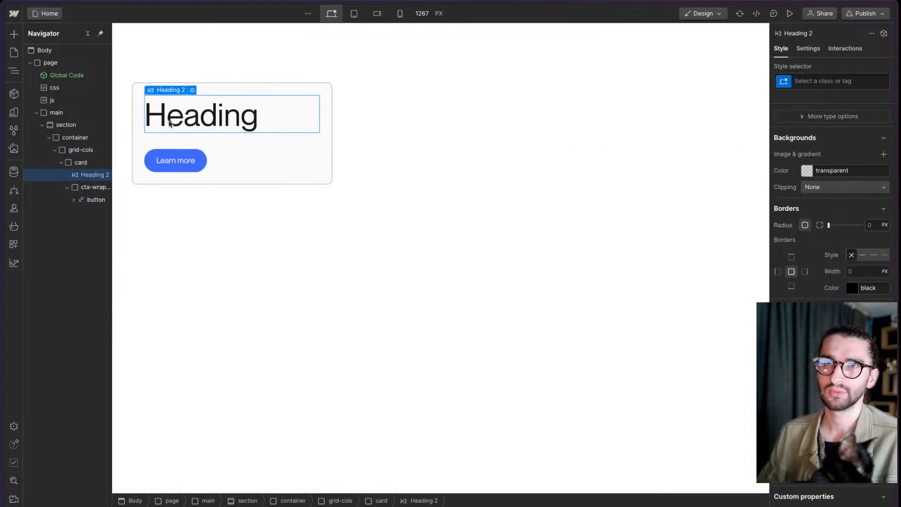
# - Paste a copy of the H2 heading into the container and move it above grid-cols
pyautogui.click(55, 149)
pyautogui.click(71, 140)
pyautogui.hotkey('ctrl', 'v')
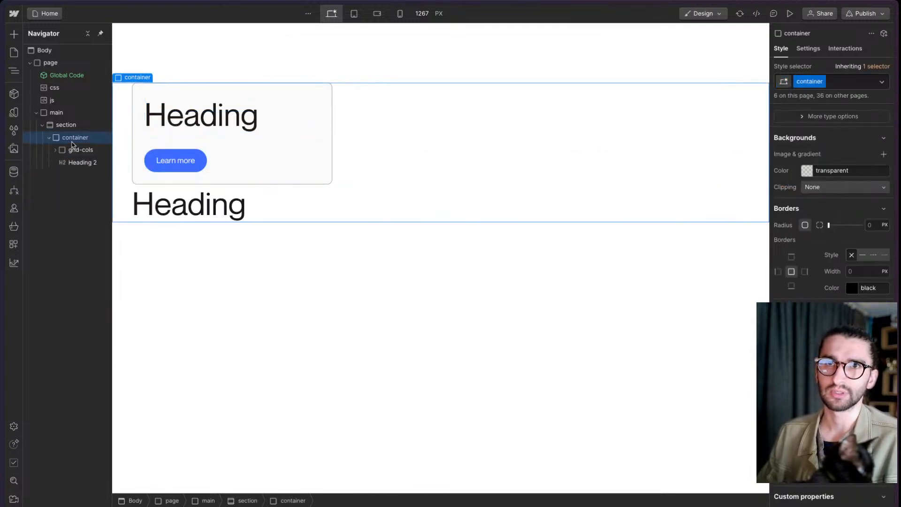
pyautogui.click(78, 162)
pyautogui.hotkey('ctrl', 'Up')
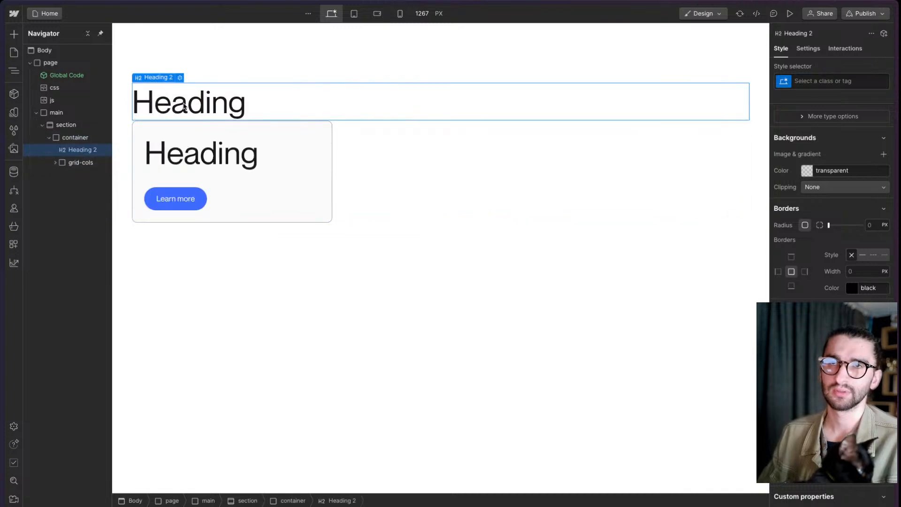
# - Change the text of the heading above the grid to "Style Variants!"
pyautogui.doubleClick(184, 108)
pyautogui.write('Stly')
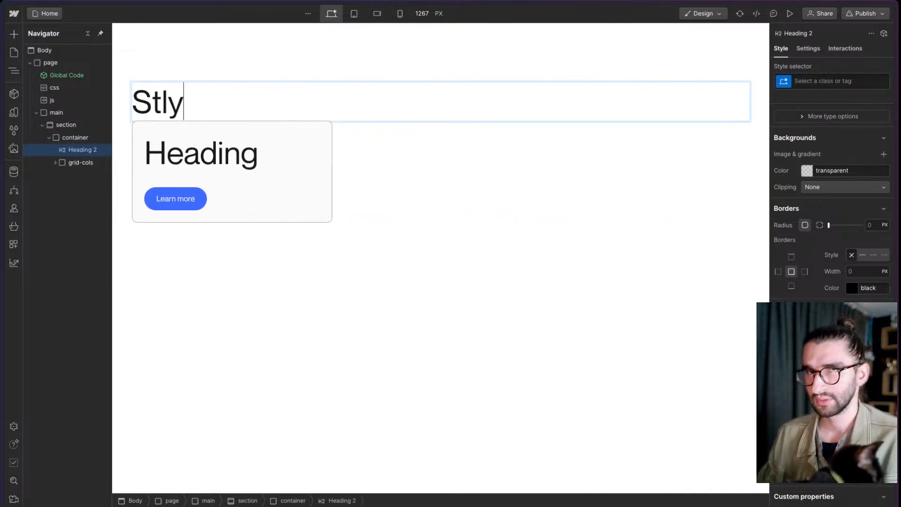
pyautogui.press('BackSpace')
pyautogui.press('BackSpace')
pyautogui.write('yle')
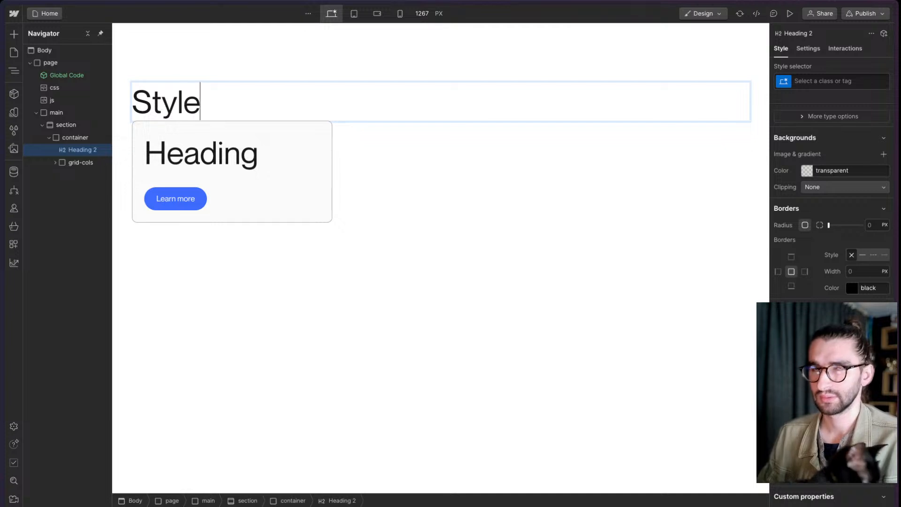
pyautogui.write(' Ba')
pyautogui.press('BackSpace')
pyautogui.press('BackSpace')
pyautogui.write('Var')
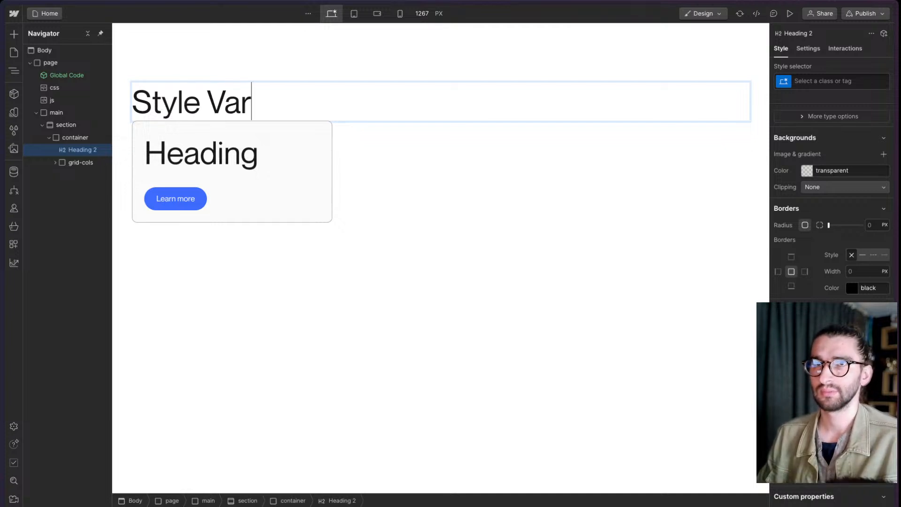
pyautogui.write('iants!')
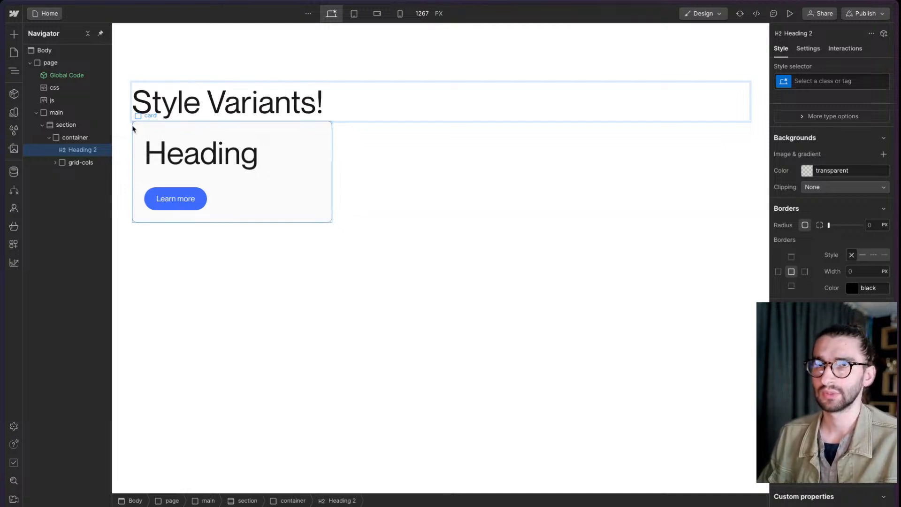
# - Wrap the "Style Variants!" heading in a div block with the title-wrapper class and the cc-lg combo class
pyautogui.click(83, 151)
pyautogui.press('super+alt+g')
pyautogui.press('super+Return')
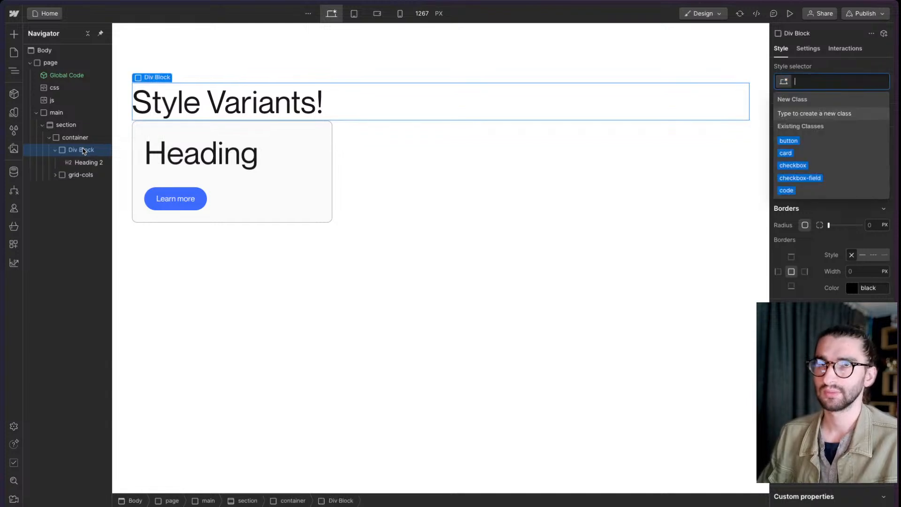
pyautogui.write('title-wr')
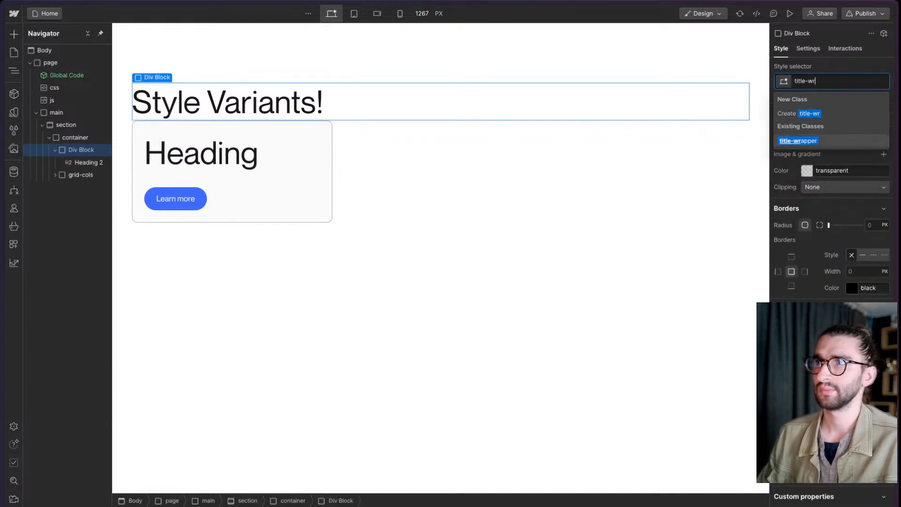
pyautogui.press('Return')
pyautogui.press('super+Return')
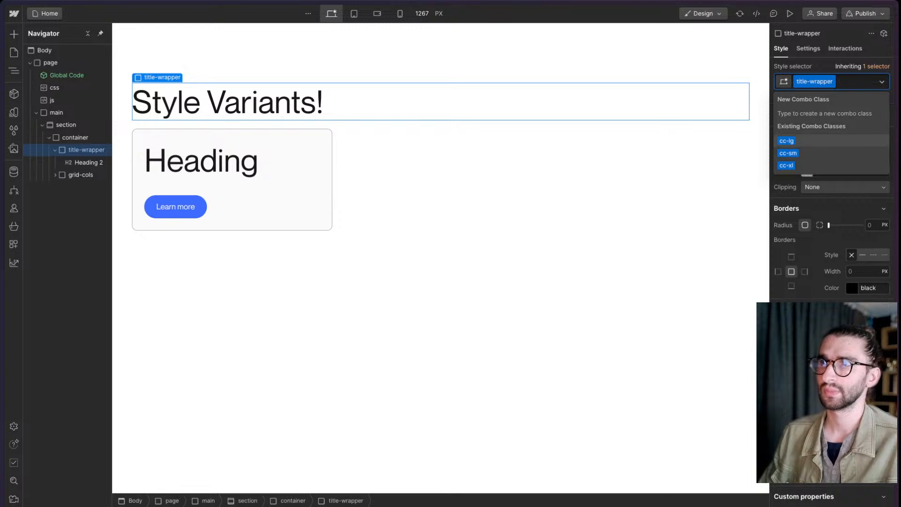
pyautogui.press('Return')
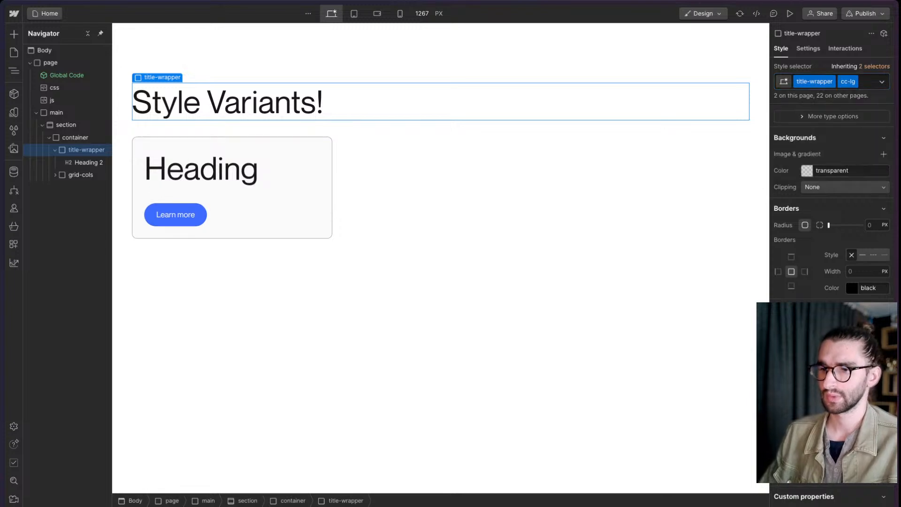
# - Change the "Style Variants!" heading's tag to H1
pyautogui.click(299, 90)
pyautogui.press('super+Return')
pyautogui.press('Escape')
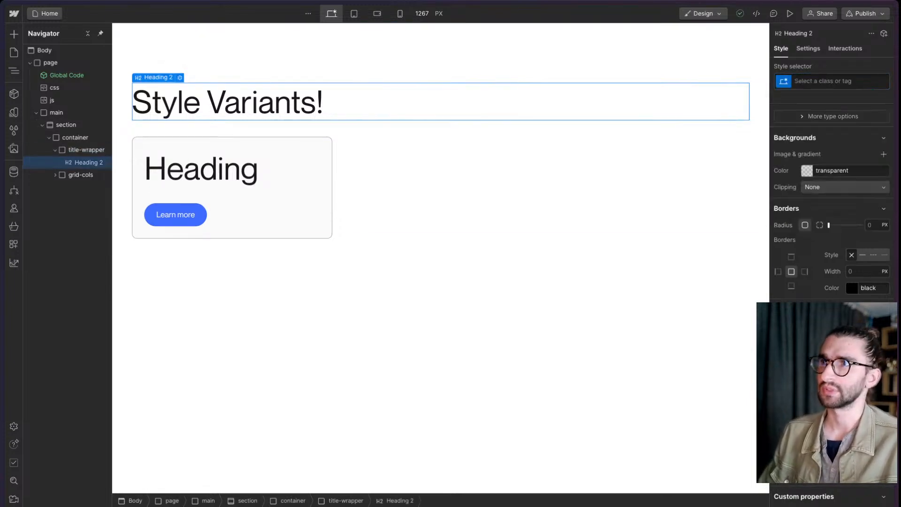
pyautogui.press('d')
pyautogui.click(808, 165)
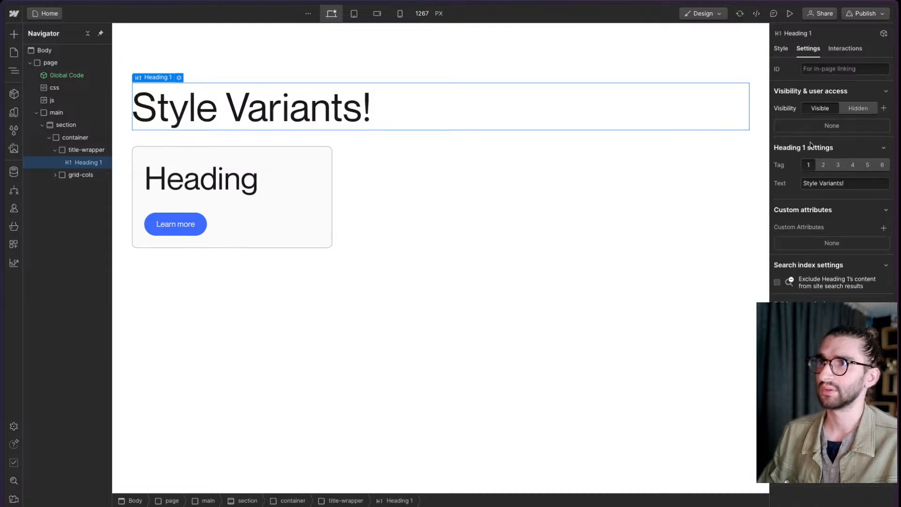
# - Apply the existing text-h4 class to the "Style Variants!" heading
pyautogui.press('s')
pyautogui.click(809, 76)
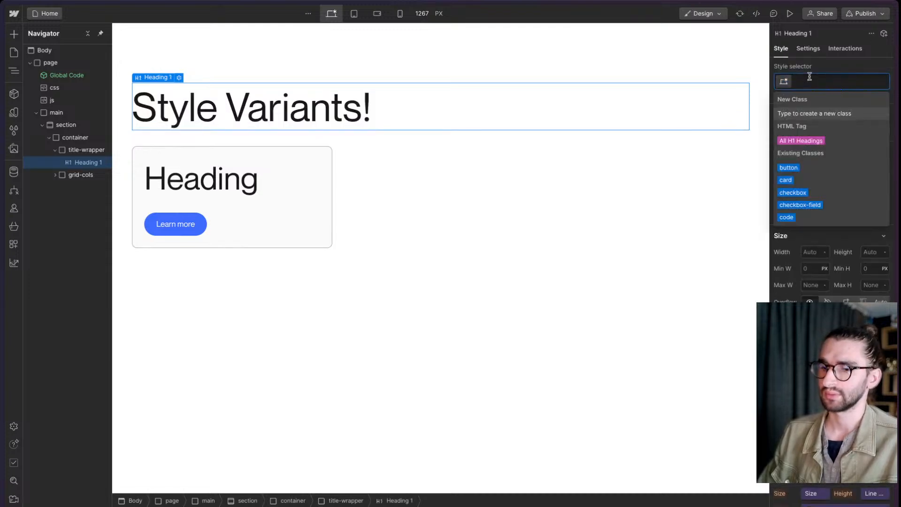
pyautogui.write('text-h4')
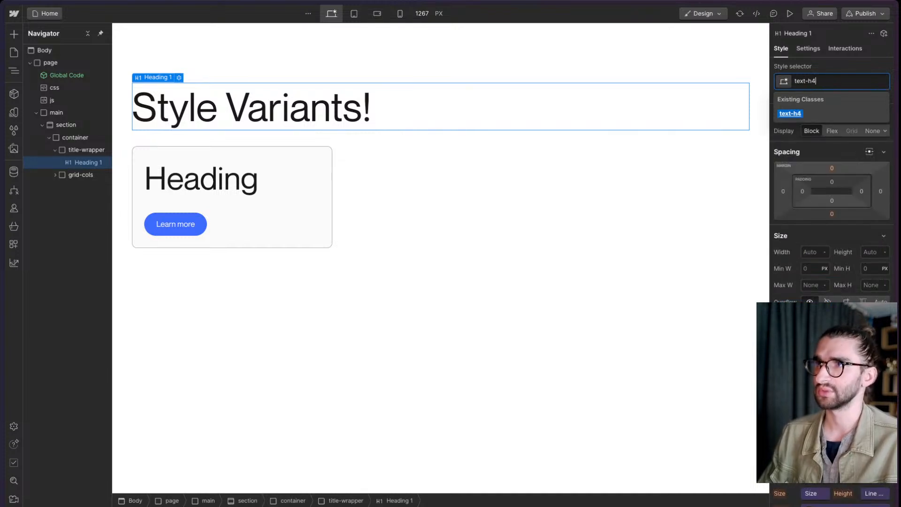
pyautogui.press('Return')
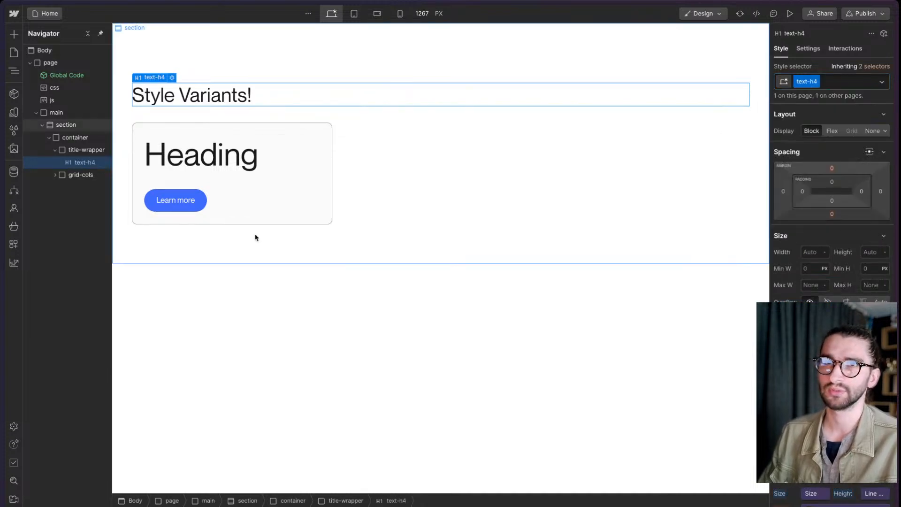
# - Apply the existing text-h5 class to the heading inside the card
pyautogui.click(203, 160)
pyautogui.hotkey('ctrl', 'Return')
pyautogui.write('tetx')
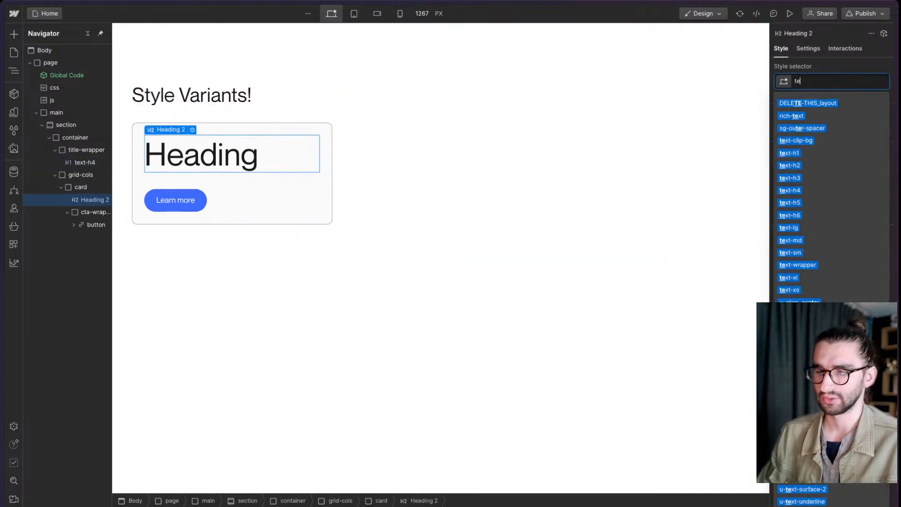
pyautogui.press('BackSpace')
pyautogui.press('BackSpace')
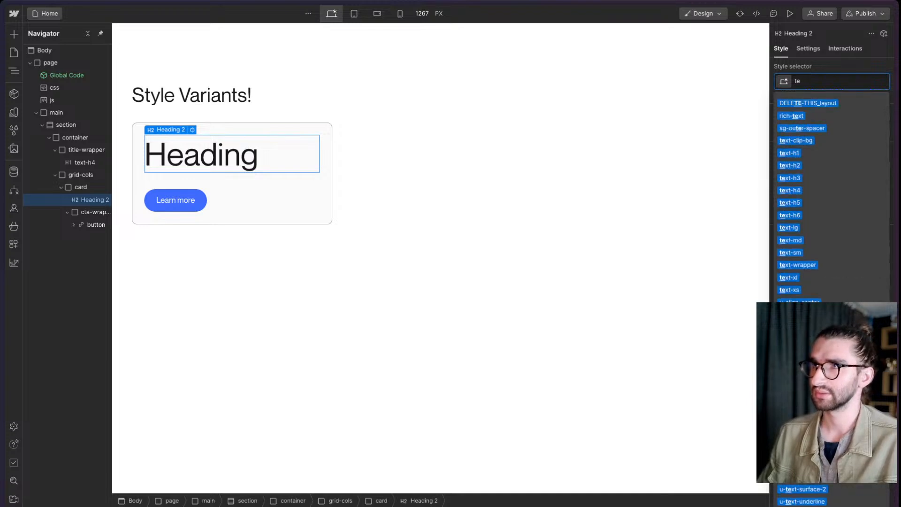
pyautogui.write('xt-5')
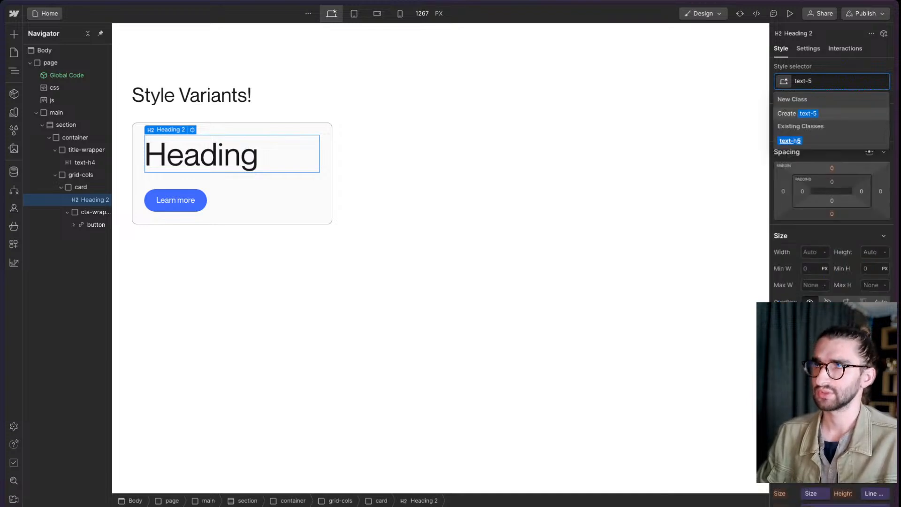
pyautogui.press('BackSpace')
pyautogui.write('4')
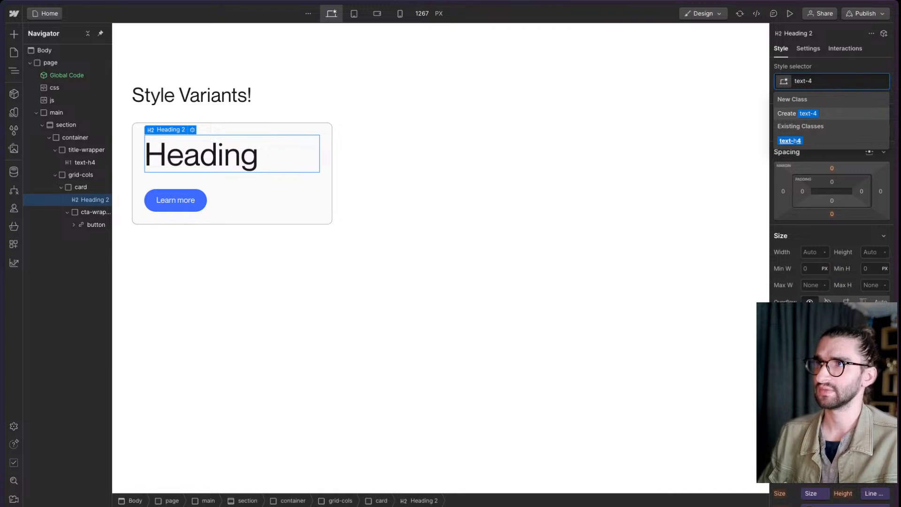
pyautogui.press('Return')
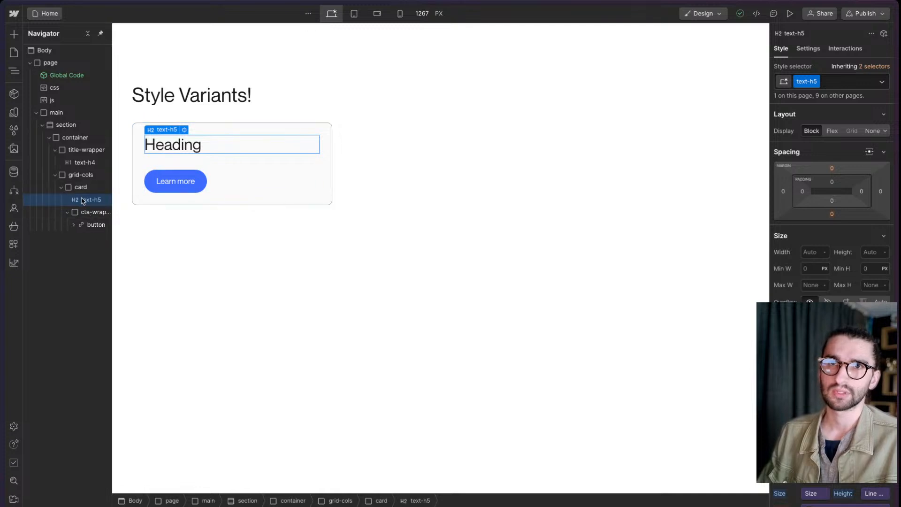
# - Wrap the card's heading in a div block and give it the existing title-wrapper class
pyautogui.press('alt+super+g')
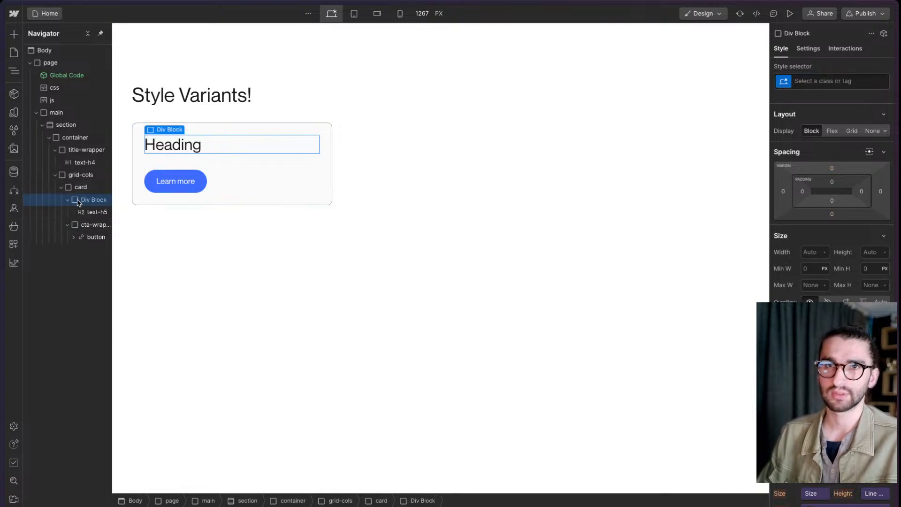
pyautogui.press('super+Return')
pyautogui.write('title-wr')
pyautogui.press('Down')
pyautogui.press('Return')
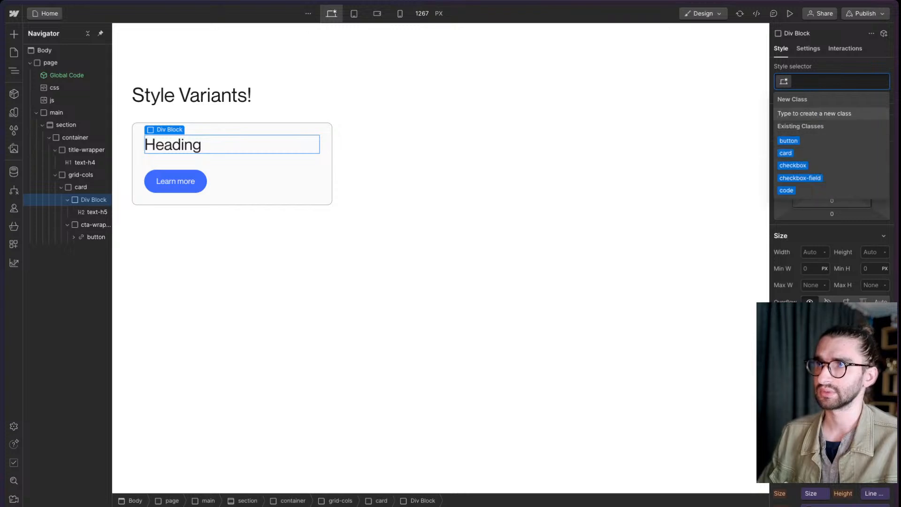
pyautogui.press('super+k')
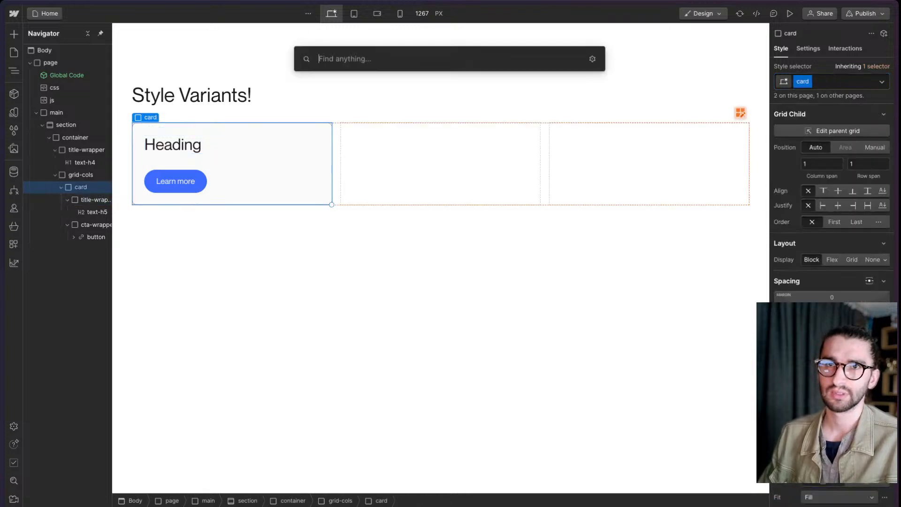
pyautogui.write('pa')
pyautogui.press('Return')
pyautogui.press('super+z')
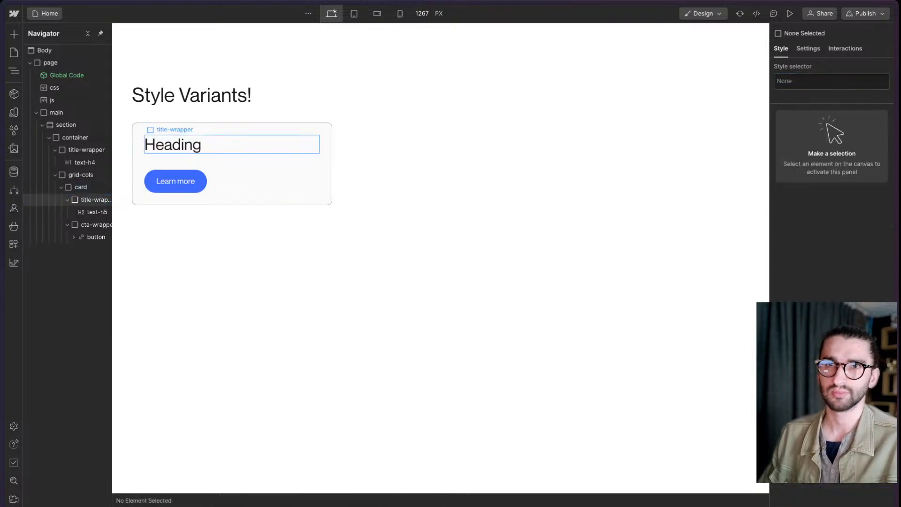
# - Insert a Paragraph element on the page
pyautogui.press('super+k')
pyautogui.write('pa')
pyautogui.press('Down')
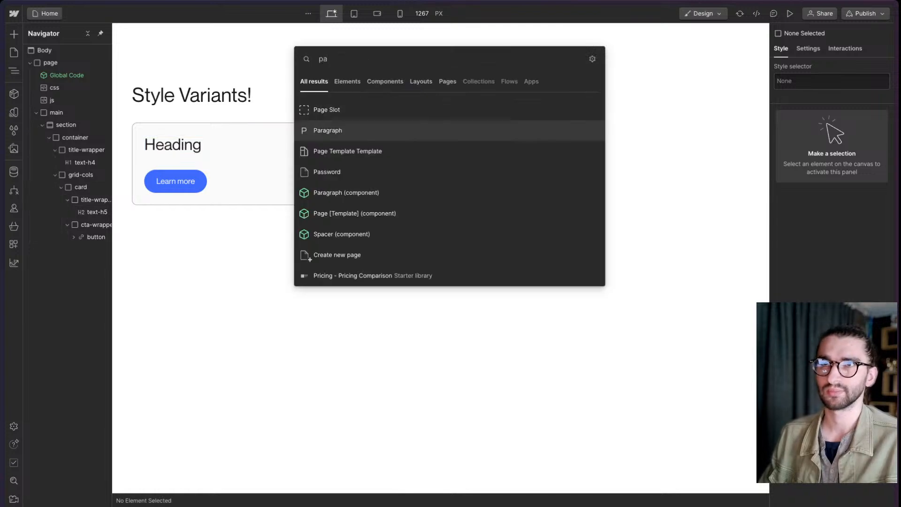
pyautogui.press('Up')
pyautogui.press('Down')
pyautogui.press('Up')
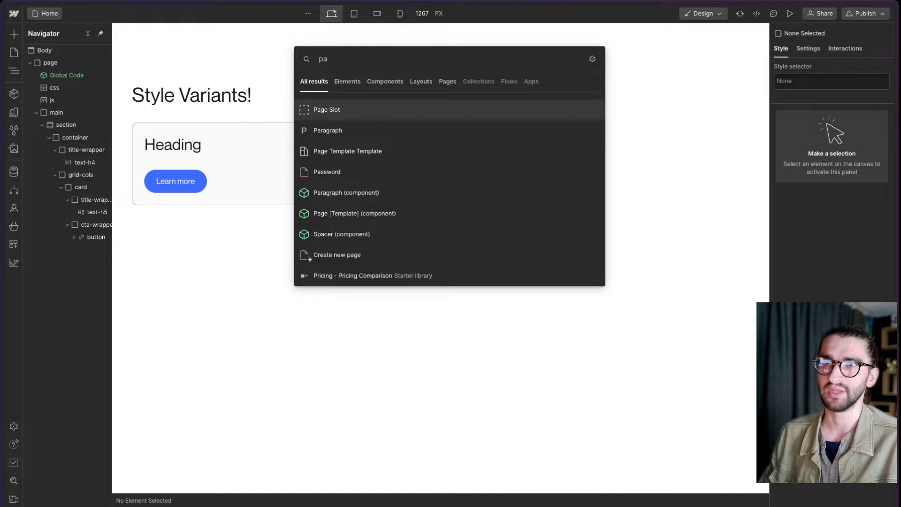
pyautogui.press('Down')
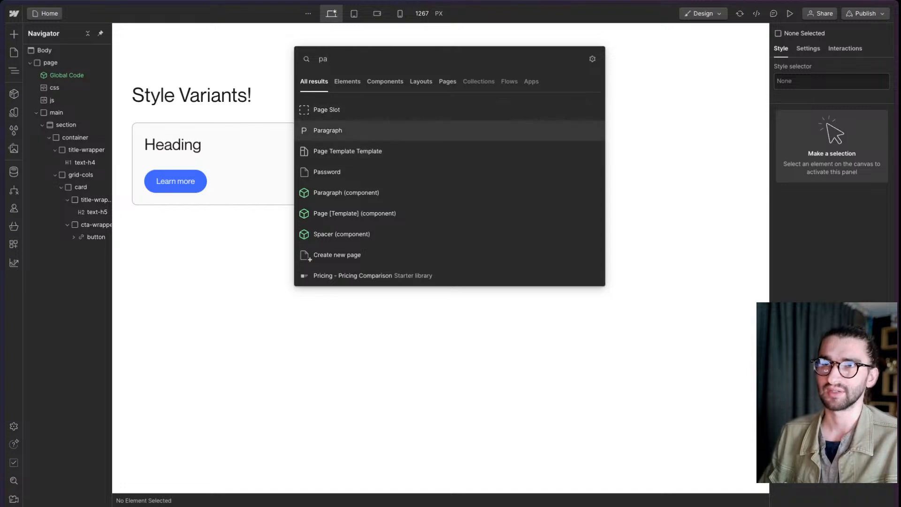
pyautogui.press('Up')
pyautogui.press('Down')
pyautogui.press('Up')
pyautogui.press('Down')
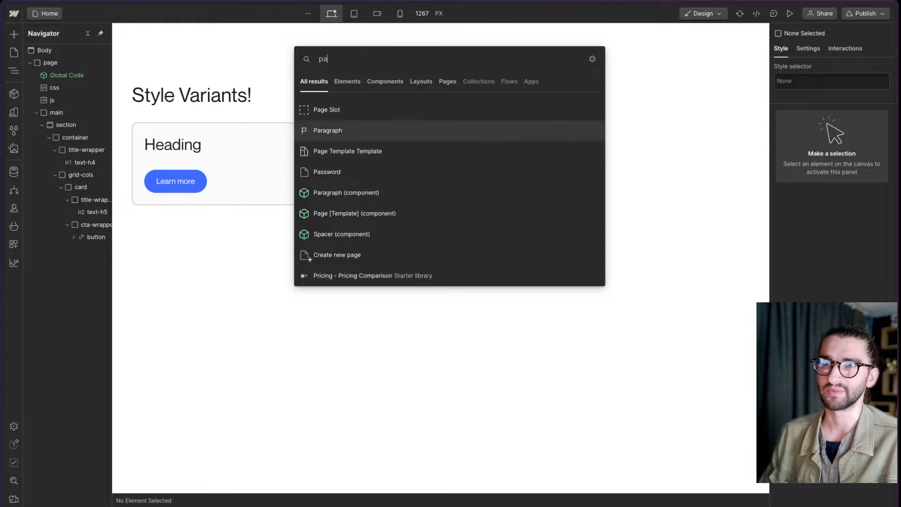
pyautogui.press('Return')
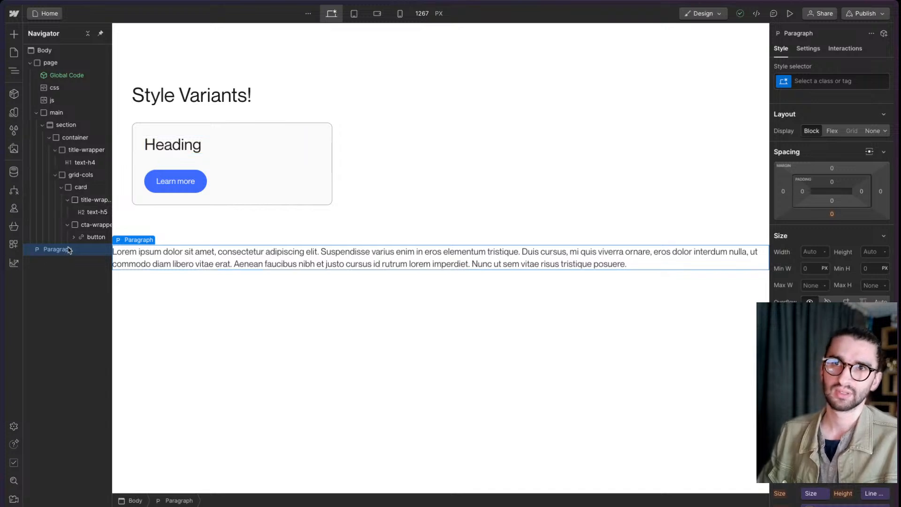
# - Move the paragraph into the card between the title wrapper and the button's wrapper, and collapse the title wrapper
pyautogui.moveTo(87, 234); pyautogui.dragTo(88, 224)
pyautogui.hotkey('ctrl', 'z')
pyautogui.moveTo(49, 250); pyautogui.dragTo(80, 227)
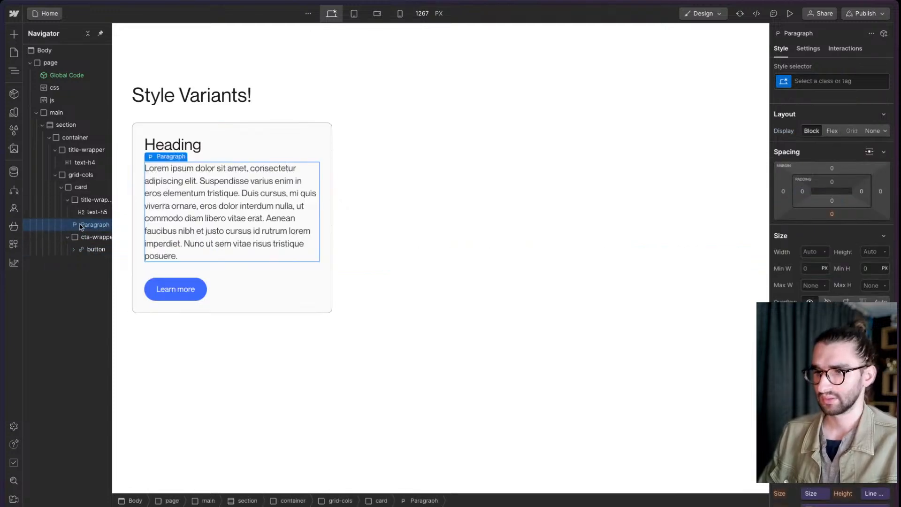
pyautogui.click(68, 199)
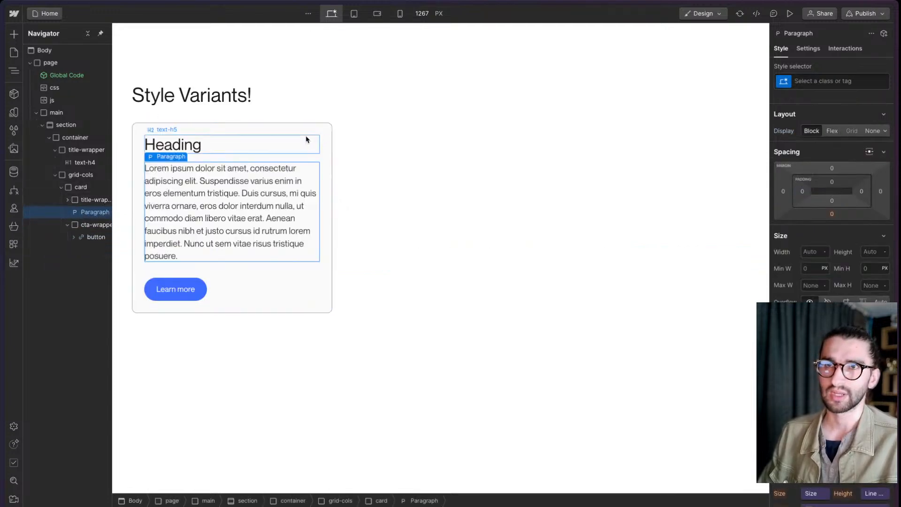
# - Shorten the card's paragraph by deleting everything from "Duis cursus" to the end
pyautogui.doubleClick(230, 243)
pyautogui.moveTo(242, 197); pyautogui.dragTo(306, 280)
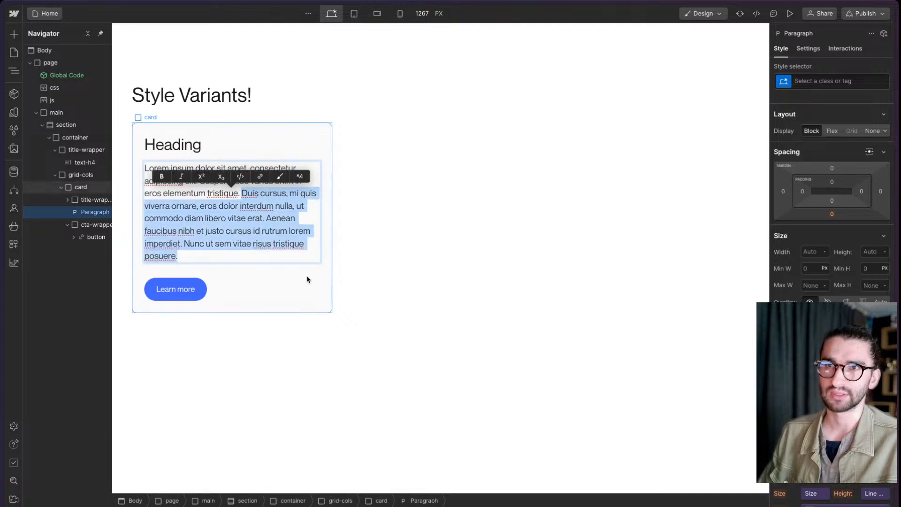
pyautogui.press('BackSpace')
# - Insert an Image element in the card above the heading
pyautogui.click(250, 242)
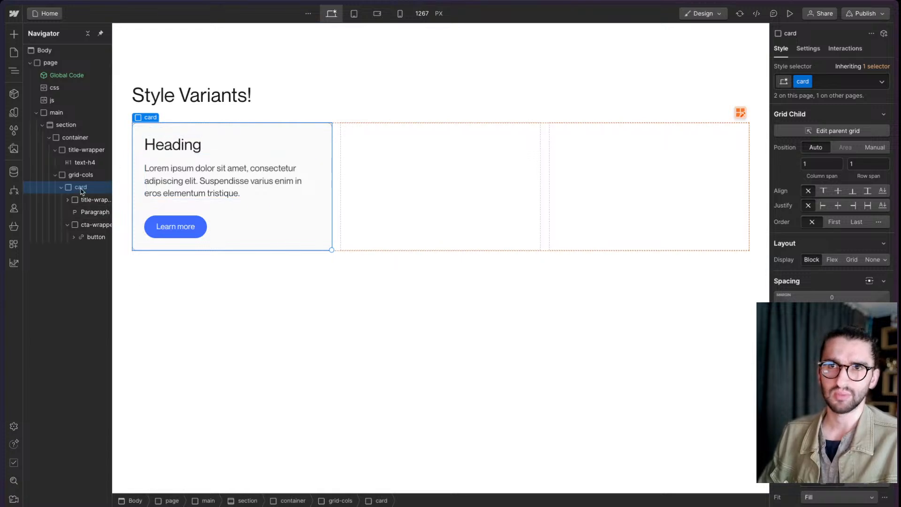
pyautogui.hotkey('ctrl', 'k')
pyautogui.write('ima')
pyautogui.press('Return')
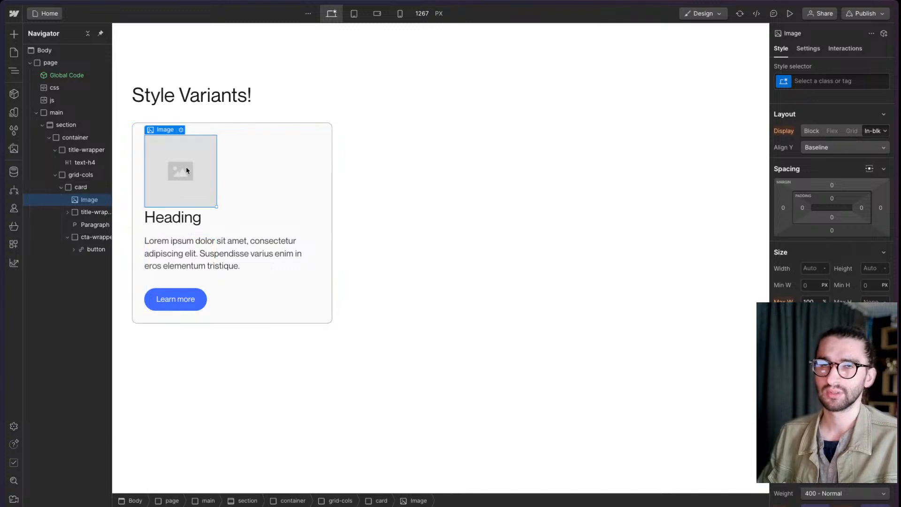
# - Wrap the card's image in a div block with a new card_image class
pyautogui.hotkey('ctrl', 'alt', 'g')
pyautogui.hotkey('ctrl', 'Return')
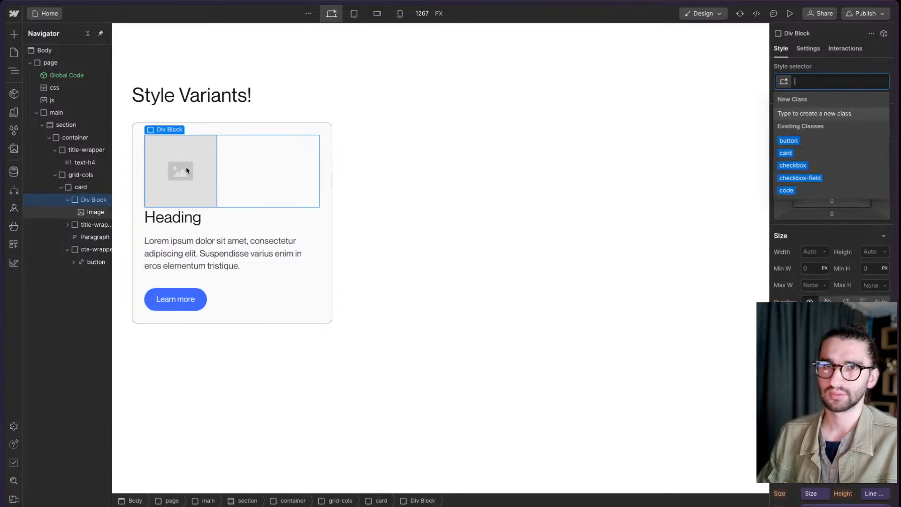
pyautogui.write('card_image')
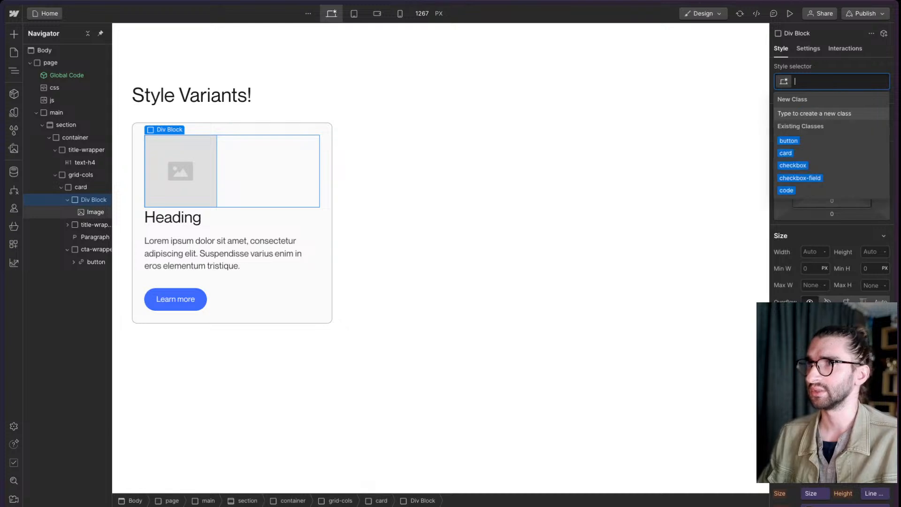
pyautogui.press('Return')
# - Set the card_image div's width to 100% and its overflow to hidden
pyautogui.click(812, 253)
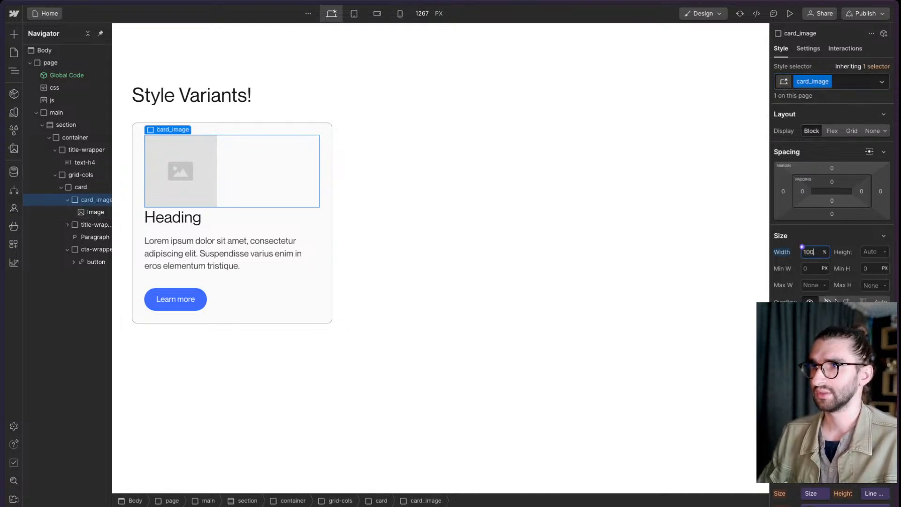
pyautogui.write('100')
pyautogui.press('Return')
# - Link the card_image div's border radius to the Image variable
pyautogui.scroll(-10, 851, 206)
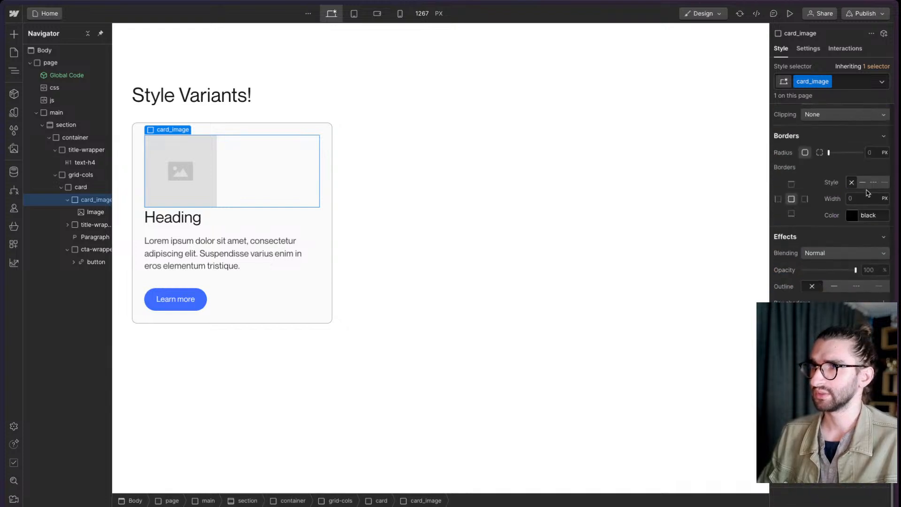
pyautogui.click(864, 148)
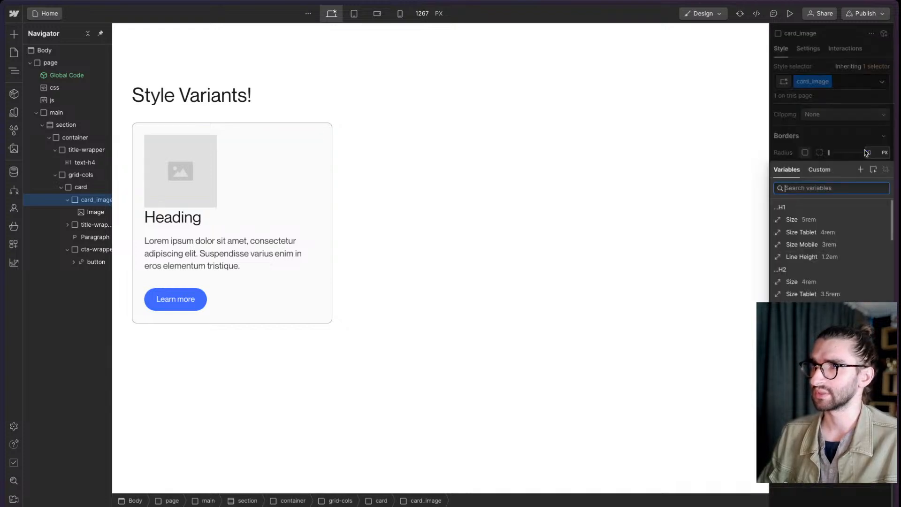
pyautogui.click(819, 257)
pyautogui.write('image')
pyautogui.click(797, 219)
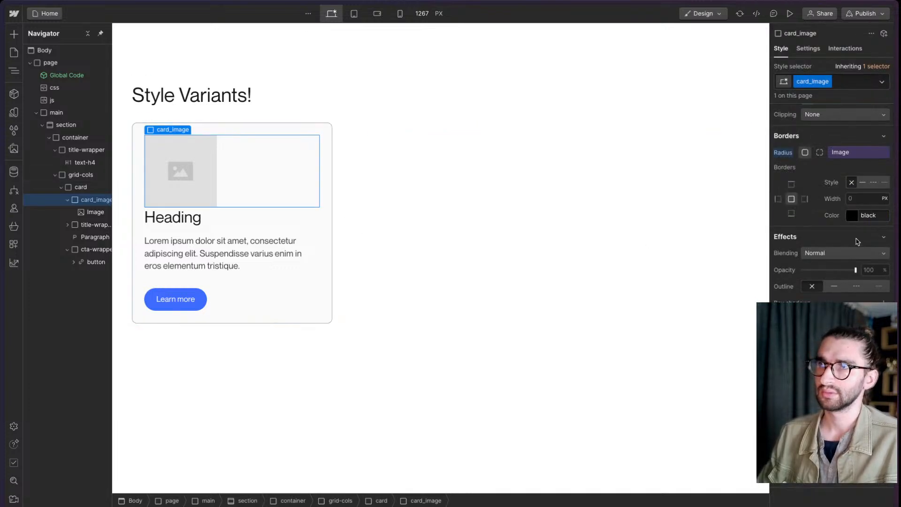
# - Set the card_image div's height to 12.5 rem, calculated as 200/16
pyautogui.scroll(10, 855, 239)
pyautogui.click(871, 251)
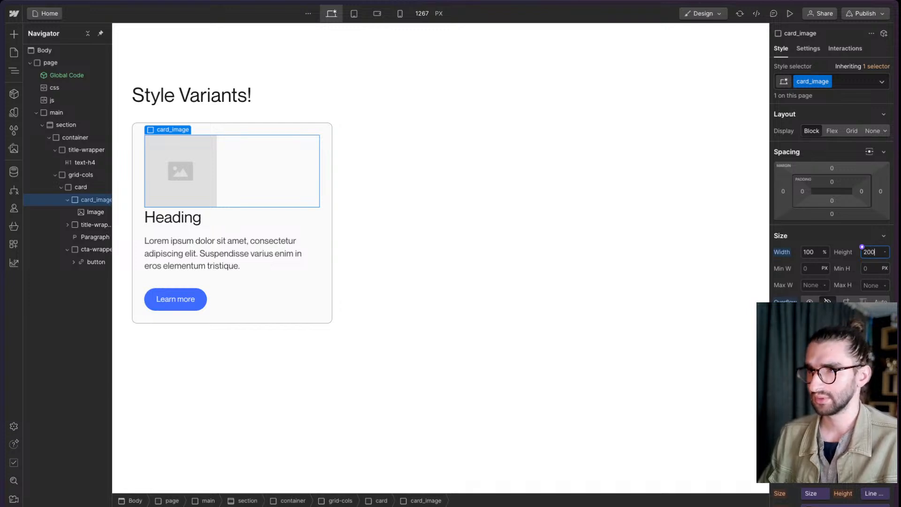
pyautogui.press('Return')
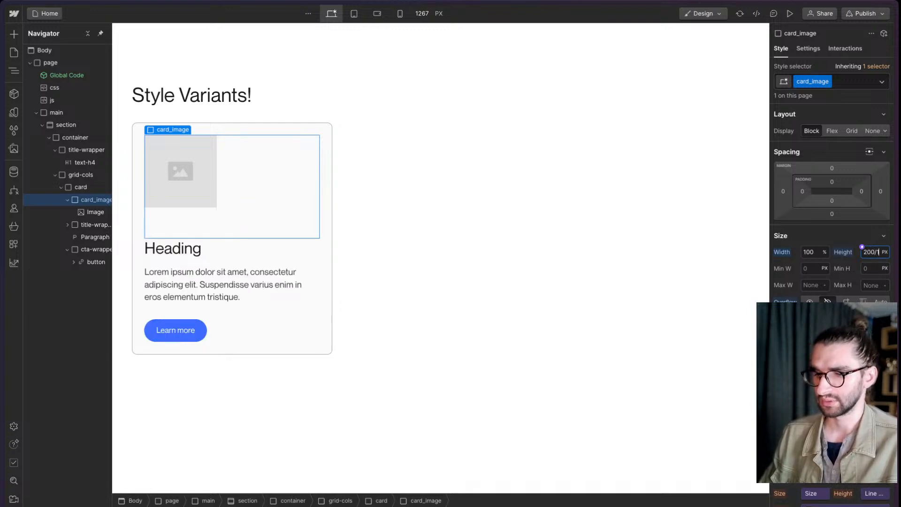
pyautogui.write('/16rem')
pyautogui.press('Return')
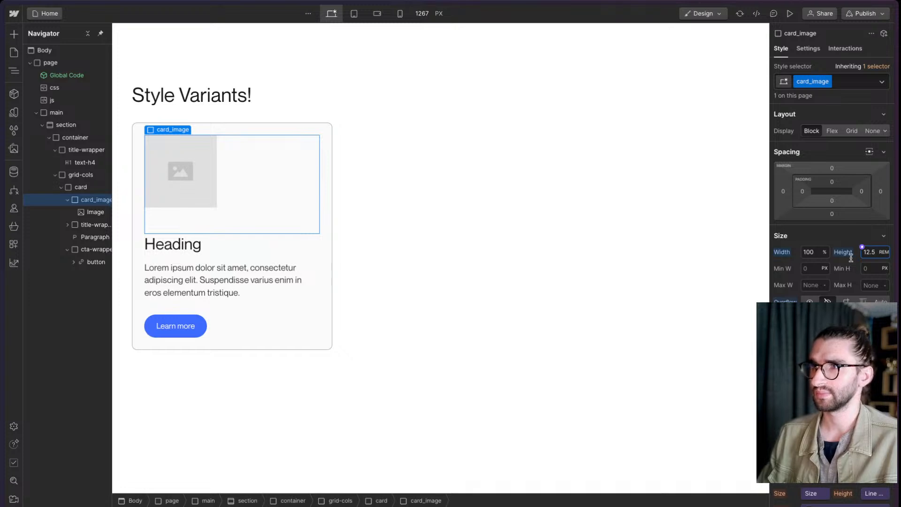
# - Apply the existing image class to the image inside the card_image div
pyautogui.click(193, 186)
pyautogui.hotkey('ctrl', 'Return')
pyautogui.write('image')
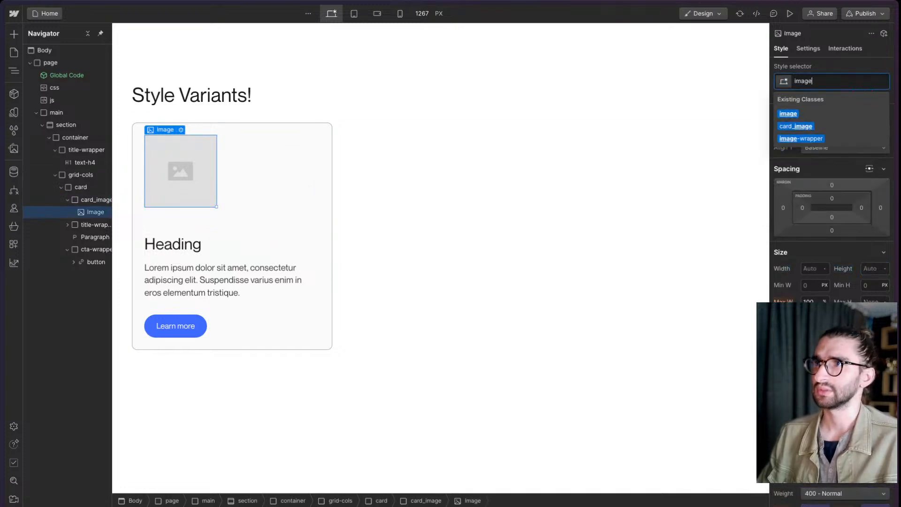
pyautogui.press('Return')
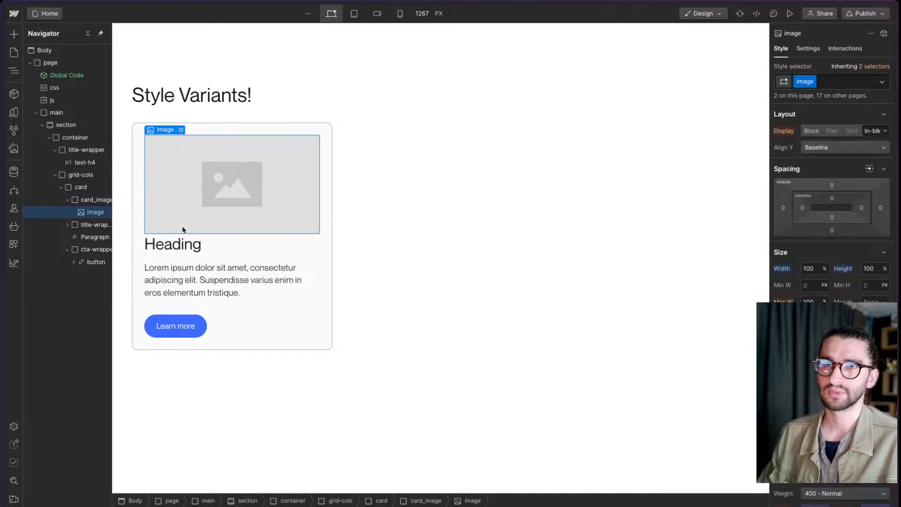
# - Replace the placeholder in the card's image with the saddle-pinata_lg asset
pyautogui.click(182, 130)
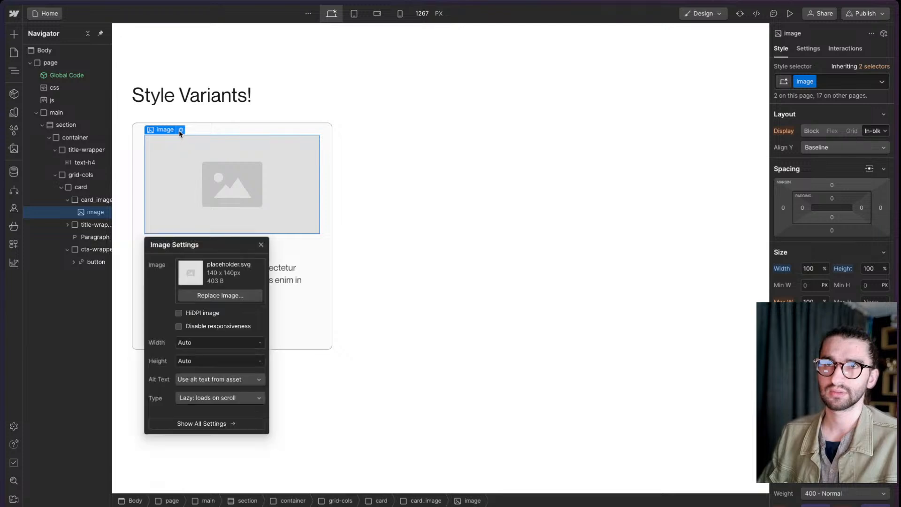
pyautogui.click(183, 295)
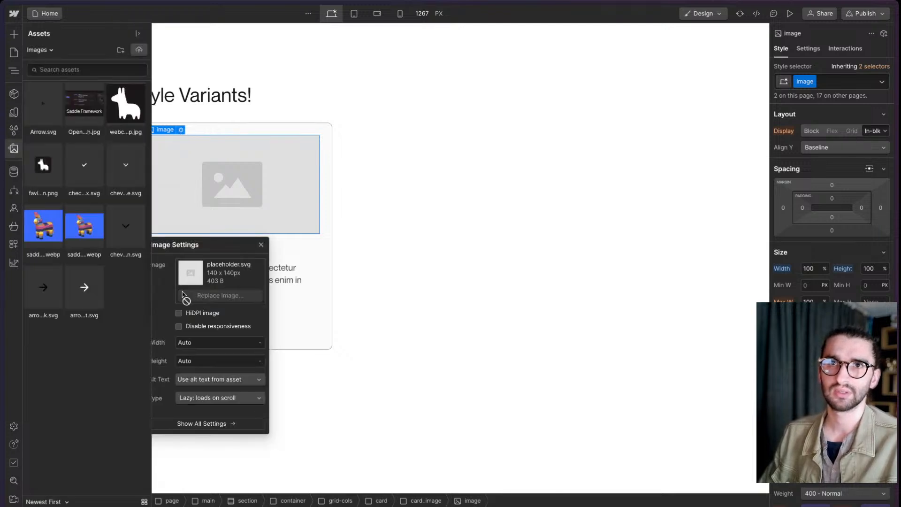
pyautogui.click(83, 230)
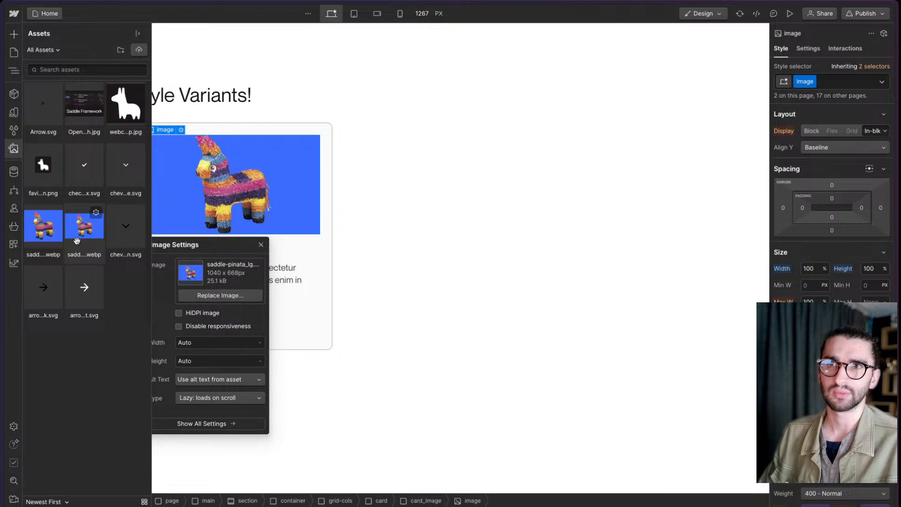
# - Apply a border radius to the card_image div so the picture's corners are rounded
pyautogui.click(276, 193)
pyautogui.press('Up')
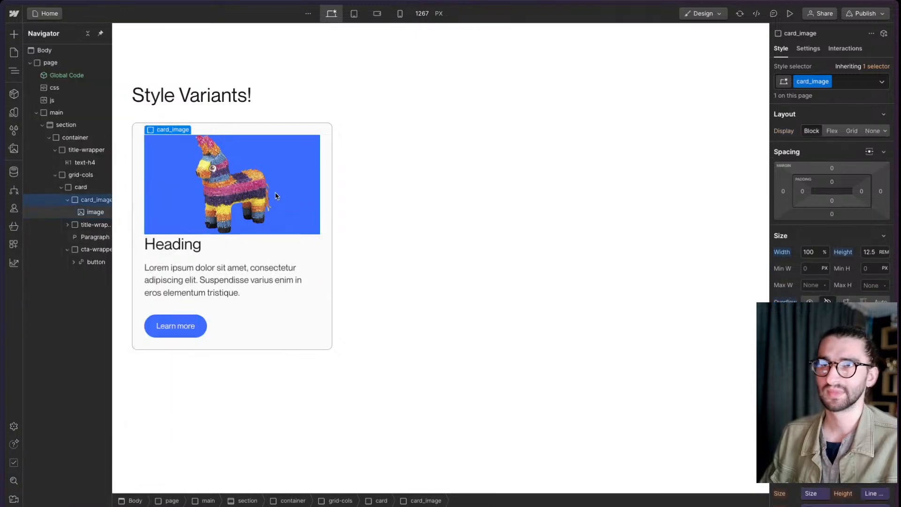
pyautogui.scroll(-5, 829, 285)
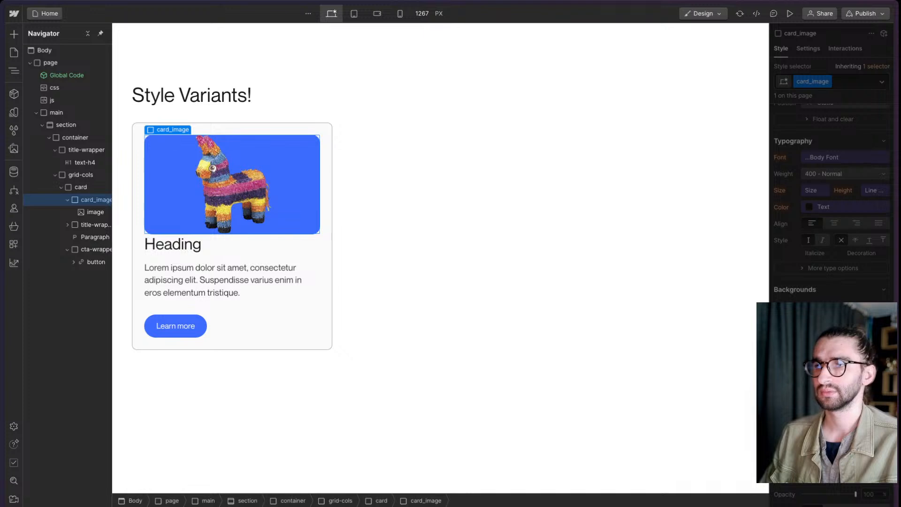
pyautogui.press('Escape')
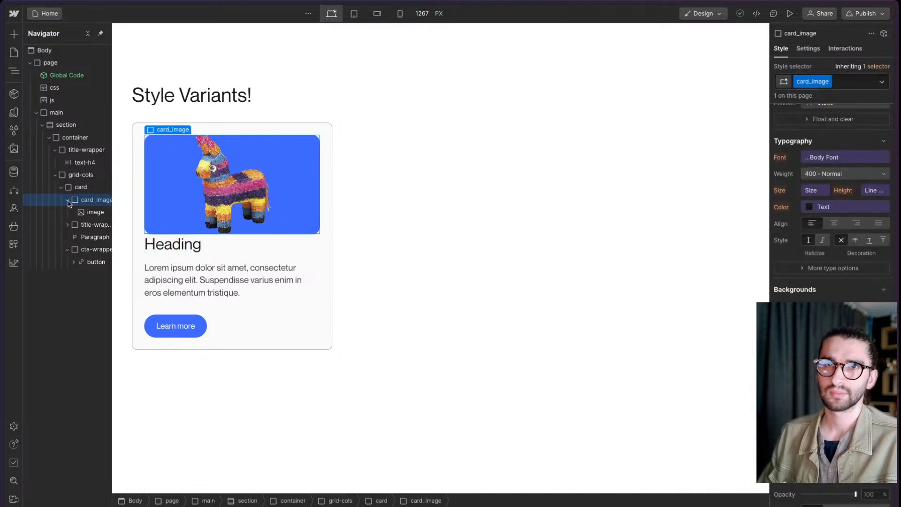
# - Set the card_image div's bottom margin to 1.25 rem, calculated as 20/16
pyautogui.click(68, 200)
pyautogui.scroll(5, 854, 235)
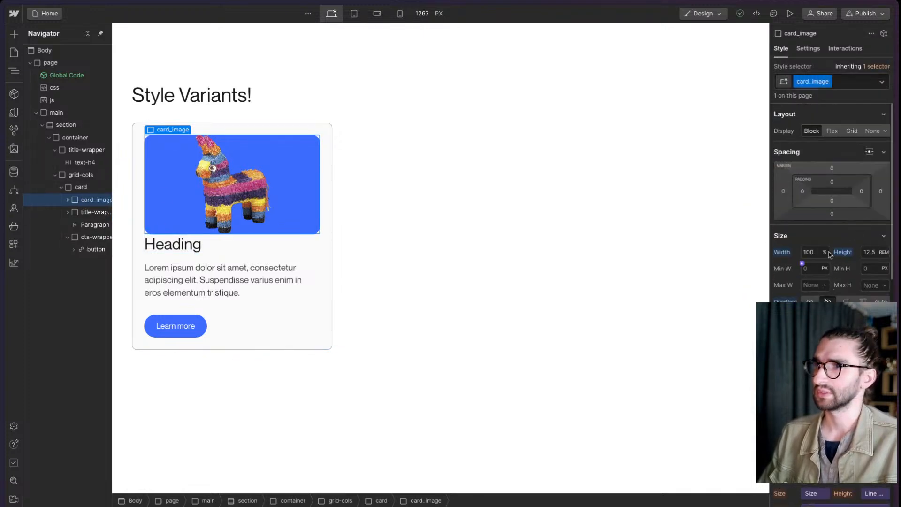
pyautogui.click(833, 215)
pyautogui.click(859, 249)
pyautogui.click(874, 235)
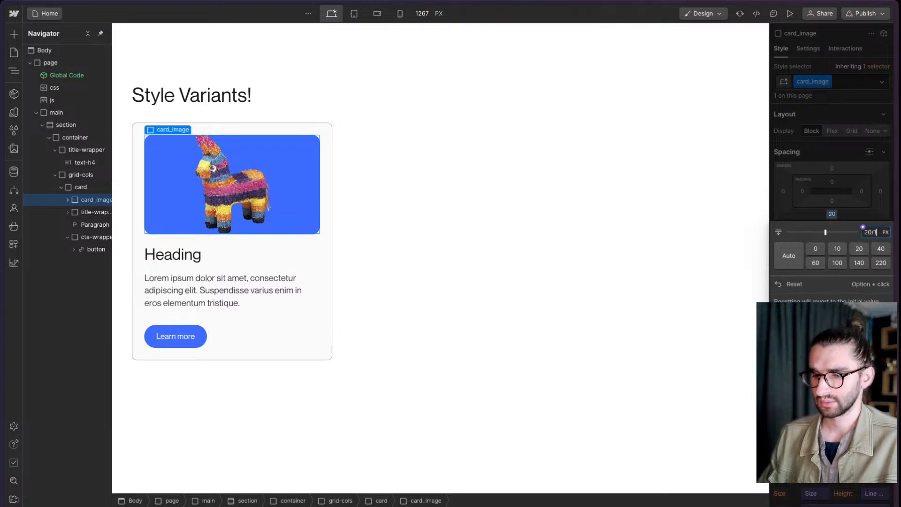
pyautogui.write('20/16rem')
pyautogui.press('Return')
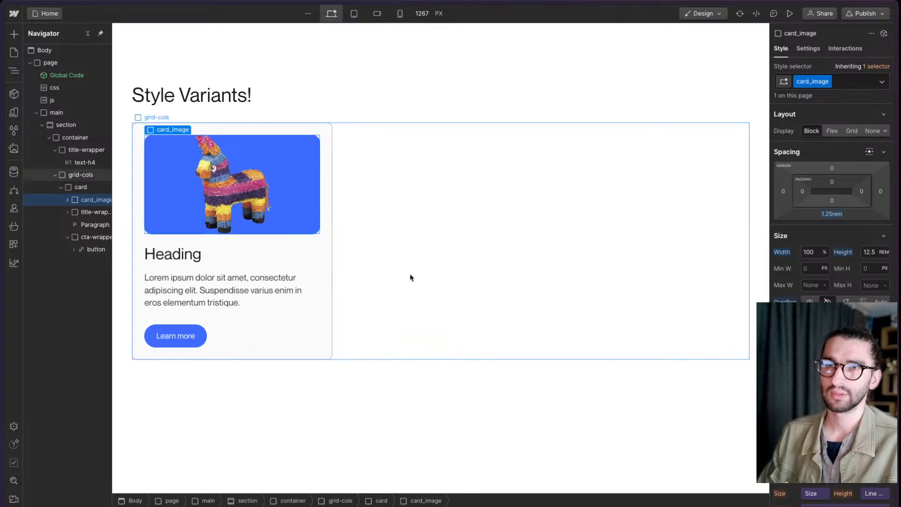
pyautogui.click(322, 242)
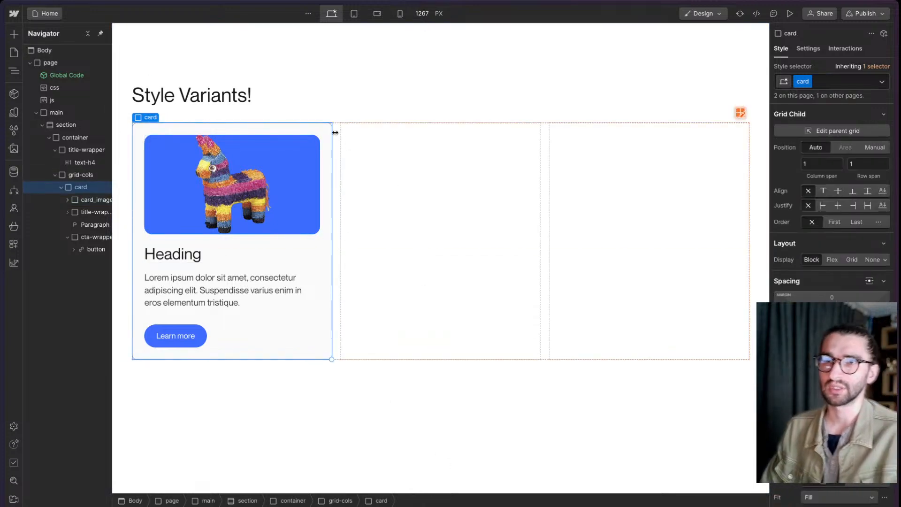
pyautogui.hotkey('ctrl', 'shift', 'a')
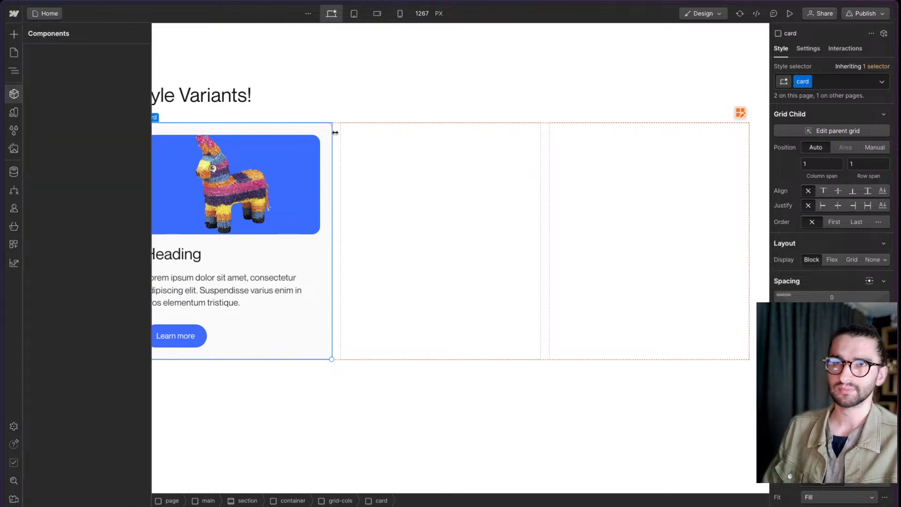
pyautogui.write('Card')
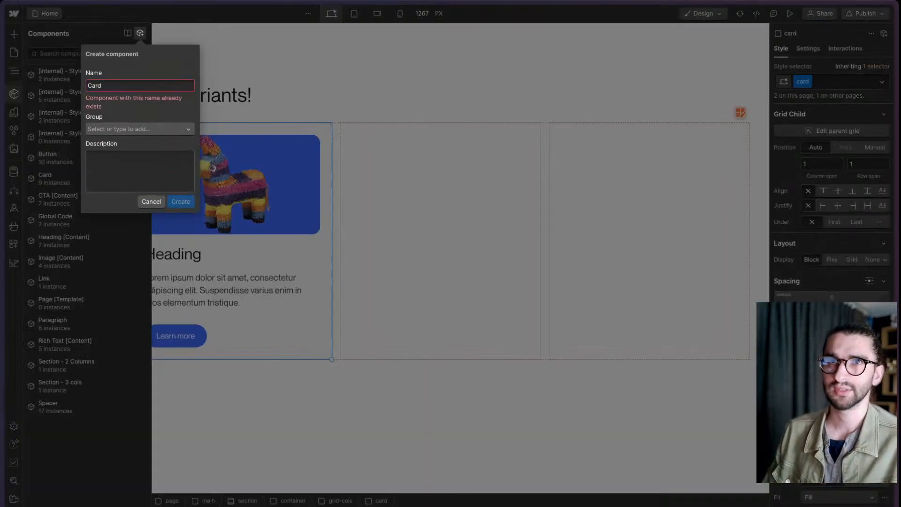
pyautogui.click(152, 201)
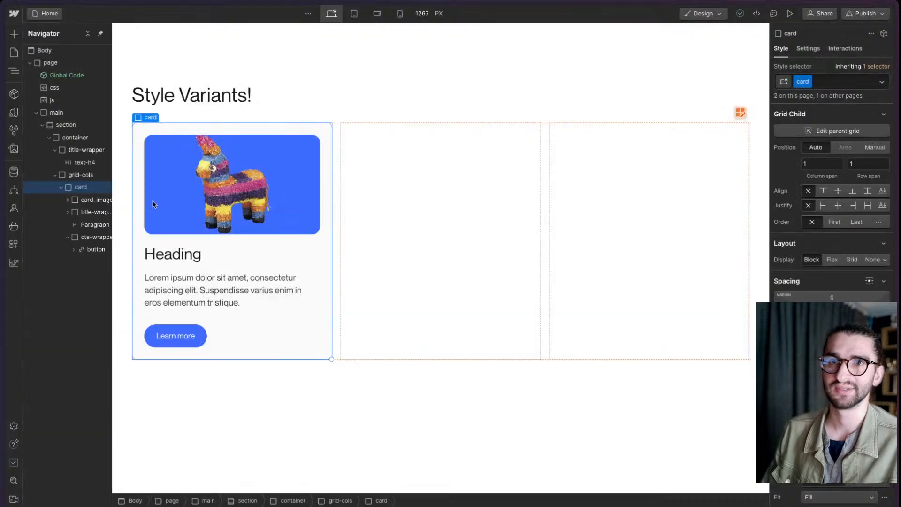
# - Convert the card div into a new component named New Card
pyautogui.hotkey('ctrl', 'shift', 'a')
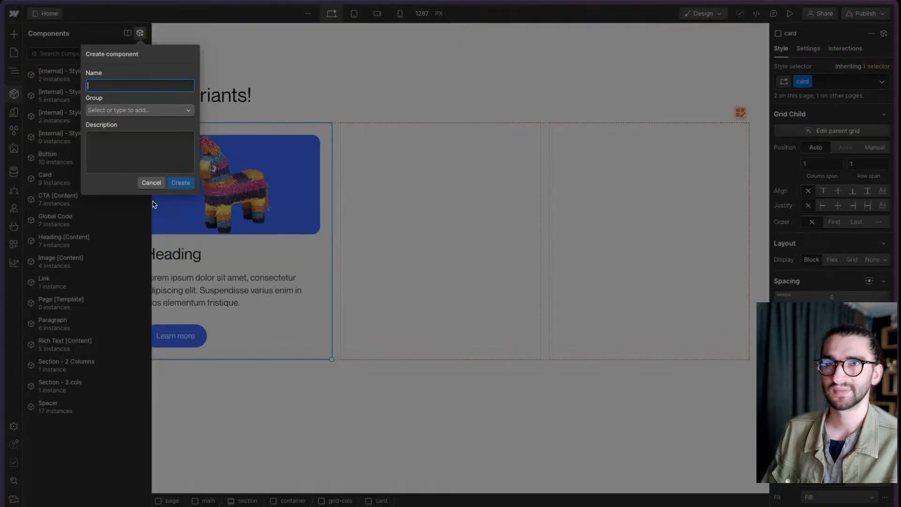
pyautogui.write('New Card')
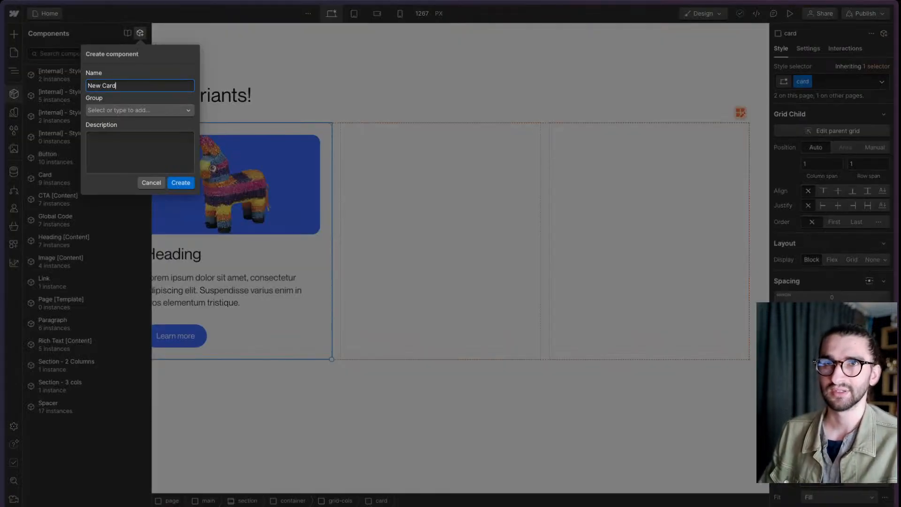
pyautogui.click(180, 183)
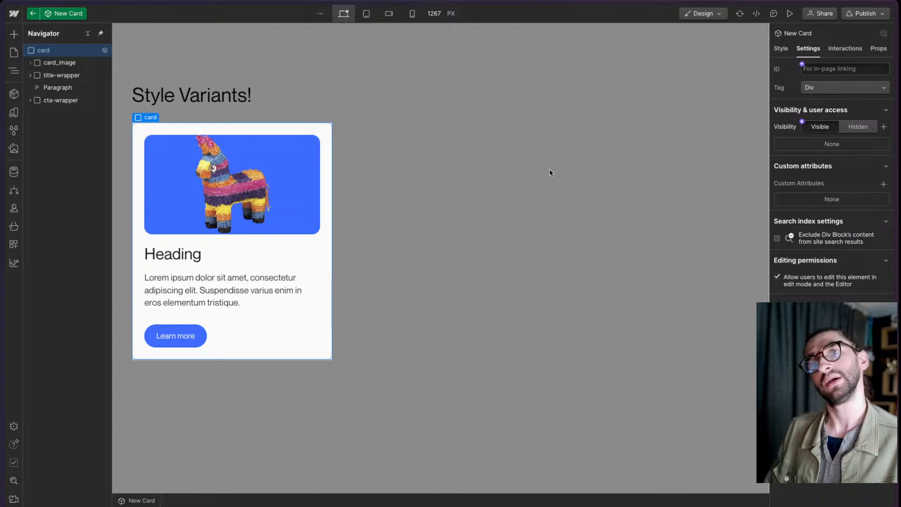
# - Create a component property named Title and connect it to the card heading's text
pyautogui.click(211, 260)
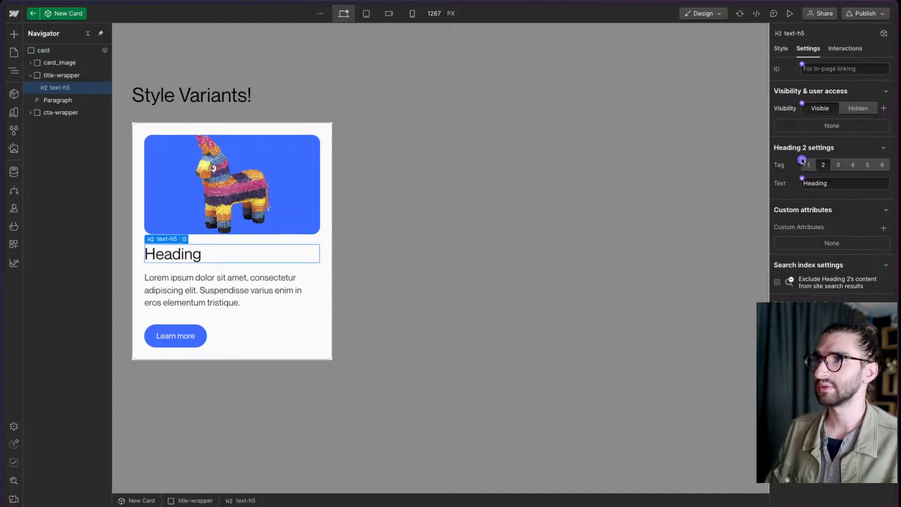
pyautogui.click(802, 178)
pyautogui.click(794, 178)
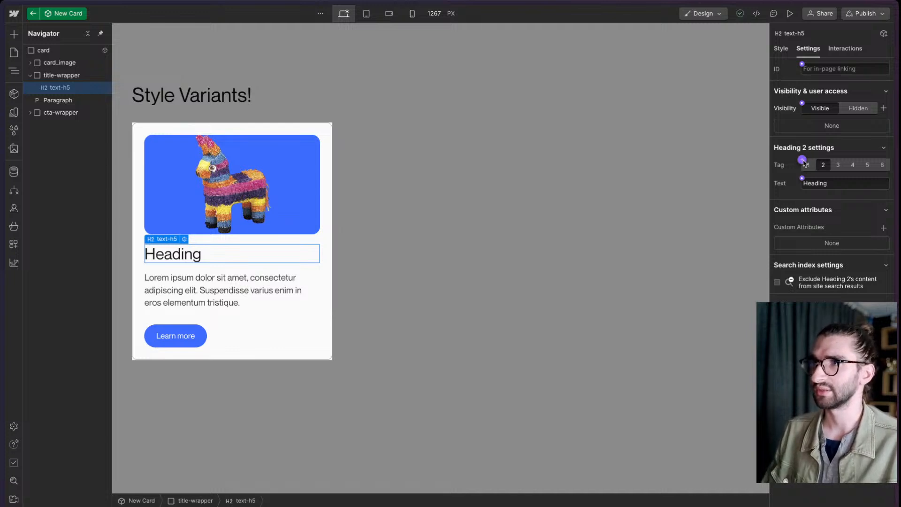
pyautogui.click(802, 178)
pyautogui.click(805, 193)
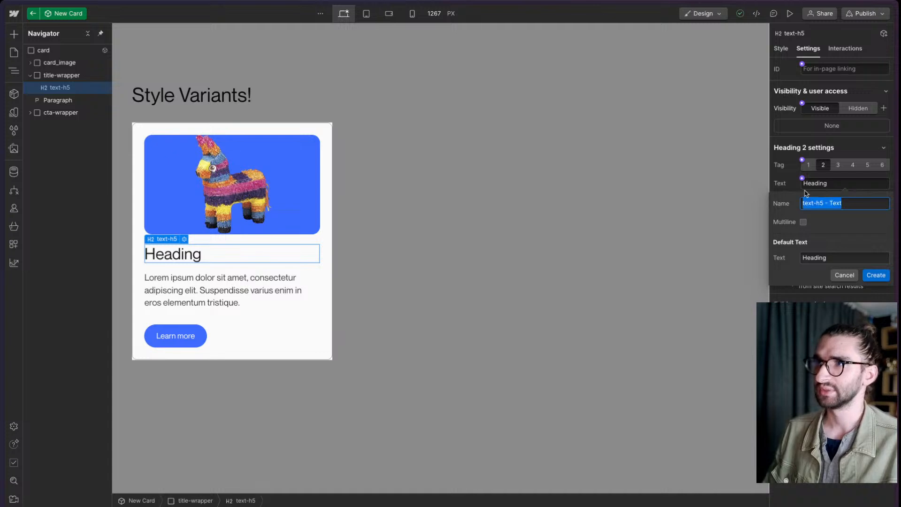
pyautogui.write('Title')
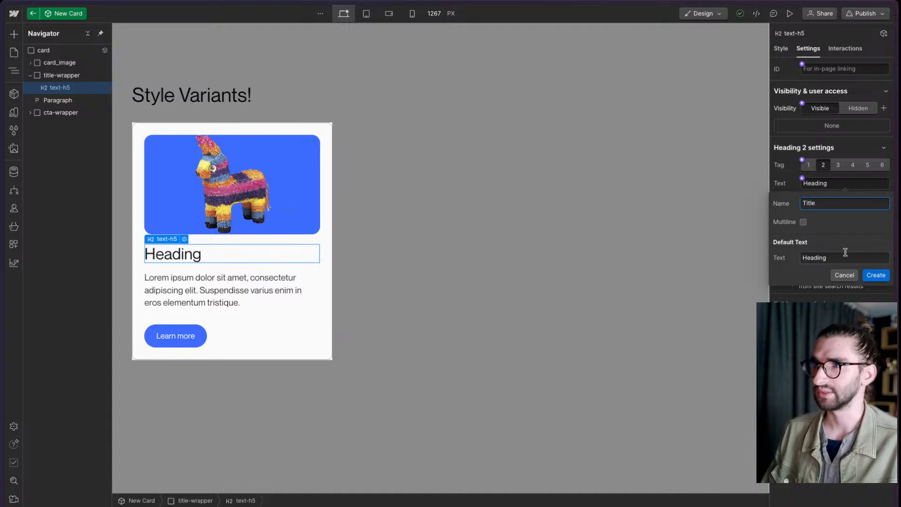
pyautogui.click(872, 275)
# - Create a component property named Paragraph and connect it to the card paragraph's text
pyautogui.click(210, 291)
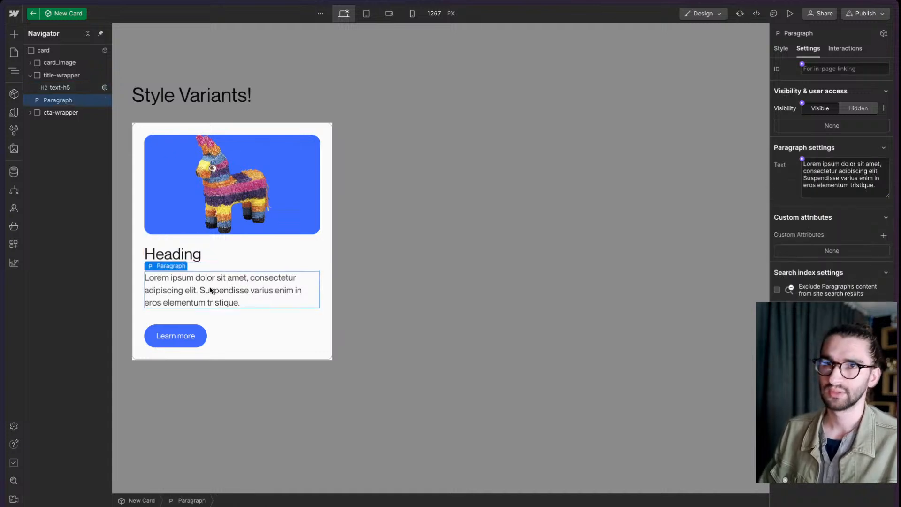
pyautogui.click(802, 158)
pyautogui.click(808, 177)
pyautogui.write('Paragraph')
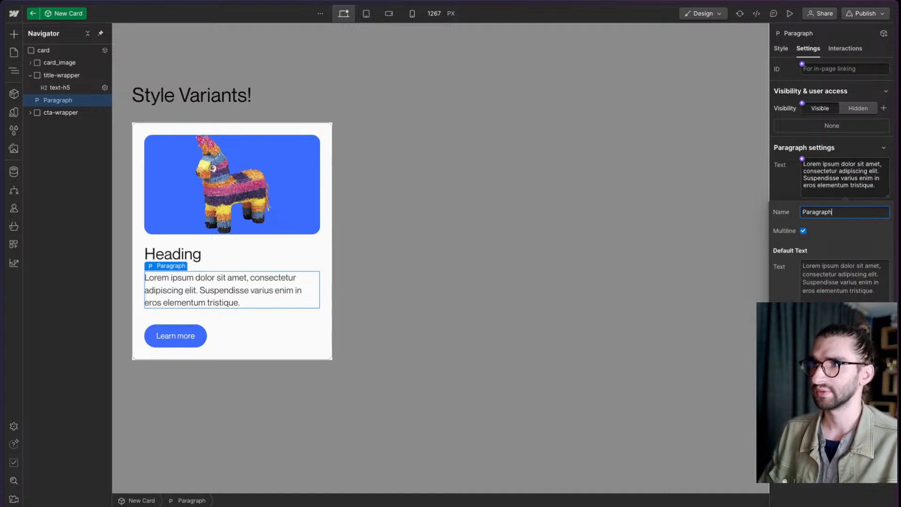
pyautogui.press('Return')
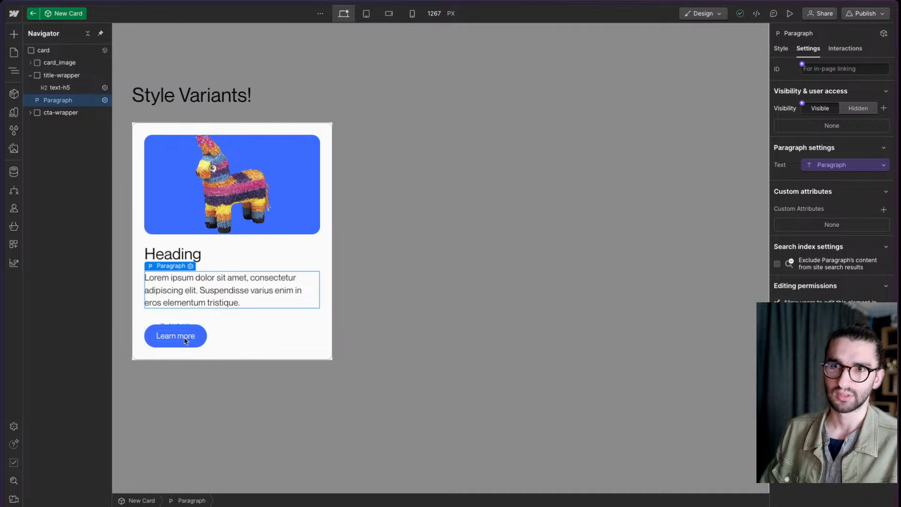
# - Create a Button Text property with Multiline turned off and connect it to the button's text block
pyautogui.click(185, 341)
pyautogui.click(802, 159)
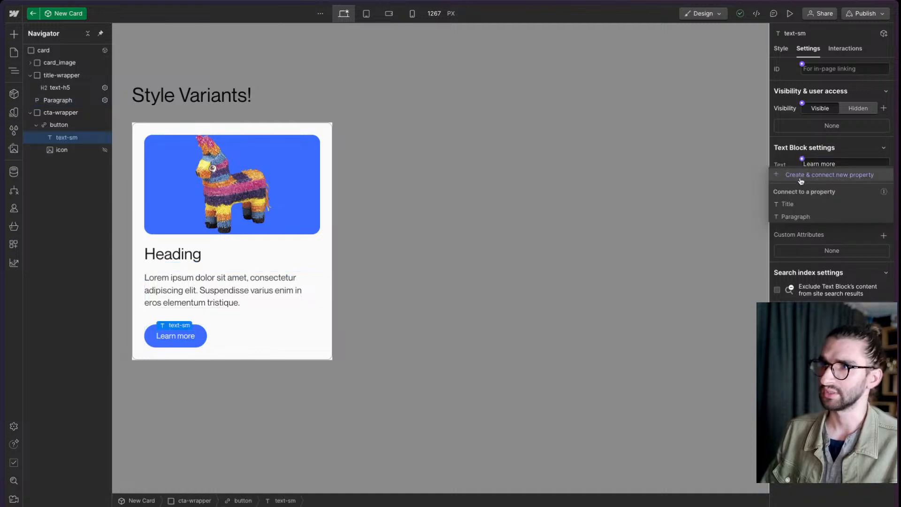
pyautogui.click(801, 180)
pyautogui.write('Butto')
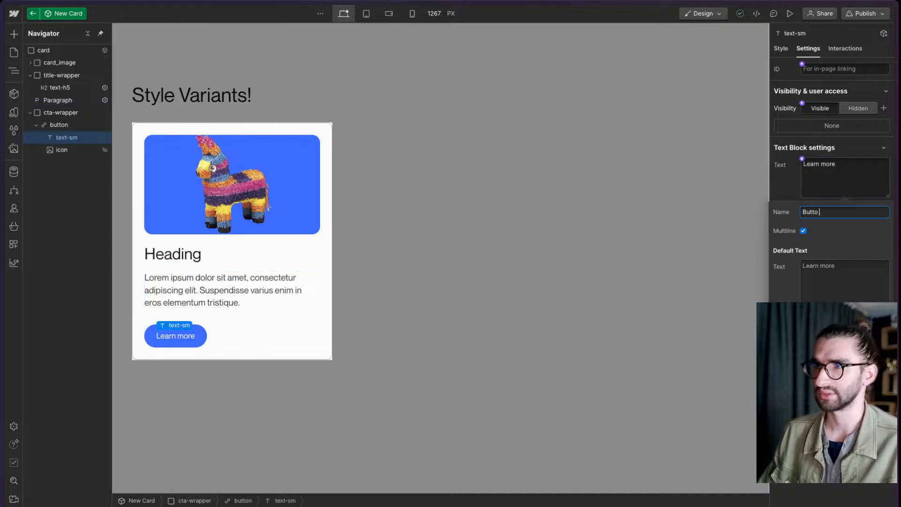
pyautogui.write('n Text')
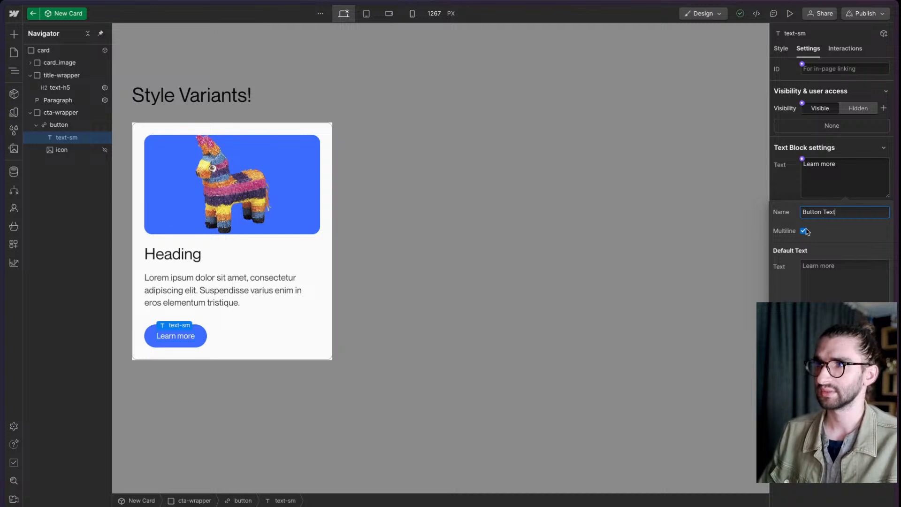
pyautogui.click(873, 284)
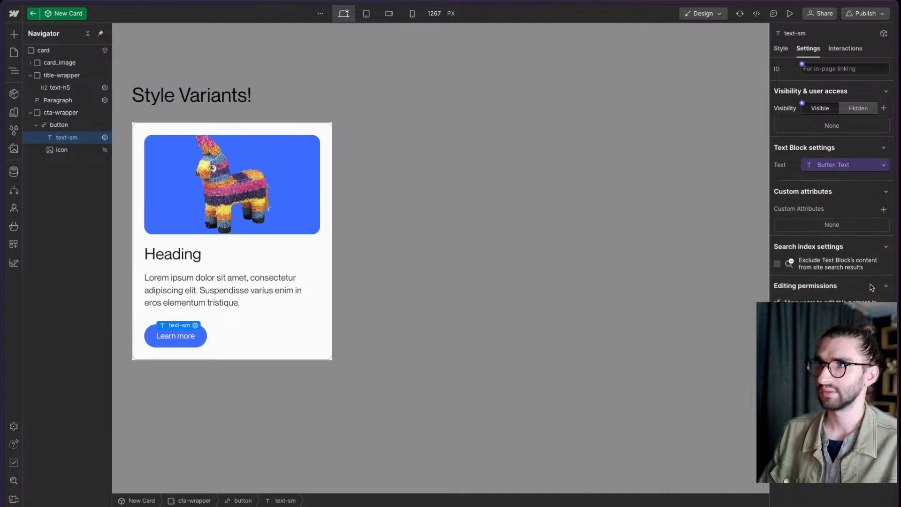
# - Create a component property named Button Link and connect it to the button's link setting
pyautogui.click(195, 342)
pyautogui.click(791, 165)
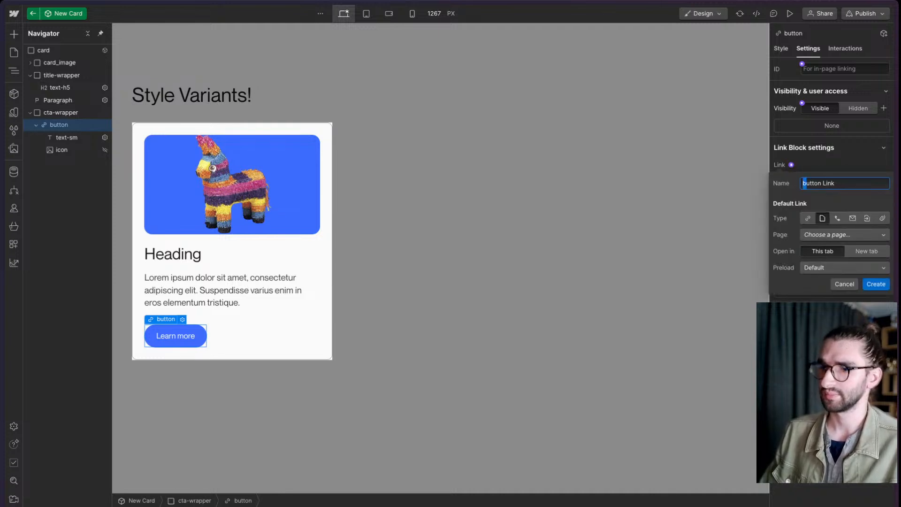
pyautogui.click(875, 283)
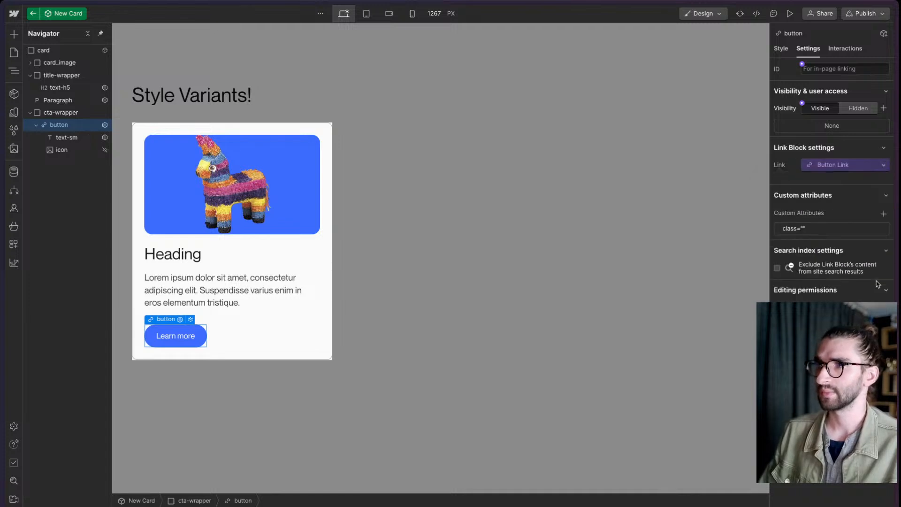
# - Create a component property named Image, connect it to the card's image source, and leave component editing
pyautogui.click(172, 184)
pyautogui.click(802, 158)
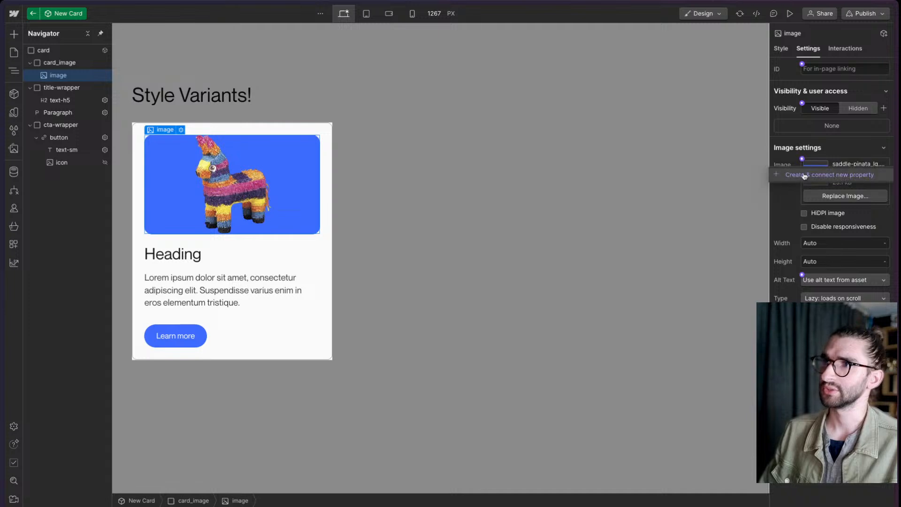
pyautogui.click(805, 177)
pyautogui.hotkey('ctrl', 'a')
pyautogui.press('BackSpace')
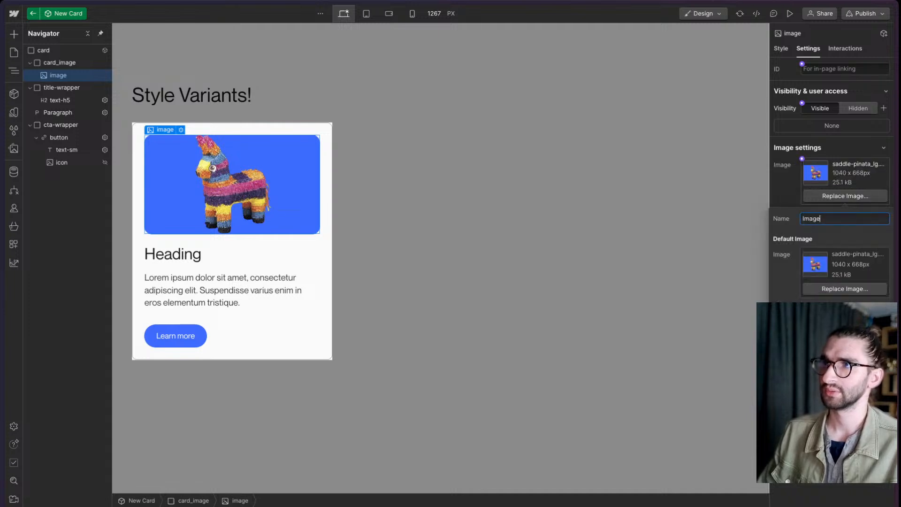
pyautogui.click(864, 332)
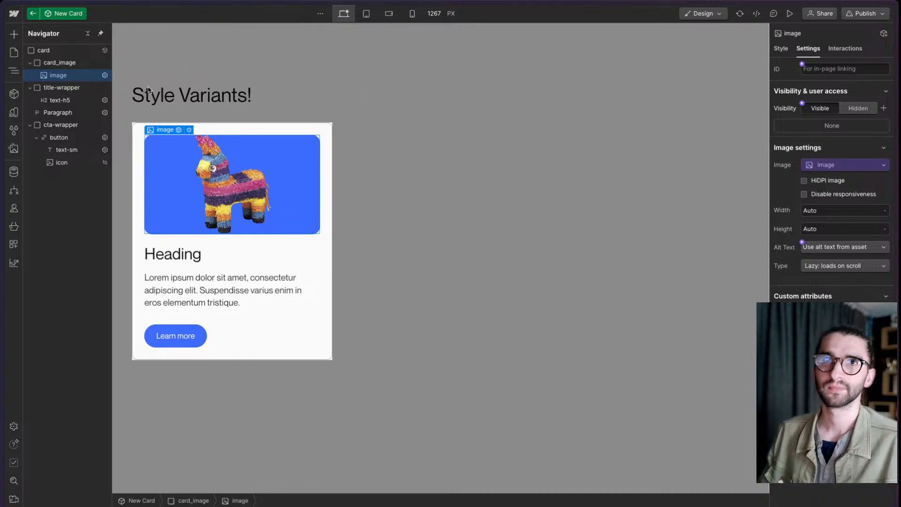
pyautogui.click(33, 13)
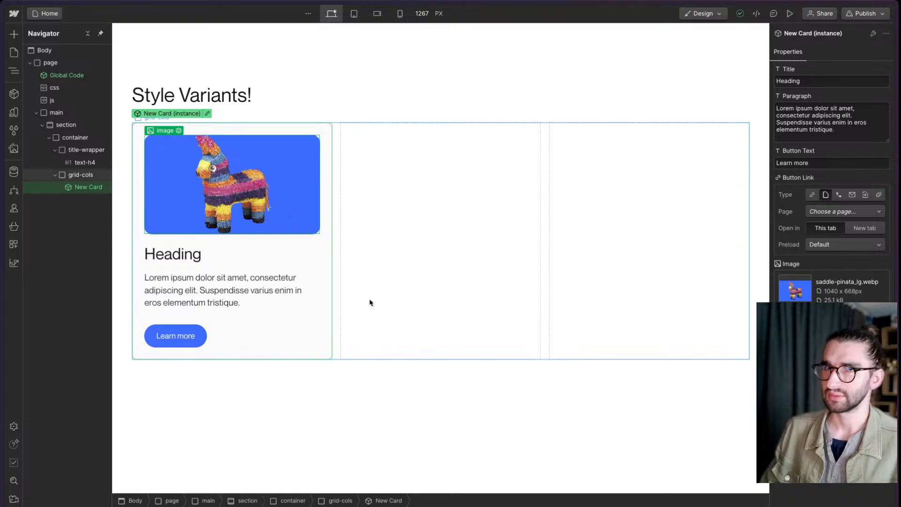
# - Create a component property named Image - Visibility, connect it to the card image's visibility setting, and leave component editing
pyautogui.click(207, 114)
pyautogui.click(229, 199)
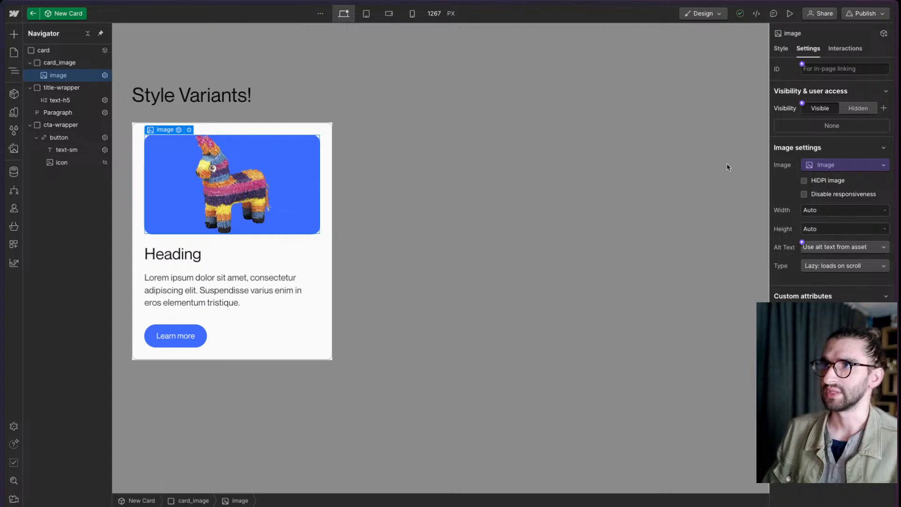
pyautogui.click(802, 103)
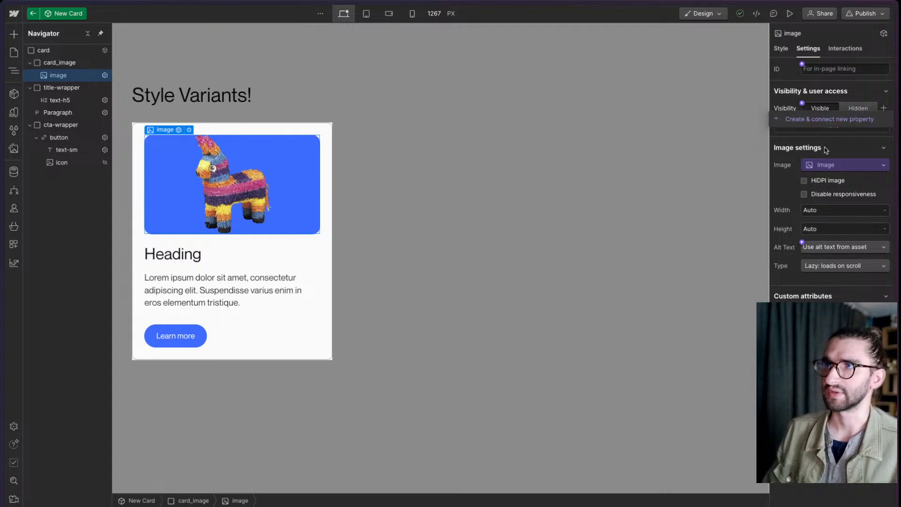
pyautogui.click(822, 121)
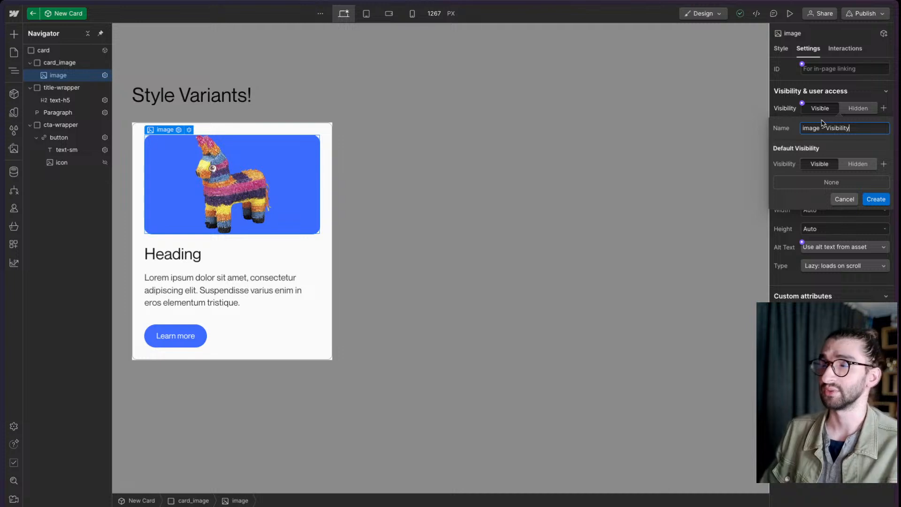
pyautogui.press('super+a')
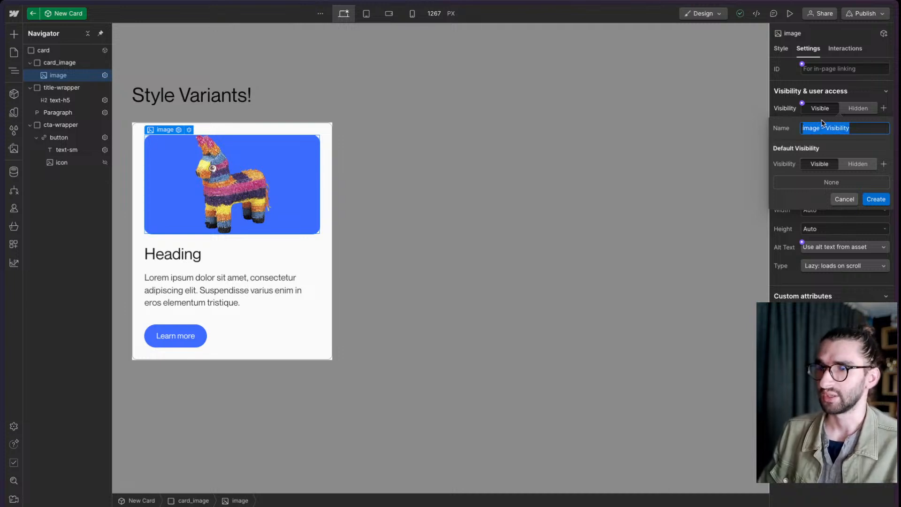
pyautogui.write('Image -')
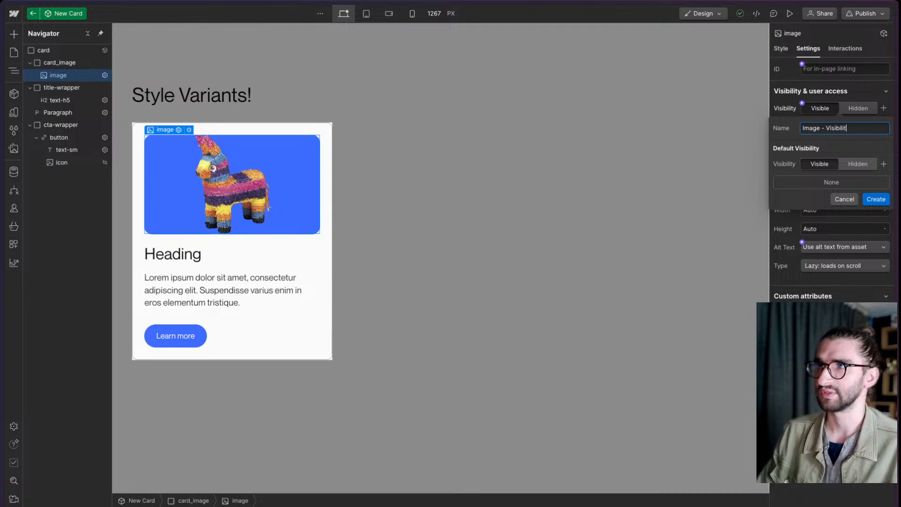
pyautogui.click(876, 199)
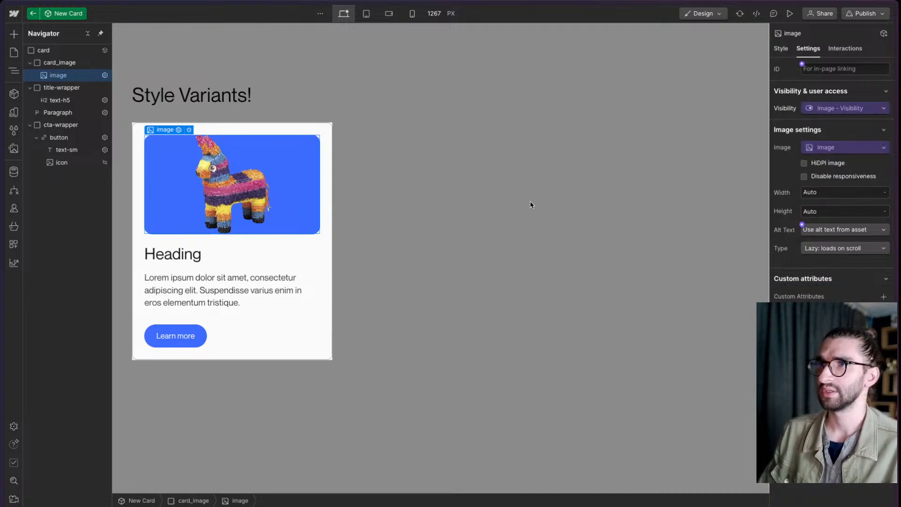
pyautogui.click(531, 203)
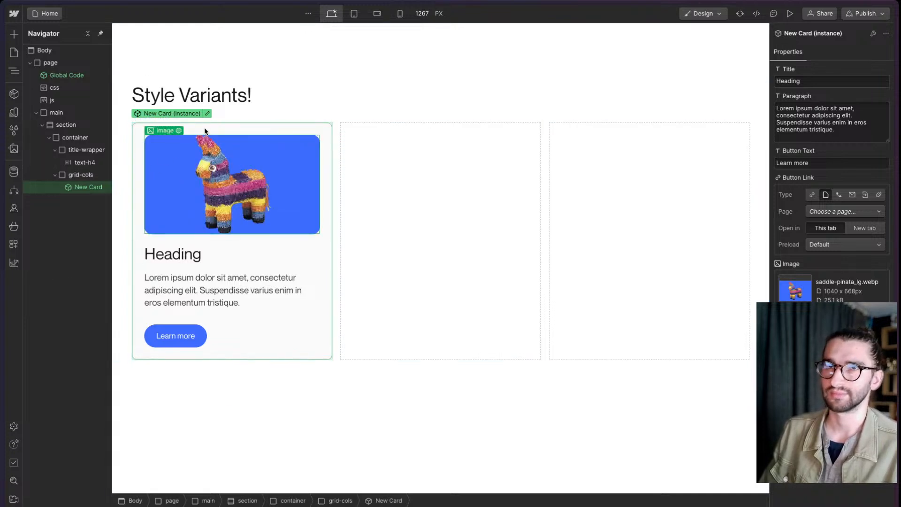
# - Disconnect Image - Visibility from the image, connect it to the card_image wrapper's visibility instead, and leave component editing
pyautogui.doubleClick(204, 132)
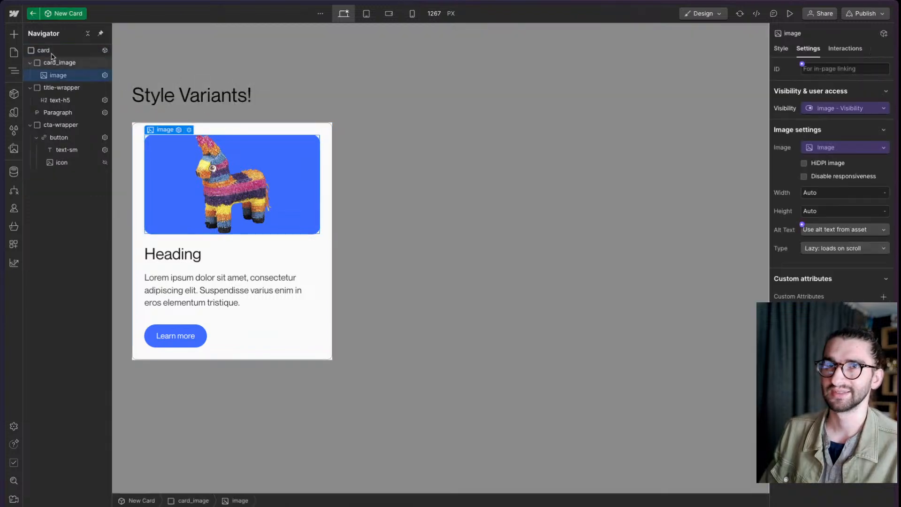
pyautogui.click(859, 110)
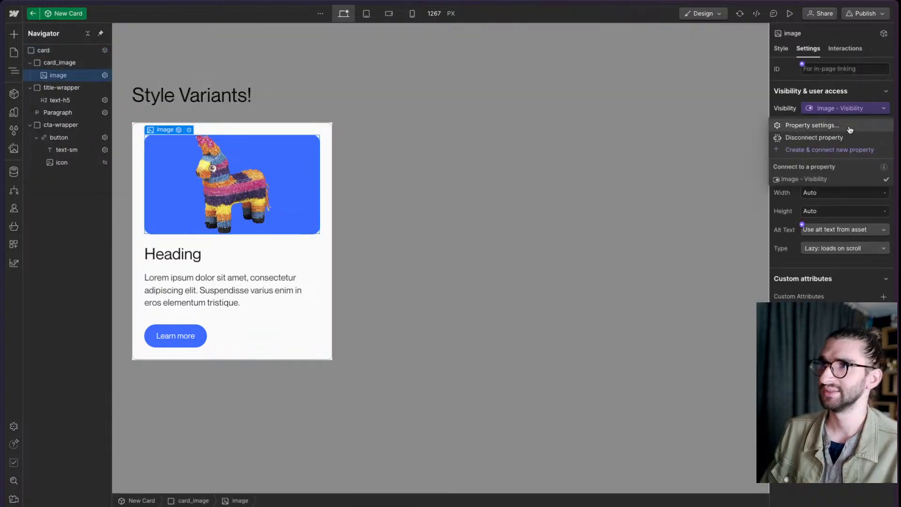
pyautogui.click(840, 138)
pyautogui.click(62, 65)
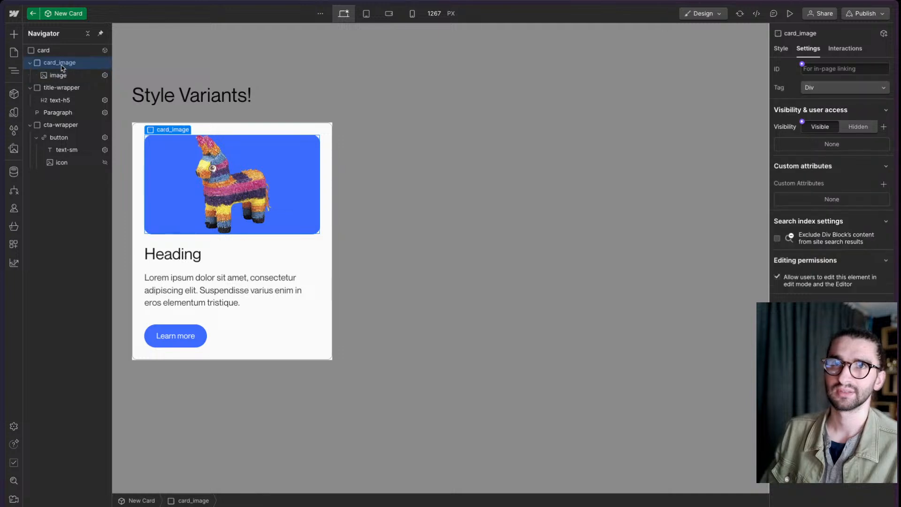
pyautogui.click(802, 122)
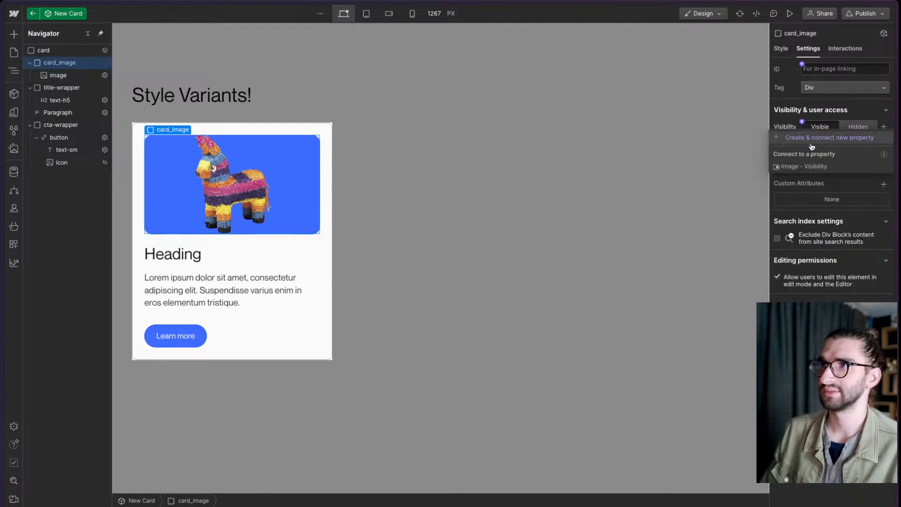
pyautogui.click(804, 166)
pyautogui.click(587, 169)
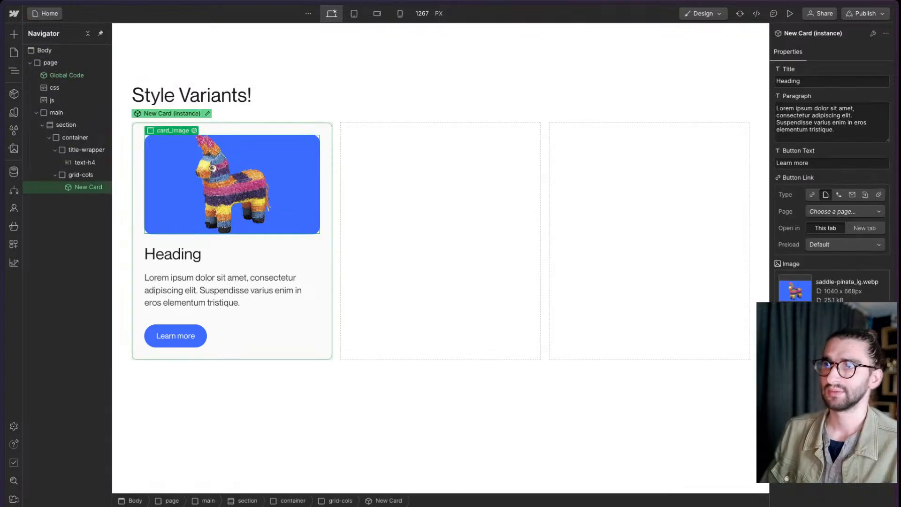
# - Duplicate the New Card instance twice to fill the three columns of grid-cols
pyautogui.click(282, 285)
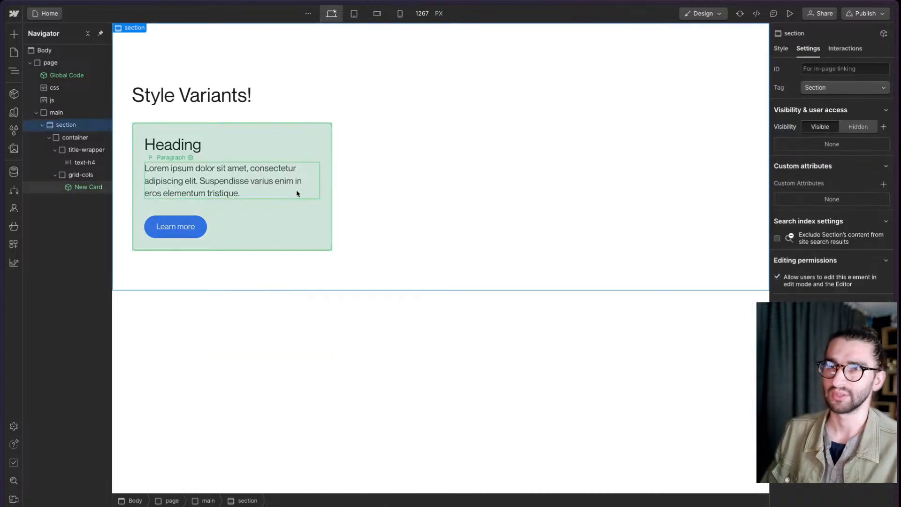
pyautogui.click(297, 226)
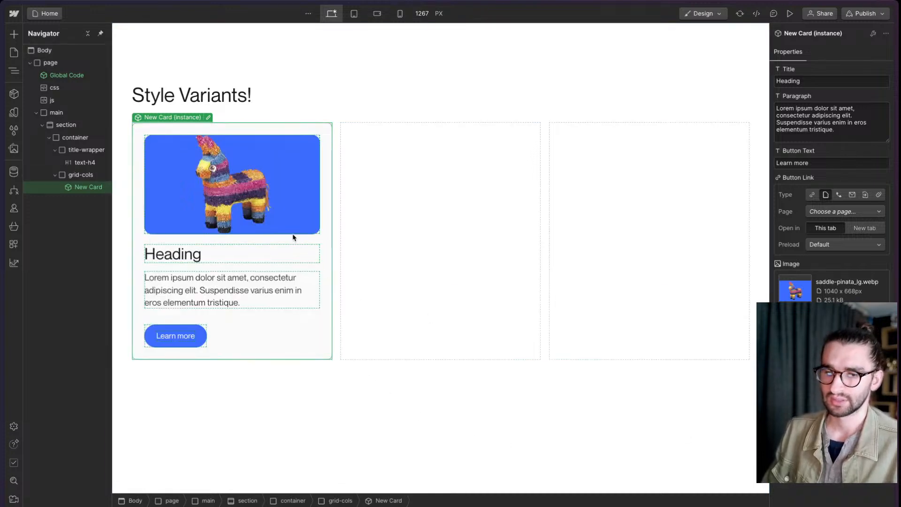
pyautogui.press('super+d')
pyautogui.press('super+d')
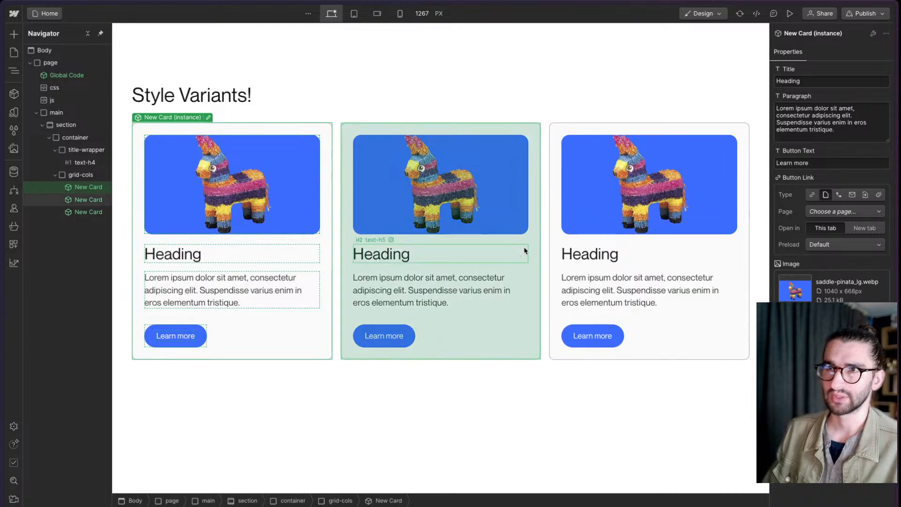
# - Set the middle card instance's heading text to Variant 2
pyautogui.click(525, 250)
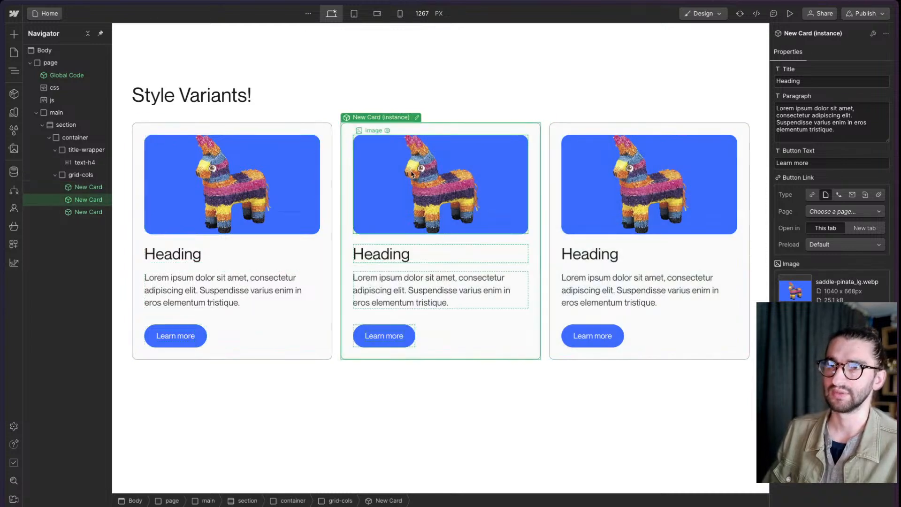
pyautogui.doubleClick(397, 255)
pyautogui.write('Car')
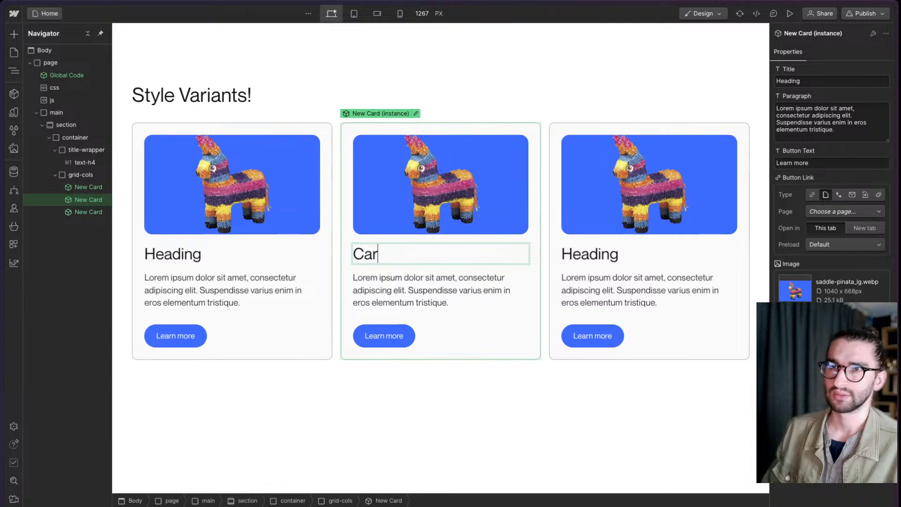
pyautogui.write('d 2')
pyautogui.press('Left')
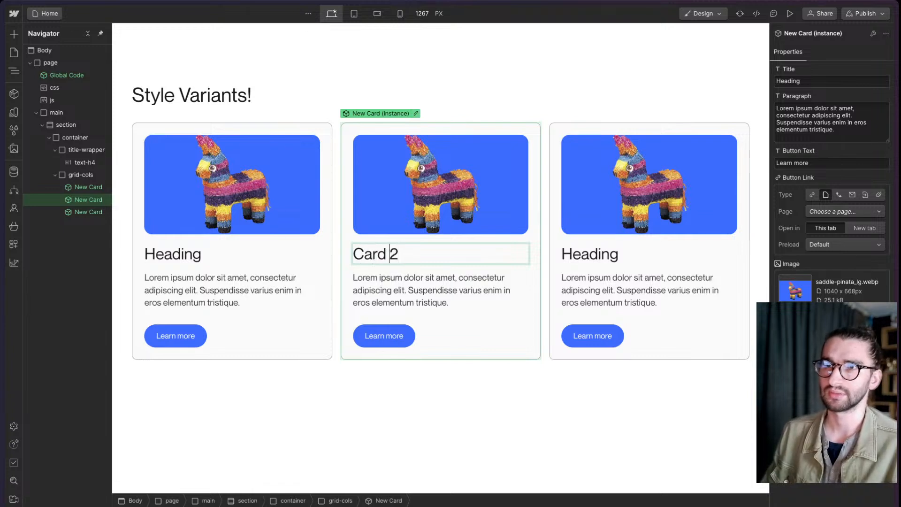
pyautogui.press('Left')
pyautogui.hotkey('ctrl', 'shift', 'Left')
pyautogui.write('Variant')
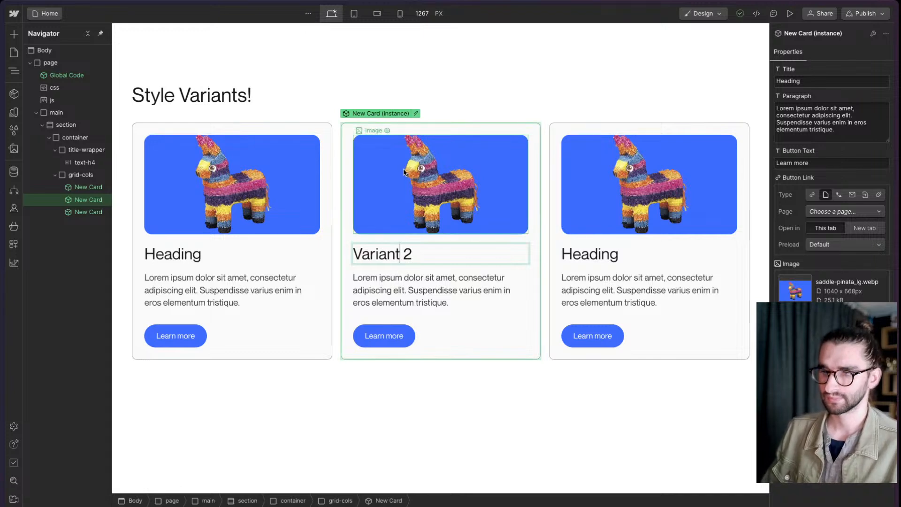
# - Open the New Card component for editing and add a style variant named Compact
pyautogui.click(418, 114)
pyautogui.doubleClick(416, 125)
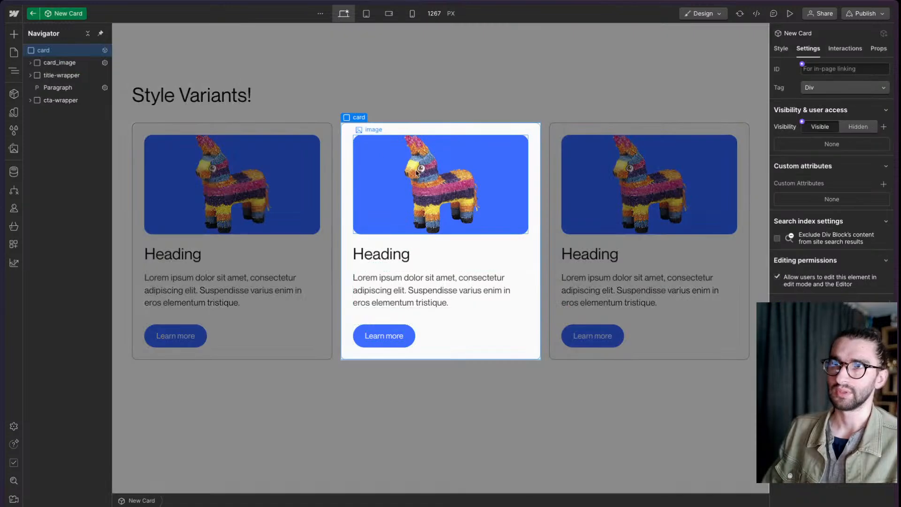
pyautogui.click(781, 49)
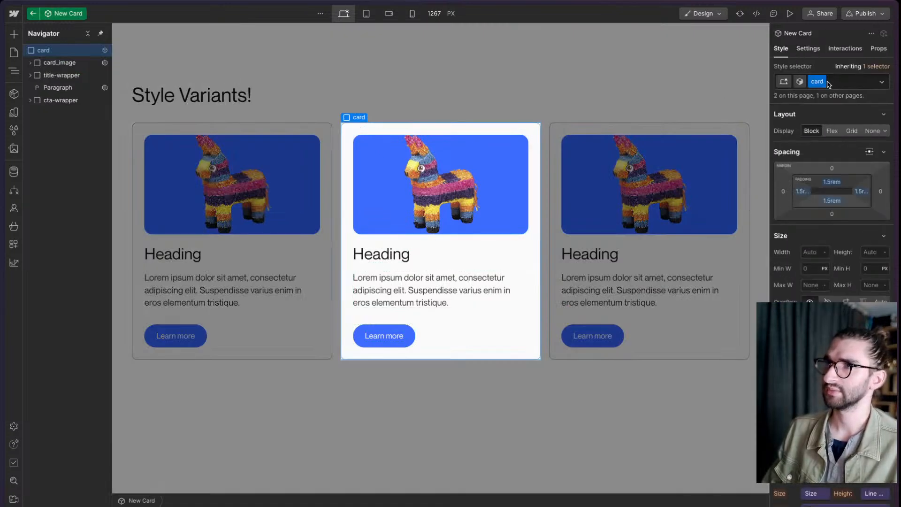
pyautogui.click(800, 81)
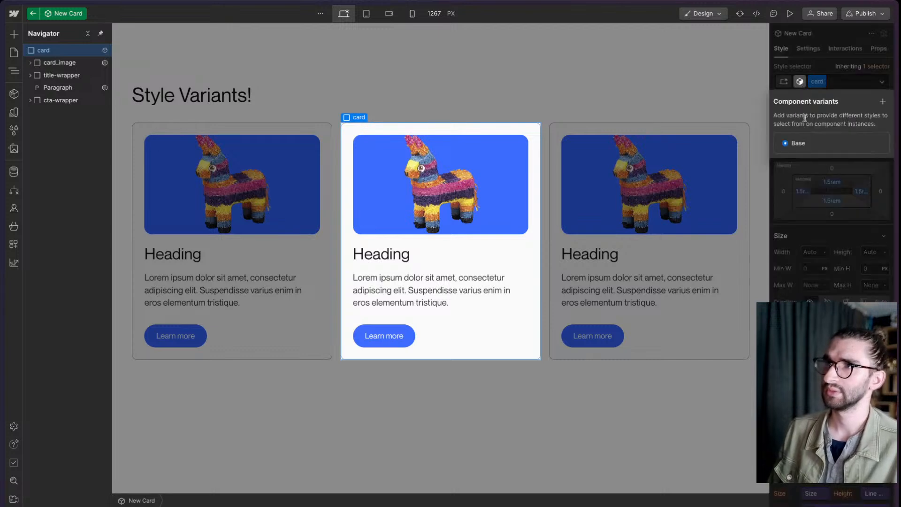
pyautogui.click(883, 101)
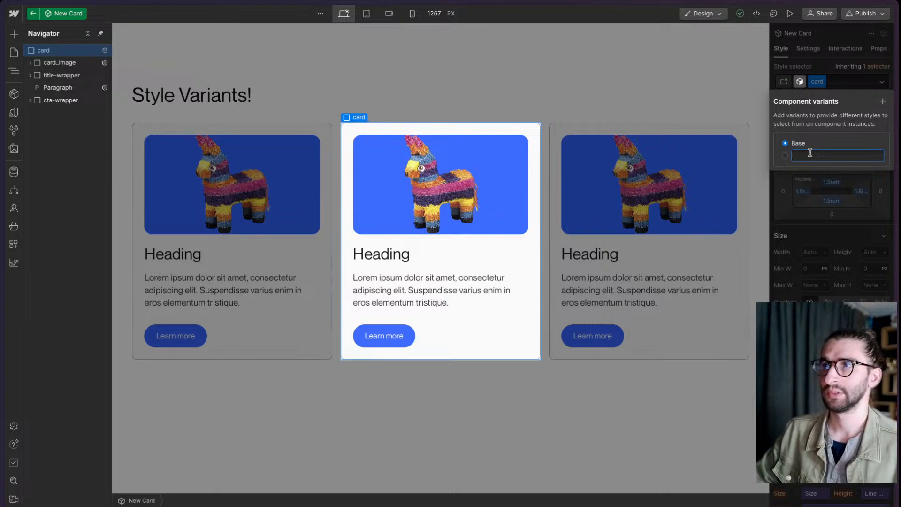
pyautogui.write('Compact')
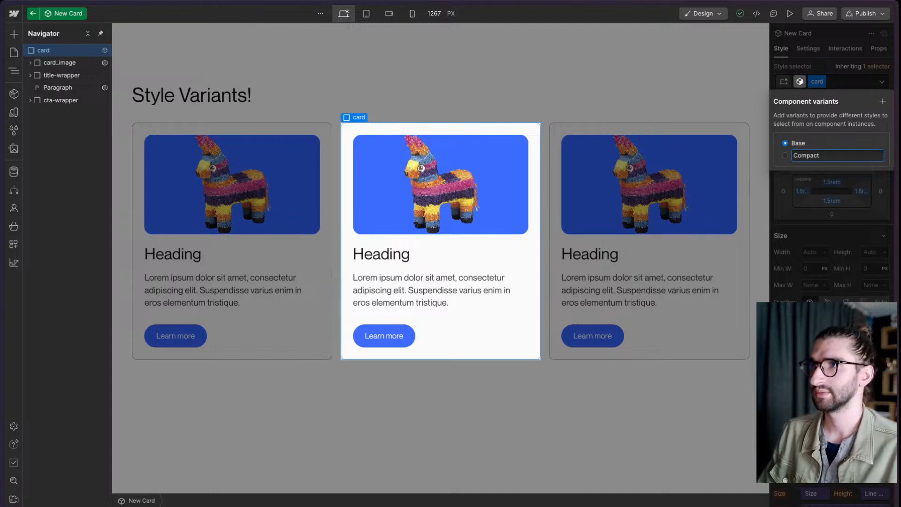
pyautogui.press('Return')
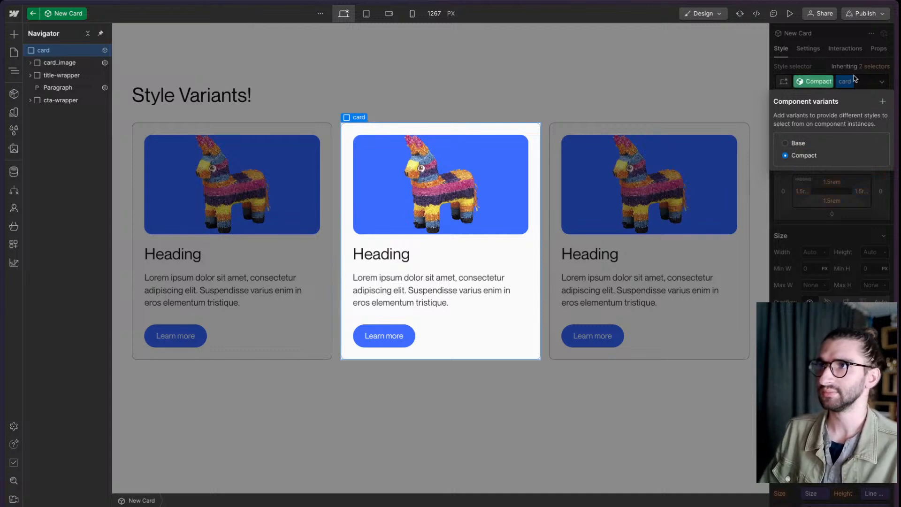
# - Set the card's padding to 0 rem in the Compact variant
pyautogui.click(833, 182)
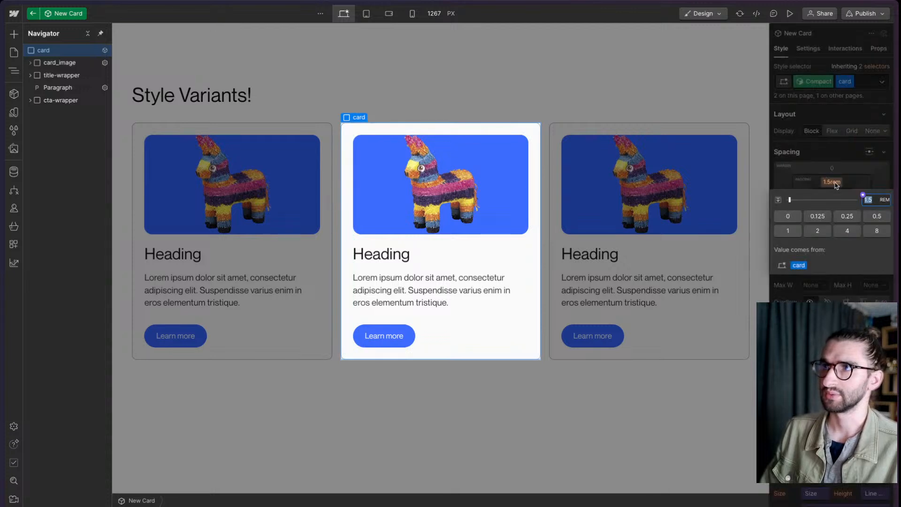
pyautogui.keyDown('shift'); pyautogui.click(788, 216); pyautogui.keyUp('shift')
pyautogui.scroll(-5, 840, 197)
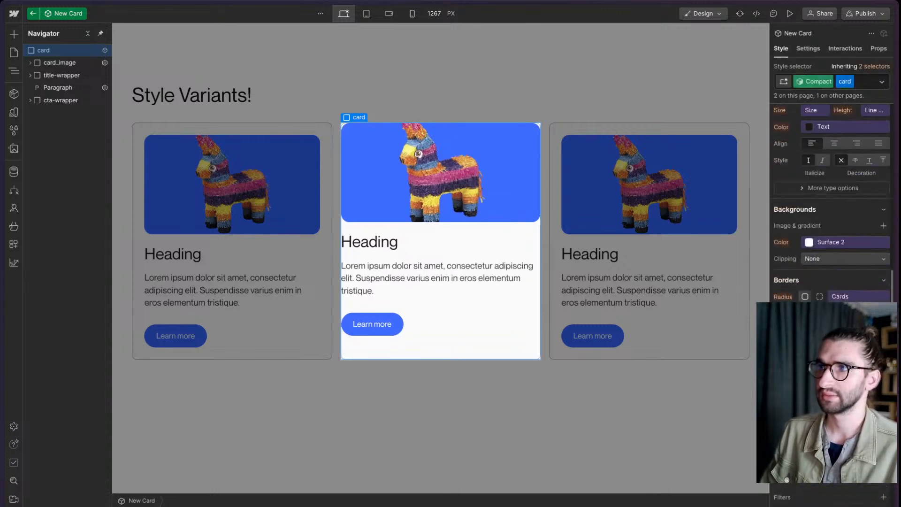
# - Try the Neutral 5 color as the Compact variant's card background and reset it
pyautogui.scroll(5, 845, 202)
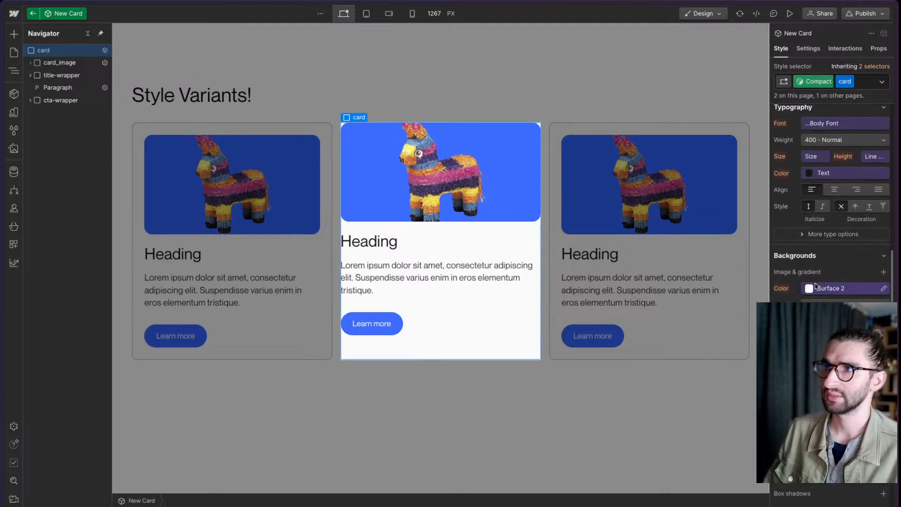
pyautogui.click(817, 288)
pyautogui.click(798, 248)
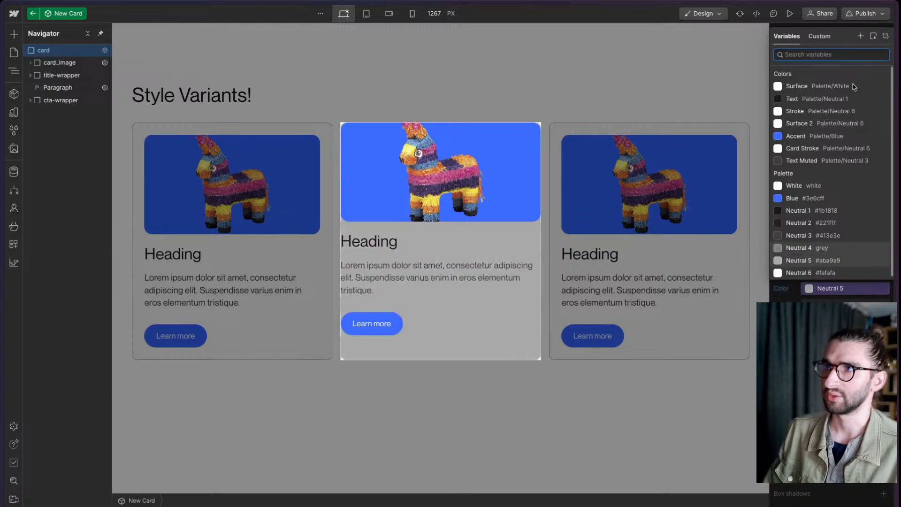
pyautogui.click(885, 37)
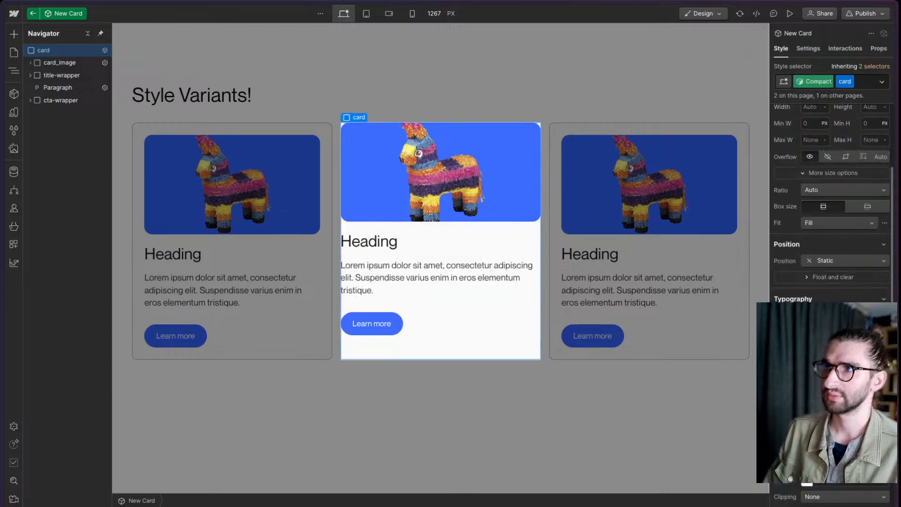
# - Set the card's border style to none in the Compact variant and leave component editing
pyautogui.scroll(-2, 830, 202)
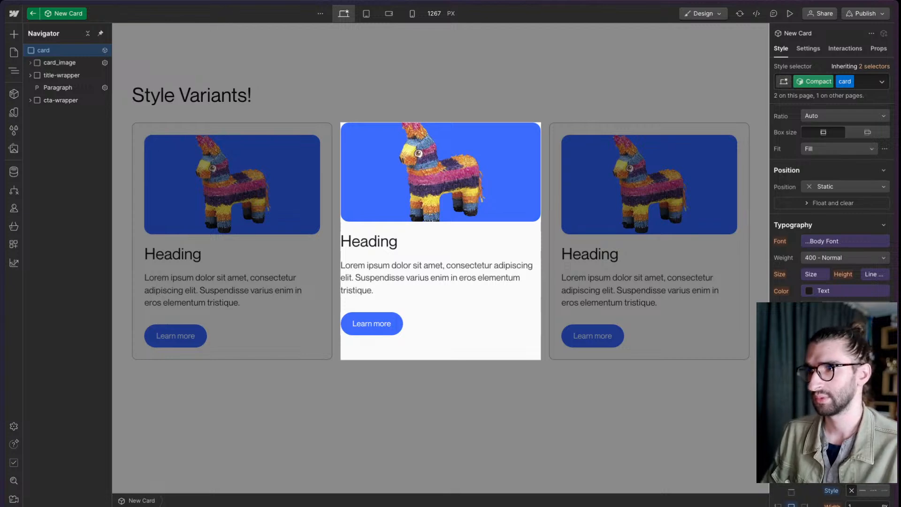
pyautogui.click(516, 422)
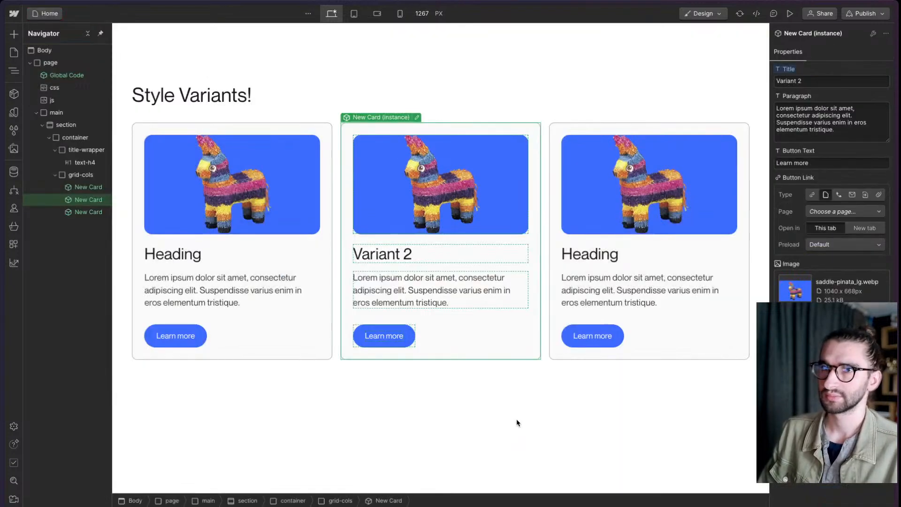
# - Apply the Compact variant to the middle card instance and move that card to the last grid column
pyautogui.click(517, 421)
pyautogui.click(501, 314)
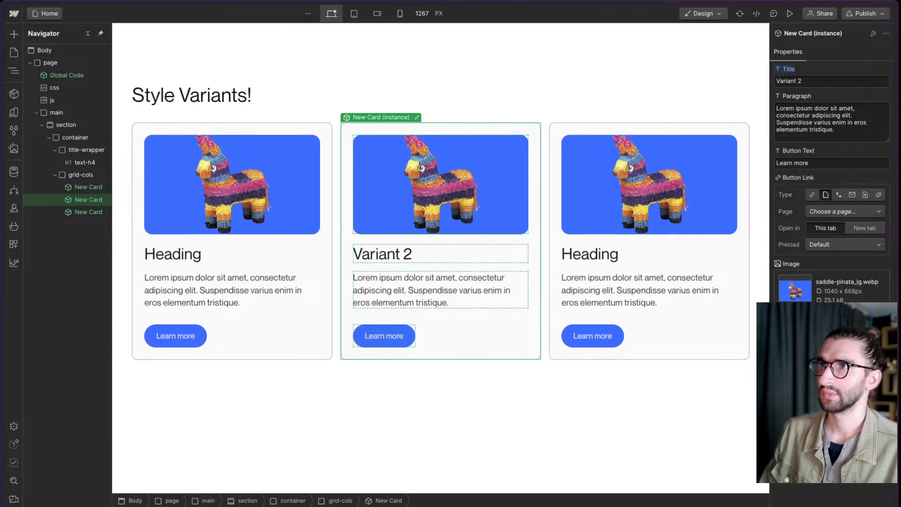
pyautogui.click(541, 452)
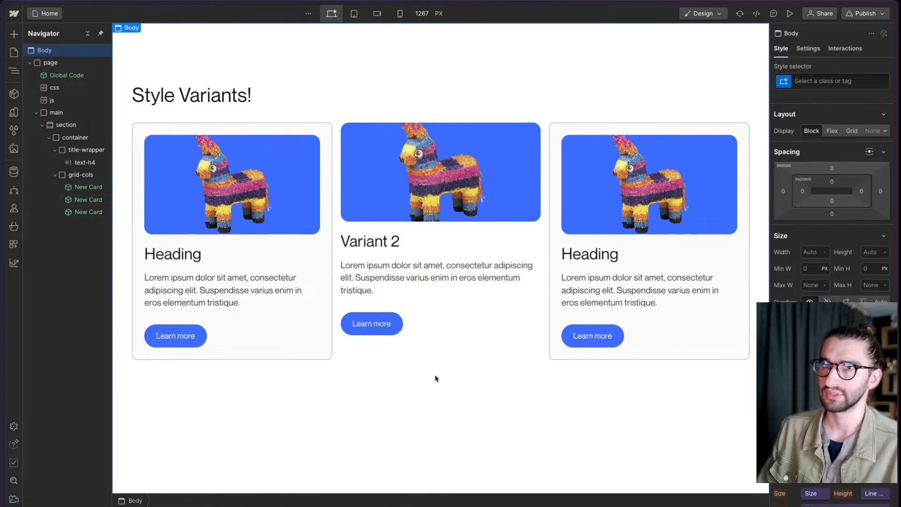
pyautogui.click(516, 350)
pyautogui.press('super+Right')
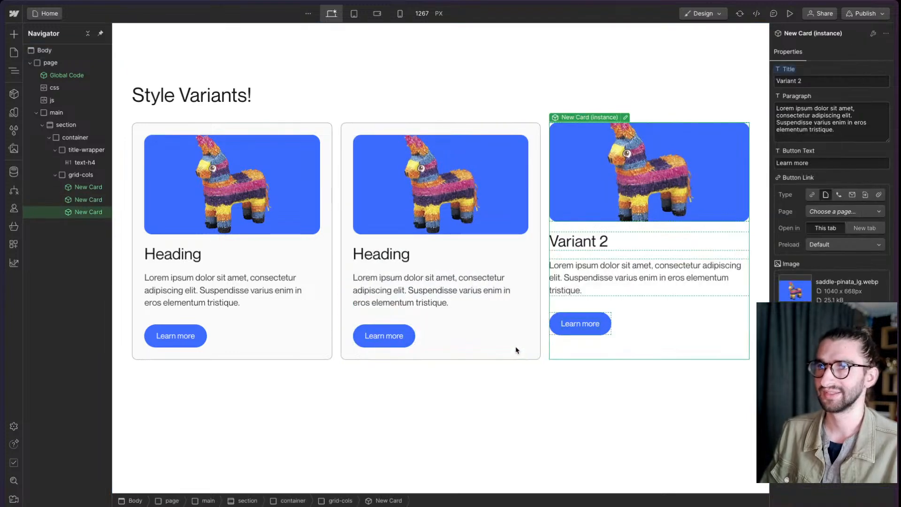
# - Try duplicating the Variant 2 card three times and undo the copies
pyautogui.press('super+d')
pyautogui.press('super+d')
pyautogui.press('super+d')
pyautogui.scroll(-3, 516, 350)
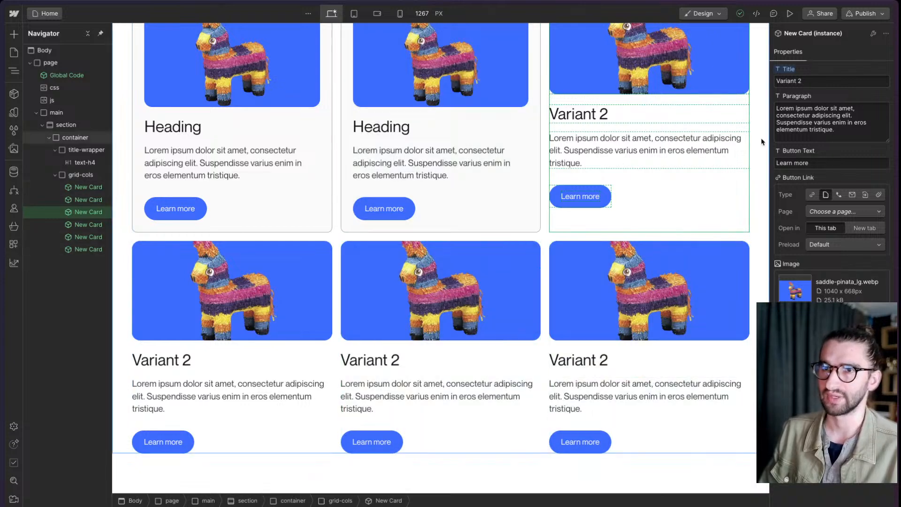
pyautogui.press('super+z')
pyautogui.press('super+z')
pyautogui.press('super+z')
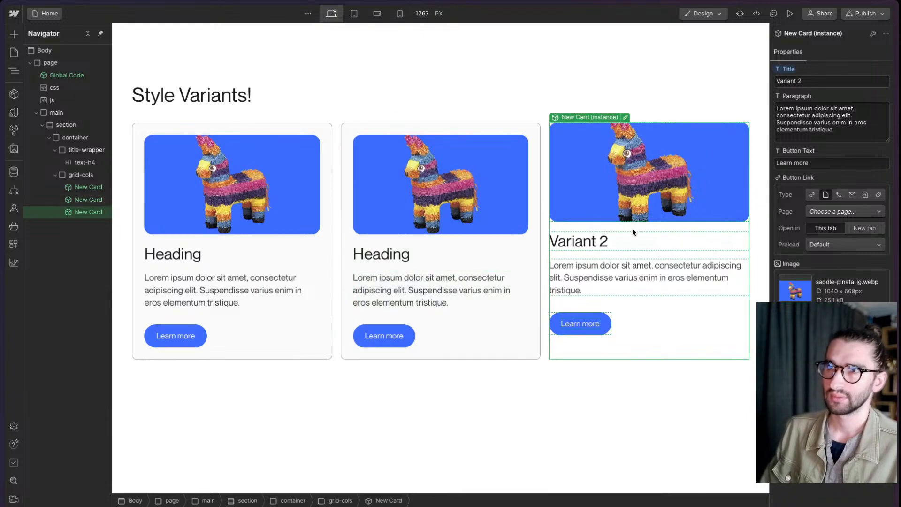
# - Undo the Variant 2 card's move to the last column and delete the third Heading card from the grid
pyautogui.press('super+z')
pyautogui.click(509, 416)
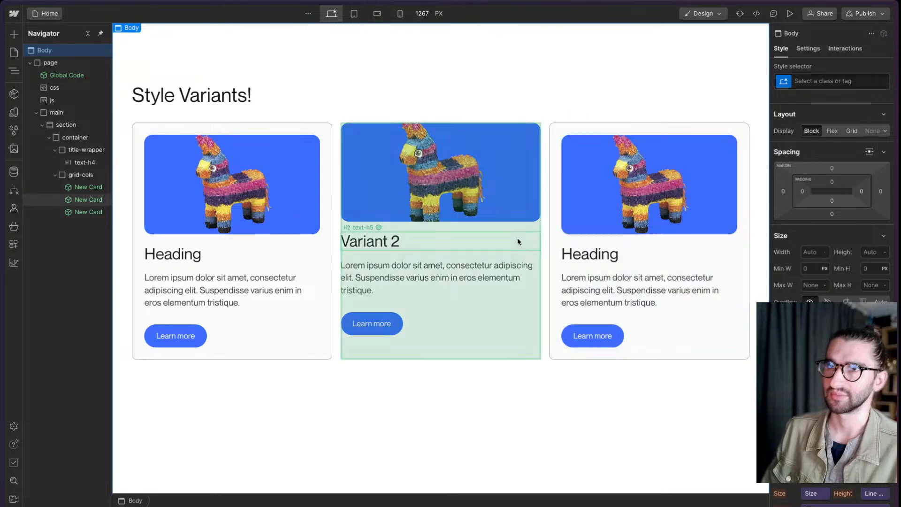
pyautogui.click(647, 242)
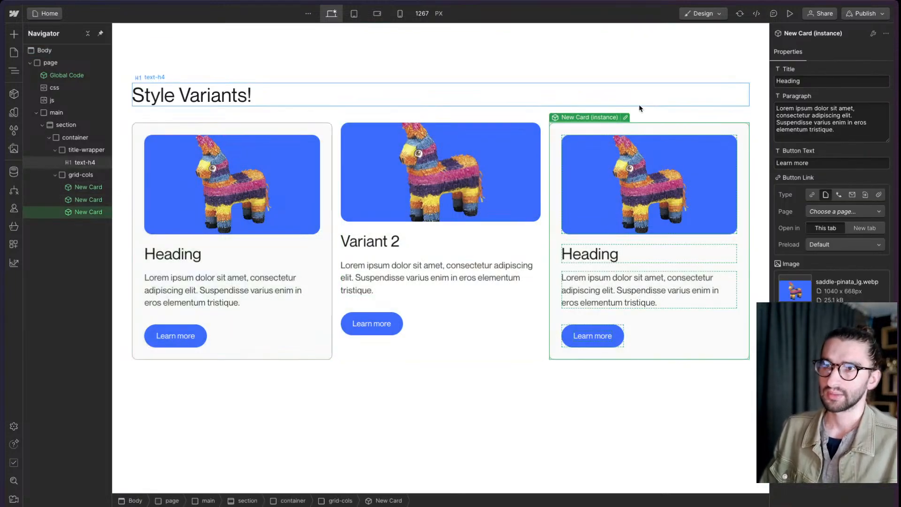
pyautogui.press('Delete')
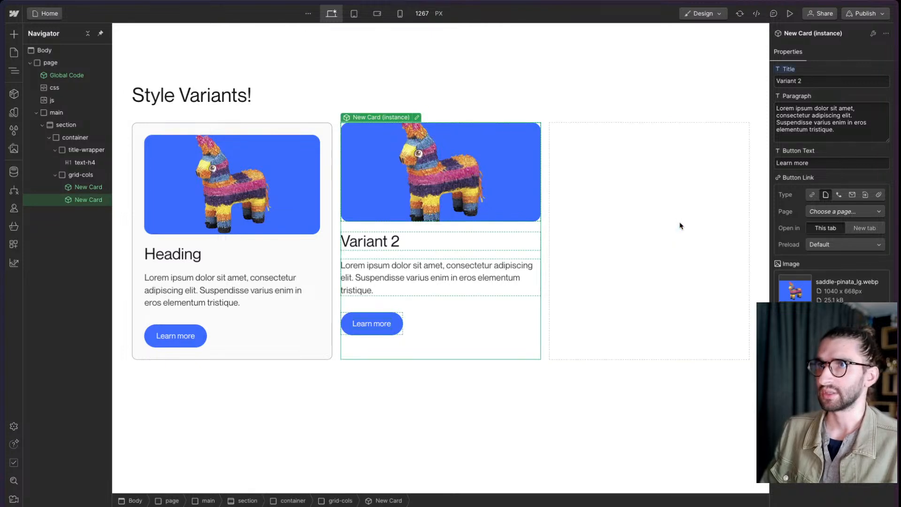
# - Publish the site to the component-variants-test.webflow.io staging domain and open the live page
pyautogui.click(858, 14)
pyautogui.click(821, 164)
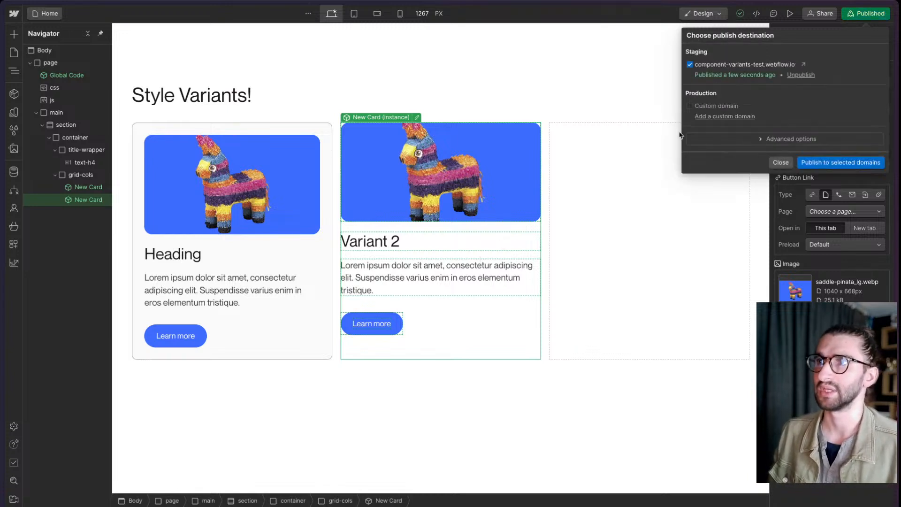
pyautogui.click(804, 64)
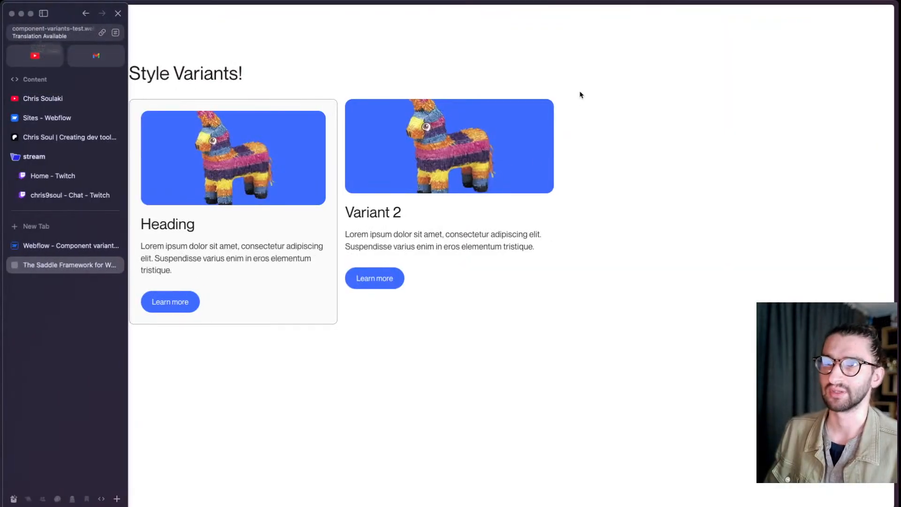
pyautogui.press('super+s')
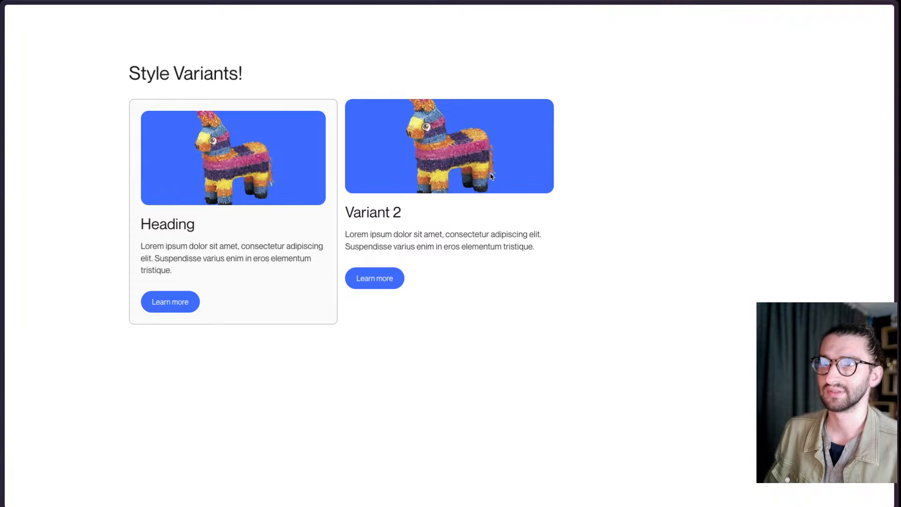
# - Inspect the published Variant 2 card in the browser developer tools and examine its data-wf--new-card--variant attribute
pyautogui.press('super+alt+c')
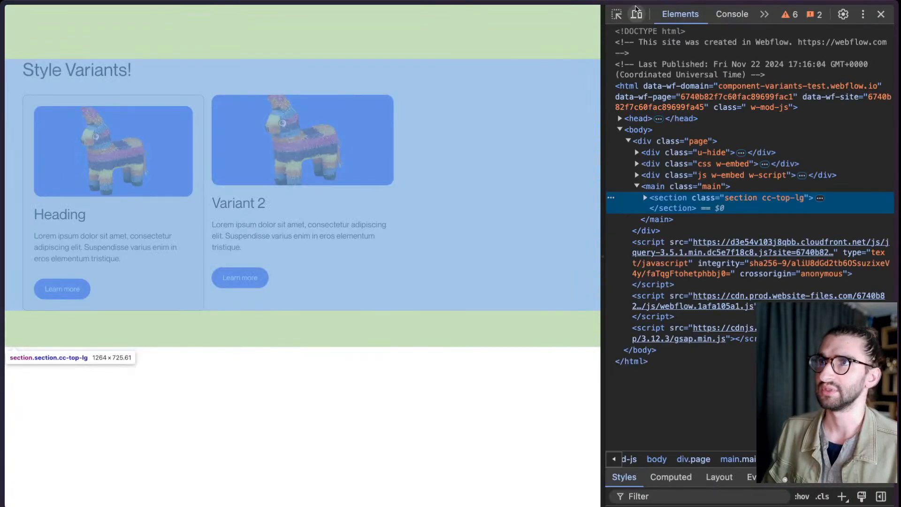
pyautogui.click(616, 15)
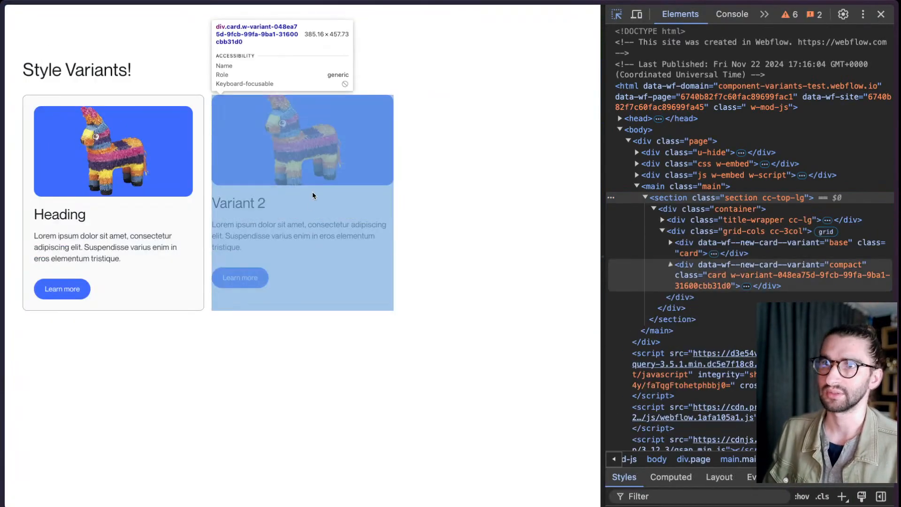
pyautogui.click(312, 192)
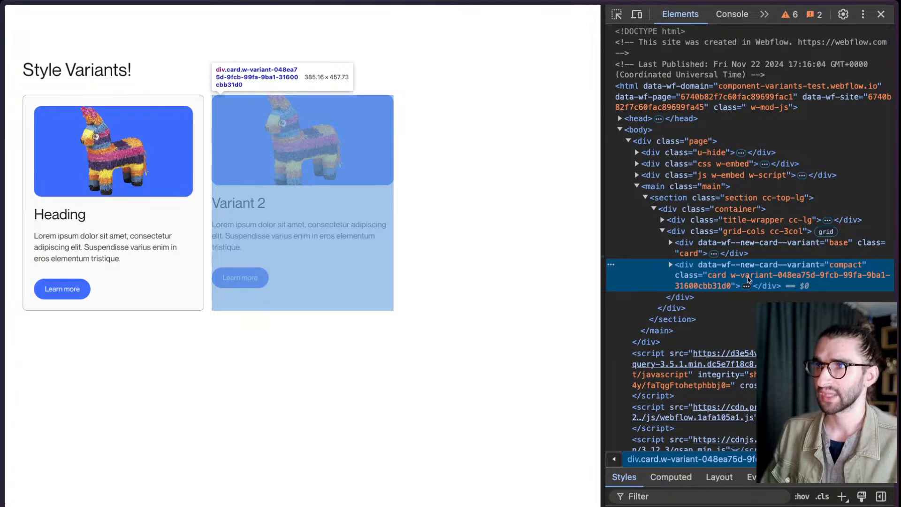
pyautogui.doubleClick(708, 266)
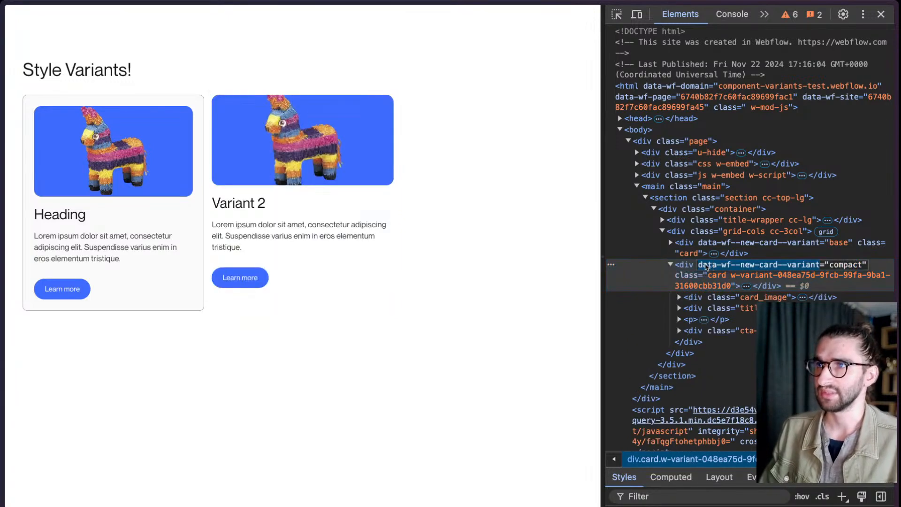
pyautogui.tripleClick(707, 266)
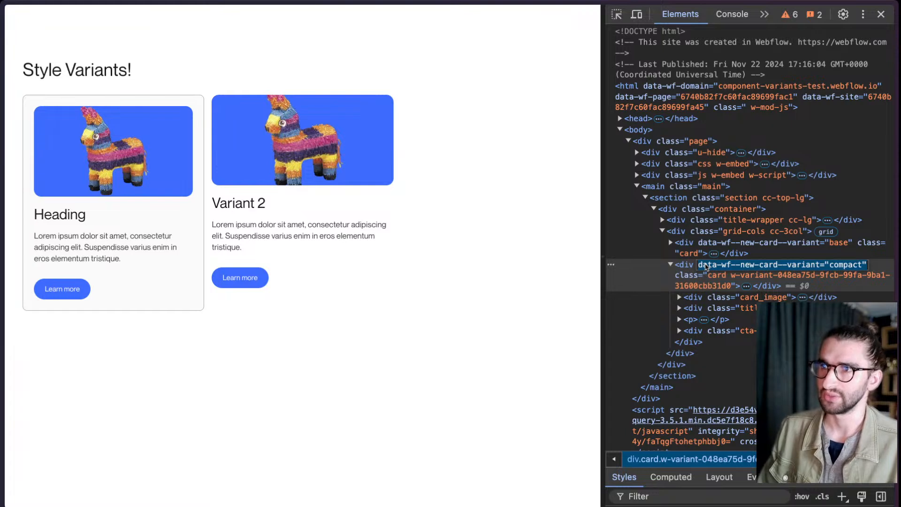
pyautogui.press('Escape')
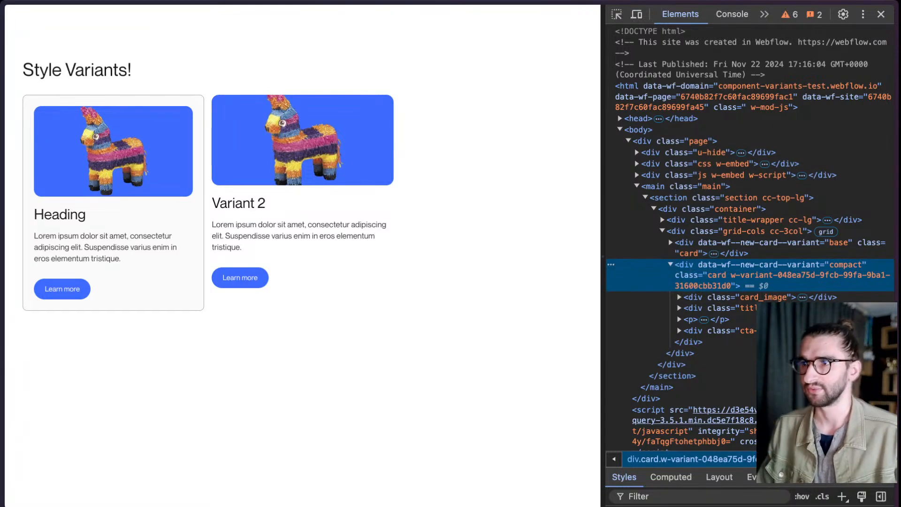
# - Examine the Compact variant's CSS rule selector and the matching w-variant class on the card element
pyautogui.moveTo(797, 473); pyautogui.dragTo(797, 327)
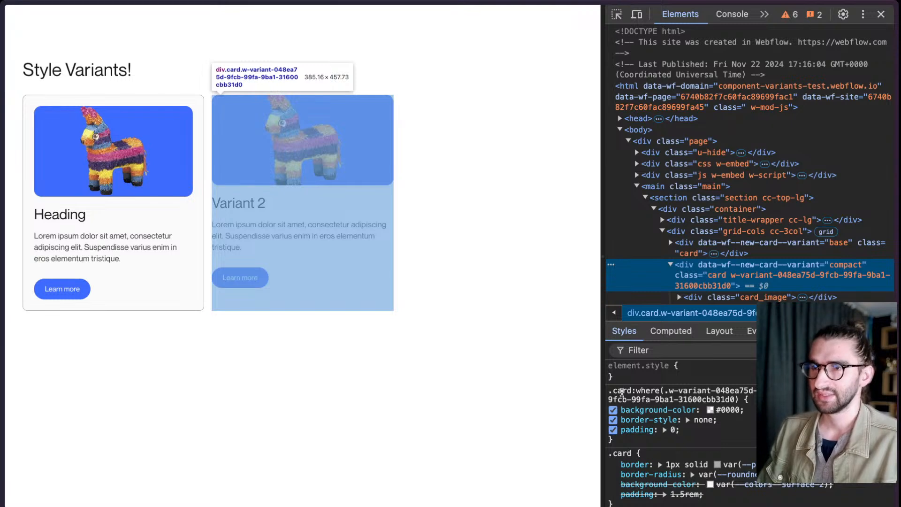
pyautogui.moveTo(631, 392); pyautogui.dragTo(608, 392)
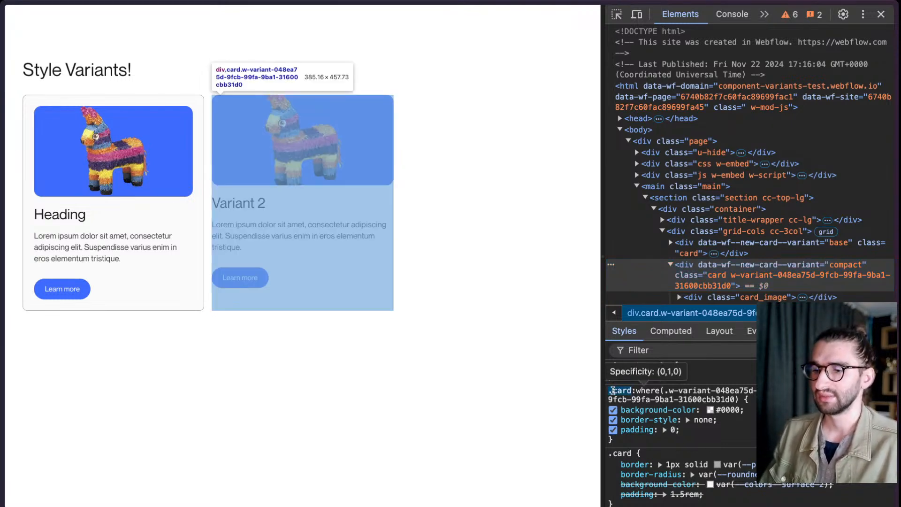
pyautogui.moveTo(665, 392); pyautogui.dragTo(735, 399)
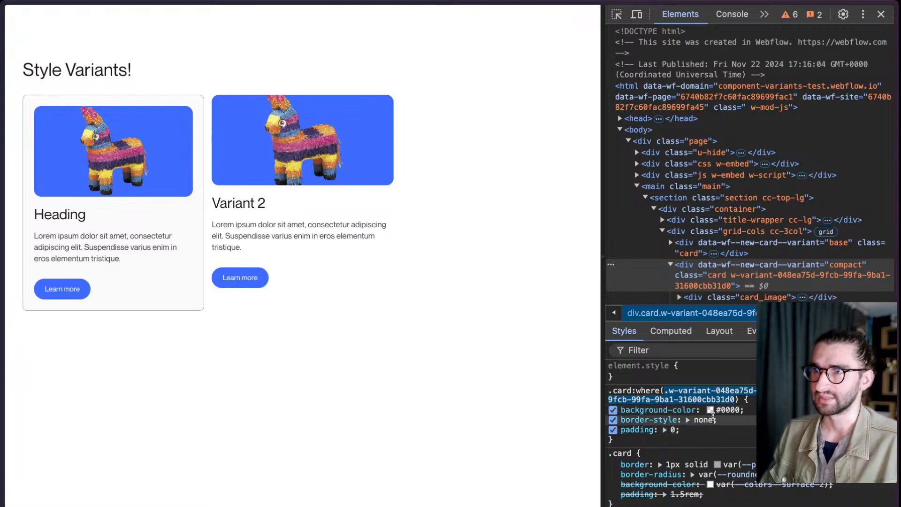
pyautogui.scroll(-3, 802, 278)
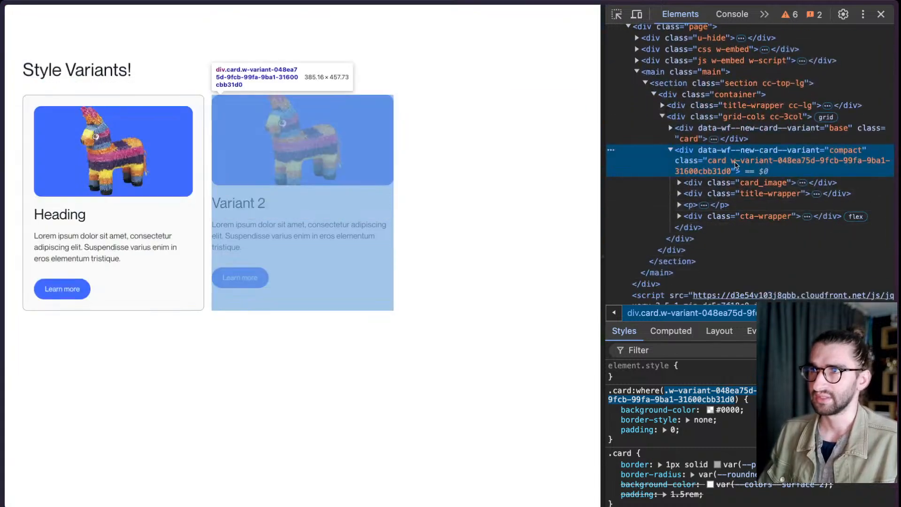
pyautogui.click(731, 160)
pyautogui.moveTo(731, 162); pyautogui.dragTo(732, 172)
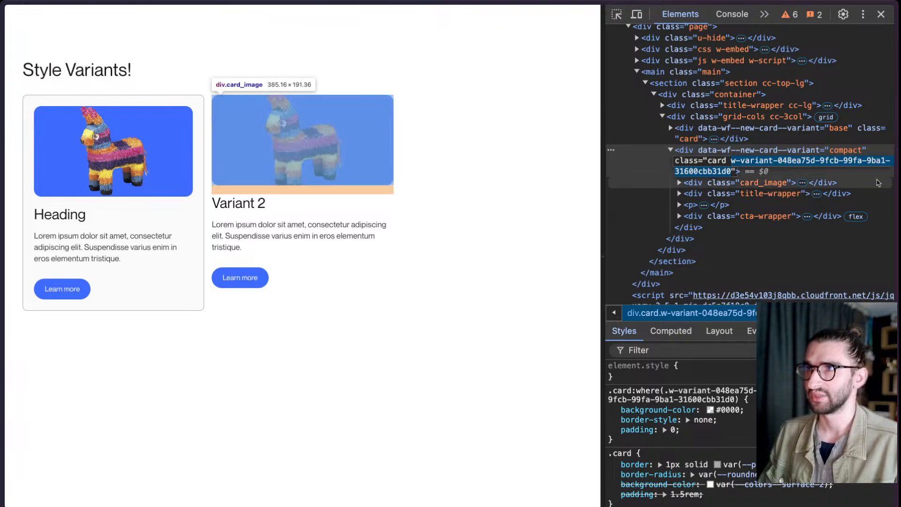
pyautogui.click(742, 158)
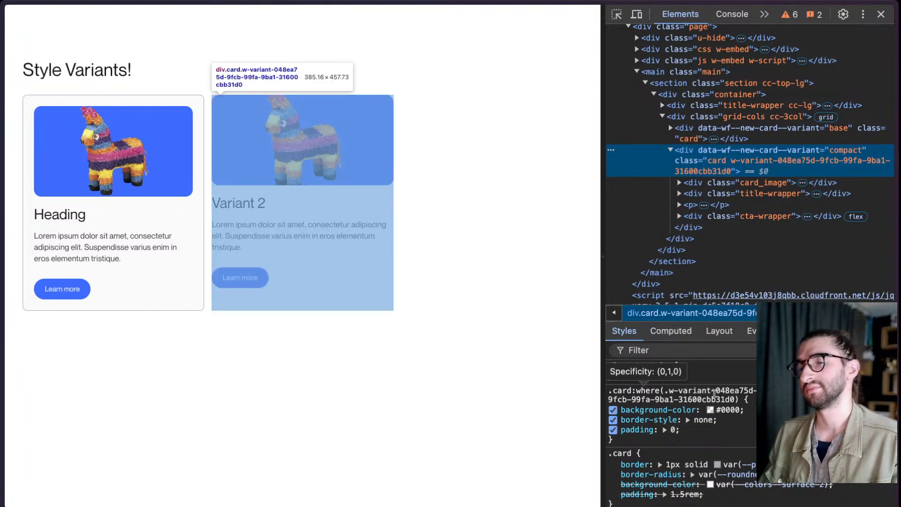
# - Switch back to the Webflow Designer tab
pyautogui.moveTo(2, 244)
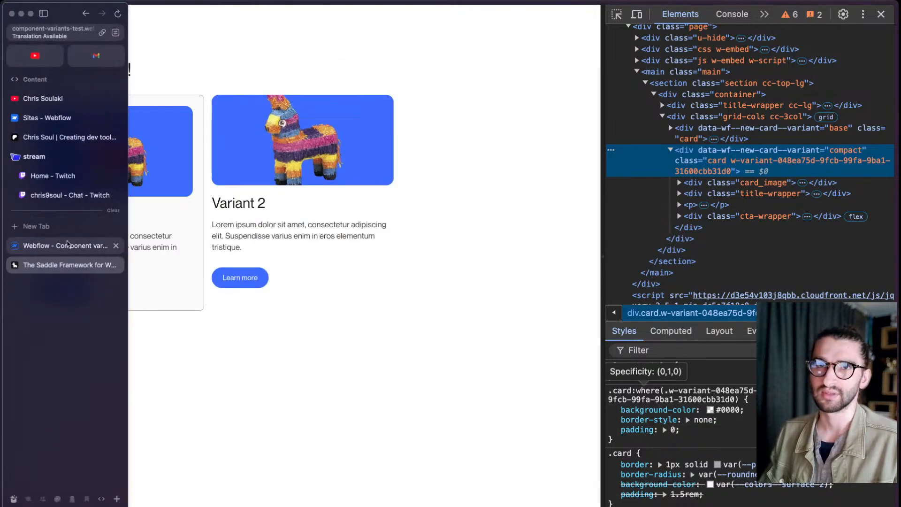
pyautogui.click(67, 245)
pyautogui.press('Escape')
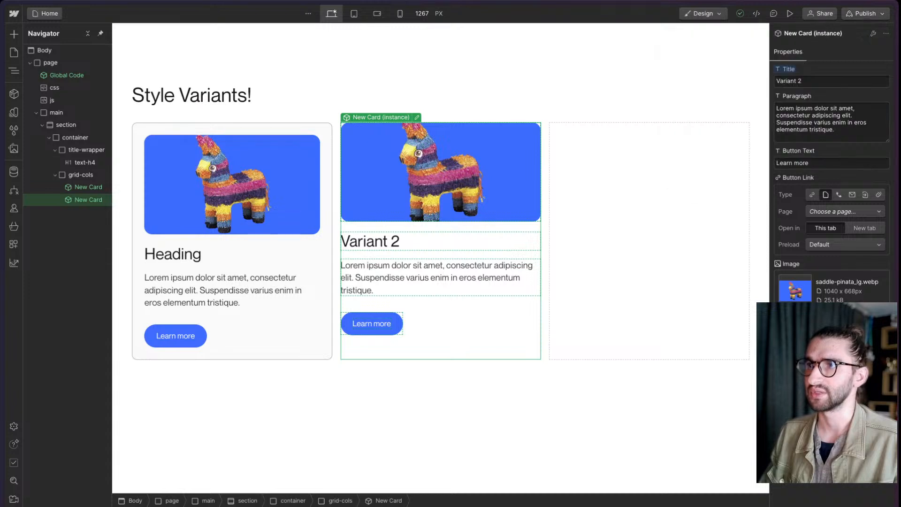
# - Undo and redo the Compact variant on the second card repeatedly to compare both styles
pyautogui.press('super+z')
pyautogui.press('super+shift+z')
pyautogui.press('super+z')
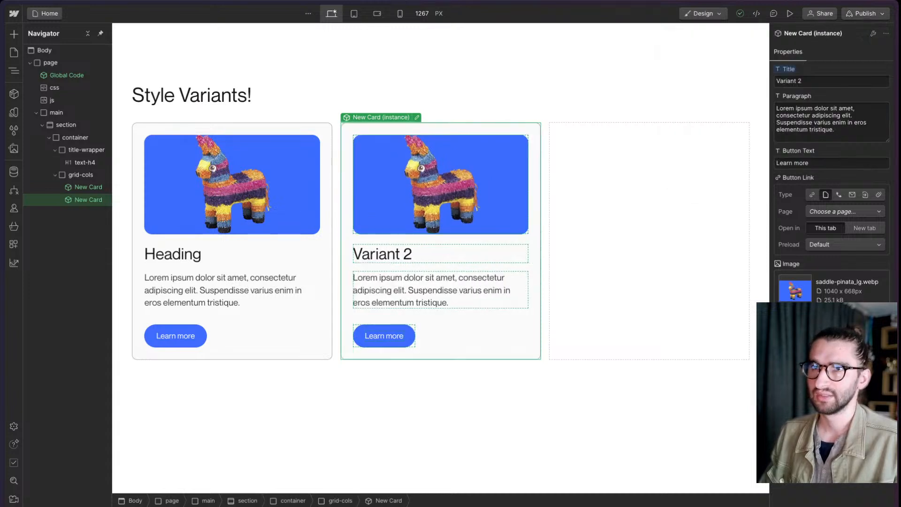
pyautogui.press('super+shift+z')
pyautogui.press('super+z')
pyautogui.press('super+shift+z')
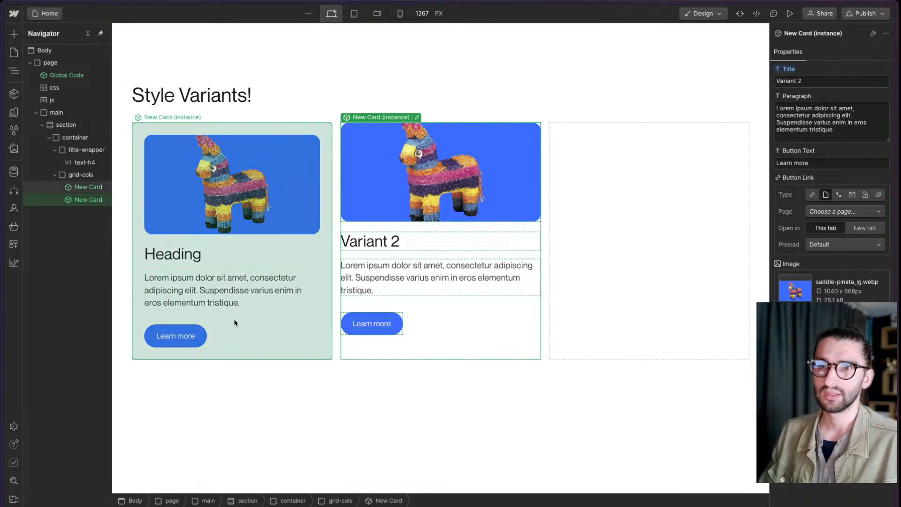
# - Edit the New Card component and replace the plain button in its cta-wrapper with the Button component
pyautogui.doubleClick(244, 336)
pyautogui.click(196, 338)
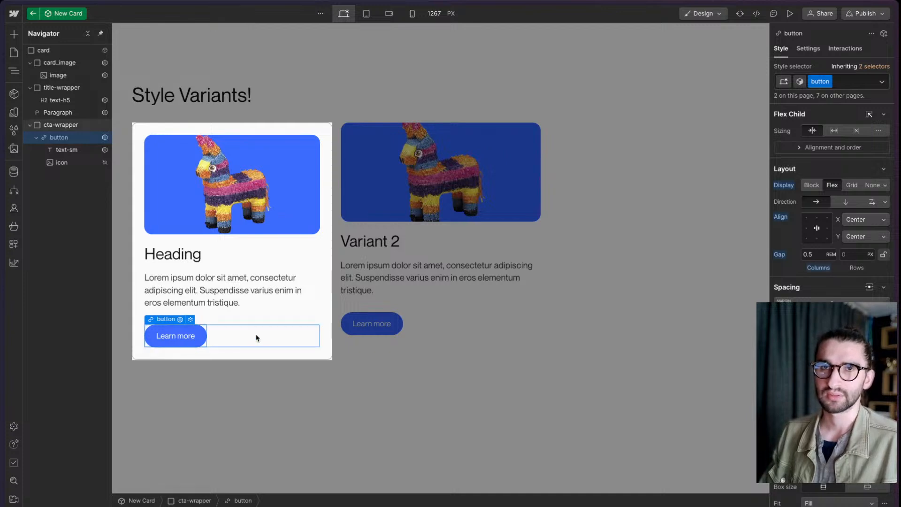
pyautogui.click(257, 337)
pyautogui.hotkey('ctrl', 'k')
pyautogui.write('button')
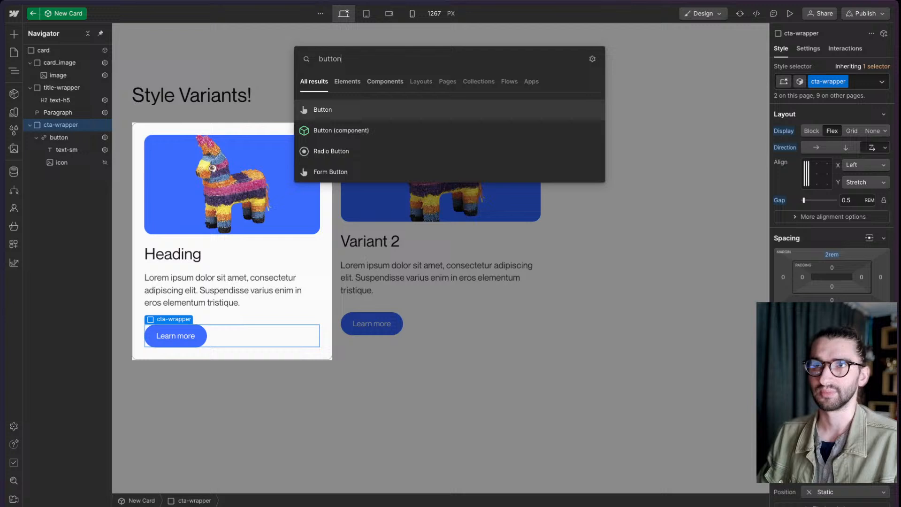
pyautogui.press('Down')
pyautogui.press('Return')
pyautogui.click(175, 335)
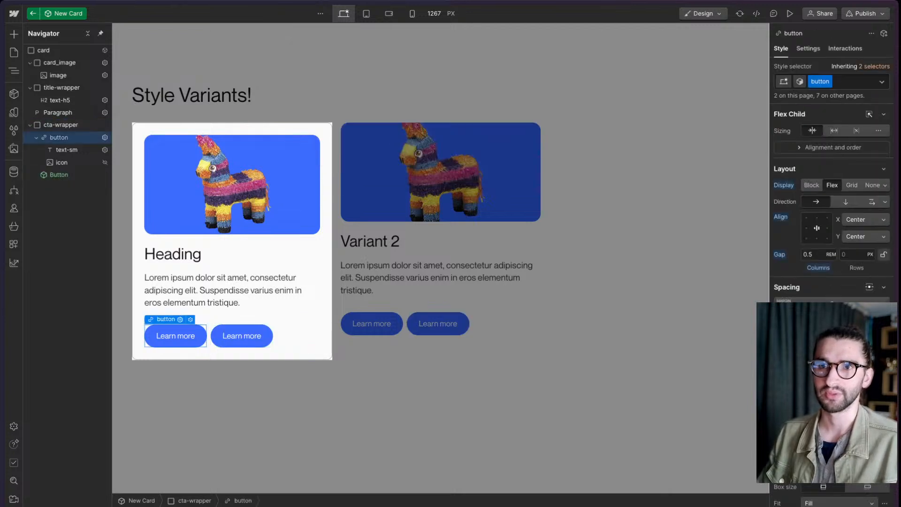
pyautogui.press('Delete')
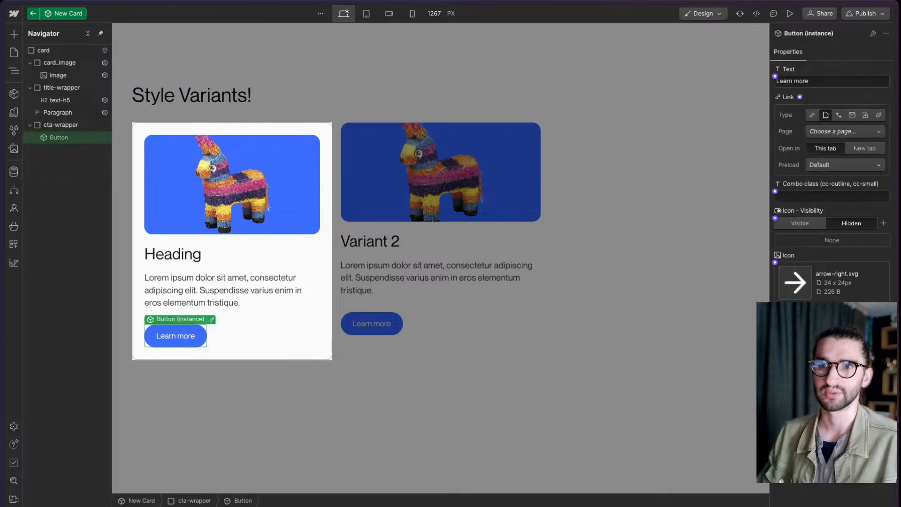
# - Open the Button component for editing, add a component variant named Outline and make it active
pyautogui.click(213, 320)
pyautogui.click(799, 81)
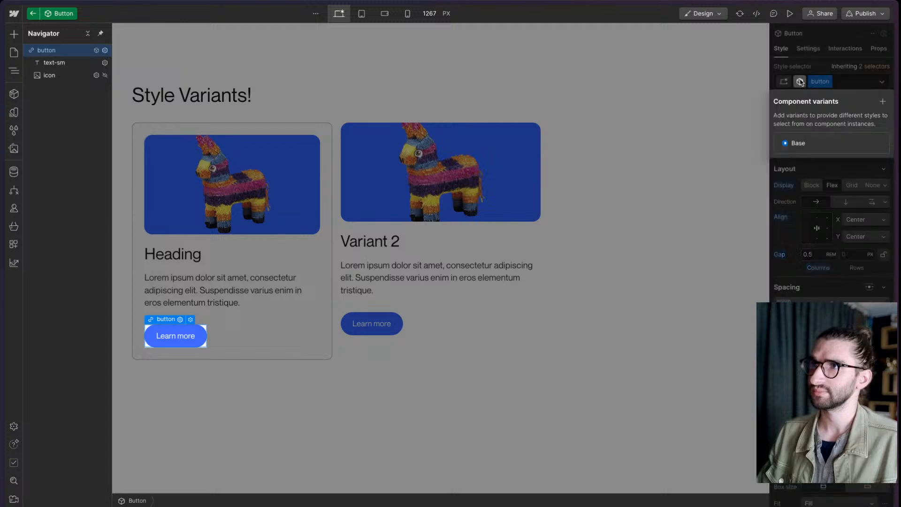
pyautogui.click(883, 102)
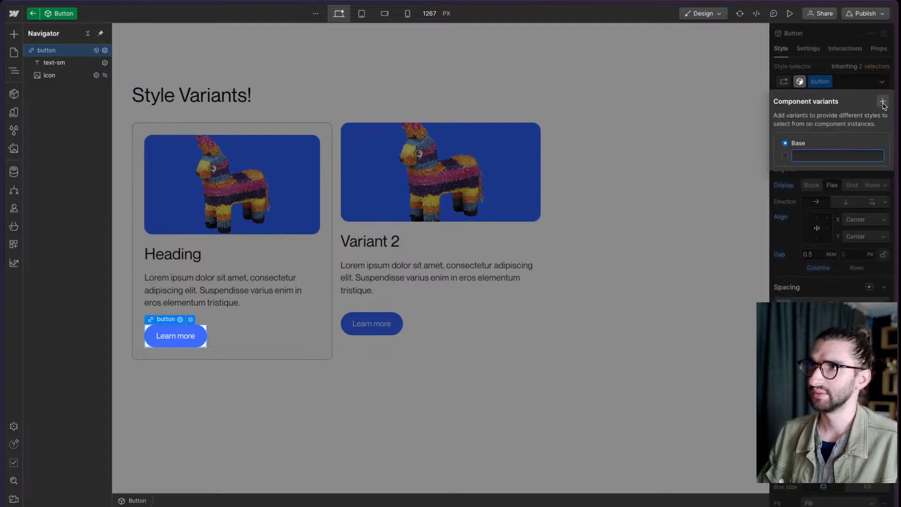
pyautogui.write('Pitline')
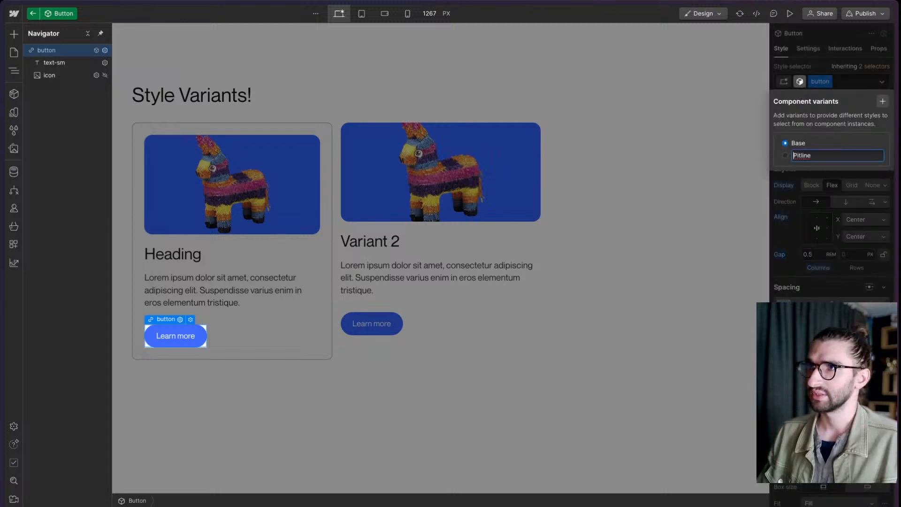
pyautogui.hotkey('ctrl', 'a')
pyautogui.write('Ou')
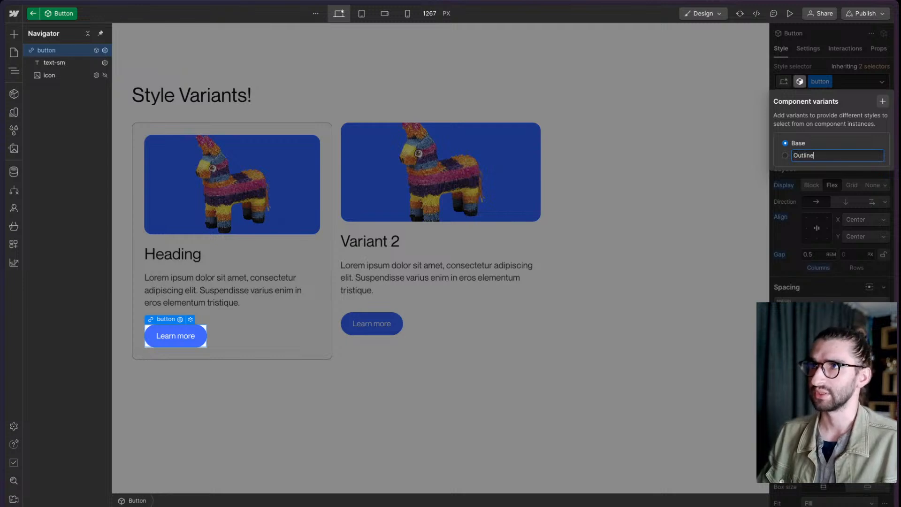
pyautogui.write('tline')
pyautogui.click(785, 156)
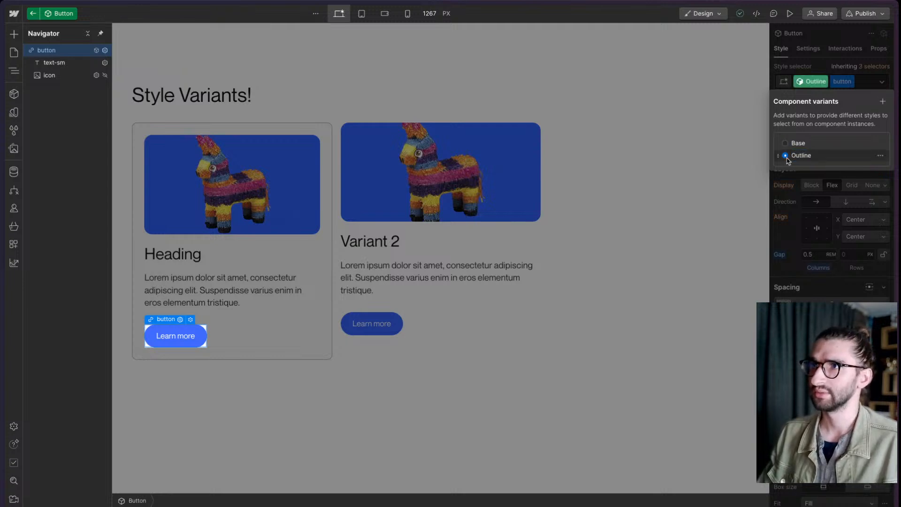
pyautogui.click(831, 83)
# - Unlink the color variable from the Outline variant's background and set the background color to transparent
pyautogui.scroll(-10, 825, 290)
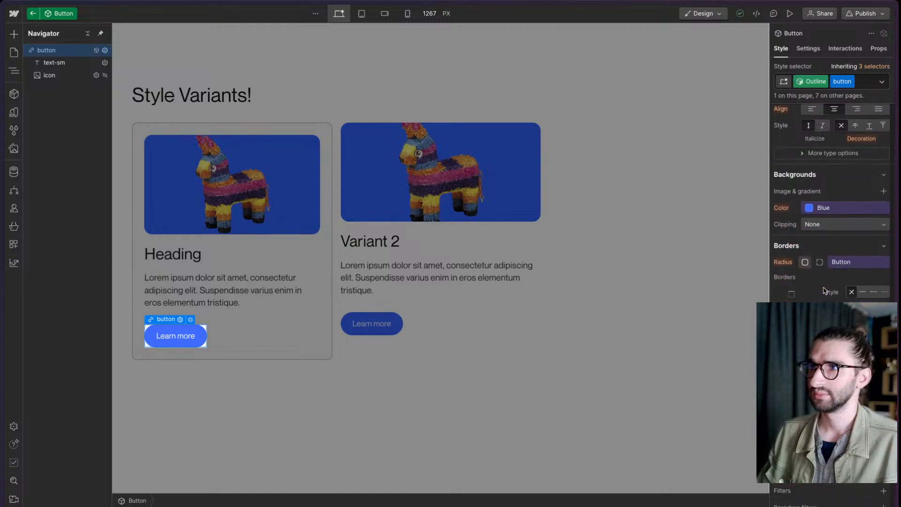
pyautogui.click(817, 208)
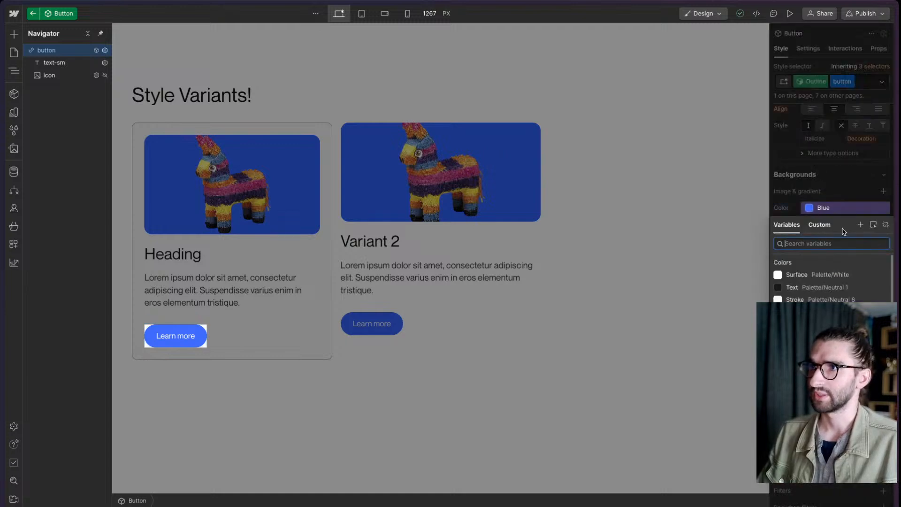
pyautogui.click(885, 225)
pyautogui.click(839, 208)
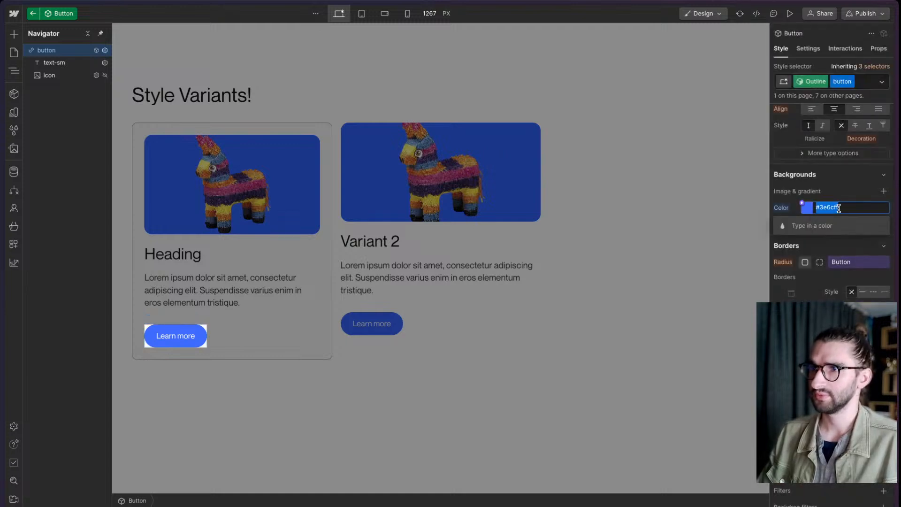
pyautogui.write('transs')
pyautogui.write('arent')
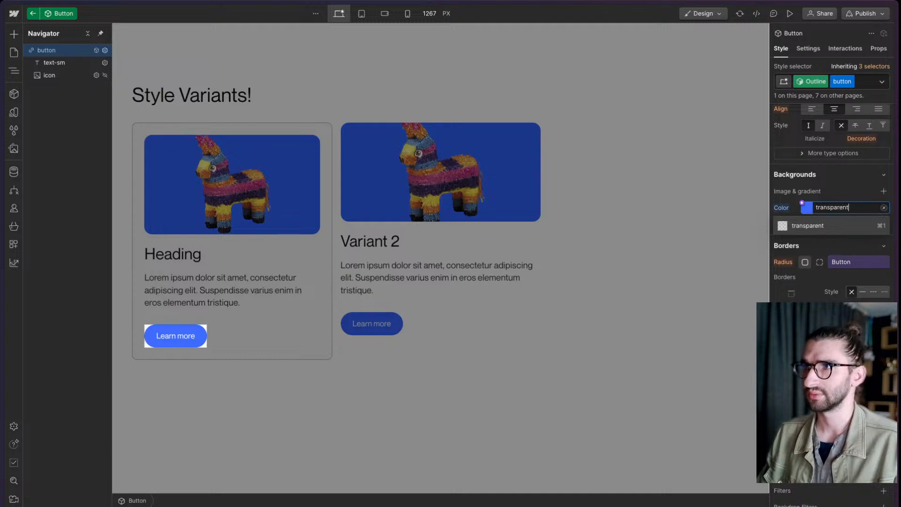
pyautogui.press('Return')
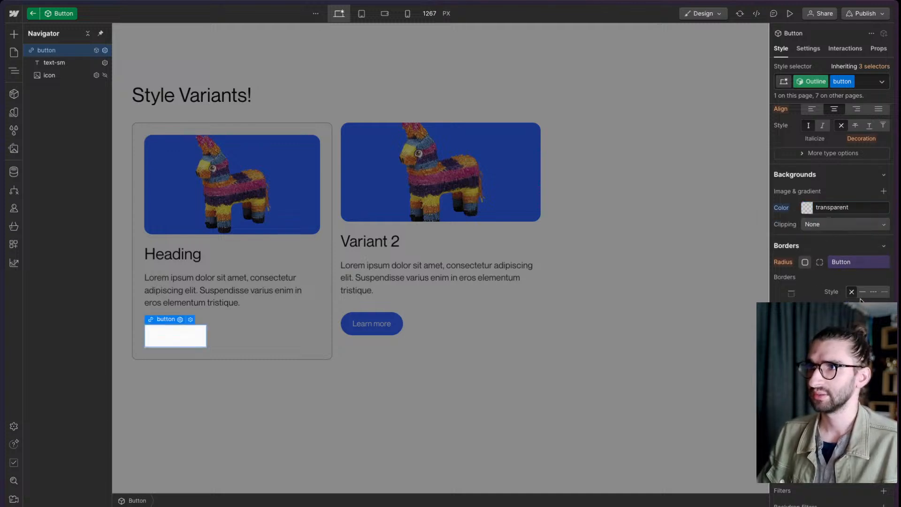
# - Give the Outline button variant a solid border colored with the Stroke variable
pyautogui.click(863, 292)
pyautogui.click(863, 324)
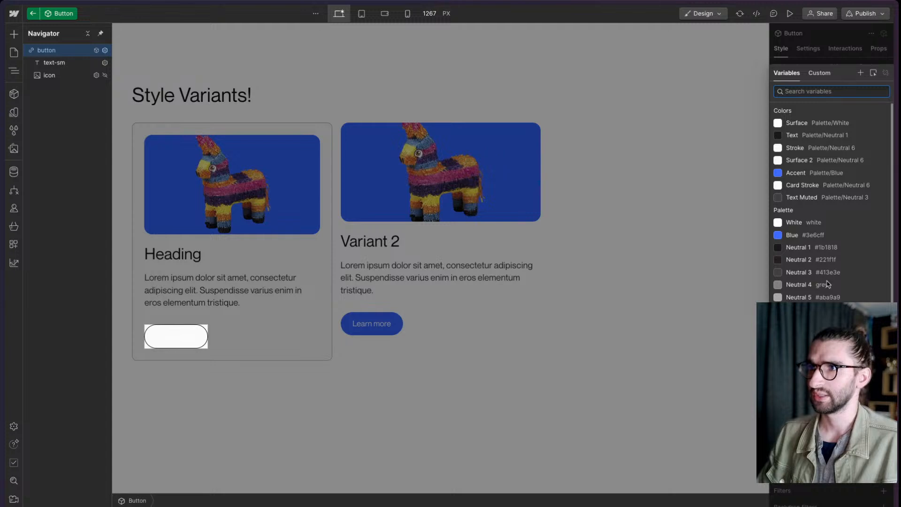
pyautogui.click(815, 150)
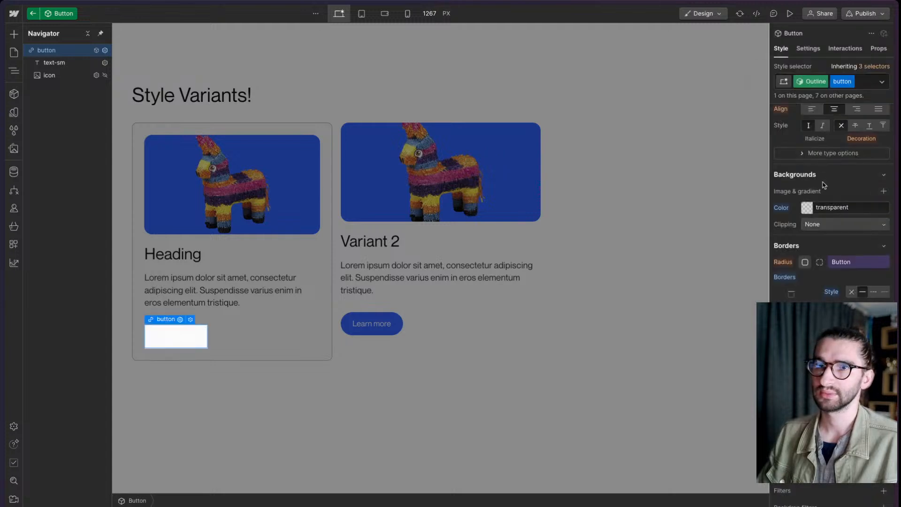
# - Set the Outline variant's typography color to the Text variable and exit component editing back to the page
pyautogui.scroll(5, 824, 184)
pyautogui.click(809, 225)
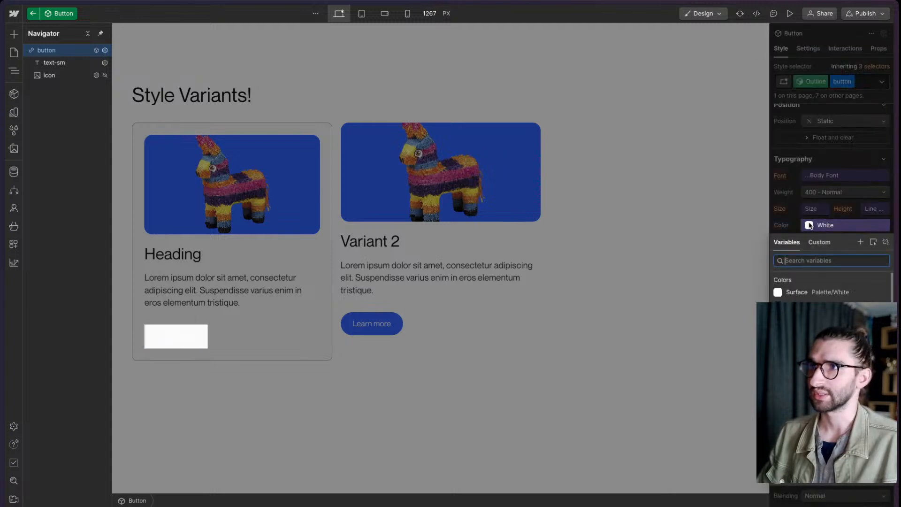
pyautogui.click(818, 305)
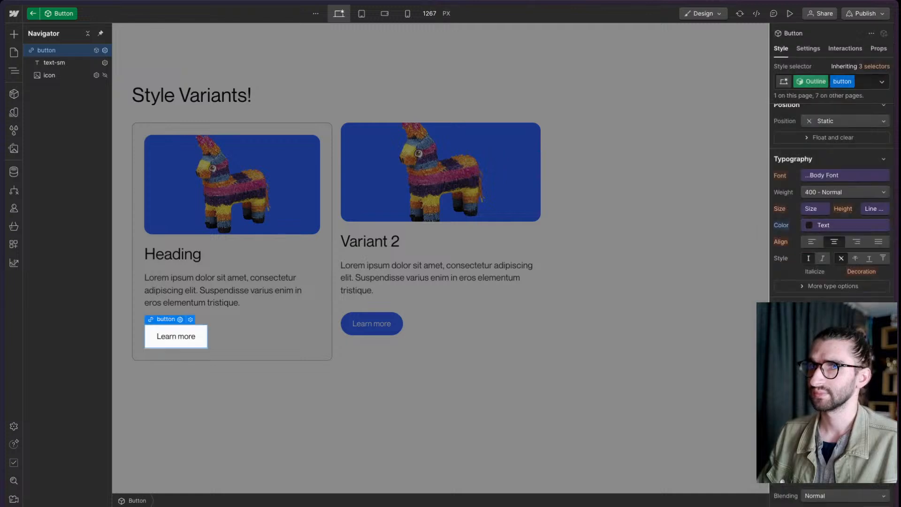
pyautogui.click(417, 377)
pyautogui.doubleClick(370, 399)
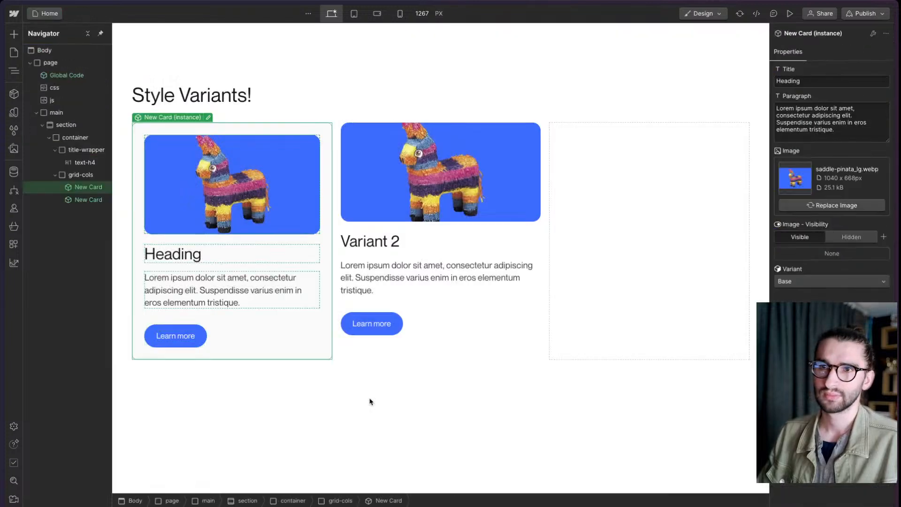
# - Connect the nested Button's variant to a New Card property named Button - Variant and choose Outline on the first card
pyautogui.doubleClick(249, 337)
pyautogui.click(190, 336)
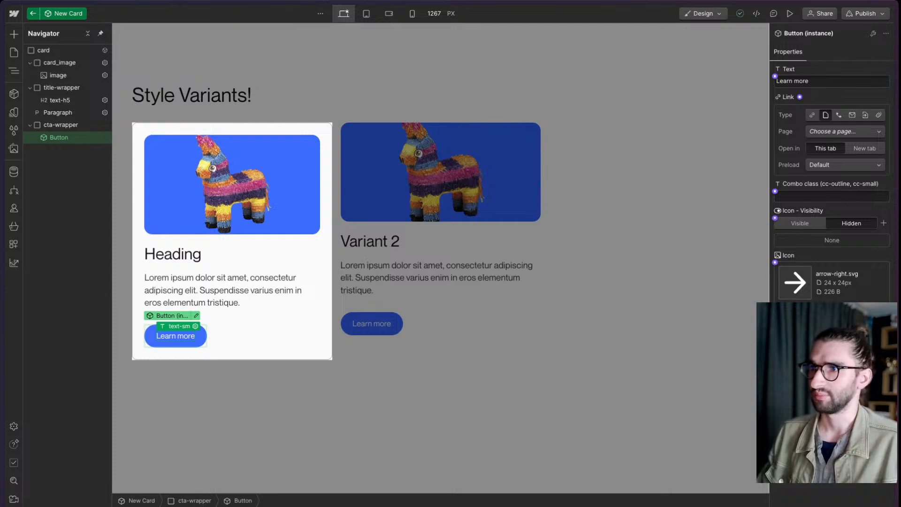
pyautogui.doubleClick(452, 455)
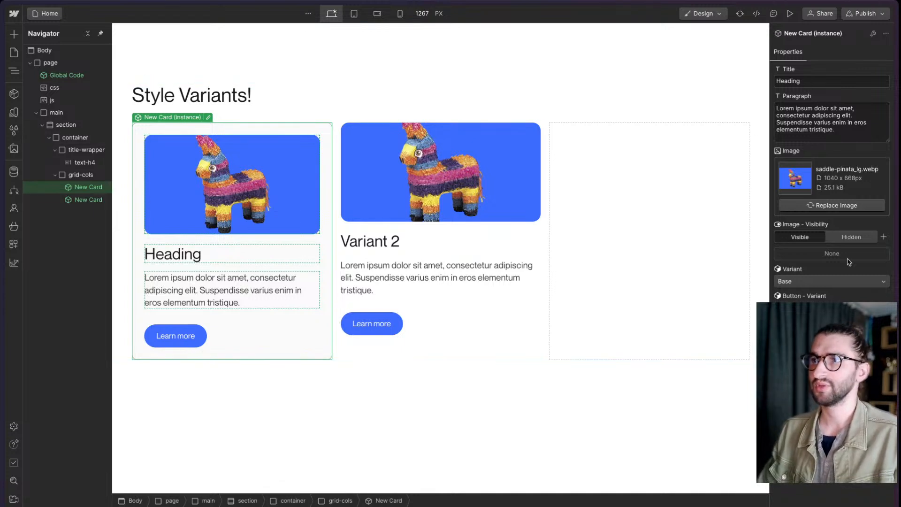
pyautogui.click(831, 308)
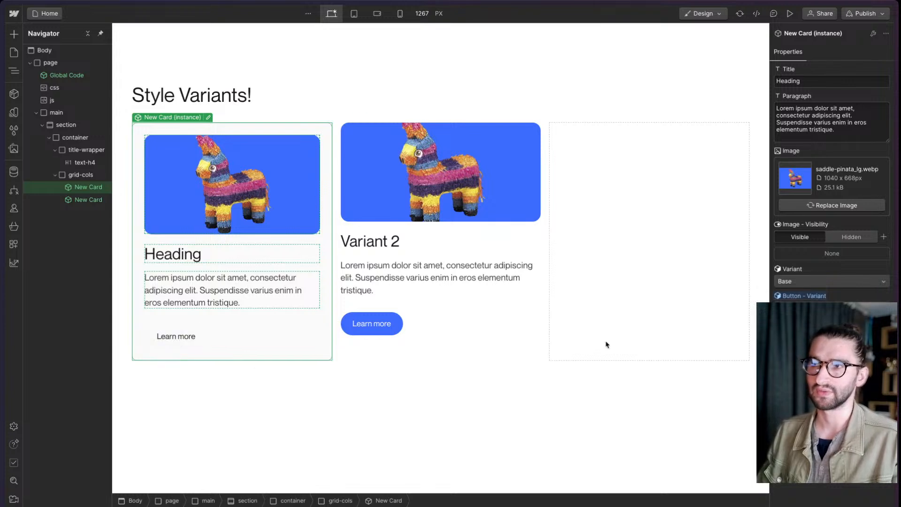
# - Open the Button component nested inside the first New Card for editing
pyautogui.doubleClick(242, 357)
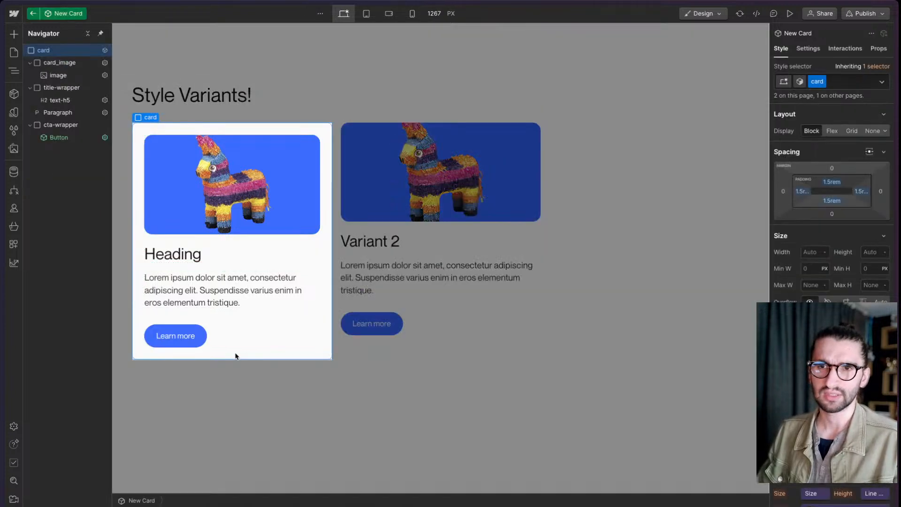
pyautogui.click(200, 344)
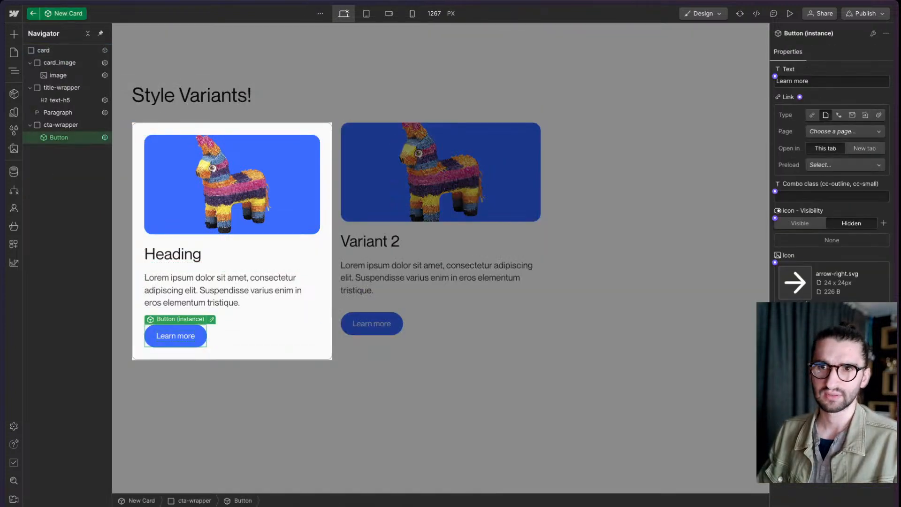
pyautogui.click(211, 320)
pyautogui.scroll(-10, 831, 201)
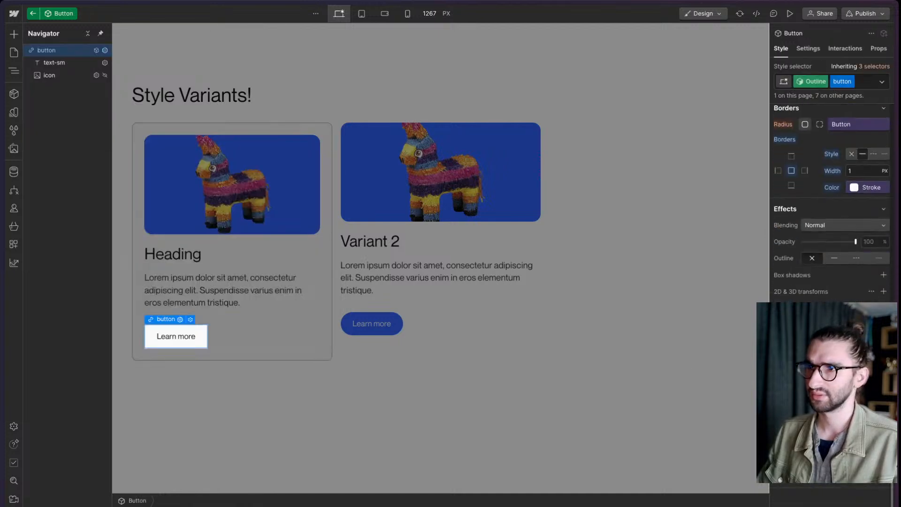
# - Try the Text variable as the Outline variant's border color
pyautogui.click(861, 188)
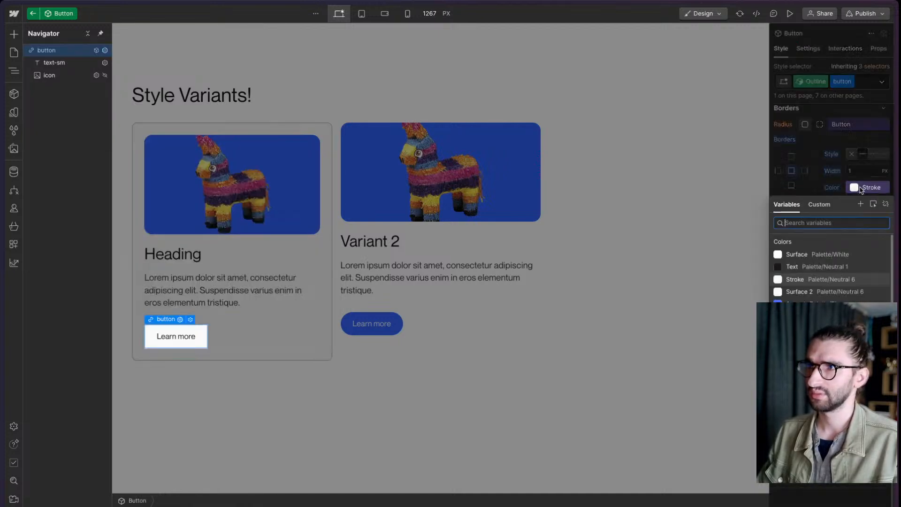
pyautogui.click(833, 267)
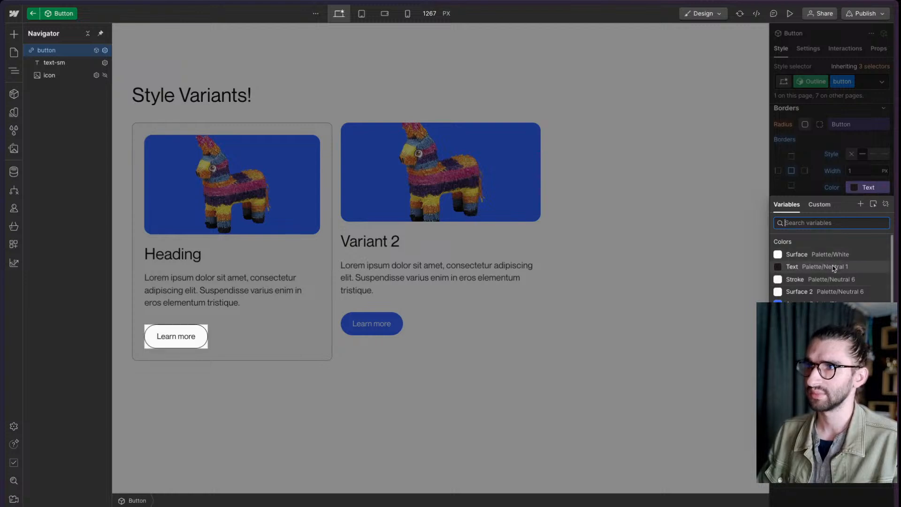
pyautogui.press('Escape')
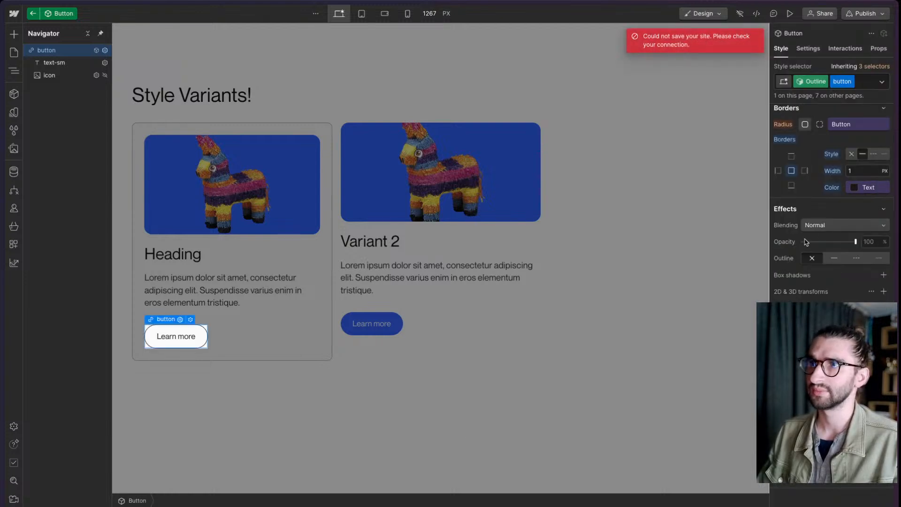
# - Set the Outline variant's border color to the Accent variable and exit component editing back to the page
pyautogui.click(857, 188)
pyautogui.click(802, 302)
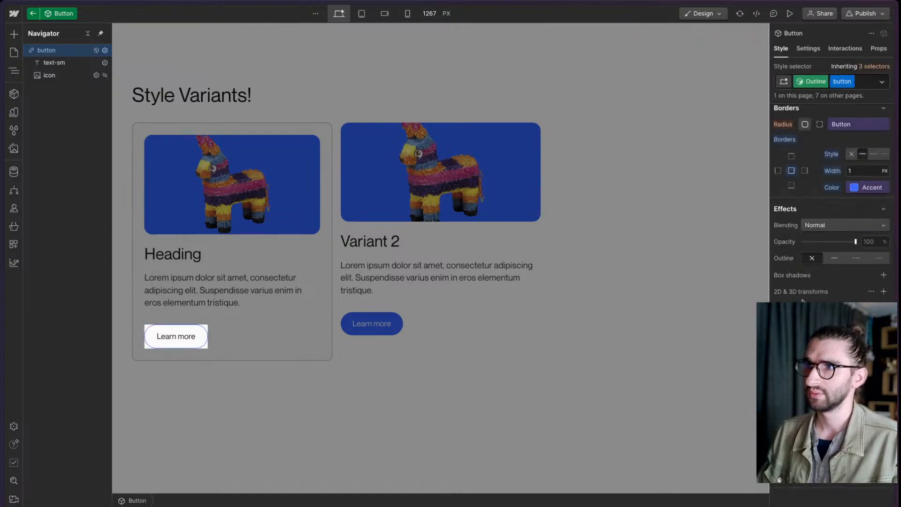
pyautogui.doubleClick(489, 421)
pyautogui.doubleClick(497, 419)
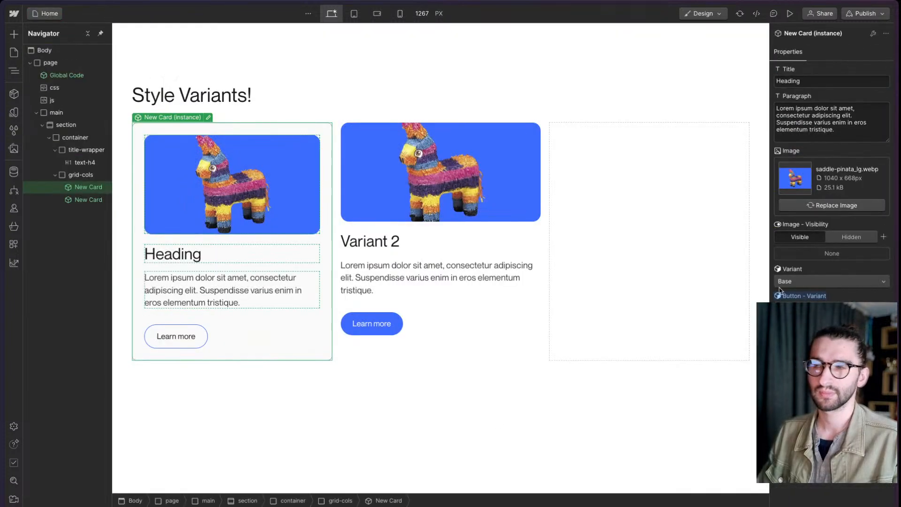
pyautogui.click(831, 281)
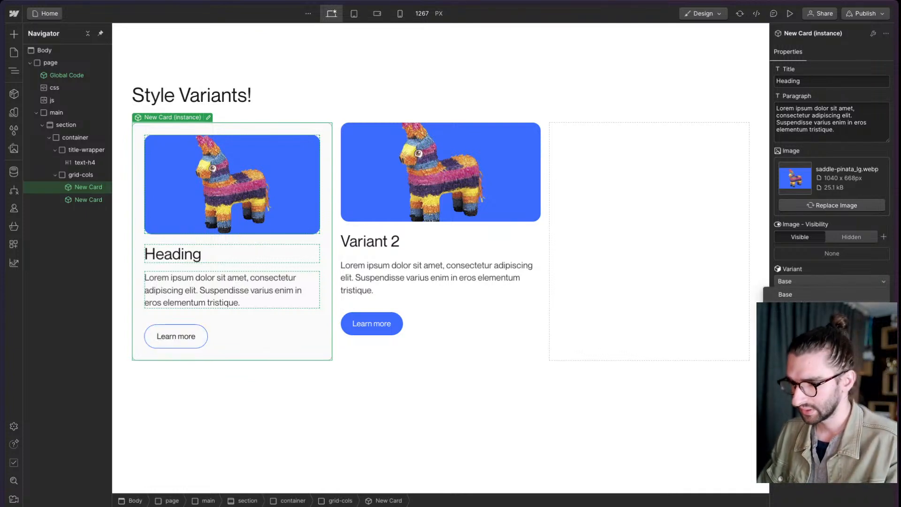
pyautogui.press('Escape')
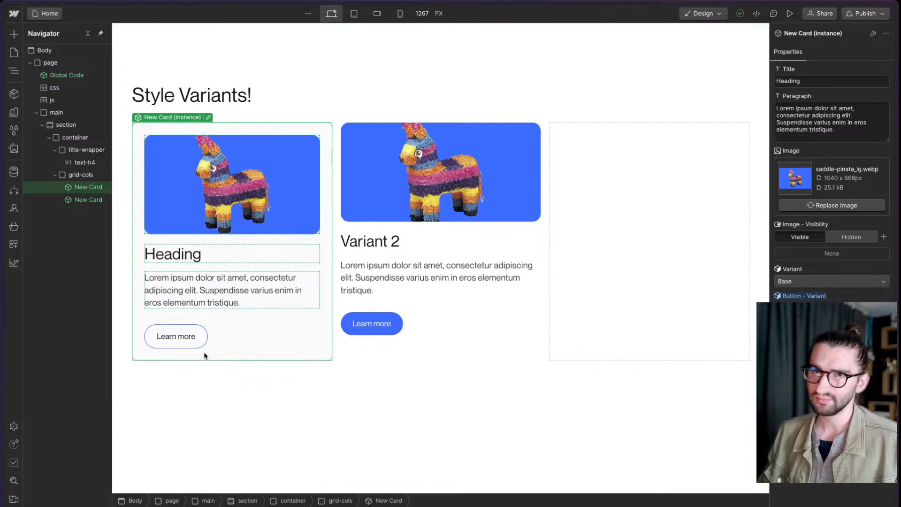
# - Switch to the published page tab and examine the variant attribute and variant class on the second card's div
pyautogui.moveTo(4, 340)
pyautogui.click(54, 265)
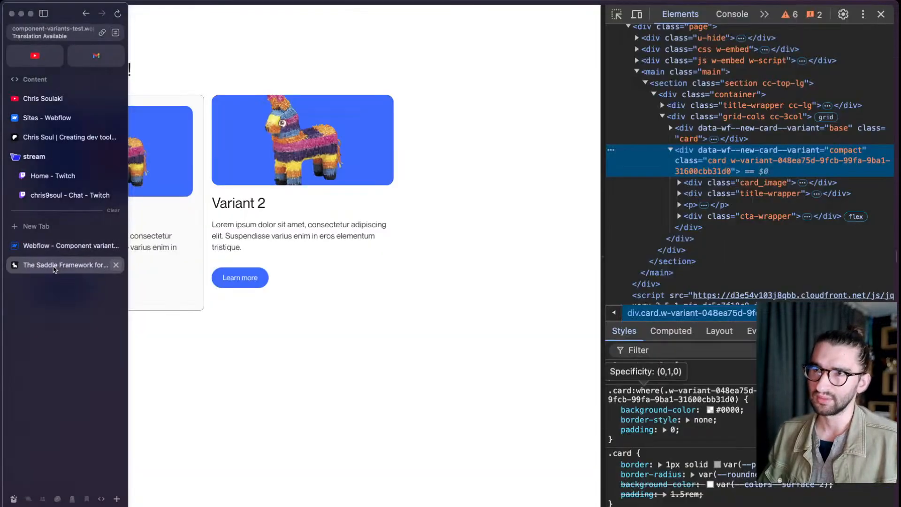
pyautogui.doubleClick(839, 151)
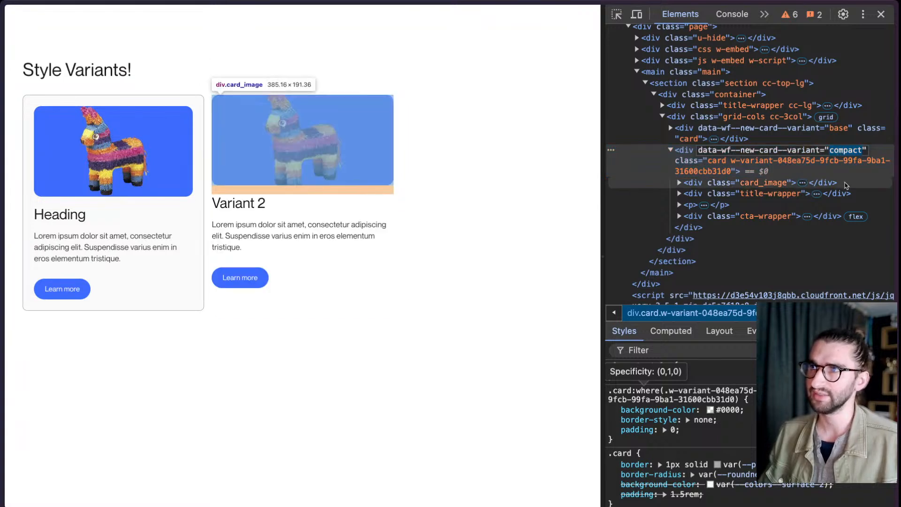
pyautogui.click(755, 169)
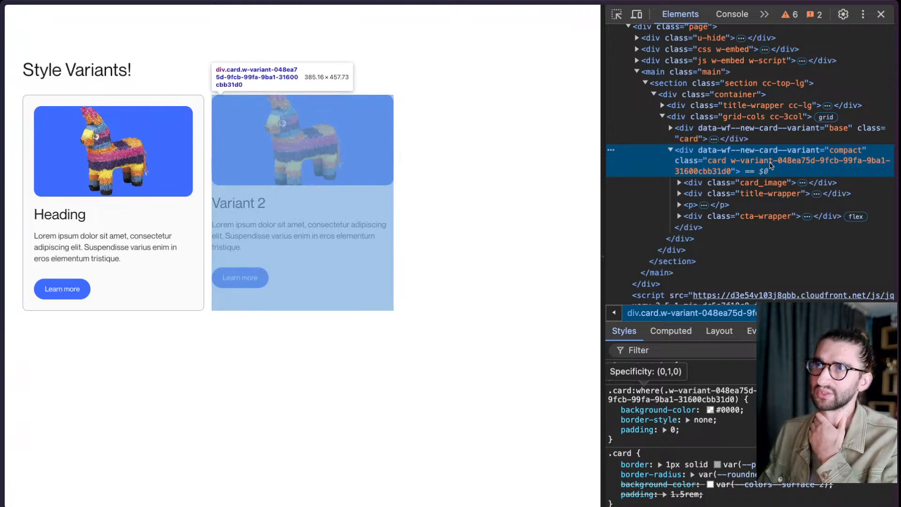
# - Return to the Webflow Designer tab and add a div block inside the container below the card grid
pyautogui.moveTo(41, 197)
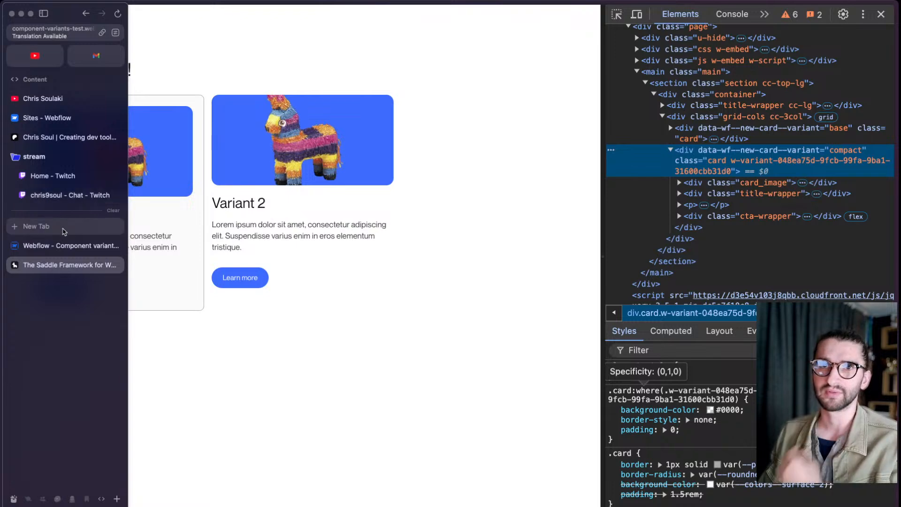
pyautogui.click(66, 246)
pyautogui.click(566, 229)
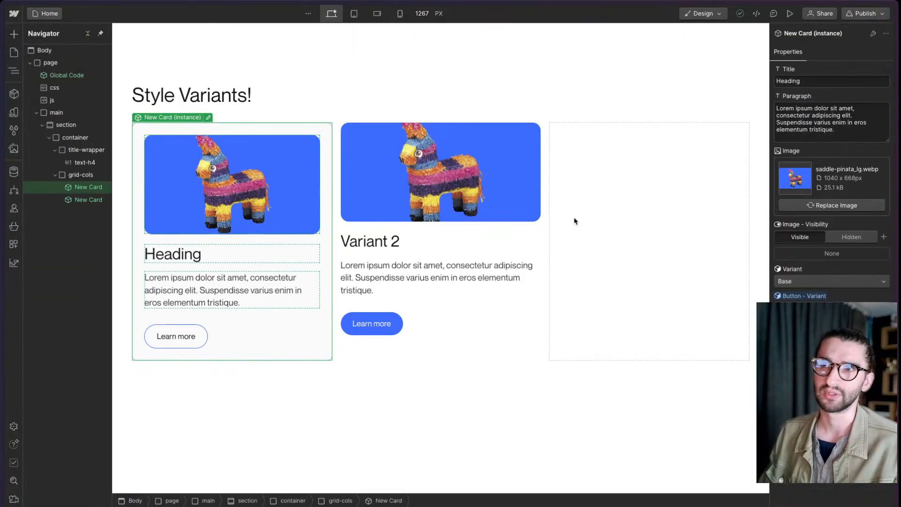
pyautogui.click(587, 169)
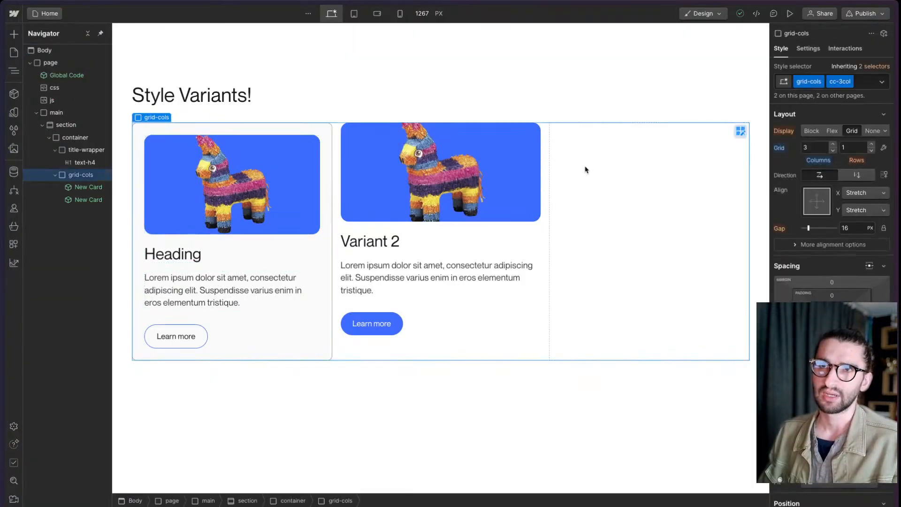
pyautogui.click(56, 175)
pyautogui.click(74, 137)
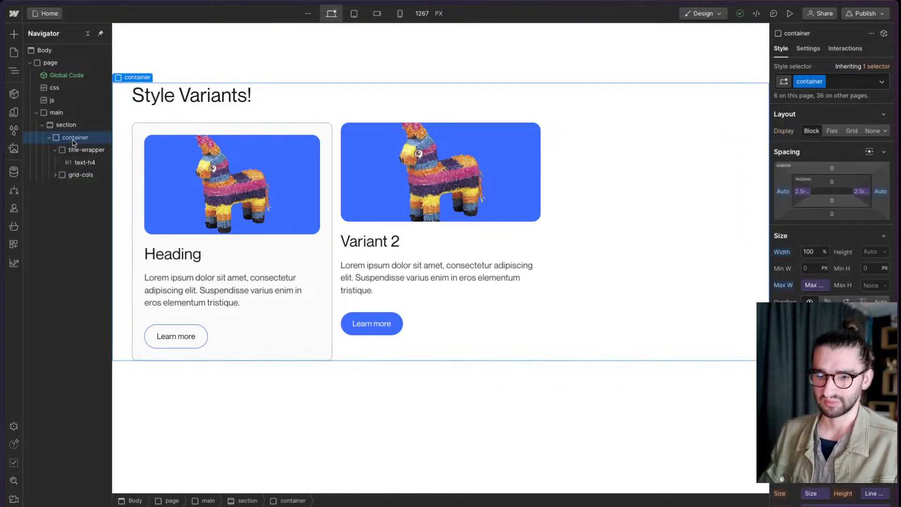
pyautogui.hotkey('ctrl', 'e')
pyautogui.write('d')
pyautogui.press('Return')
# - Apply the existing grid-cols class to the new div block
pyautogui.hotkey('ctrl', 'Return')
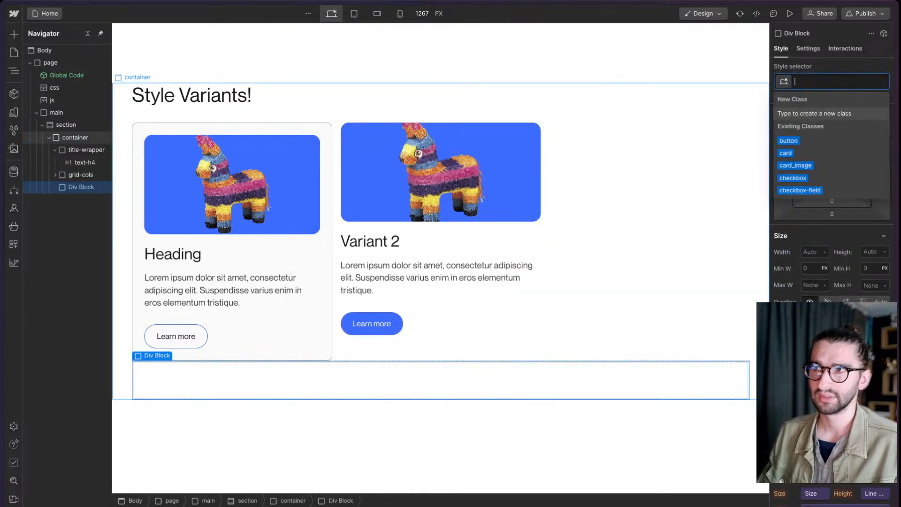
pyautogui.write('grid0')
pyautogui.press('BackSpace')
pyautogui.press('Down')
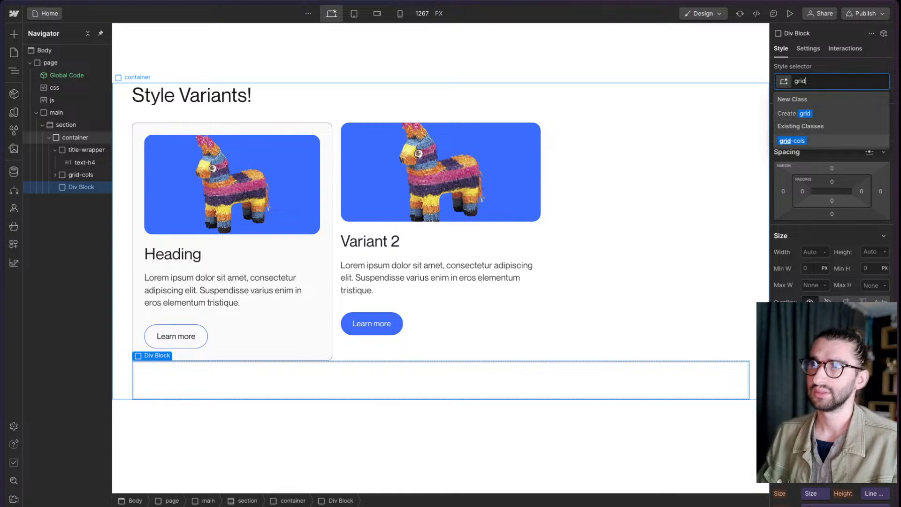
pyautogui.press('Return')
# - Add a div block inside the new grid and stretch it to span 2 columns
pyautogui.hotkey('ctrl', 'e')
pyautogui.write('d')
pyautogui.press('Return')
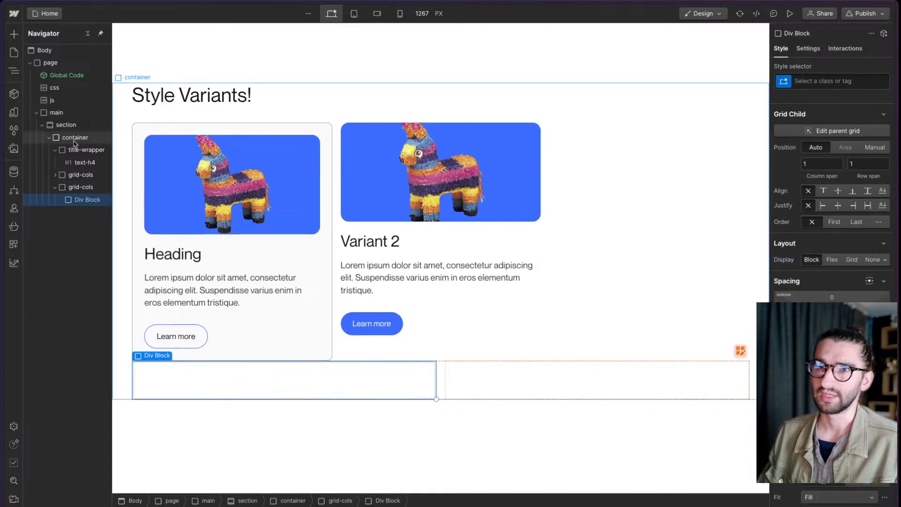
pyautogui.moveTo(436, 399); pyautogui.dragTo(509, 388)
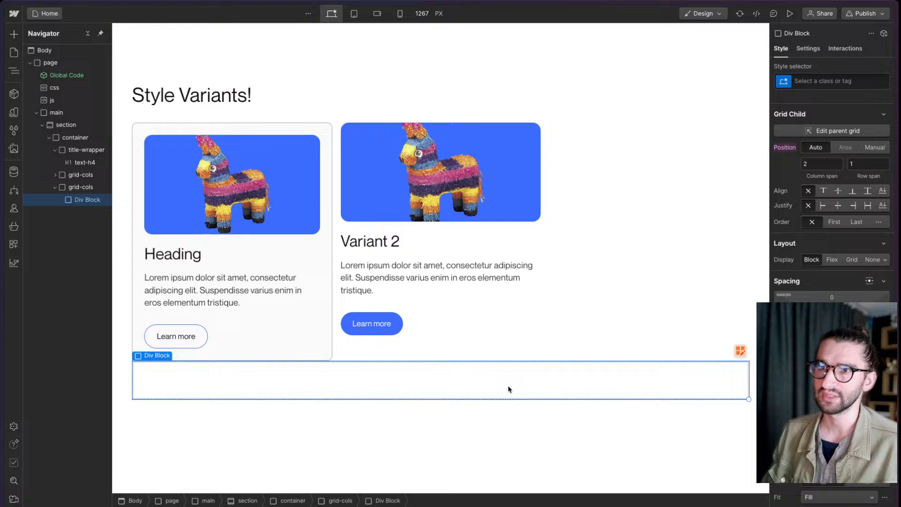
# - Publish the site with the new grid
pyautogui.click(858, 14)
pyautogui.click(811, 164)
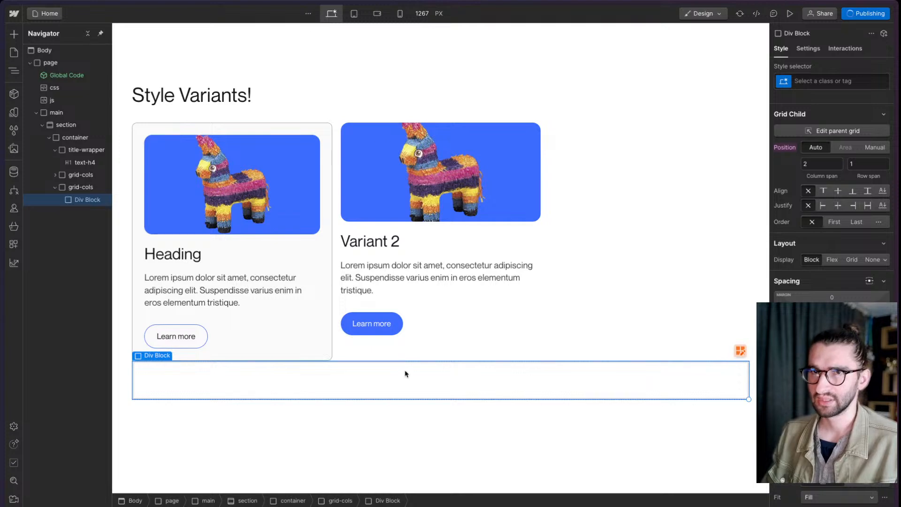
# - Check the publishing progress, switch to the published site's tab and reload the page
pyautogui.click(856, 19)
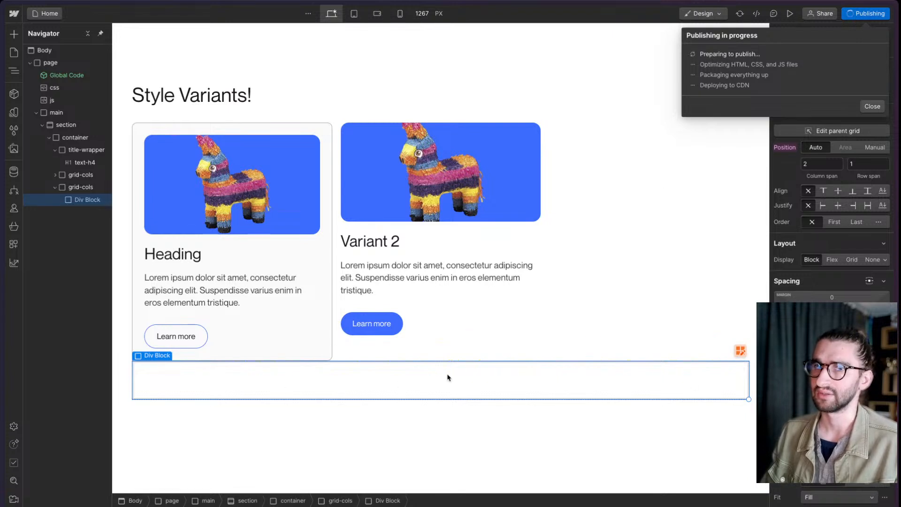
pyautogui.moveTo(67, 294)
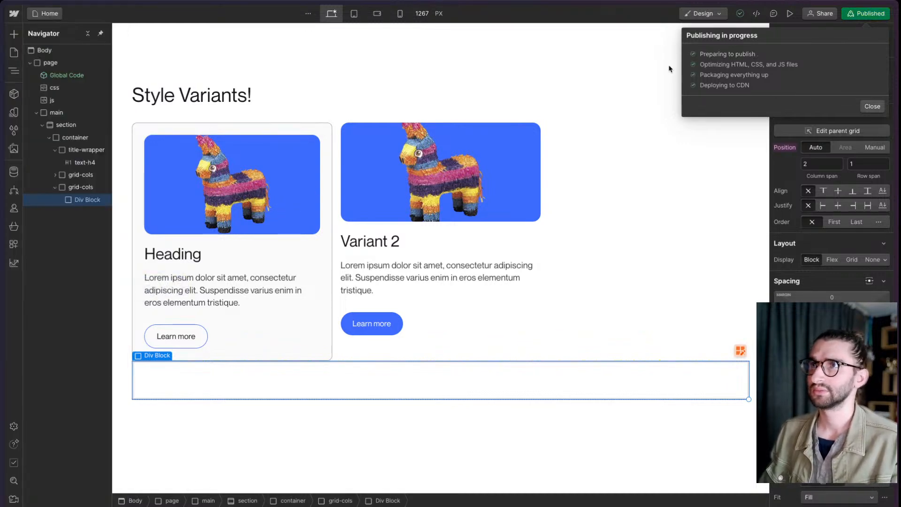
pyautogui.click(56, 265)
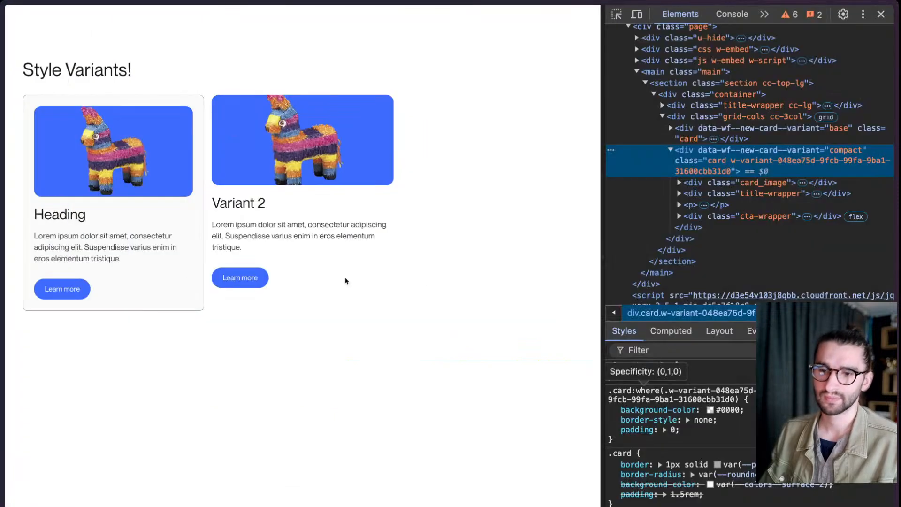
pyautogui.press('super+r')
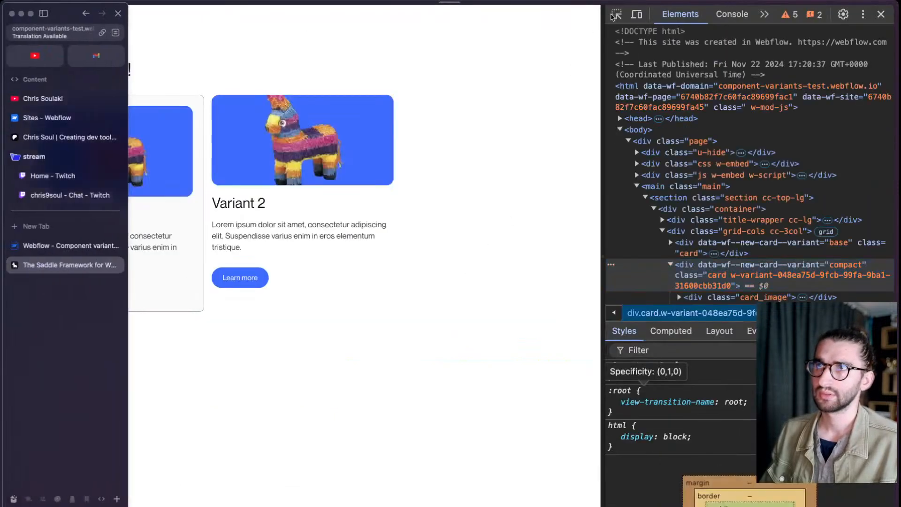
# - Locate the new grid-cols div in the published markup and inspect its child div's ID and grid-area rule
pyautogui.click(616, 17)
pyautogui.click(407, 331)
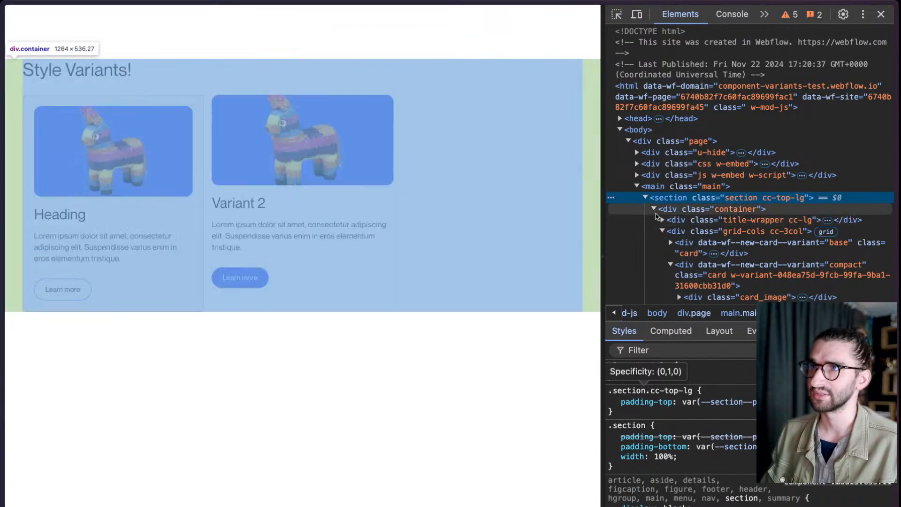
pyautogui.click(658, 218)
pyautogui.click(661, 220)
pyautogui.click(662, 221)
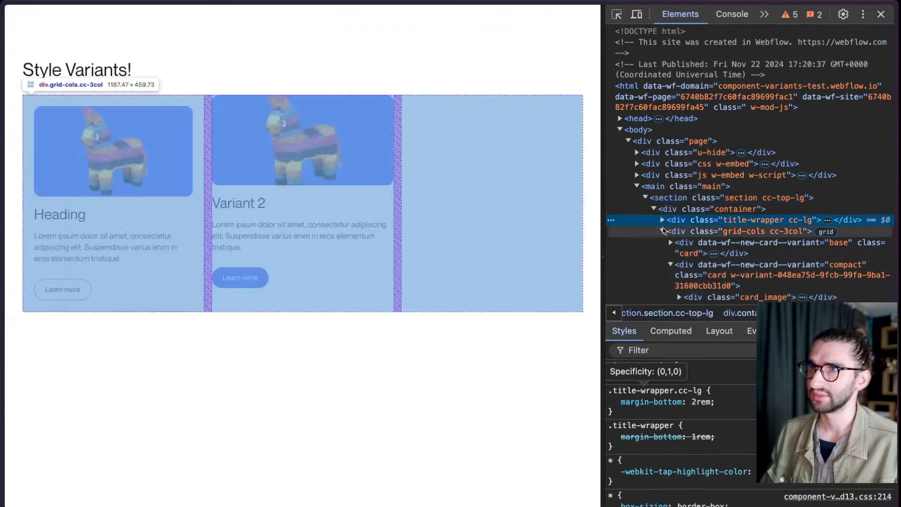
pyautogui.click(662, 231)
pyautogui.click(682, 252)
pyautogui.click(662, 243)
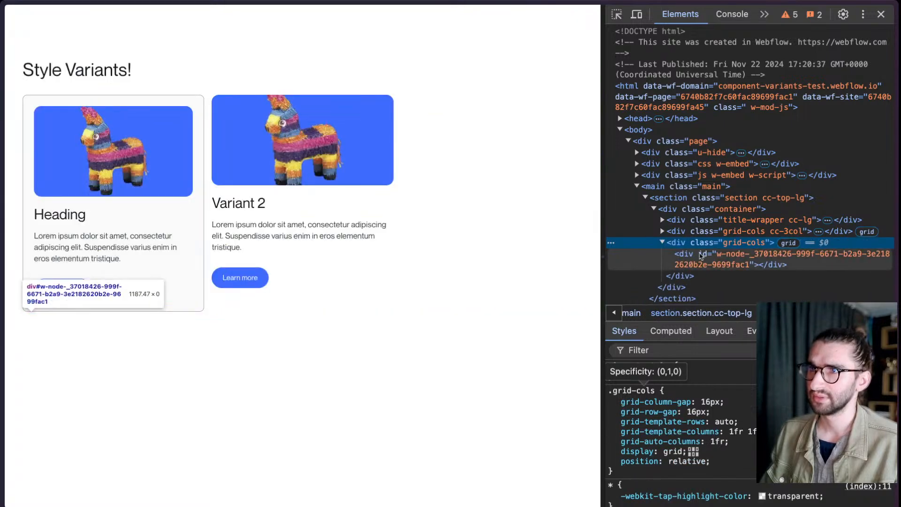
pyautogui.click(755, 258)
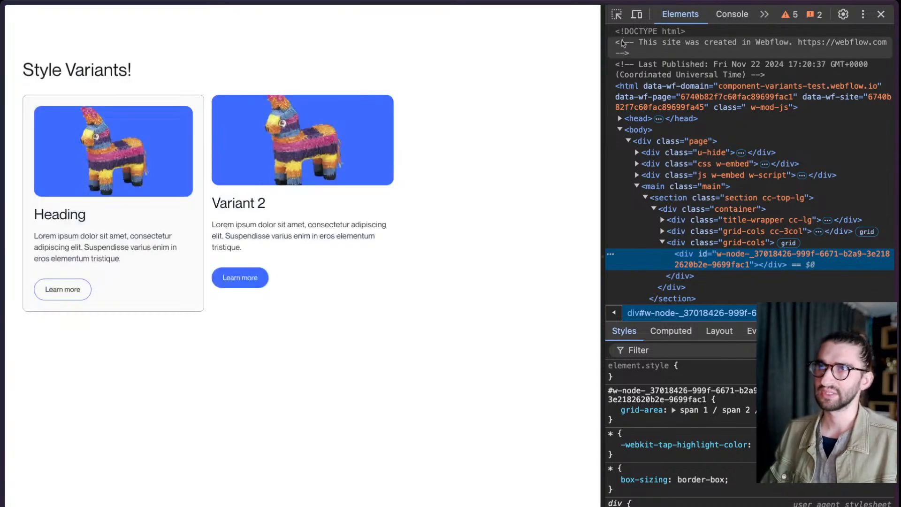
# - Inspect the Variant 2 card on the published page and highlight its data-wf--new-card--variant attribute
pyautogui.press('super+shift+c')
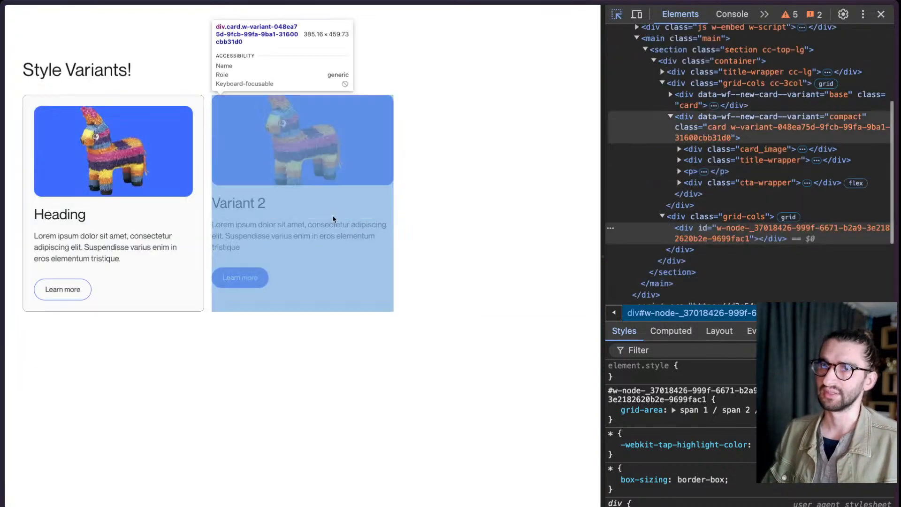
pyautogui.click(333, 218)
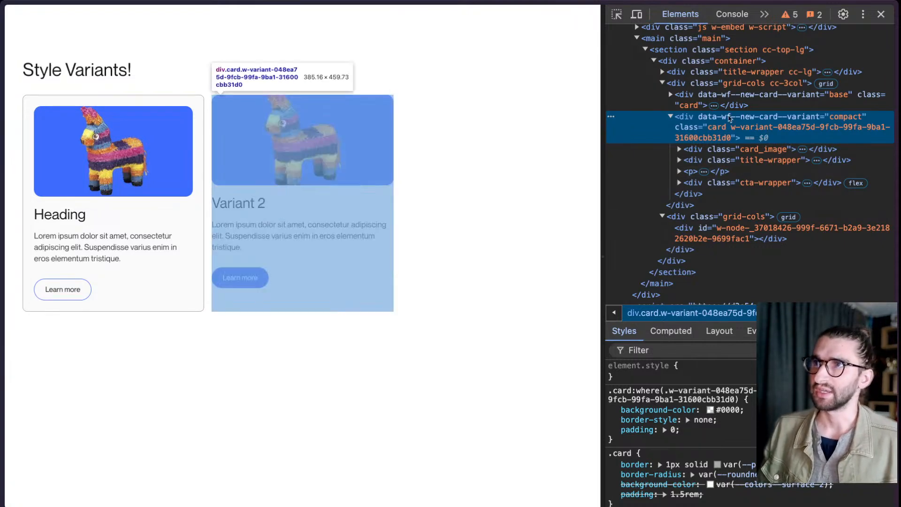
pyautogui.scroll(3, 797, 188)
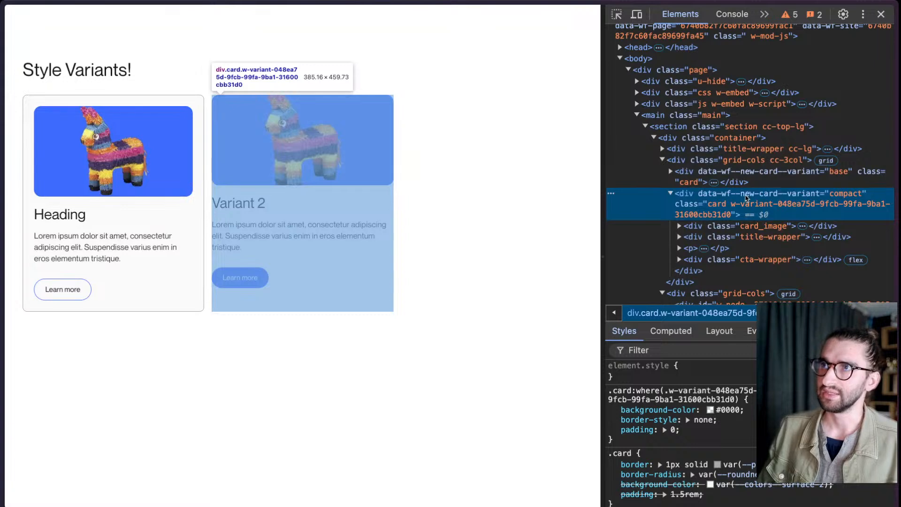
pyautogui.doubleClick(722, 194)
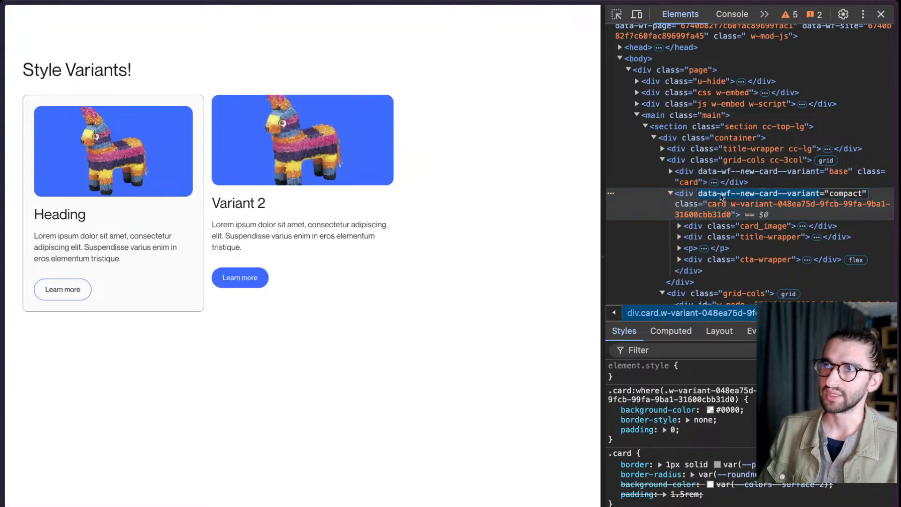
pyautogui.tripleClick(819, 196)
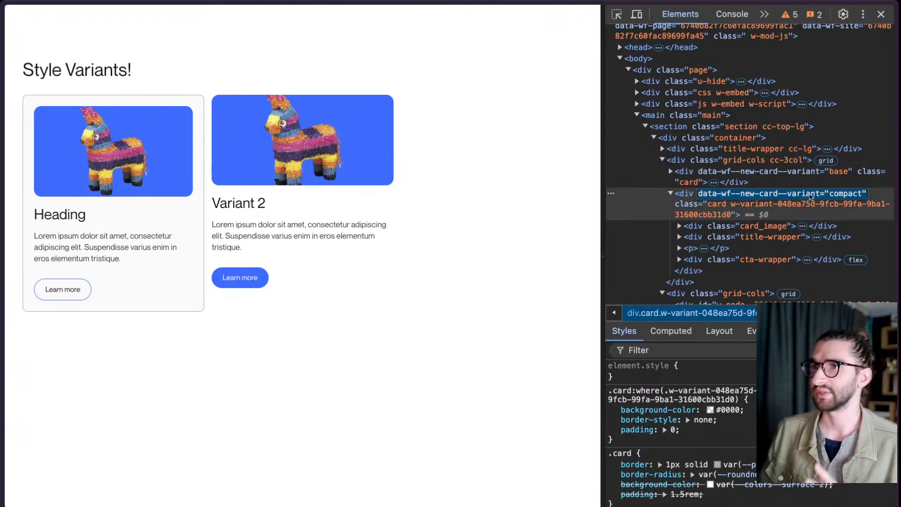
# - Highlight the w-variant class on the compact card's div and compare it with the variant data attribute
pyautogui.click(692, 216)
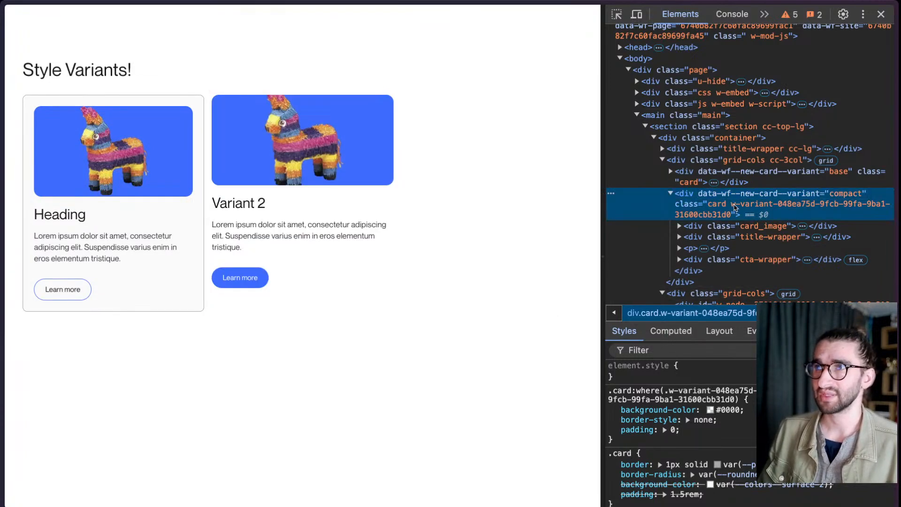
pyautogui.doubleClick(733, 208)
pyautogui.moveTo(732, 206); pyautogui.dragTo(736, 216)
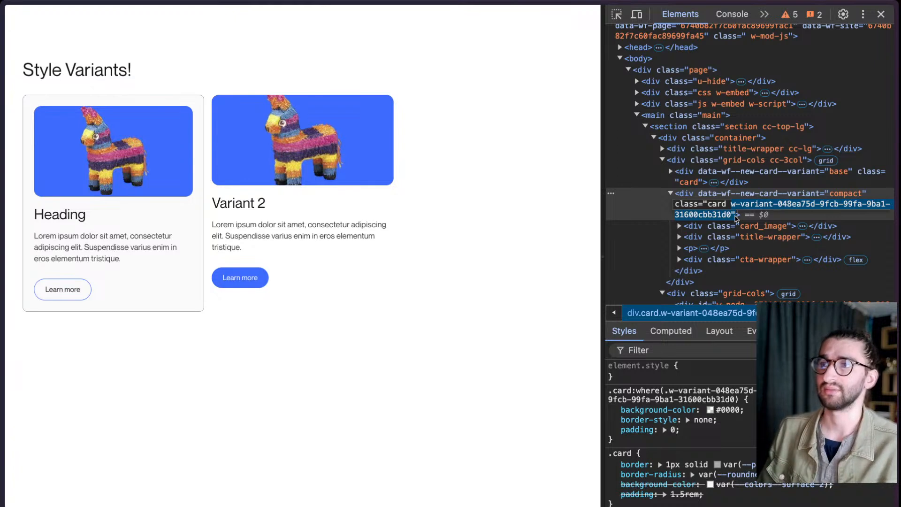
pyautogui.click(717, 199)
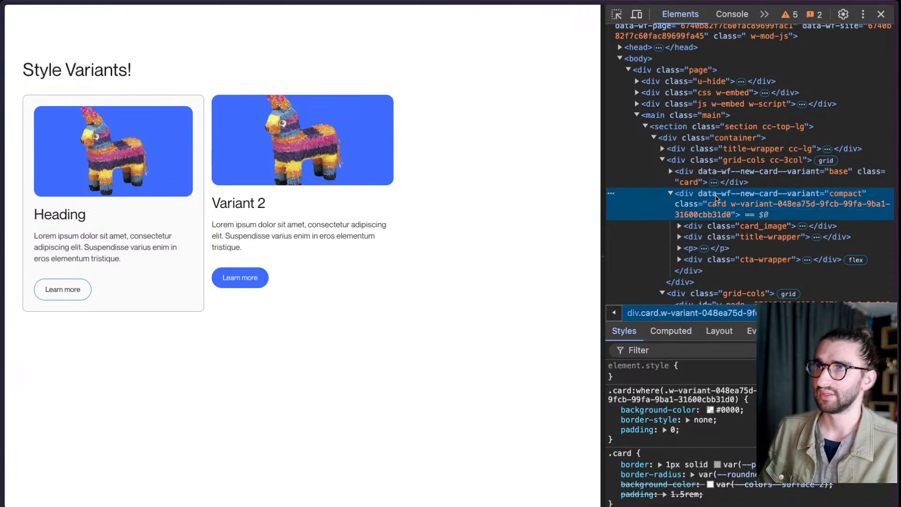
pyautogui.doubleClick(834, 198)
pyautogui.click(756, 198)
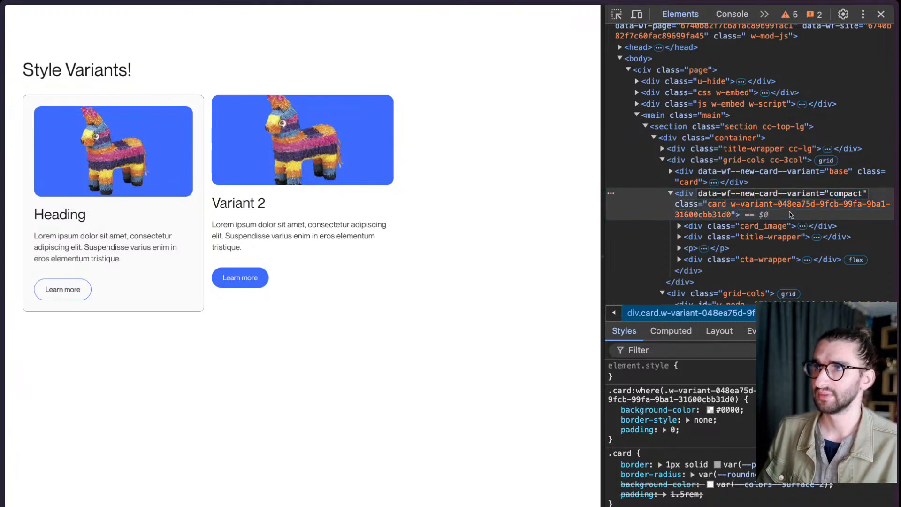
pyautogui.click(791, 215)
# - Return to the Webflow Designer tab and delete the second grid-cols block along with its nested div
pyautogui.moveTo(4, 263)
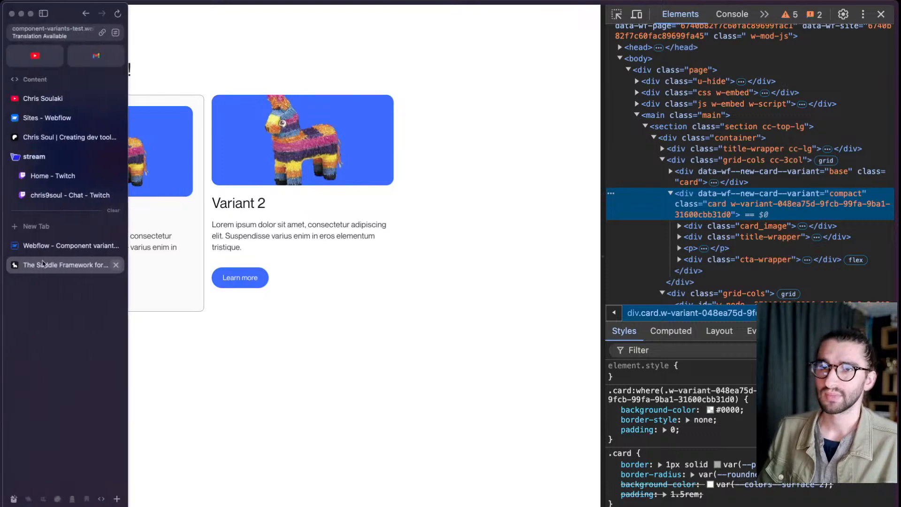
pyautogui.click(47, 245)
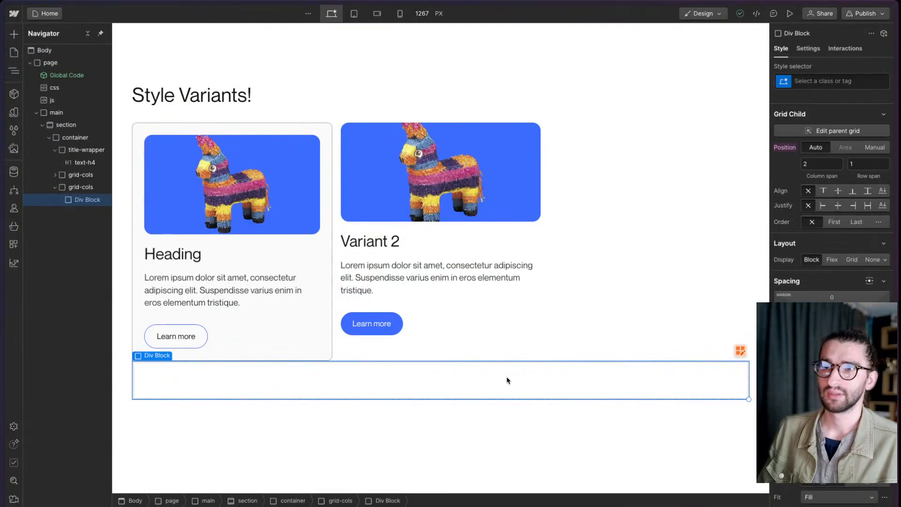
pyautogui.press('Up')
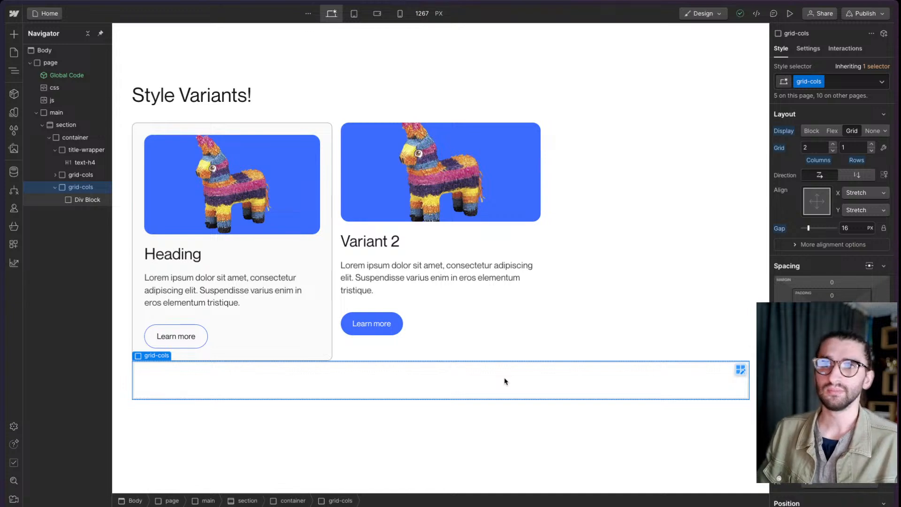
pyautogui.press('Delete')
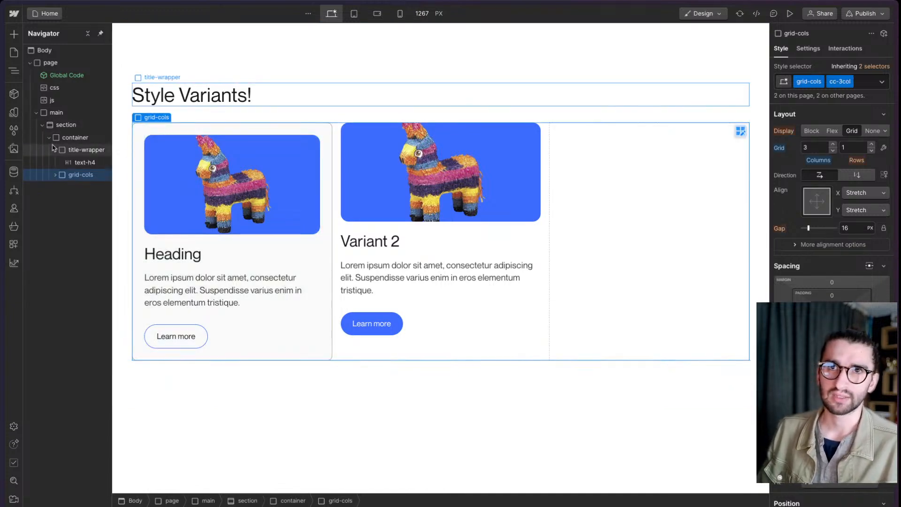
# - Add a Page Slot inside the container, below the card grid
pyautogui.click(55, 149)
pyautogui.click(71, 137)
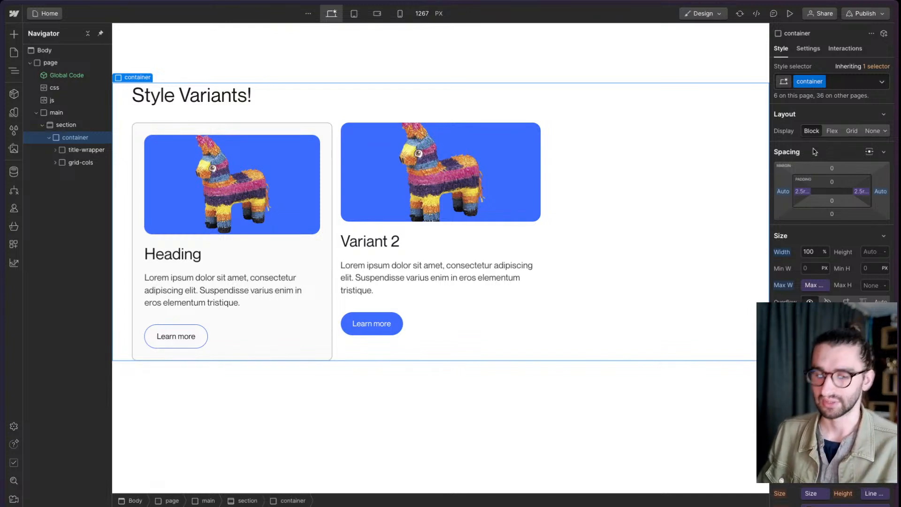
pyautogui.press('super+e')
pyautogui.write('page')
pyautogui.press('Return')
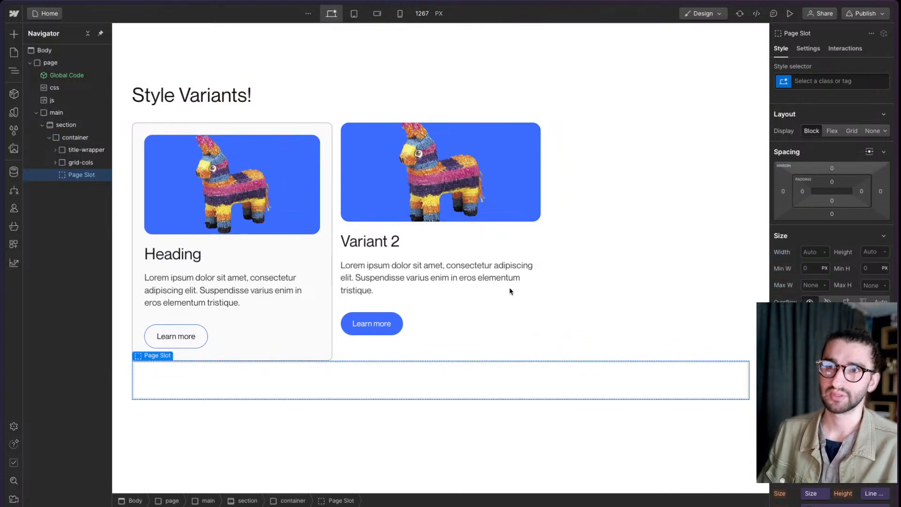
# - Switch to Build mode and open the list of components available for the page slot
pyautogui.click(703, 13)
pyautogui.click(709, 66)
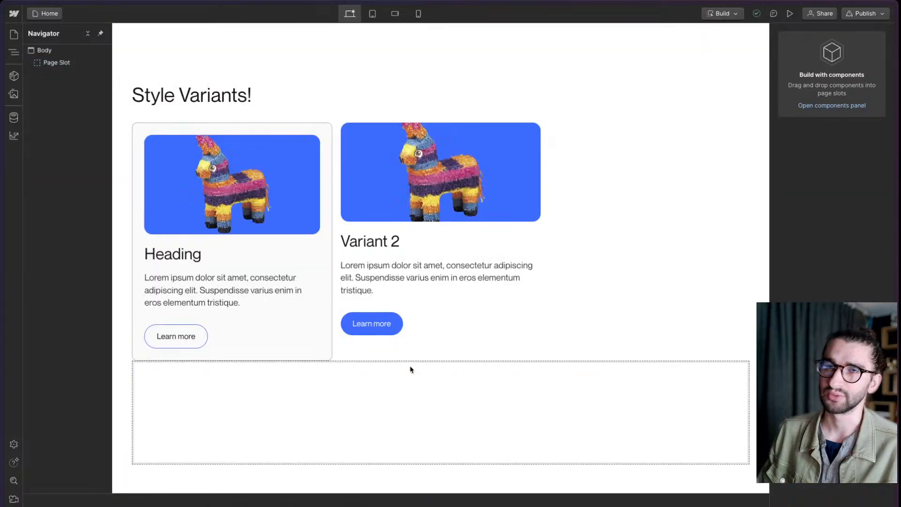
pyautogui.click(322, 411)
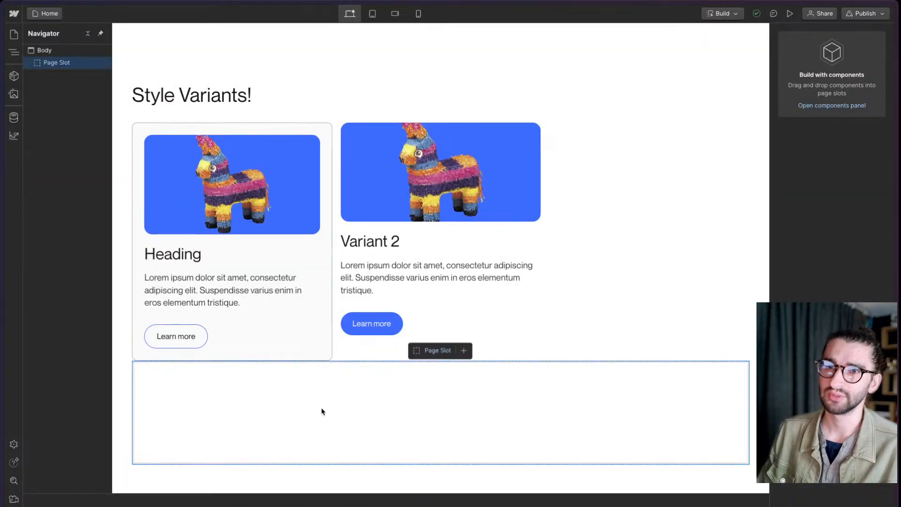
pyautogui.click(463, 352)
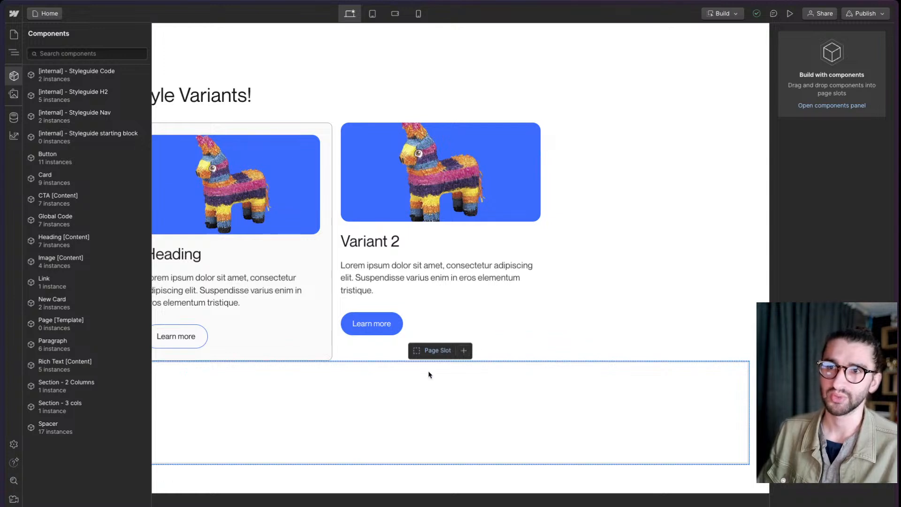
# - Insert the New Card component into the page slot
pyautogui.click(378, 390)
pyautogui.press('super+e')
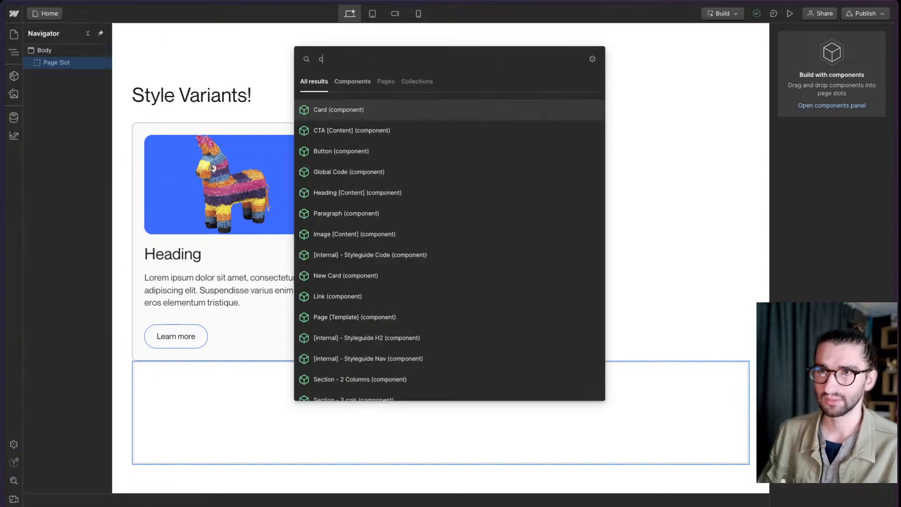
pyautogui.write('car')
pyautogui.press('Down')
pyautogui.press('Return')
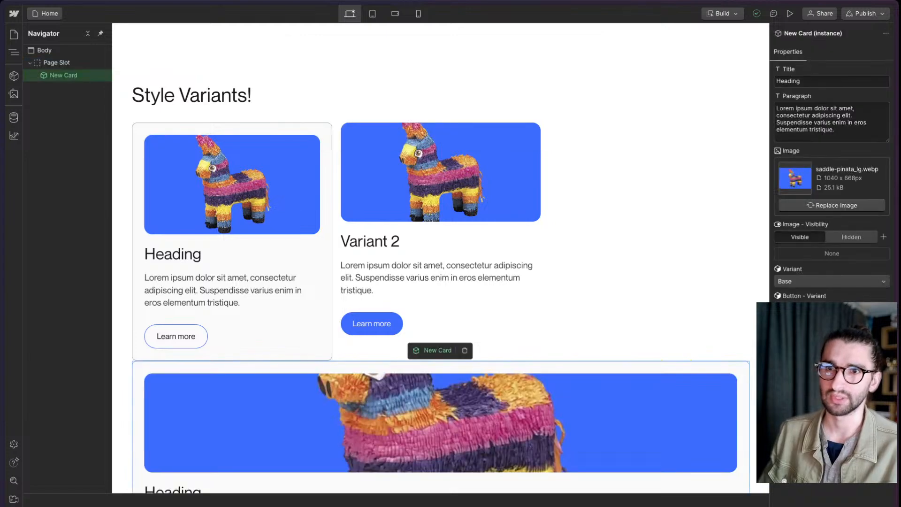
pyautogui.scroll(-3, 380, 385)
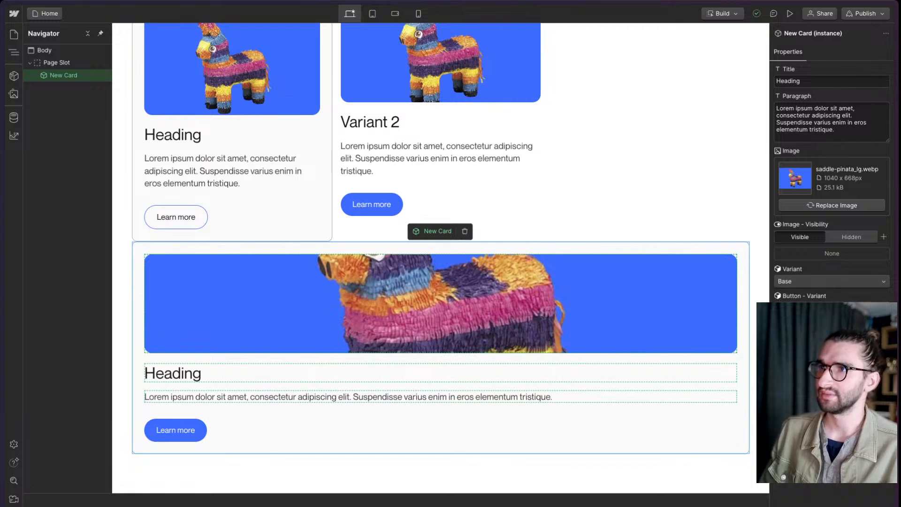
# - Switch from Build mode back to Design mode
pyautogui.click(722, 13)
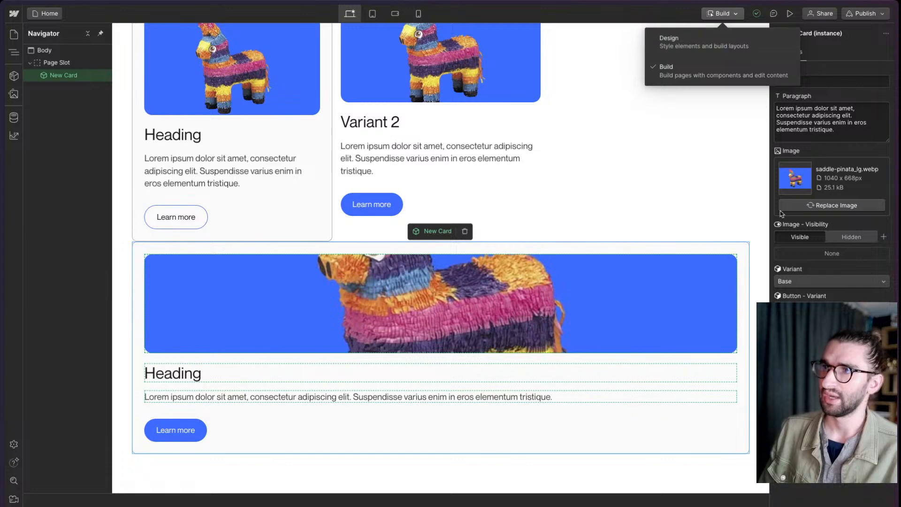
pyautogui.click(822, 257)
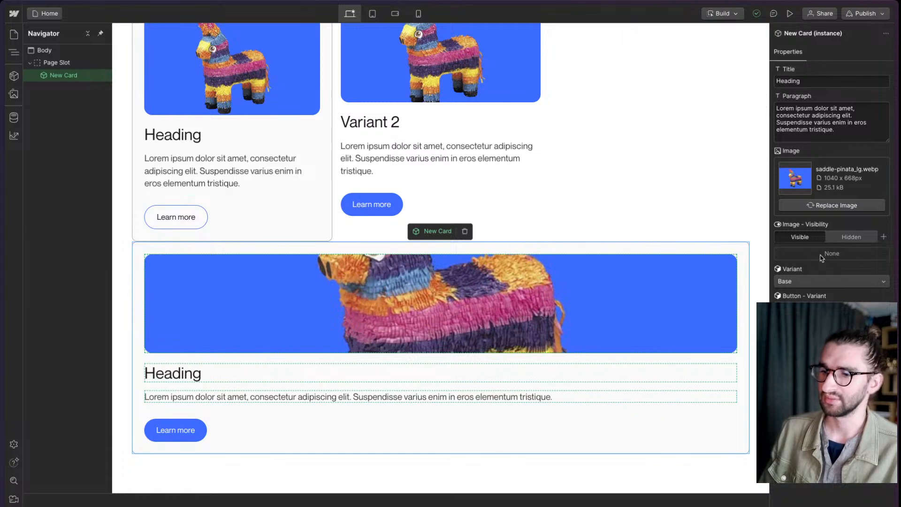
pyautogui.click(716, 18)
pyautogui.click(721, 40)
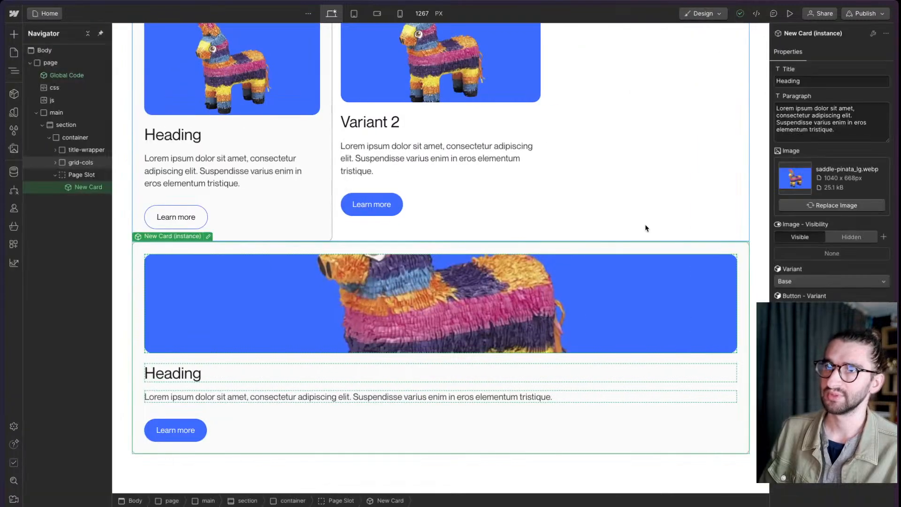
# - Compare the properties of the two New Card instances in the grid, including their variant settings
pyautogui.click(421, 163)
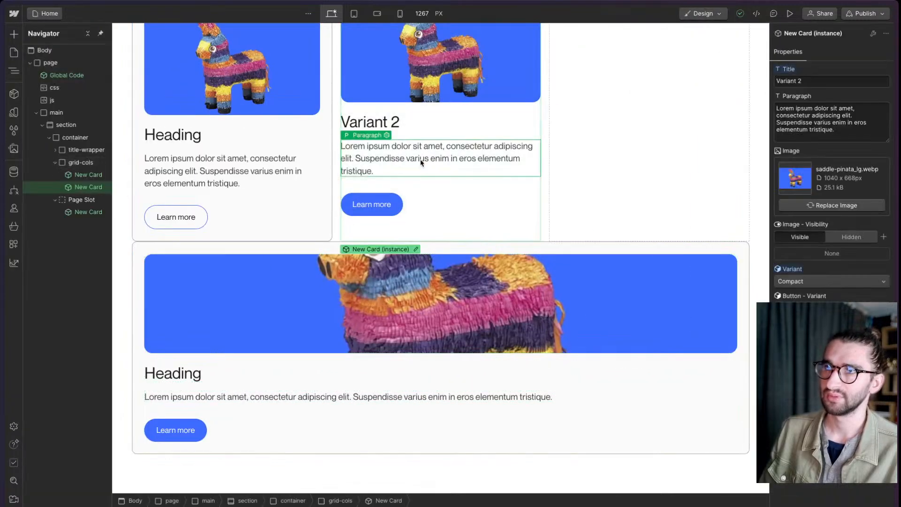
pyautogui.click(204, 170)
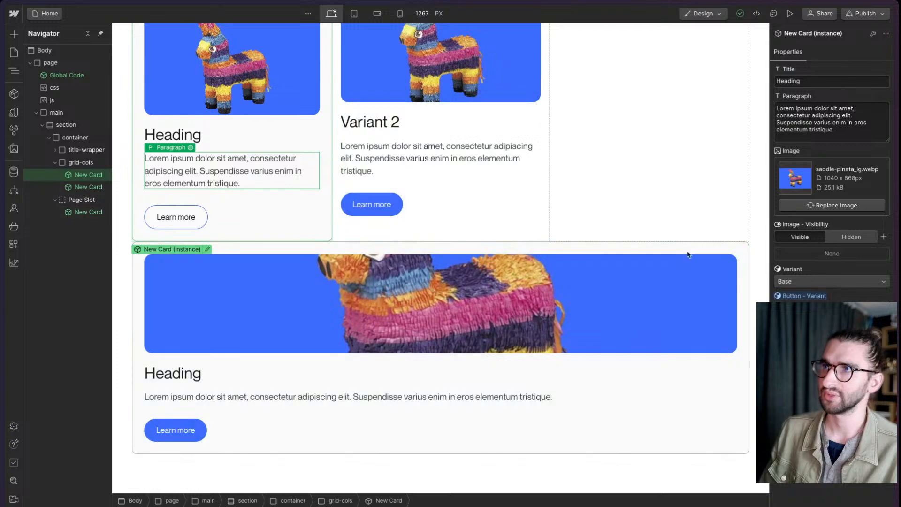
pyautogui.scroll(3, 688, 255)
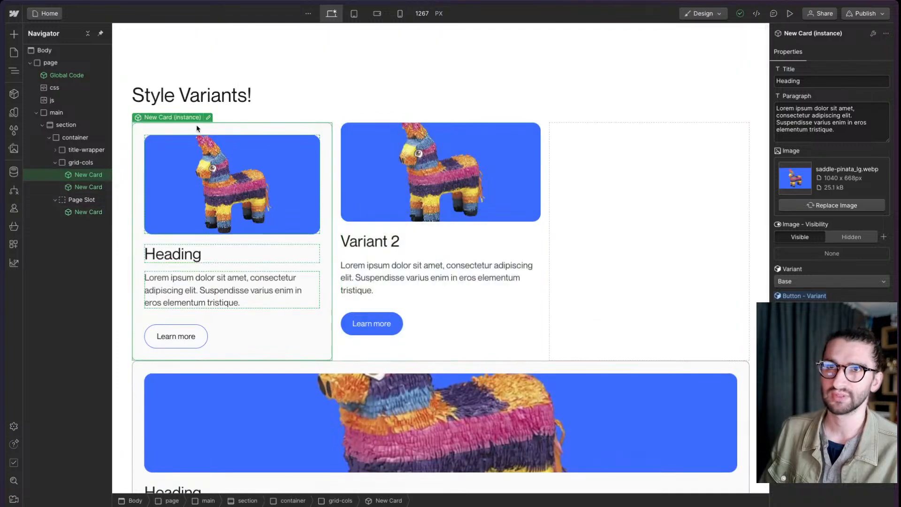
pyautogui.scroll(-3, 296, 334)
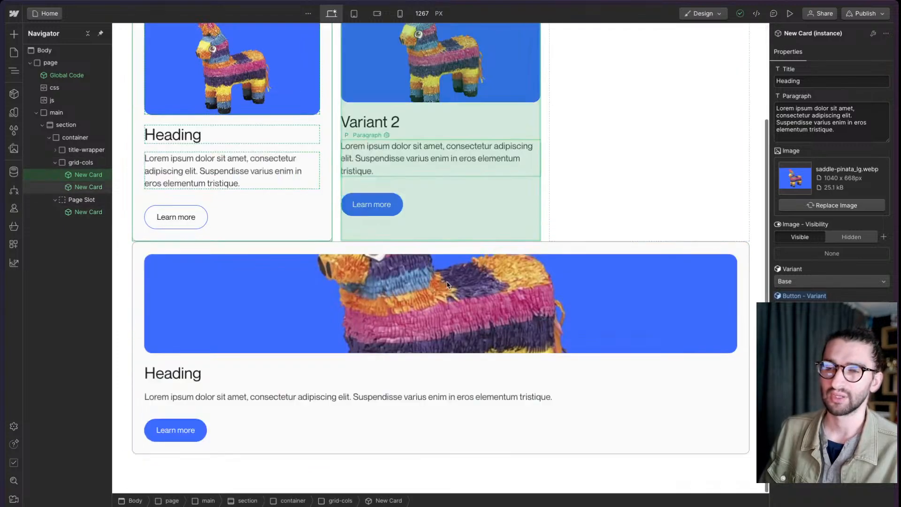
# - Apply the existing grid-cols class to the Page Slot element
pyautogui.click(269, 450)
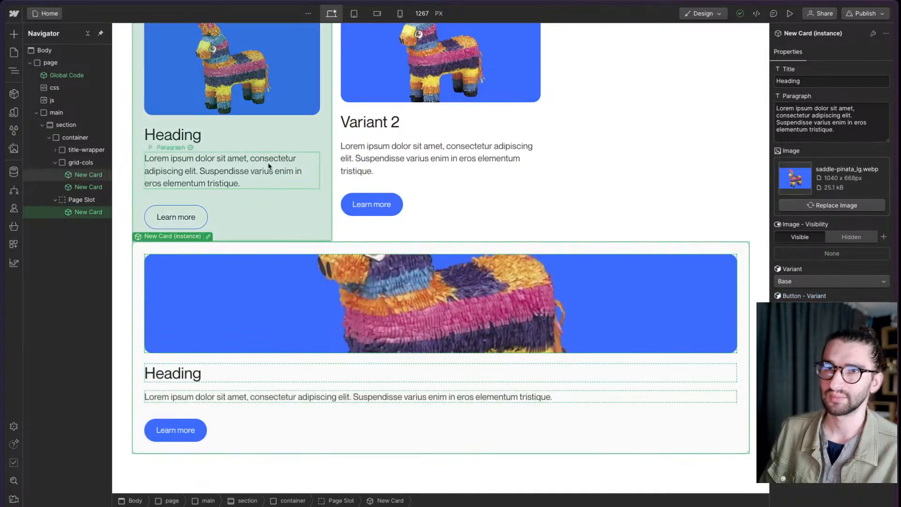
pyautogui.click(82, 200)
pyautogui.hotkey('ctrl', 'Return')
pyautogui.write('grid0')
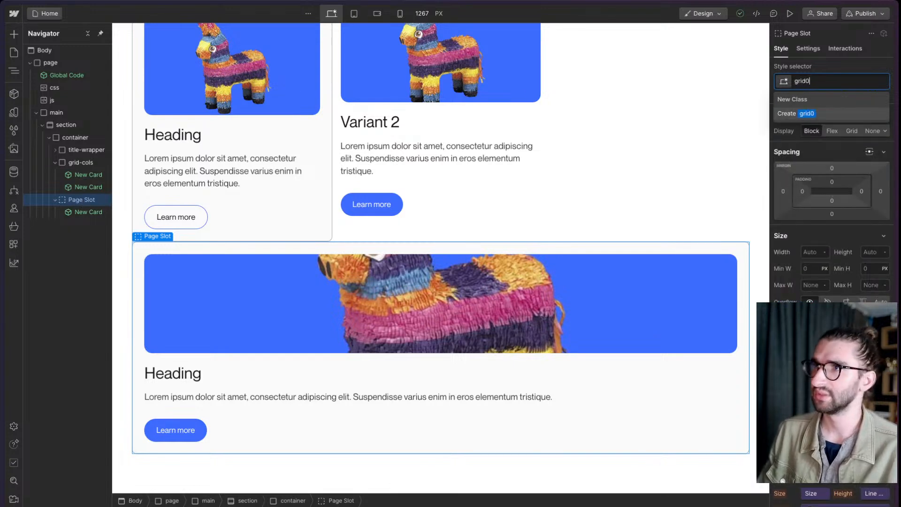
pyautogui.press('BackSpace')
pyautogui.press('Down')
pyautogui.press('Return')
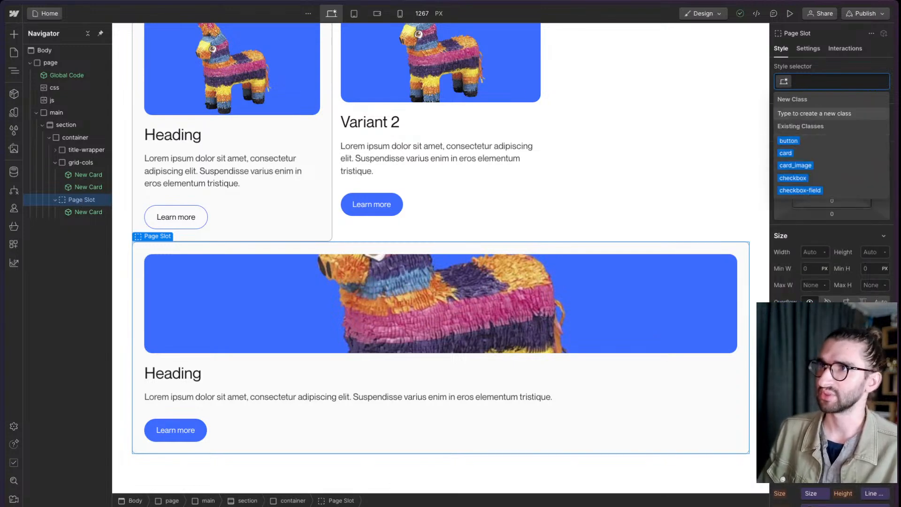
# - Switch from Design mode to Build mode and select the page slot
pyautogui.click(701, 13)
pyautogui.click(696, 72)
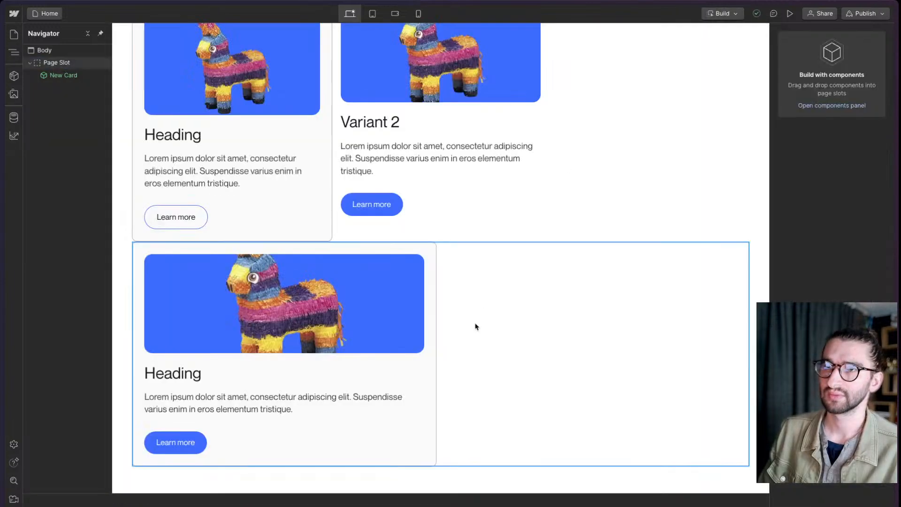
pyautogui.click(475, 326)
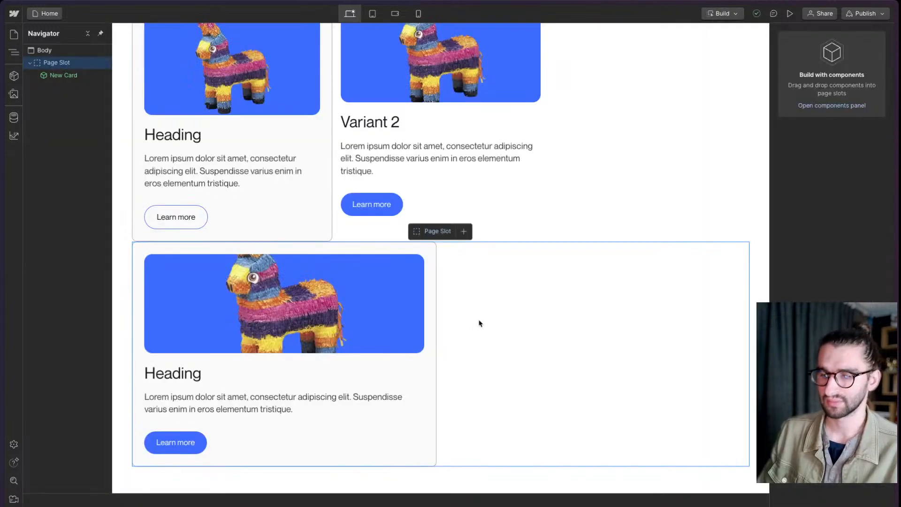
# - Try adding a Button component to the page slot beside the New Card, and remove it
pyautogui.hotkey('ctrl', 'e')
pyautogui.write('butt')
pyautogui.press('Return')
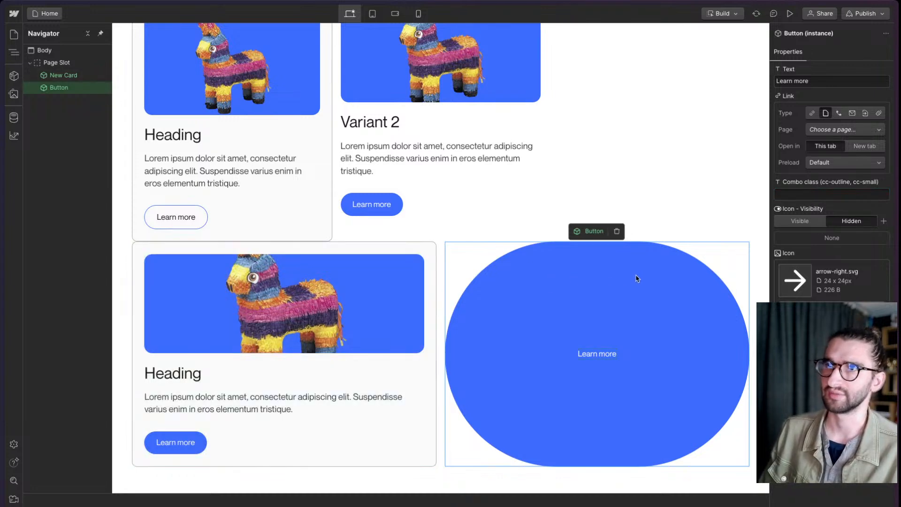
pyautogui.press('Delete')
# - Preview the card variant and button variant options of the New Card in the page slot
pyautogui.click(426, 353)
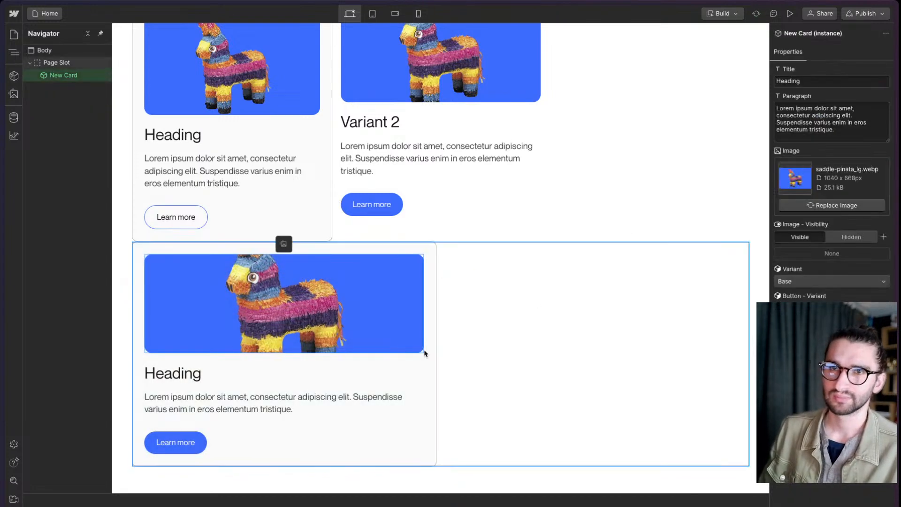
pyautogui.click(808, 283)
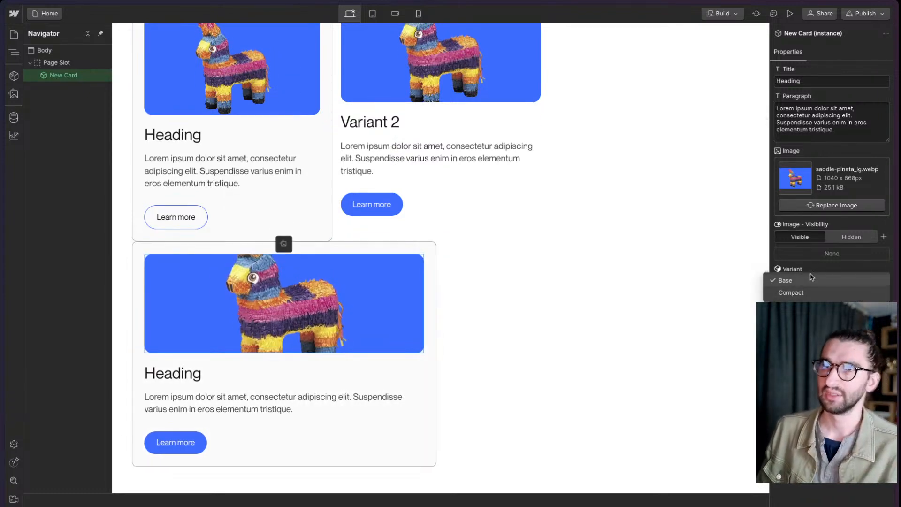
pyautogui.click(811, 280)
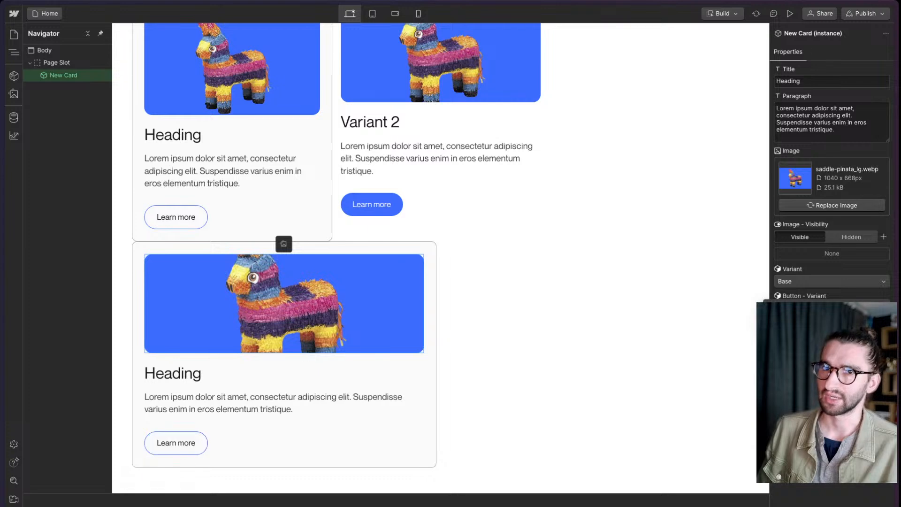
pyautogui.click(811, 308)
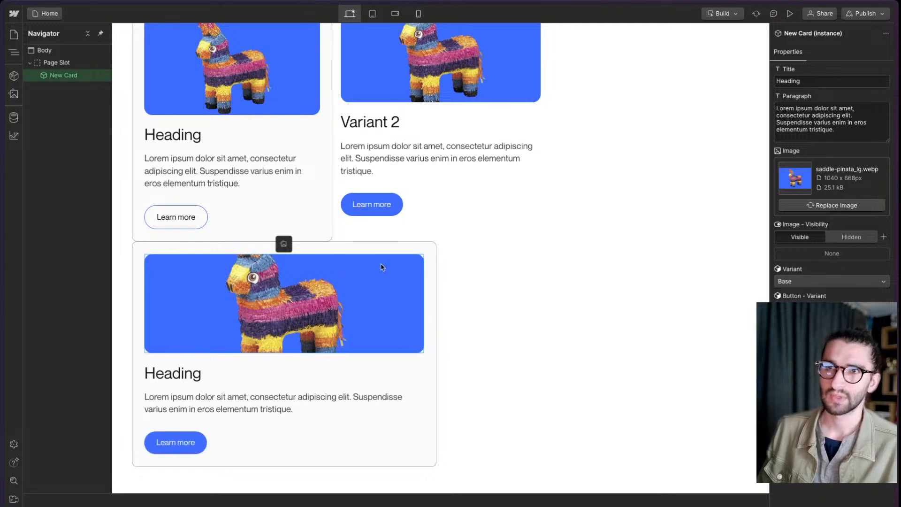
# - Switch to the published page, examine the compact card's variant class and CSS rule in the developer tools, and return to Webflow
pyautogui.moveTo(2, 252)
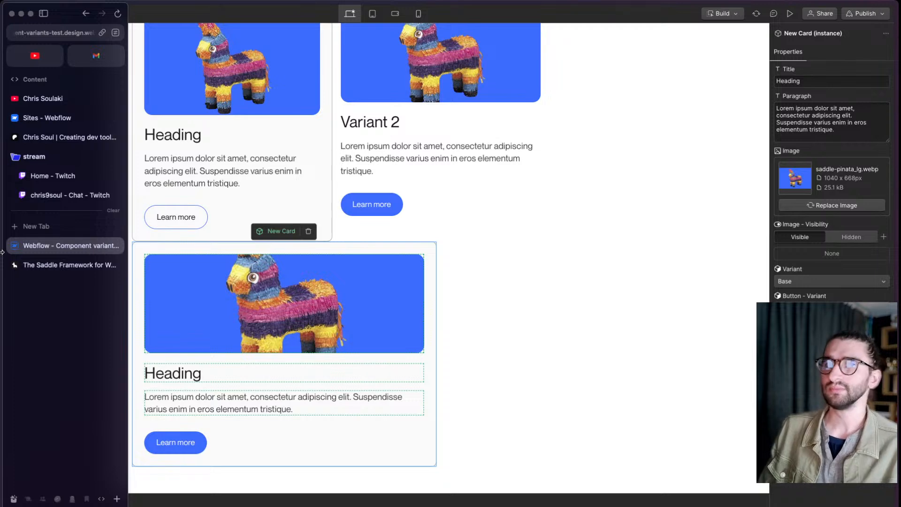
pyautogui.click(66, 264)
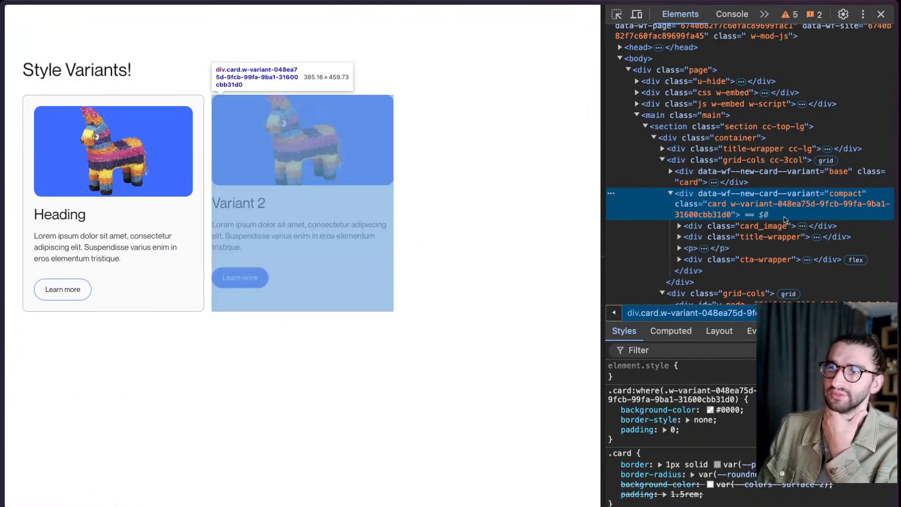
pyautogui.scroll(-2, 751, 177)
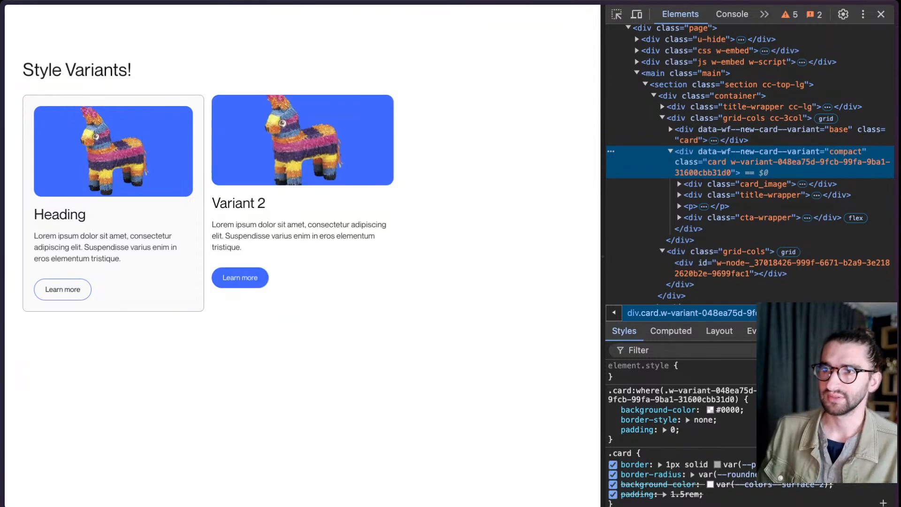
pyautogui.moveTo(680, 430); pyautogui.dragTo(639, 392)
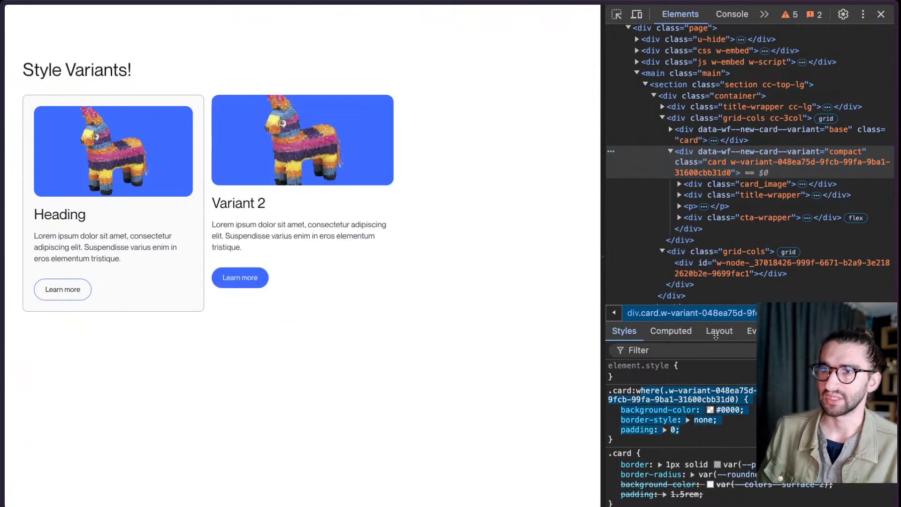
pyautogui.click(741, 157)
pyautogui.moveTo(2, 212)
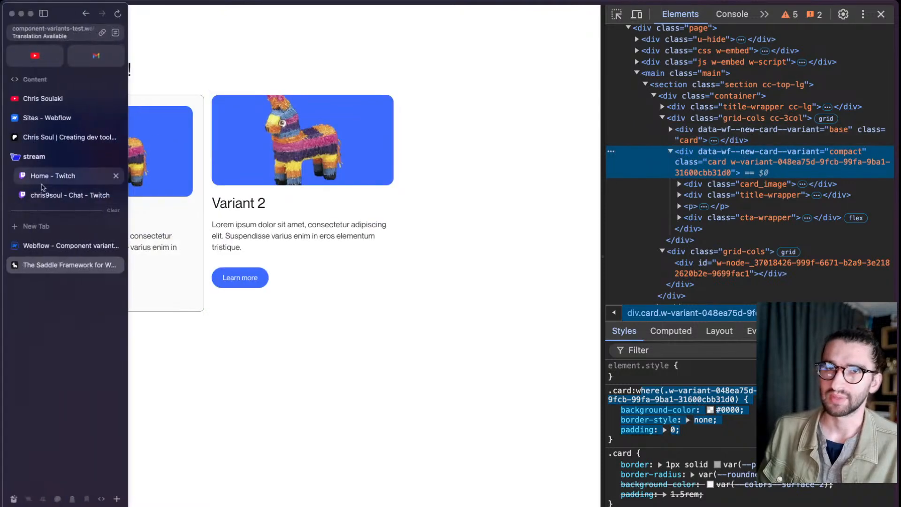
pyautogui.click(82, 246)
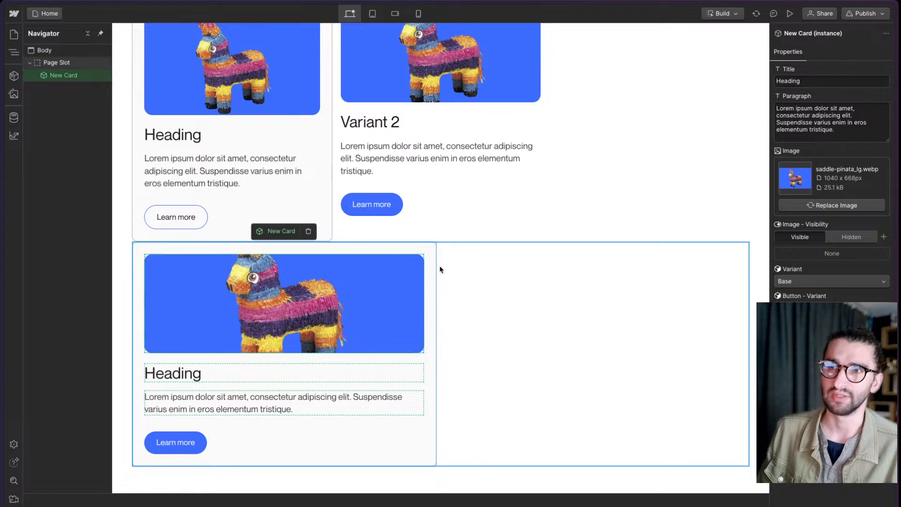
# - Inspect the div inside the second grid-cols element on the published page and its grid-area style, and return to Webflow
pyautogui.moveTo(2, 322)
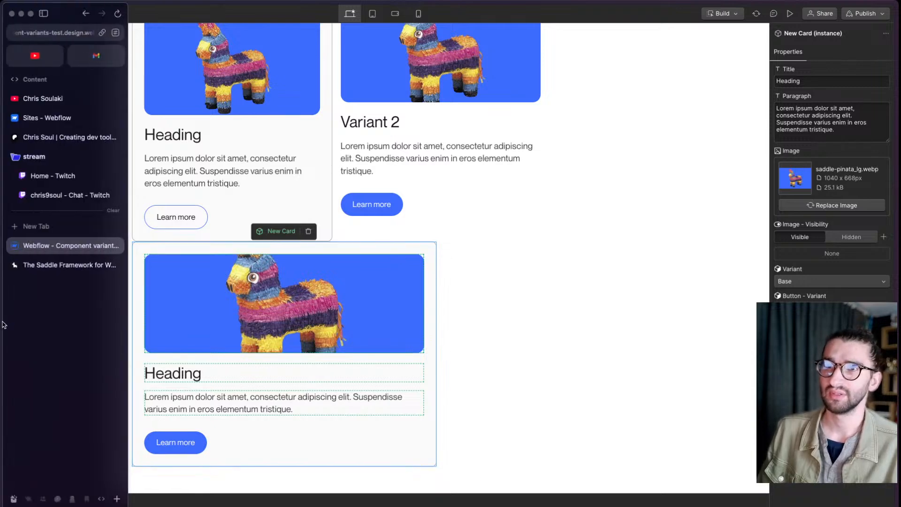
pyautogui.click(60, 270)
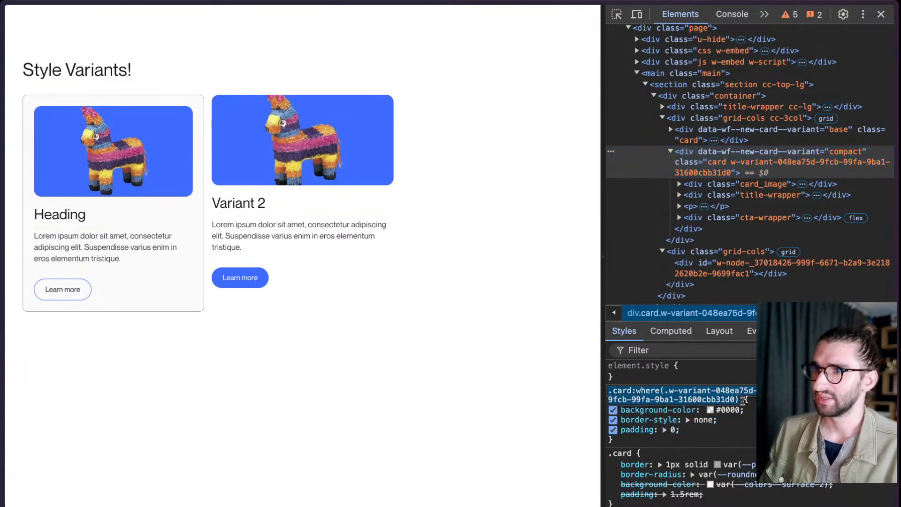
pyautogui.click(695, 265)
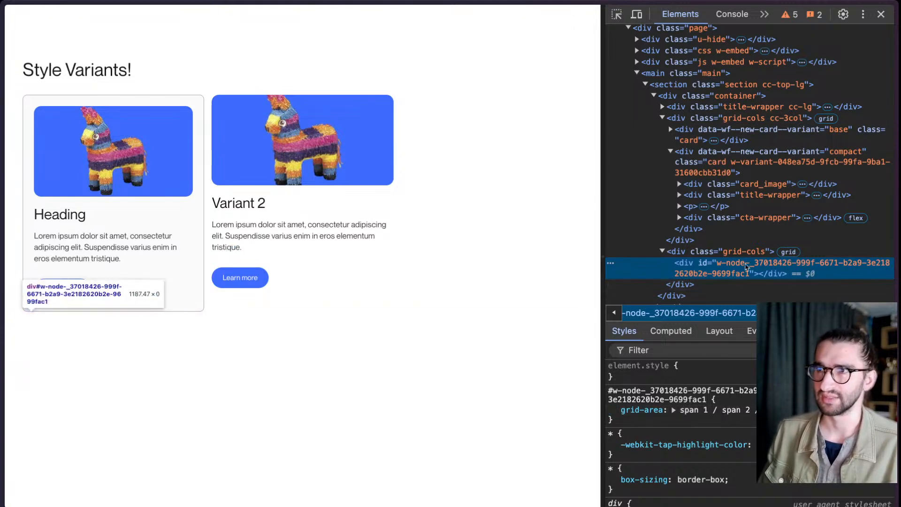
pyautogui.moveTo(2, 330)
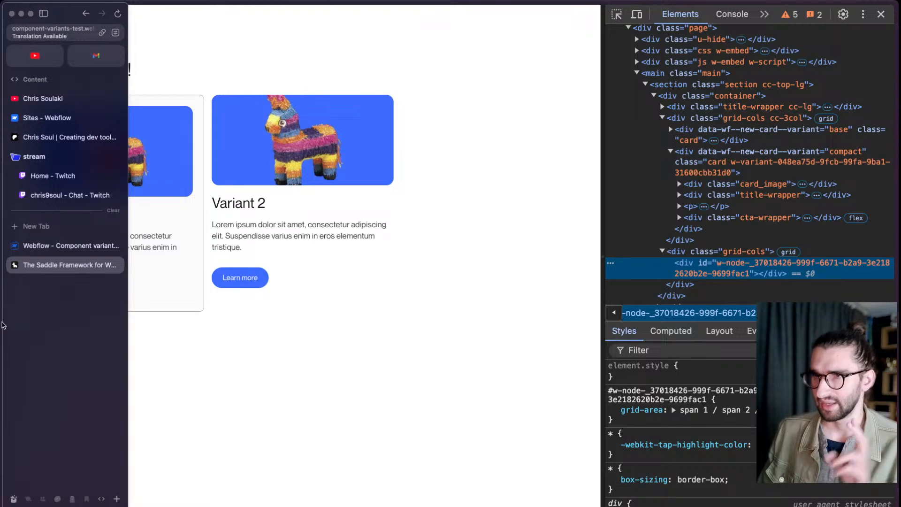
pyautogui.click(56, 245)
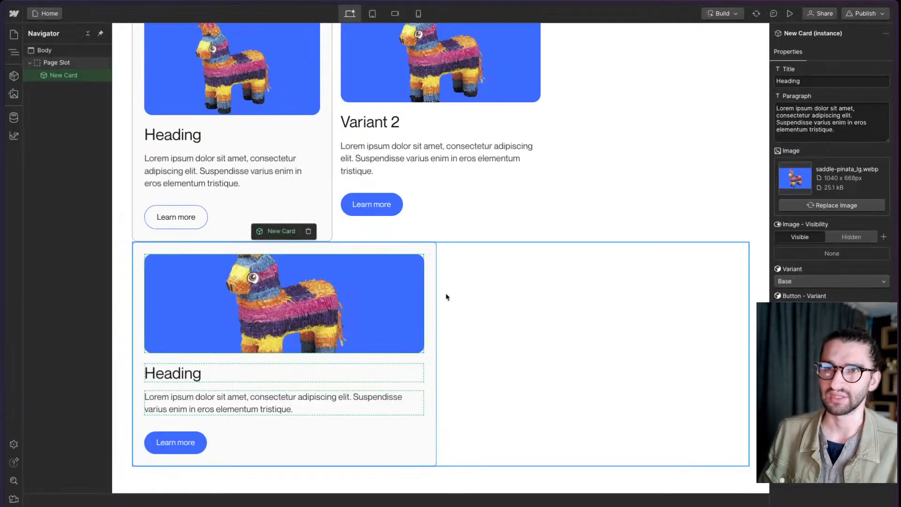
# - Switch from Build mode back to Design mode
pyautogui.click(589, 320)
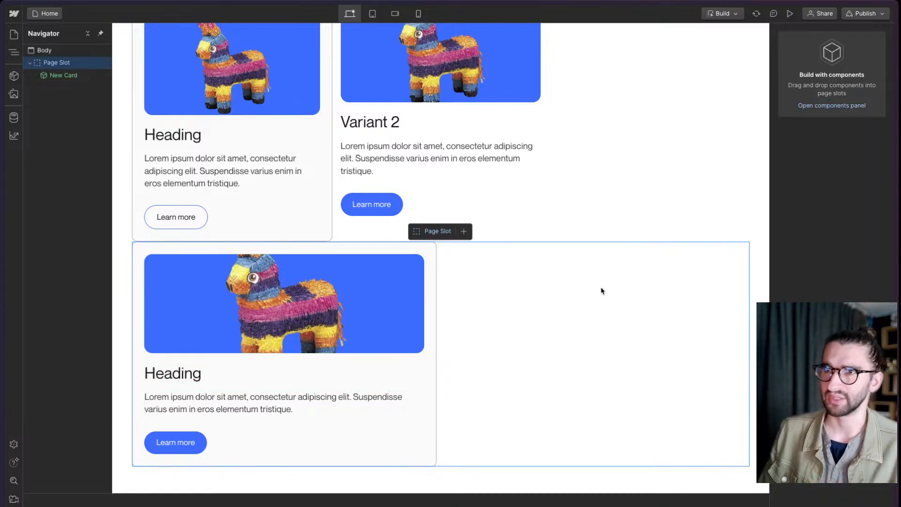
pyautogui.scroll(3, 600, 292)
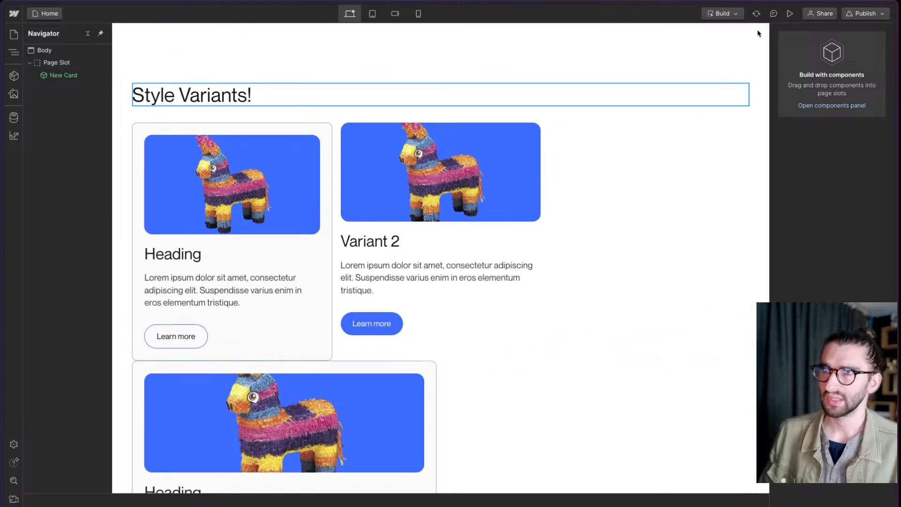
pyautogui.click(725, 14)
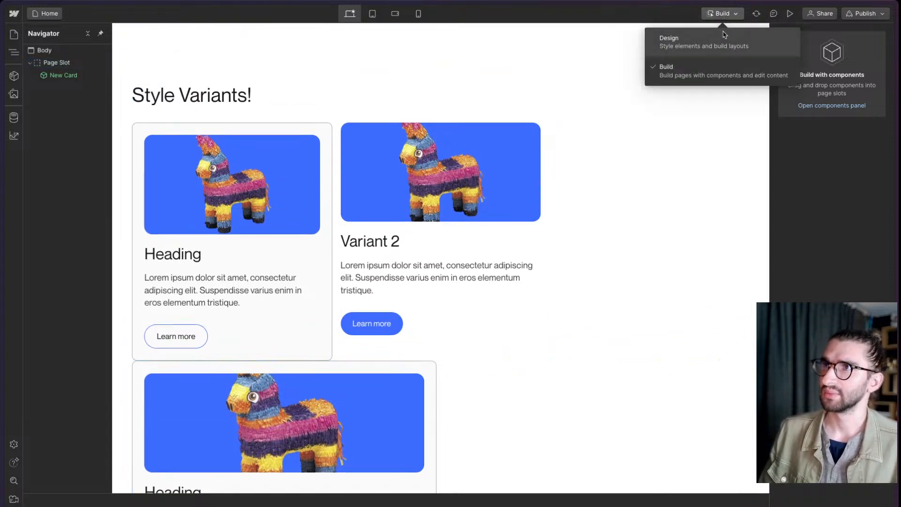
pyautogui.click(724, 37)
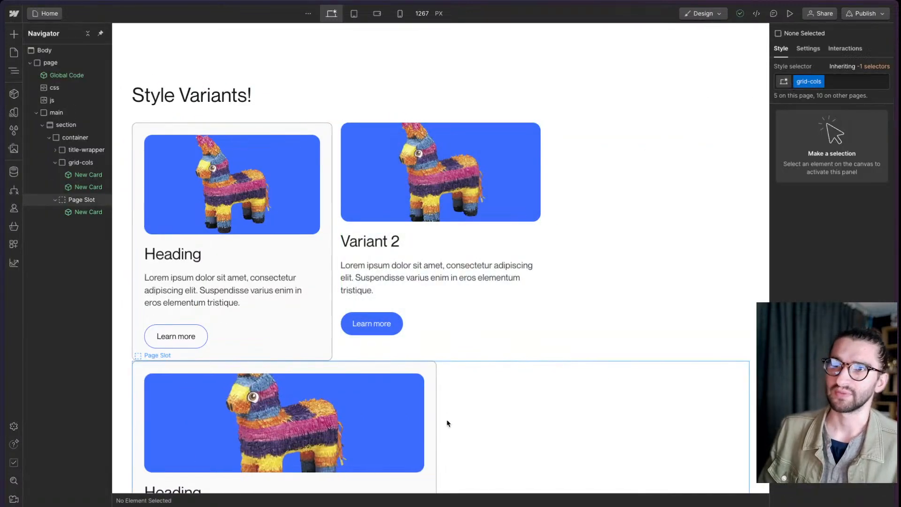
# - Open the New Card component for editing from the Compact instance titled Variant 2 and select its heading
pyautogui.click(464, 341)
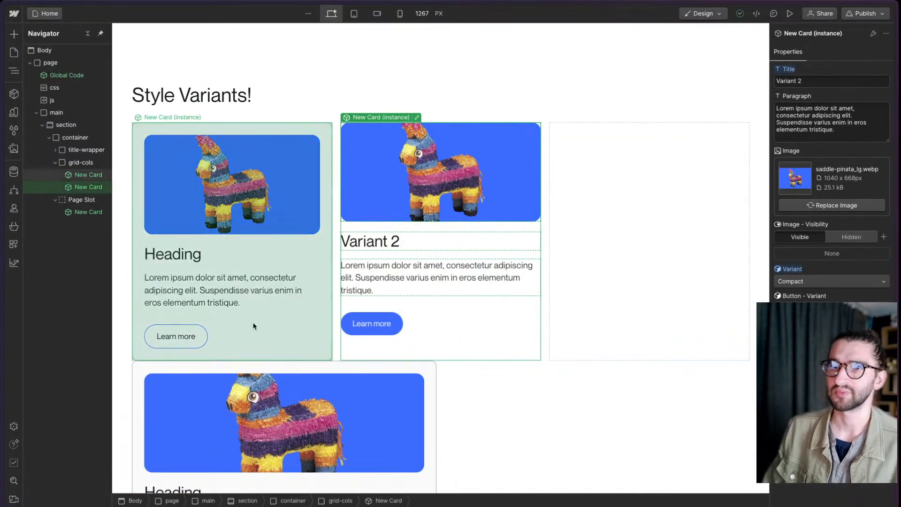
pyautogui.scroll(-3, 497, 398)
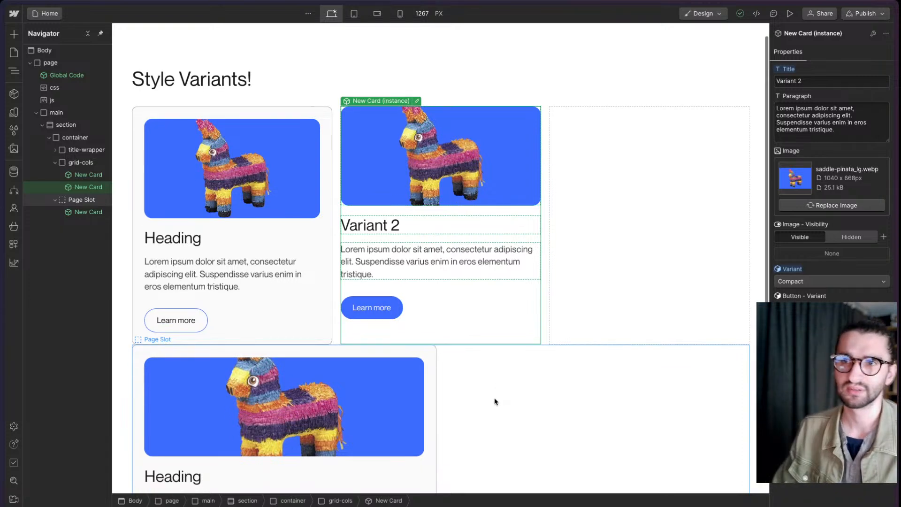
pyautogui.scroll(3, 489, 402)
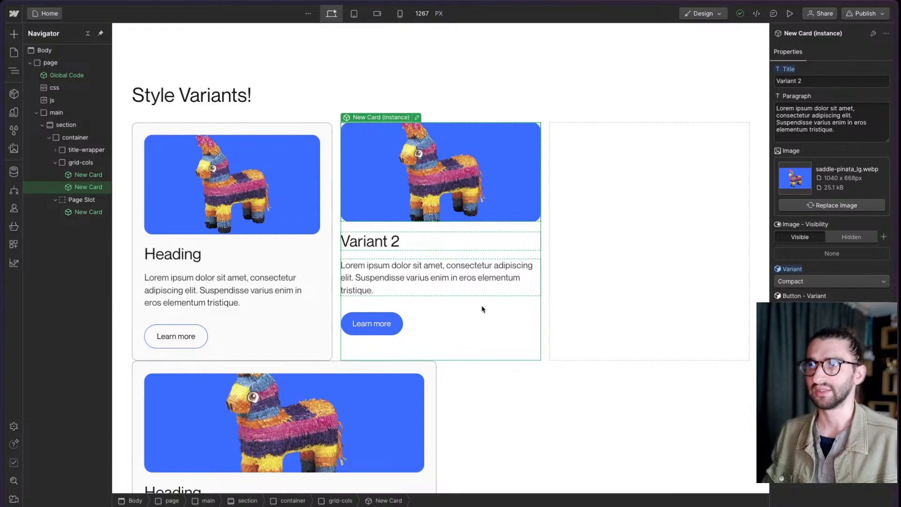
pyautogui.click(416, 118)
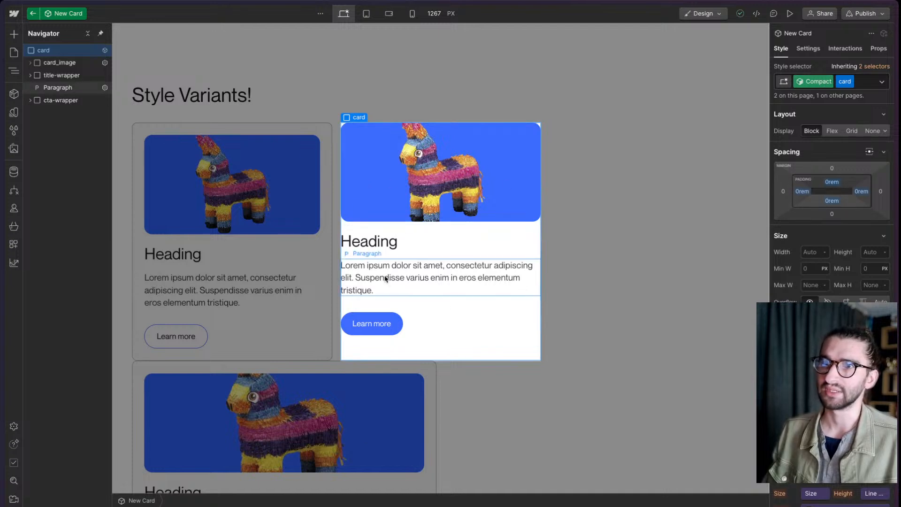
pyautogui.click(379, 245)
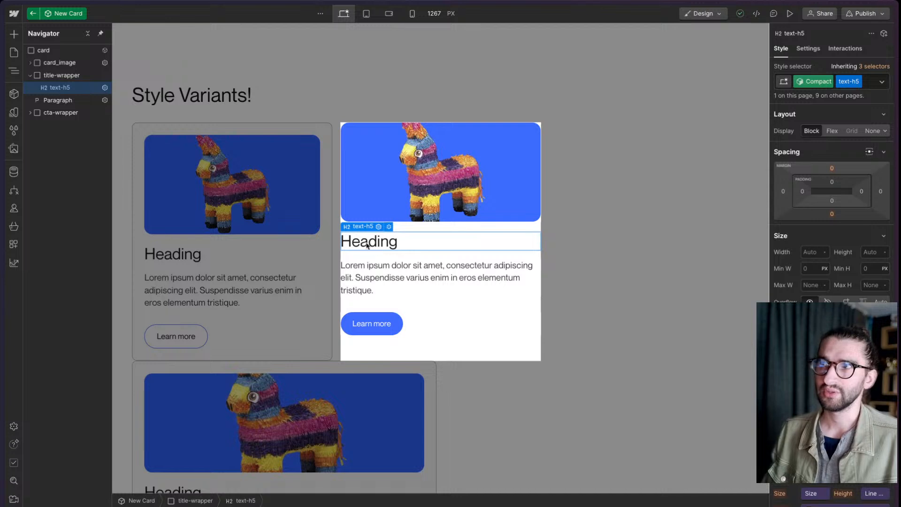
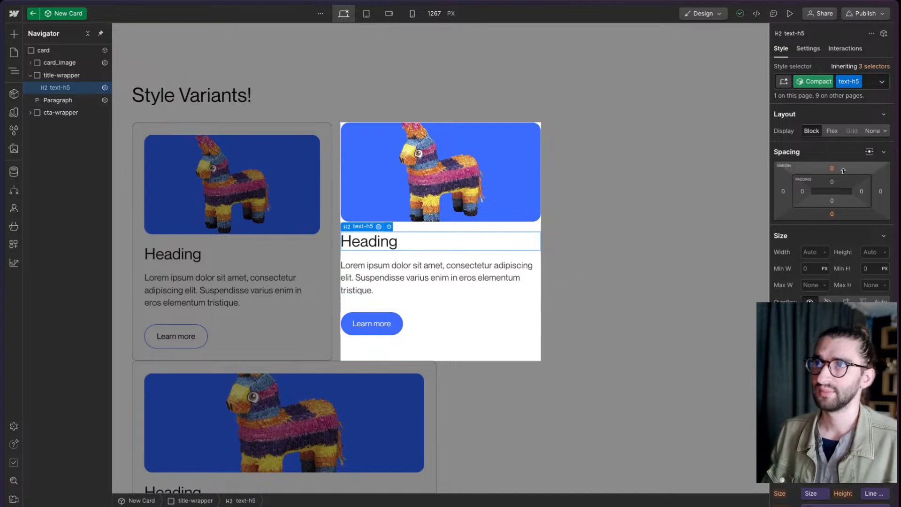
# - Assign a smaller font size variable to the heading in the Compact variant
pyautogui.scroll(-10, 842, 173)
pyautogui.scroll(3, 839, 192)
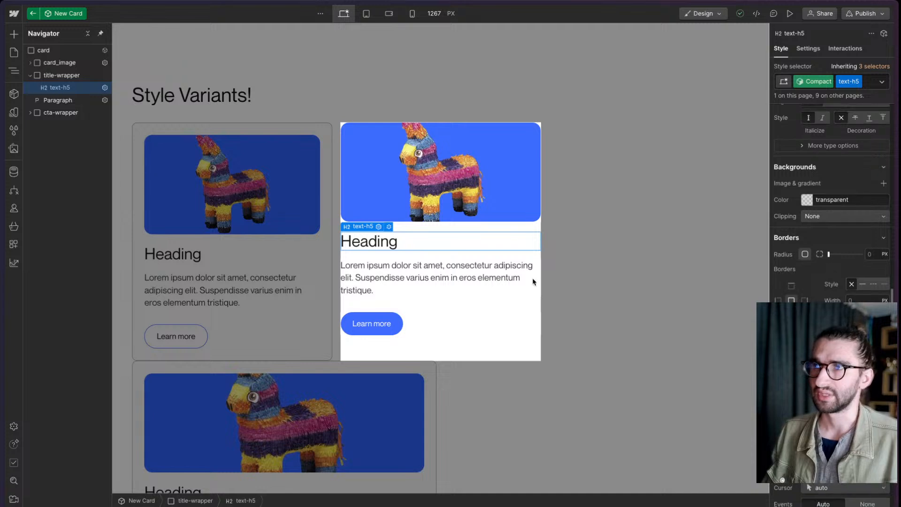
pyautogui.scroll(5, 793, 245)
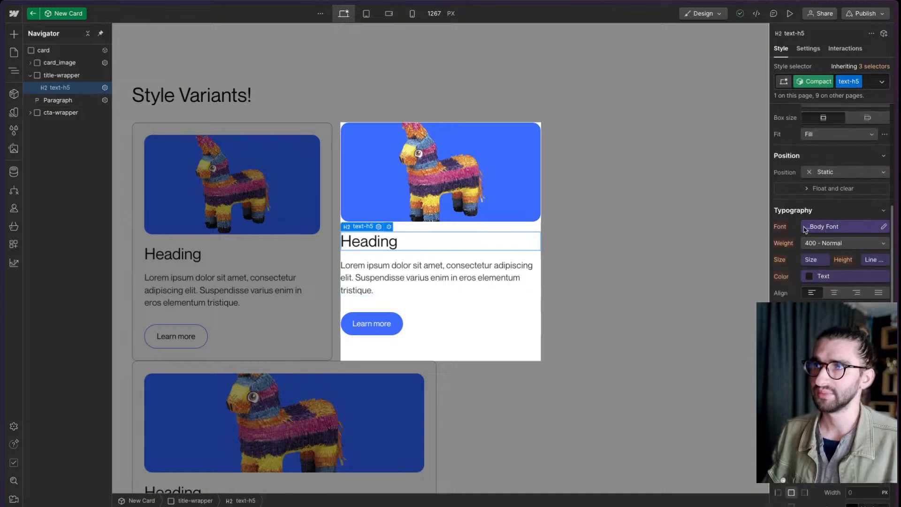
pyautogui.click(811, 261)
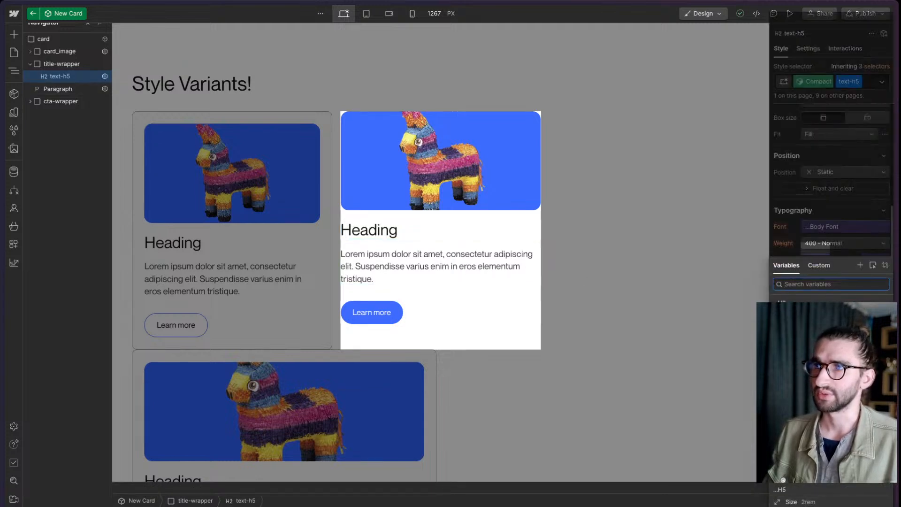
pyautogui.scroll(-4, 831, 389)
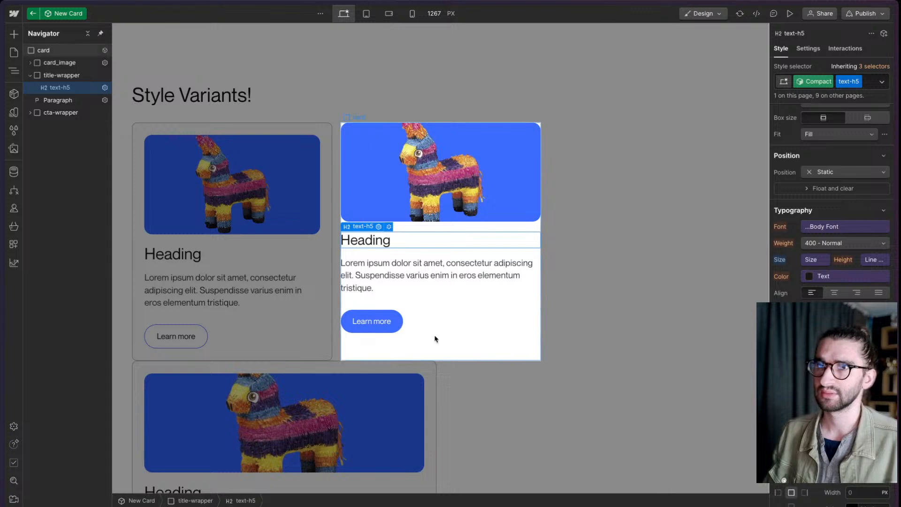
# - Apply the existing text-md class to the card's paragraph in the Compact variant
pyautogui.click(436, 282)
pyautogui.click(866, 83)
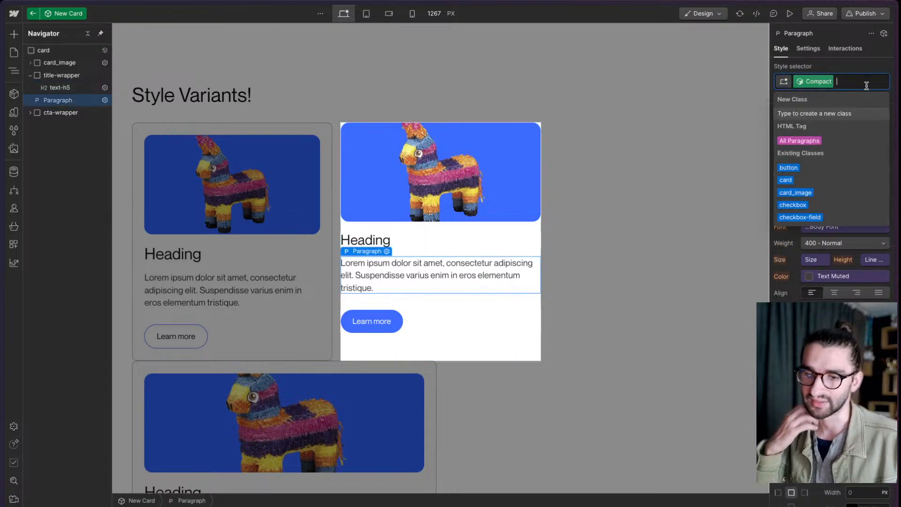
pyautogui.write('text-base')
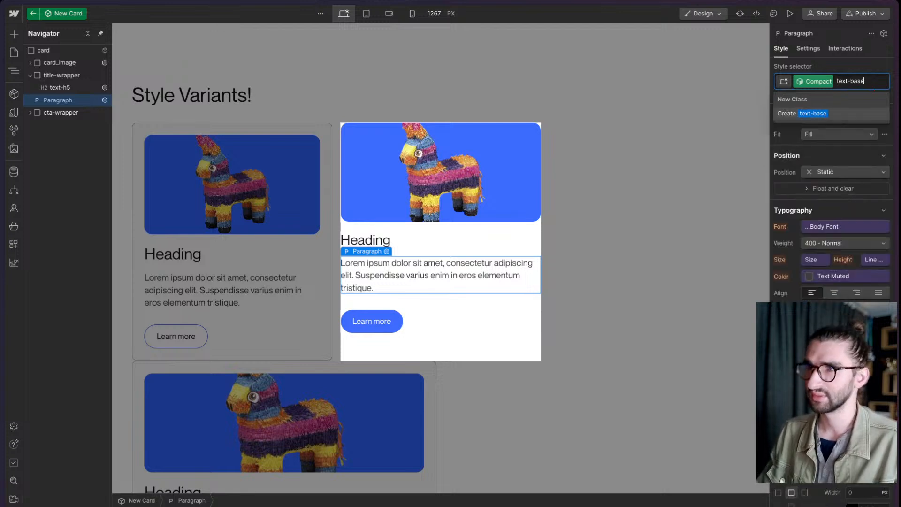
pyautogui.press('BackSpace')
pyautogui.press('BackSpace')
pyautogui.press('BackSpace')
pyautogui.press('BackSpace')
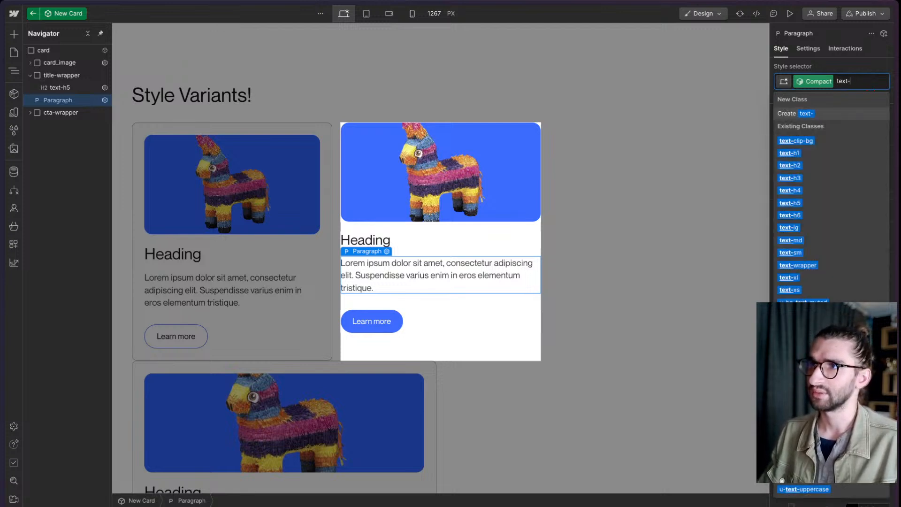
pyautogui.write('md')
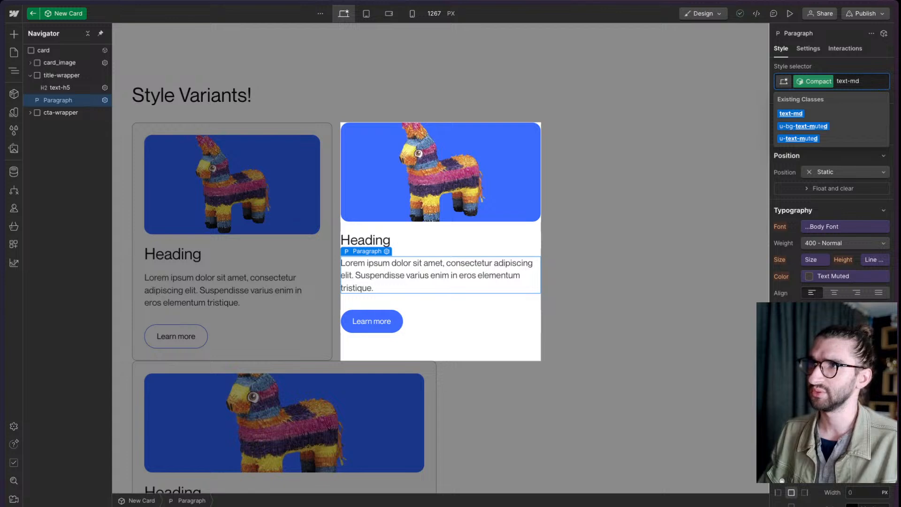
pyautogui.press('Return')
# - Assign a smaller font size variable to the Compact variant's paragraph and return to editing the page
pyautogui.click(810, 260)
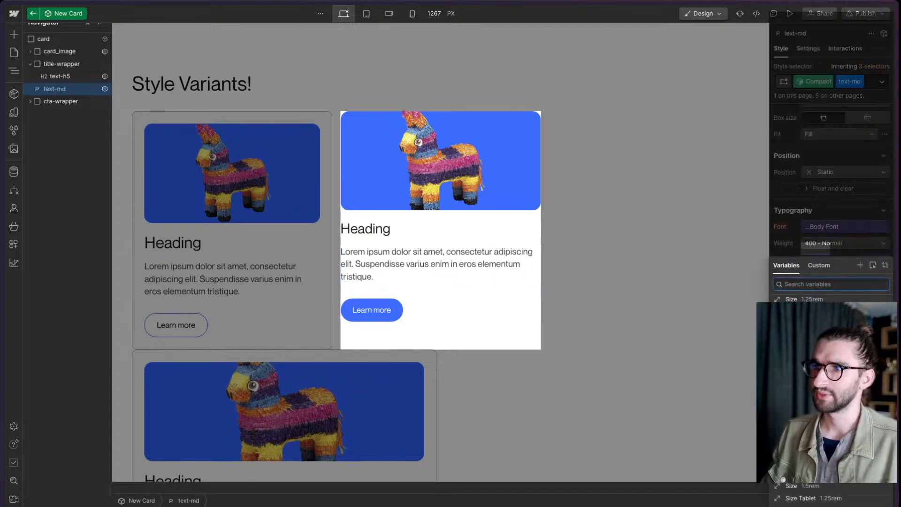
pyautogui.click(819, 350)
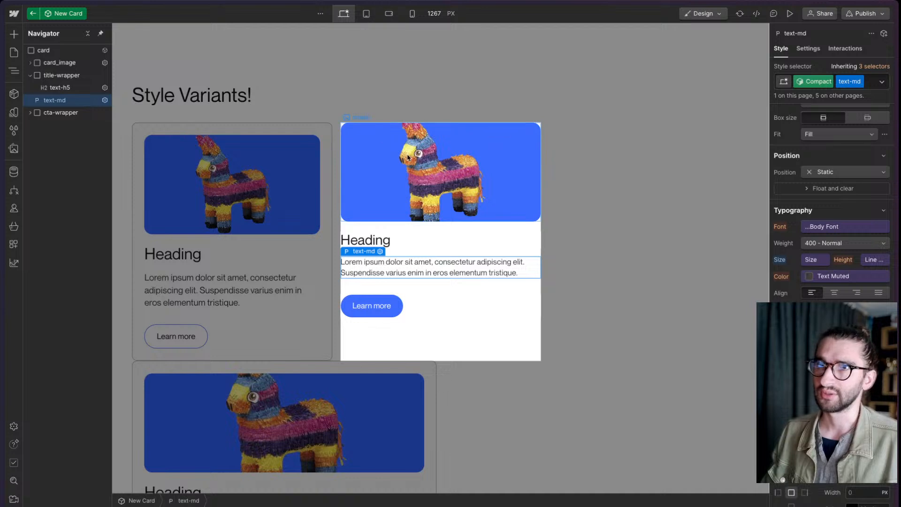
pyautogui.click(459, 115)
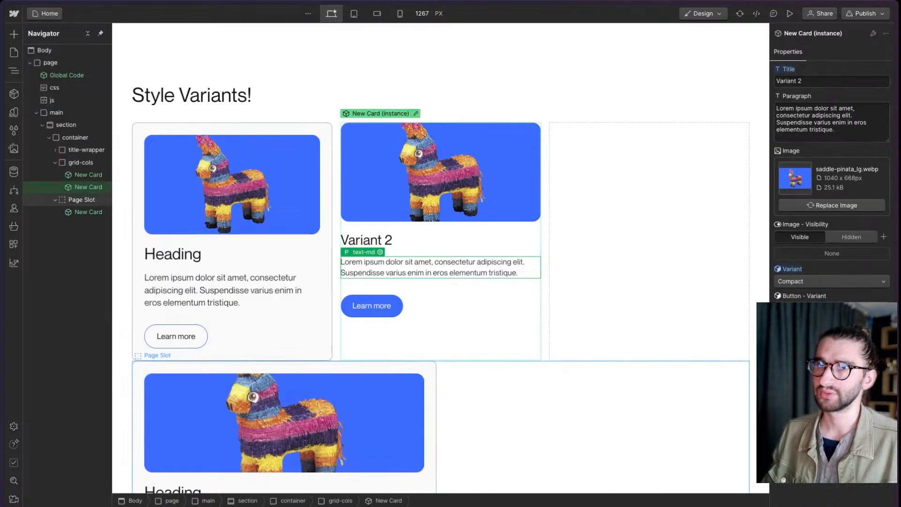
# - Compare the Base and Compact variants on the card titled Variant 2, keeping Compact selected
pyautogui.click(806, 282)
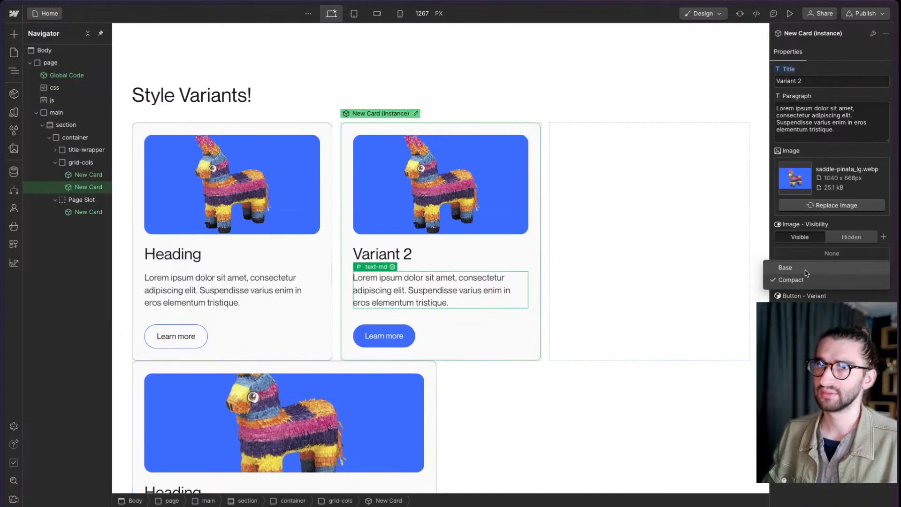
pyautogui.click(809, 281)
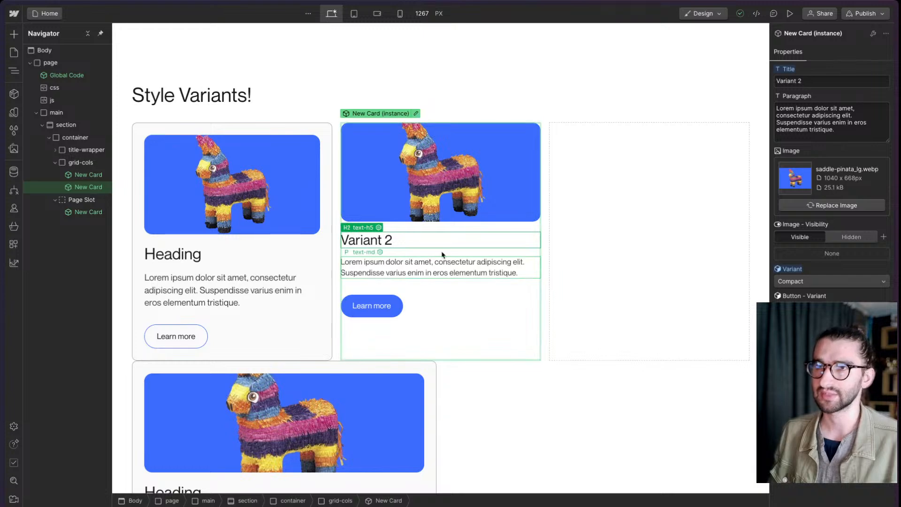
pyautogui.click(797, 281)
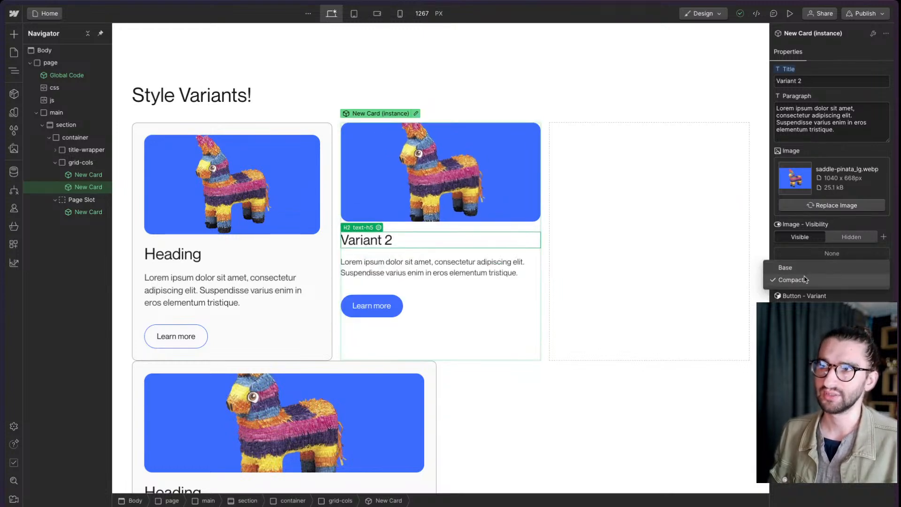
pyautogui.click(804, 279)
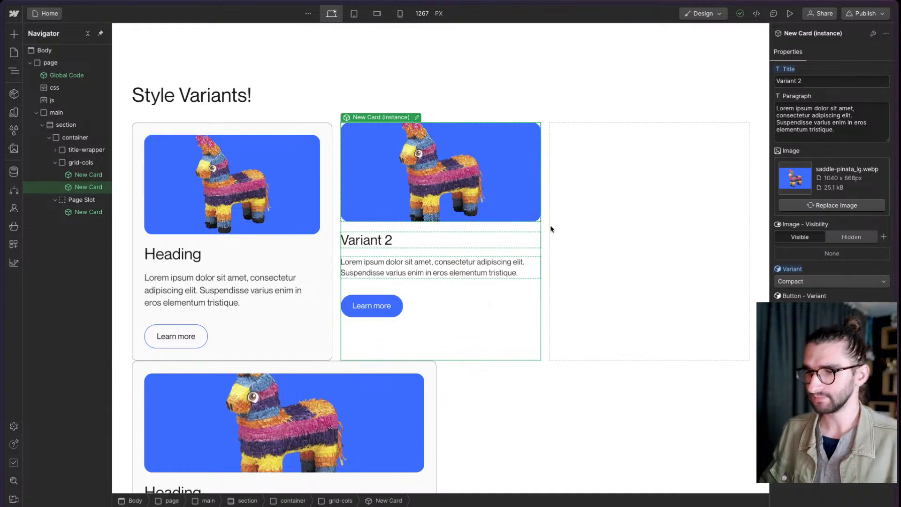
# - Duplicate the card titled Variant 2 into the third grid column and open the copy's component for editing
pyautogui.scroll(-1, 438, 306)
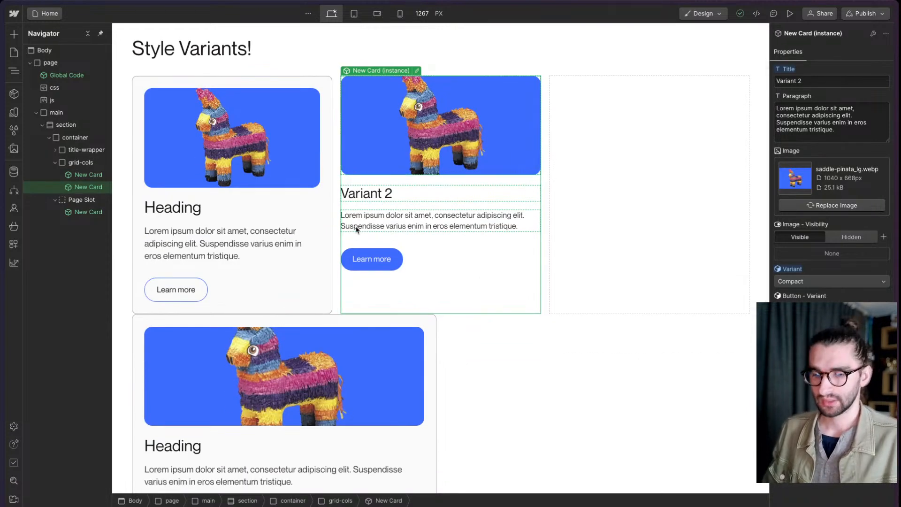
pyautogui.press('super+d')
pyautogui.click(655, 291)
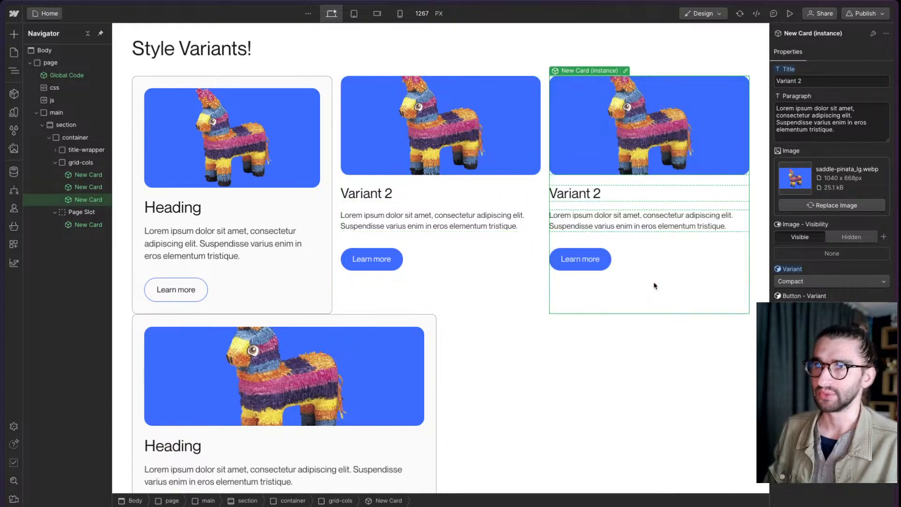
pyautogui.click(626, 70)
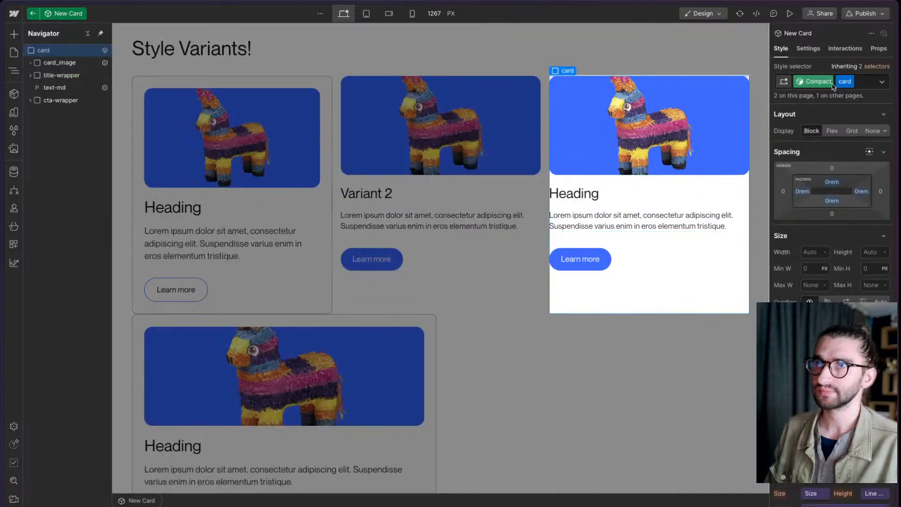
# - Add a new component variant named Horizontal to New Card
pyautogui.click(813, 81)
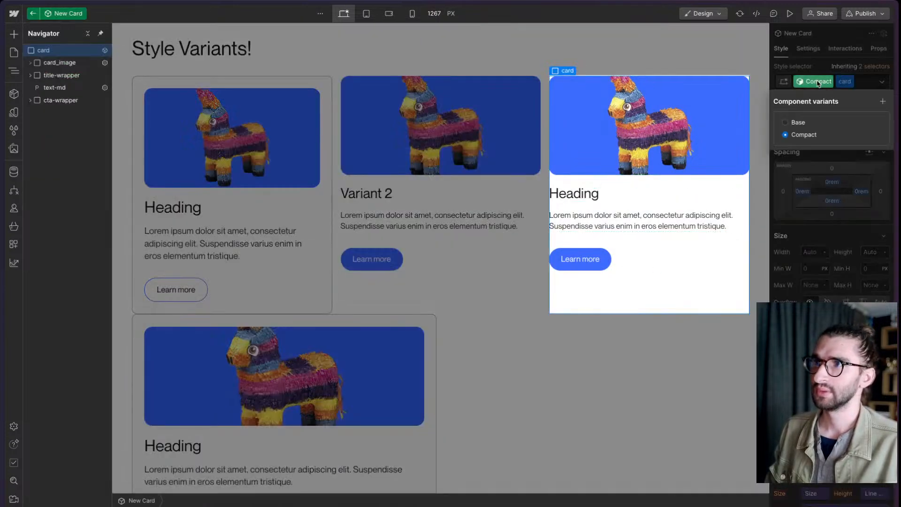
pyautogui.click(884, 102)
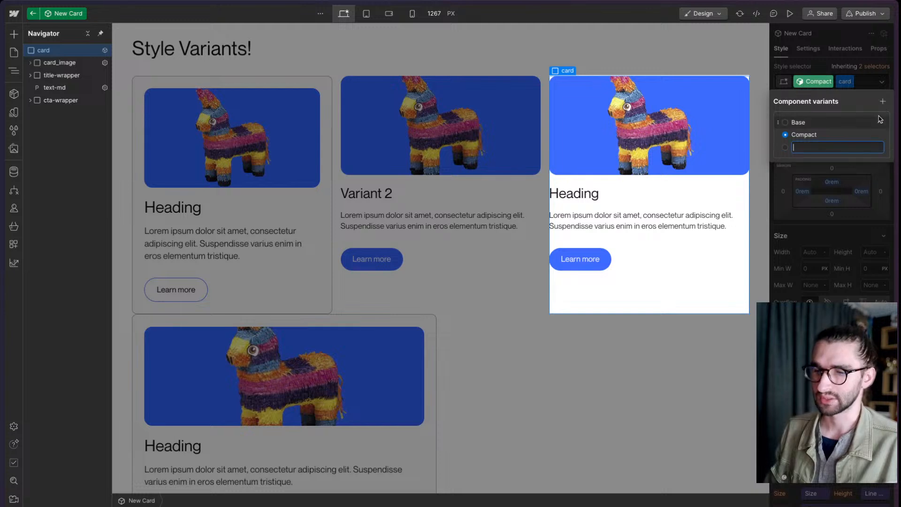
pyautogui.write('Horizontal')
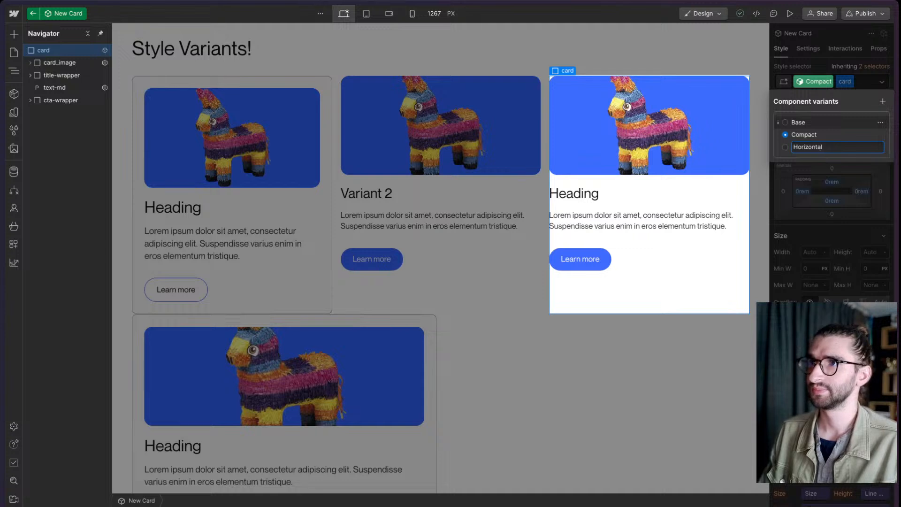
pyautogui.press('Return')
pyautogui.click(820, 68)
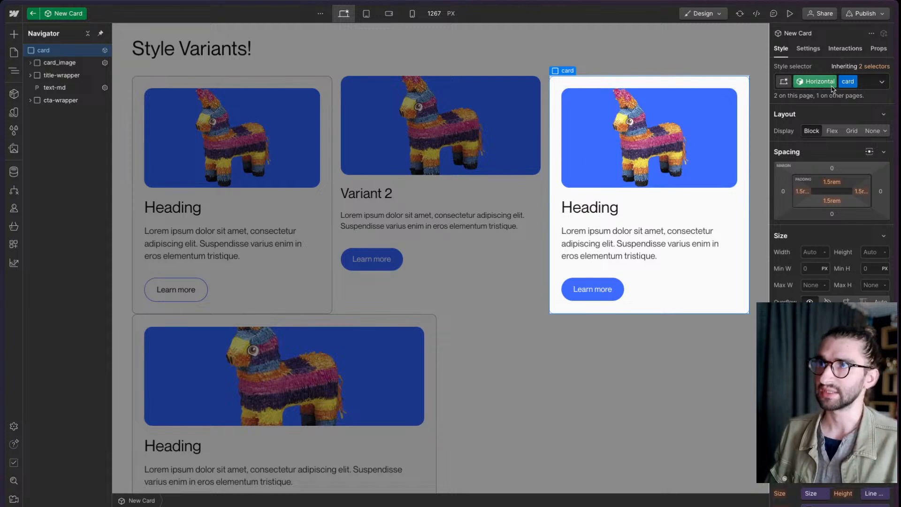
# - Delete the new Horizontal variant from the New Card component
pyautogui.click(816, 85)
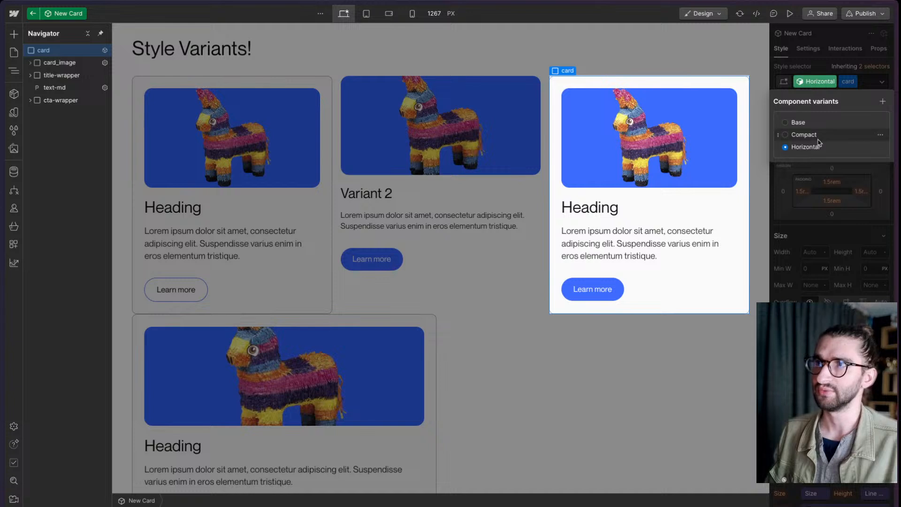
pyautogui.click(880, 135)
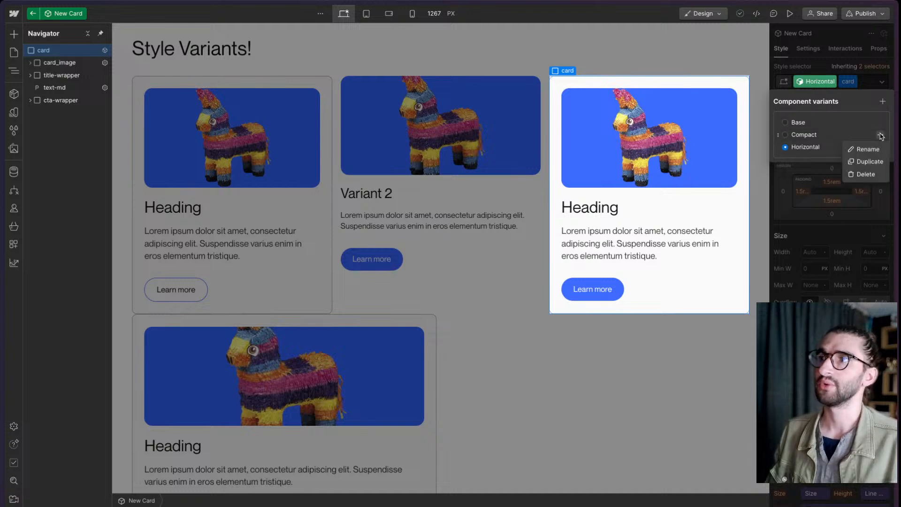
pyautogui.click(882, 136)
pyautogui.click(881, 136)
pyautogui.click(881, 136)
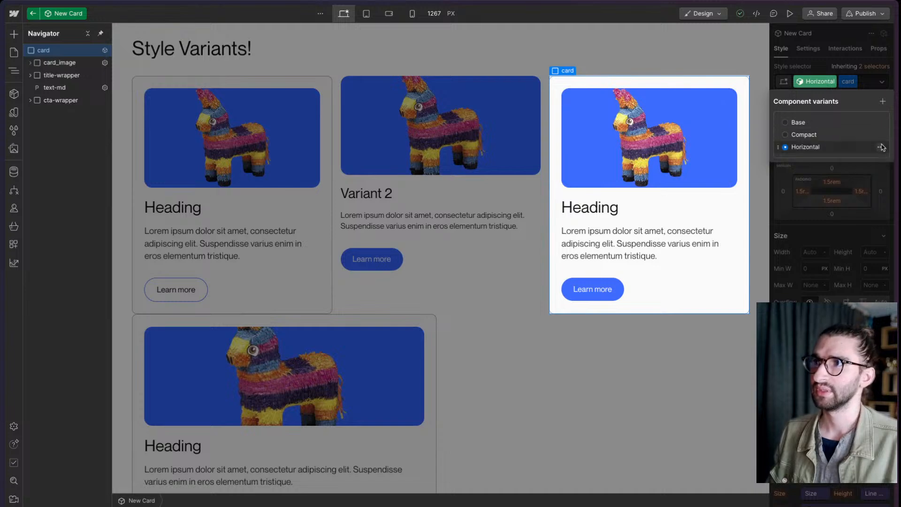
pyautogui.click(881, 147)
pyautogui.click(861, 187)
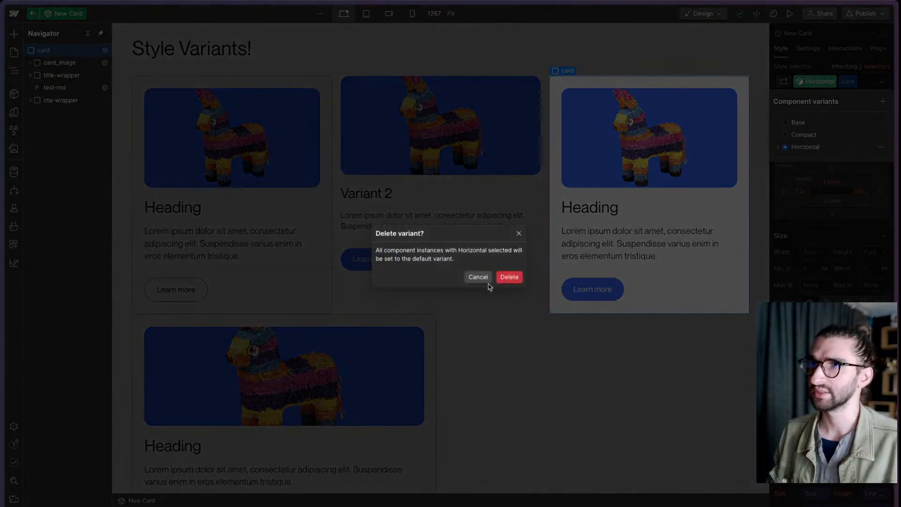
pyautogui.click(509, 278)
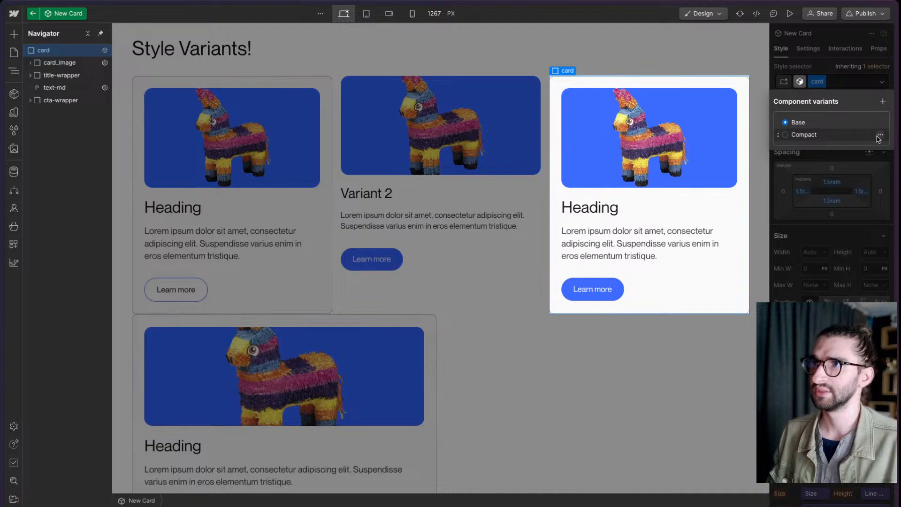
# - Duplicate the Compact variant and name the copy Horizontal
pyautogui.click(880, 136)
pyautogui.click(859, 161)
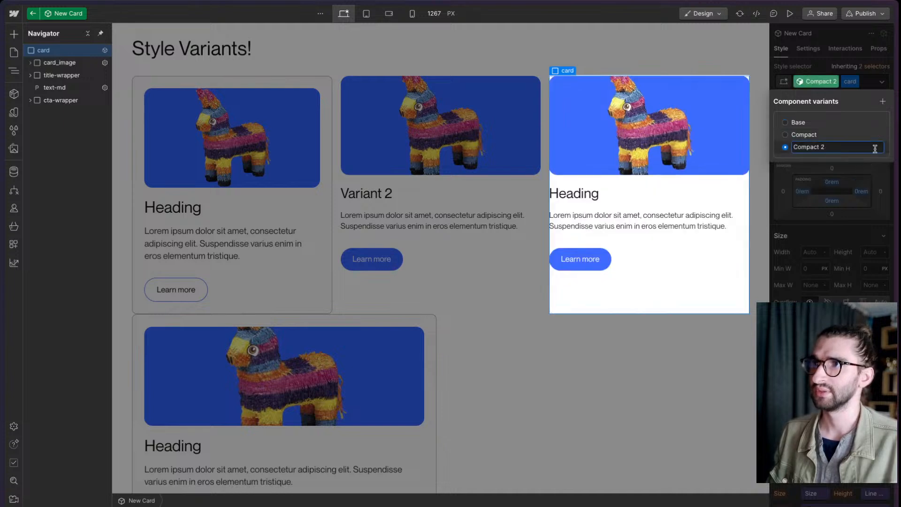
pyautogui.hotkey('ctrl', 'a')
pyautogui.press('BackSpace')
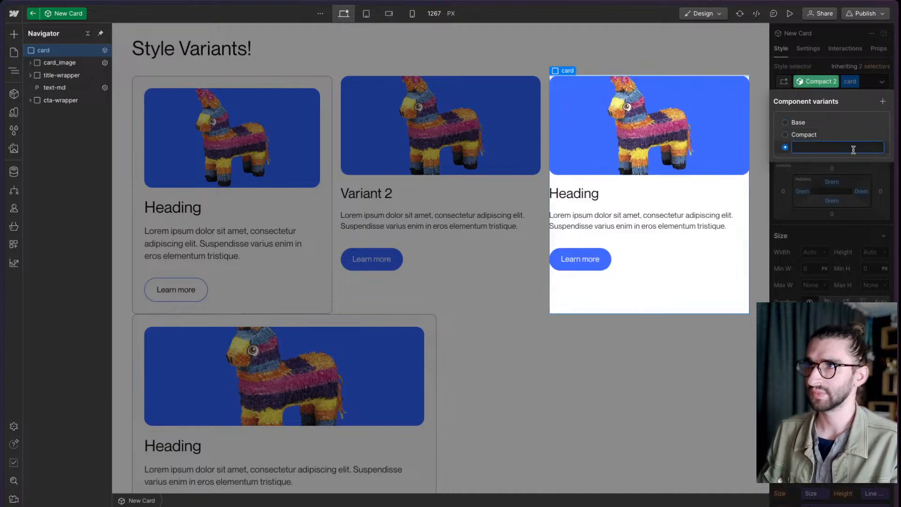
pyautogui.write('H')
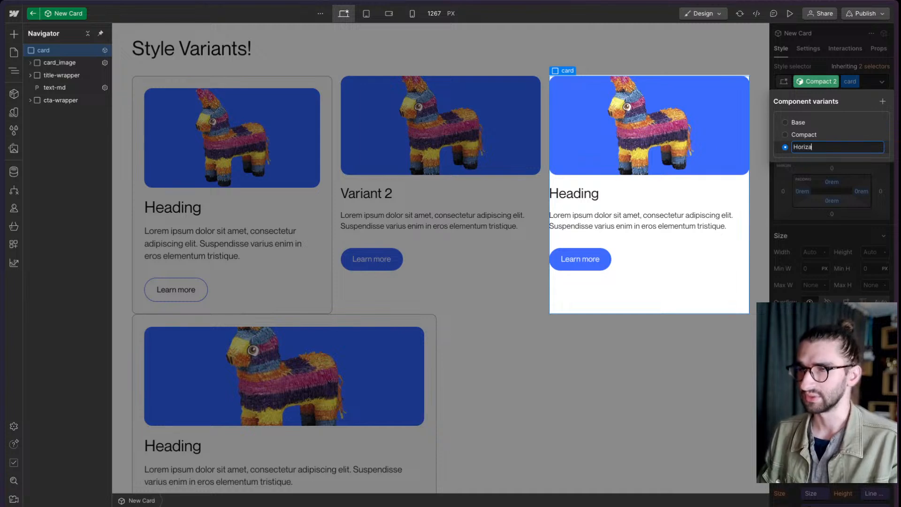
pyautogui.write('orizontal')
pyautogui.press('Return')
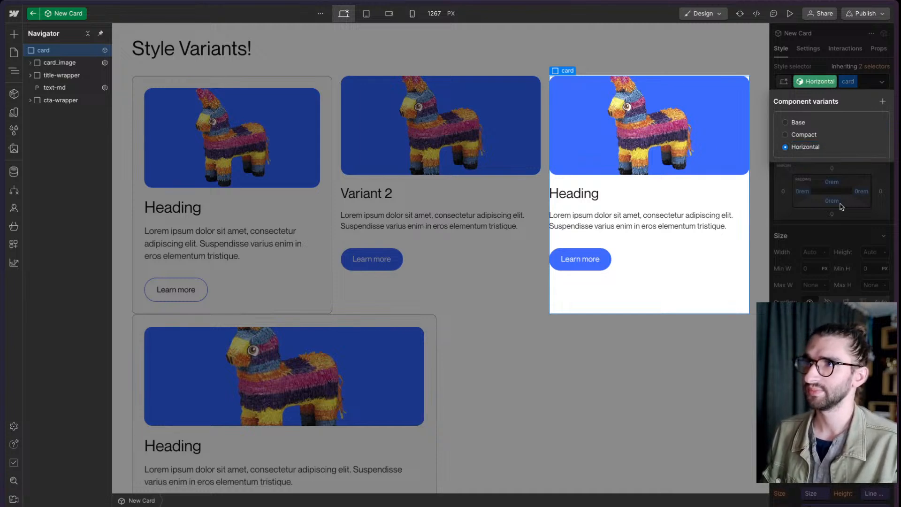
# - Try a Flex layout on the Horizontal variant's card element, switch back to Block and reset the display override
pyautogui.click(830, 131)
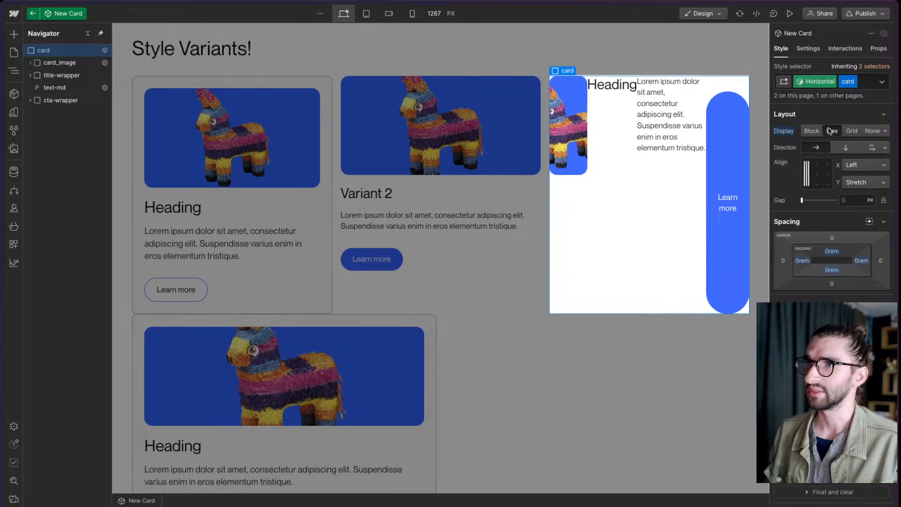
pyautogui.click(816, 134)
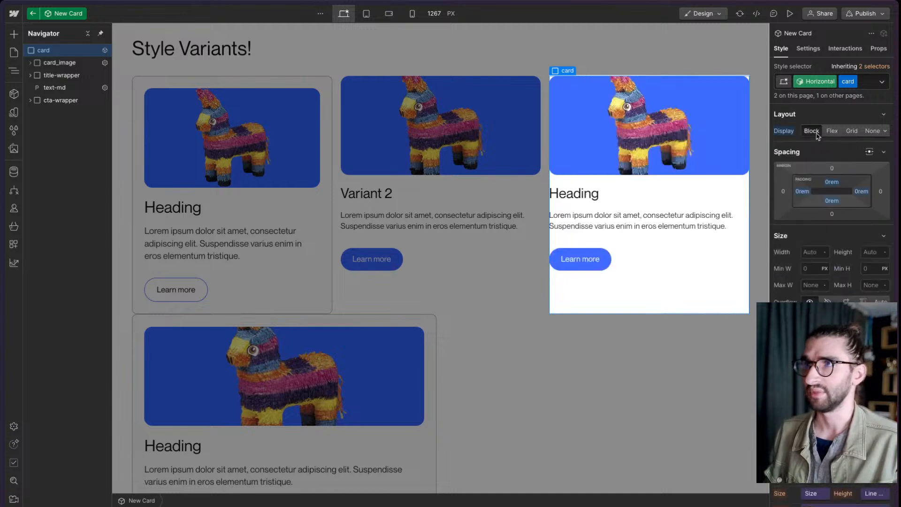
pyautogui.keyDown('alt'); pyautogui.click(784, 131); pyautogui.keyUp('alt')
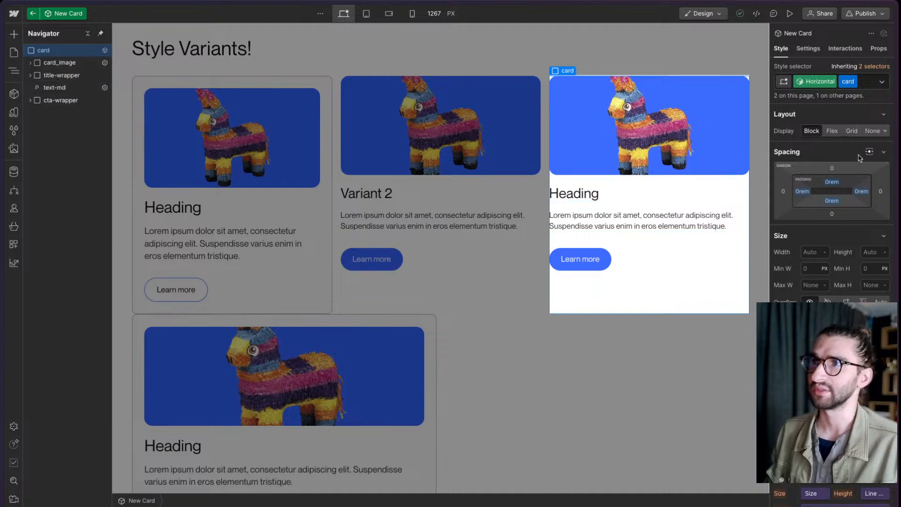
# - Set the Horizontal variant's card to a Grid layout and make card_image span three rows
pyautogui.click(851, 131)
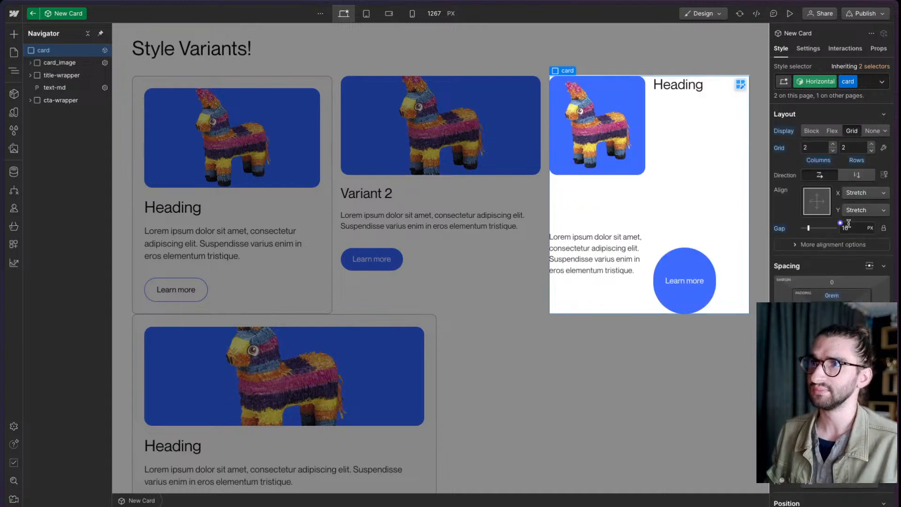
pyautogui.click(55, 63)
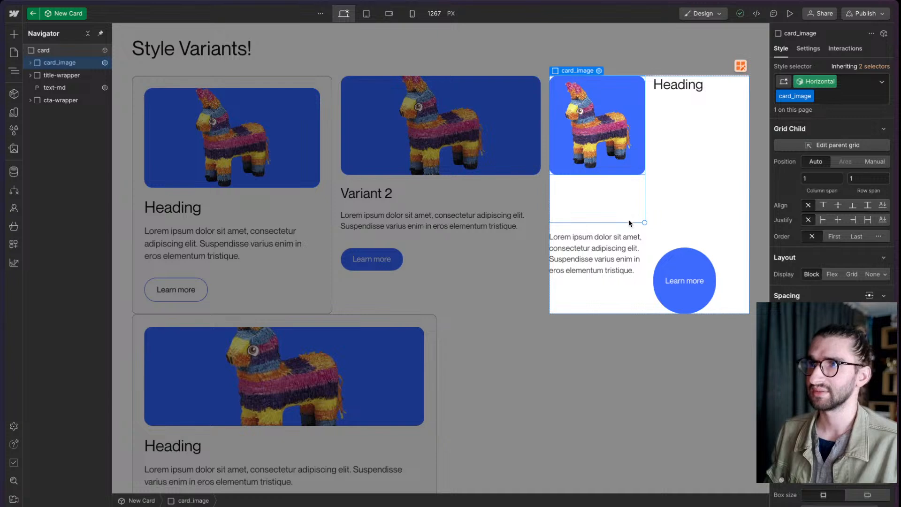
pyautogui.moveTo(628, 222); pyautogui.dragTo(629, 257)
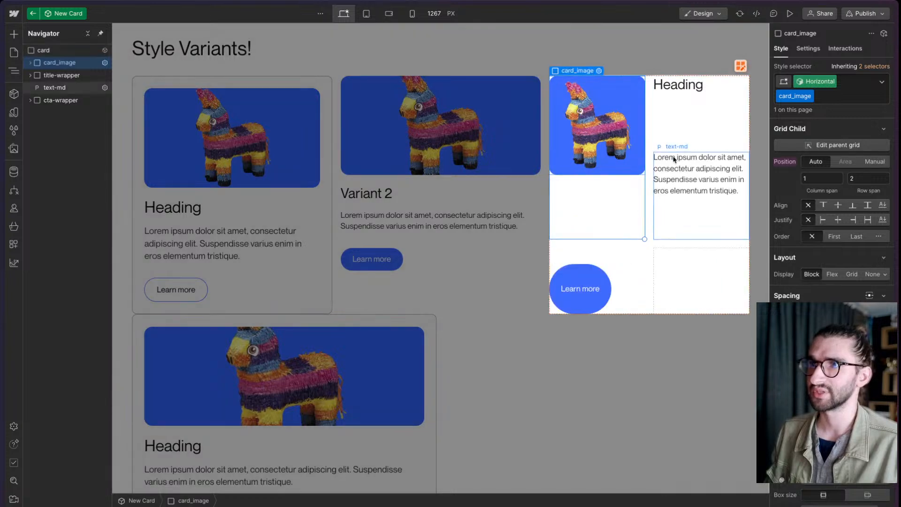
pyautogui.click(60, 87)
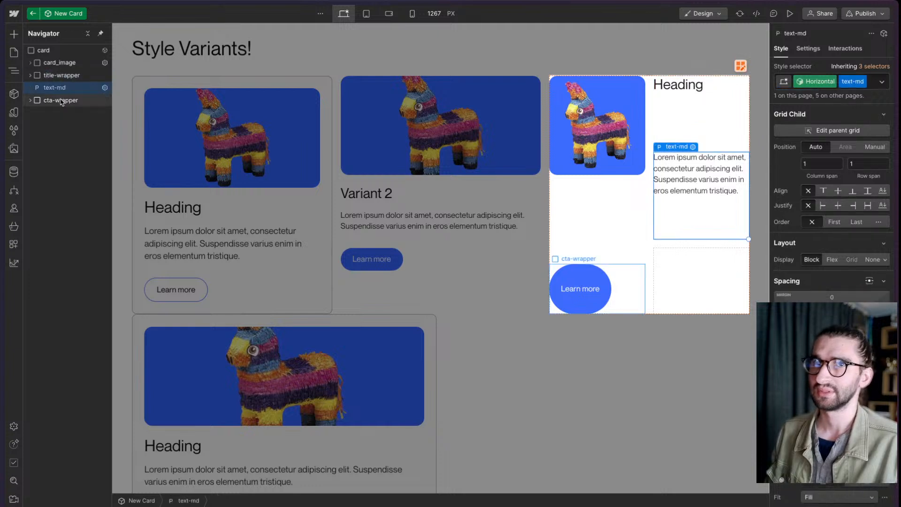
pyautogui.click(57, 63)
pyautogui.moveTo(644, 239); pyautogui.dragTo(634, 282)
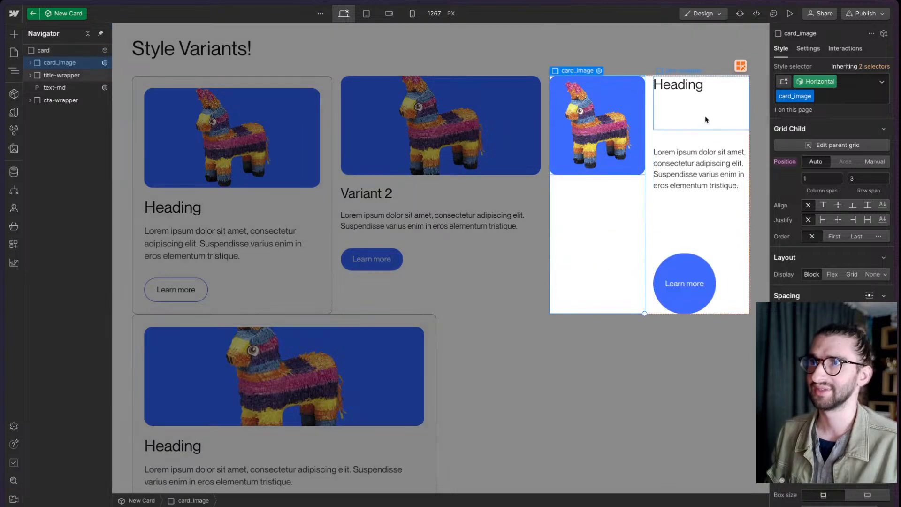
# - Examine the grid placement of title-wrapper, text-md and card_image, and look over the paragraph's element settings
pyautogui.click(75, 76)
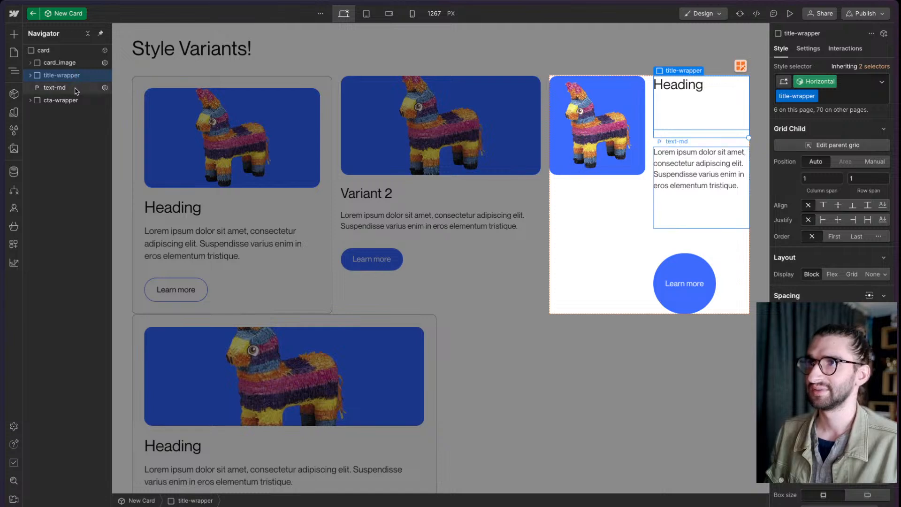
pyautogui.click(75, 88)
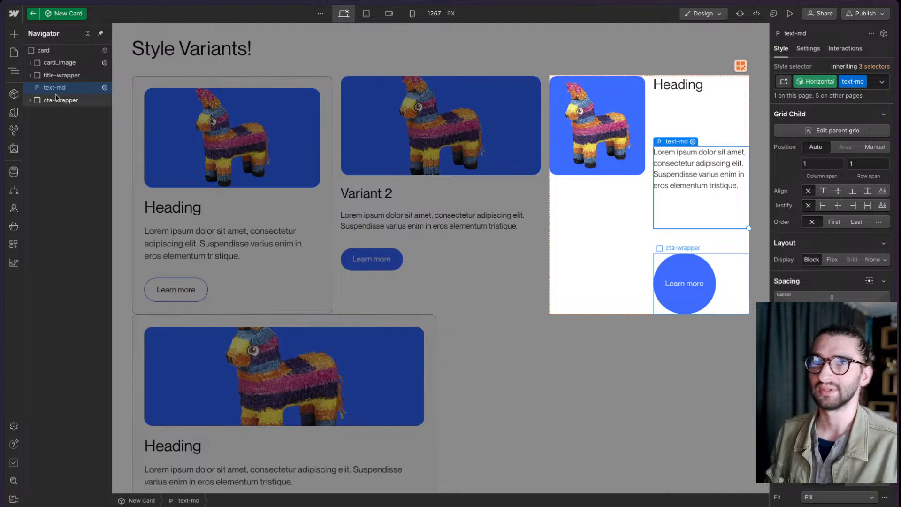
pyautogui.click(60, 63)
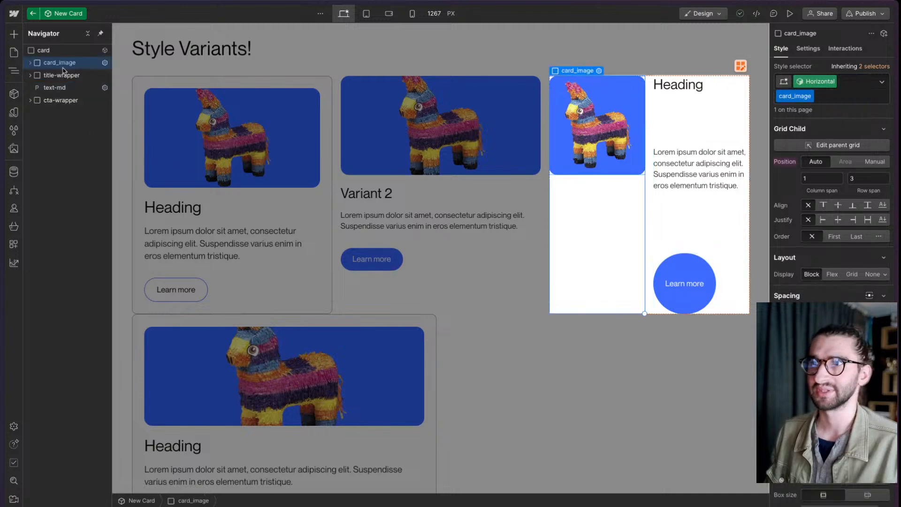
pyautogui.click(66, 86)
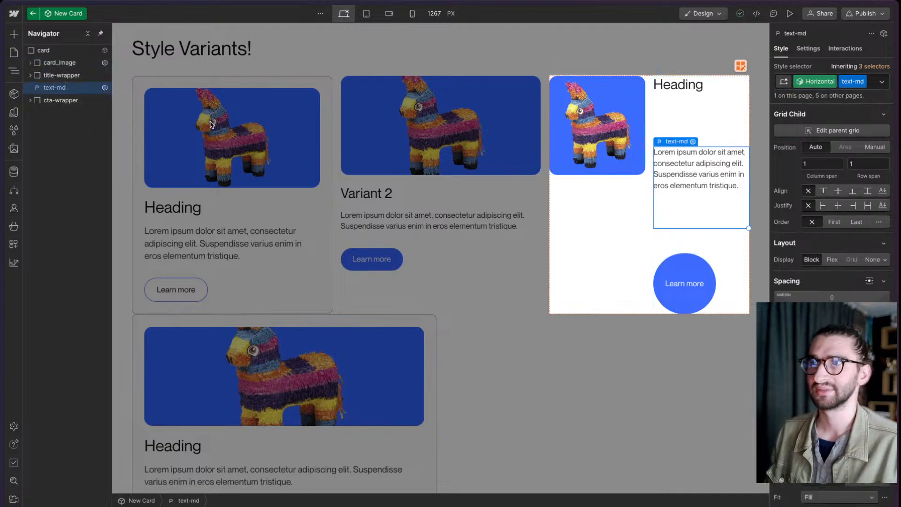
pyautogui.doubleClick(717, 185)
pyautogui.click(717, 184)
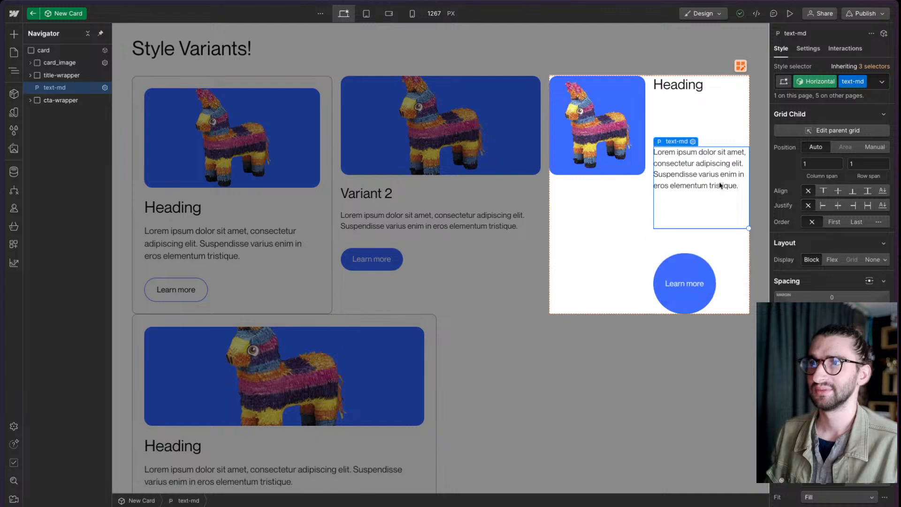
pyautogui.click(809, 49)
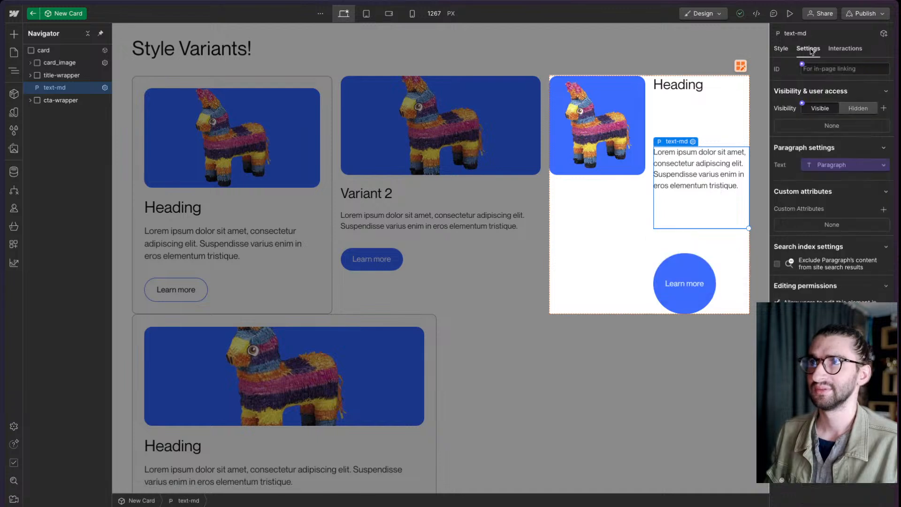
pyautogui.click(786, 51)
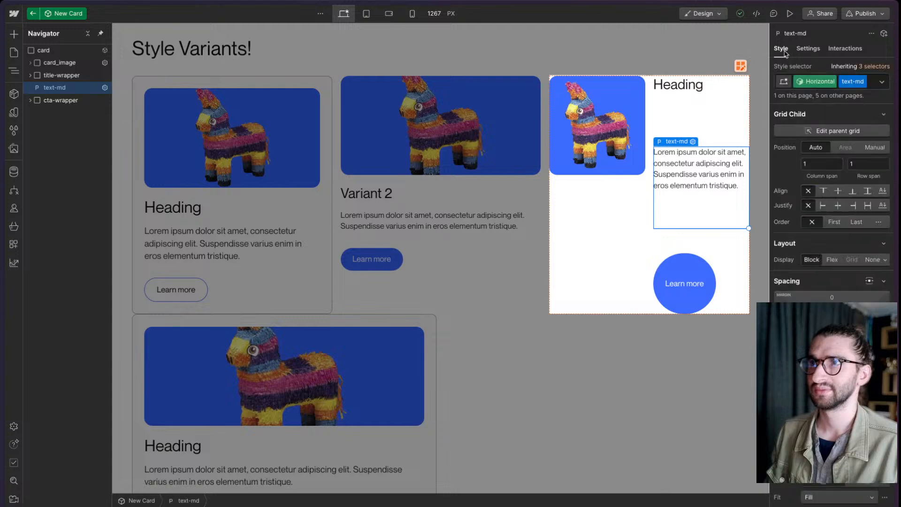
# - Try a 0 px grid gap on the Horizontal variant's card element and undo it
pyautogui.click(676, 243)
pyautogui.click(853, 247)
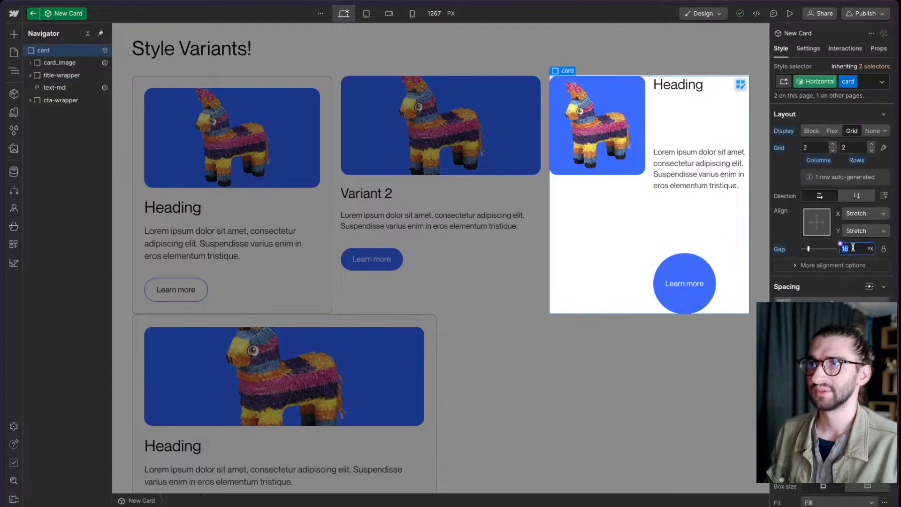
pyautogui.press('Return')
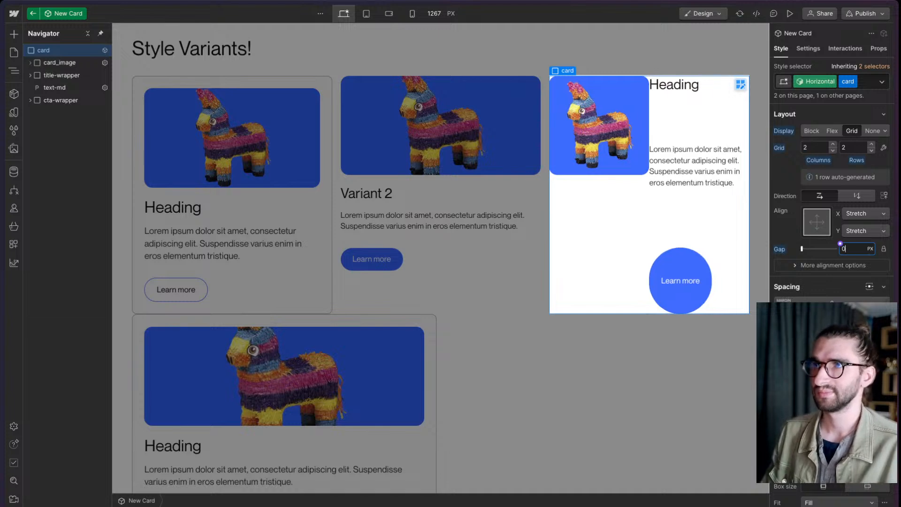
pyautogui.hotkey('ctrl', 'z')
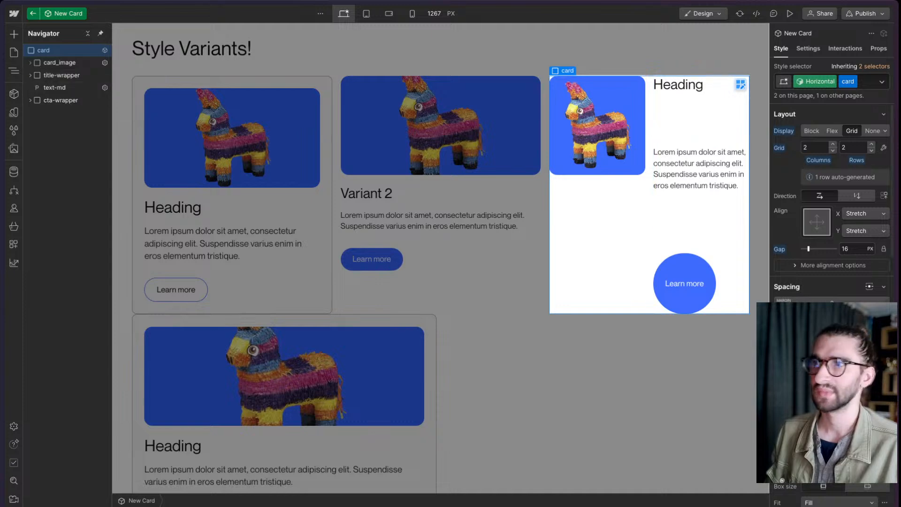
# - Align the card grid's rows to the start and leave the New Card component for the Home page
pyautogui.click(831, 267)
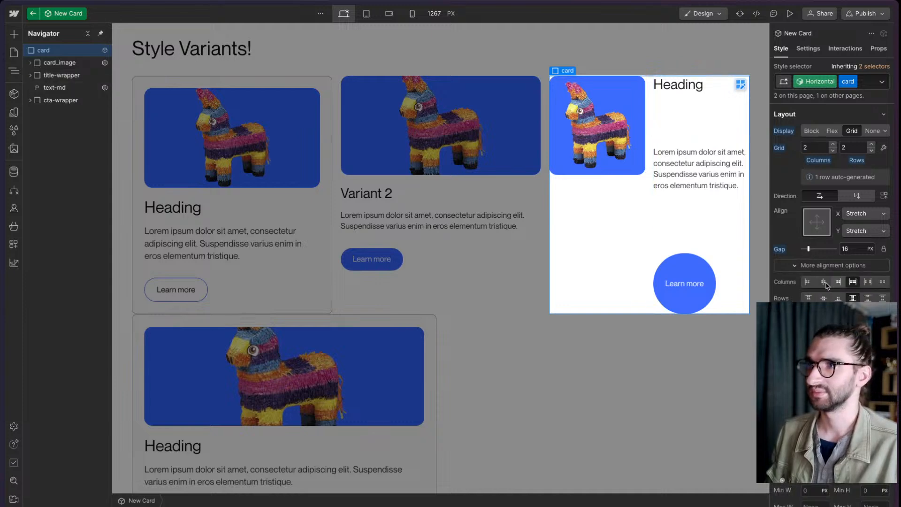
pyautogui.click(808, 298)
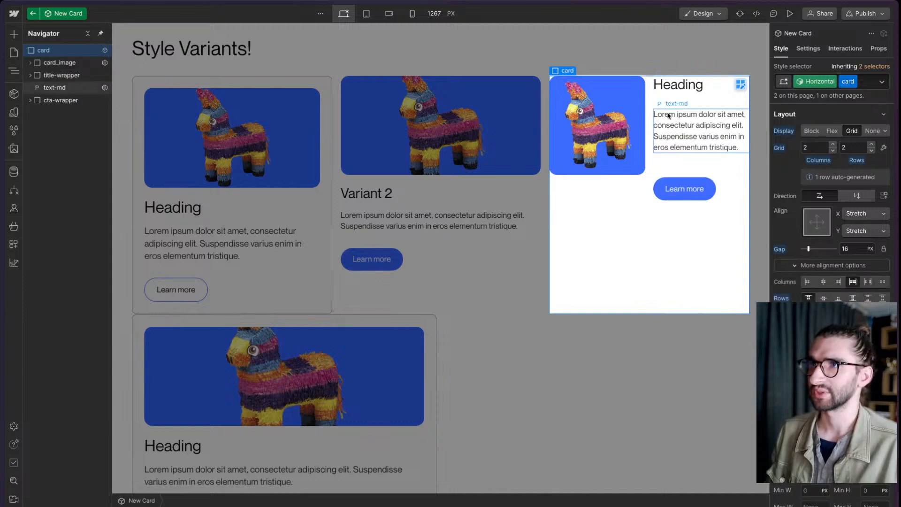
pyautogui.click(640, 64)
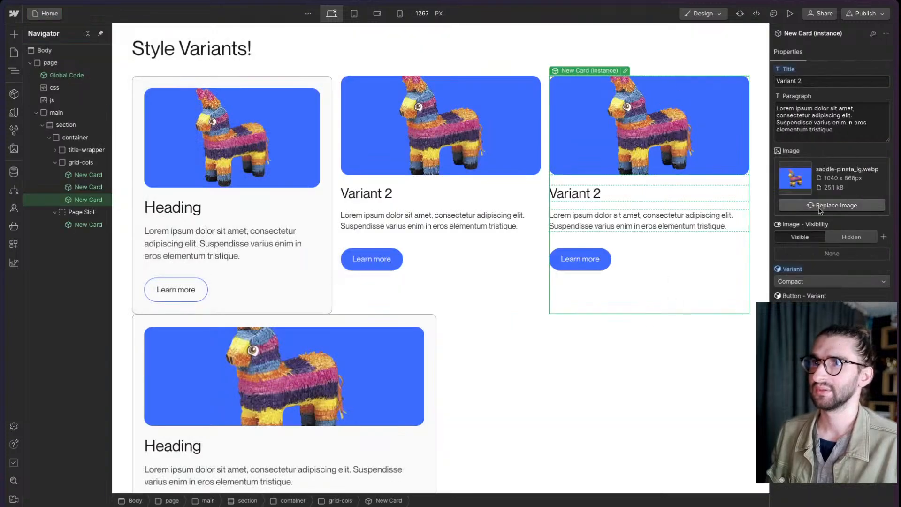
# - Switch the third New Card instance in grid-cols to the Horizontal variant
pyautogui.click(809, 281)
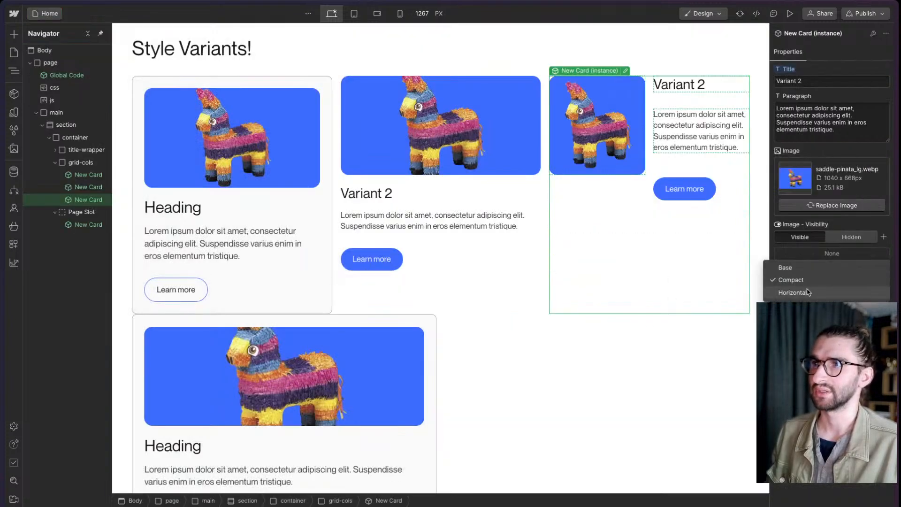
pyautogui.click(798, 291)
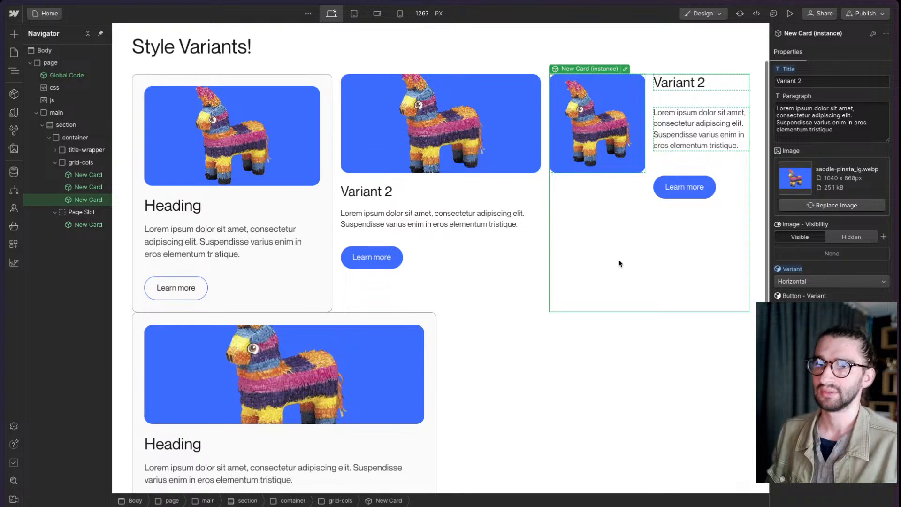
# - Set the New Card instance in the Page Slot to the Horizontal variant and duplicate it
pyautogui.scroll(-2, 619, 225)
pyautogui.click(388, 321)
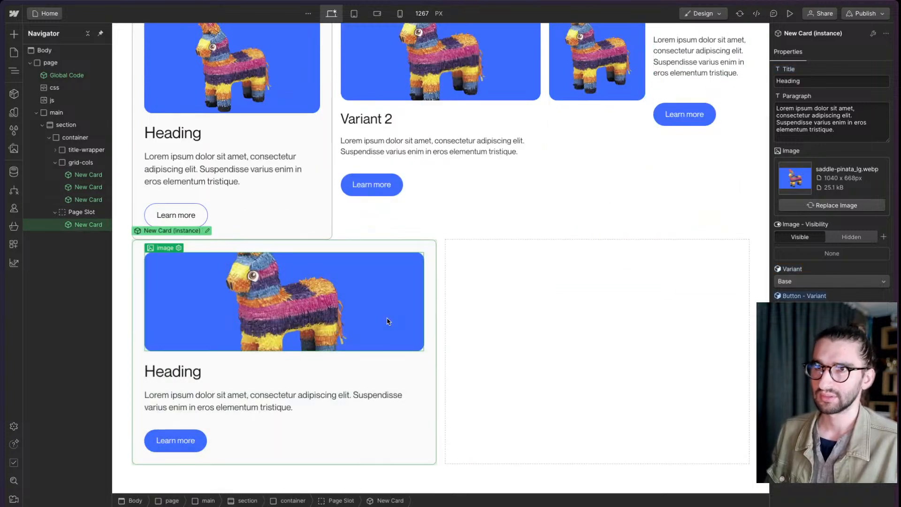
pyautogui.click(831, 281)
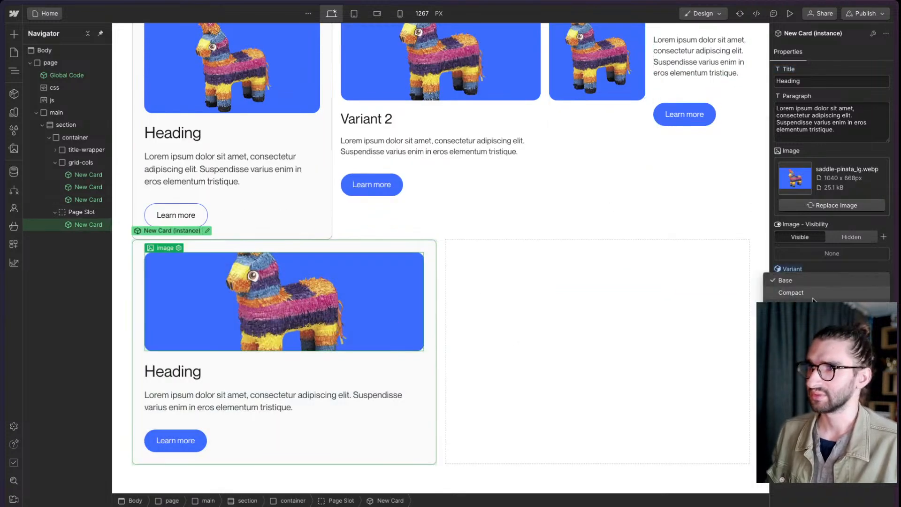
pyautogui.click(798, 291)
pyautogui.click(417, 391)
pyautogui.press('super+d')
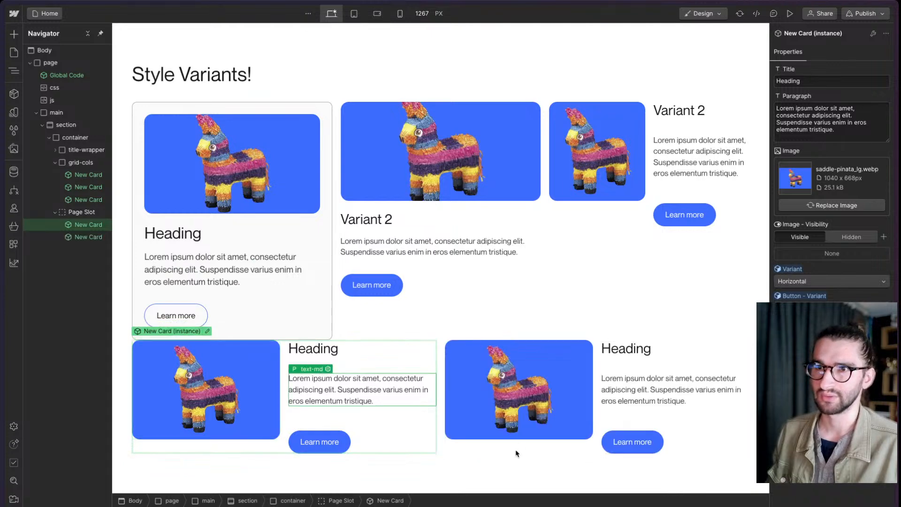
# - Return the third New Card instance in grid-cols to the Compact variant
pyautogui.click(689, 196)
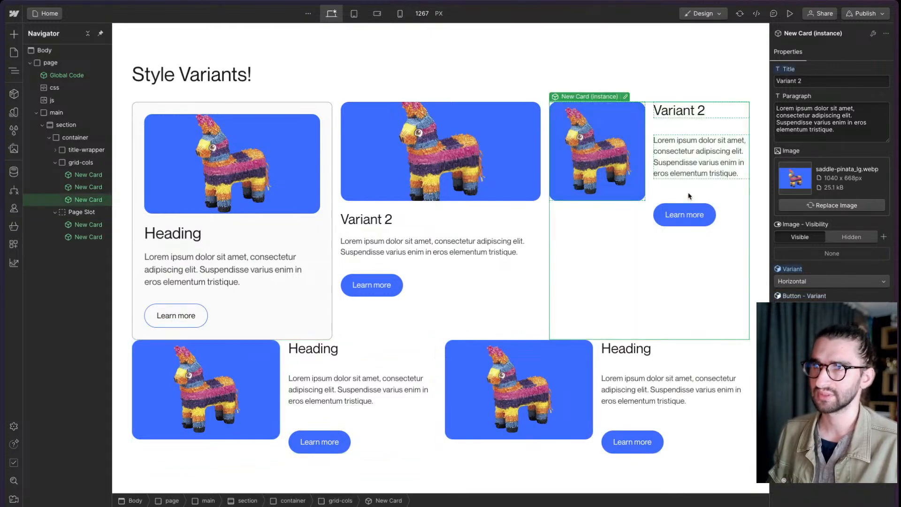
pyautogui.click(830, 281)
pyautogui.click(821, 267)
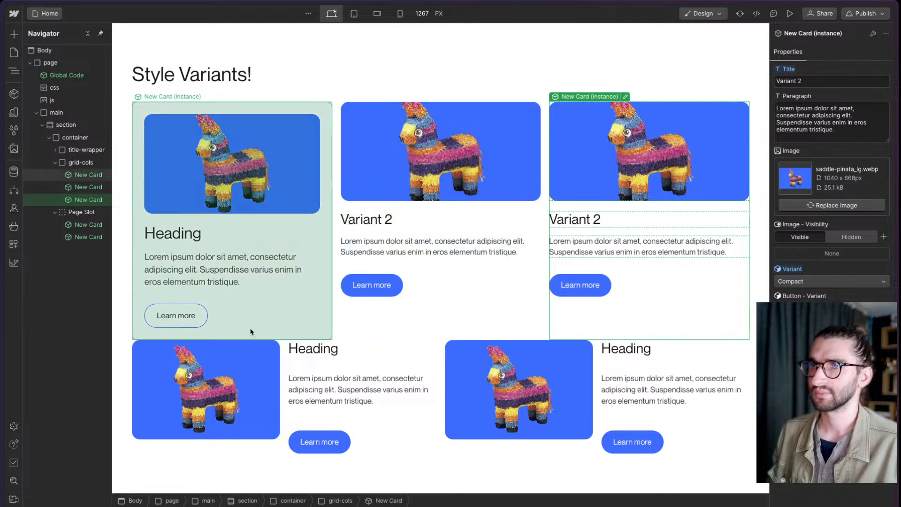
# - Insert a Spacer component in the container between grid-cols and the Page Slot
pyautogui.click(55, 162)
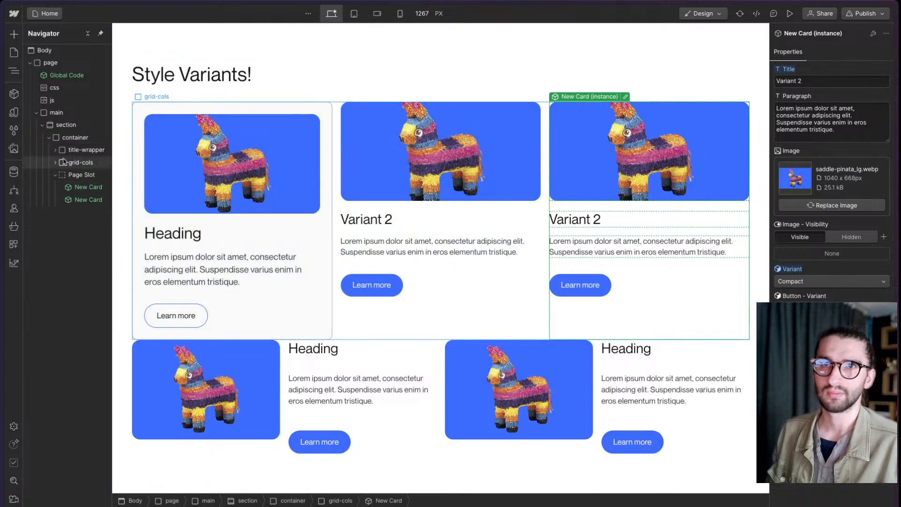
pyautogui.click(74, 138)
pyautogui.hotkey('ctrl', 'k')
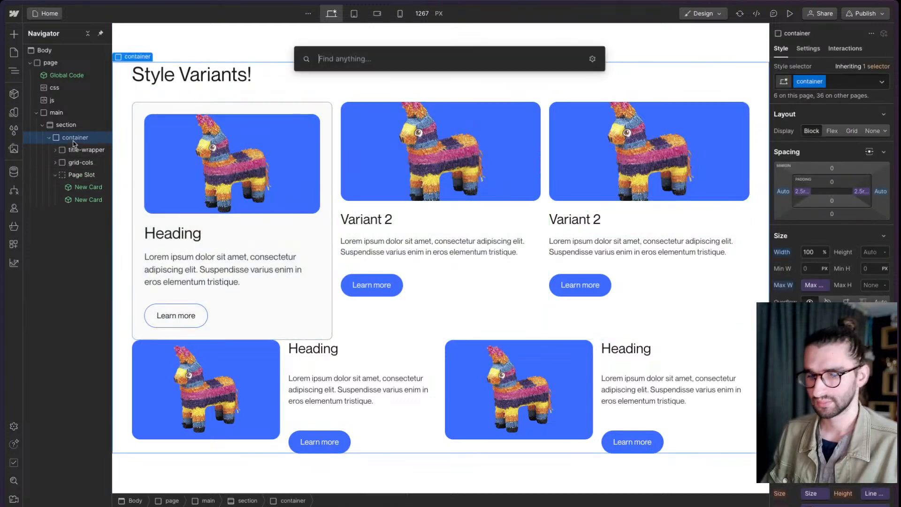
pyautogui.write('spa')
pyautogui.press('Return')
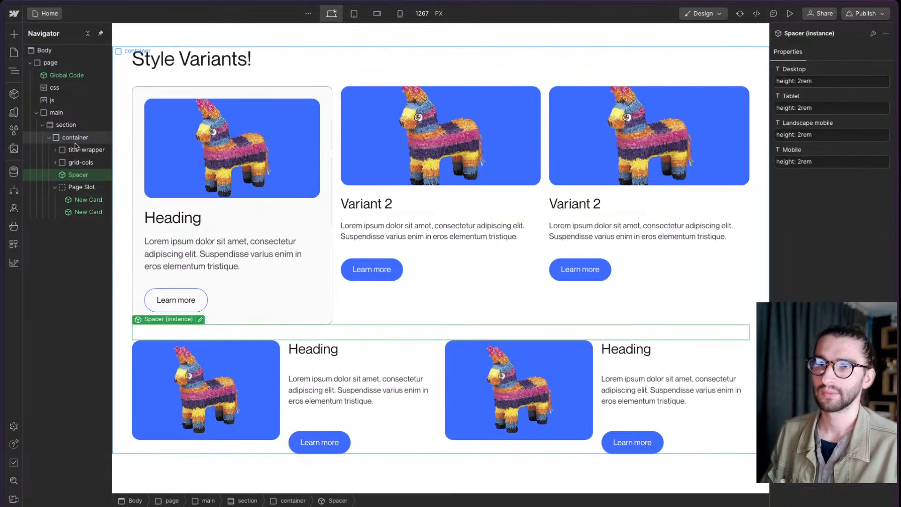
pyautogui.click(800, 82)
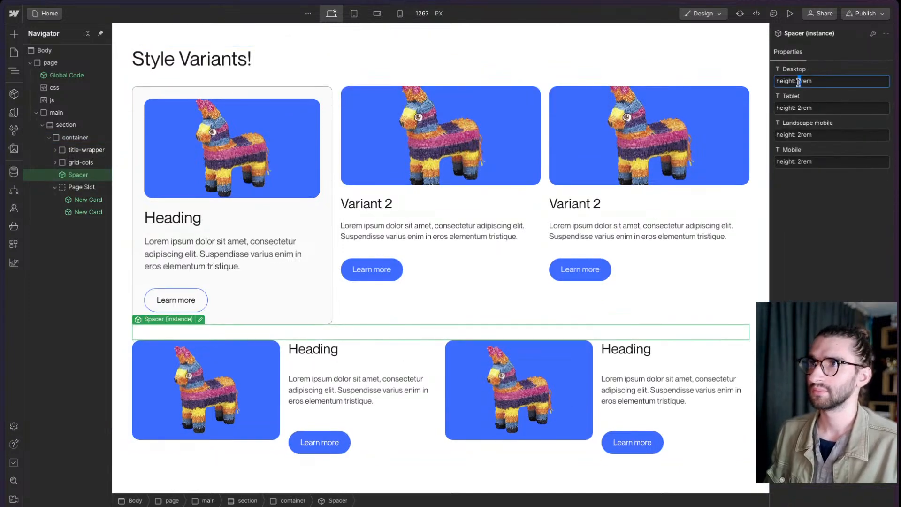
pyautogui.write('4')
pyautogui.press('Return')
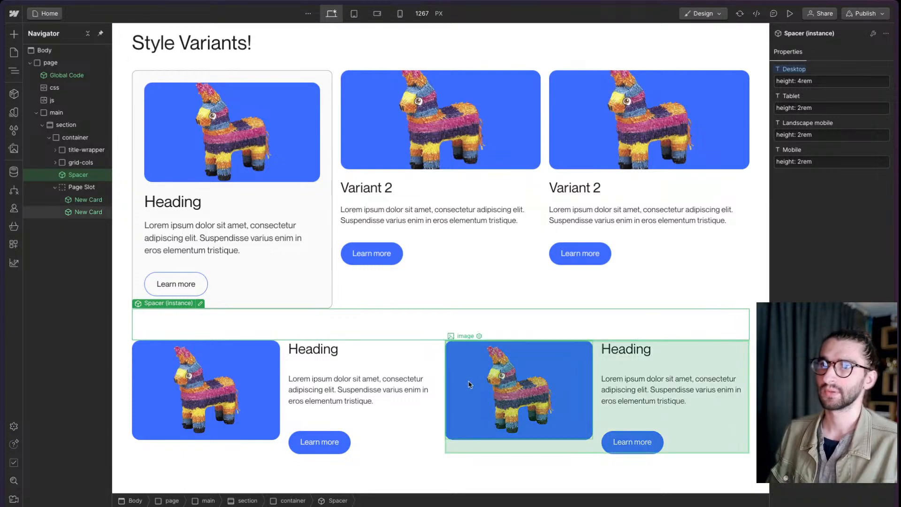
pyautogui.click(440, 432)
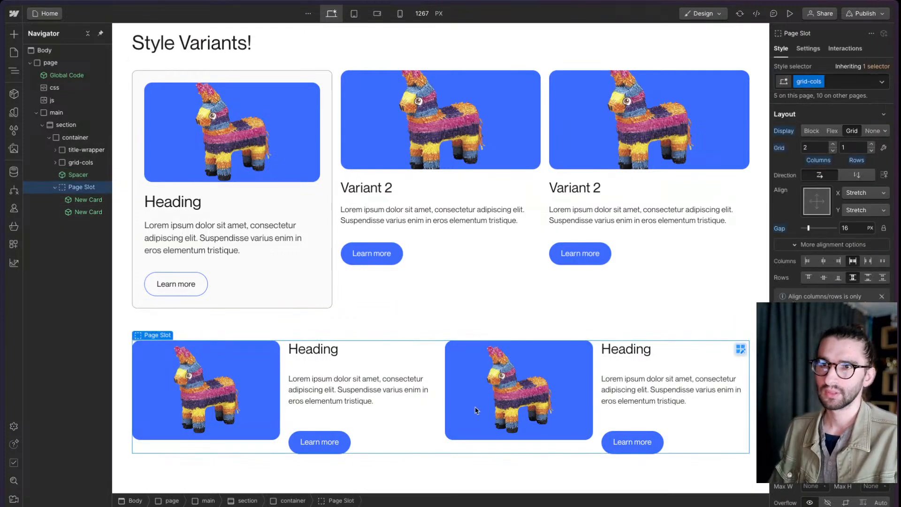
# - Publish the site to the component-variants-test.webflow.io staging domain and open the published page in the browser
pyautogui.click(864, 13)
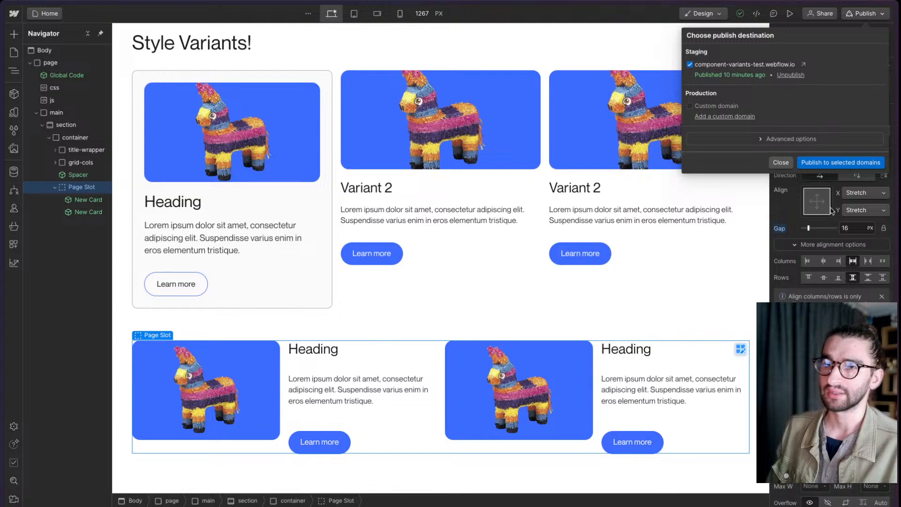
pyautogui.click(842, 164)
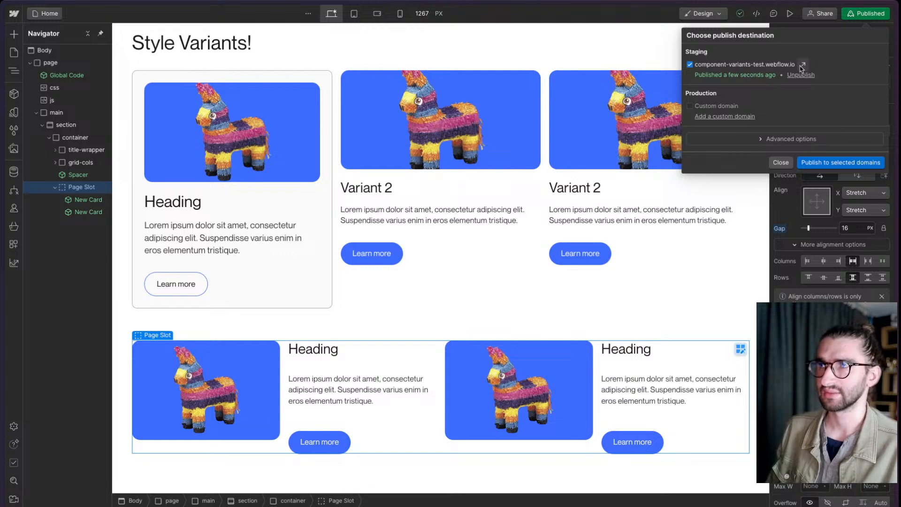
pyautogui.moveTo(32, 241)
pyautogui.click(42, 265)
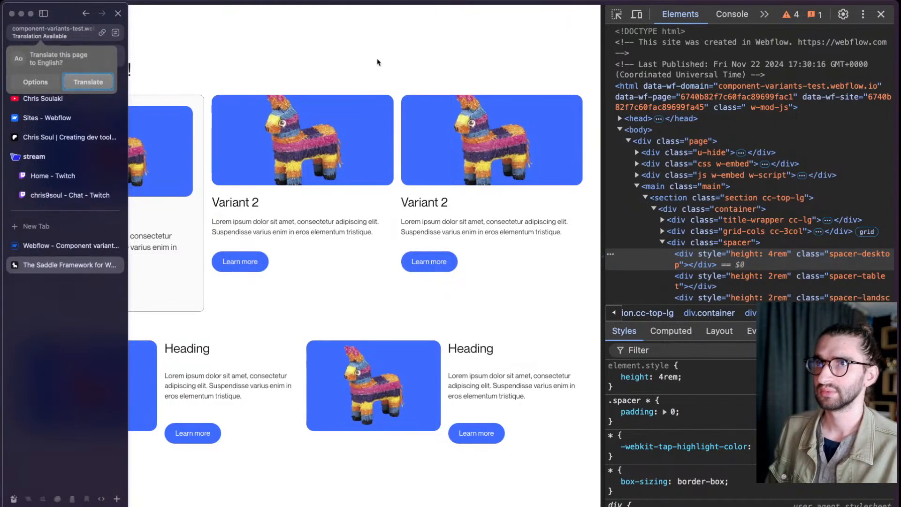
# - Inspect the second Horizontal card on the live page and examine its variant grid rules and base card styles
pyautogui.tripleClick(378, 61)
pyautogui.click(616, 14)
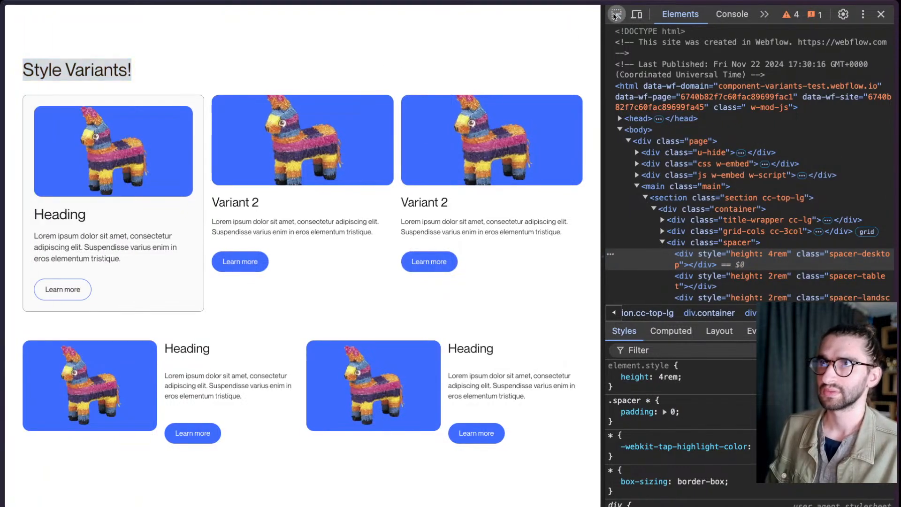
pyautogui.click(456, 362)
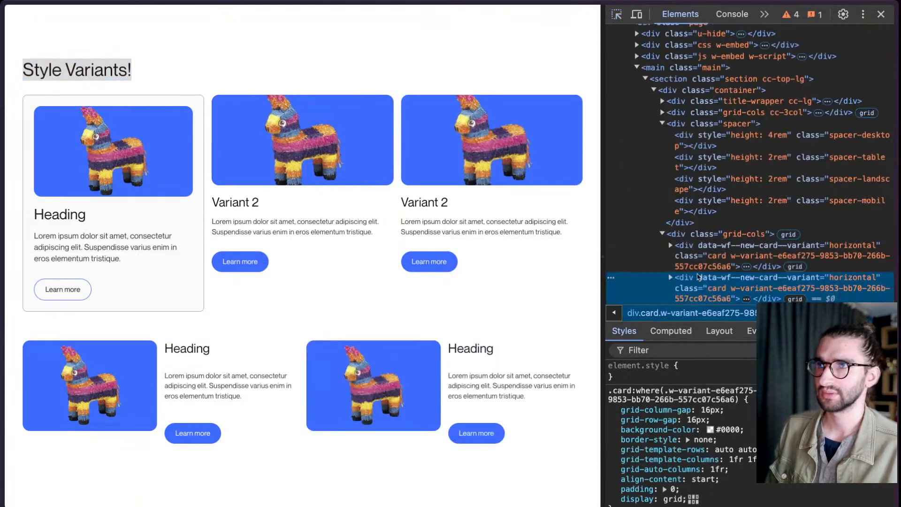
pyautogui.scroll(-3, 669, 218)
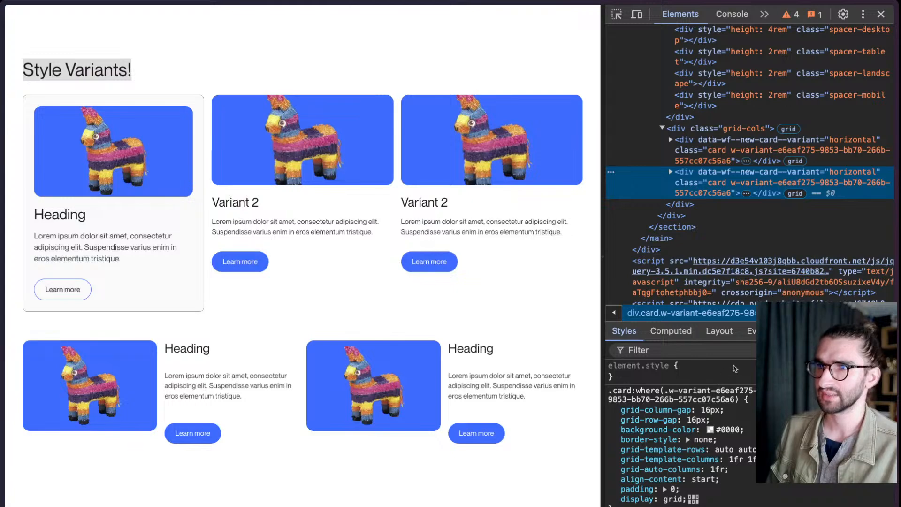
pyautogui.scroll(-1, 736, 411)
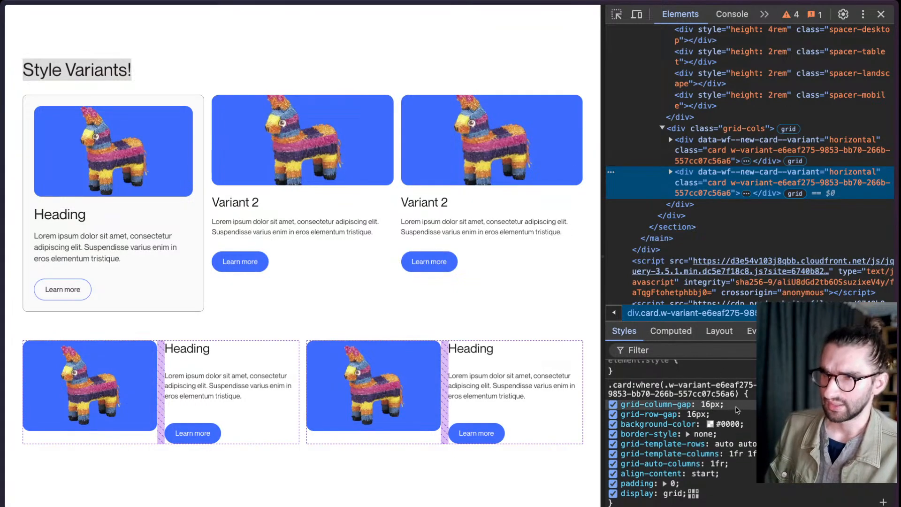
pyautogui.scroll(-1, 736, 410)
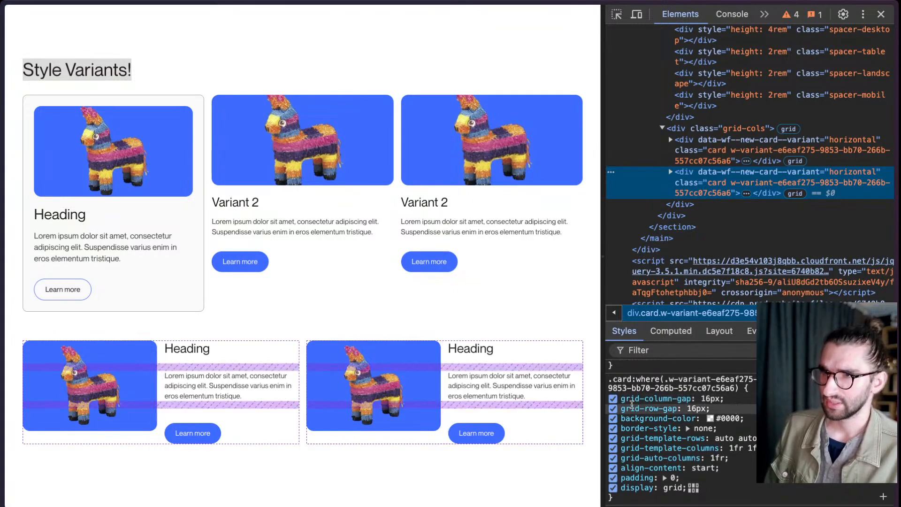
pyautogui.moveTo(638, 410)
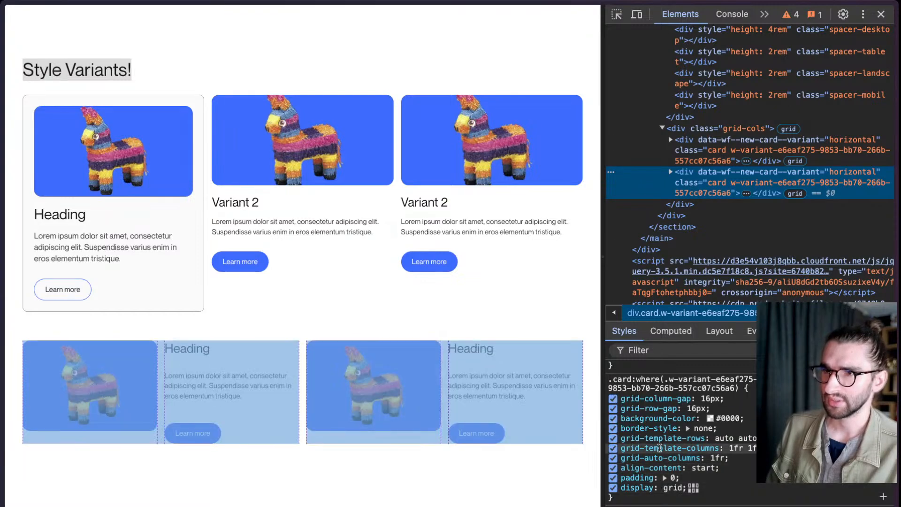
pyautogui.scroll(-3, 655, 422)
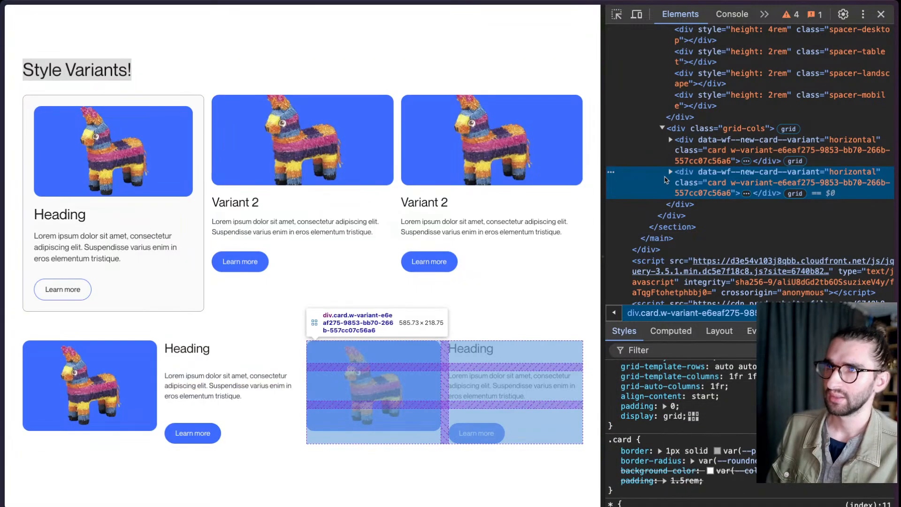
# - Expand the second Horizontal card's markup and examine the card_image element's styles, including its node ID selector and grid-area rule
pyautogui.click(670, 172)
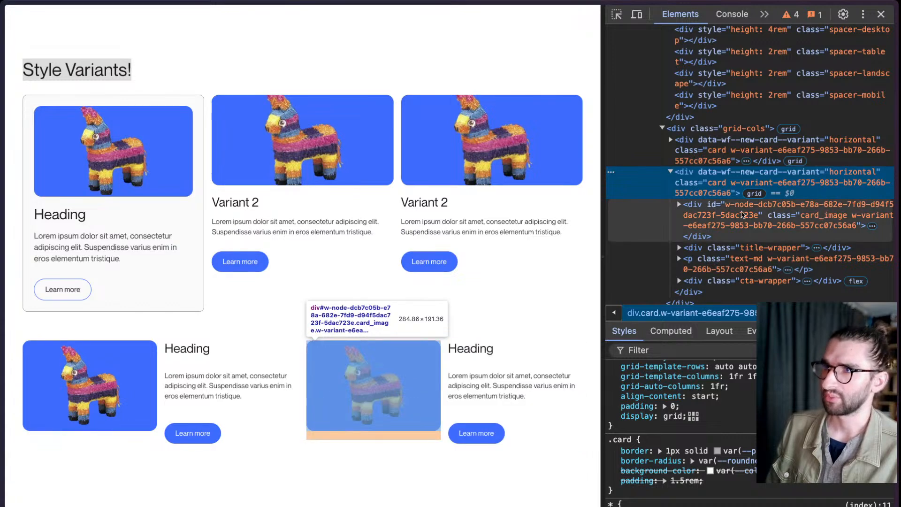
pyautogui.click(742, 214)
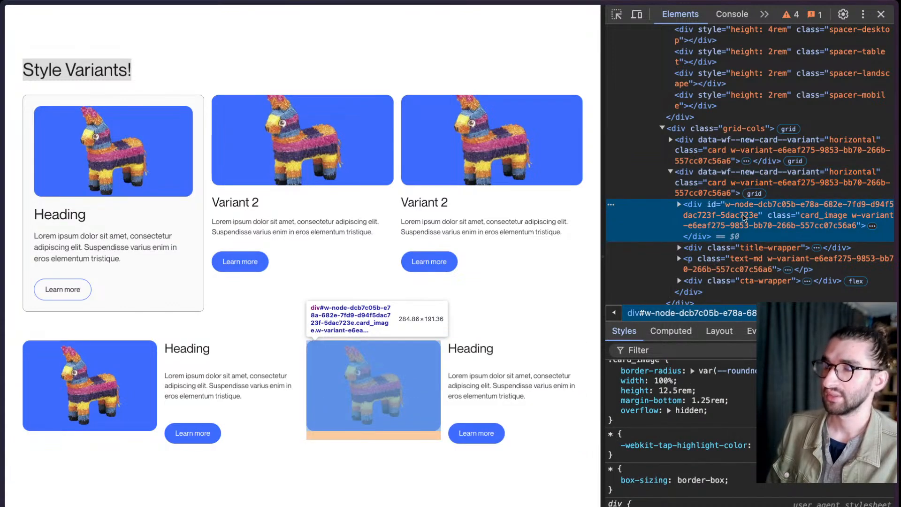
pyautogui.scroll(1, 724, 383)
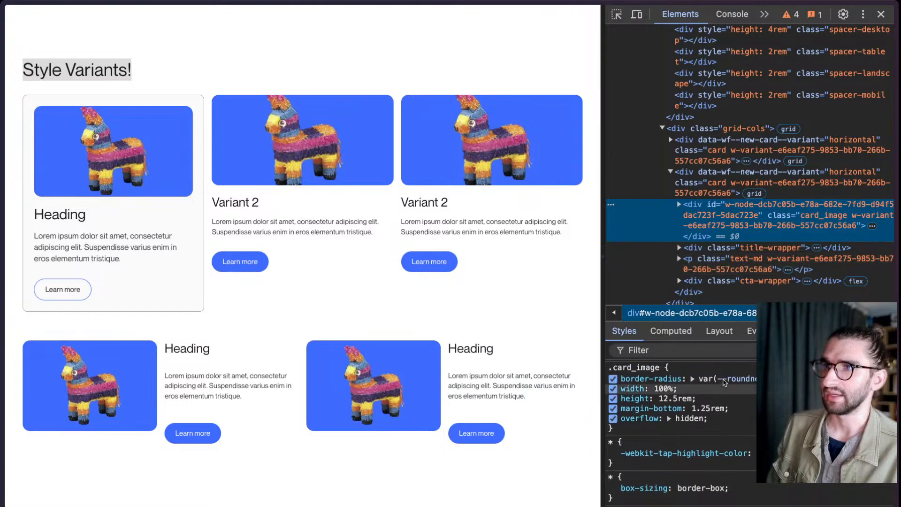
pyautogui.scroll(3, 724, 383)
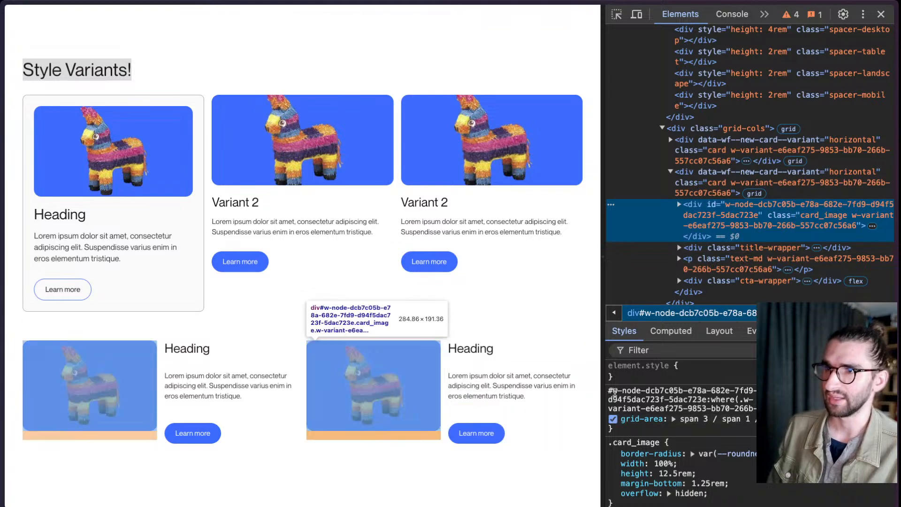
pyautogui.moveTo(609, 390); pyautogui.dragTo(709, 399)
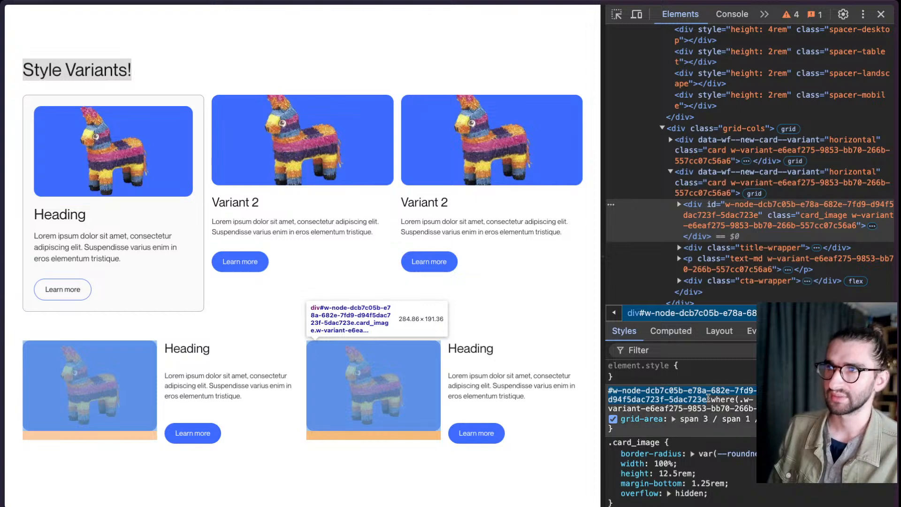
pyautogui.click(711, 400)
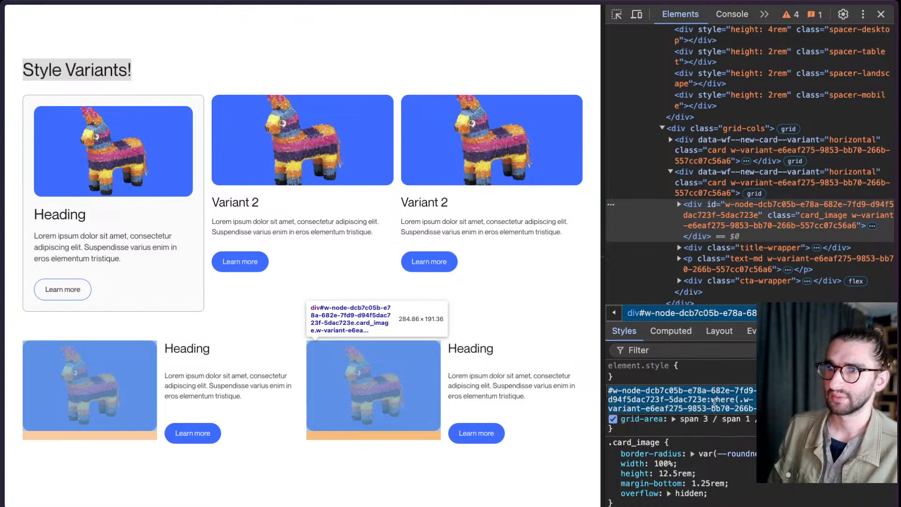
pyautogui.click(713, 401)
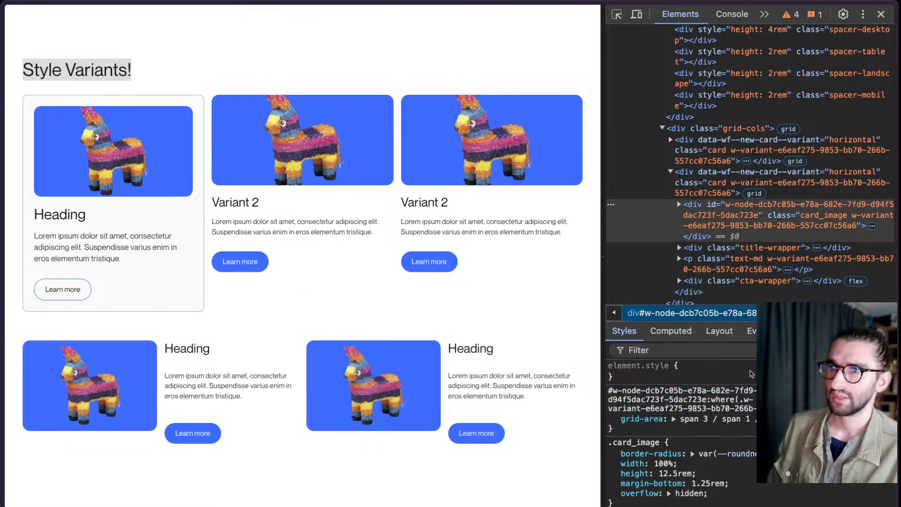
# - Switch to the Webflow Designer, open the first Horizontal New Card for editing to view its selectors, and return to the live page
pyautogui.moveTo(4, 310)
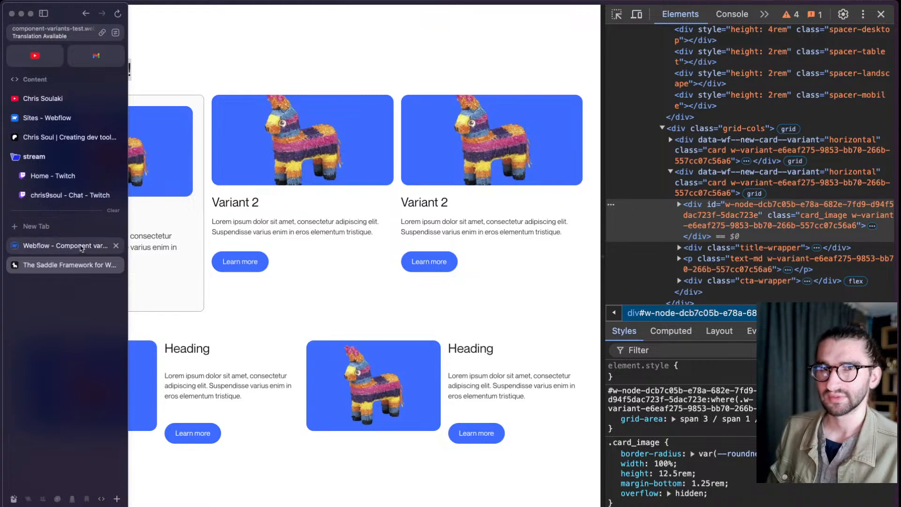
pyautogui.click(80, 246)
pyautogui.click(284, 391)
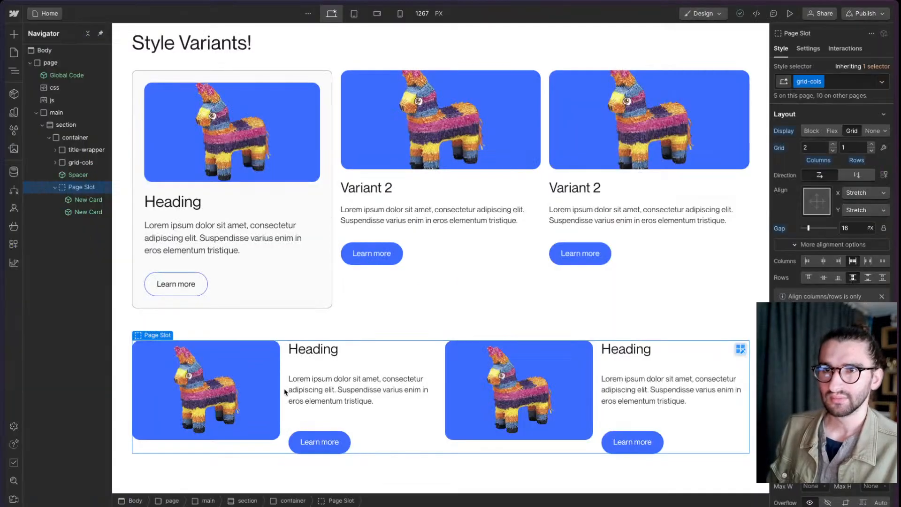
pyautogui.click(284, 391)
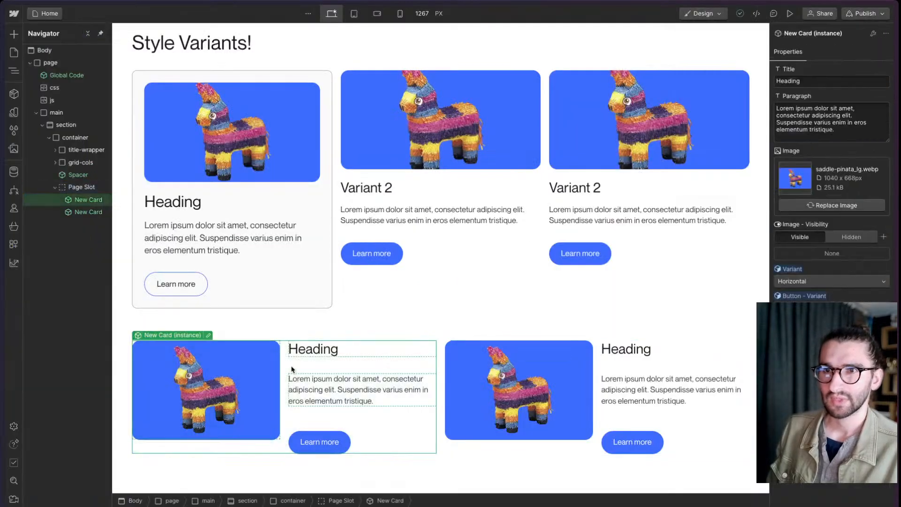
pyautogui.click(209, 335)
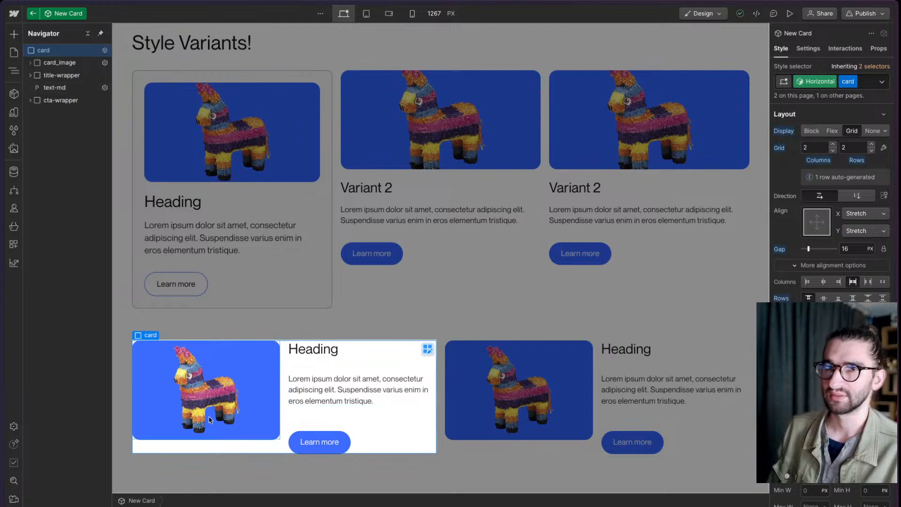
pyautogui.moveTo(2, 328)
pyautogui.click(56, 266)
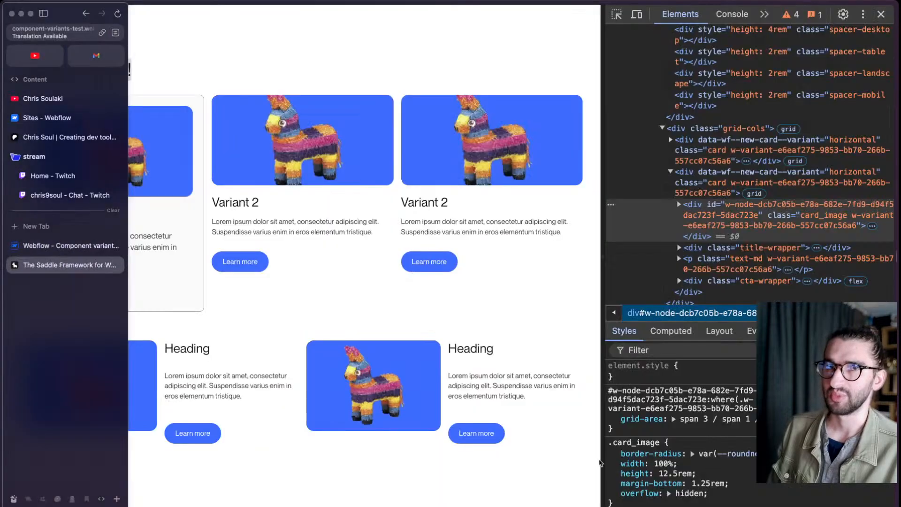
# - Inspect the first Horizontal card and the third Compact card's heading, examining the :where variant selectors in their CSS rules
pyautogui.click(726, 146)
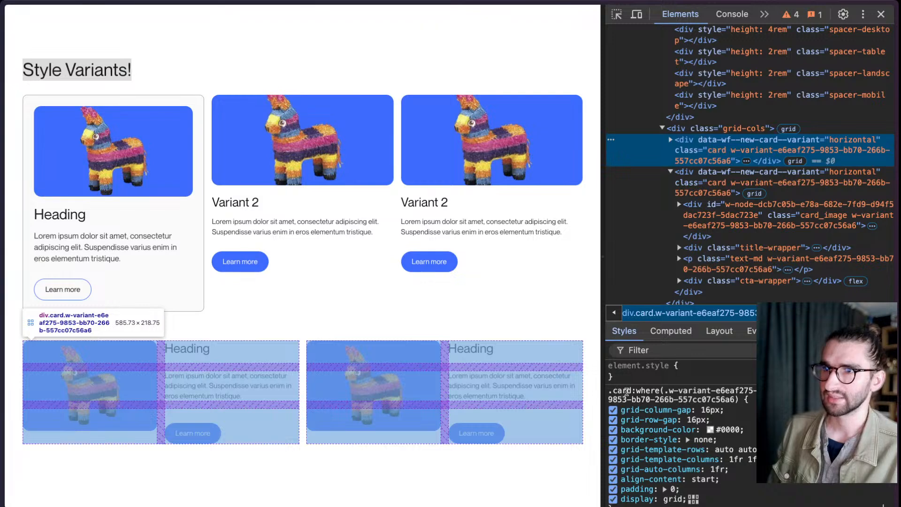
pyautogui.click(617, 14)
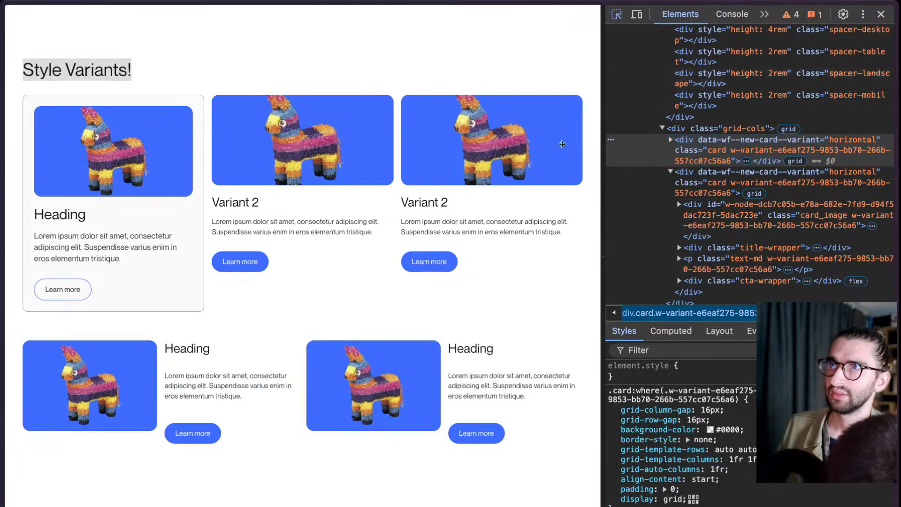
pyautogui.click(415, 203)
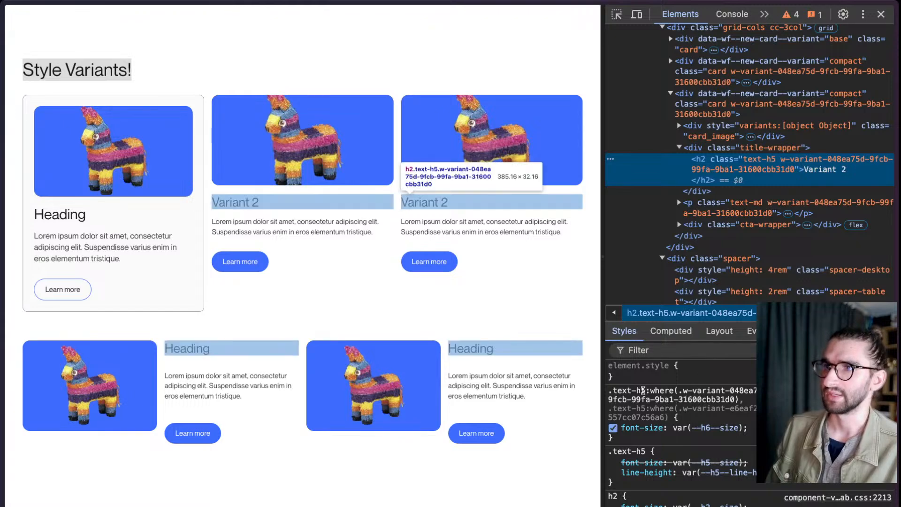
pyautogui.moveTo(644, 390); pyautogui.dragTo(602, 391)
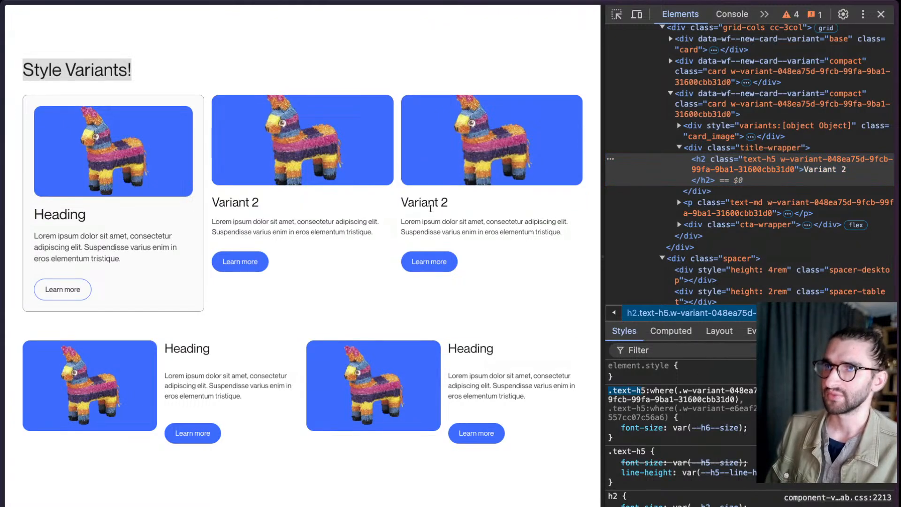
pyautogui.moveTo(446, 205); pyautogui.dragTo(400, 207)
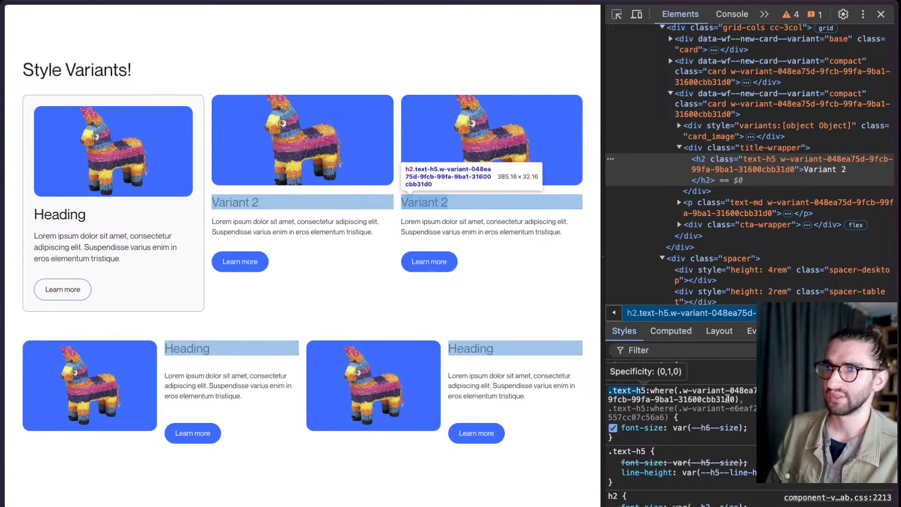
# - Switch to the Webflow Designer, open the third New Card instance for editing, and duplicate its text-md paragraph
pyautogui.moveTo(2, 343)
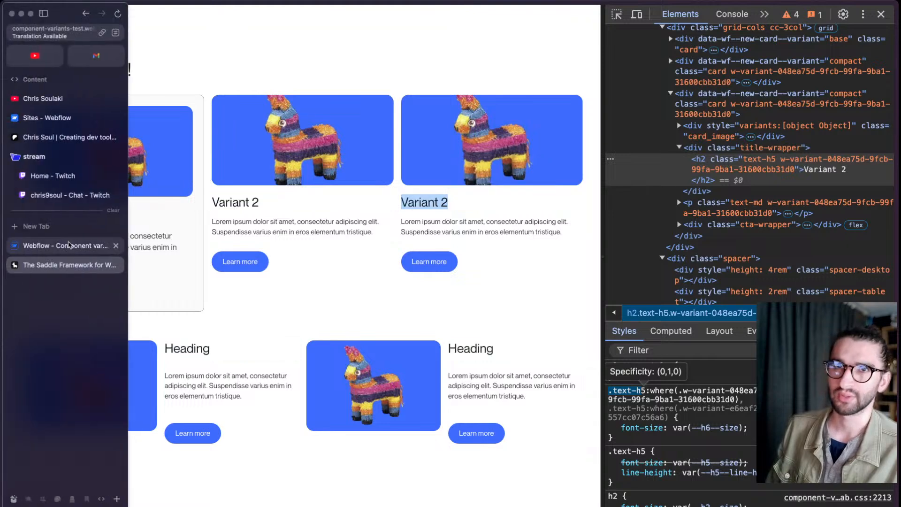
pyautogui.click(68, 245)
pyautogui.doubleClick(608, 227)
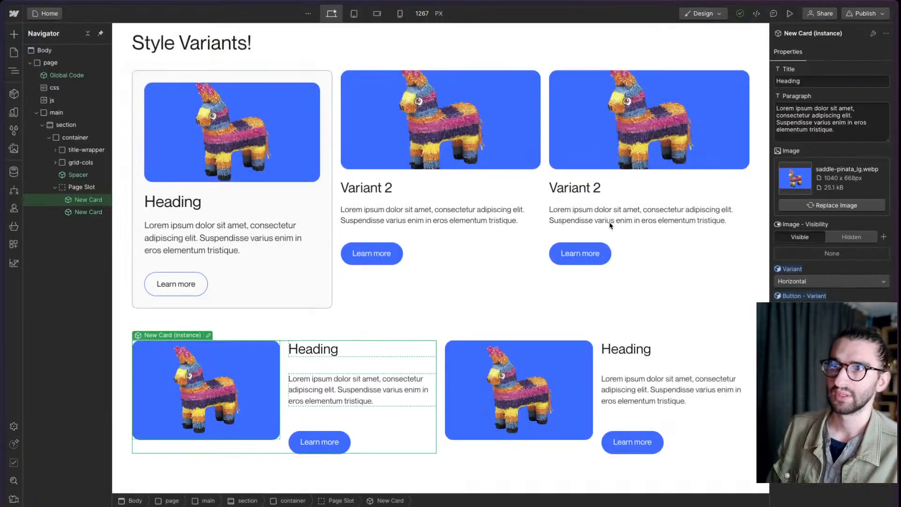
pyautogui.click(619, 213)
pyautogui.click(624, 61)
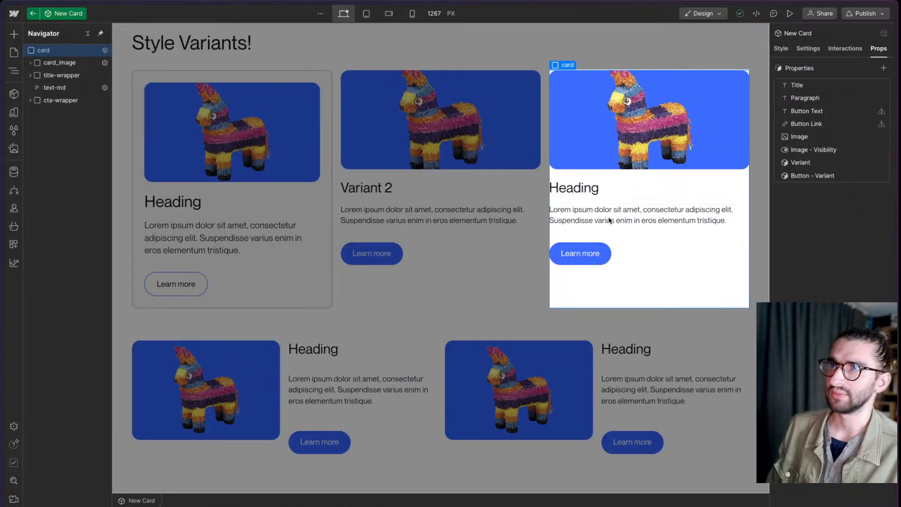
pyautogui.click(653, 215)
pyautogui.press('super+d')
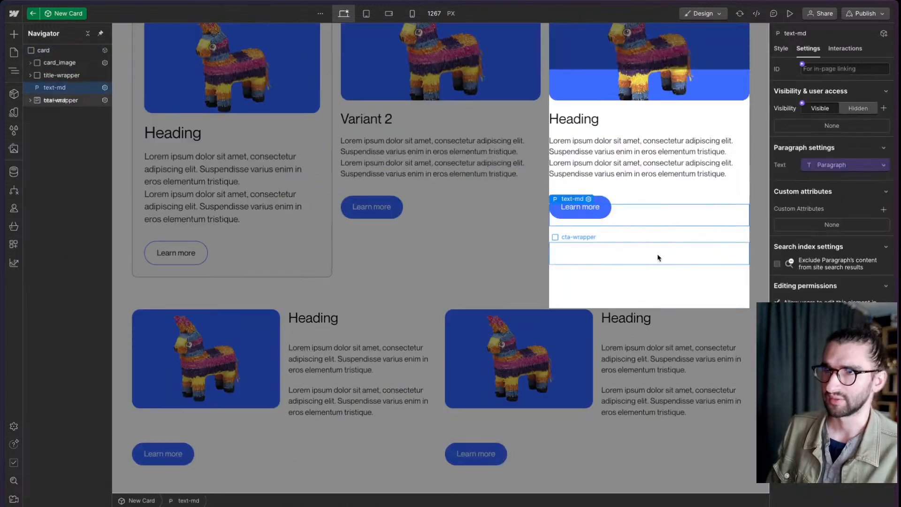
# - Connect the duplicated text-md paragraph's text to a new property named Paragraph 2 instead of Paragraph, and set its visibility to Hidden
pyautogui.click(607, 169)
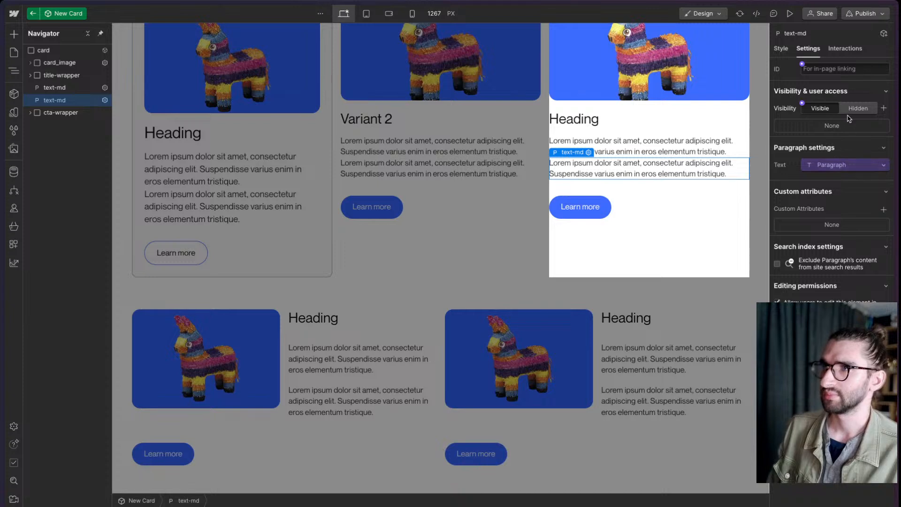
pyautogui.click(845, 168)
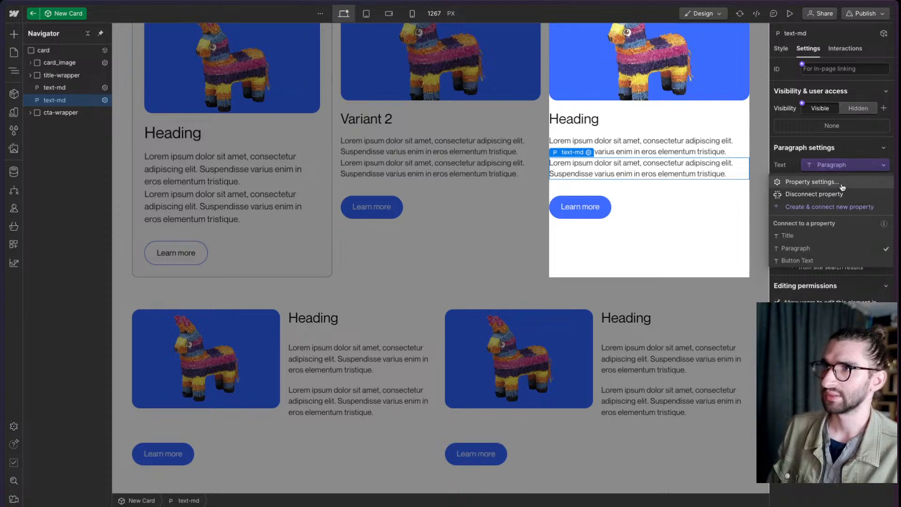
pyautogui.click(829, 192)
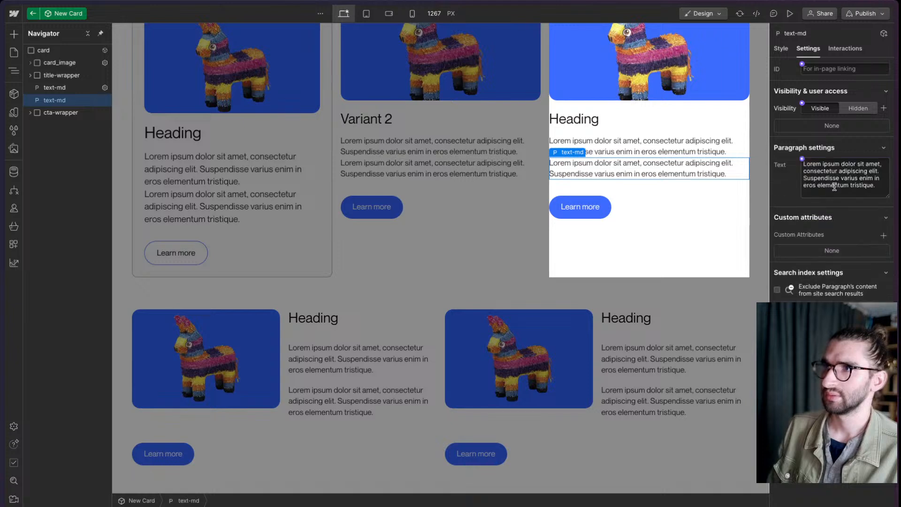
pyautogui.click(802, 159)
pyautogui.click(807, 172)
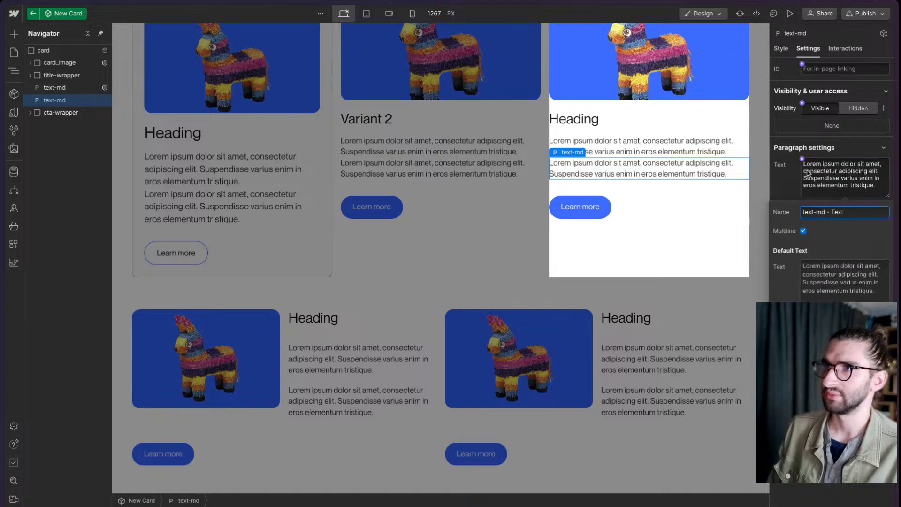
pyautogui.hotkey('ctrl', 'a')
pyautogui.press('BackSpace')
pyautogui.write('Parag')
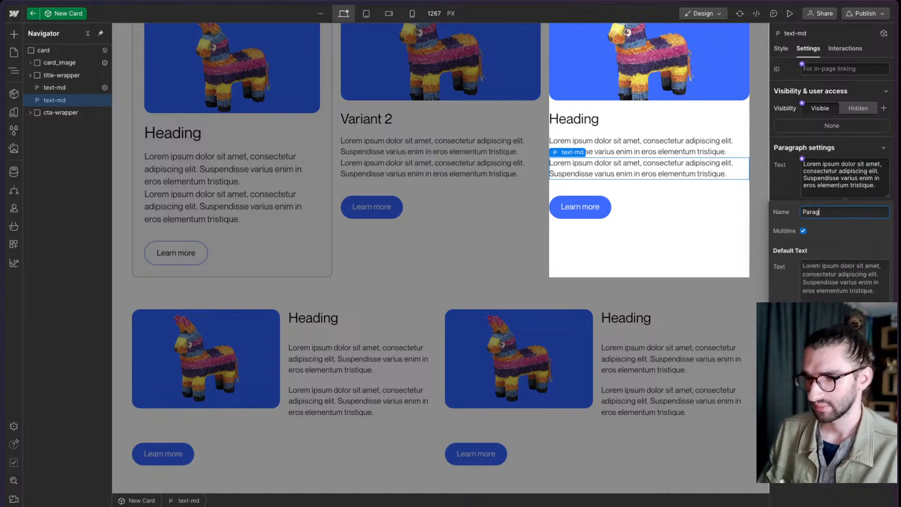
pyautogui.write('raph 2')
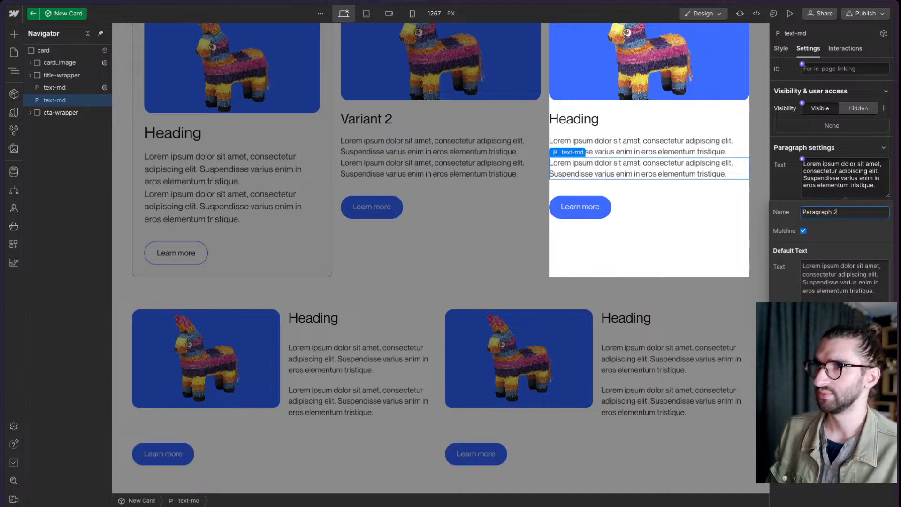
pyautogui.press('Return')
pyautogui.click(857, 108)
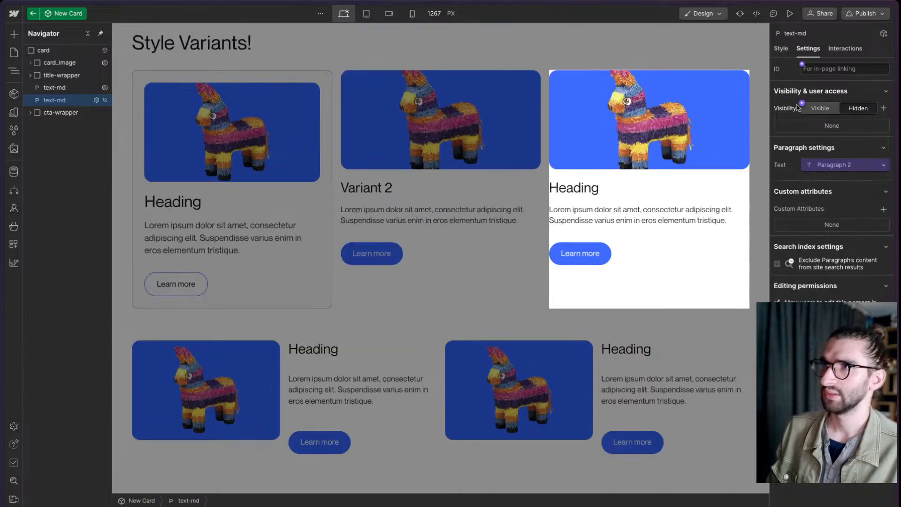
# - Connect the second text-md paragraph's visibility to a new property named Second Paragraph, default Hidden, and make it visible on the third New Card instance
pyautogui.click(802, 104)
pyautogui.click(814, 122)
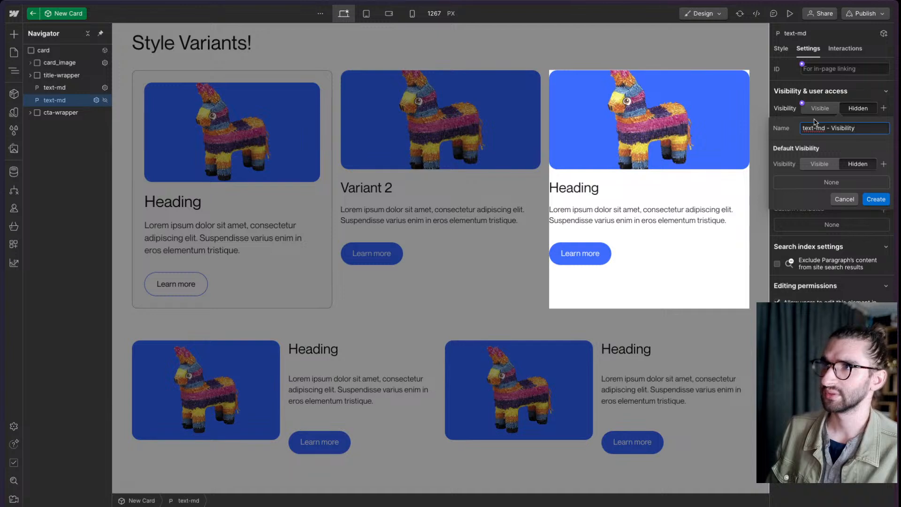
pyautogui.hotkey('ctrl', 'a')
pyautogui.write('Sec')
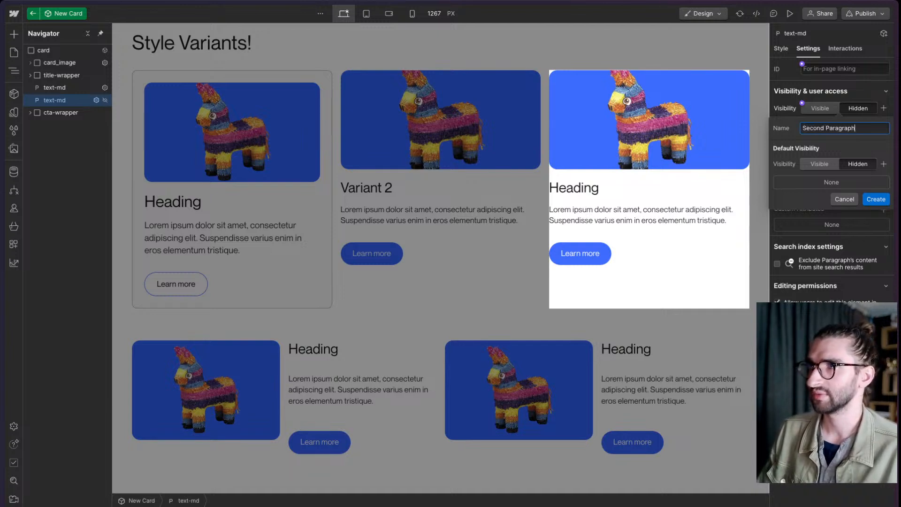
pyautogui.click(876, 199)
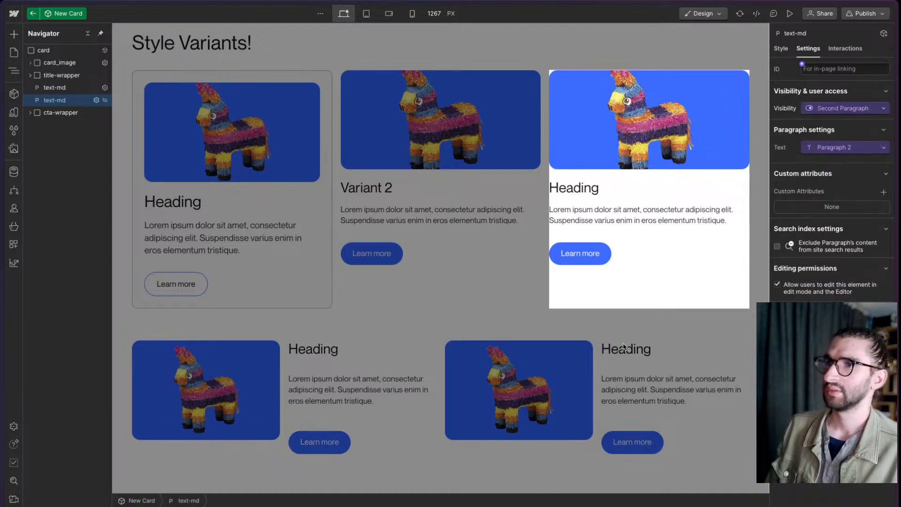
pyautogui.click(642, 317)
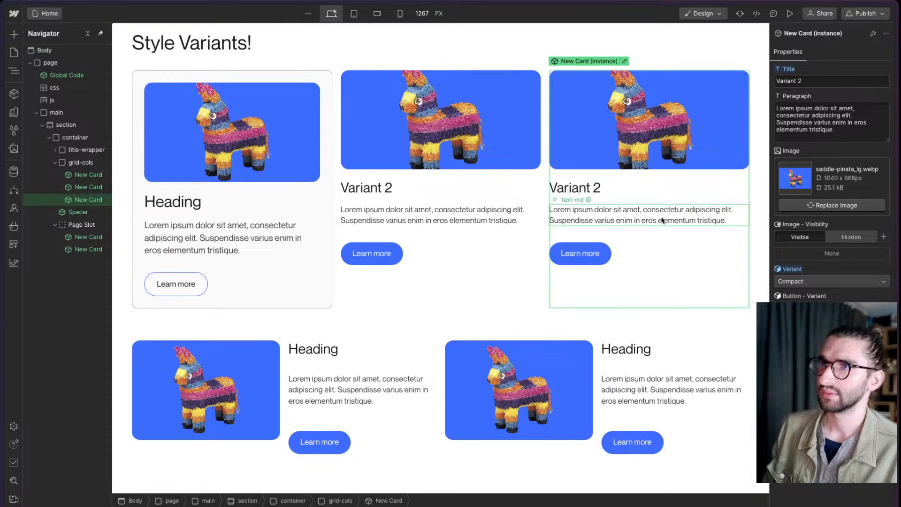
pyautogui.click(800, 335)
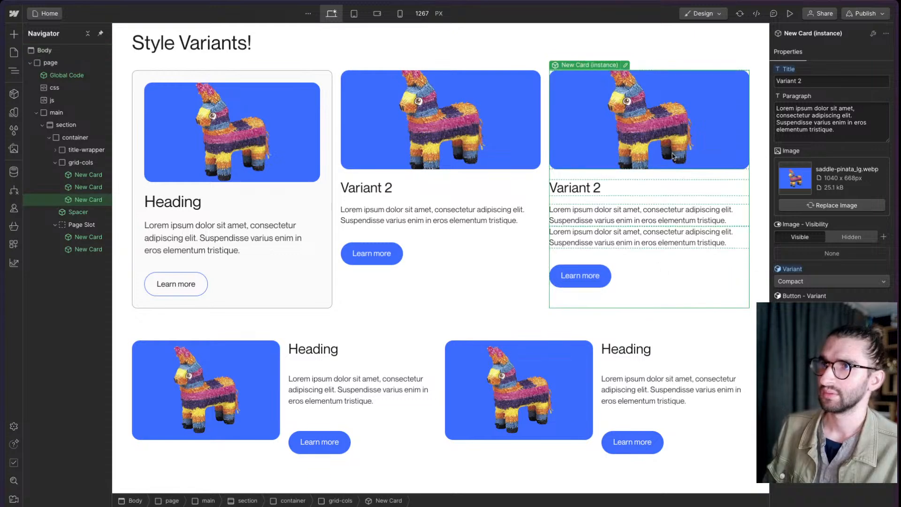
# - Open the third New Card instance for editing and set the Second Paragraph property's default visibility to Visible
pyautogui.click(626, 65)
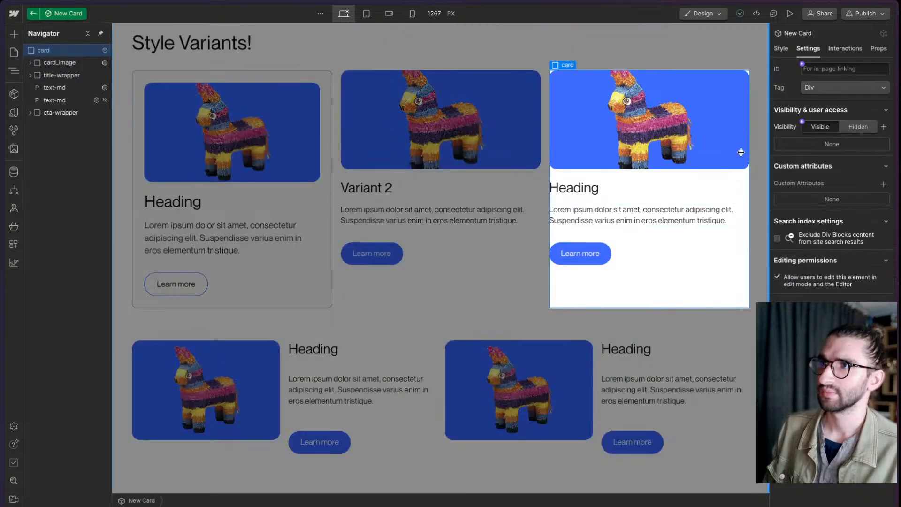
pyautogui.click(56, 100)
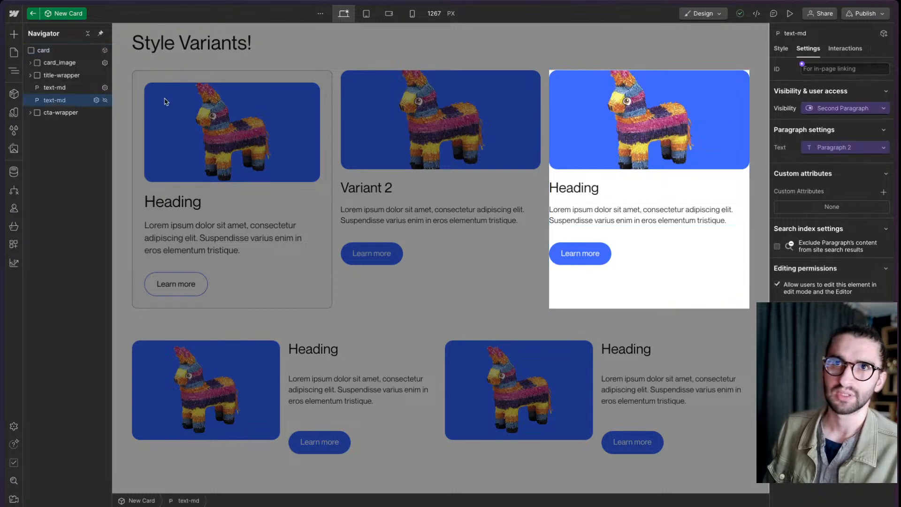
pyautogui.click(846, 108)
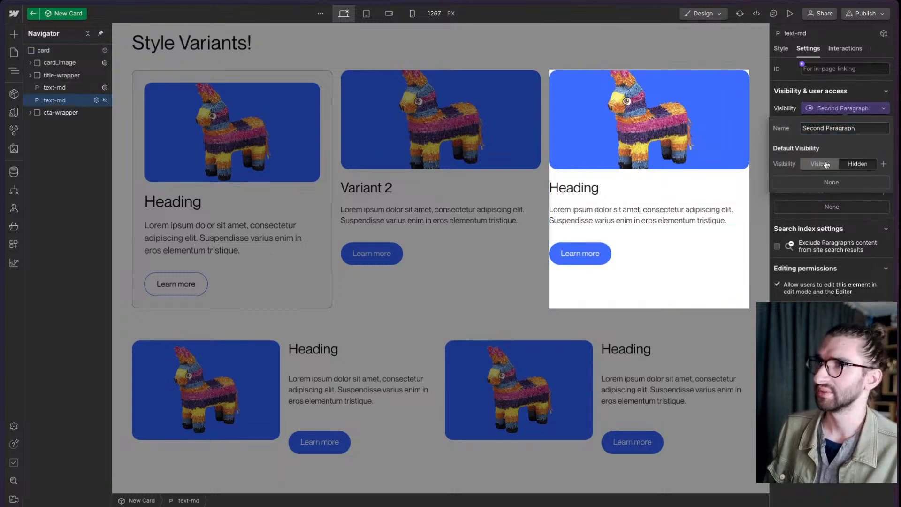
pyautogui.click(822, 164)
pyautogui.click(661, 194)
pyautogui.scroll(1, 761, 206)
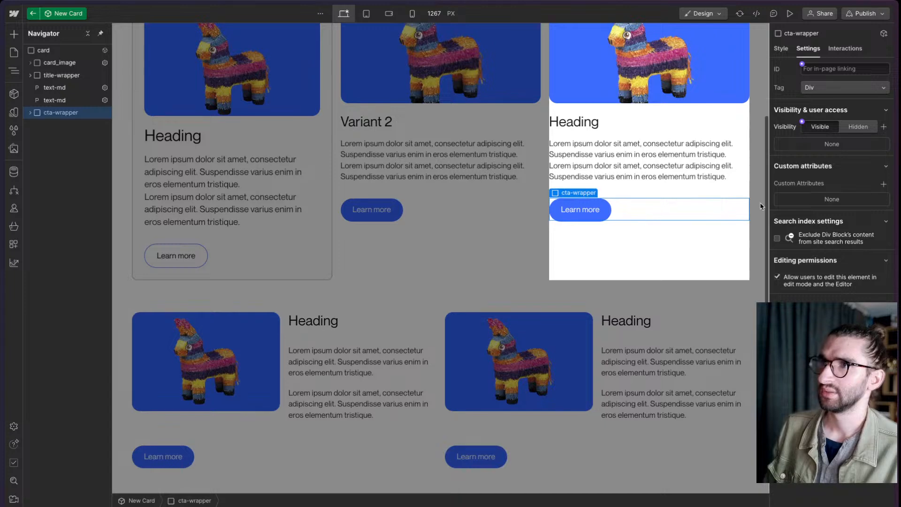
pyautogui.scroll(3, 759, 203)
# - Leave and reopen the third New Card component, and examine the Compact variant's style settings for both text-md paragraphs
pyautogui.doubleClick(696, 106)
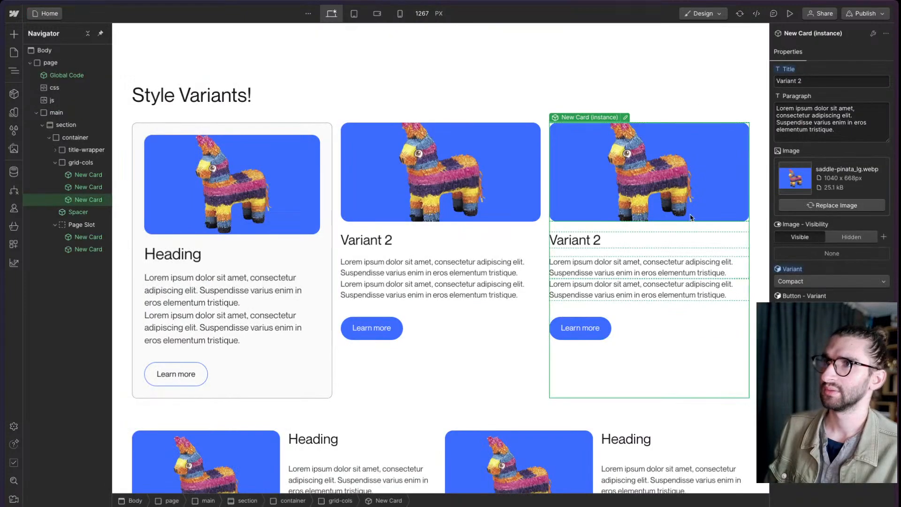
pyautogui.click(626, 117)
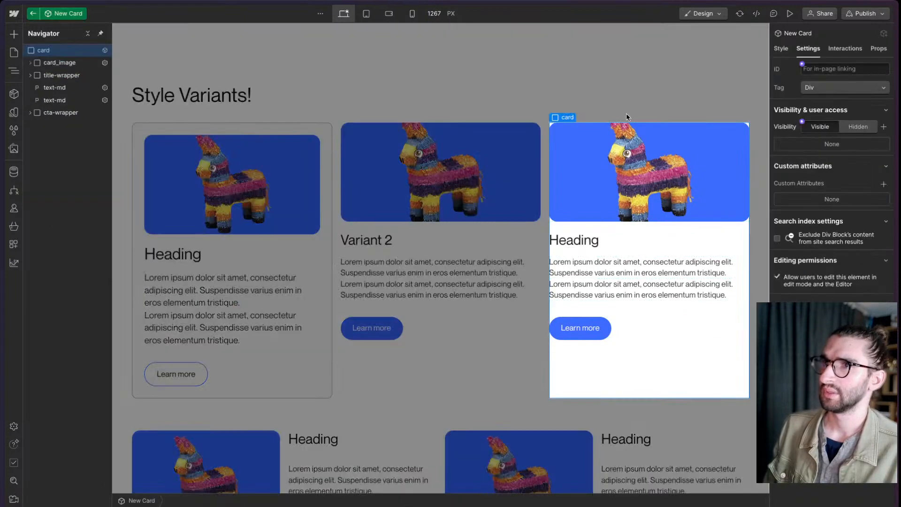
pyautogui.click(788, 50)
pyautogui.click(621, 284)
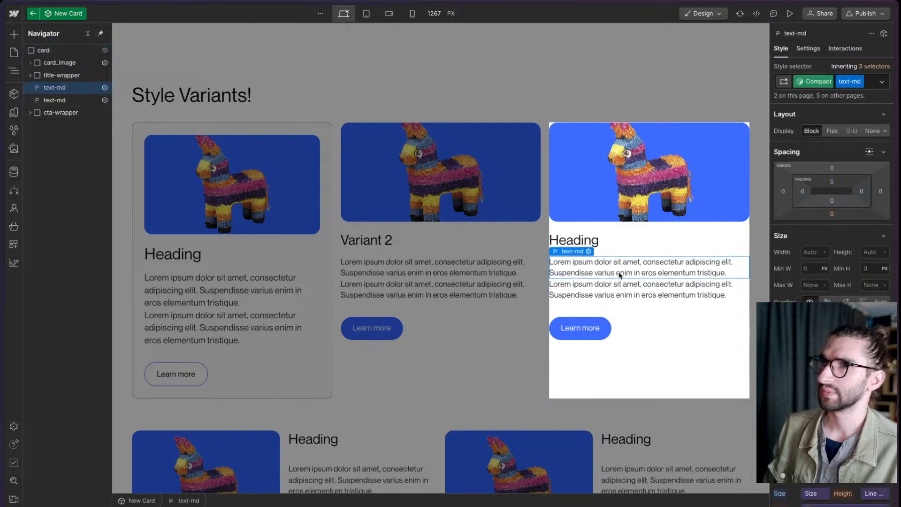
pyautogui.click(622, 276)
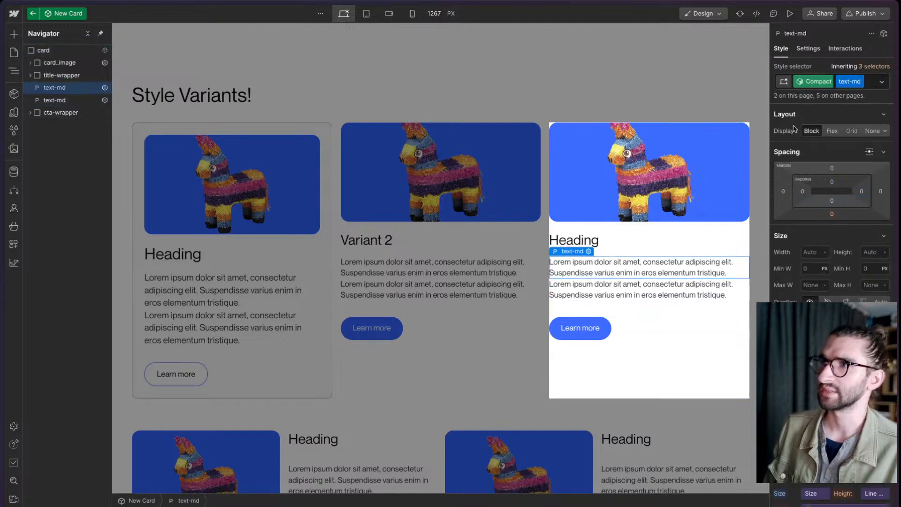
pyautogui.click(678, 286)
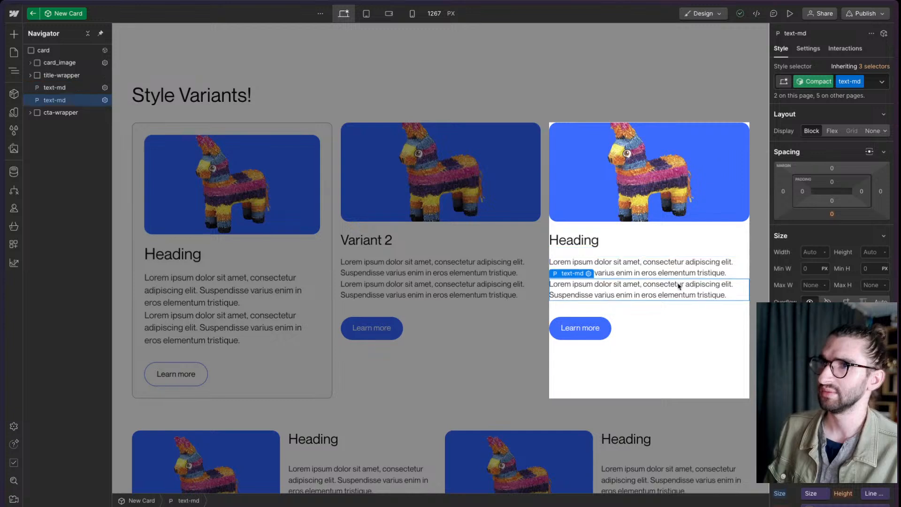
pyautogui.scroll(-1, 826, 234)
pyautogui.click(779, 477)
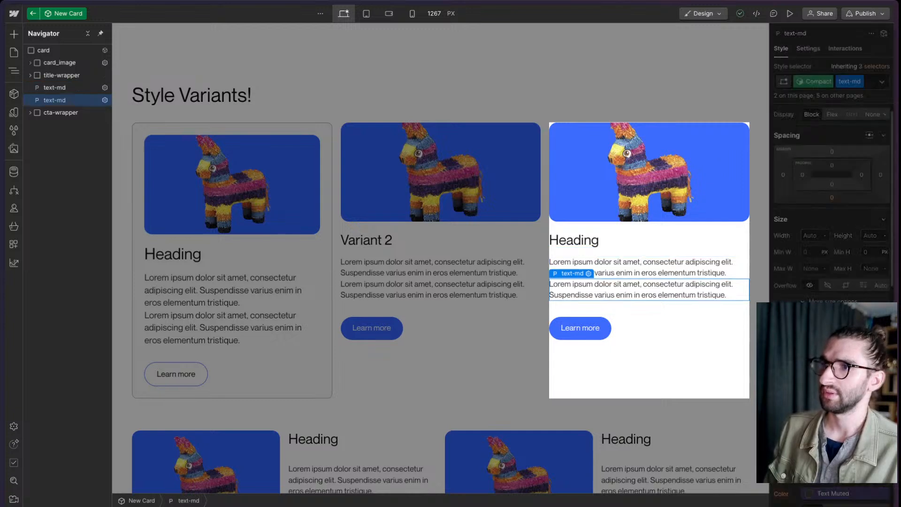
pyautogui.click(796, 441)
pyautogui.hotkey('ctrl', 'z')
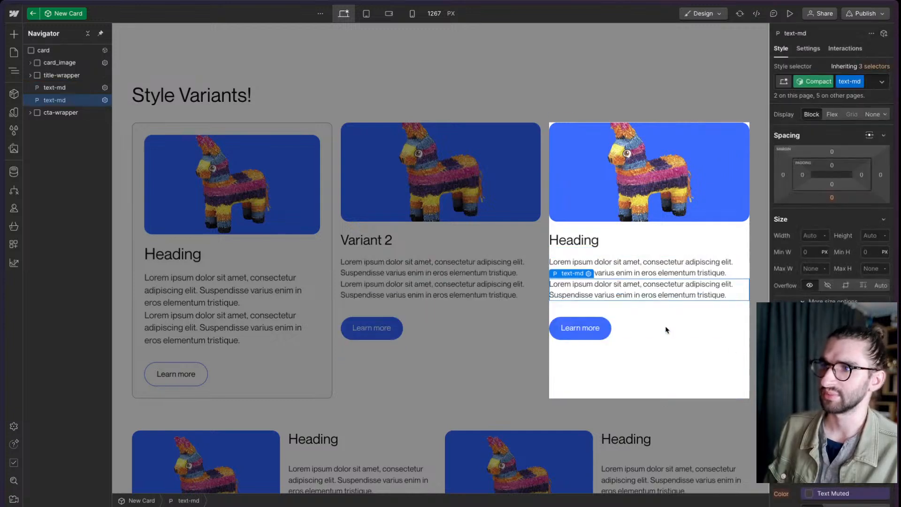
# - Try the existing u-text-muted combo class on the second text-md paragraph in the Compact variant, and undo it
pyautogui.scroll(-4, 832, 202)
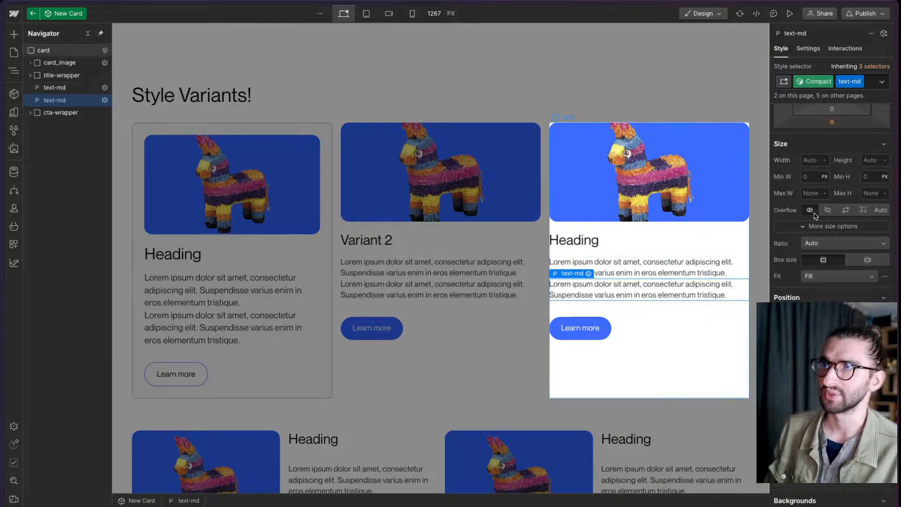
pyautogui.click(870, 86)
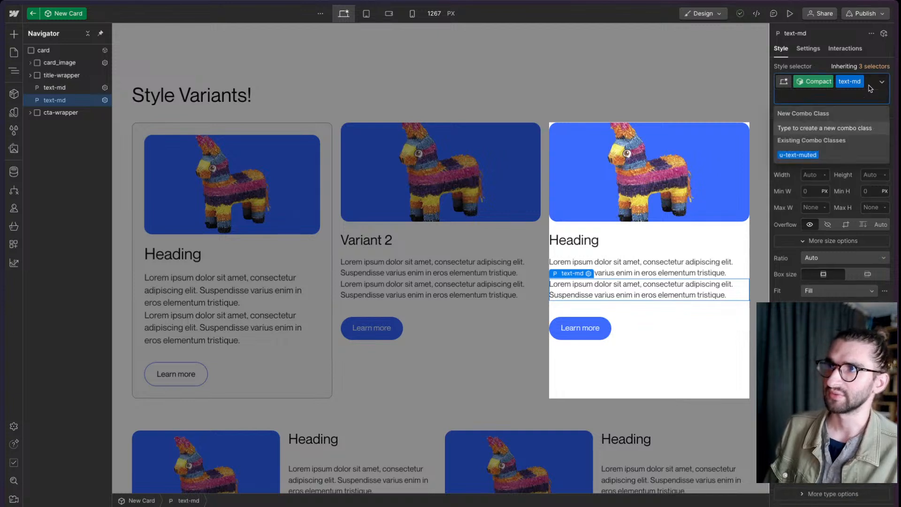
pyautogui.click(815, 157)
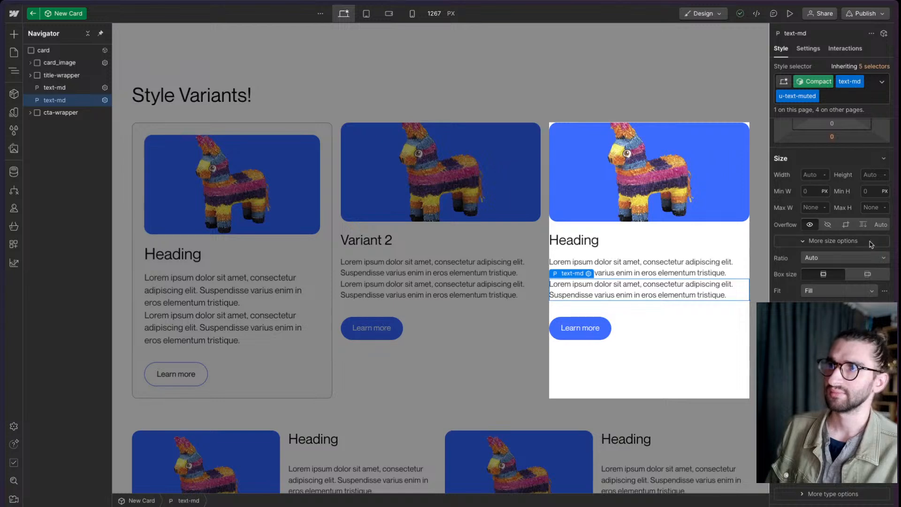
pyautogui.press('super+z')
# - Review the cta-wrapper's contents in the component, and leave it to examine the second Horizontal card's two-paragraph layout on the page
pyautogui.click(50, 88)
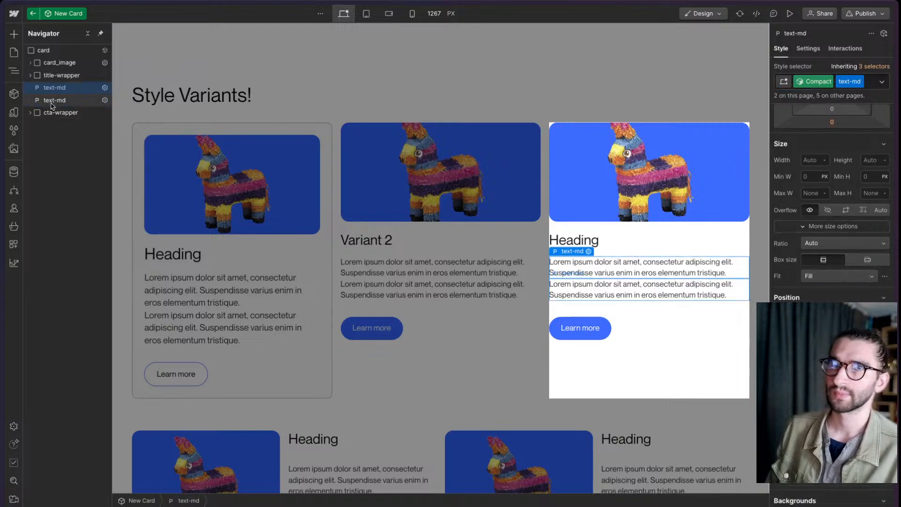
pyautogui.click(30, 113)
pyautogui.scroll(-1, 559, 298)
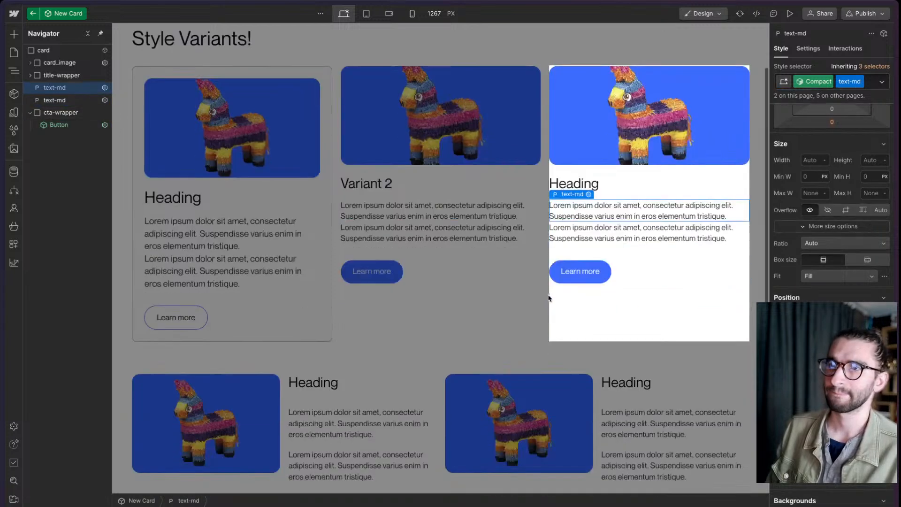
pyautogui.doubleClick(534, 306)
pyautogui.scroll(-3, 554, 301)
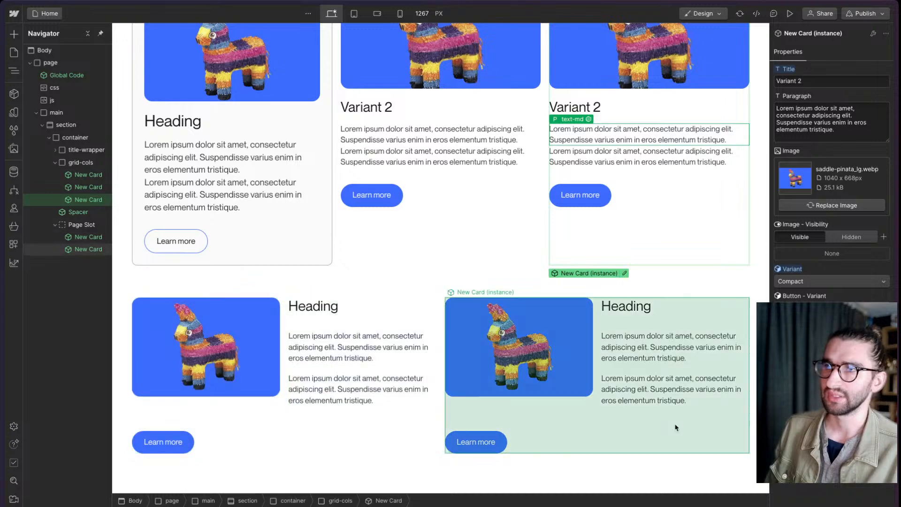
pyautogui.click(595, 409)
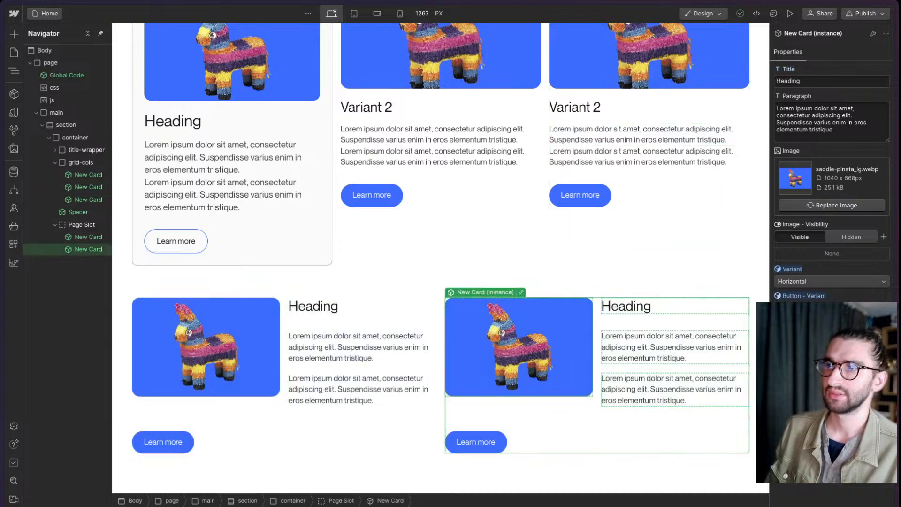
pyautogui.scroll(2, 610, 282)
# - Open the third New Card instance for editing, set the Second Paragraph property's default visibility to Hidden, and return to the page
pyautogui.click(655, 253)
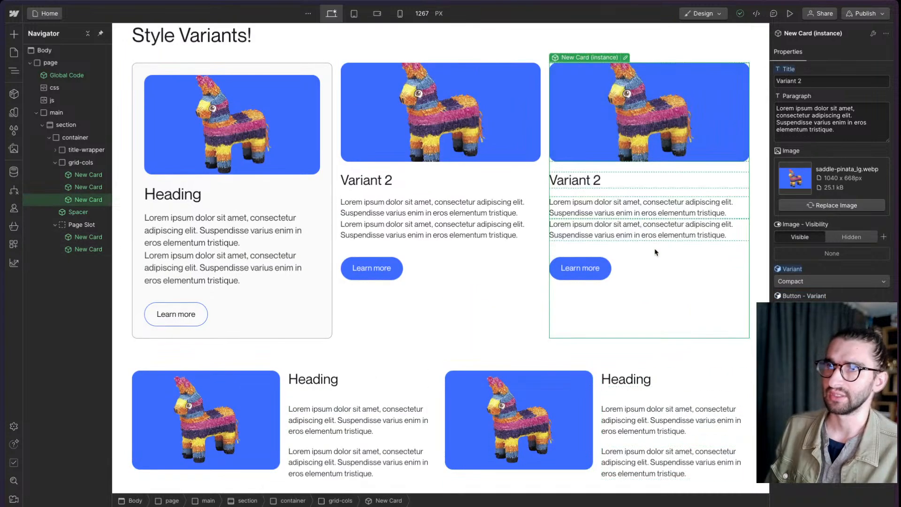
pyautogui.doubleClick(616, 74)
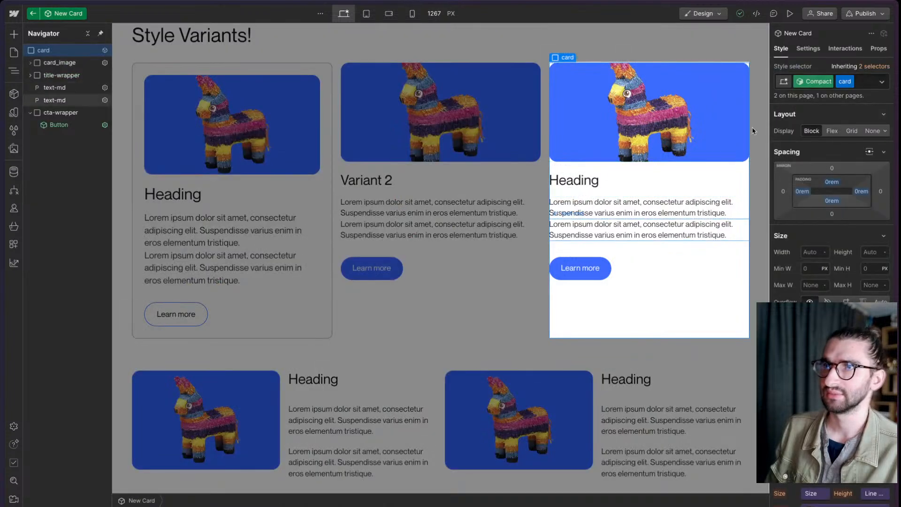
pyautogui.click(639, 230)
pyautogui.click(809, 48)
pyautogui.click(836, 108)
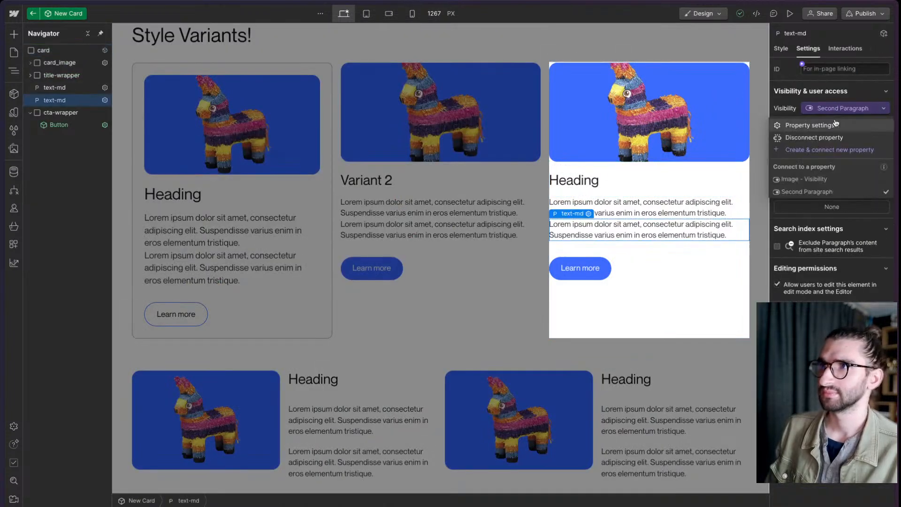
pyautogui.click(835, 124)
pyautogui.click(858, 166)
pyautogui.press('Escape')
pyautogui.press('Escape')
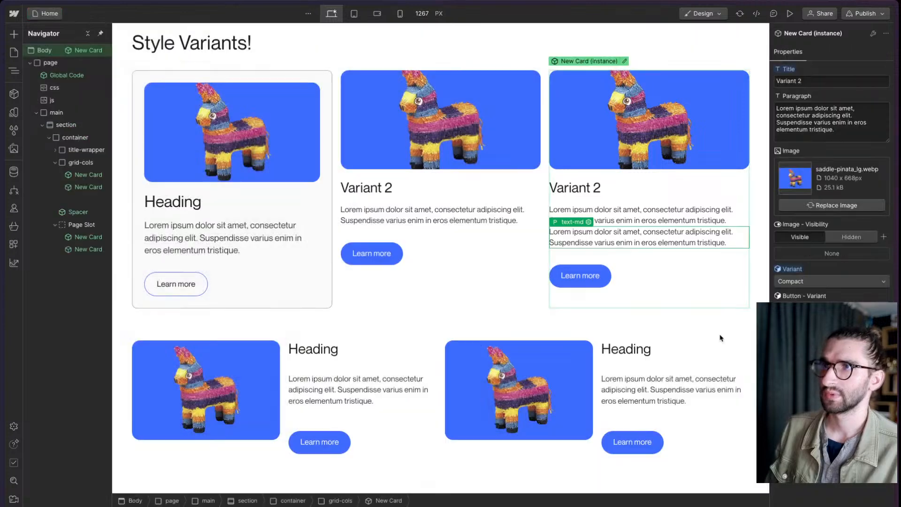
# - Select the second Horizontal New Card, switch to the live page, and inspect that card's image
pyautogui.click(599, 322)
pyautogui.click(582, 370)
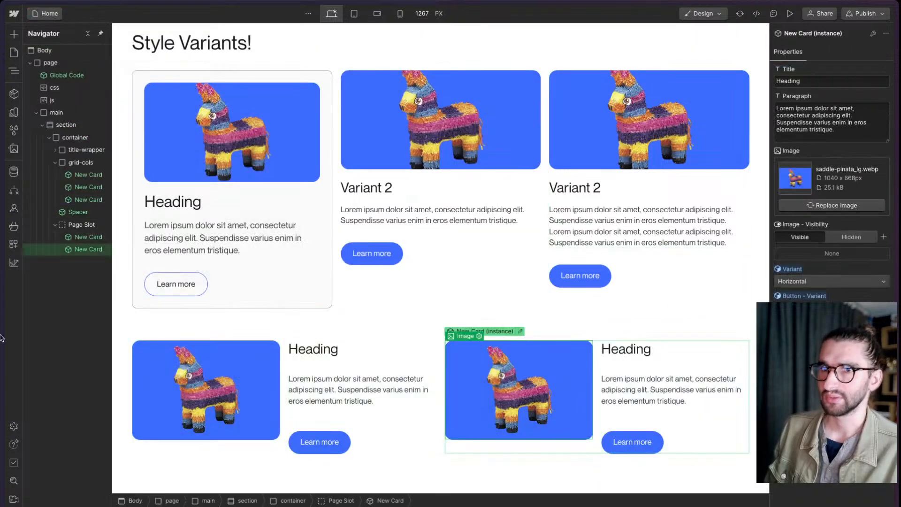
pyautogui.moveTo(1, 337)
pyautogui.click(56, 264)
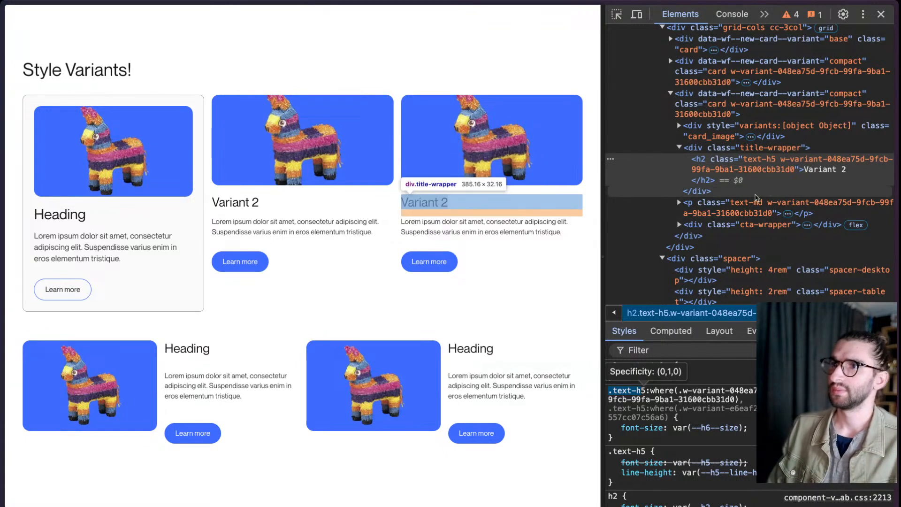
pyautogui.scroll(-3, 755, 197)
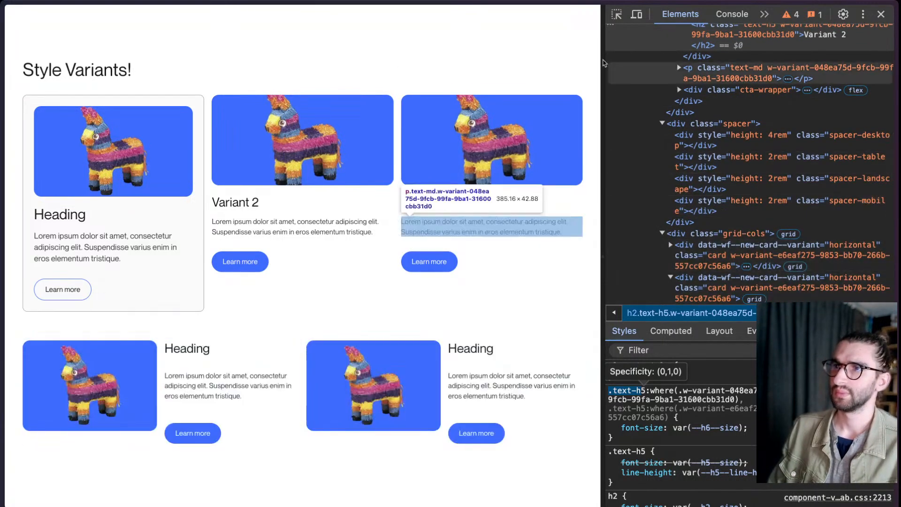
pyautogui.click(616, 15)
pyautogui.click(409, 396)
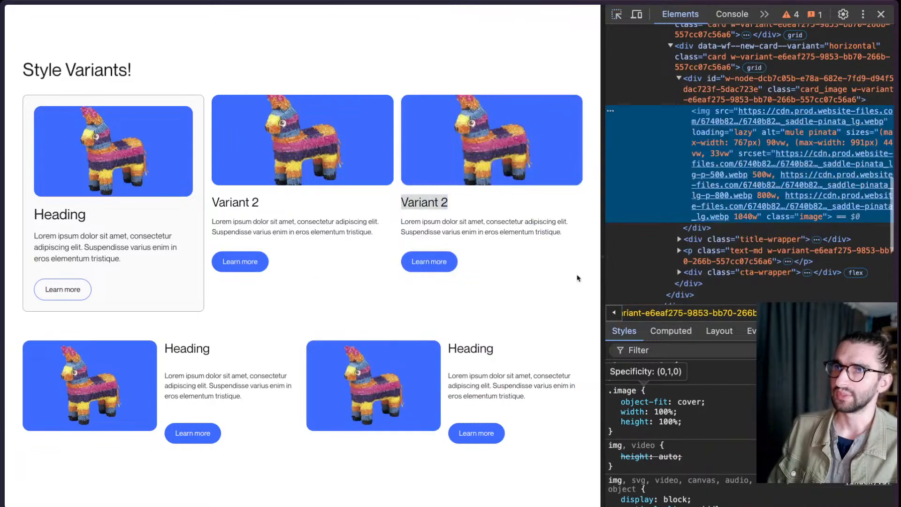
# - Examine the second Horizontal card's card_image CSS rules, including the ID-based :where variant selector, and switch back to the Webflow Designer
pyautogui.click(679, 80)
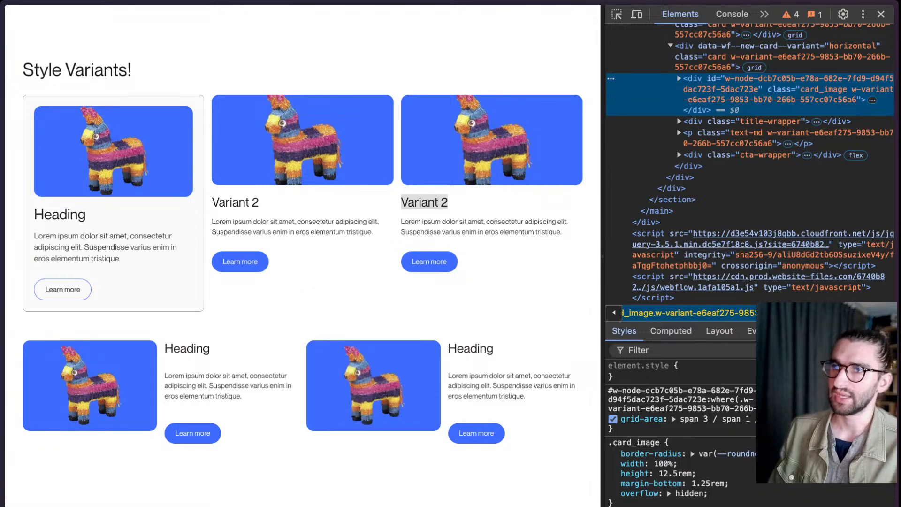
pyautogui.click(621, 427)
pyautogui.click(717, 444)
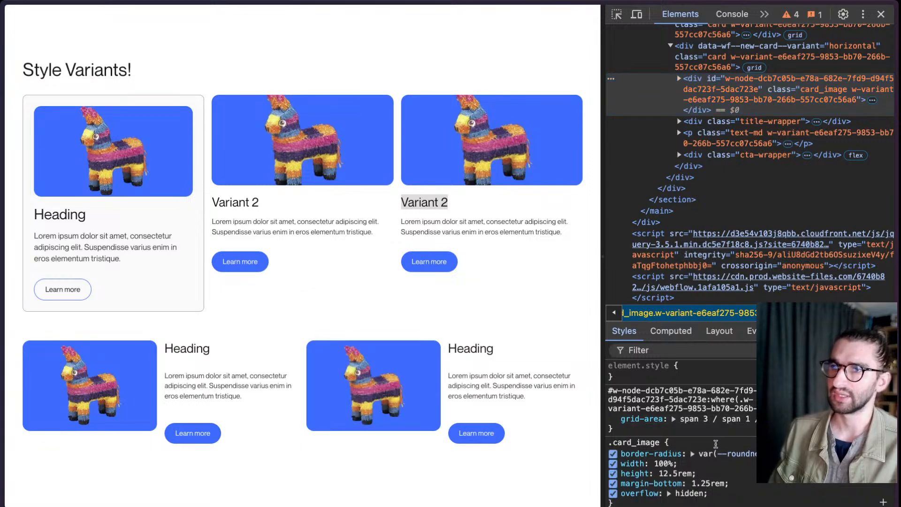
pyautogui.scroll(-3, 666, 403)
pyautogui.scroll(3, 666, 403)
pyautogui.moveTo(4, 249)
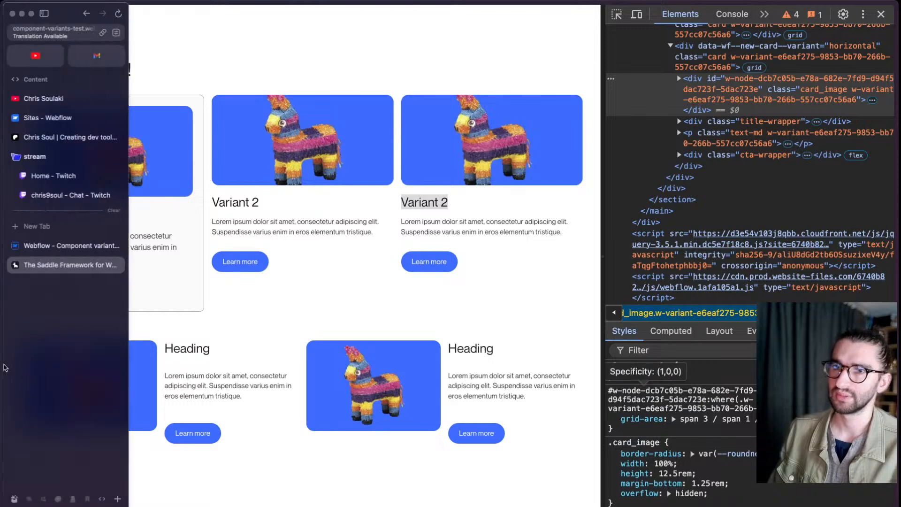
pyautogui.click(78, 251)
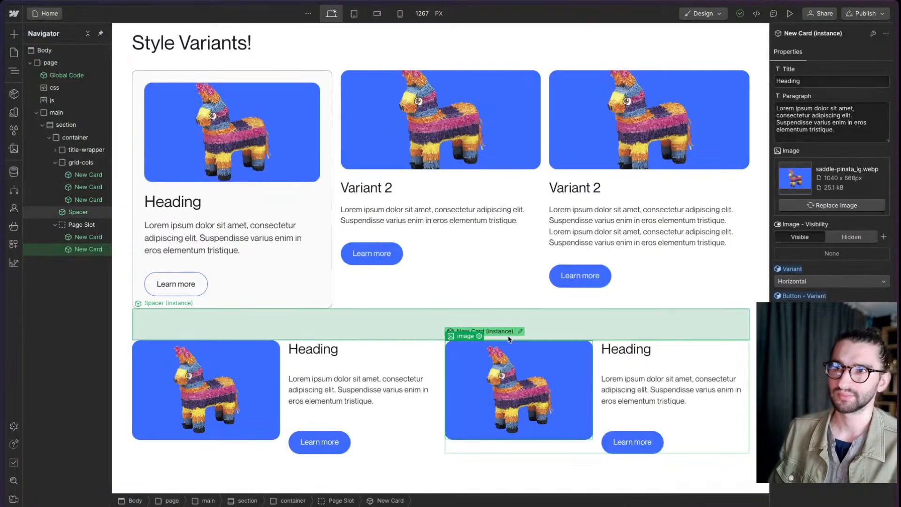
# - Open the second Horizontal New Card, set card_image's height to 15rem and bottom margin to 0 in the Horizontal variant, and return to the page
pyautogui.click(520, 331)
pyautogui.click(511, 355)
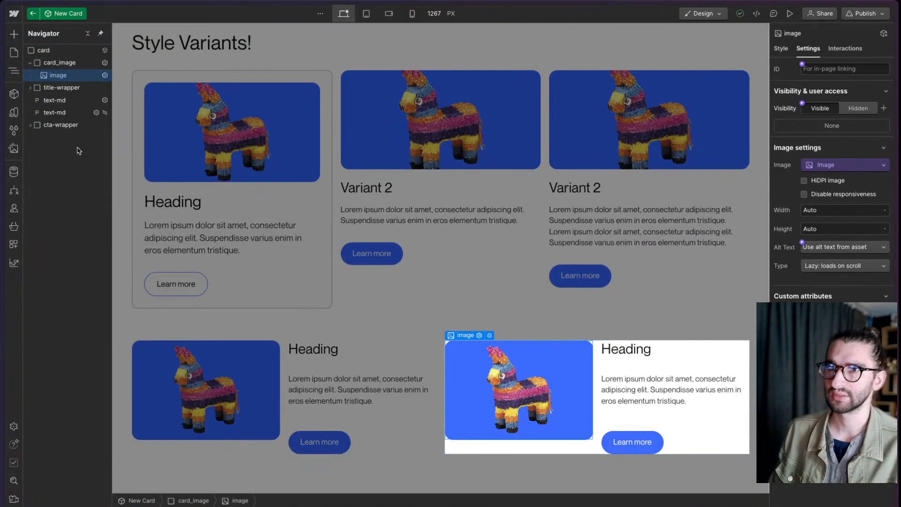
pyautogui.click(81, 64)
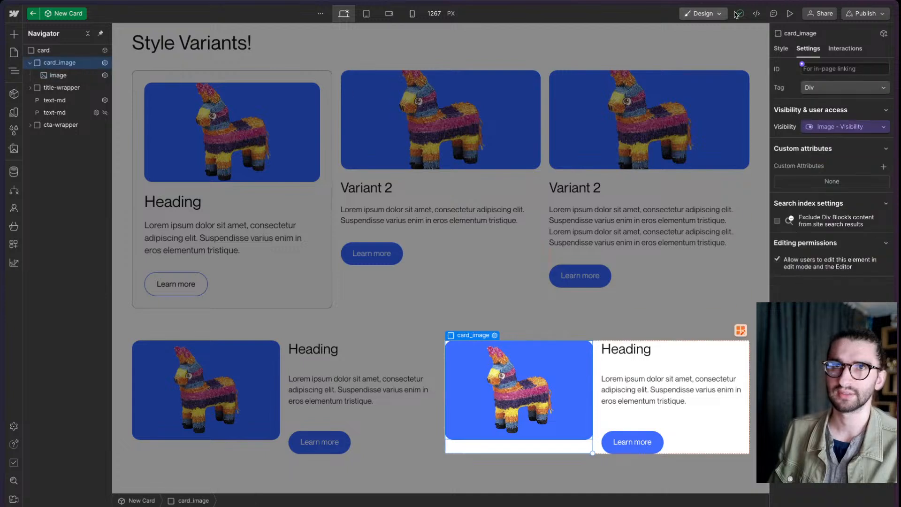
pyautogui.click(782, 48)
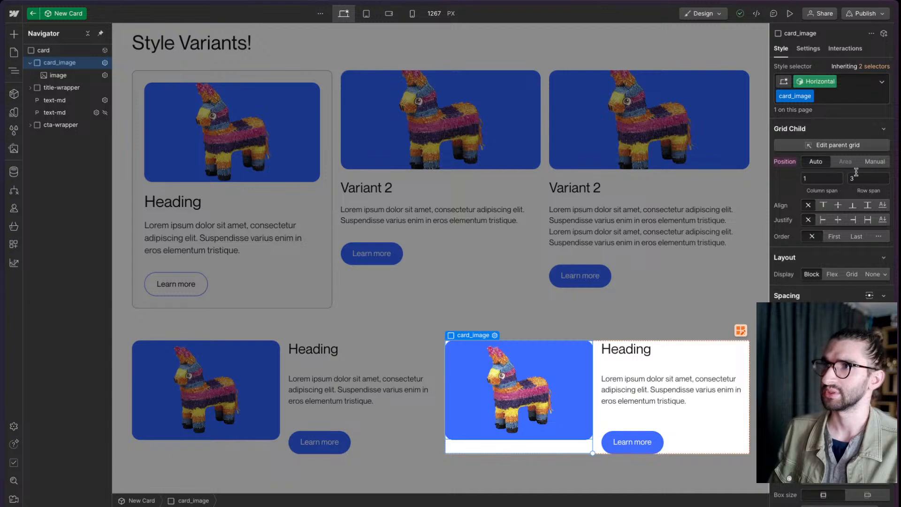
pyautogui.scroll(-1, 832, 329)
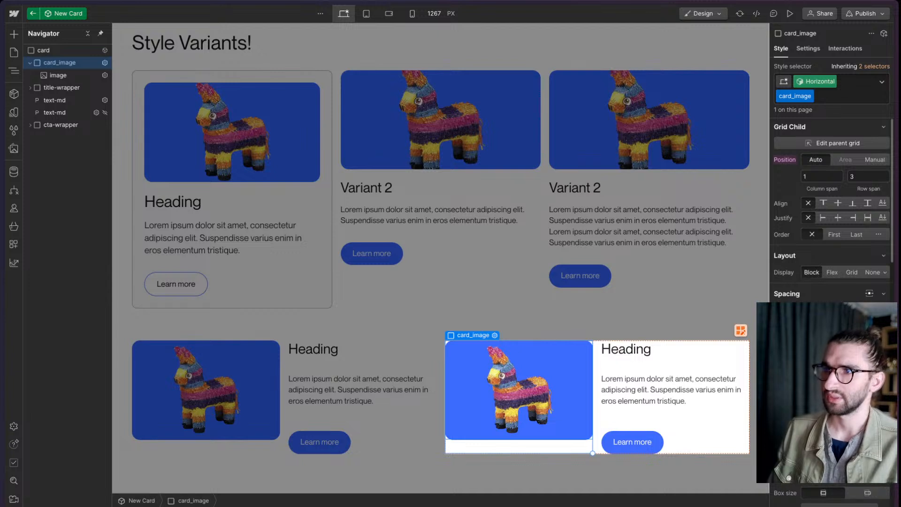
pyautogui.click(845, 477)
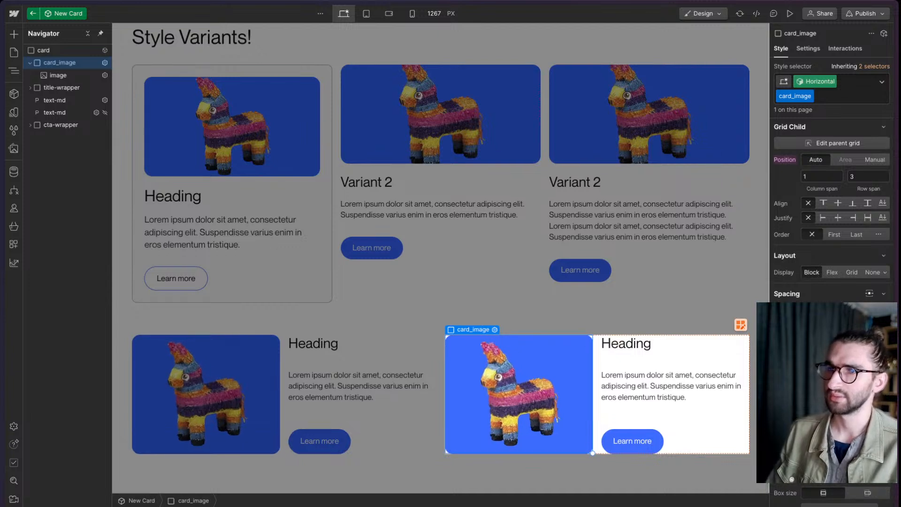
pyautogui.click(721, 54)
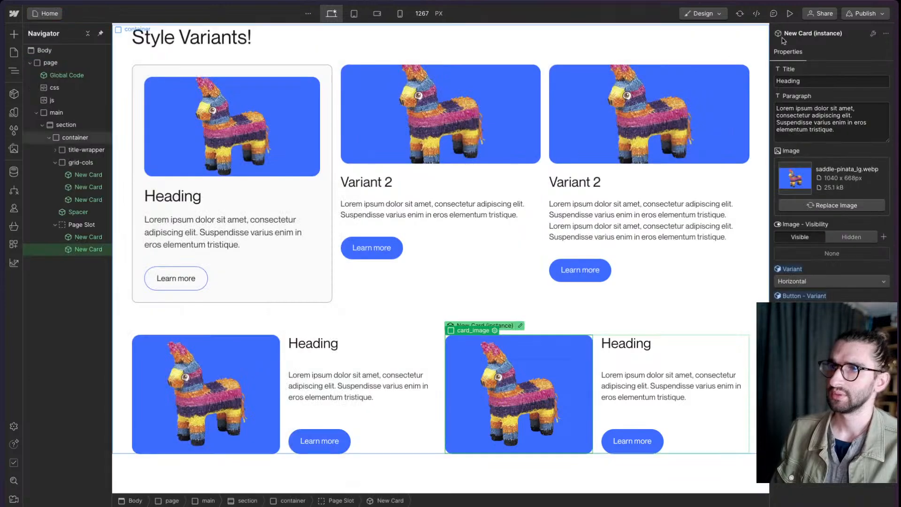
# - Publish the site to the staging domain, then switch to the live page and reload it
pyautogui.click(853, 14)
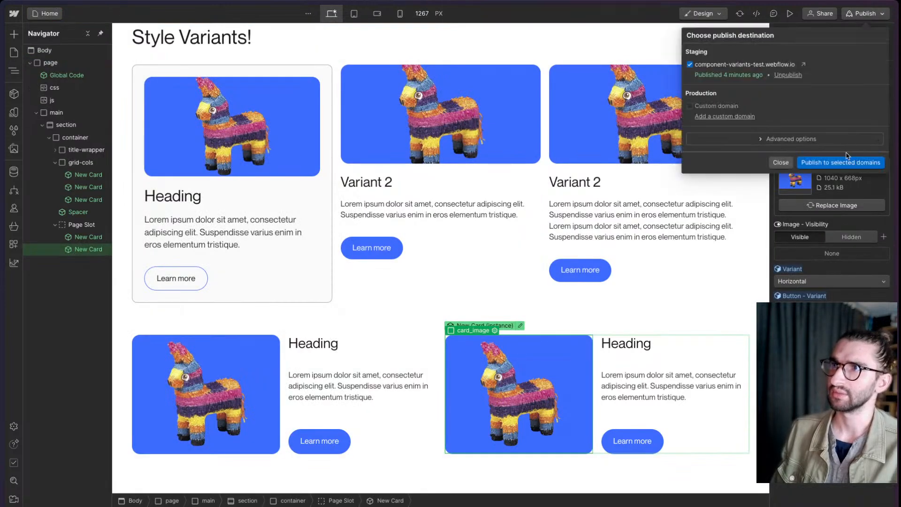
pyautogui.click(847, 161)
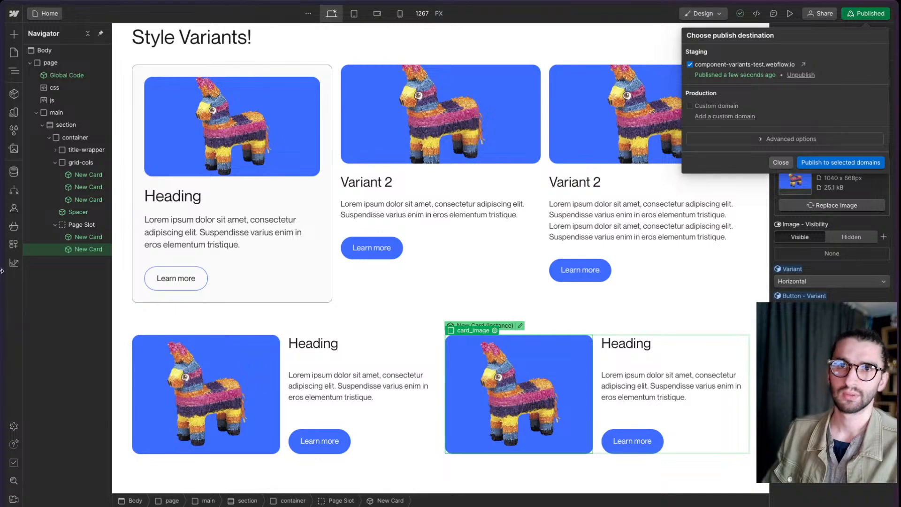
pyautogui.moveTo(1, 365)
pyautogui.click(65, 265)
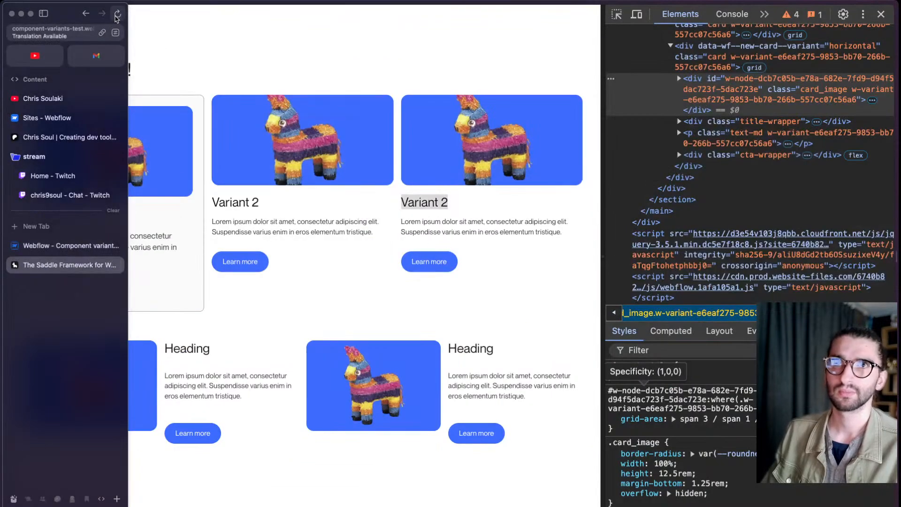
pyautogui.click(117, 16)
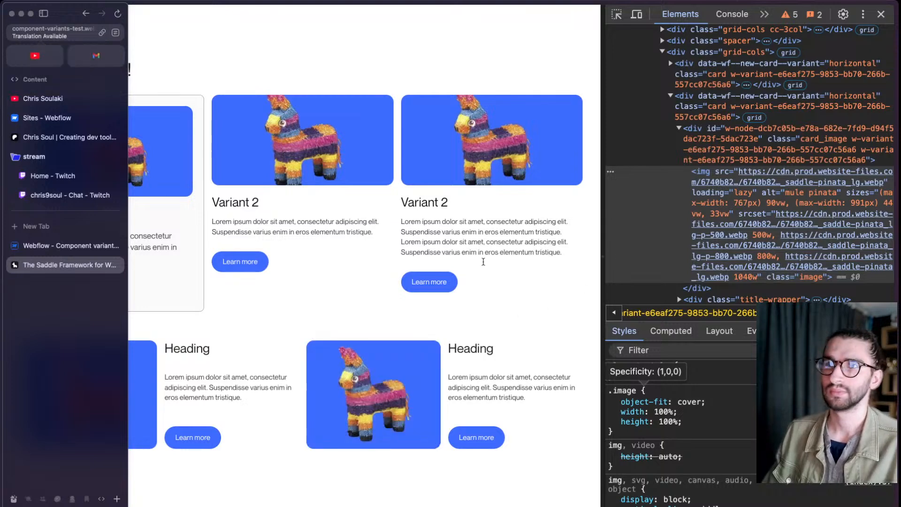
# - Inspect the second Horizontal card's card_image div and examine its variant rules and the first w-variant class in its class attribute
pyautogui.click(616, 14)
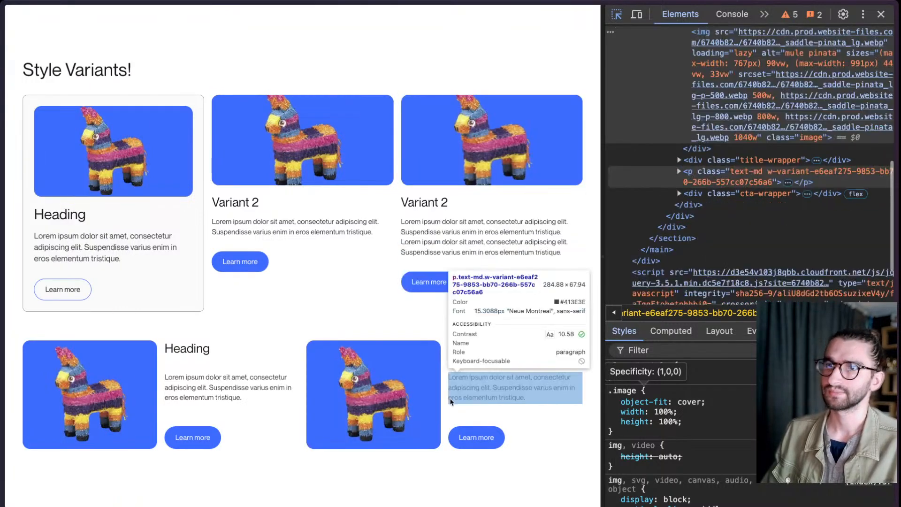
pyautogui.click(446, 400)
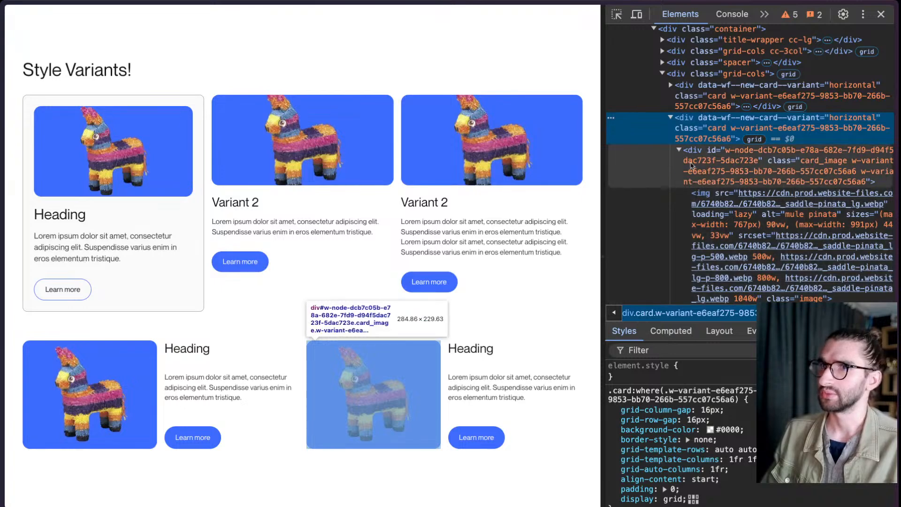
pyautogui.click(699, 161)
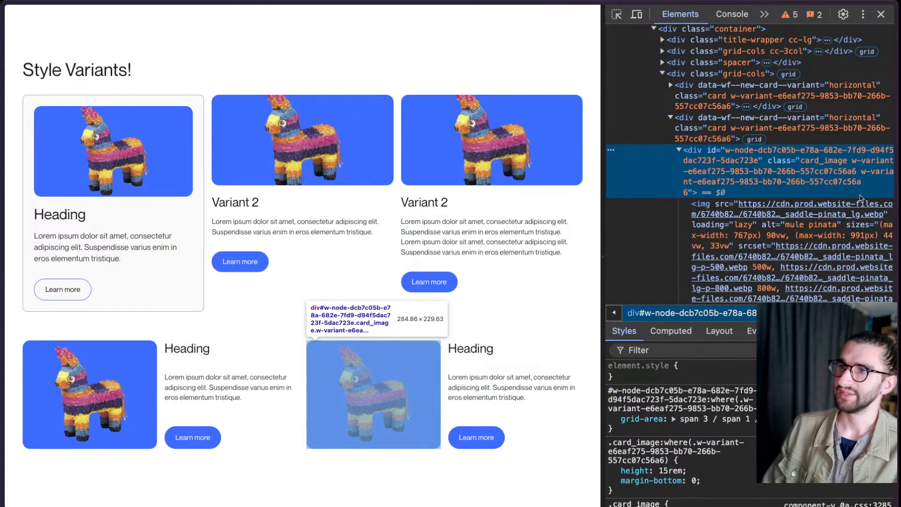
pyautogui.moveTo(858, 205)
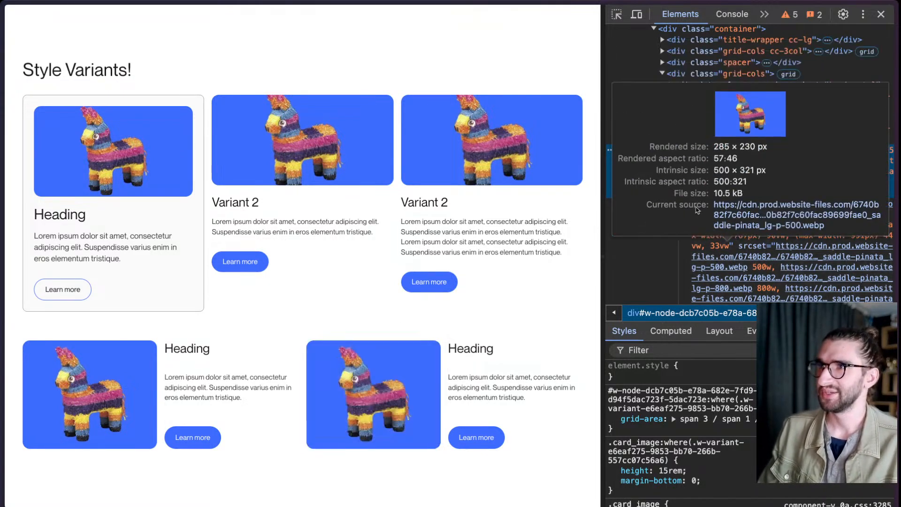
pyautogui.doubleClick(857, 172)
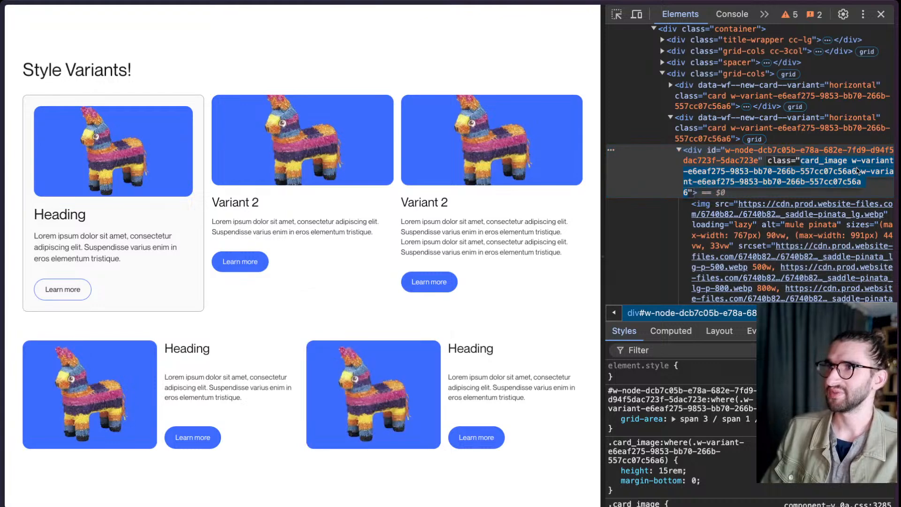
pyautogui.click(857, 172)
pyautogui.moveTo(851, 161); pyautogui.dragTo(857, 173)
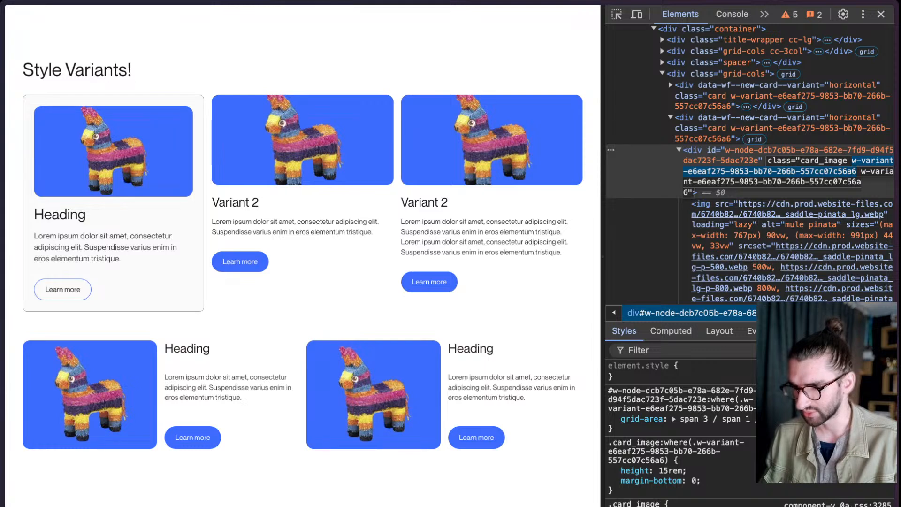
# - Switch back to the Webflow Designer, review the Combo class property of the first New Card's button, and return to the page
pyautogui.click(70, 246)
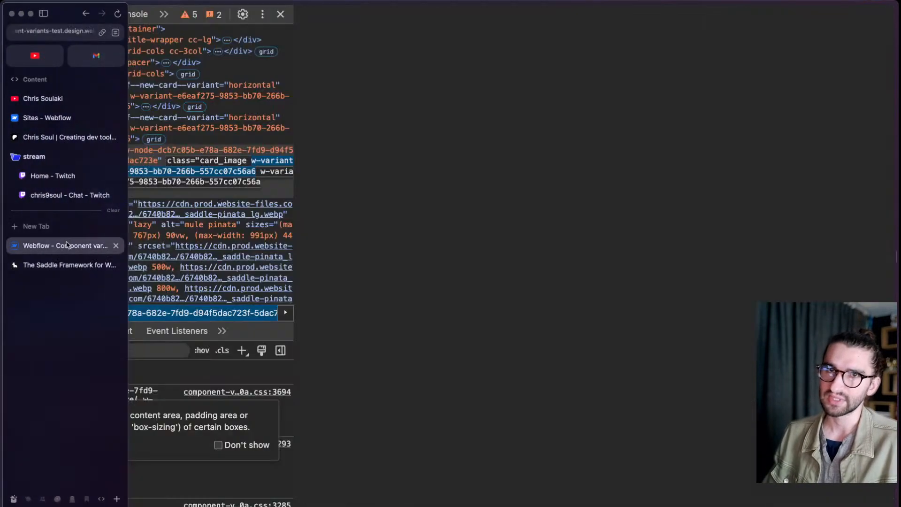
pyautogui.click(818, 261)
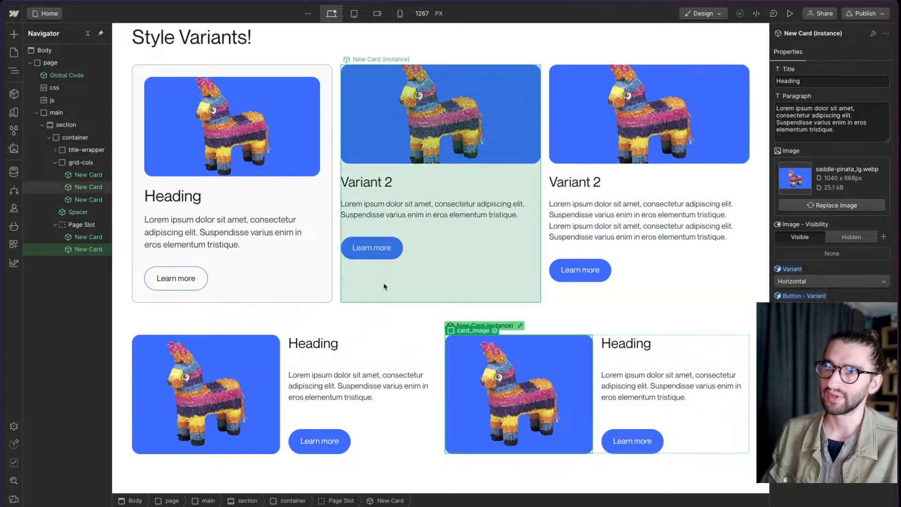
pyautogui.scroll(1, 334, 143)
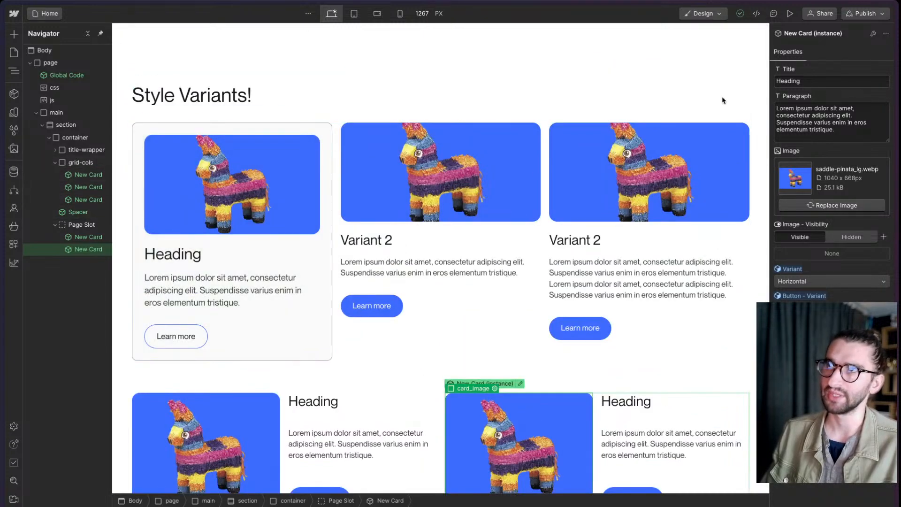
pyautogui.click(336, 153)
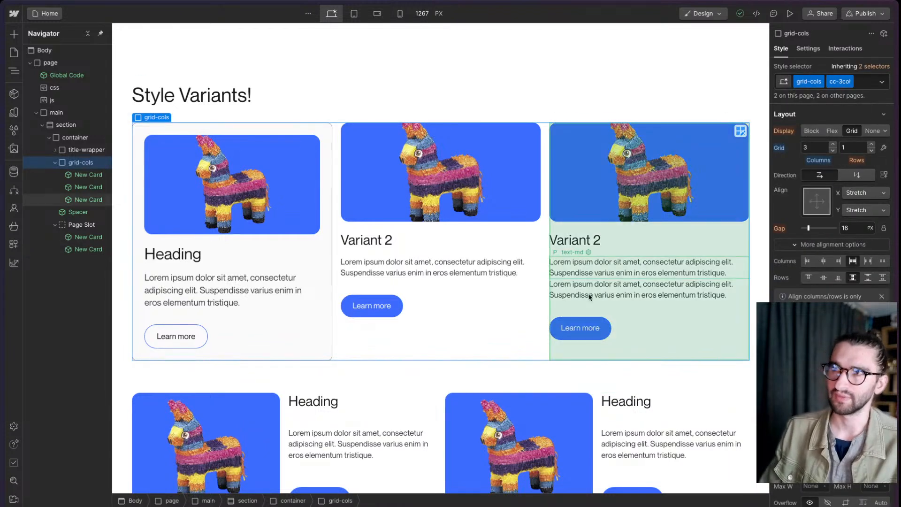
pyautogui.click(214, 347)
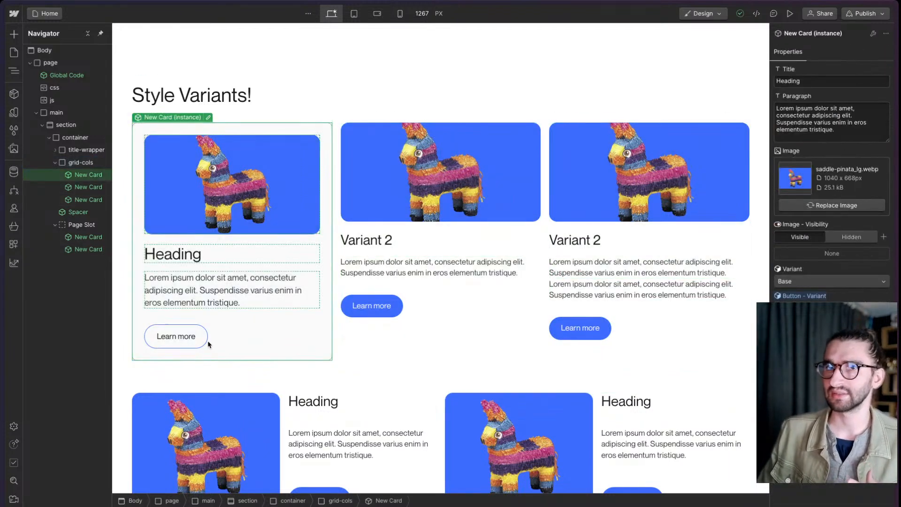
pyautogui.doubleClick(207, 339)
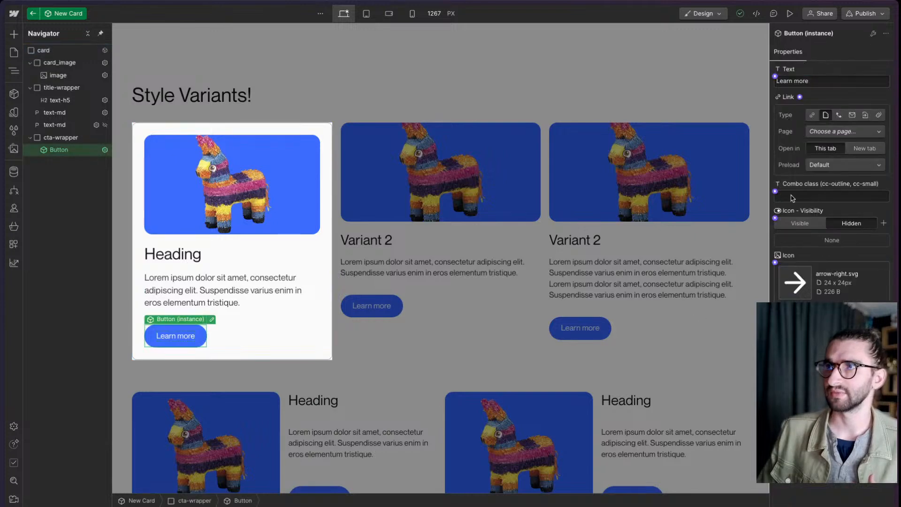
pyautogui.click(830, 196)
pyautogui.click(532, 95)
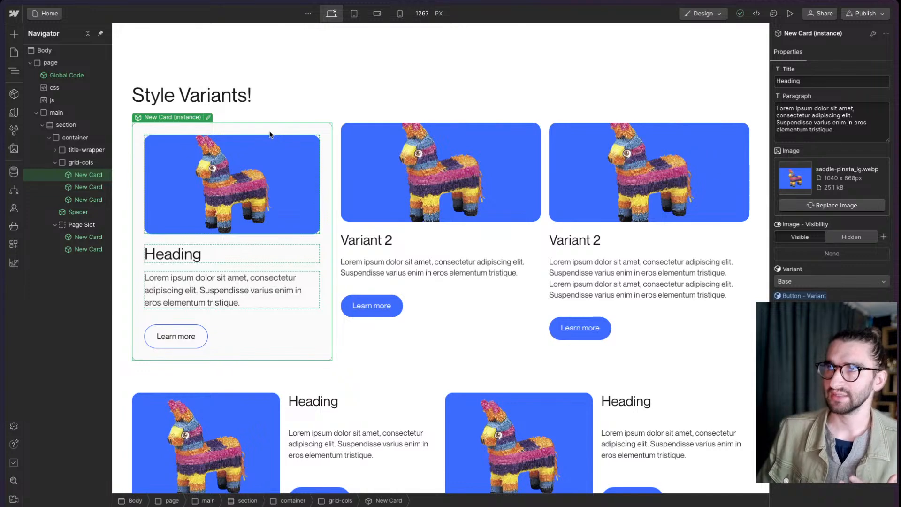
pyautogui.click(647, 87)
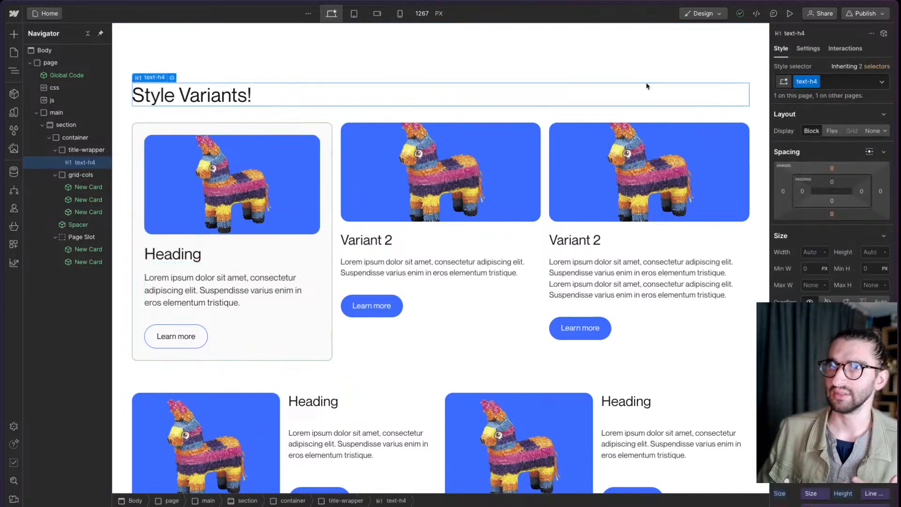
pyautogui.click(840, 83)
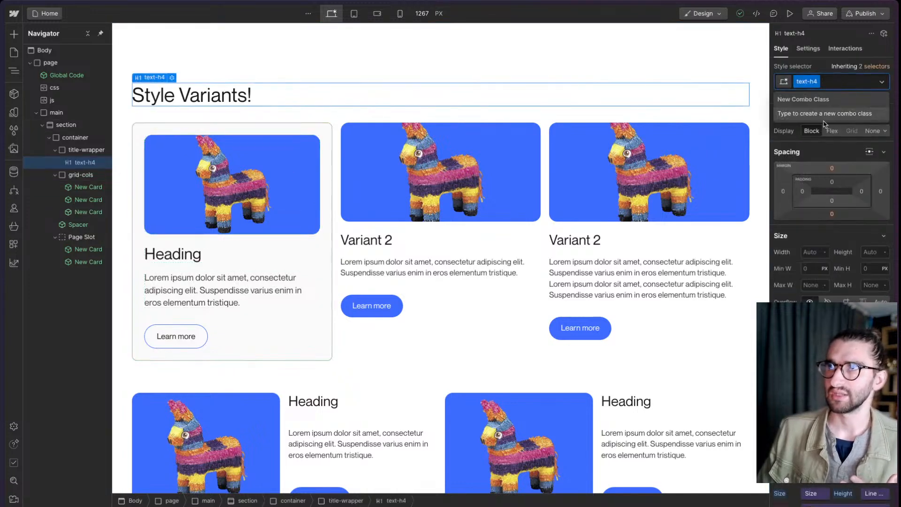
pyautogui.write('b')
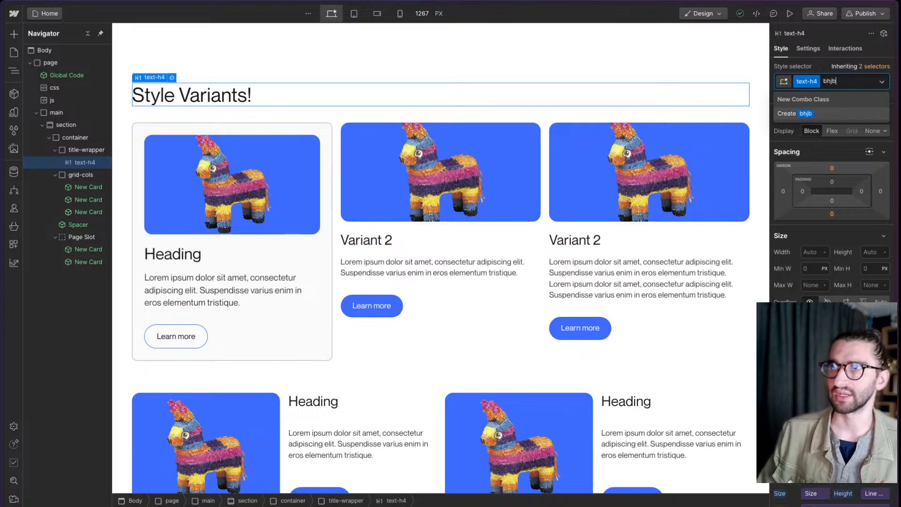
pyautogui.press('Down')
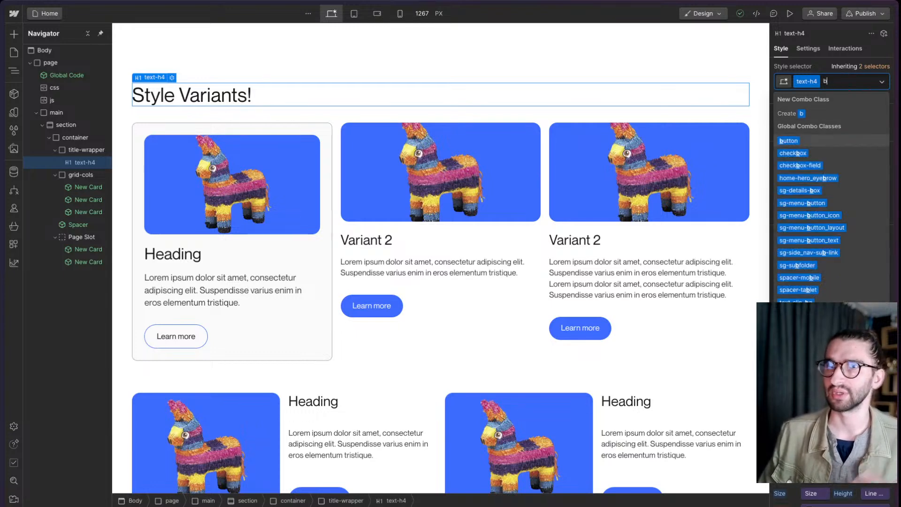
pyautogui.press('BackSpace')
pyautogui.press('Escape')
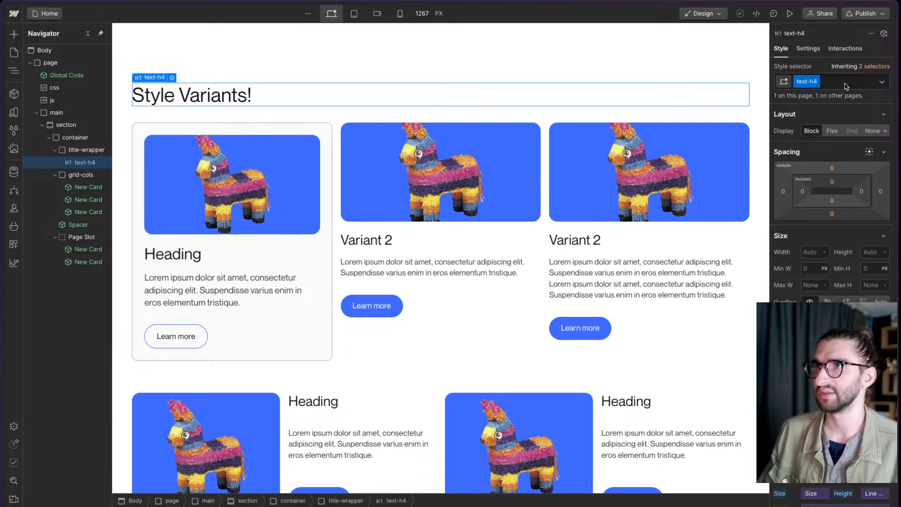
# - Switch to the live page and examine the repeated w-variant class on the second Horizontal card's card_image div
pyautogui.scroll(-1, 430, 326)
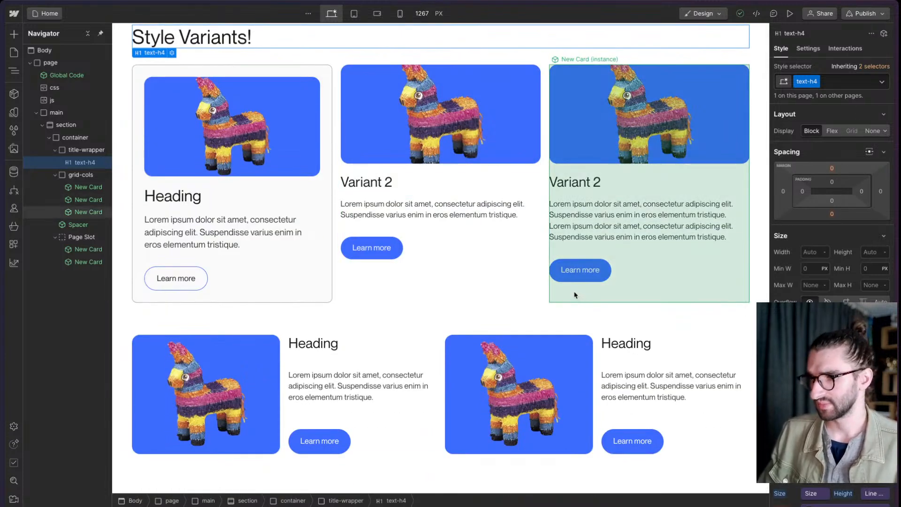
pyautogui.moveTo(4, 263)
pyautogui.click(65, 265)
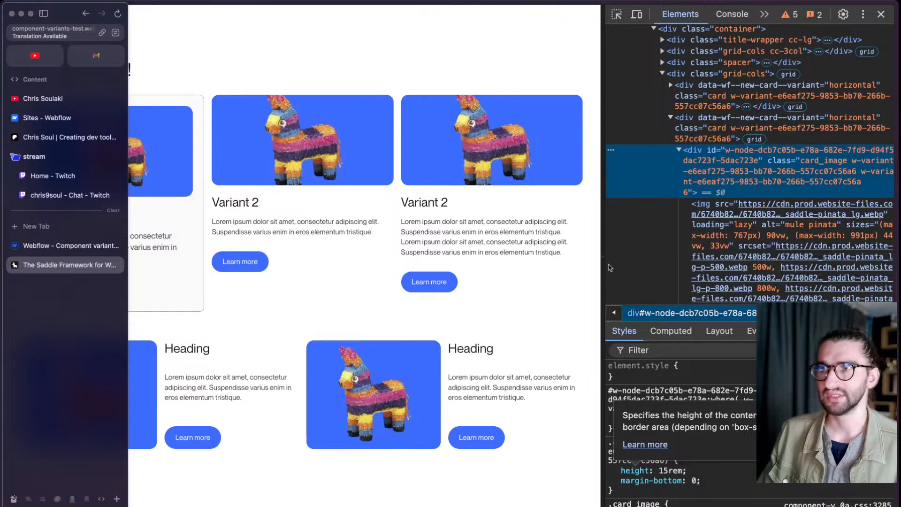
pyautogui.click(673, 203)
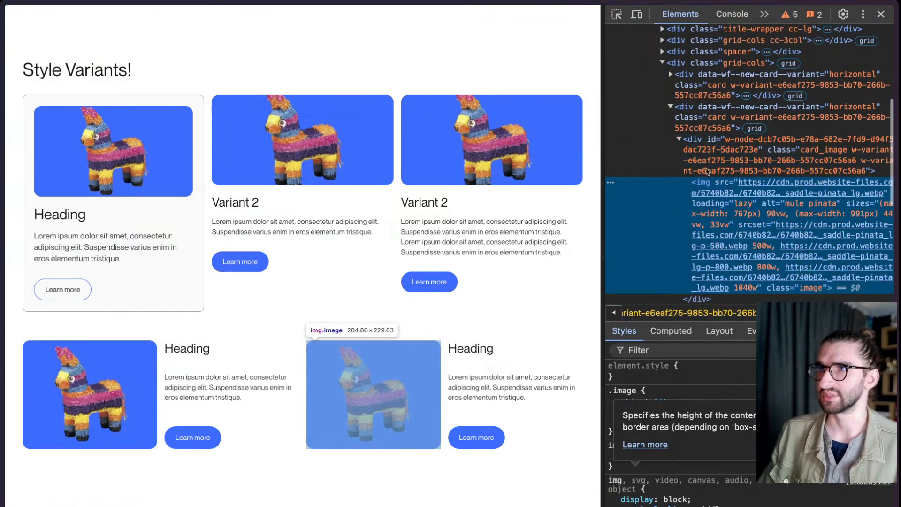
pyautogui.click(746, 165)
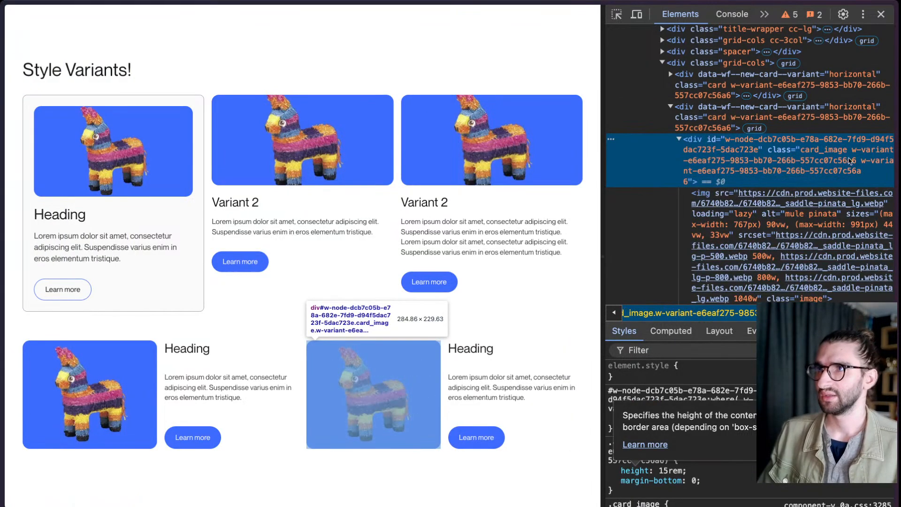
pyautogui.doubleClick(854, 151)
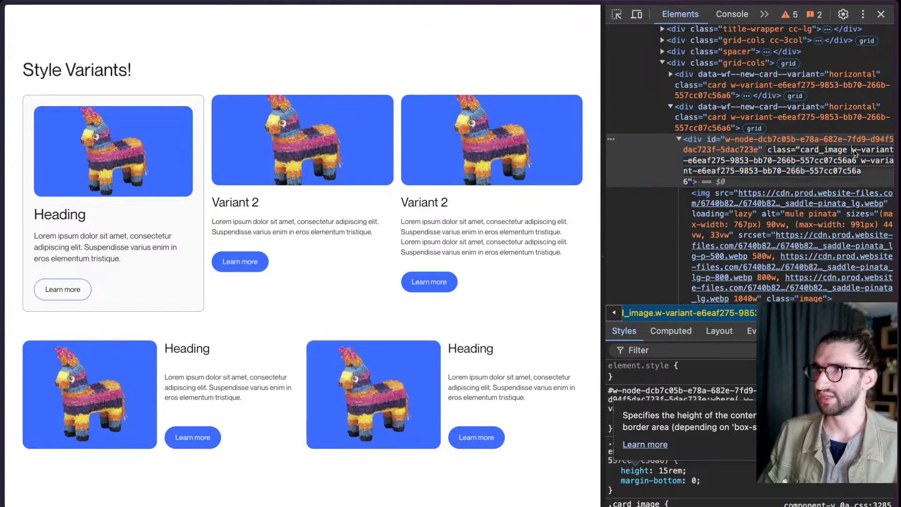
pyautogui.moveTo(853, 151); pyautogui.dragTo(863, 172)
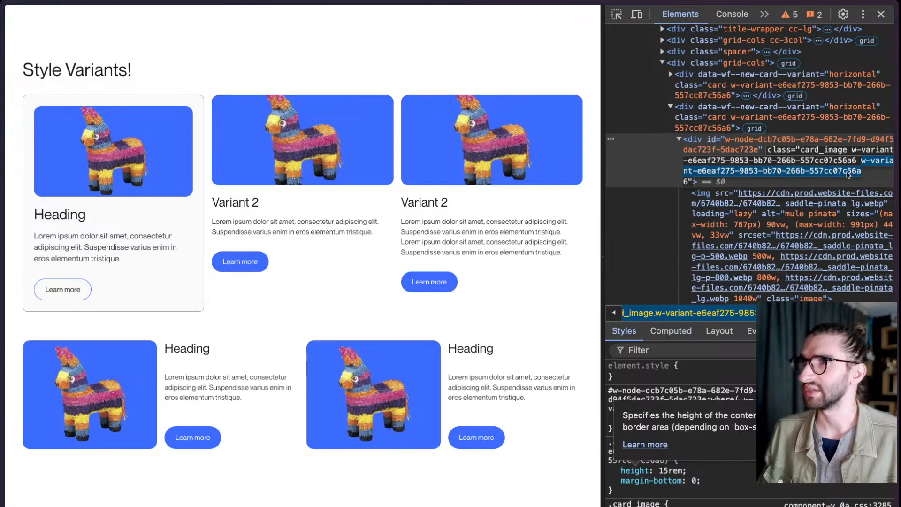
pyautogui.click(858, 162)
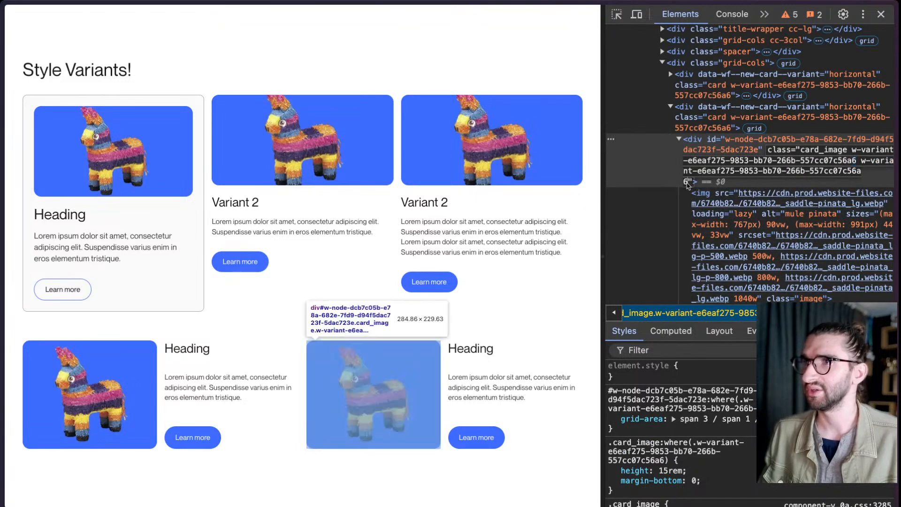
# - Examine the style rules on the second Horizontal card's card_image div, highlighting the w-node ID and the w-variant class inside the :where() selectors
pyautogui.click(683, 174)
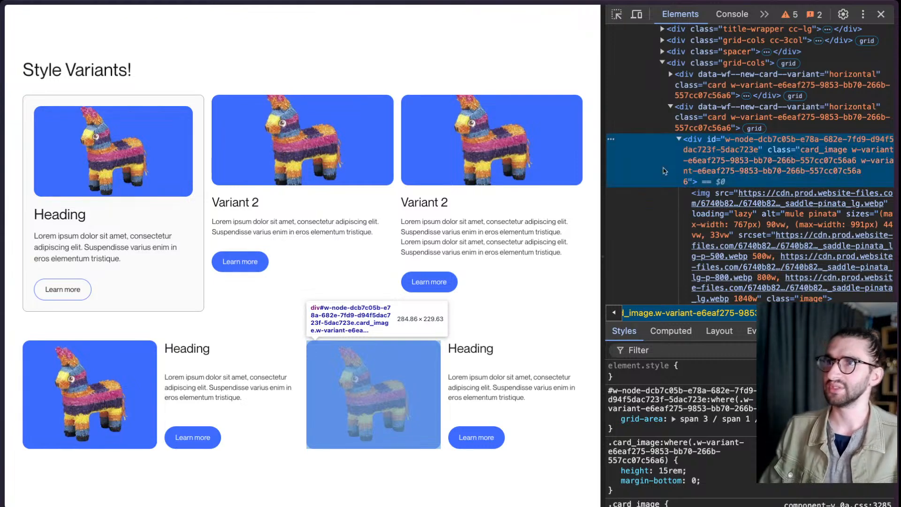
pyautogui.moveTo(602, 174); pyautogui.dragTo(429, 174)
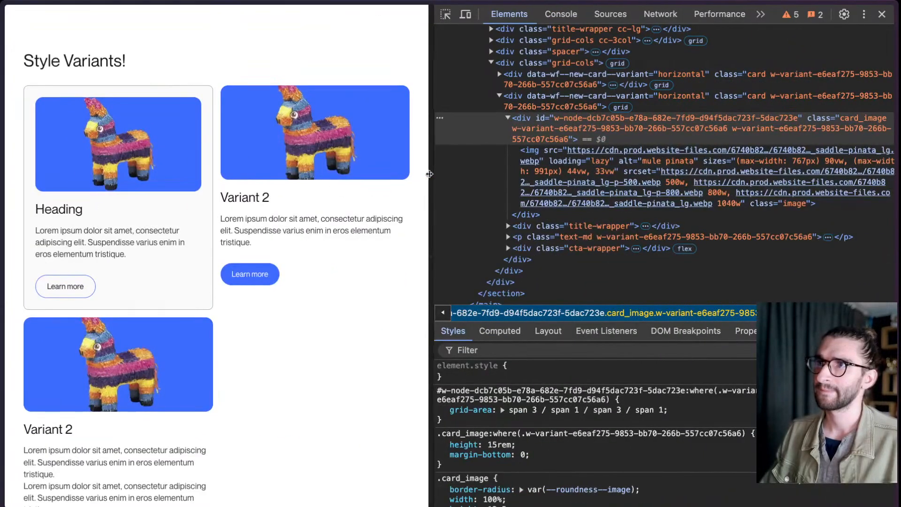
pyautogui.moveTo(429, 175); pyautogui.dragTo(587, 188)
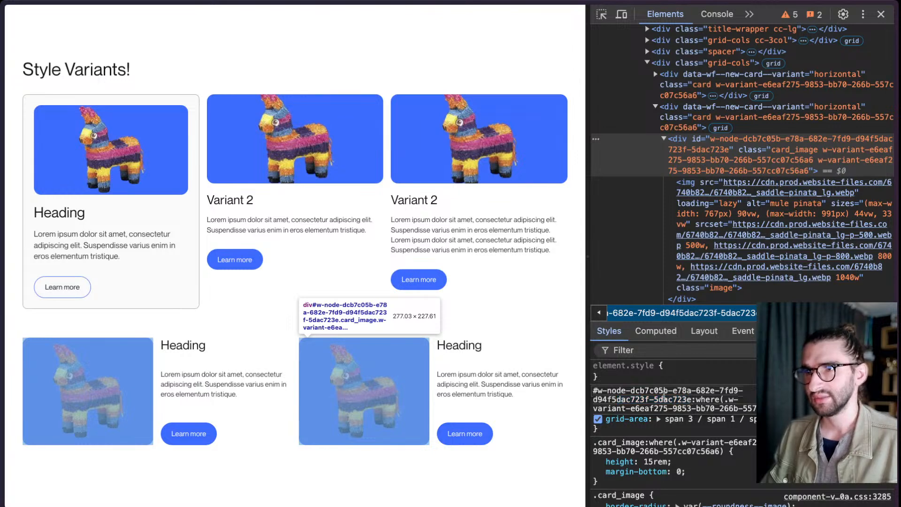
pyautogui.moveTo(662, 391); pyautogui.dragTo(595, 390)
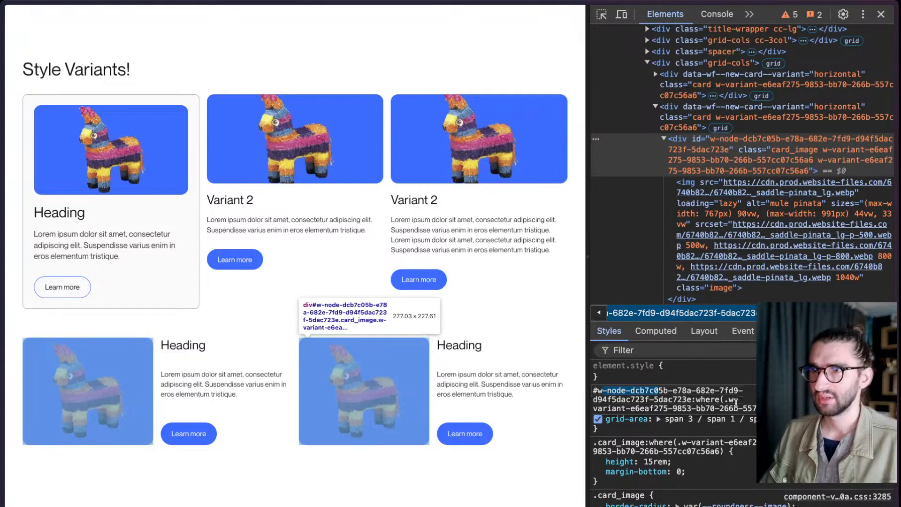
pyautogui.moveTo(729, 400); pyautogui.dragTo(760, 409)
pyautogui.click(763, 409)
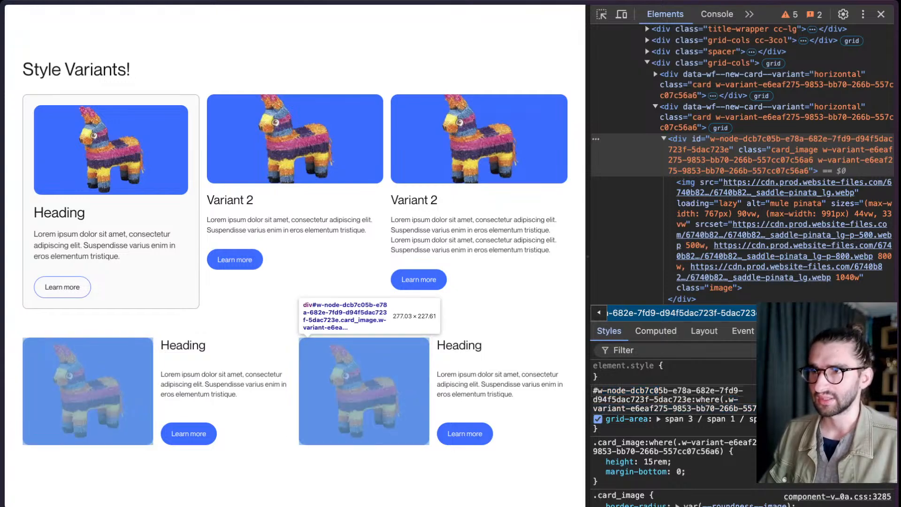
pyautogui.scroll(-1, 684, 418)
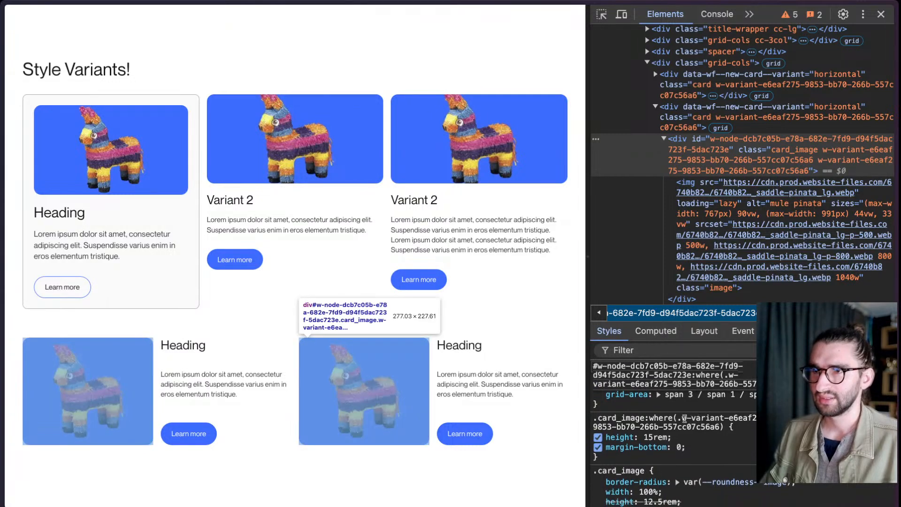
pyautogui.moveTo(723, 426); pyautogui.dragTo(672, 419)
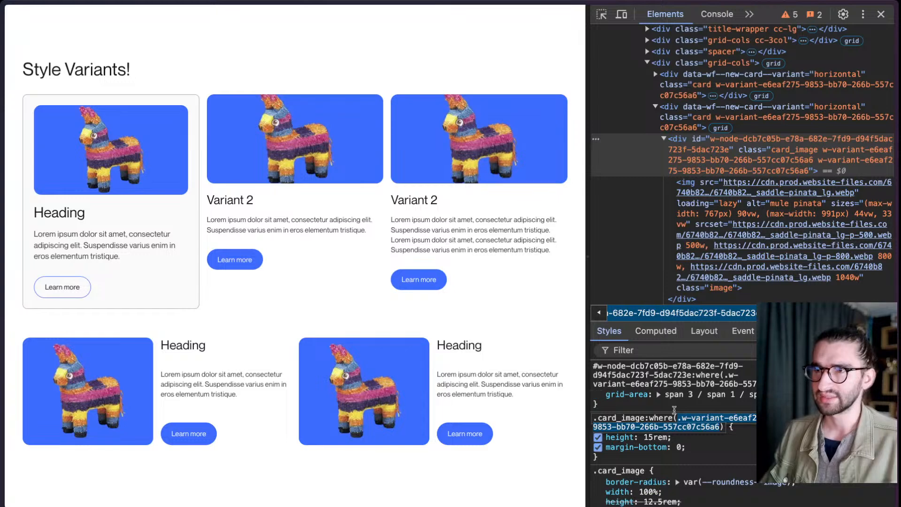
# - Show the console alongside the element tree and evaluate $0.classList for the second Horizontal card's card_image div
pyautogui.moveTo(721, 254)
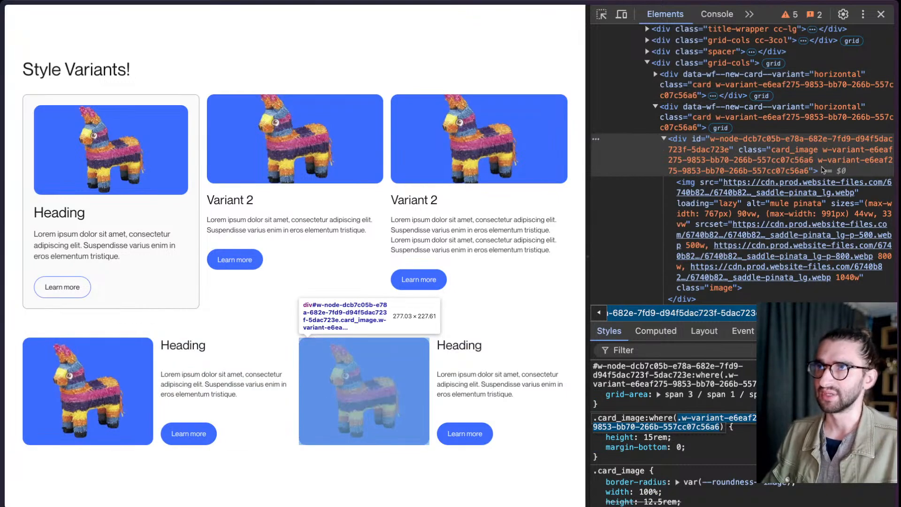
pyautogui.click(823, 170)
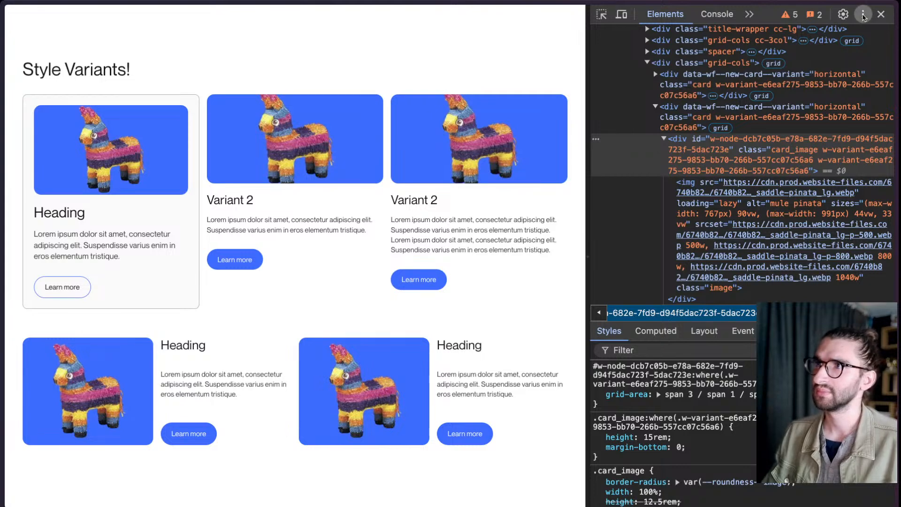
pyautogui.click(863, 14)
pyautogui.click(863, 70)
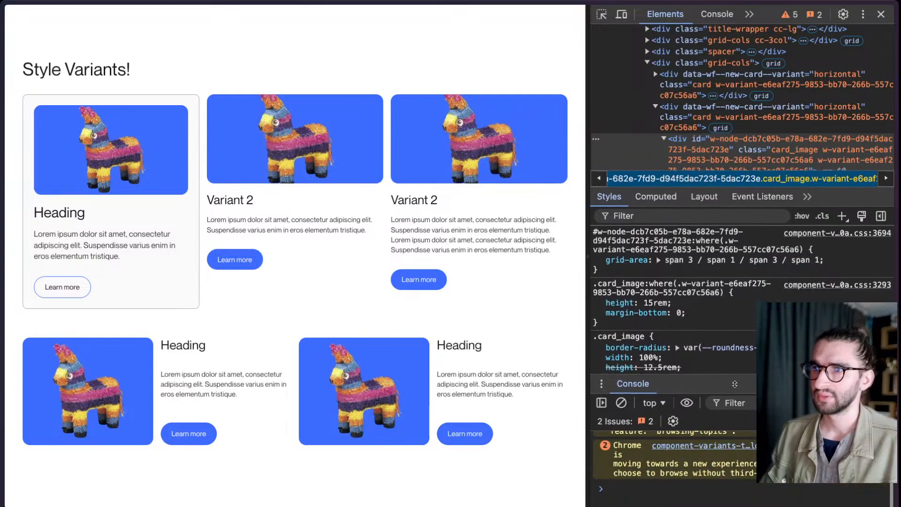
pyautogui.click(682, 493)
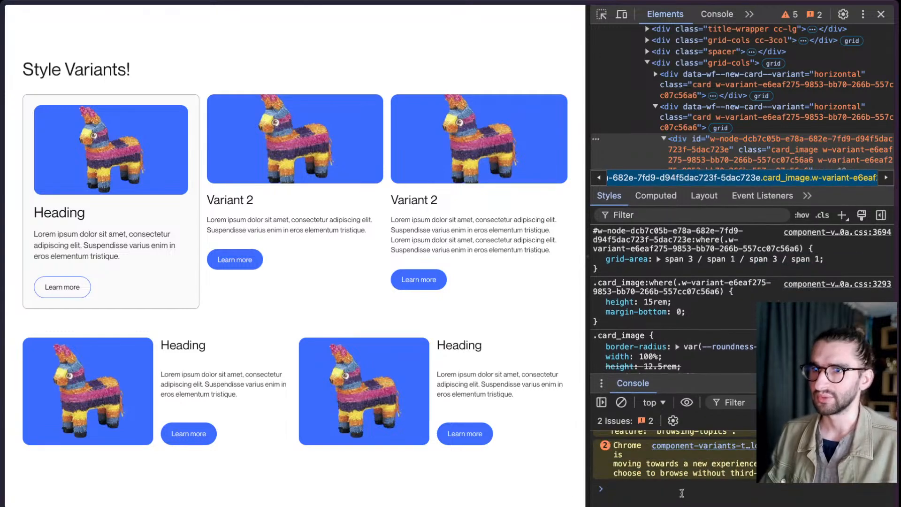
pyautogui.write('$0.')
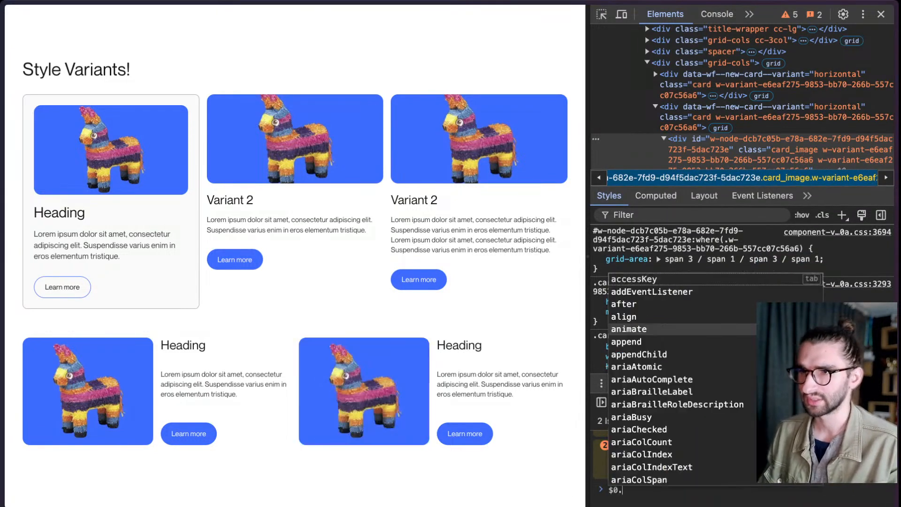
pyautogui.write('classList')
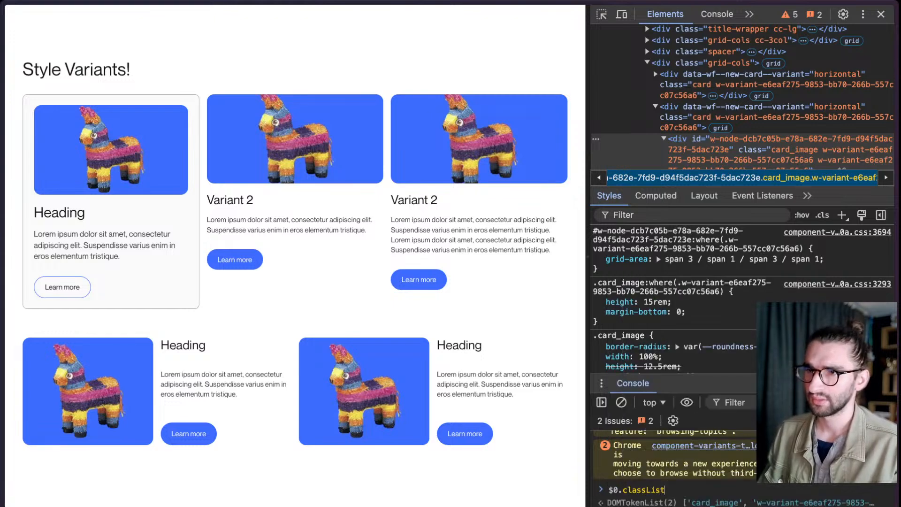
pyautogui.press('Return')
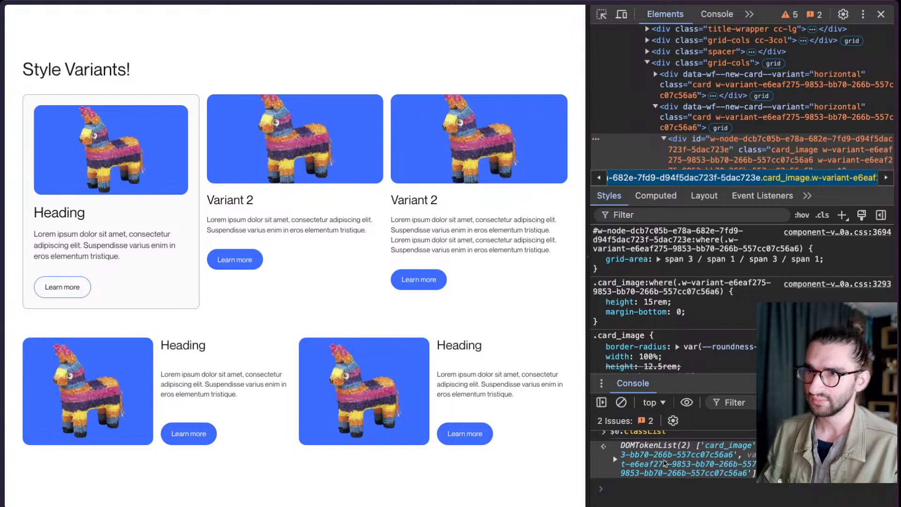
# - Expand the DOMTokenList result in the console and review its individual class entries and full value
pyautogui.click(664, 464)
pyautogui.scroll(-2, 659, 488)
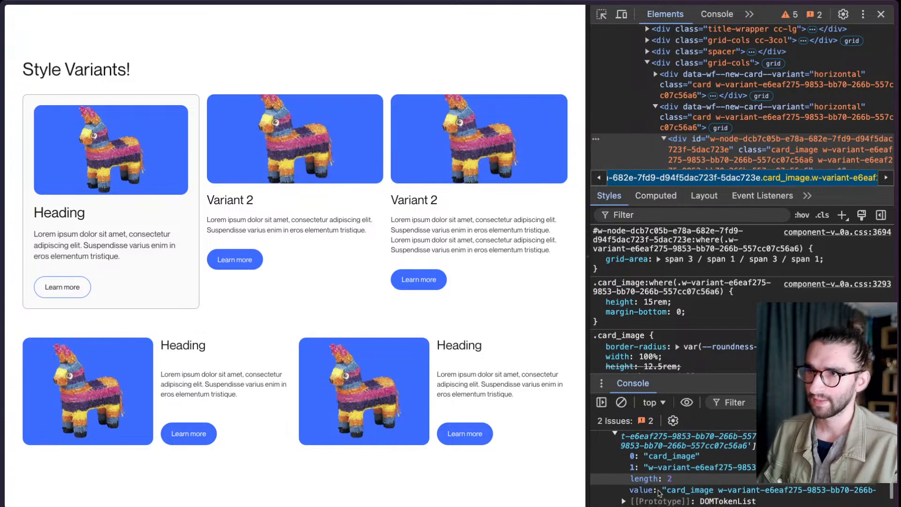
pyautogui.scroll(2, 659, 488)
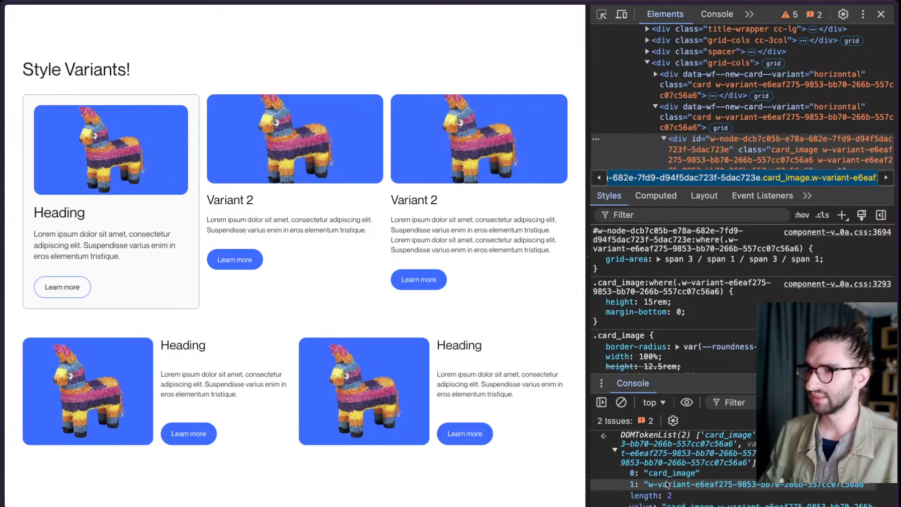
pyautogui.scroll(5, 667, 485)
pyautogui.scroll(-4, 651, 445)
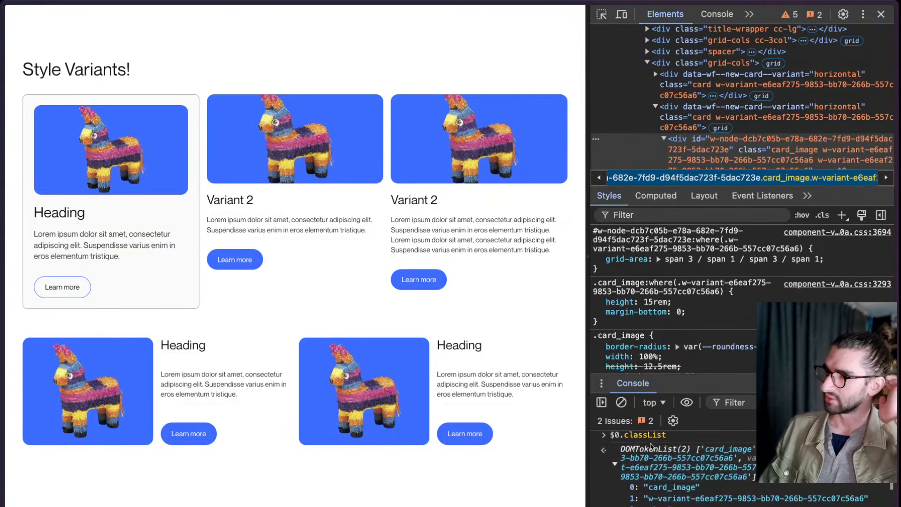
pyautogui.scroll(-2, 657, 450)
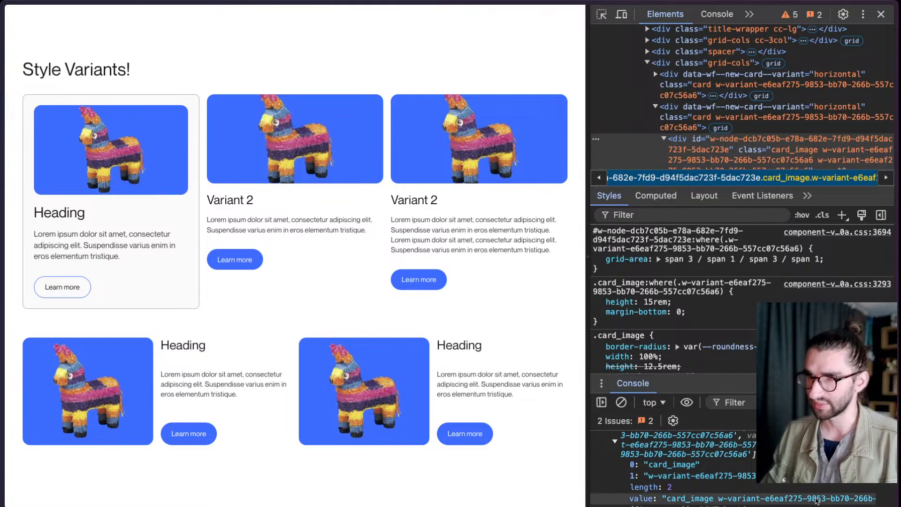
# - Enlarge the element tree, select the second Horizontal card's outer div and examine its data-wf--new-card--variant="horizontal" attribute
pyautogui.moveTo(819, 240); pyautogui.dragTo(808, 302)
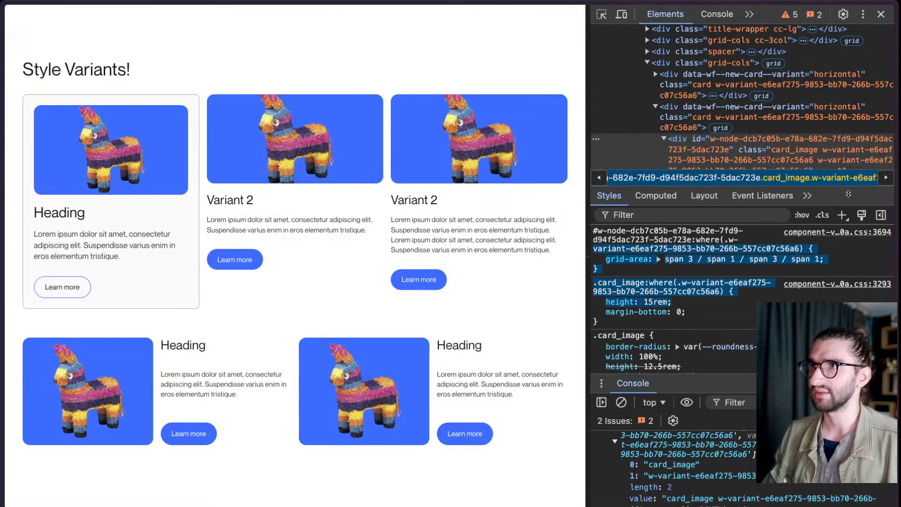
pyautogui.moveTo(848, 193); pyautogui.dragTo(845, 258)
pyautogui.scroll(2, 650, 199)
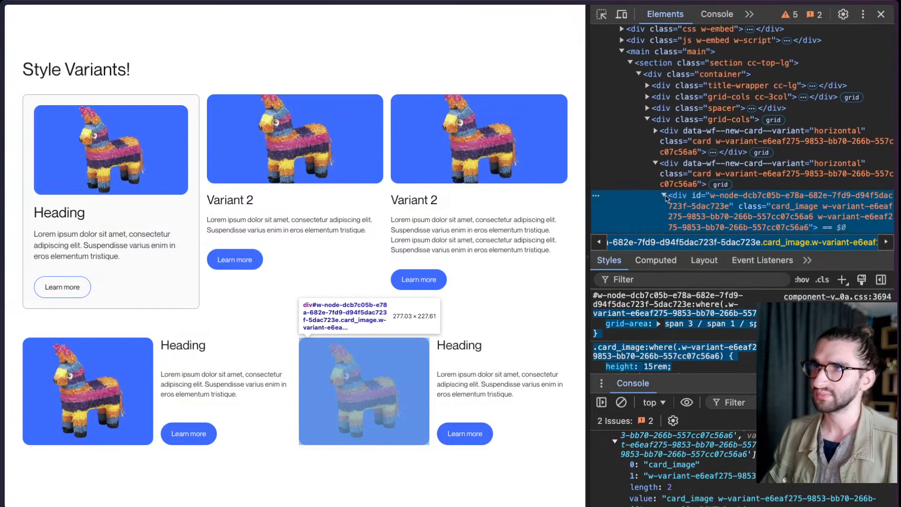
pyautogui.click(757, 165)
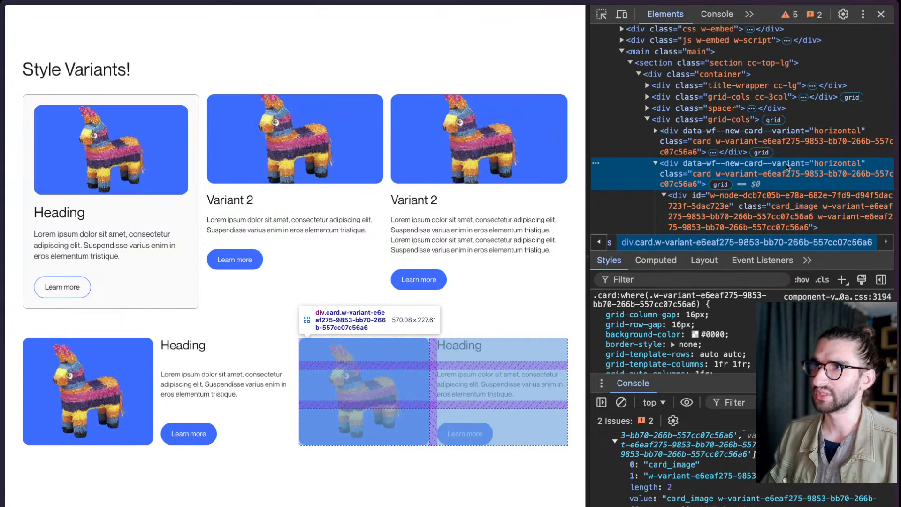
pyautogui.doubleClick(786, 165)
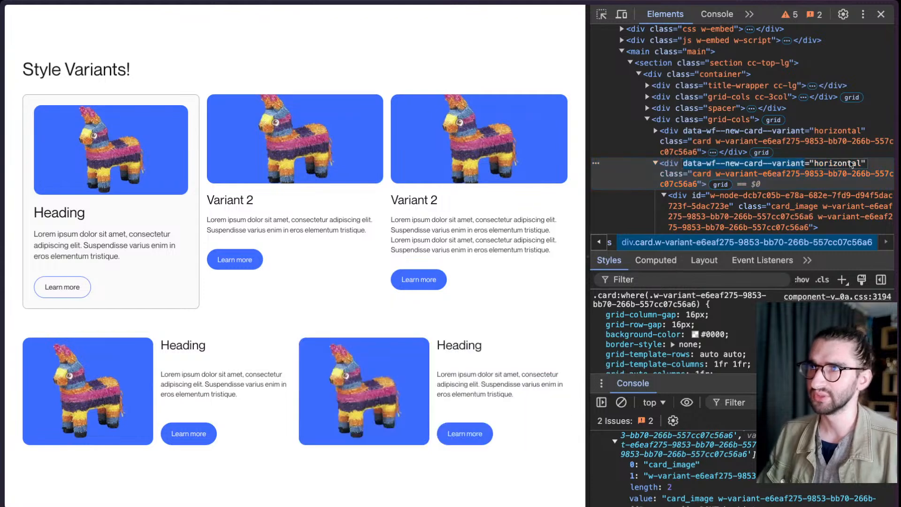
pyautogui.click(862, 163)
pyautogui.moveTo(861, 163); pyautogui.dragTo(685, 164)
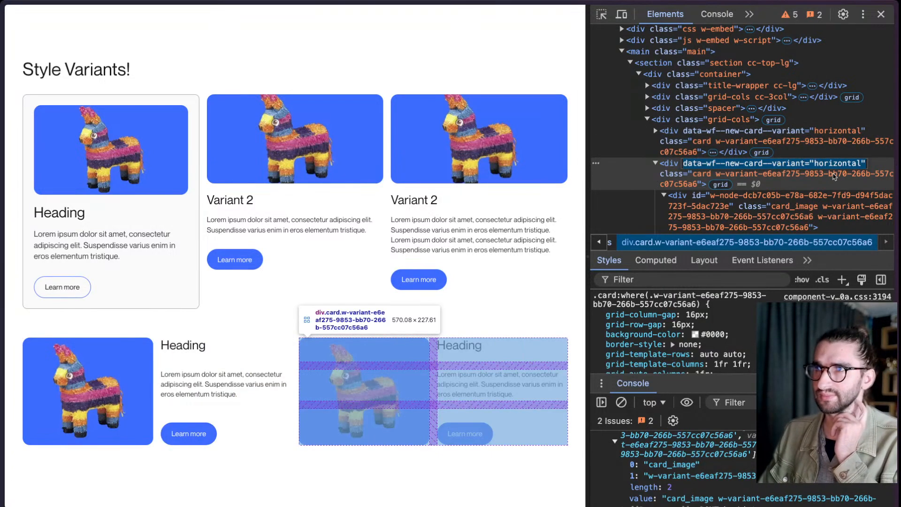
# - Examine the w-variant class on the second Horizontal card's outer div and compare it with the data-wf--new-card--variant attribute
pyautogui.doubleClick(735, 179)
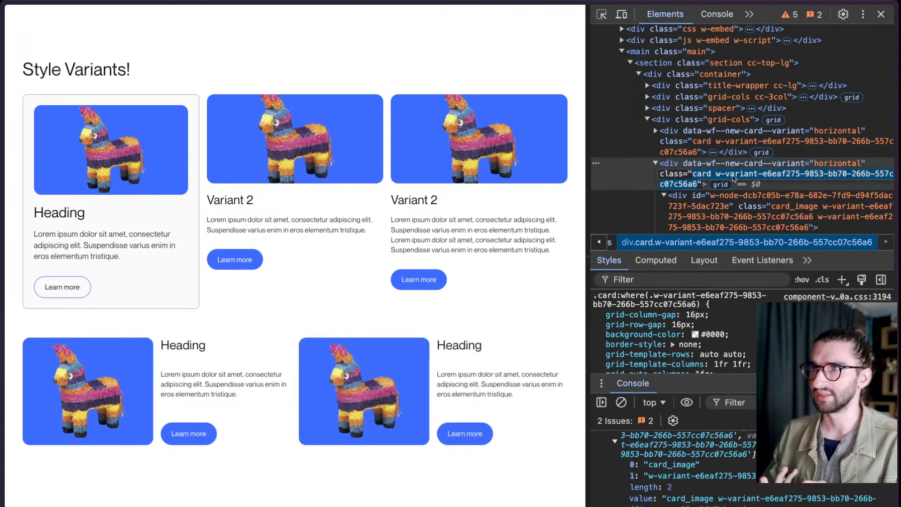
pyautogui.moveTo(715, 174); pyautogui.dragTo(698, 185)
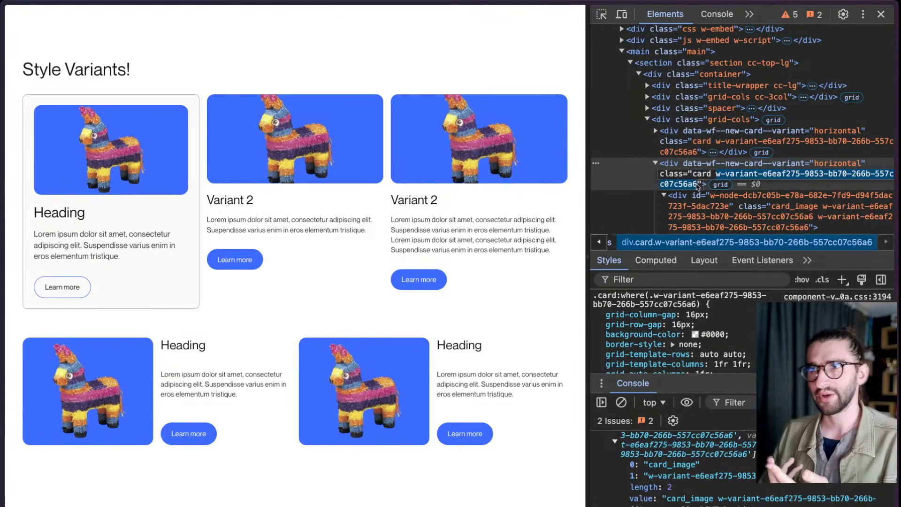
pyautogui.click(790, 184)
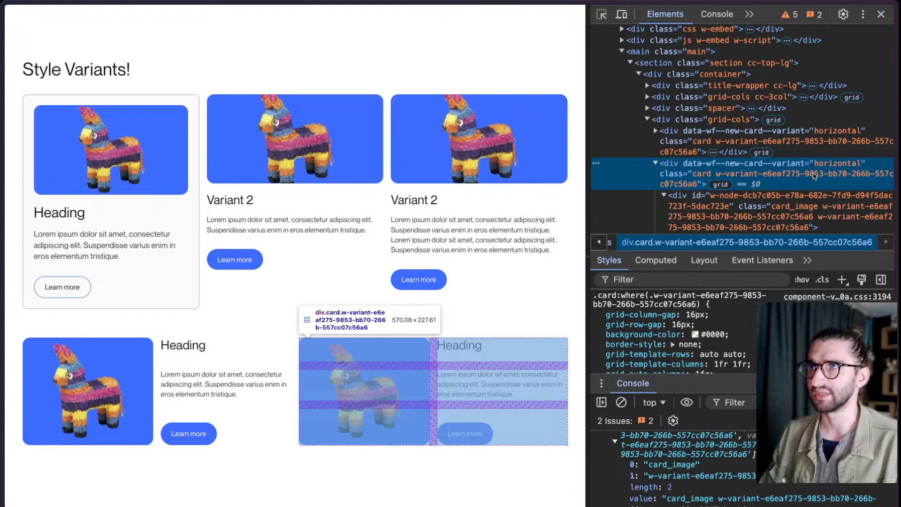
pyautogui.doubleClick(820, 166)
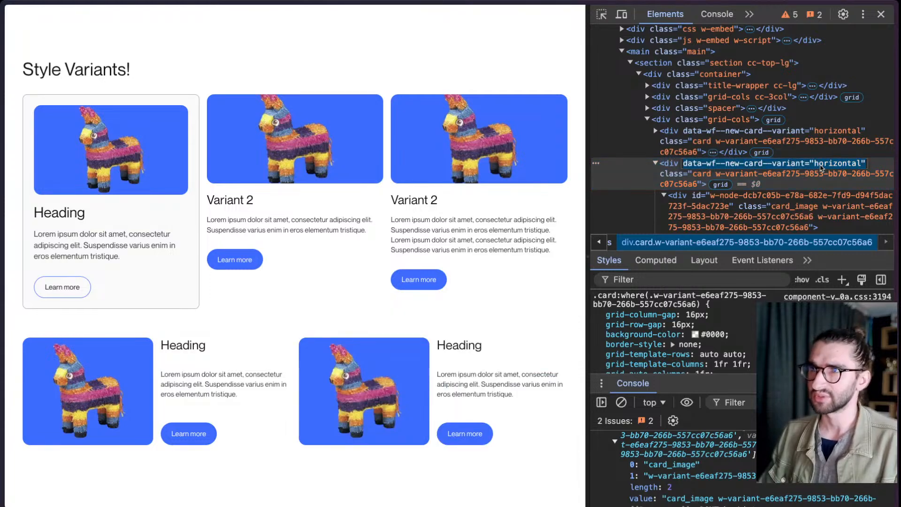
pyautogui.click(881, 170)
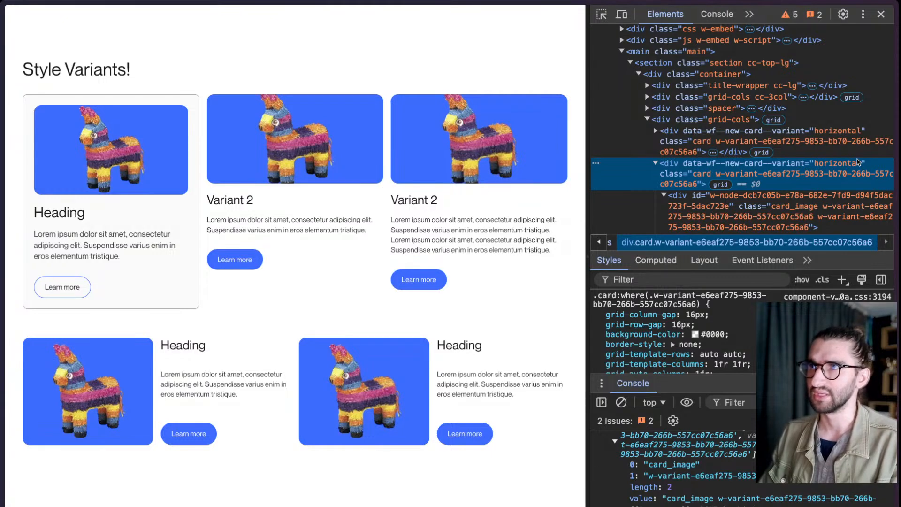
# - Select the nested card_image div in the second Horizontal card and examine the card_image name in its class attribute
pyautogui.scroll(-2, 826, 174)
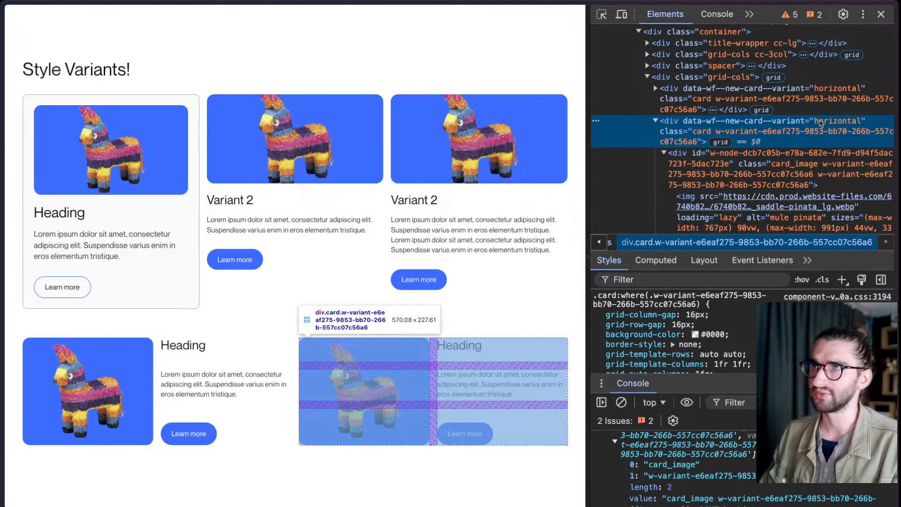
pyautogui.click(798, 168)
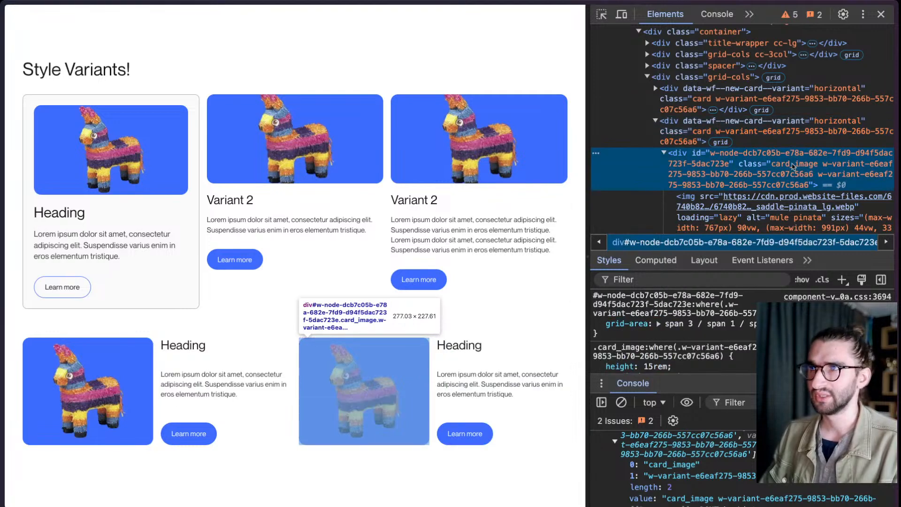
pyautogui.moveTo(818, 164); pyautogui.dragTo(772, 165)
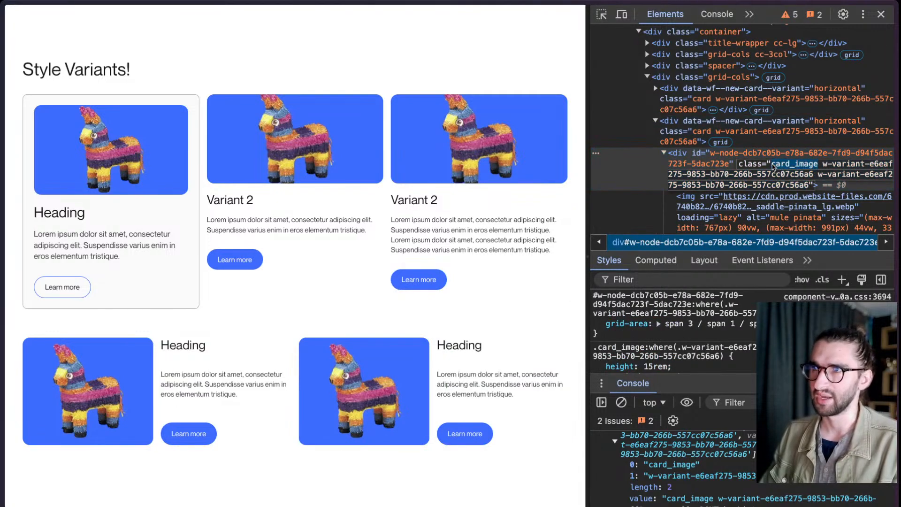
pyautogui.click(716, 163)
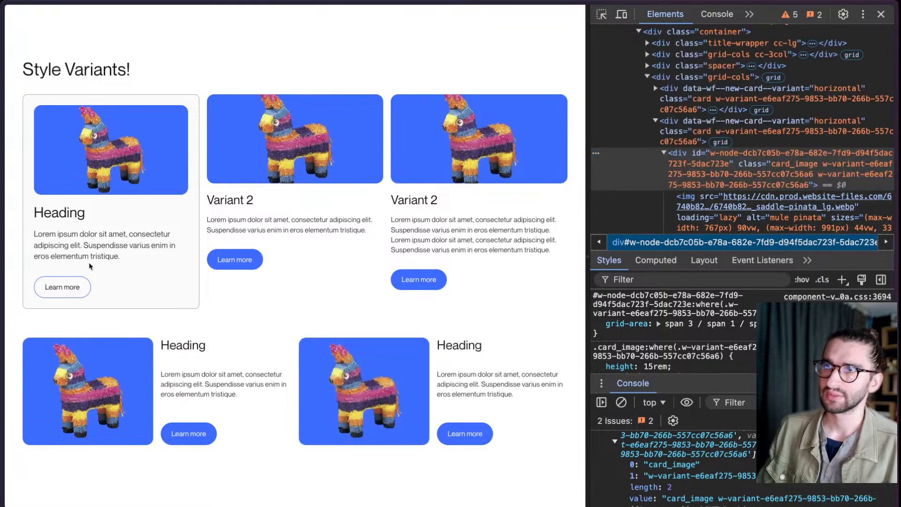
# - Switch back to the Webflow Designer and open the first New Card instance's component for editing
pyautogui.moveTo(2, 265)
pyautogui.click(70, 246)
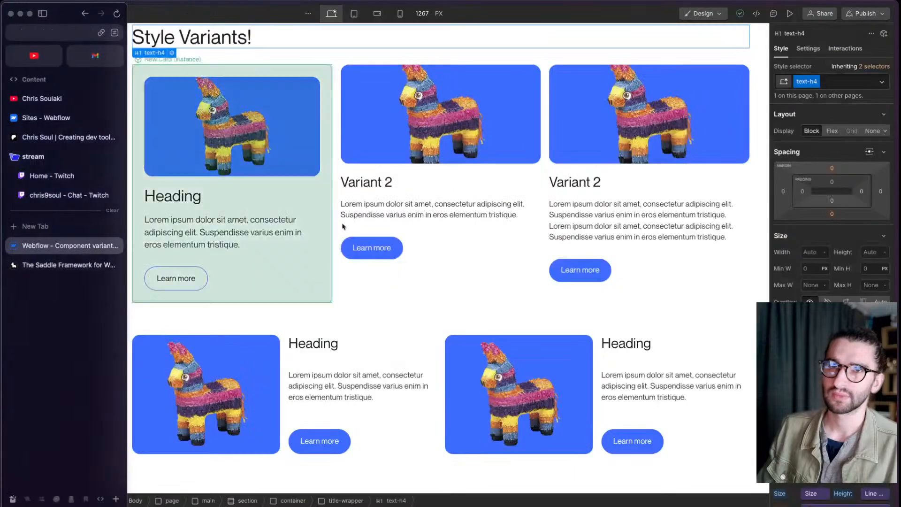
pyautogui.click(325, 240)
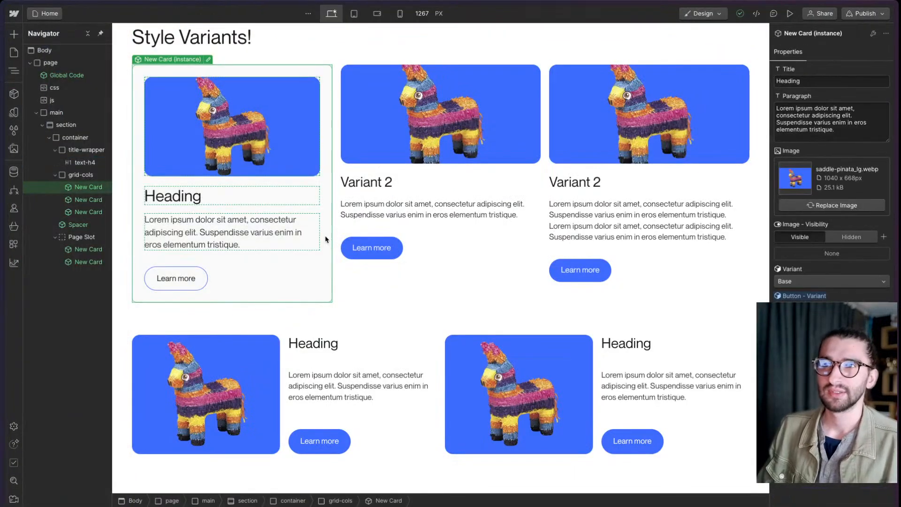
pyautogui.doubleClick(331, 205)
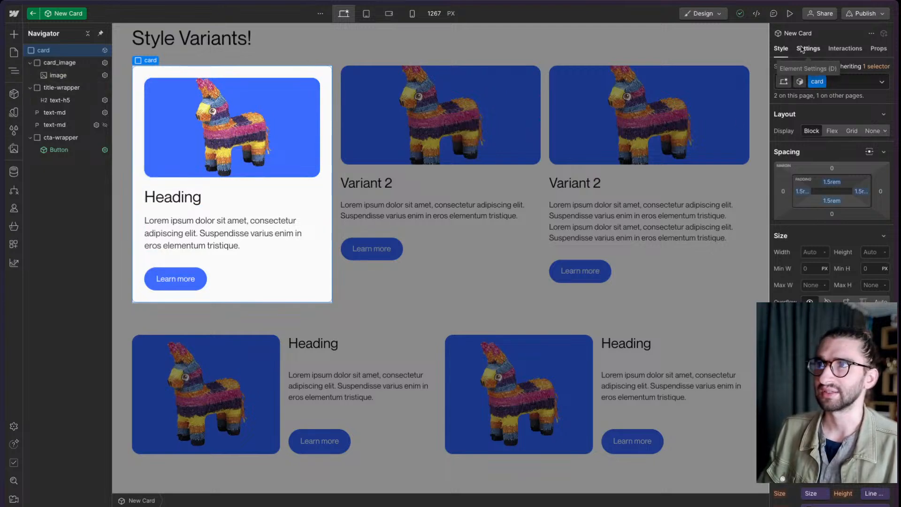
# - Create an is-dark combo class on the card with the Text variable as background color, and remove the class from the card
pyautogui.click(841, 82)
pyautogui.write('is-dark')
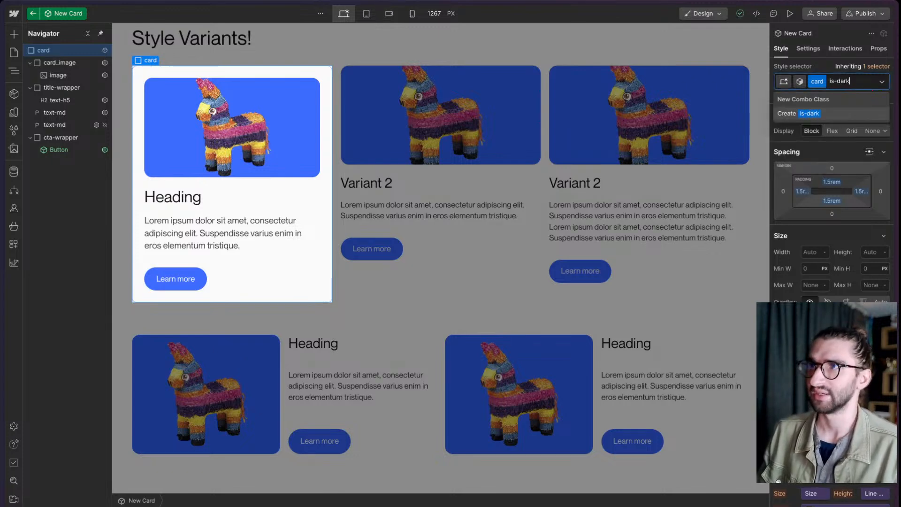
pyautogui.press('Return')
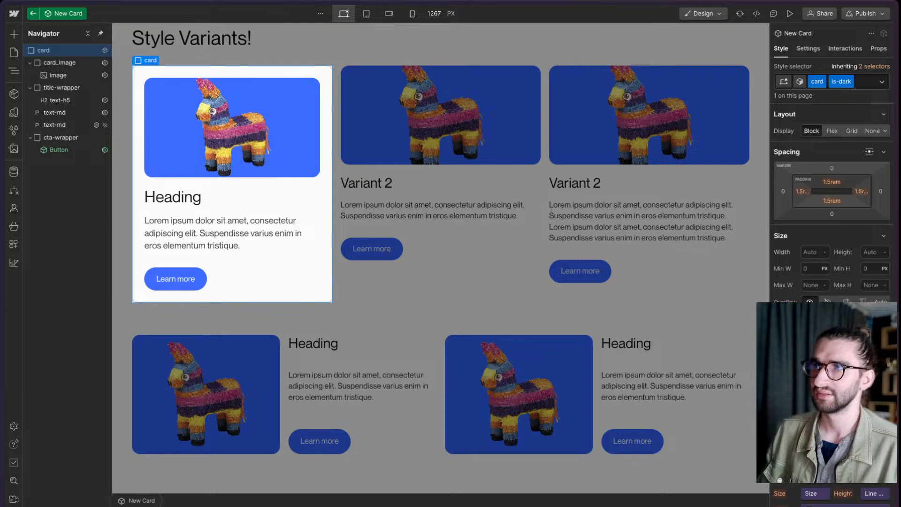
pyautogui.scroll(-5, 831, 202)
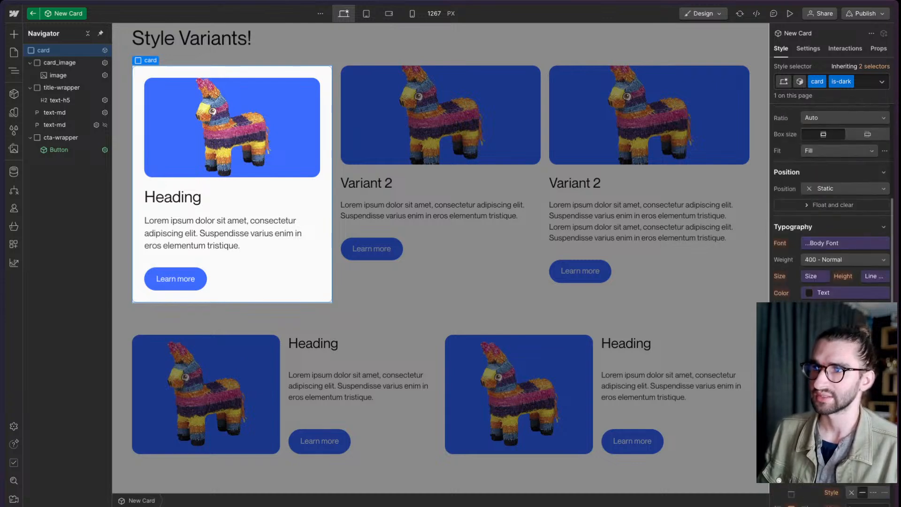
pyautogui.click(822, 402)
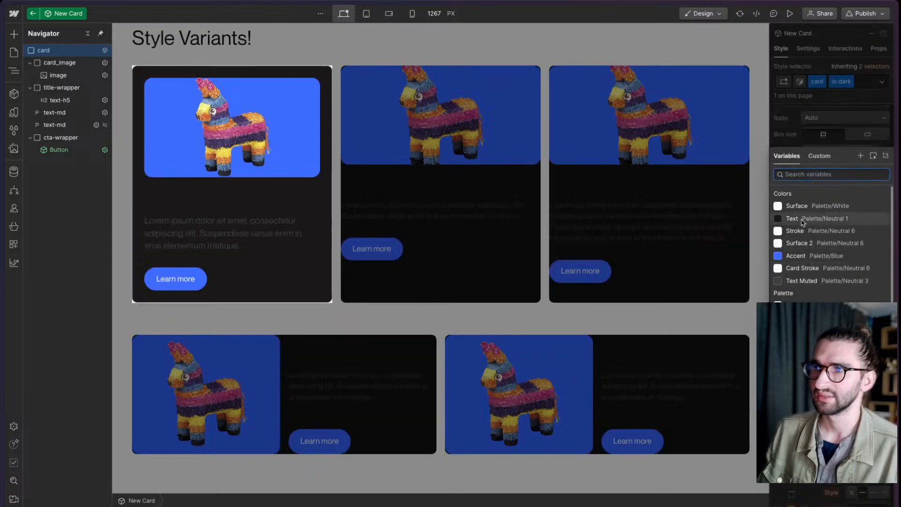
pyautogui.click(803, 218)
pyautogui.click(841, 81)
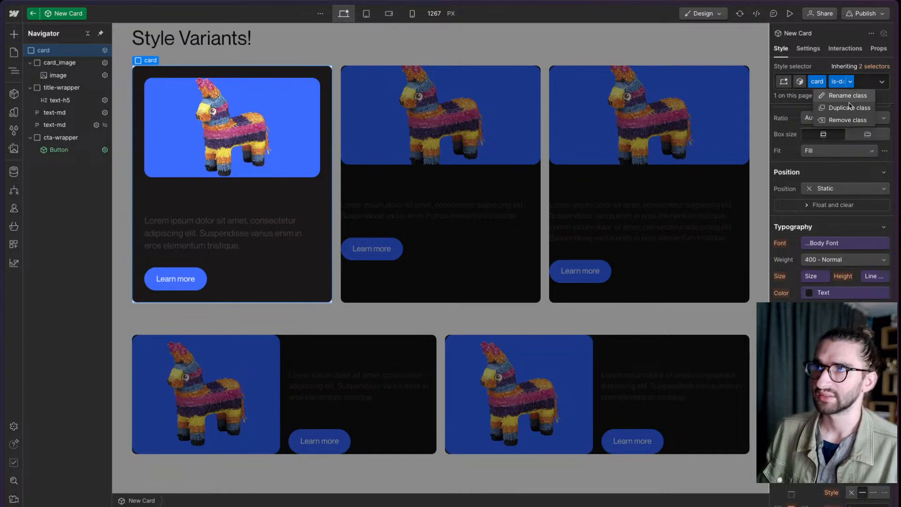
pyautogui.click(847, 117)
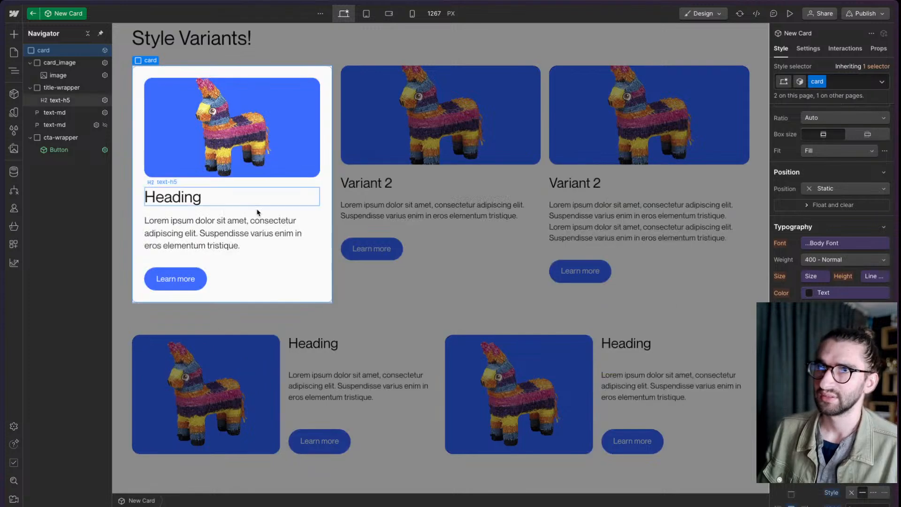
# - Add an is-dark combo class to the text-h5 heading and set its text color to the Surface variable
pyautogui.click(182, 201)
pyautogui.click(851, 81)
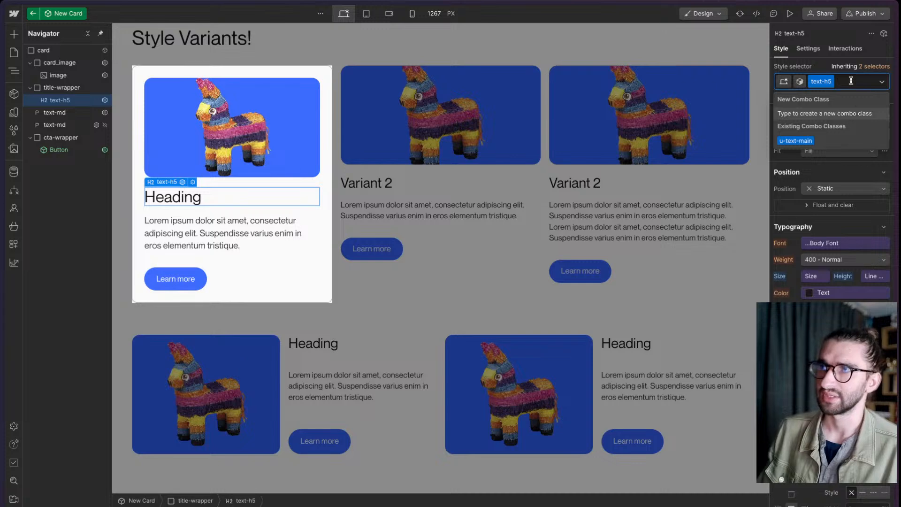
pyautogui.write('id-darl')
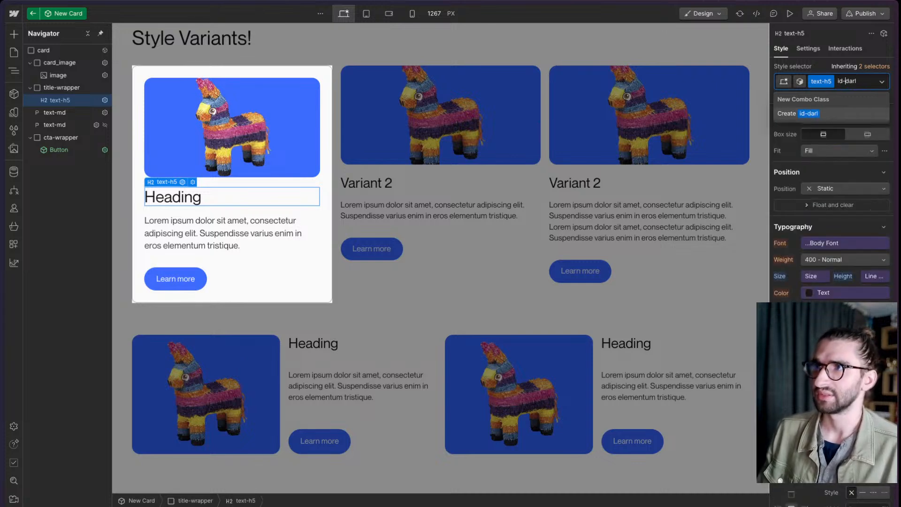
pyautogui.press('Delete')
pyautogui.write('s')
pyautogui.press('End')
pyautogui.write('k')
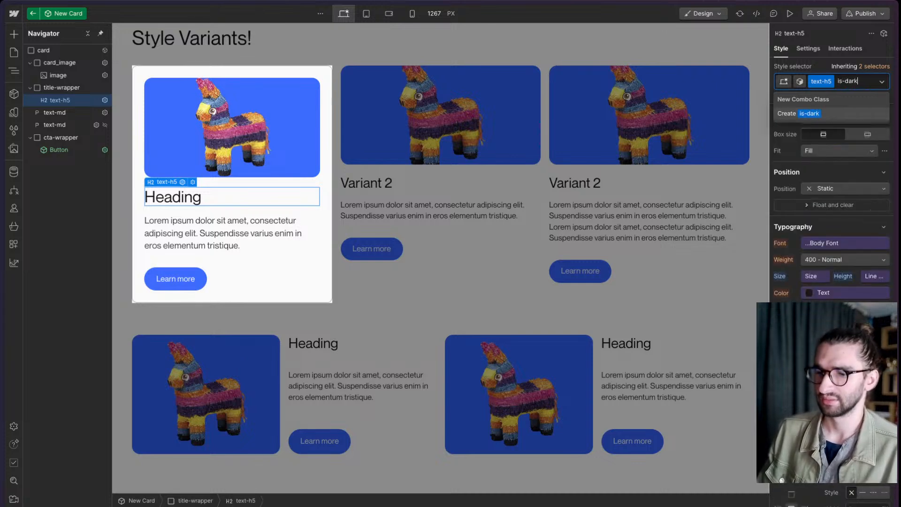
pyautogui.press('Return')
pyautogui.click(819, 296)
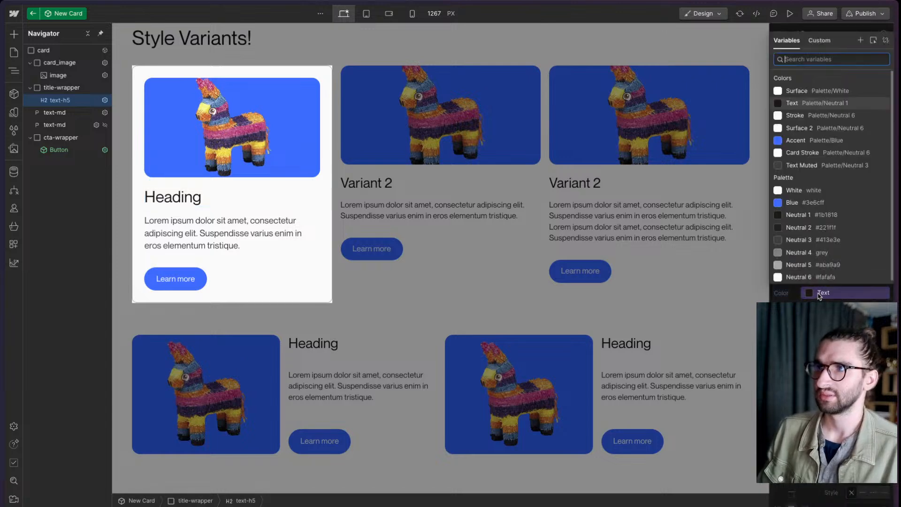
pyautogui.click(806, 98)
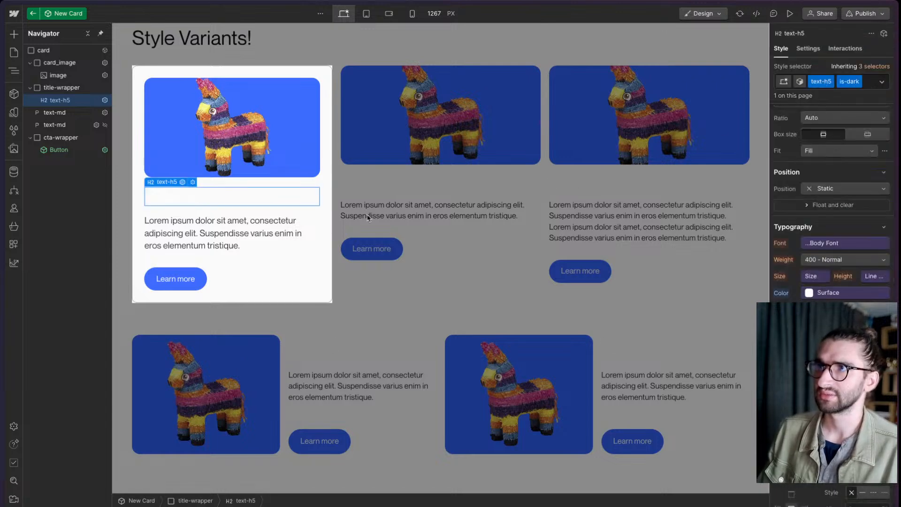
# - Add an is-dark combo class to the first text-md paragraph and set its text color to the Surface variable
pyautogui.click(236, 238)
pyautogui.hotkey('ctrl', 'Return')
pyautogui.write('is')
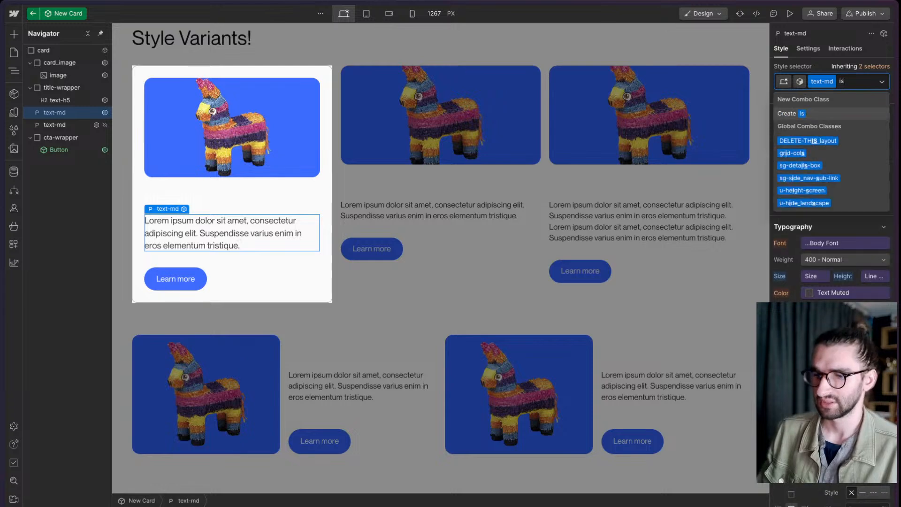
pyautogui.write('-dark')
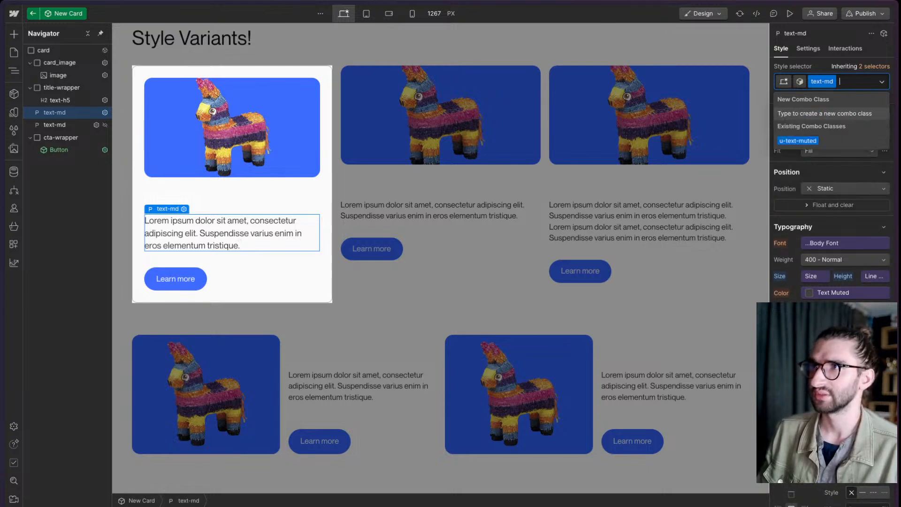
pyautogui.press('Return')
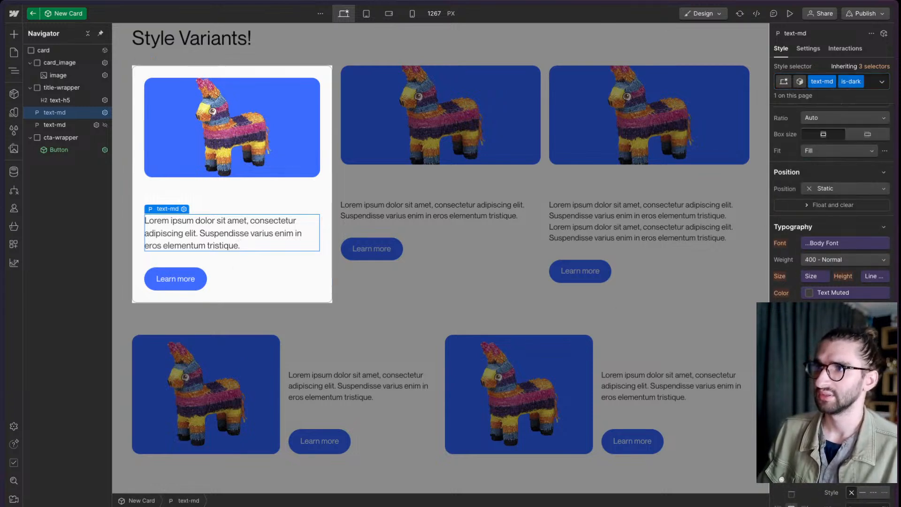
pyautogui.click(808, 292)
pyautogui.click(797, 92)
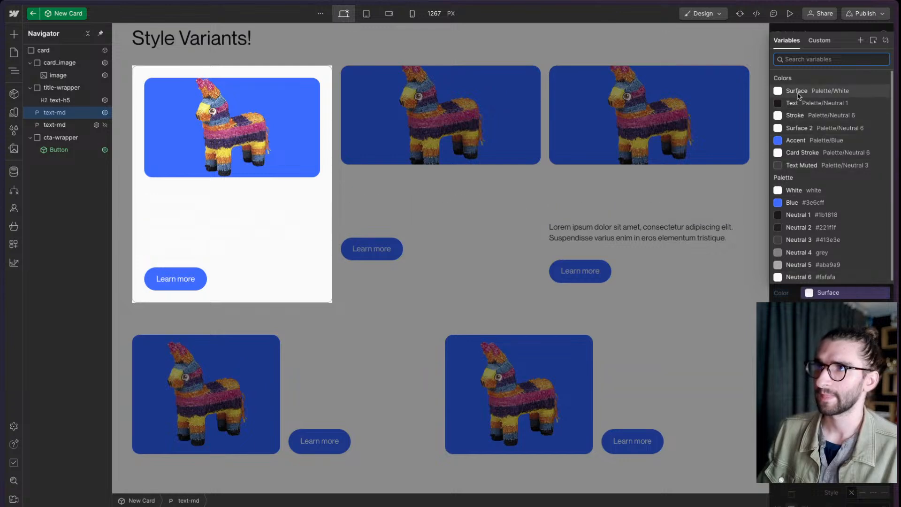
# - Remove the is-dark combo class from the text-md paragraph and the text-h5 heading
pyautogui.scroll(2, 800, 96)
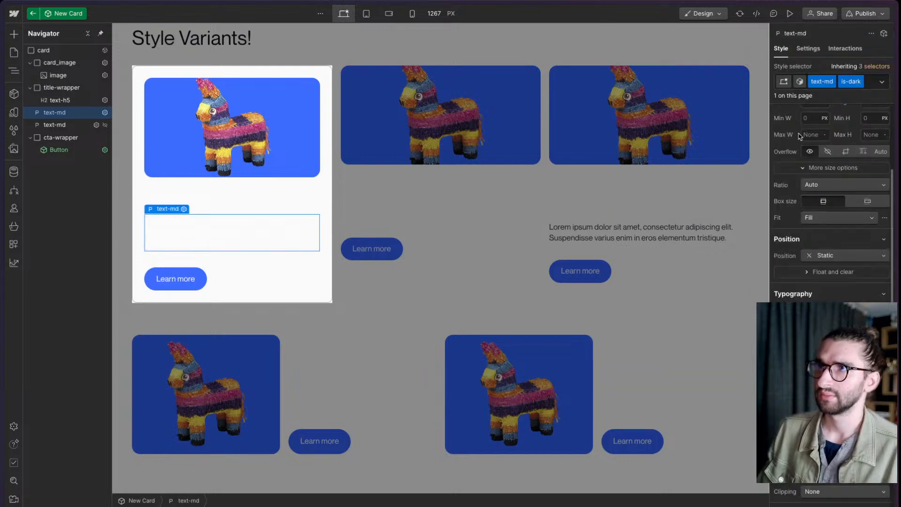
pyautogui.click(869, 83)
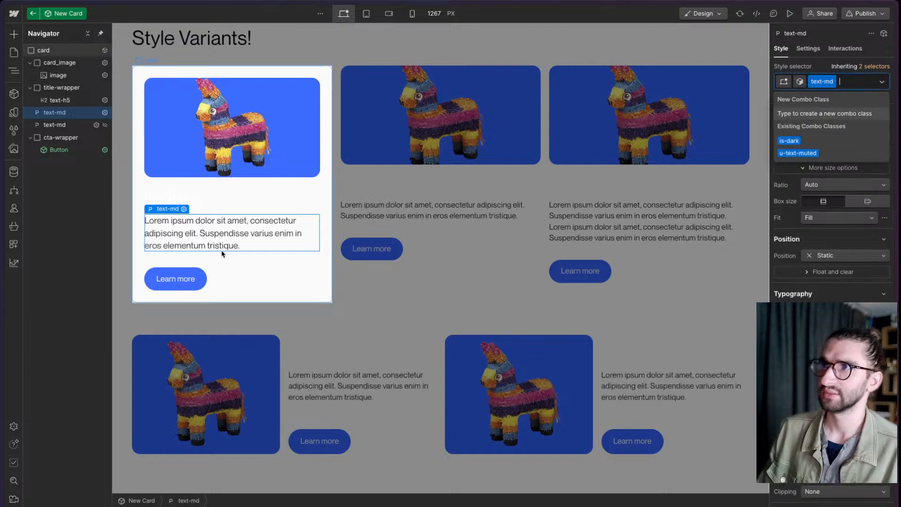
pyautogui.click(215, 198)
pyautogui.press('BackSpace')
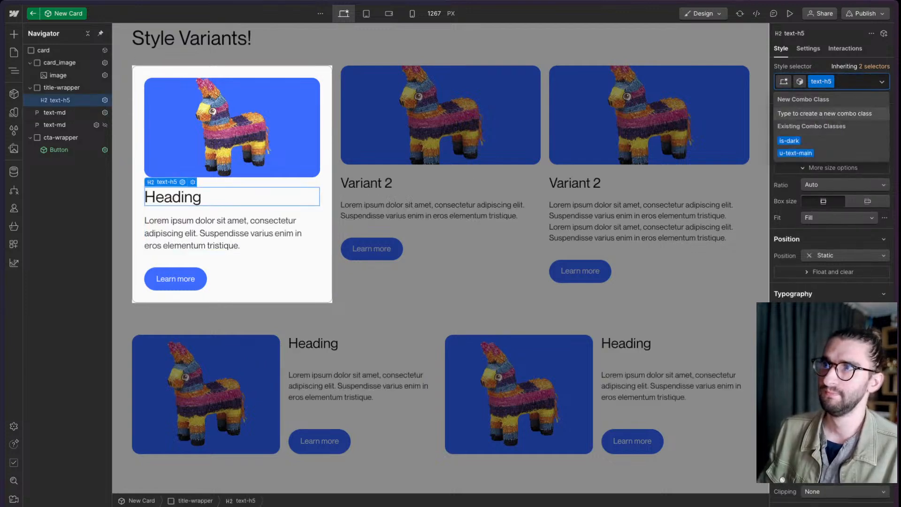
pyautogui.press('Escape')
# - Add a custom attribute named class to the outer card element of the component
pyautogui.click(78, 54)
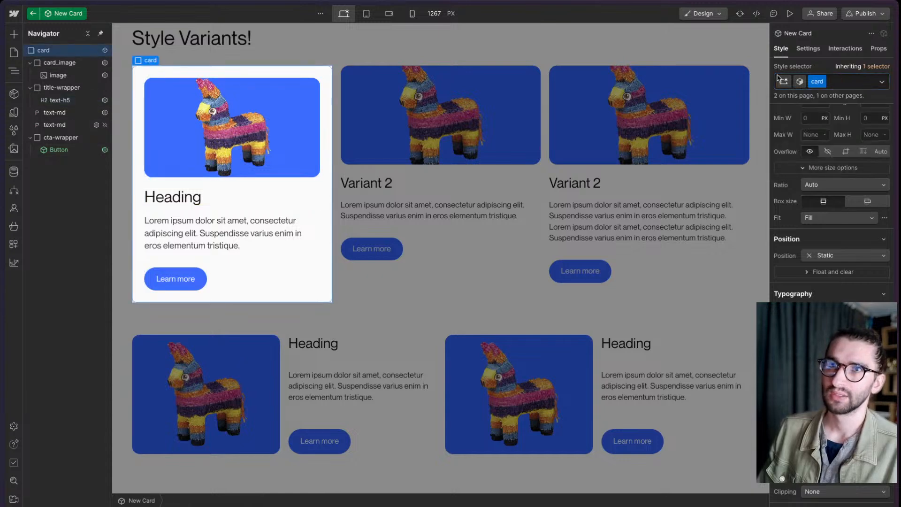
pyautogui.click(812, 53)
pyautogui.click(885, 185)
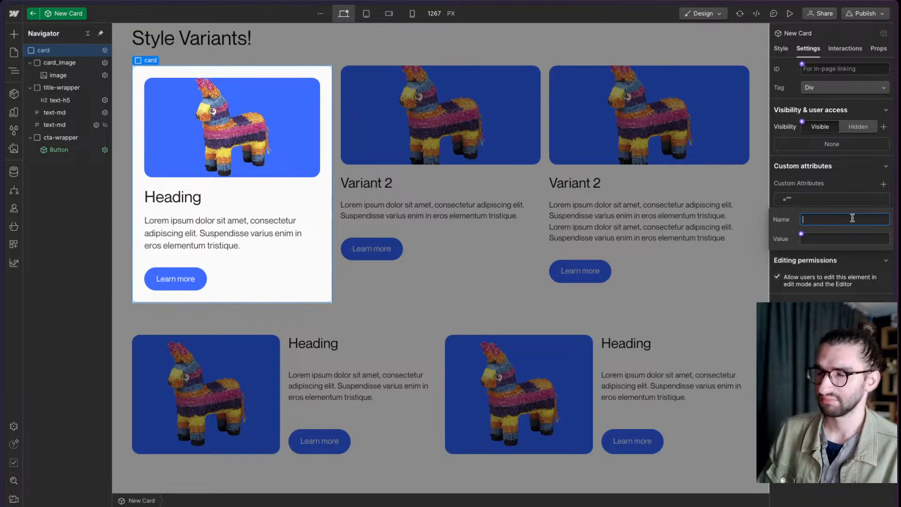
pyautogui.write('Variant')
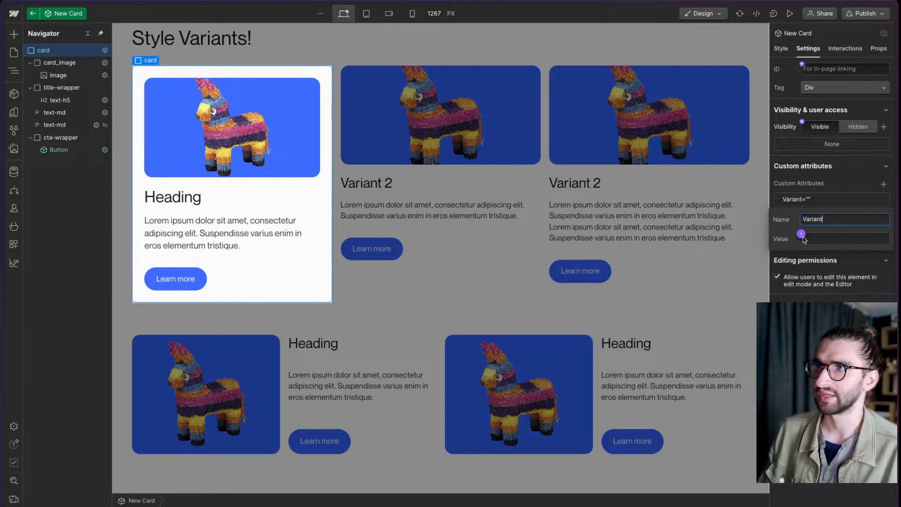
pyautogui.doubleClick(840, 219)
pyautogui.write('c;a')
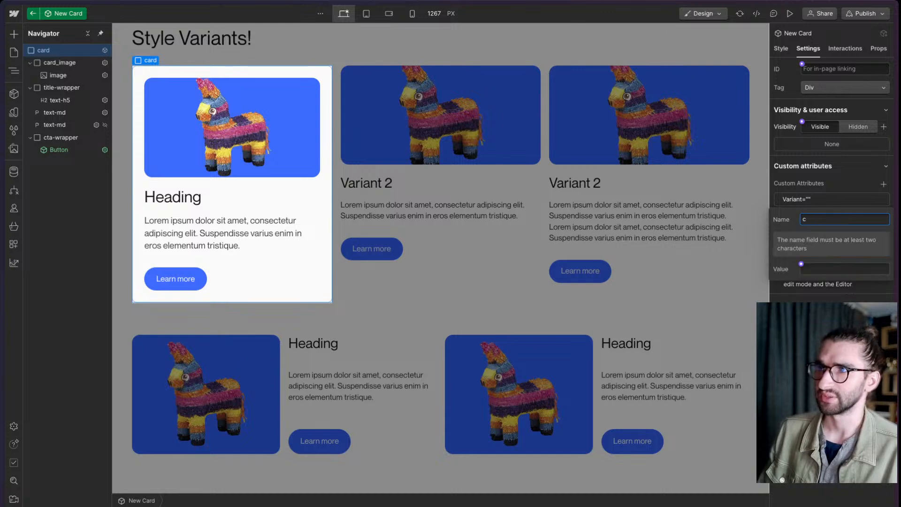
pyautogui.press('BackSpace')
pyautogui.press('BackSpace')
pyautogui.write('lass')
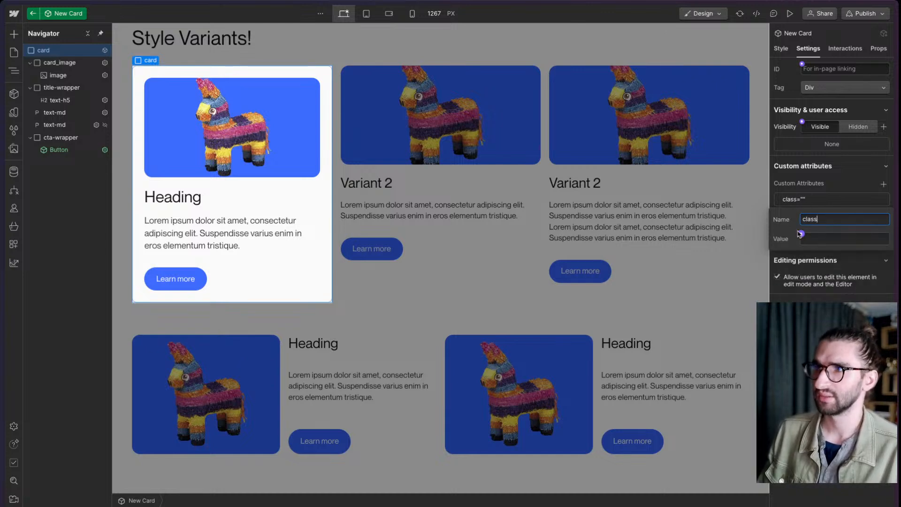
# - Connect the card's class attribute value to a new component text property named Variant (Class)
pyautogui.click(801, 233)
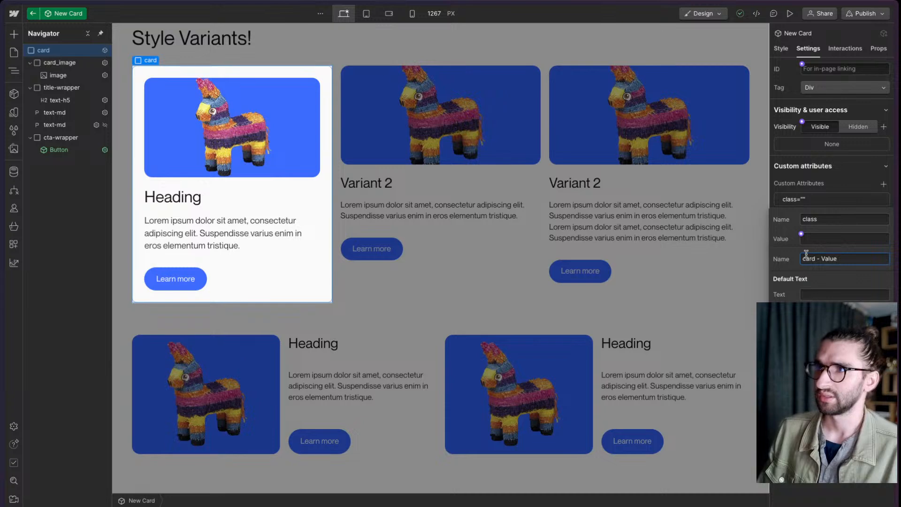
pyautogui.tripleClick(805, 254)
pyautogui.write('Variant')
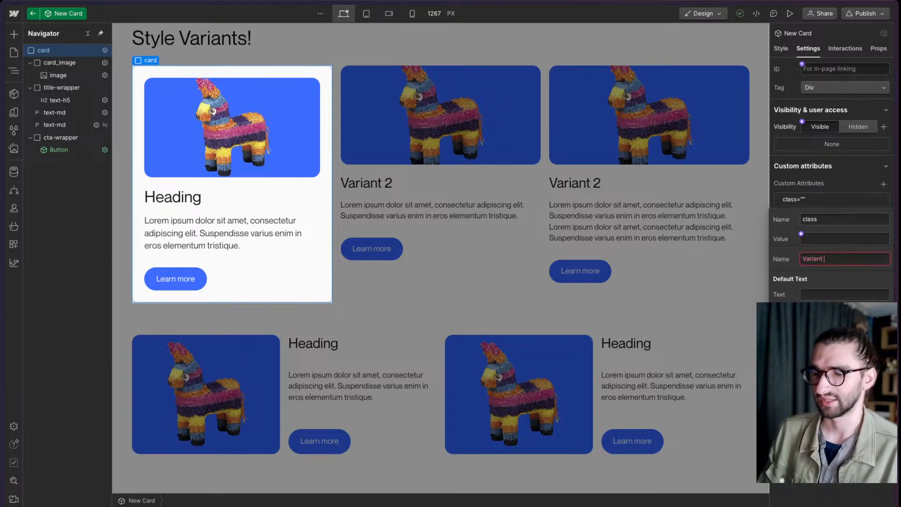
pyautogui.write(' (Class)')
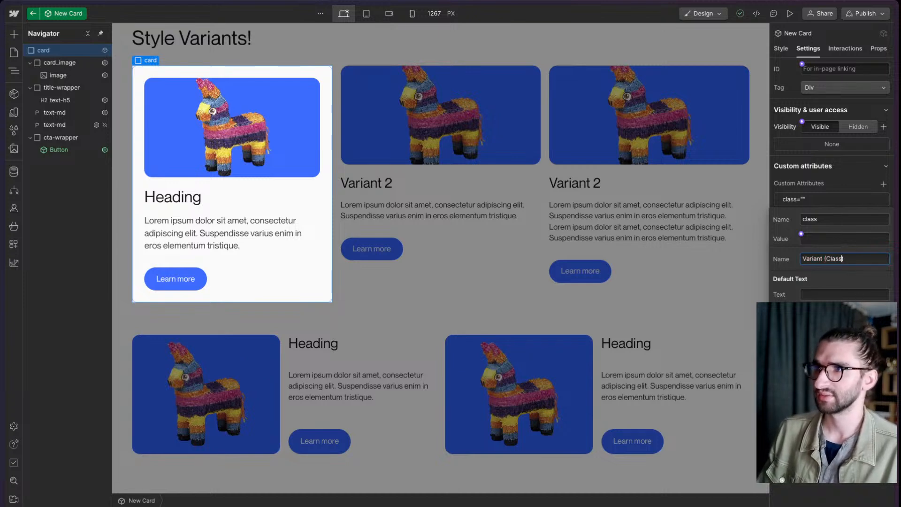
pyautogui.press('Return')
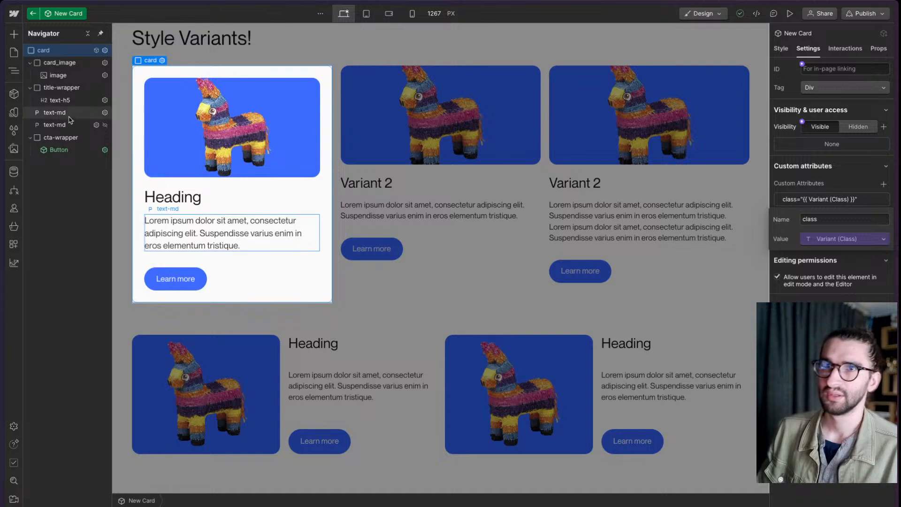
# - Add a class custom attribute to the text-h5 heading and connect its value to the Variant (Class) property
pyautogui.click(80, 87)
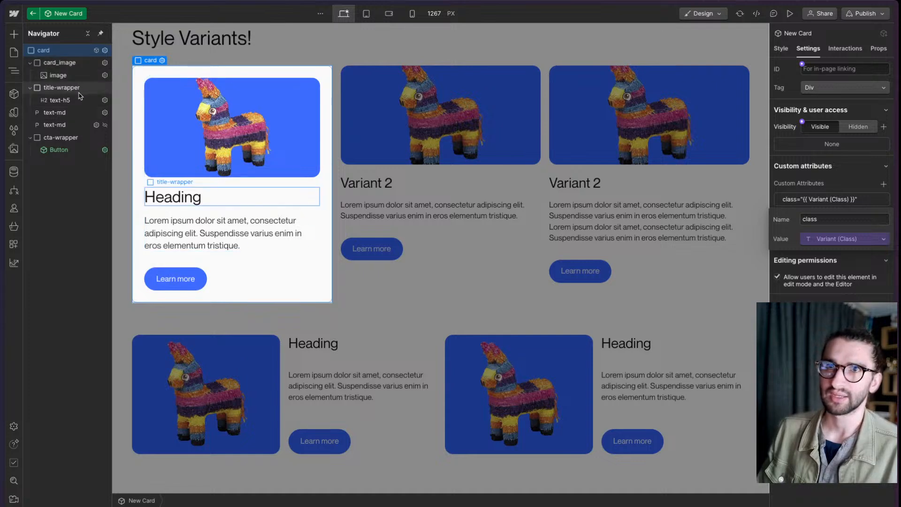
pyautogui.click(80, 99)
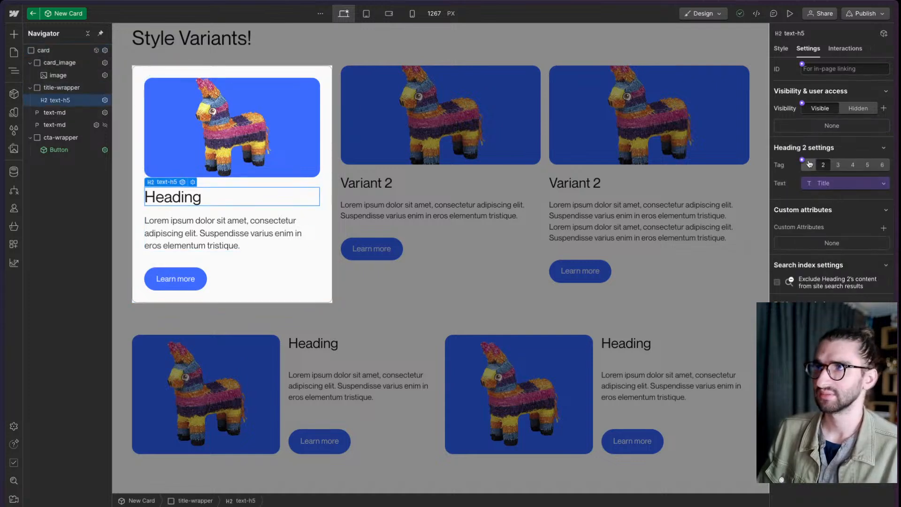
pyautogui.click(884, 228)
pyautogui.write('class')
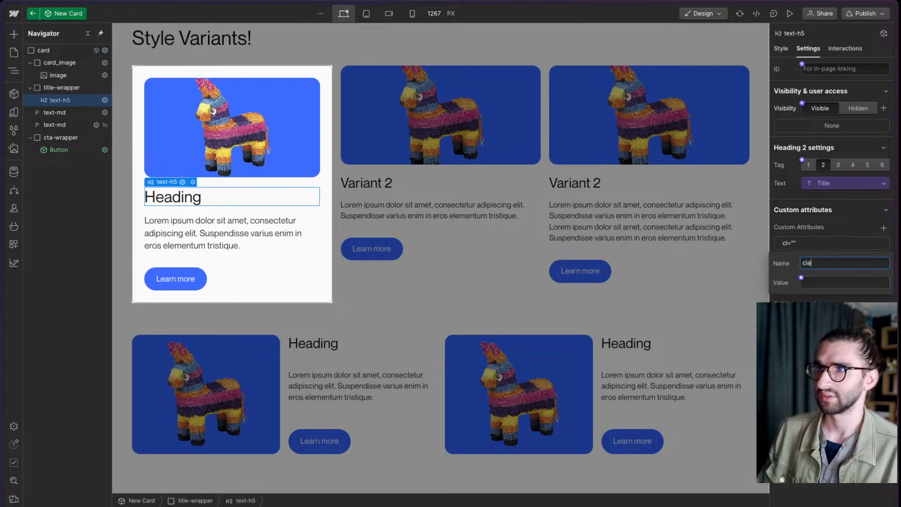
pyautogui.click(809, 280)
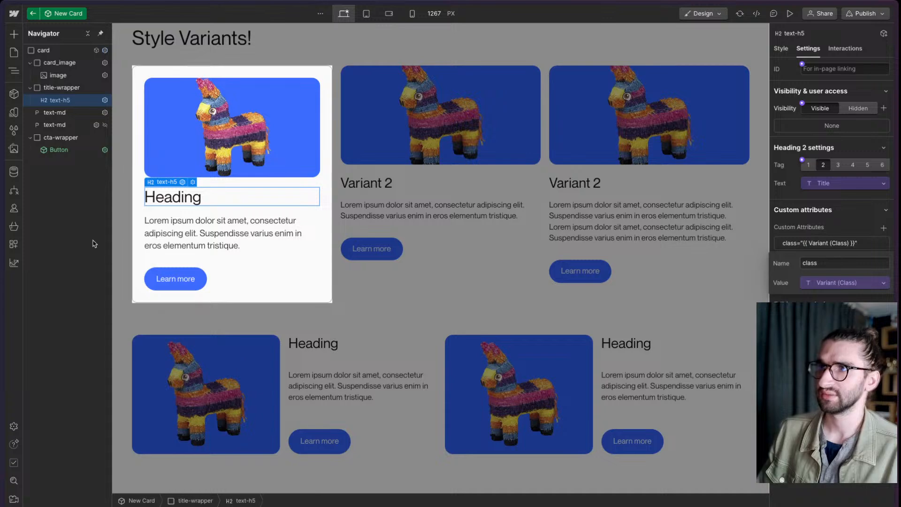
# - Add a class custom attribute to the first text-md paragraph and connect its value to the Variant (Class) property
pyautogui.click(205, 246)
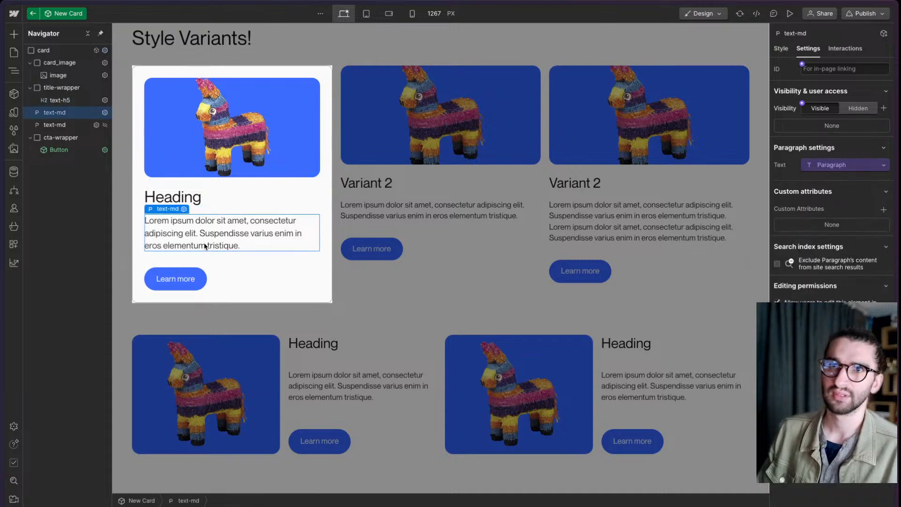
pyautogui.click(883, 210)
pyautogui.write('class')
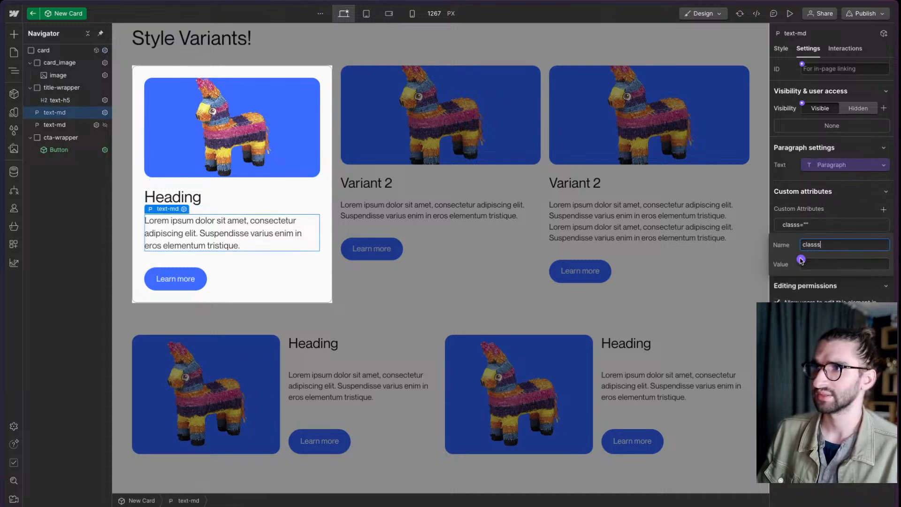
pyautogui.click(801, 261)
pyautogui.click(812, 319)
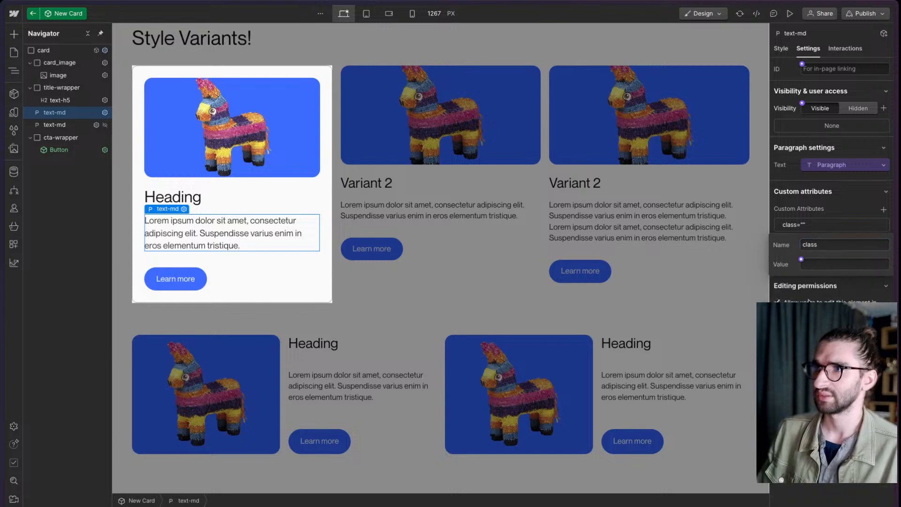
# - Exit the component and apply the is-dark variant class to the first New Card instance, switching its button to the filled variant
pyautogui.doubleClick(473, 358)
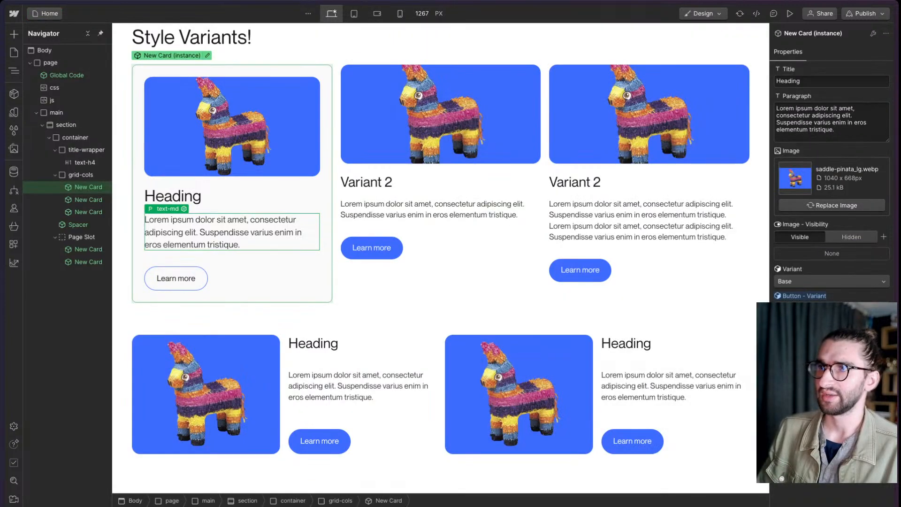
pyautogui.press('Return')
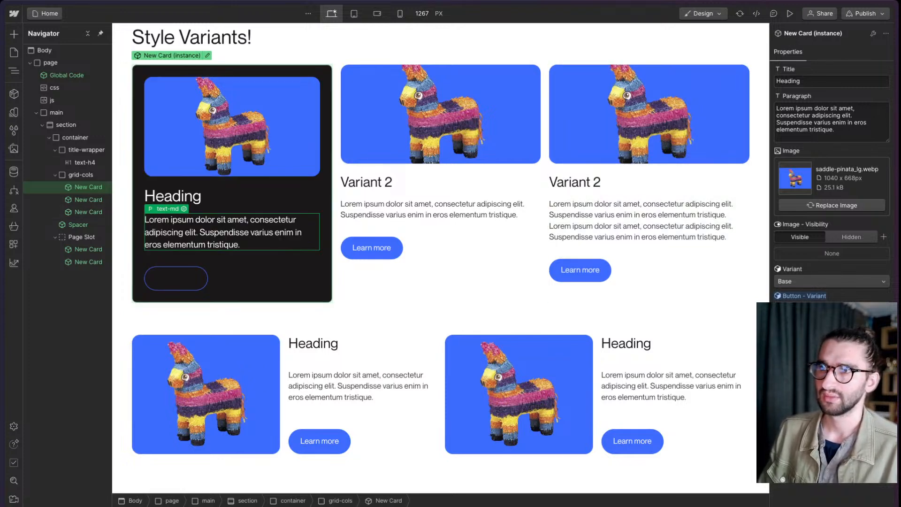
pyautogui.click(830, 308)
pyautogui.click(822, 297)
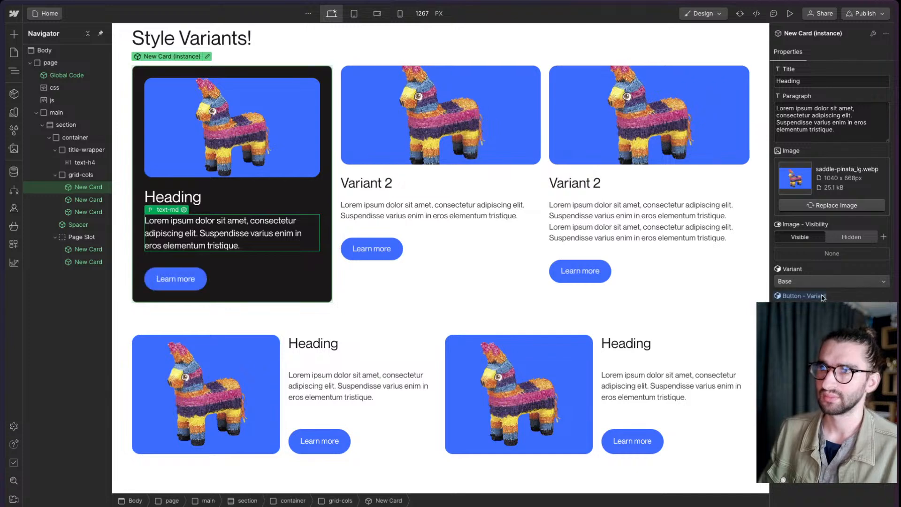
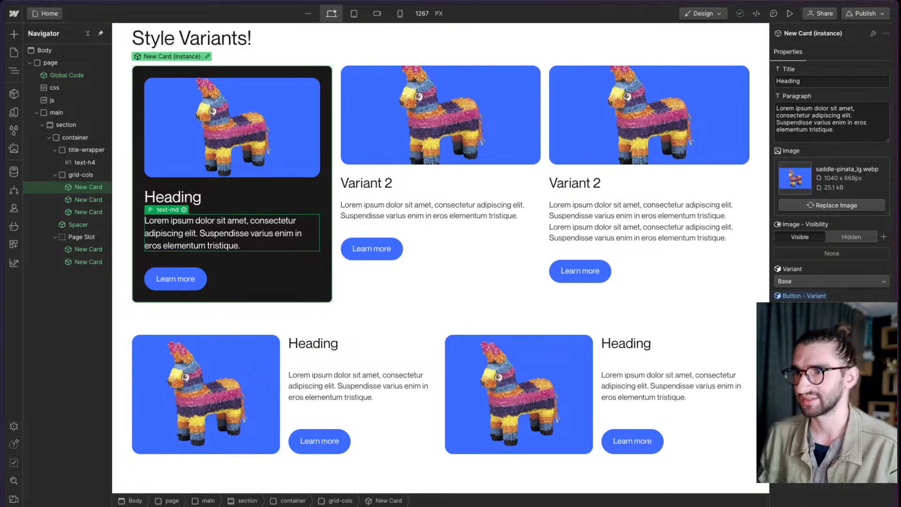
# - Undo the is-dark class variant on the first New Card instance and choose Base as its Variant
pyautogui.scroll(-1, 232, 234)
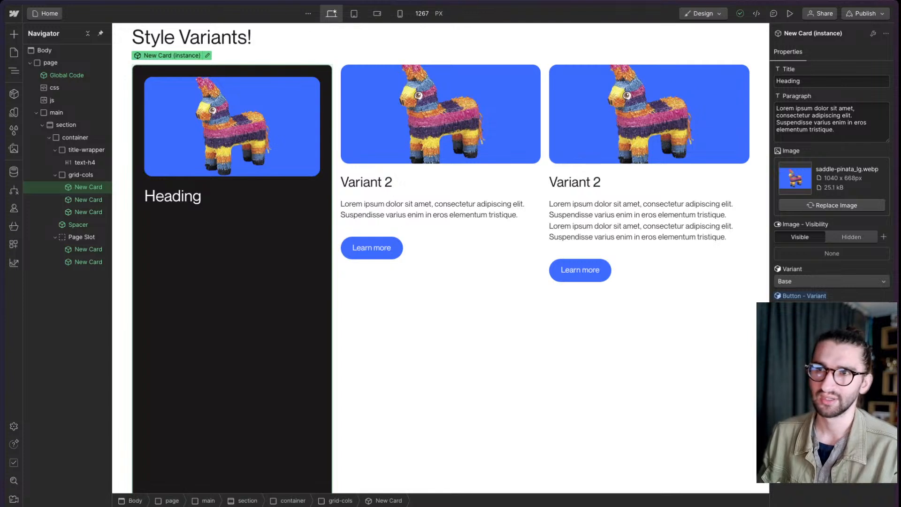
pyautogui.scroll(1, 232, 234)
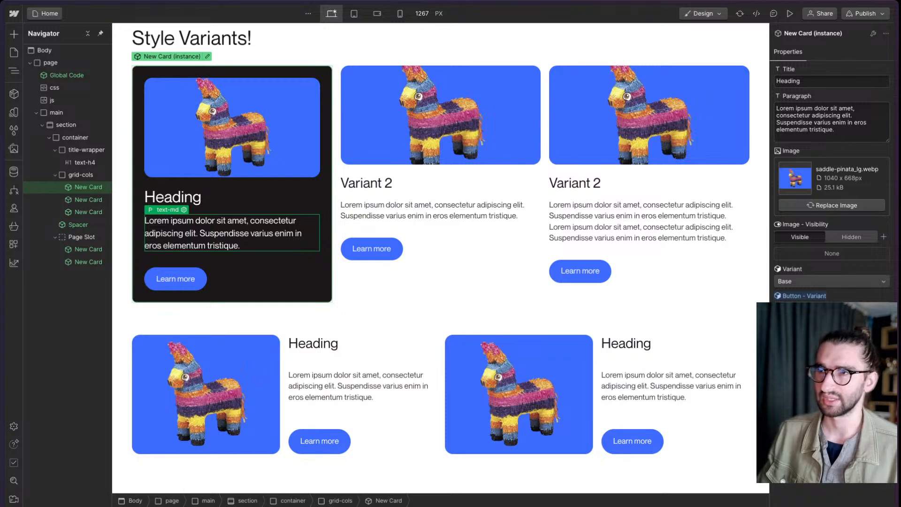
pyautogui.press('super+z')
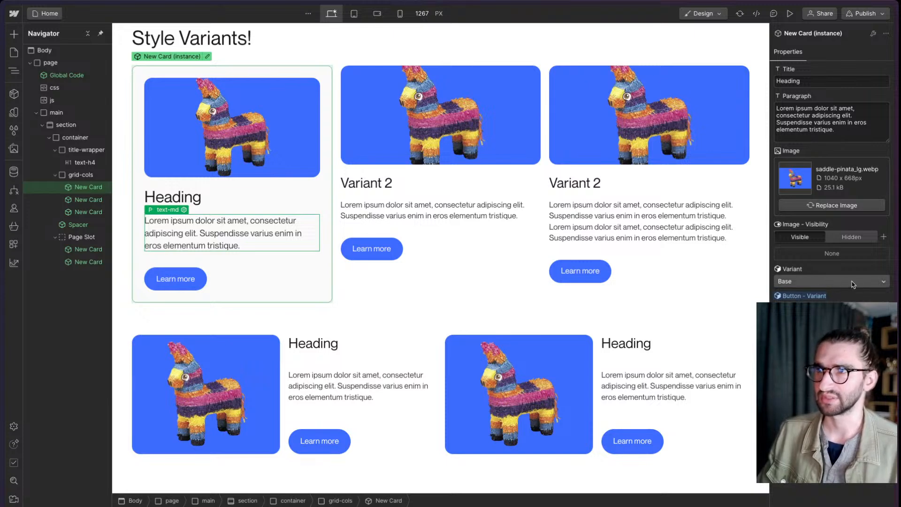
pyautogui.click(887, 282)
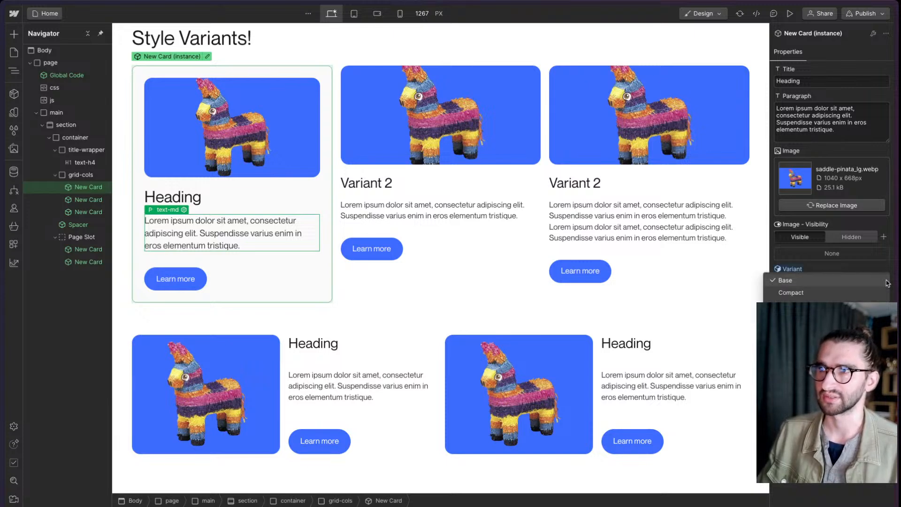
pyautogui.click(828, 281)
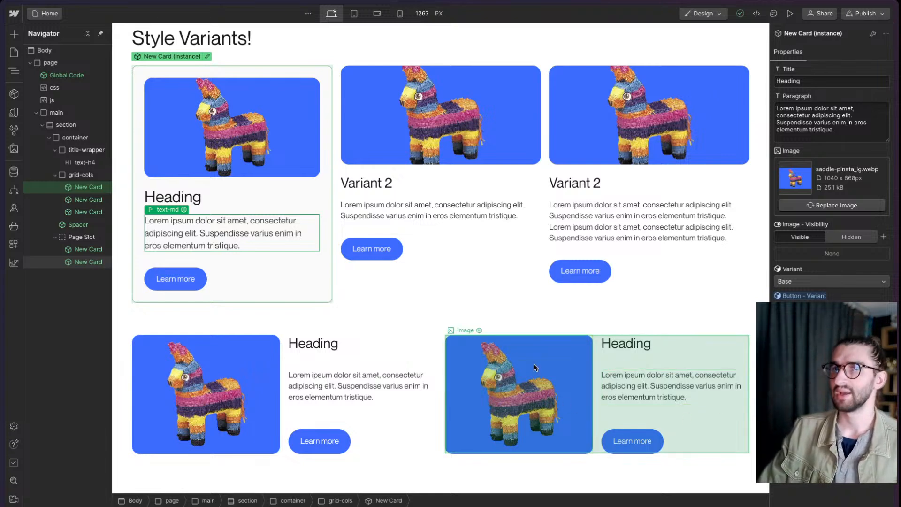
# - Open the New Card component from its second instance and add a Mouse click (tap) element trigger to the card
pyautogui.click(413, 296)
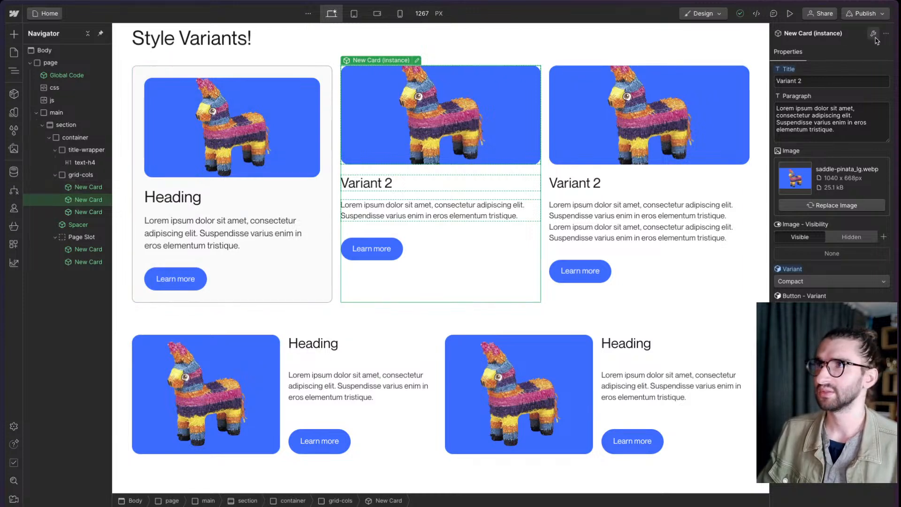
pyautogui.click(59, 52)
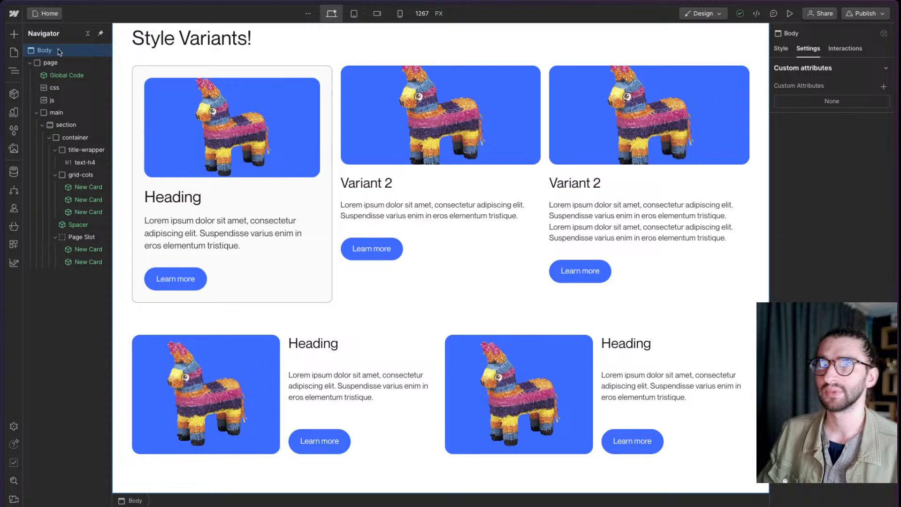
pyautogui.click(843, 50)
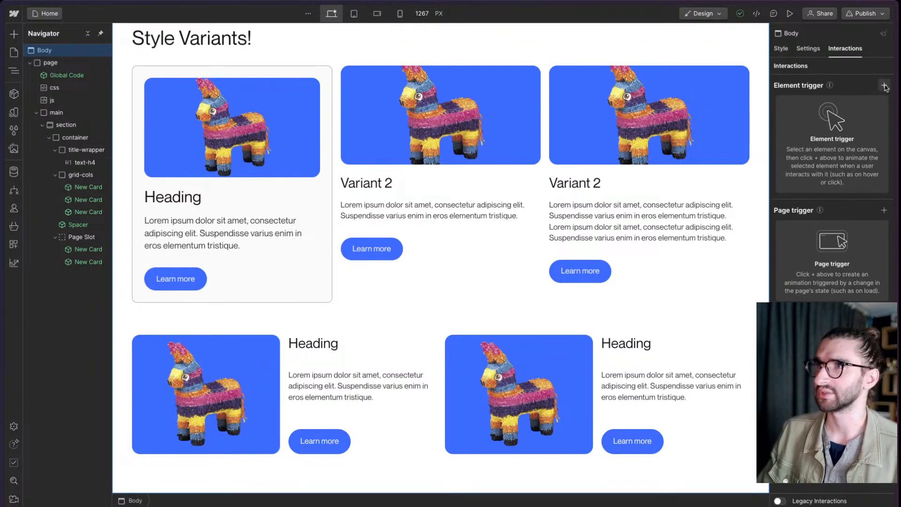
pyautogui.doubleClick(463, 172)
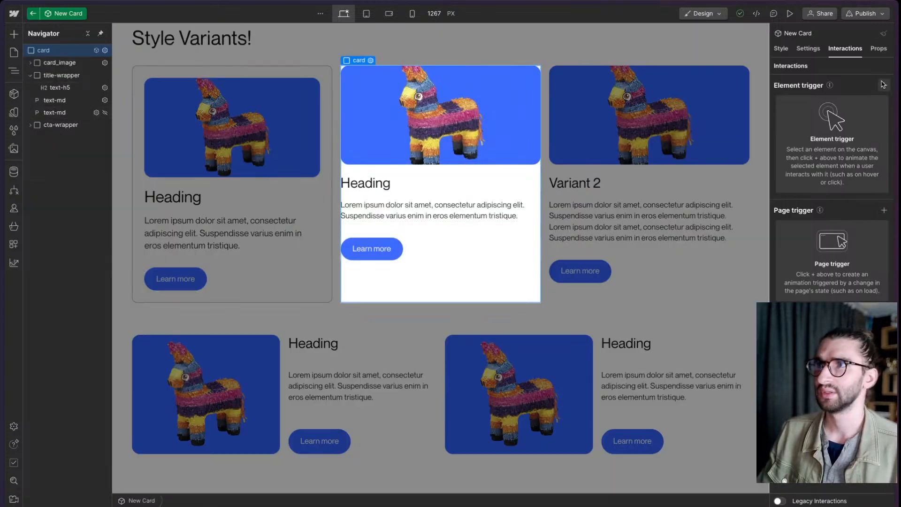
pyautogui.click(879, 49)
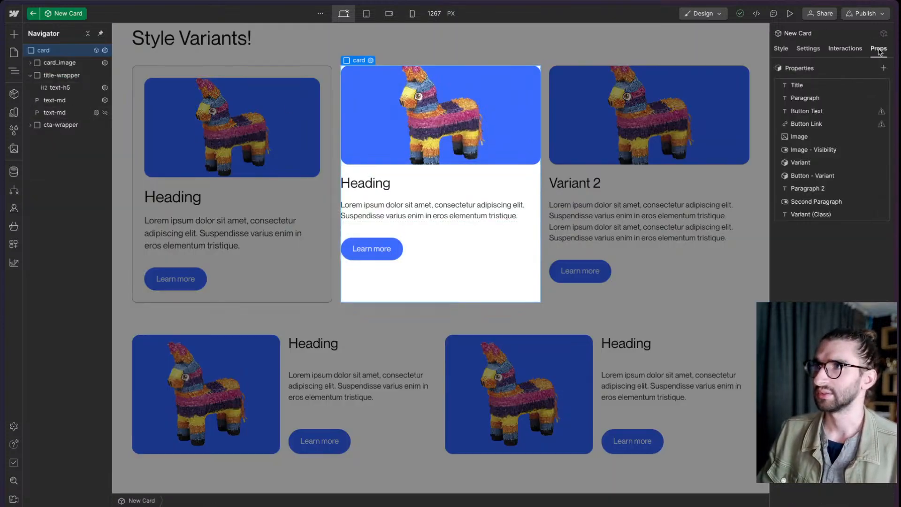
pyautogui.click(845, 49)
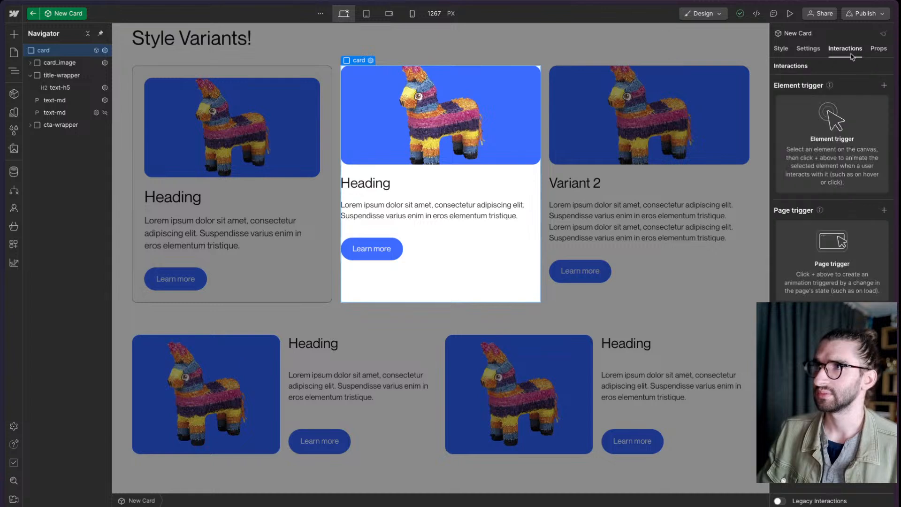
pyautogui.click(884, 85)
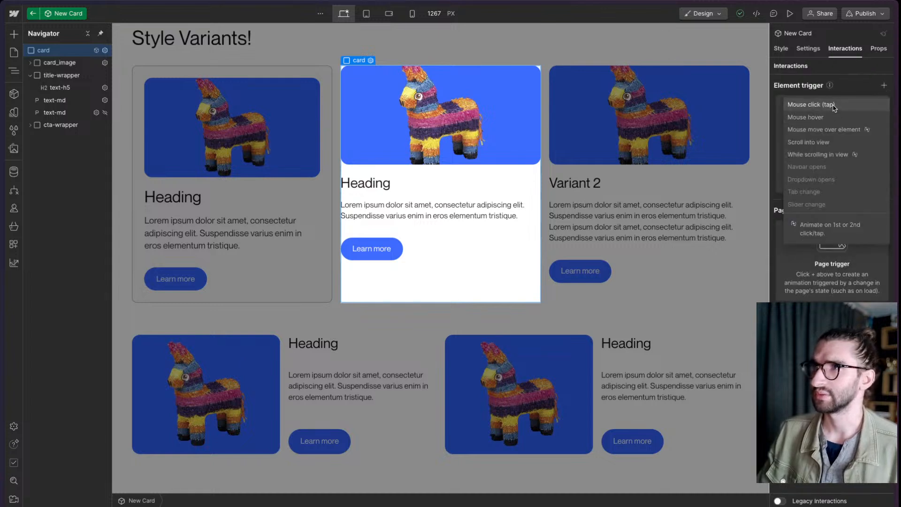
pyautogui.click(834, 106)
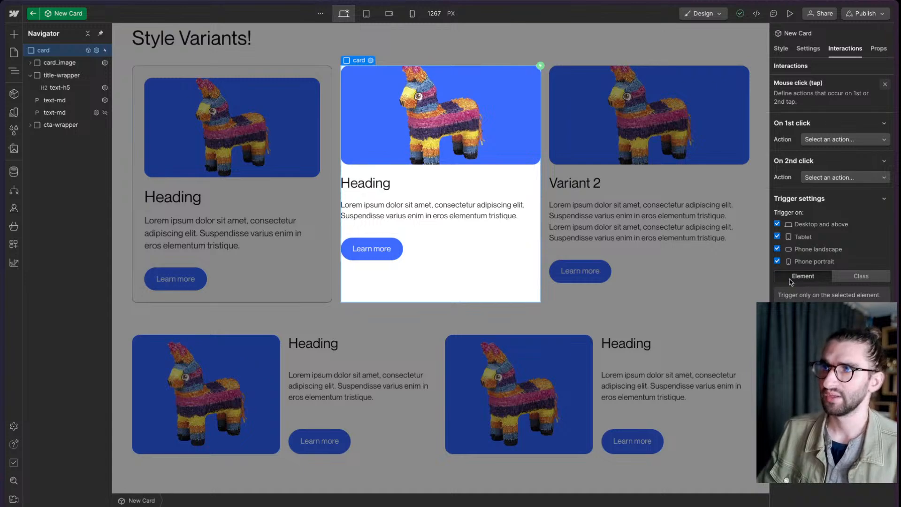
# - Create a timed animation for the first click that scales the card to 1.1, and save it
pyautogui.click(825, 140)
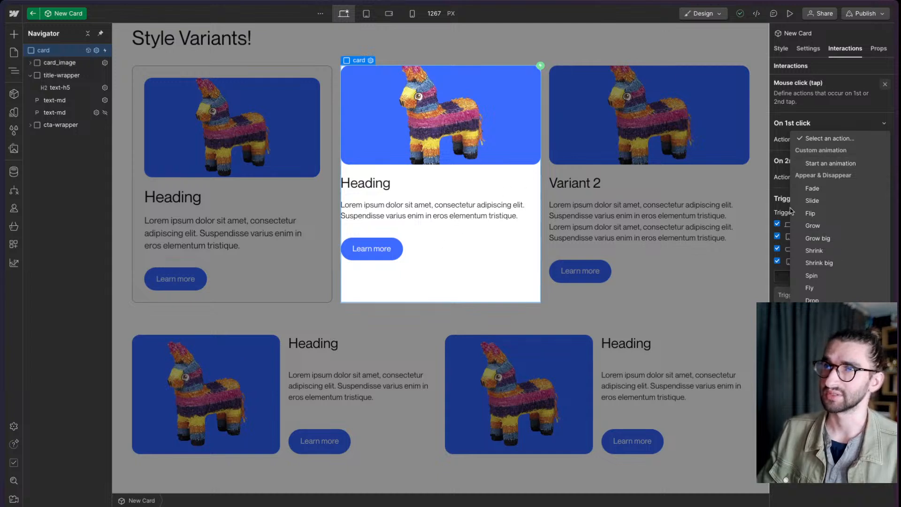
pyautogui.click(831, 163)
pyautogui.click(885, 156)
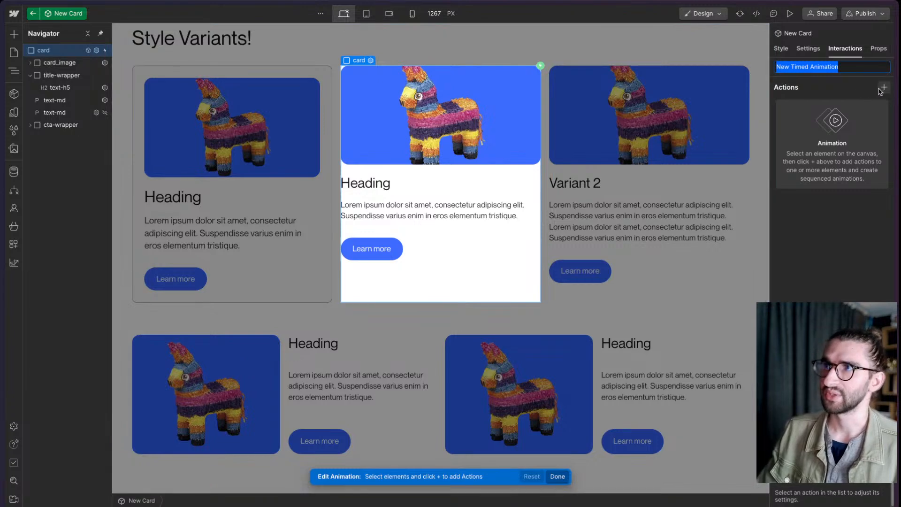
pyautogui.click(882, 88)
pyautogui.click(849, 153)
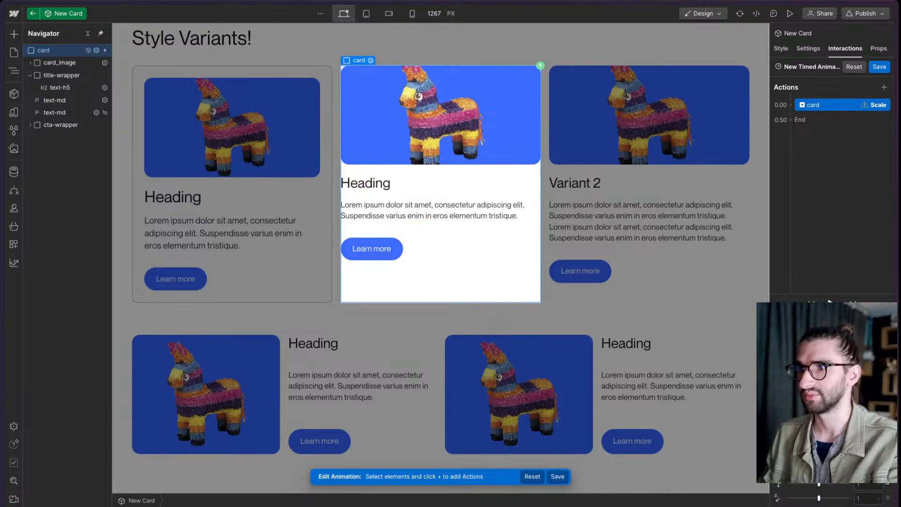
pyautogui.press('Return')
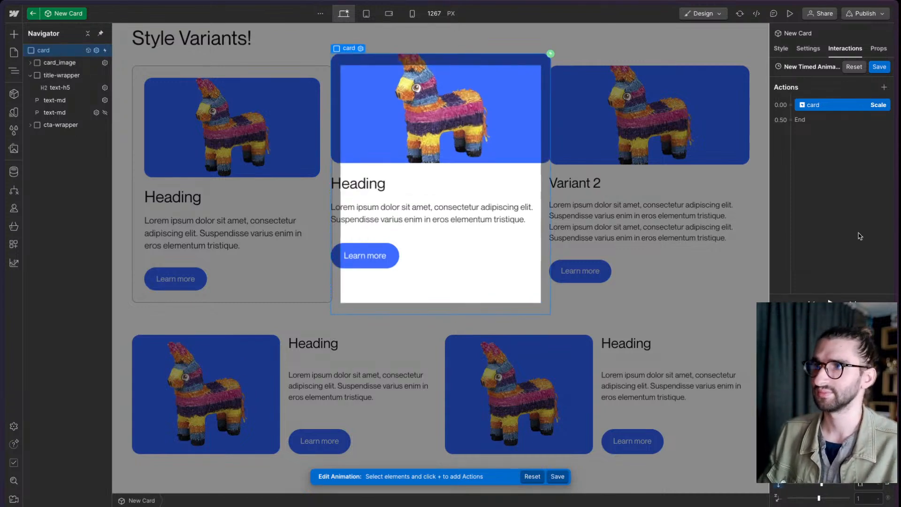
pyautogui.click(879, 66)
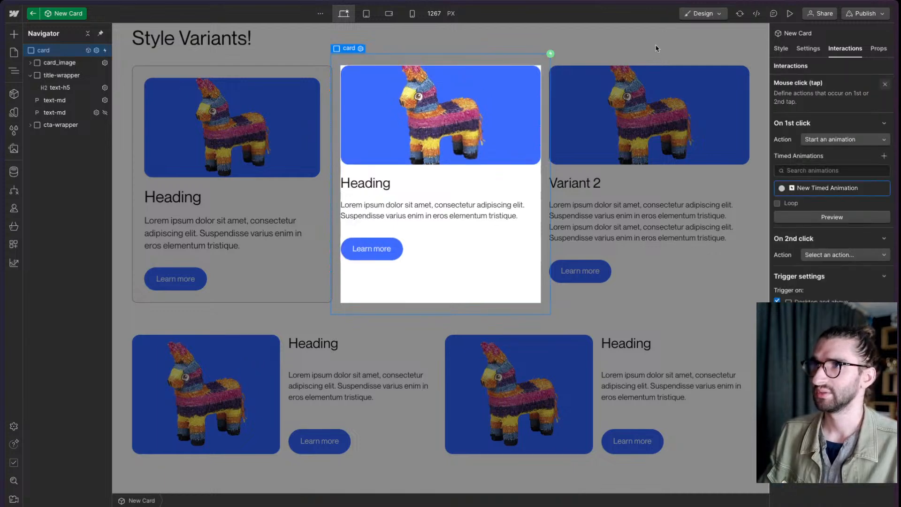
# - Exit the New Card component and publish the site to the component-variants-test.webflow.io staging domain
pyautogui.press('Escape')
pyautogui.click(866, 14)
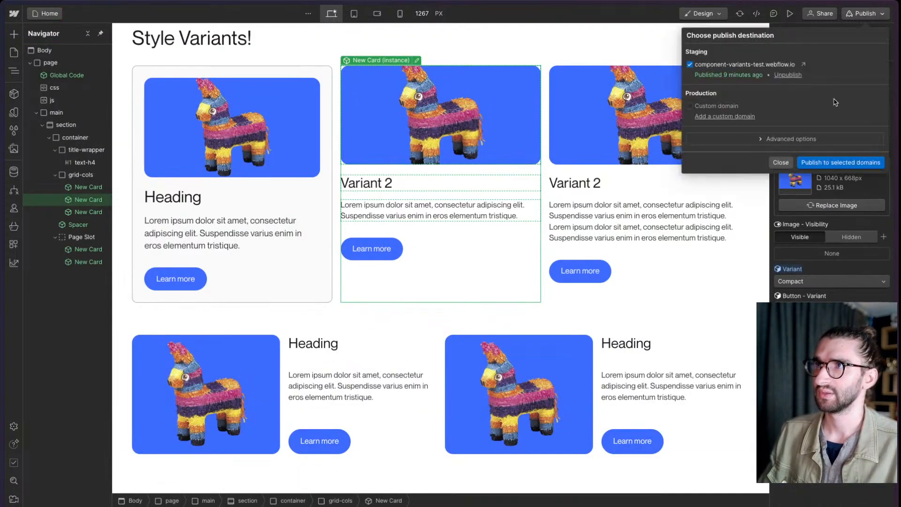
pyautogui.click(827, 162)
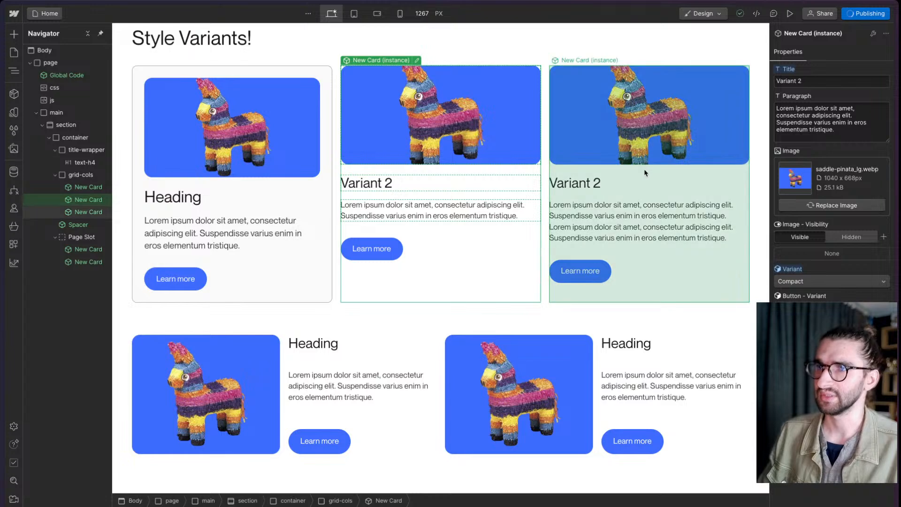
# - Switch to the published page, reload it and inspect the second card's element in the developer tools
pyautogui.moveTo(2, 293)
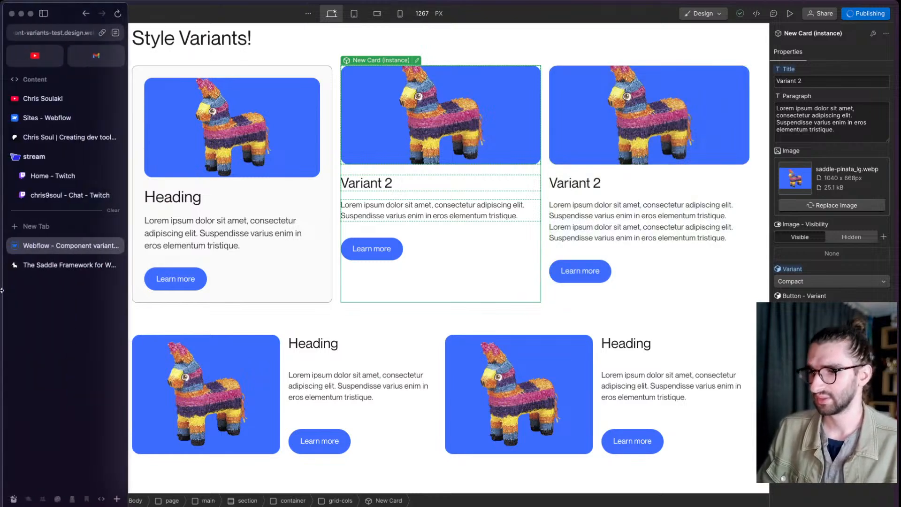
pyautogui.click(39, 267)
pyautogui.click(117, 15)
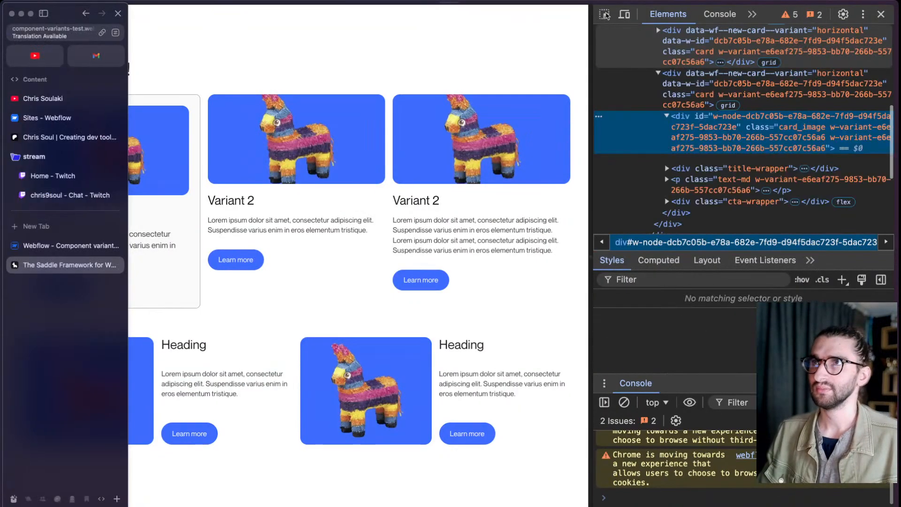
pyautogui.click(605, 15)
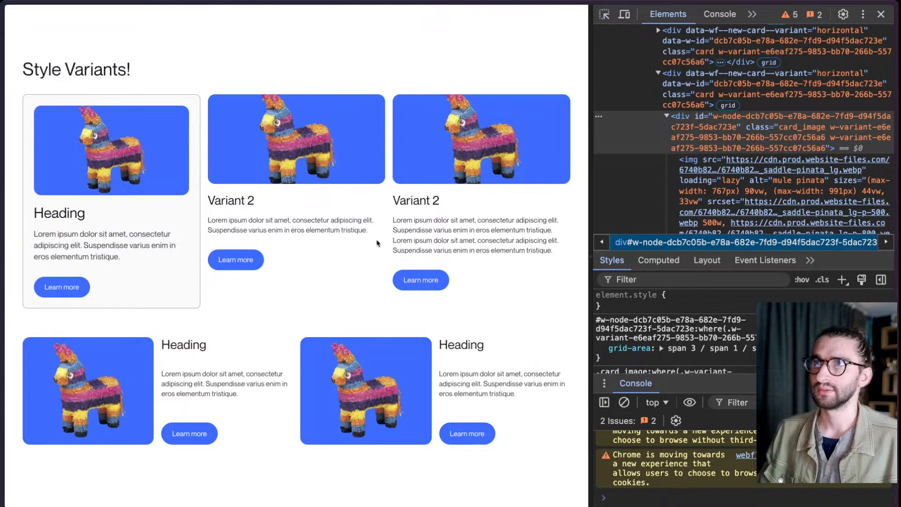
pyautogui.click(602, 17)
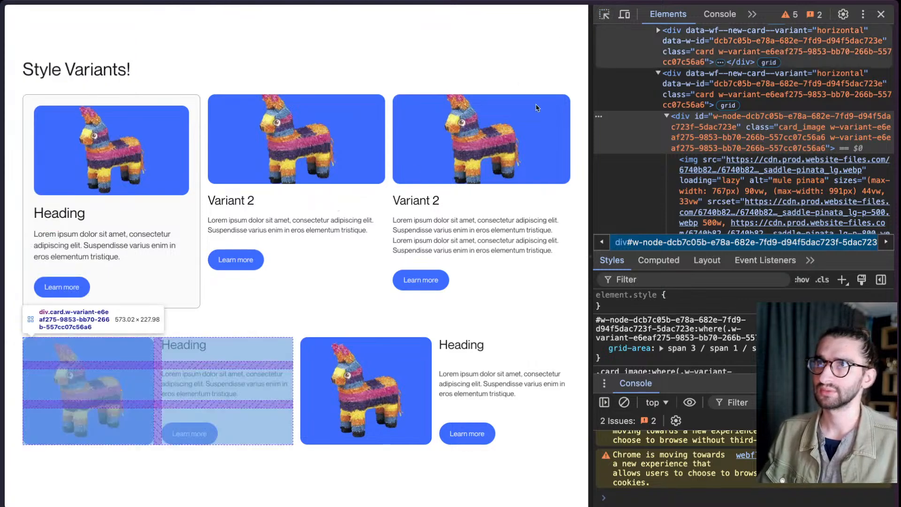
pyautogui.press('super+shift+c')
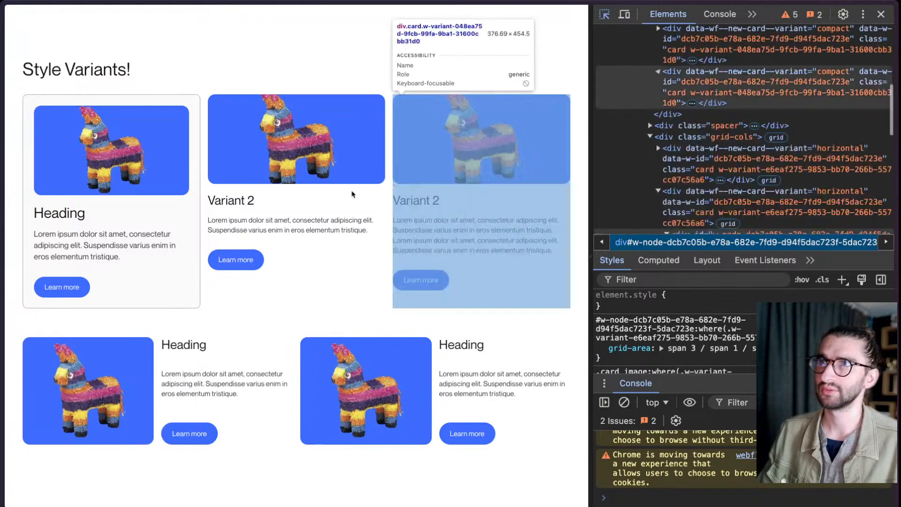
pyautogui.click(327, 189)
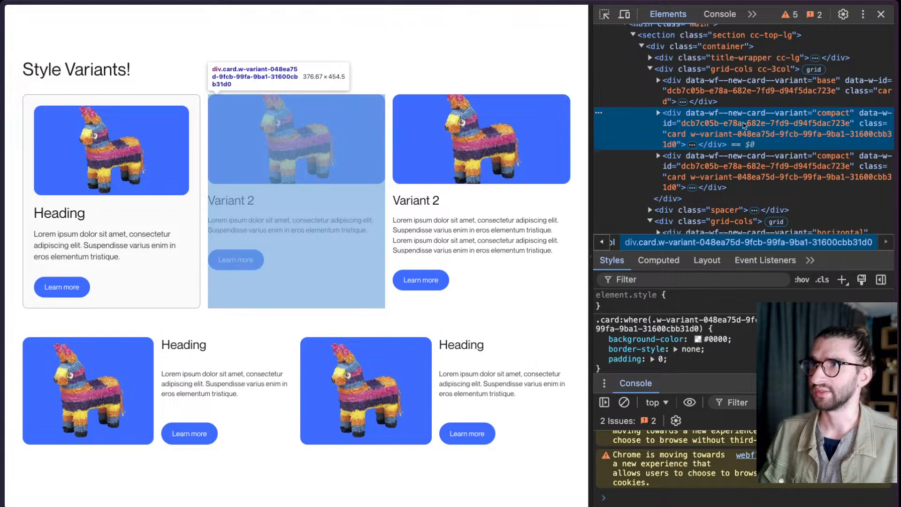
# - Examine the compact card's data-w-id attribute, variant class and child markup, including the card_image div's style attribute
pyautogui.doubleClick(707, 124)
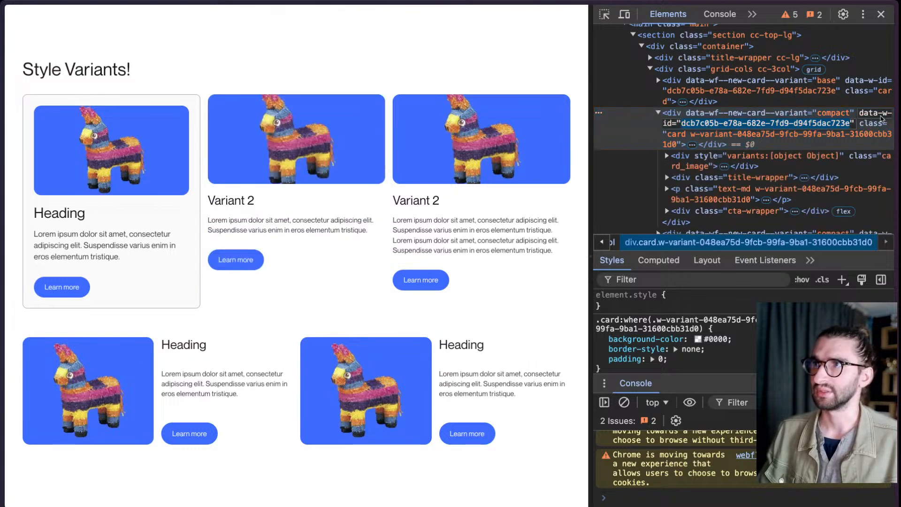
pyautogui.click(671, 136)
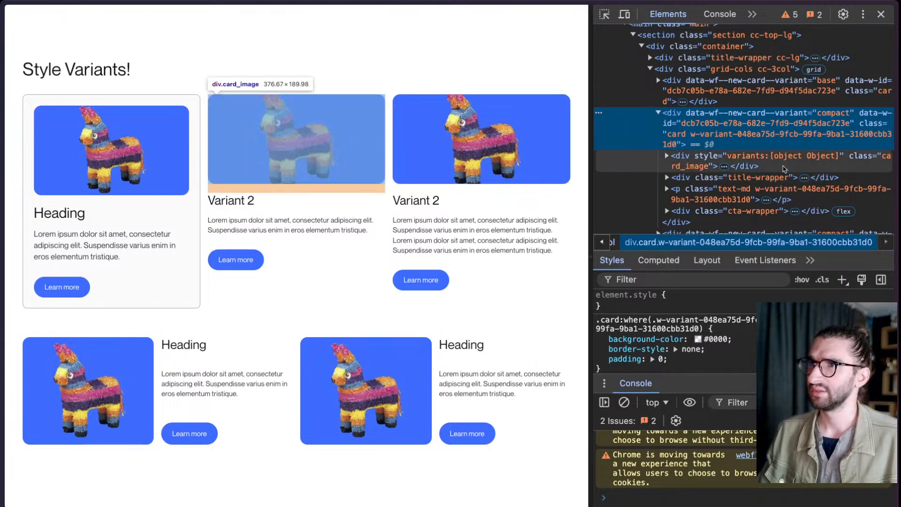
pyautogui.click(785, 165)
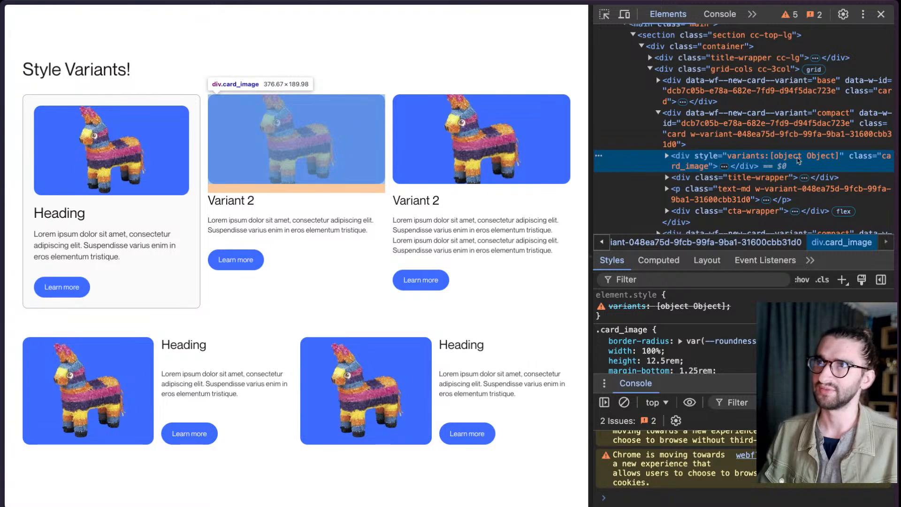
pyautogui.scroll(-1, 718, 165)
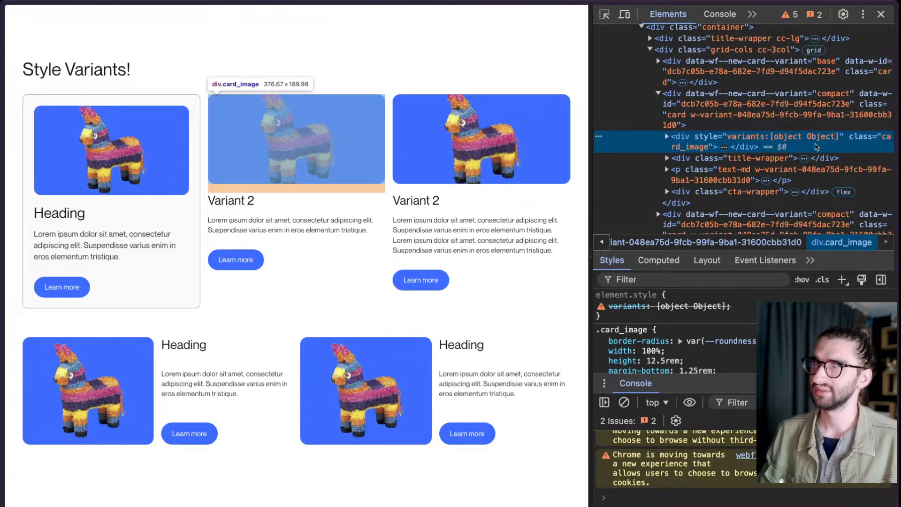
pyautogui.moveTo(3, 226)
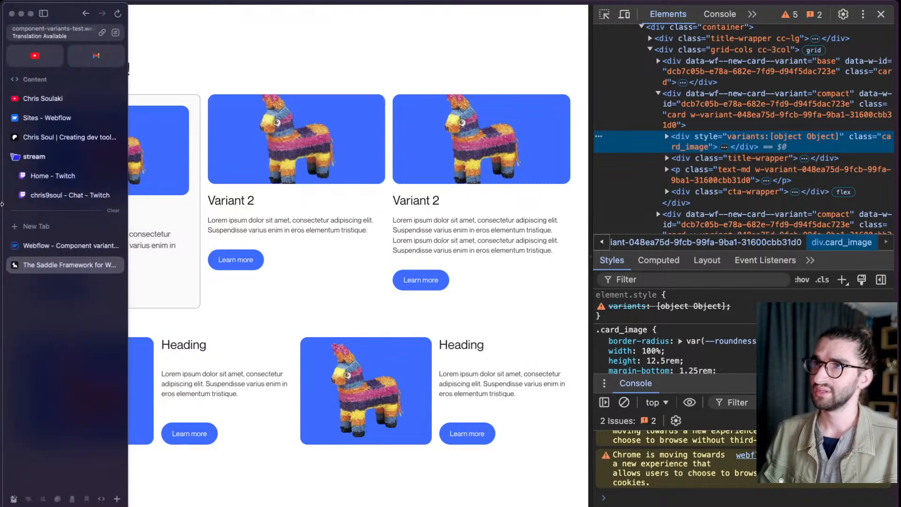
pyautogui.click(56, 243)
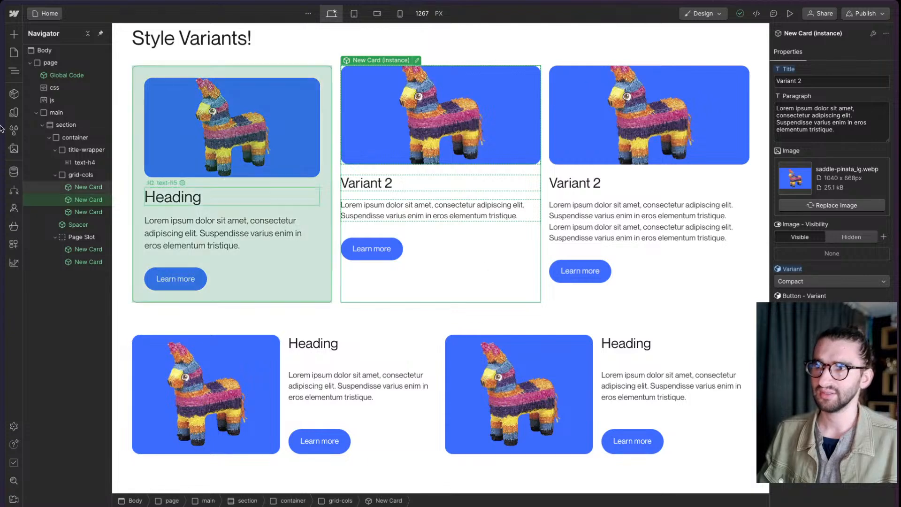
pyautogui.moveTo(3, 253)
pyautogui.click(63, 265)
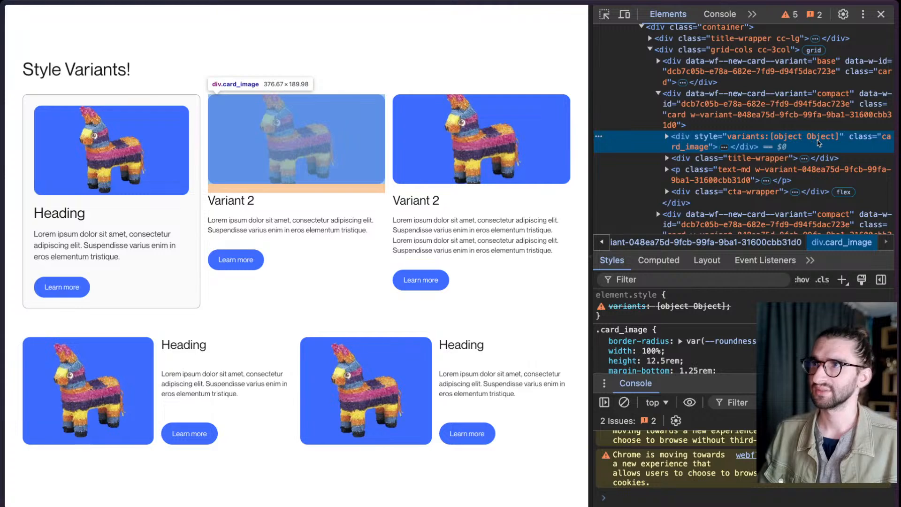
pyautogui.scroll(-2, 813, 144)
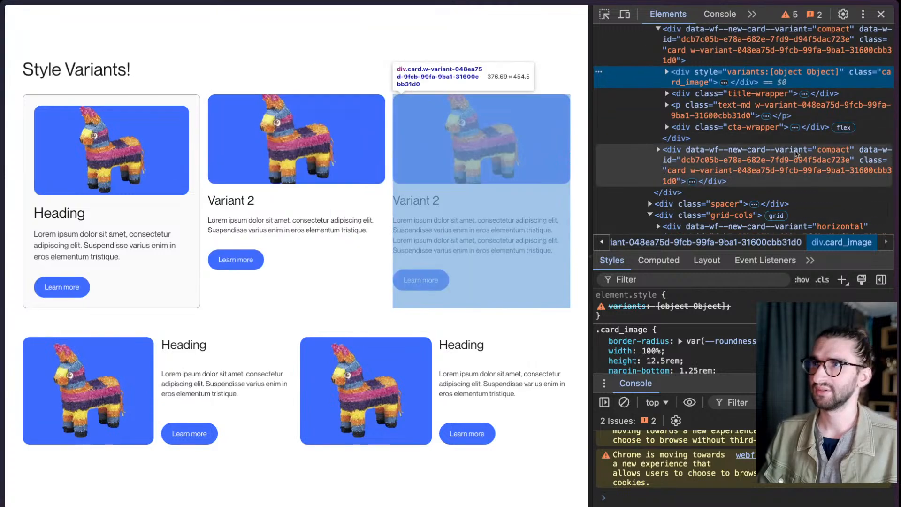
pyautogui.scroll(2, 803, 149)
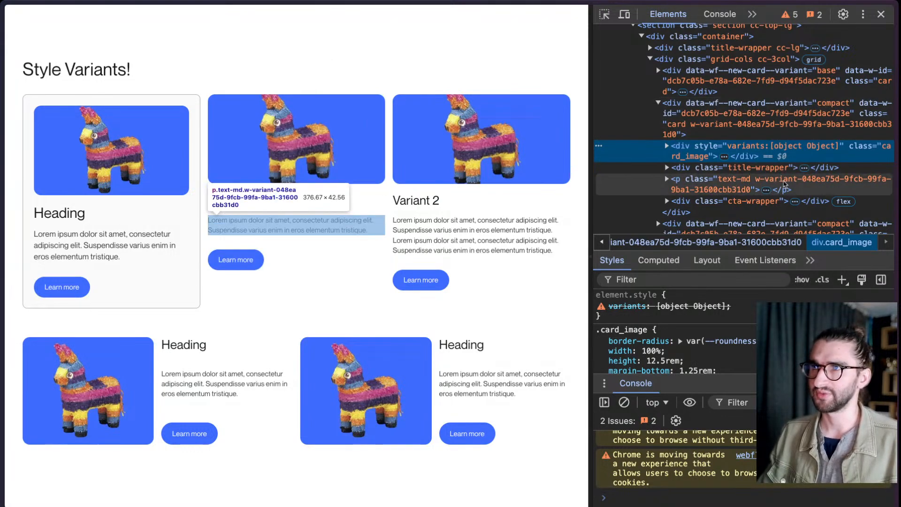
# - Inspect the compact card's paragraph element and the second horizontal card in the page markup
pyautogui.click(783, 183)
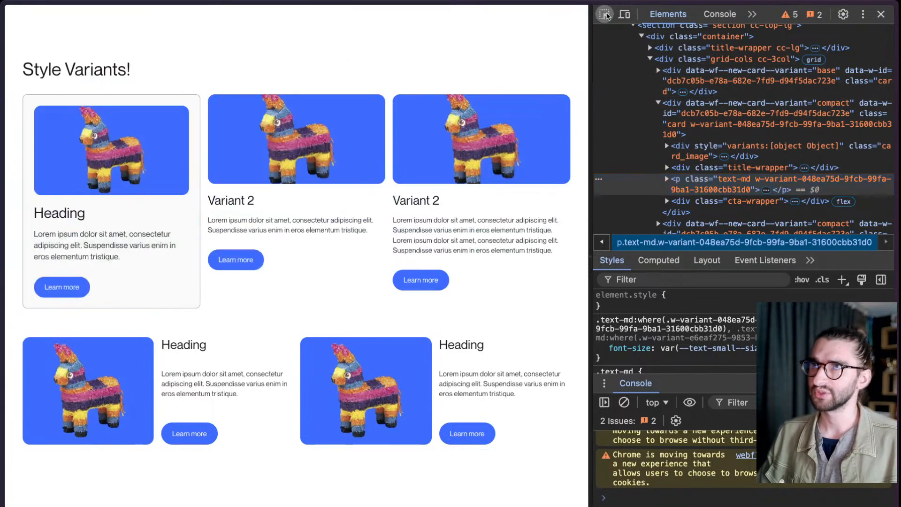
pyautogui.hotkey('ctrl', 'shift', 'c')
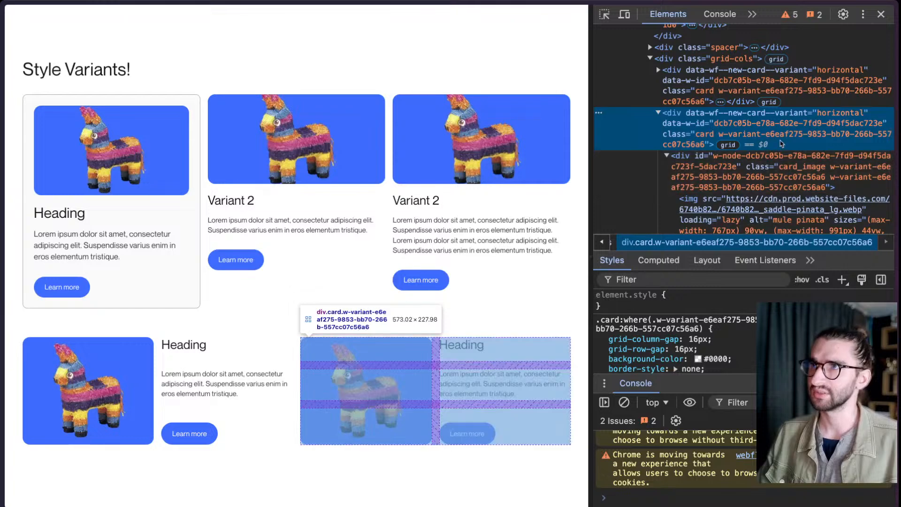
pyautogui.click(434, 380)
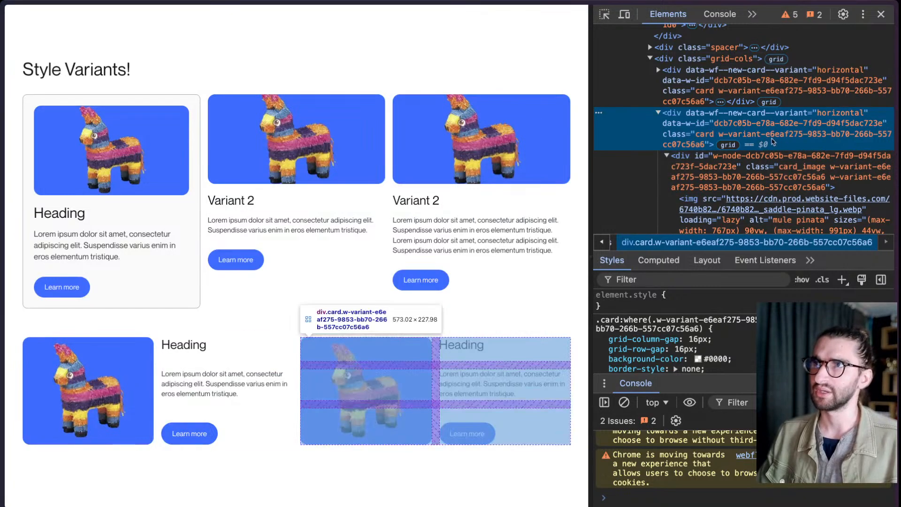
# - Inspect the compact card's data-w-id attribute and the third card's element, and test the click animation on the third card
pyautogui.click(604, 14)
pyautogui.click(356, 193)
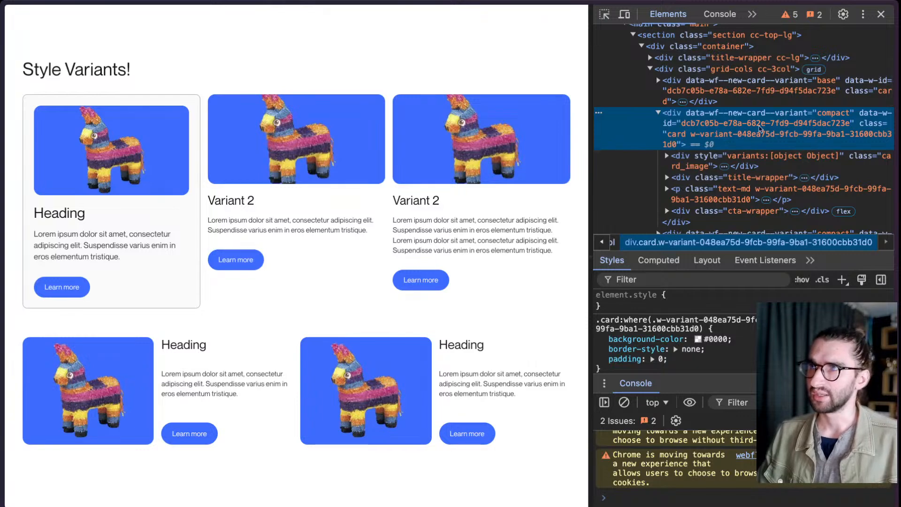
pyautogui.doubleClick(725, 123)
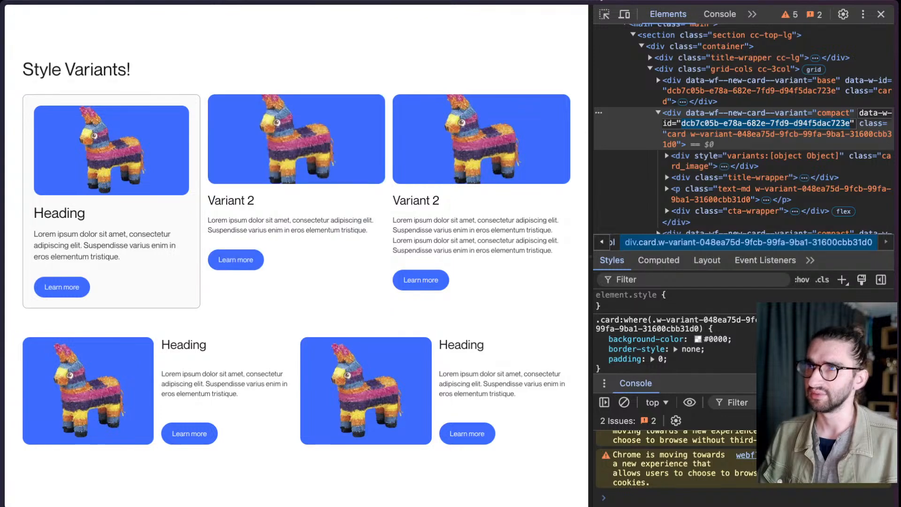
pyautogui.click(605, 14)
pyautogui.click(485, 162)
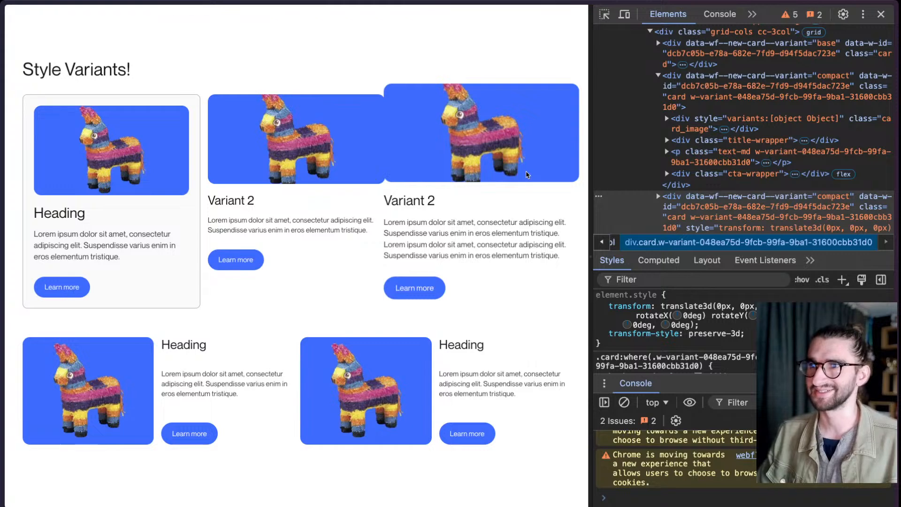
# - Switch back to the Webflow Designer, open the compact New Card for editing and add a Mouse click (tap) trigger that applies to the class
pyautogui.moveTo(4, 244)
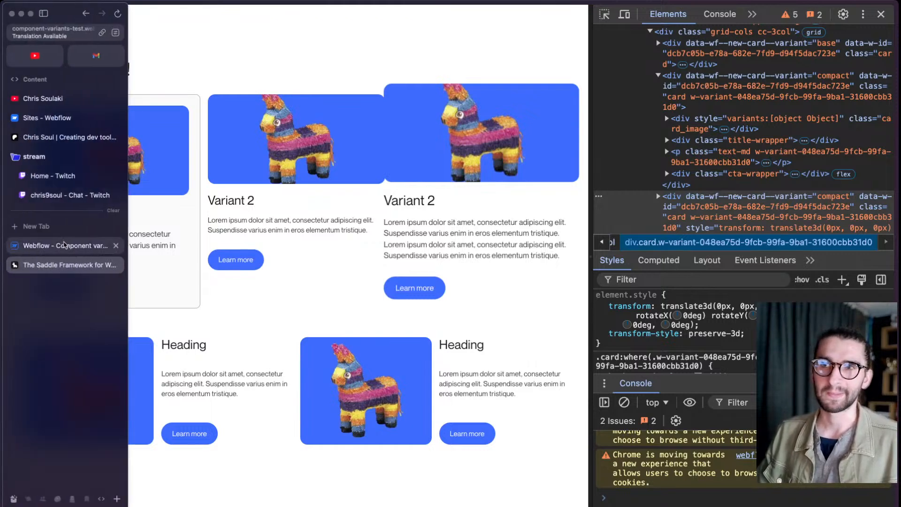
pyautogui.click(64, 244)
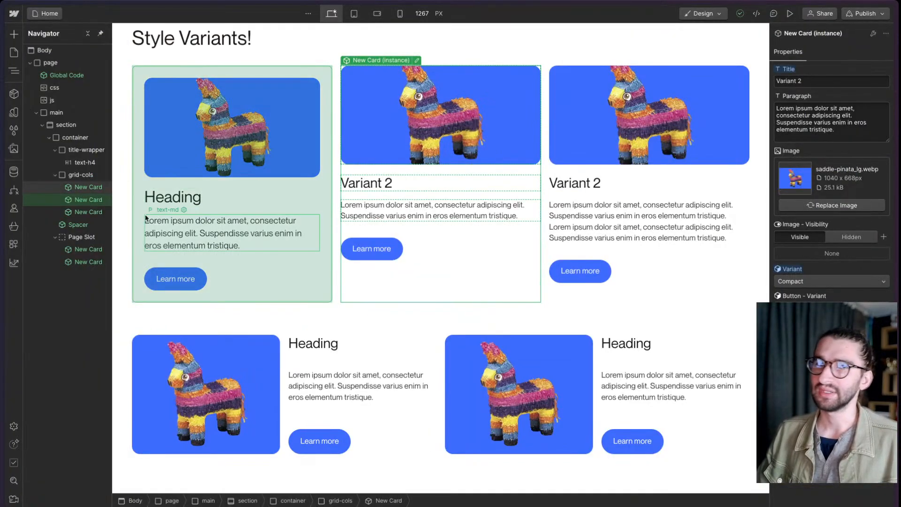
pyautogui.doubleClick(85, 201)
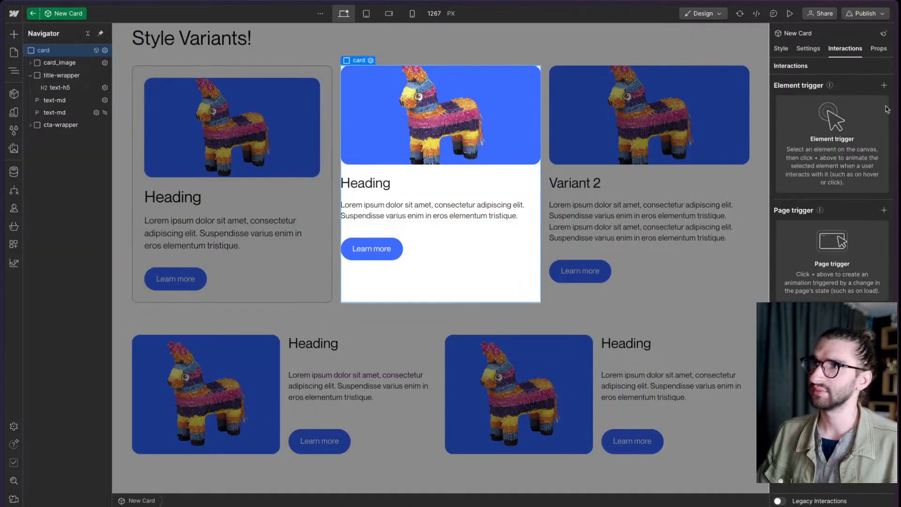
pyautogui.click(884, 85)
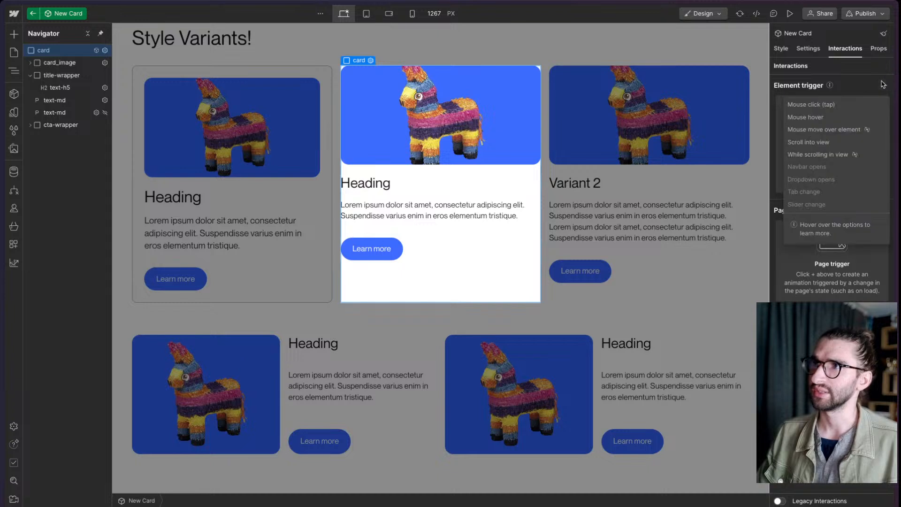
pyautogui.click(826, 104)
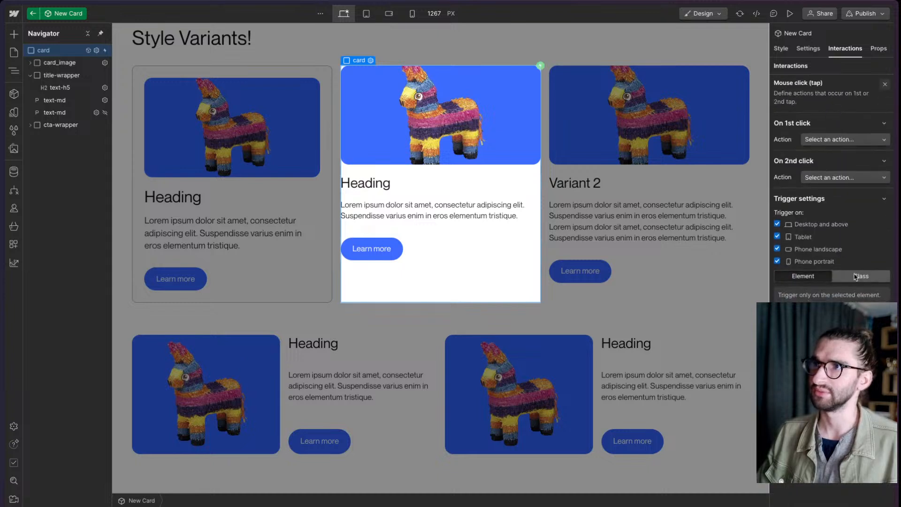
pyautogui.click(836, 278)
# - Set the first click to start New Timed Animation, preview it and close the trigger settings
pyautogui.click(848, 139)
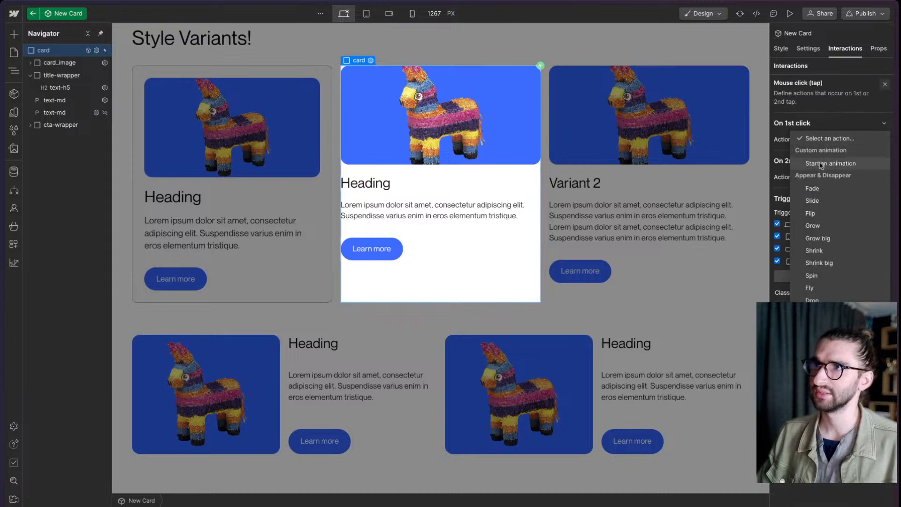
pyautogui.click(821, 164)
pyautogui.click(816, 188)
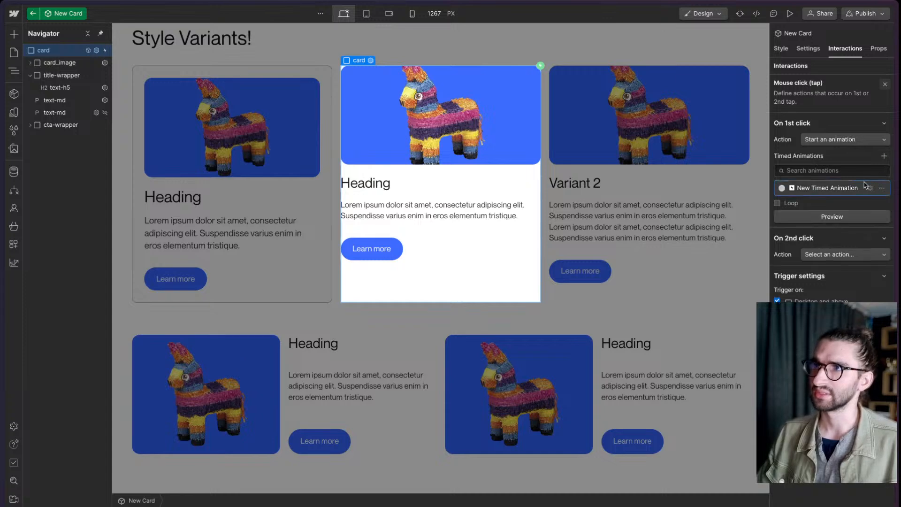
pyautogui.click(836, 219)
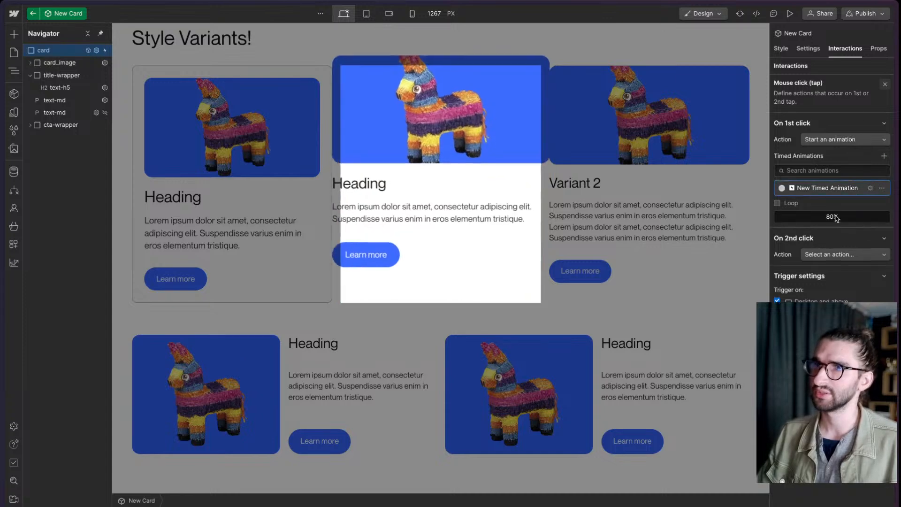
pyautogui.click(885, 84)
# - Publish the site to the component-variants-test.webflow.io staging domain and exit the New Card component
pyautogui.click(866, 13)
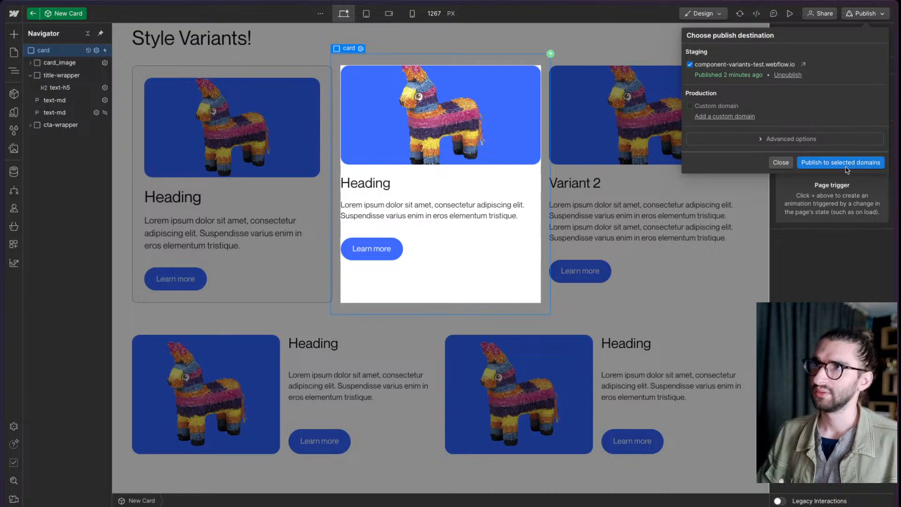
pyautogui.click(847, 168)
pyautogui.click(815, 234)
pyautogui.doubleClick(700, 323)
# - Switch to the published page, reload it, inspect the third card's data-w-id and test the click interaction on the cards
pyautogui.moveTo(2, 324)
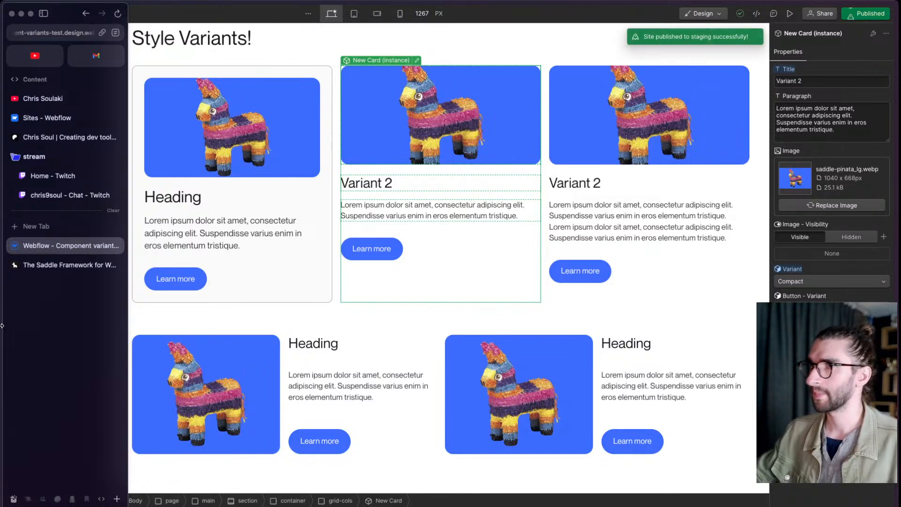
pyautogui.click(37, 268)
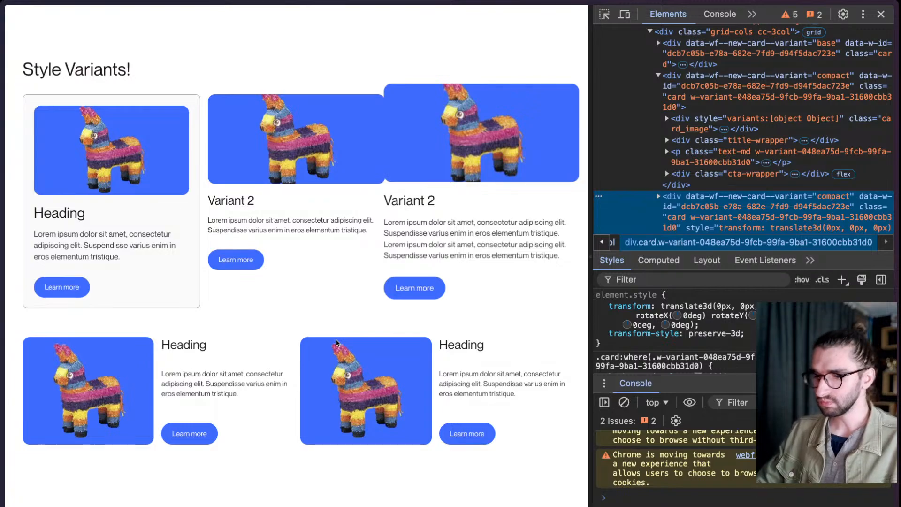
pyautogui.press('super+r')
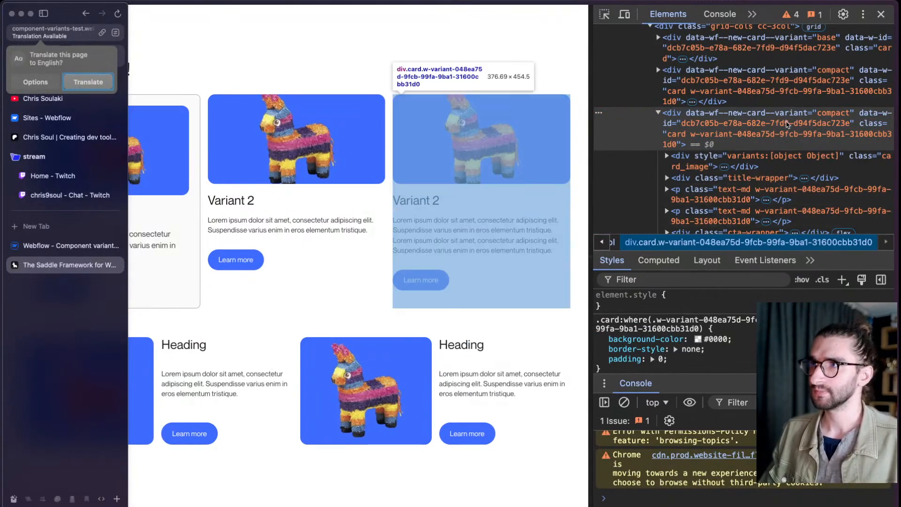
pyautogui.click(858, 122)
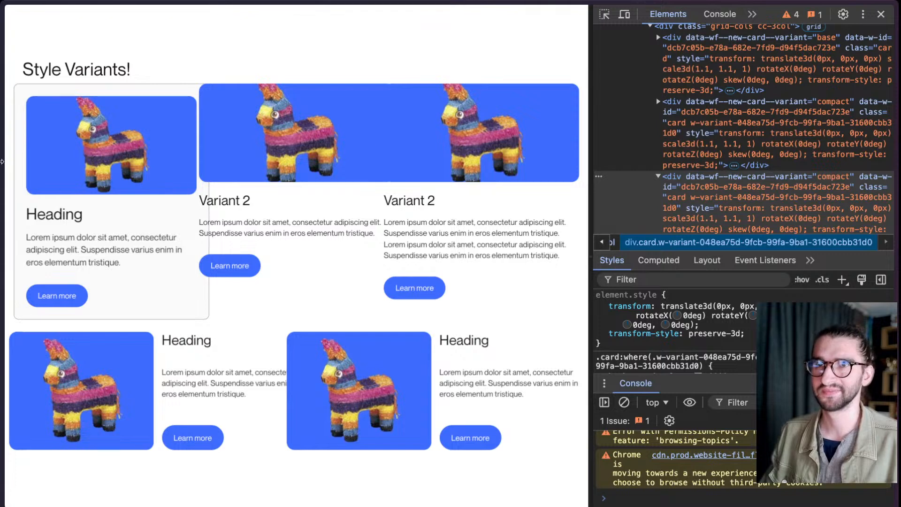
# - Compare the variant class and inline transform style of the first compact card with those of the second horizontal card
pyautogui.moveTo(2, 94)
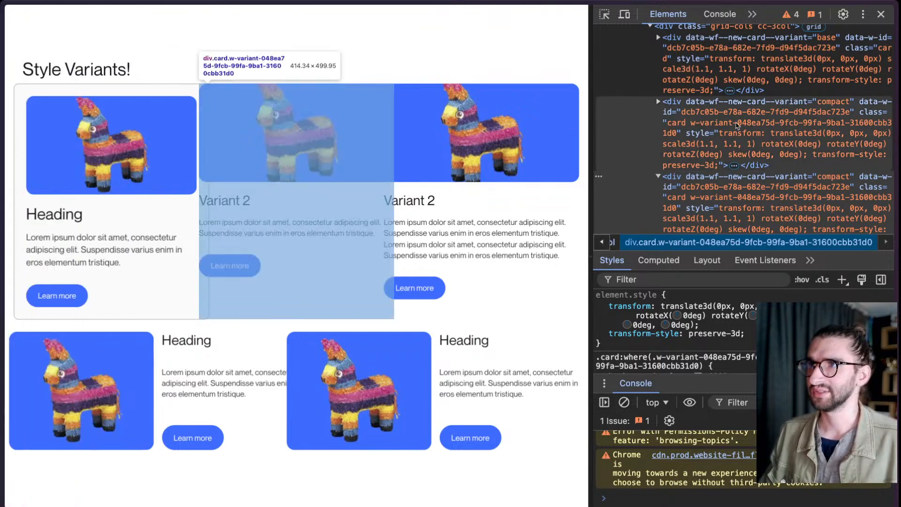
pyautogui.click(780, 122)
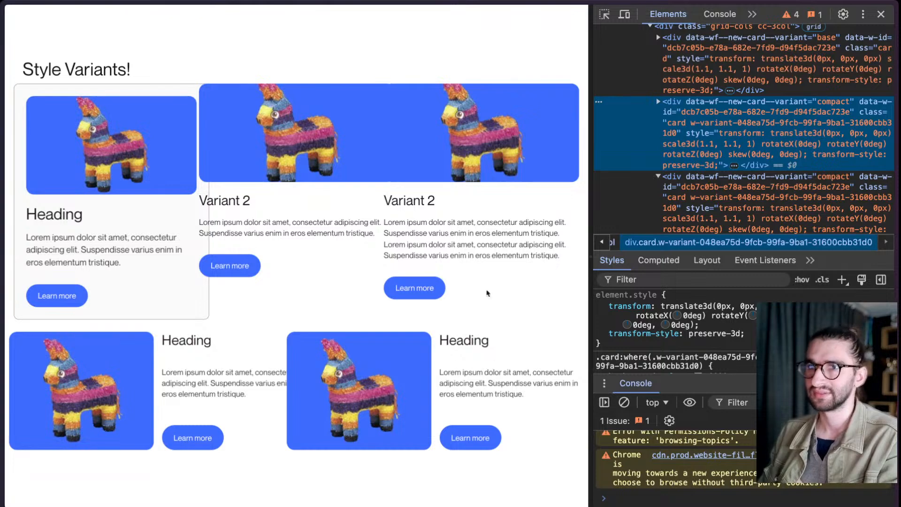
pyautogui.hotkey('ctrl', 'shift', 'c')
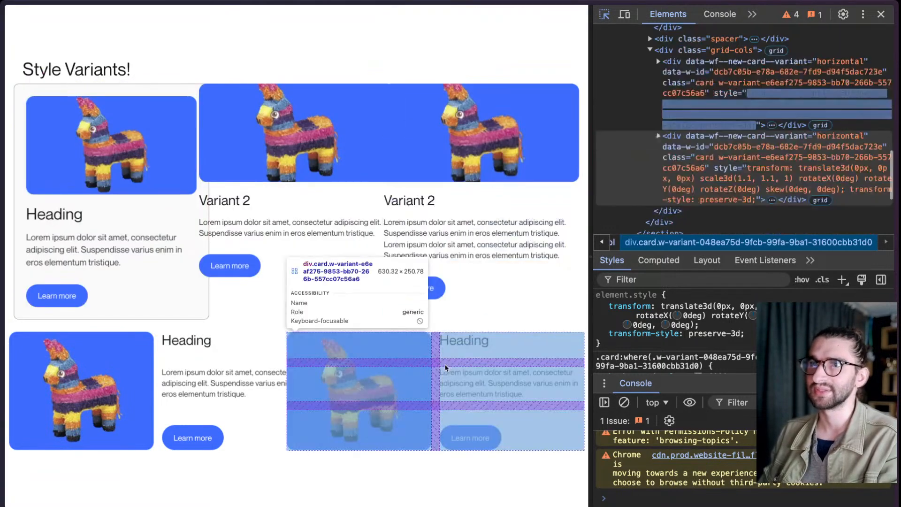
pyautogui.click(445, 368)
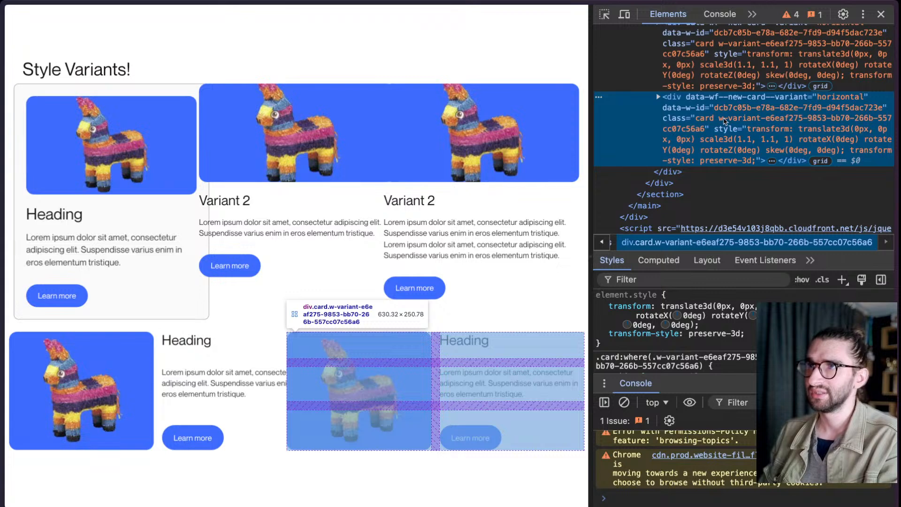
pyautogui.doubleClick(725, 121)
pyautogui.click(736, 122)
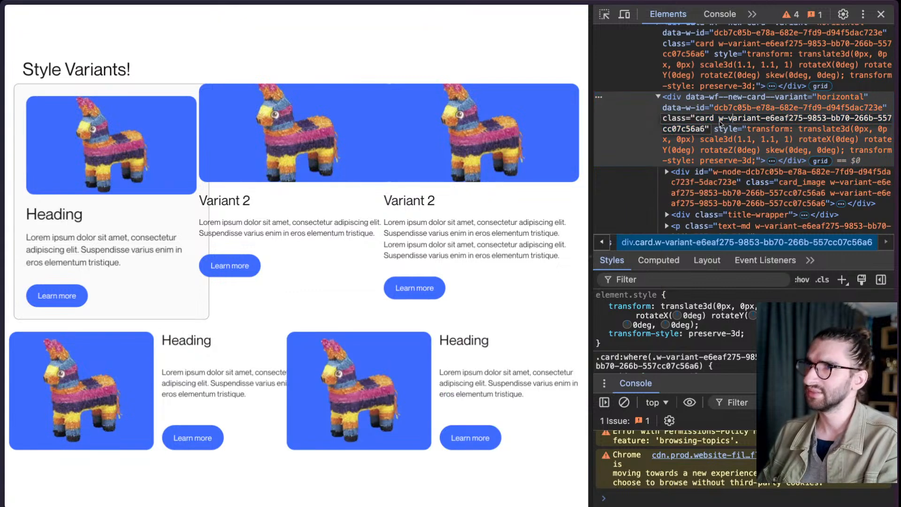
# - Examine the second horizontal card's styles and expand its markup to inspect the card_image child element
pyautogui.click(659, 121)
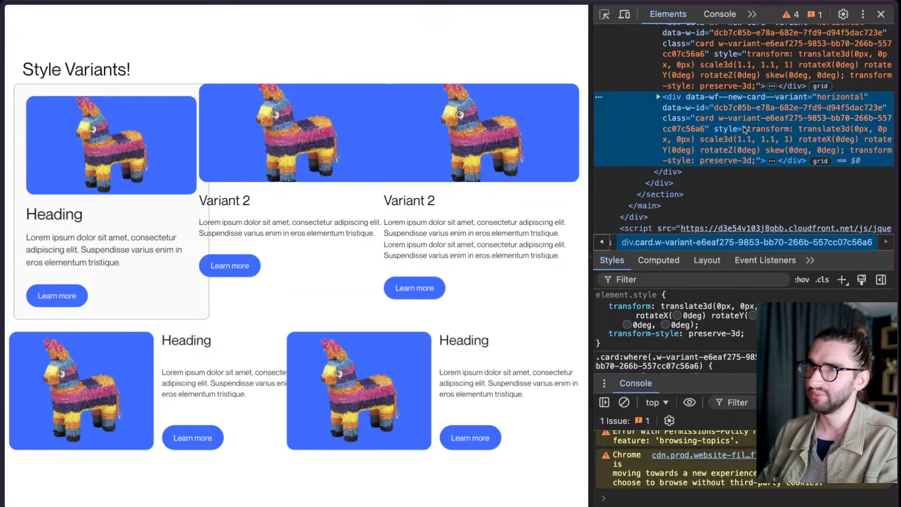
pyautogui.scroll(-1, 657, 362)
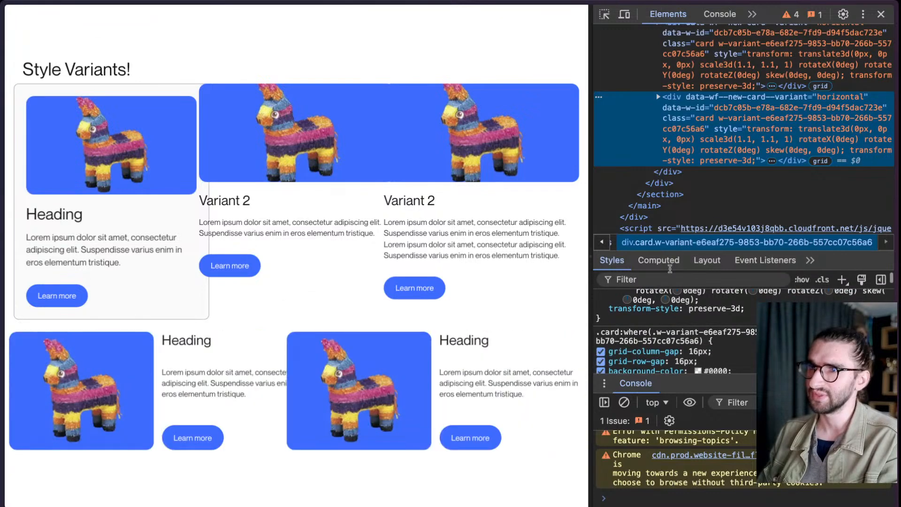
pyautogui.click(658, 97)
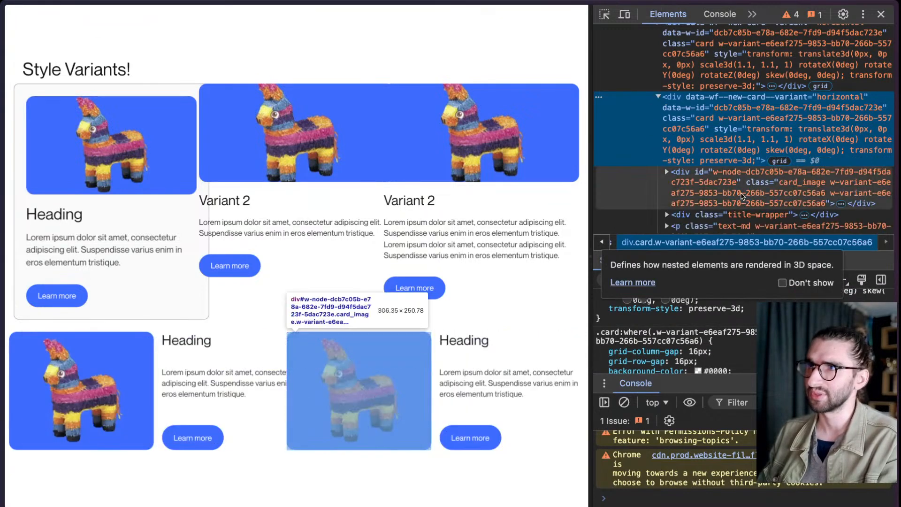
pyautogui.click(742, 196)
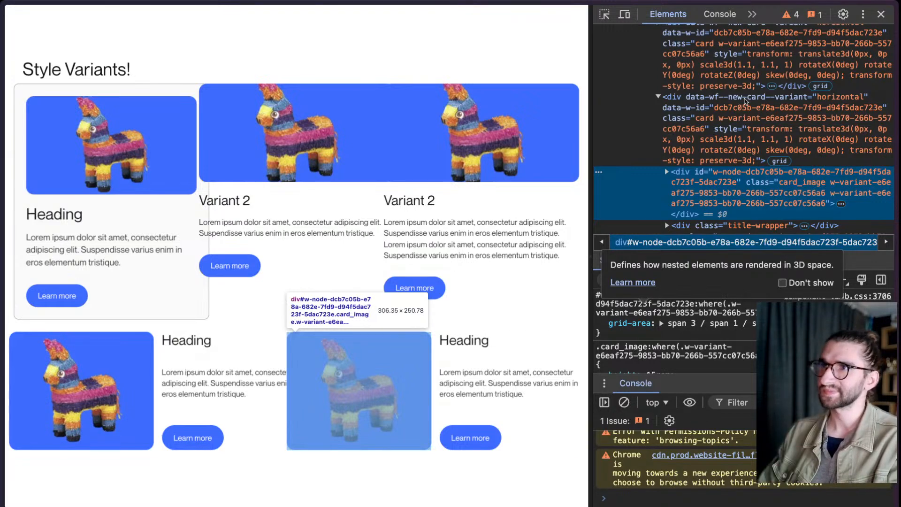
# - Examine the second horizontal card's data-w-id value and its variant class attribute, leaving both unedited
pyautogui.click(754, 115)
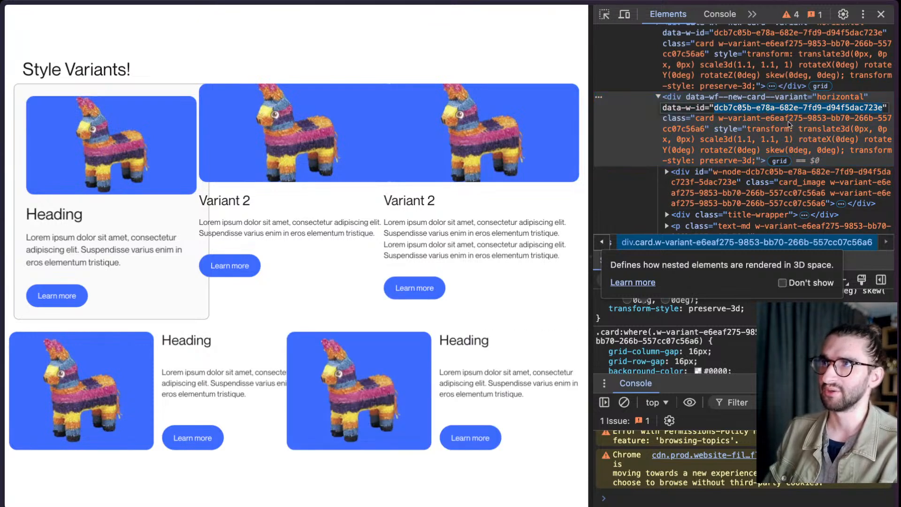
pyautogui.doubleClick(789, 123)
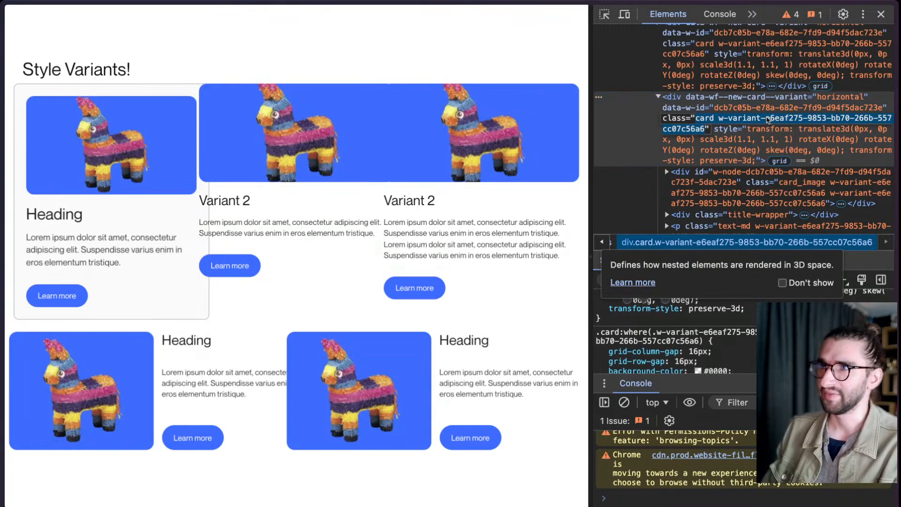
pyautogui.click(765, 123)
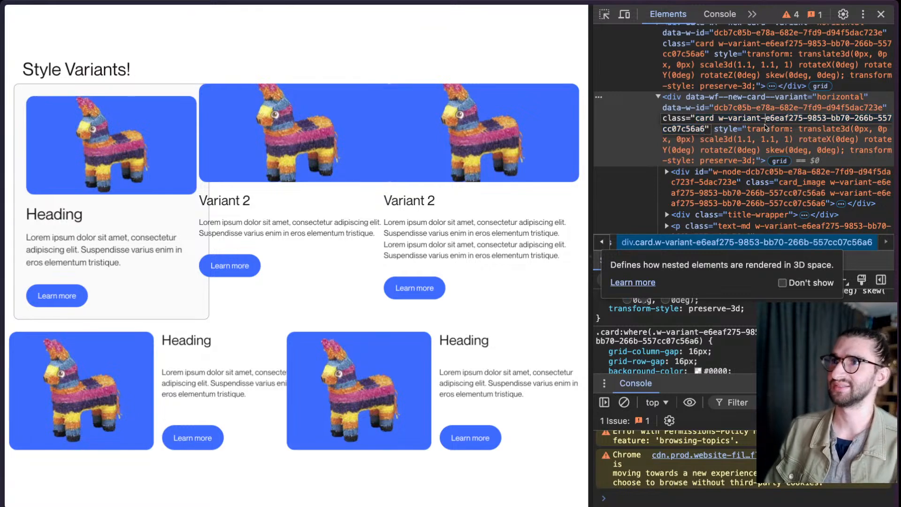
pyautogui.press('Escape')
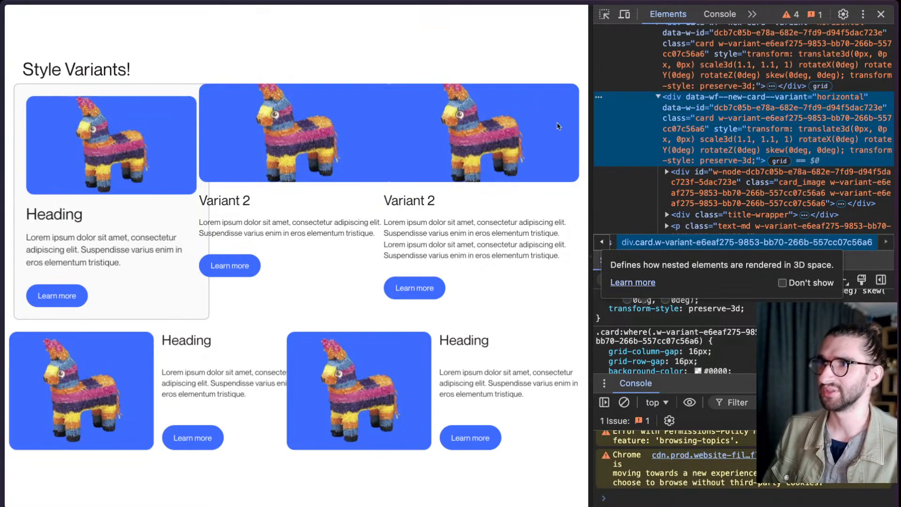
# - Reload the published page and examine the second horizontal card's markup and its surrounding section structure
pyautogui.moveTo(51, 114)
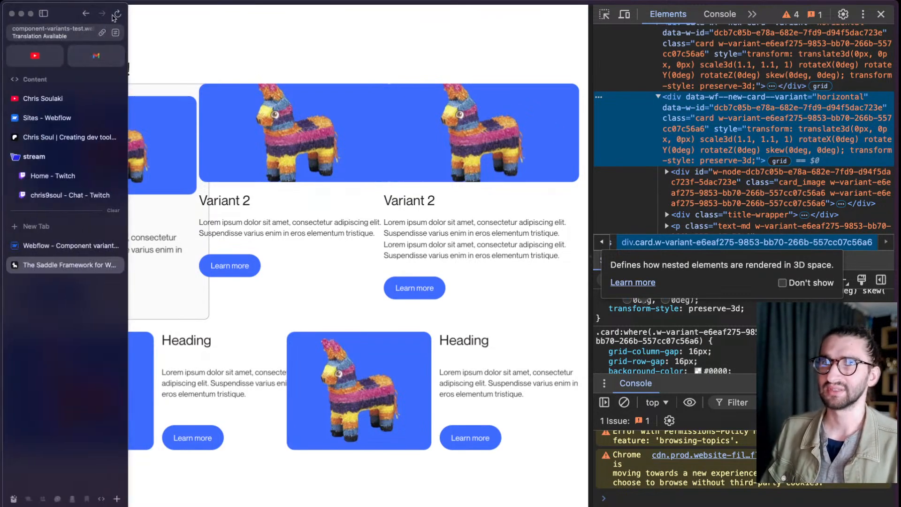
pyautogui.click(118, 13)
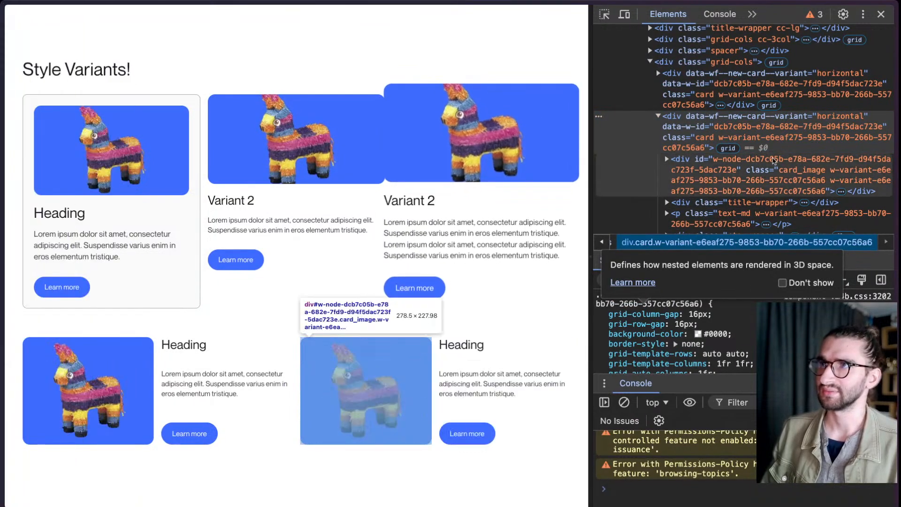
pyautogui.scroll(3, 774, 160)
pyautogui.scroll(-1, 774, 160)
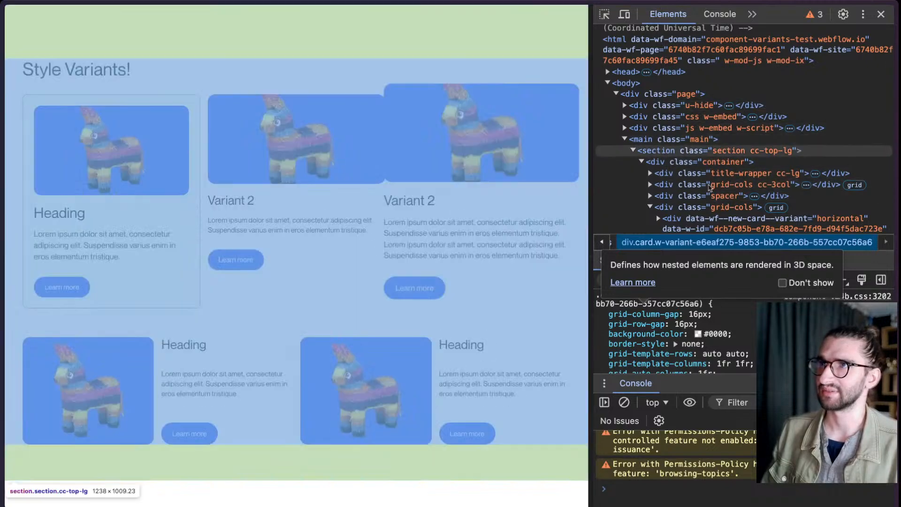
pyautogui.scroll(-3, 722, 202)
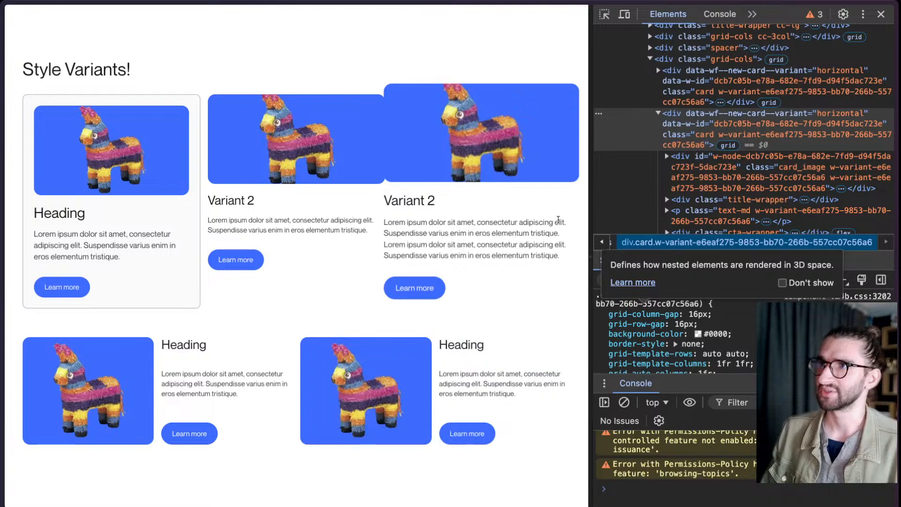
pyautogui.scroll(-1, 751, 155)
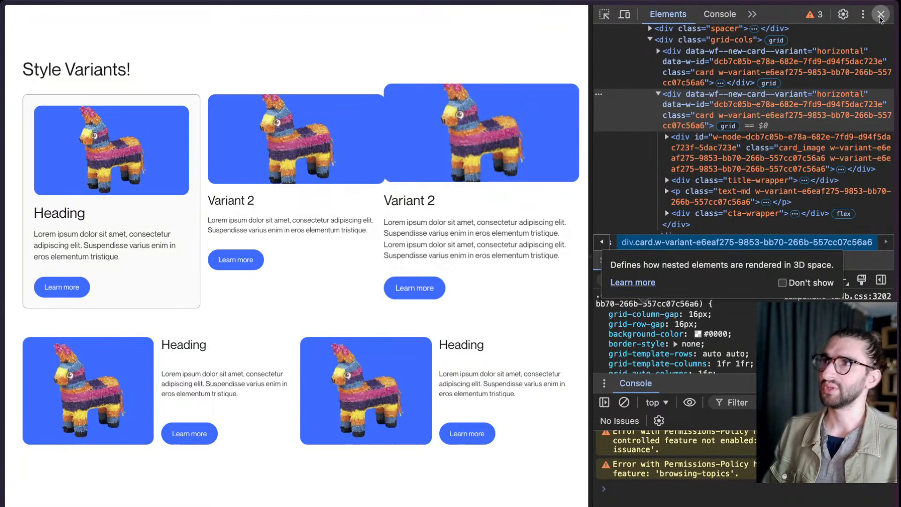
# - Close the developer tools and reload the published page to reset the cards
pyautogui.click(881, 14)
pyautogui.moveTo(2, 221)
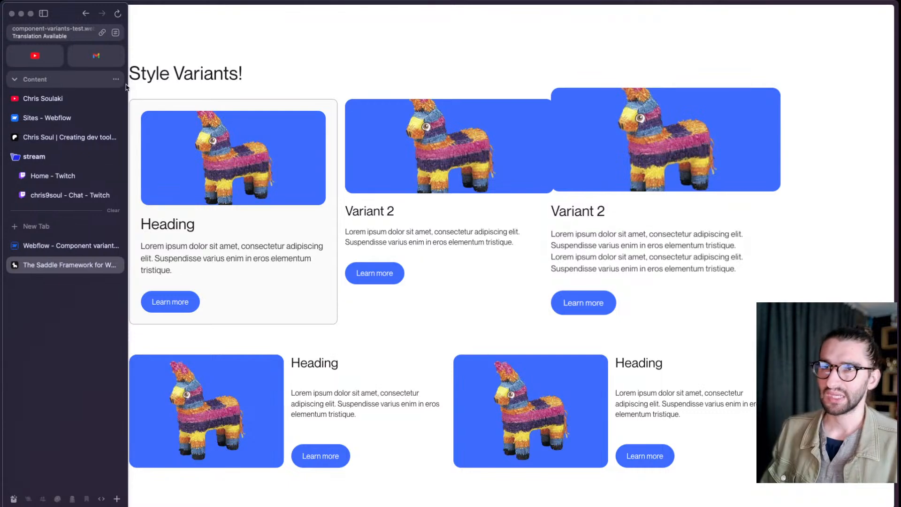
pyautogui.click(118, 14)
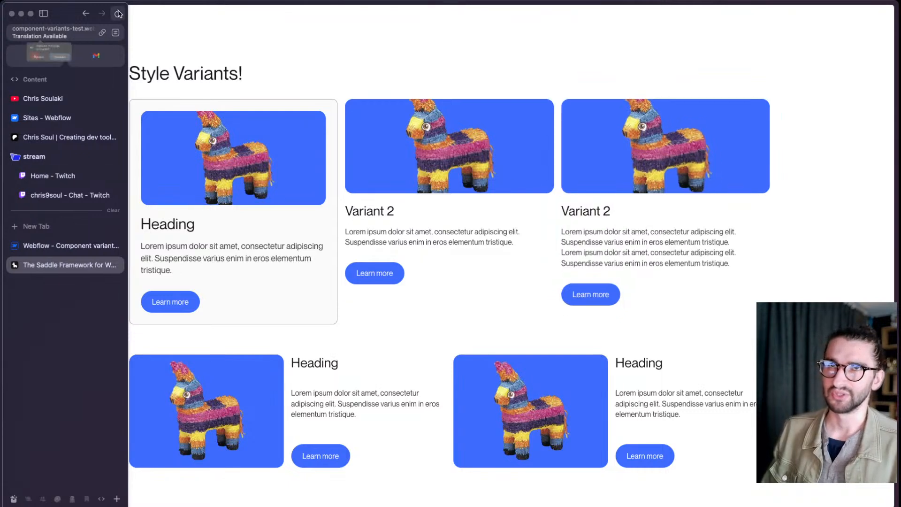
# - Switch to the Webflow Designer, enter the third card's component and delete its Mouse click (tap) element trigger
pyautogui.click(66, 246)
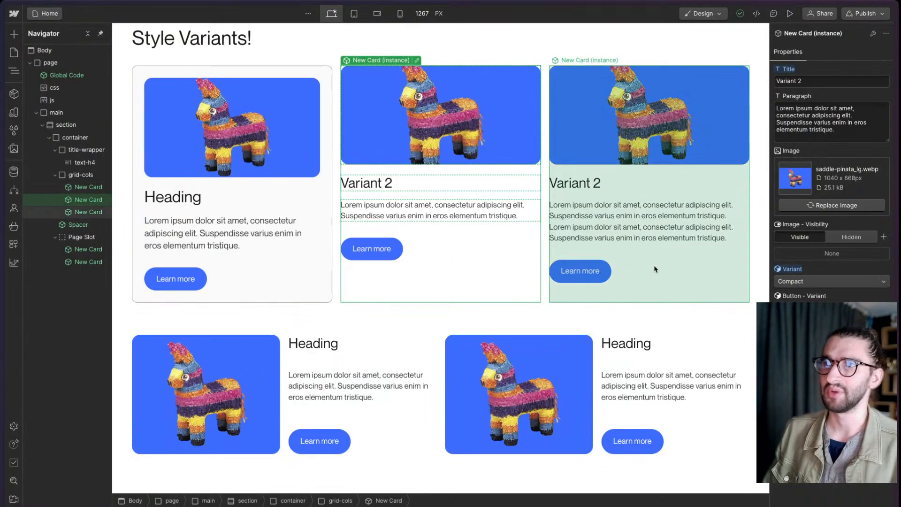
pyautogui.click(655, 269)
pyautogui.doubleClick(656, 269)
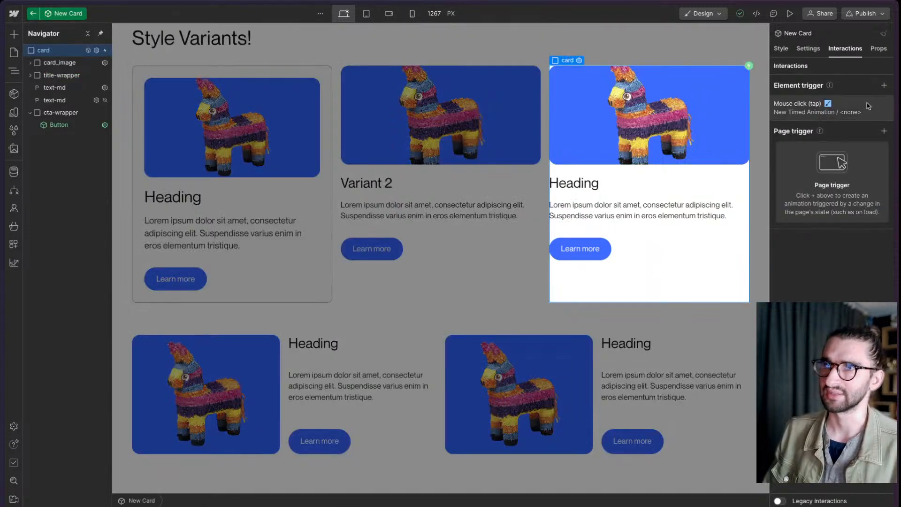
pyautogui.click(887, 104)
pyautogui.click(547, 291)
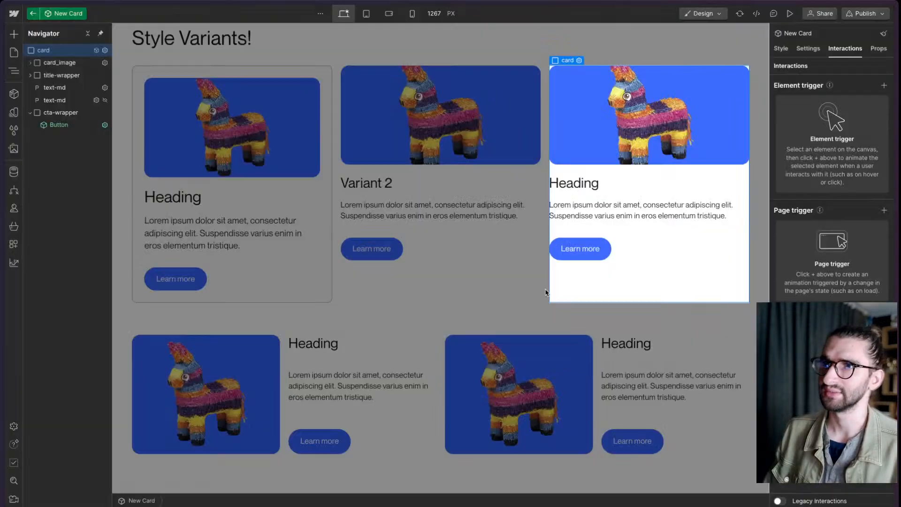
# - Clean up unused interactions by deleting New Timed Animation, and exit the New Card component
pyautogui.click(883, 45)
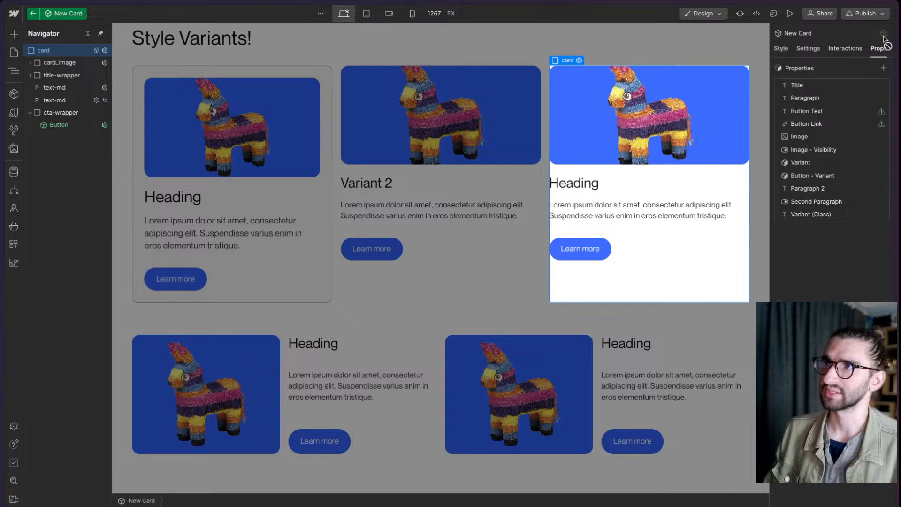
pyautogui.click(852, 47)
pyautogui.click(885, 32)
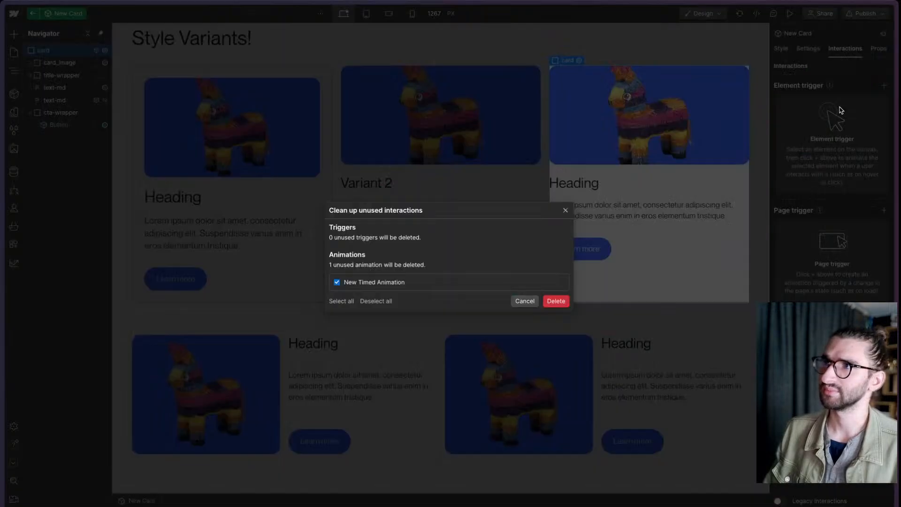
pyautogui.click(567, 303)
pyautogui.click(879, 48)
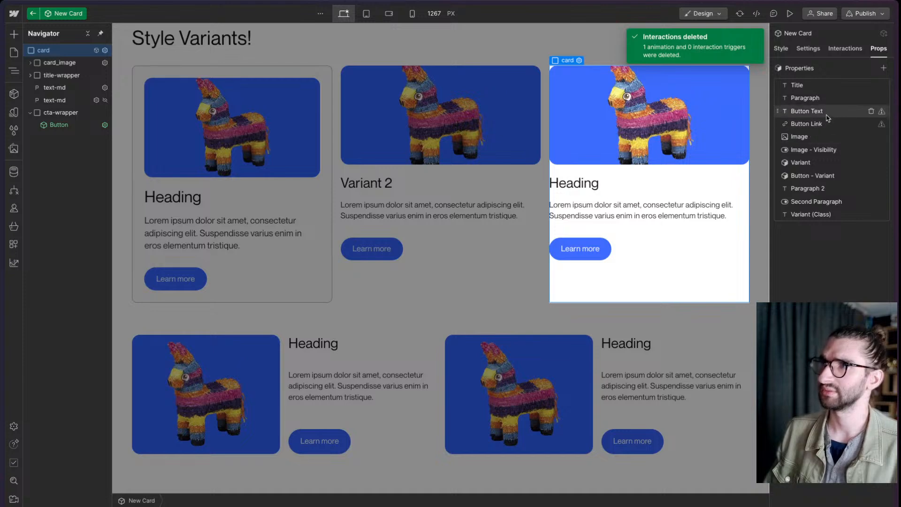
pyautogui.click(626, 317)
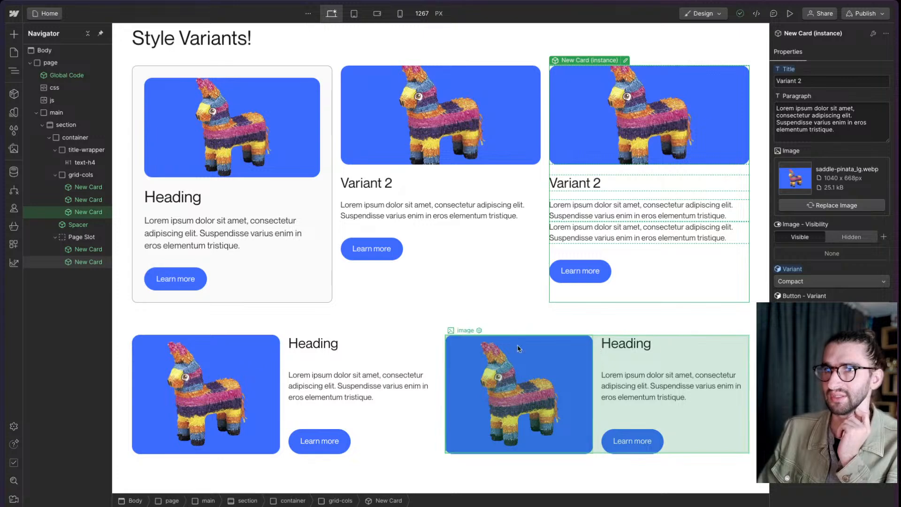
# - Add a Mouse click (tap) trigger to the second horizontal card, apply it to the card class, and exit the component
pyautogui.doubleClick(600, 378)
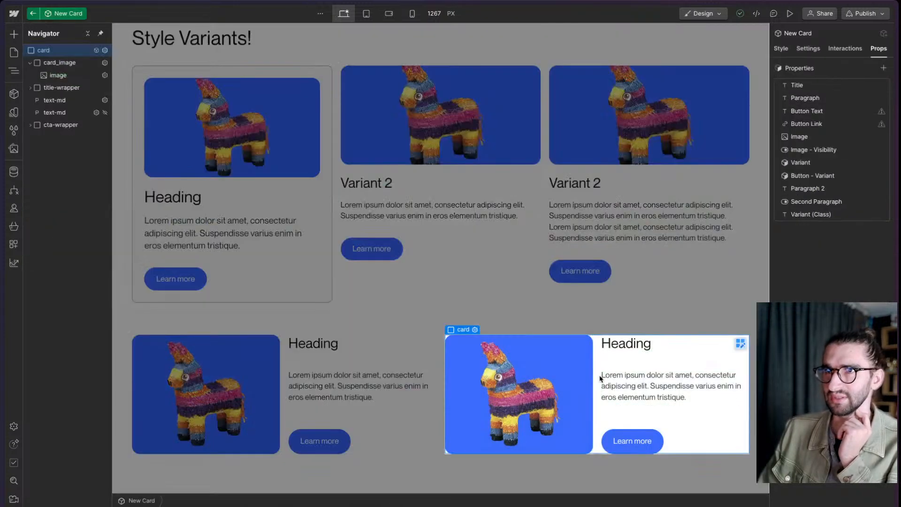
pyautogui.click(781, 48)
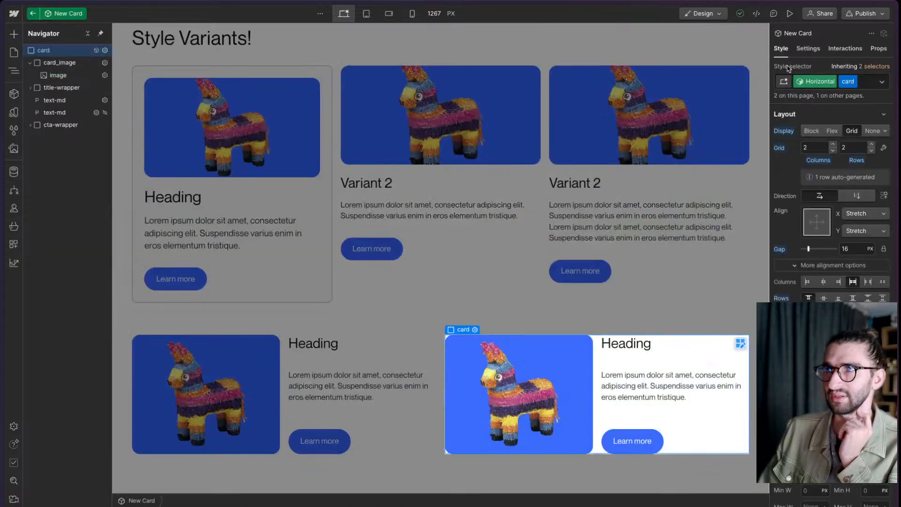
pyautogui.click(844, 50)
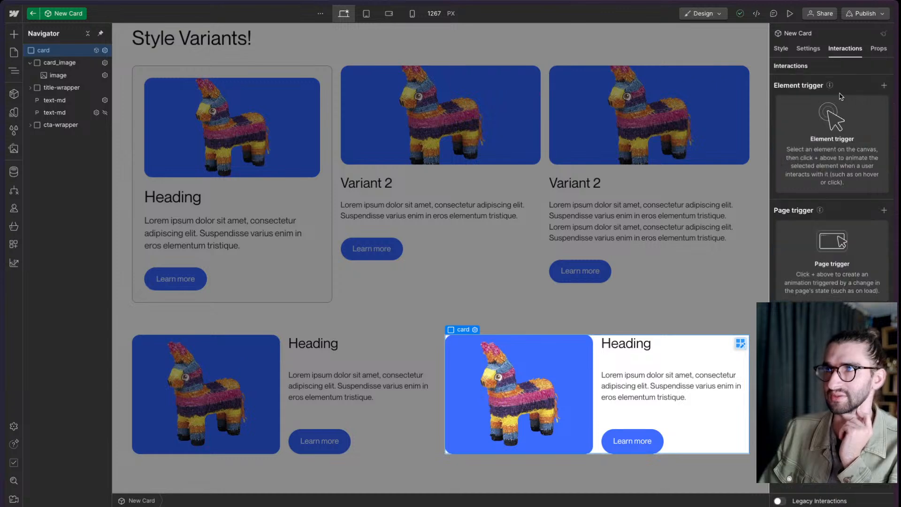
pyautogui.click(885, 86)
pyautogui.click(848, 105)
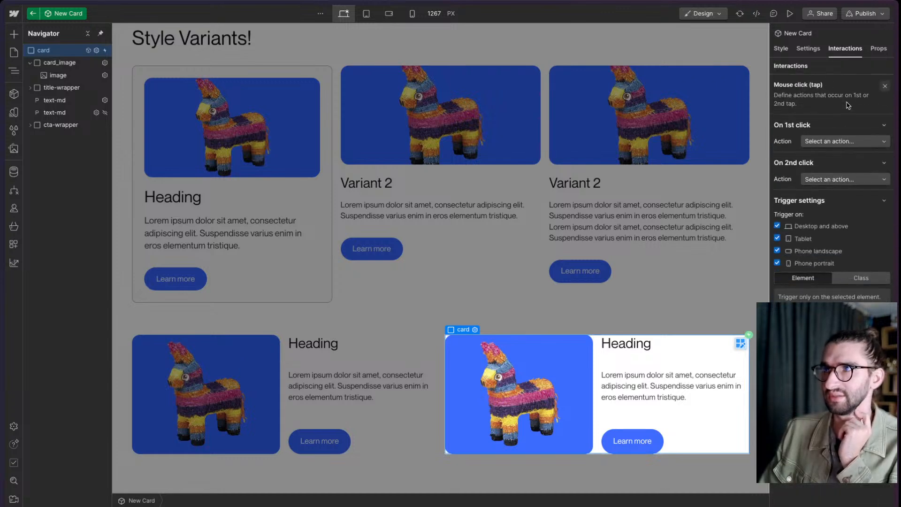
pyautogui.click(853, 277)
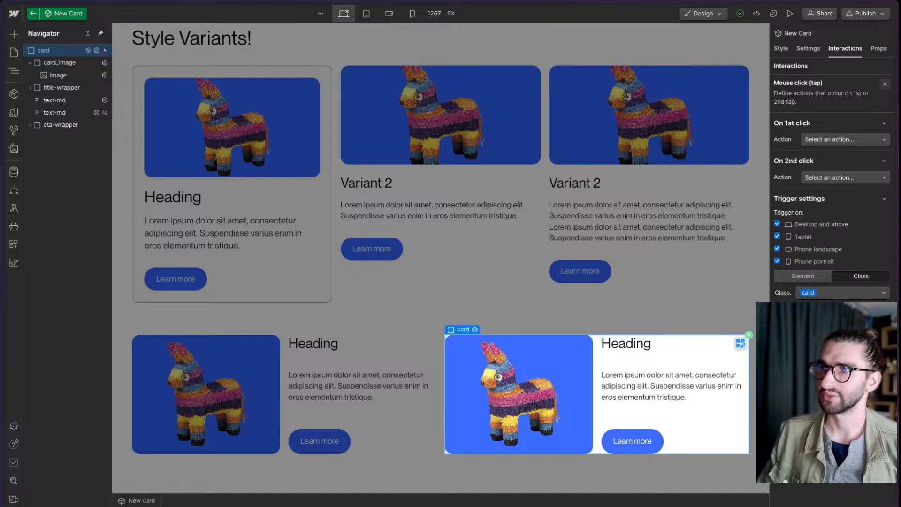
pyautogui.click(885, 85)
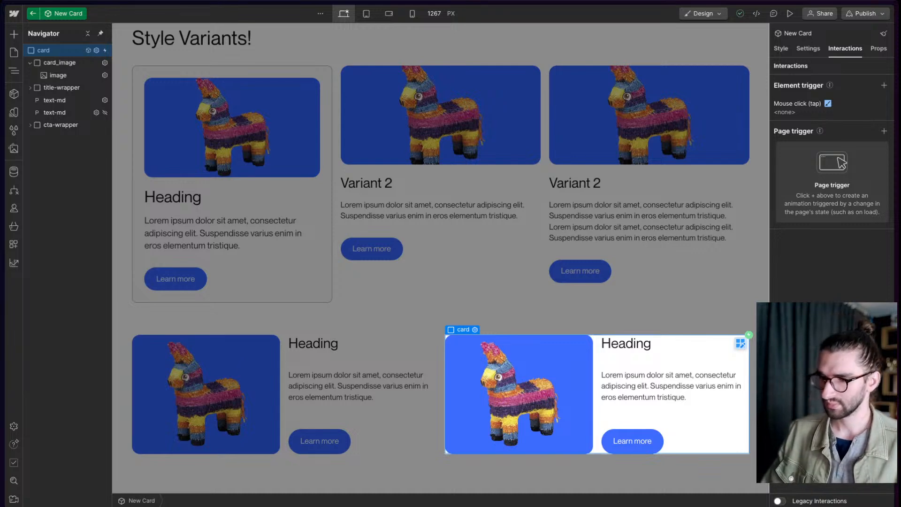
pyautogui.click(692, 319)
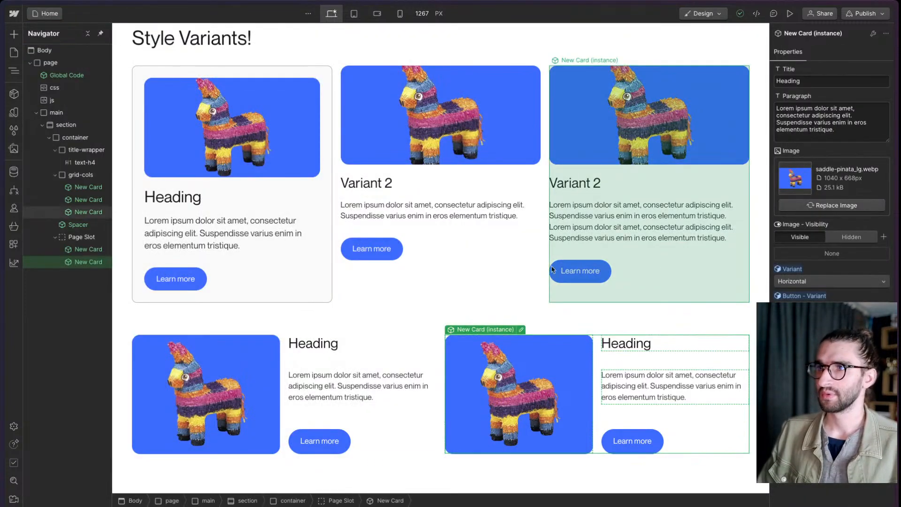
# - Switch to the published page, open the developer tools and inspect the second horizontal card's element
pyautogui.moveTo(2, 252)
pyautogui.click(53, 265)
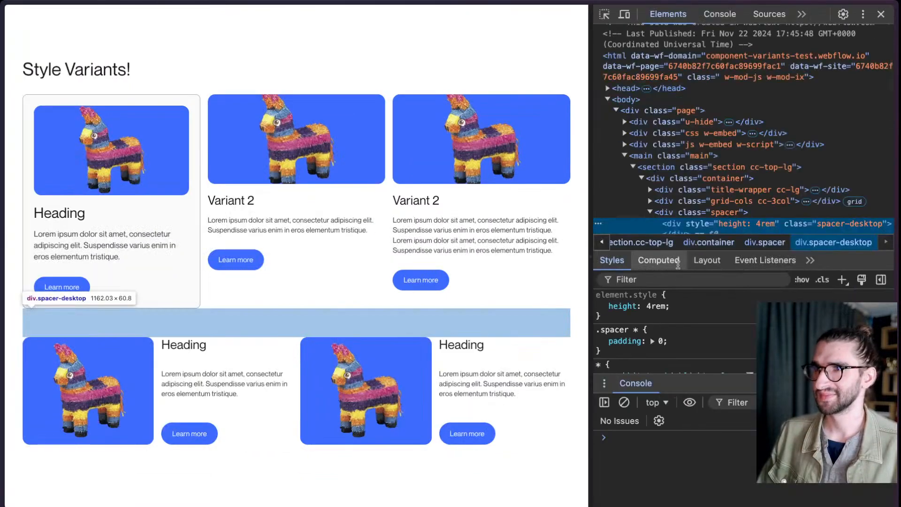
pyautogui.scroll(-3, 746, 132)
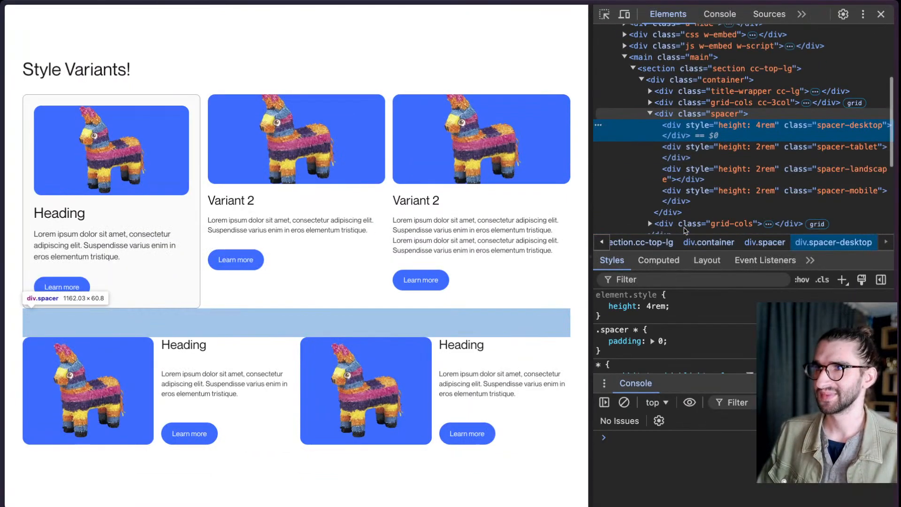
pyautogui.scroll(-1, 746, 131)
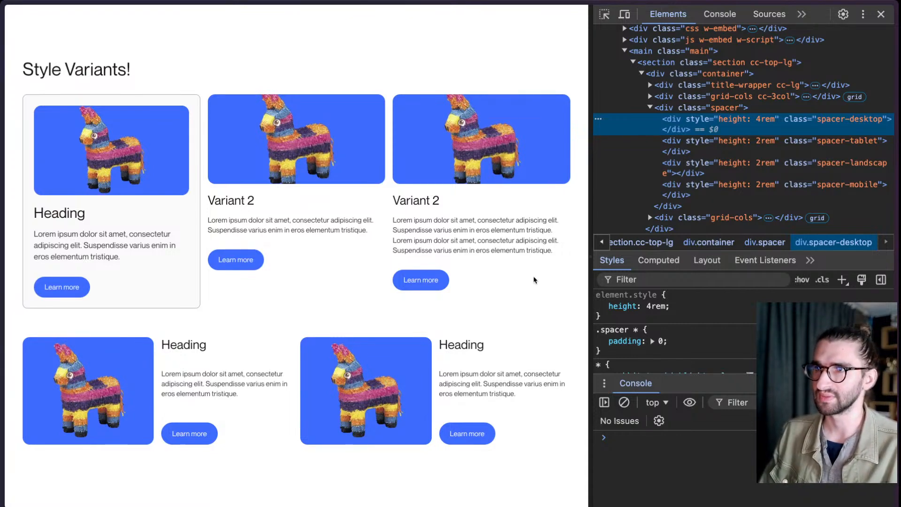
pyautogui.click(604, 14)
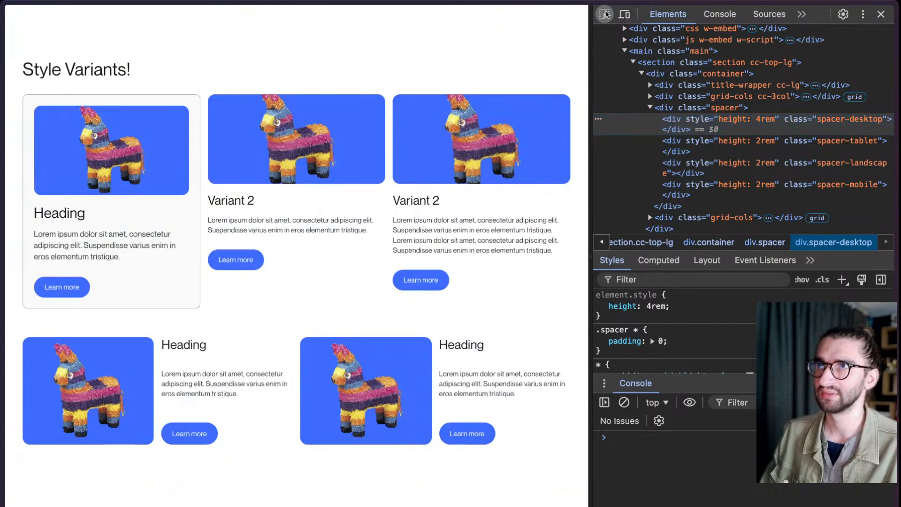
pyautogui.click(441, 366)
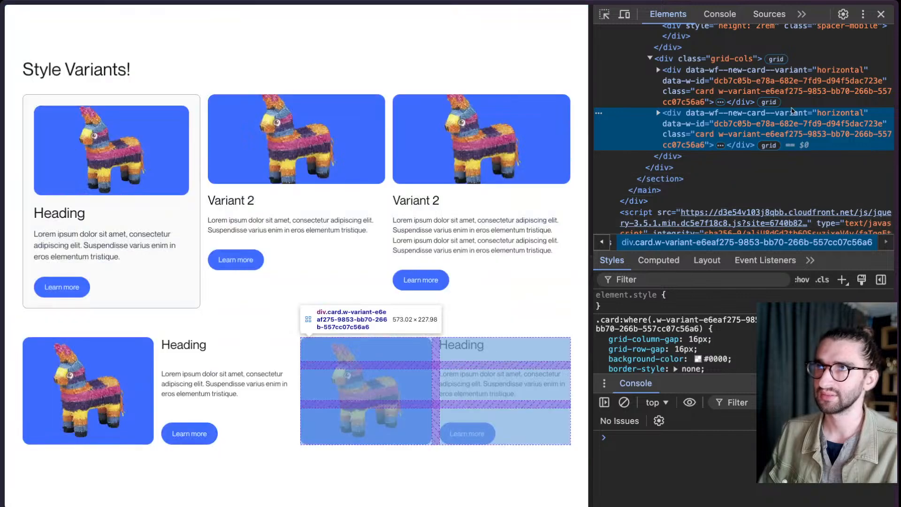
# - Select the data-wf--new-card--variant="horizontal" attribute on the second horizontal card, leaving it unedited
pyautogui.doubleClick(789, 115)
pyautogui.doubleClick(789, 115)
pyautogui.tripleClick(788, 115)
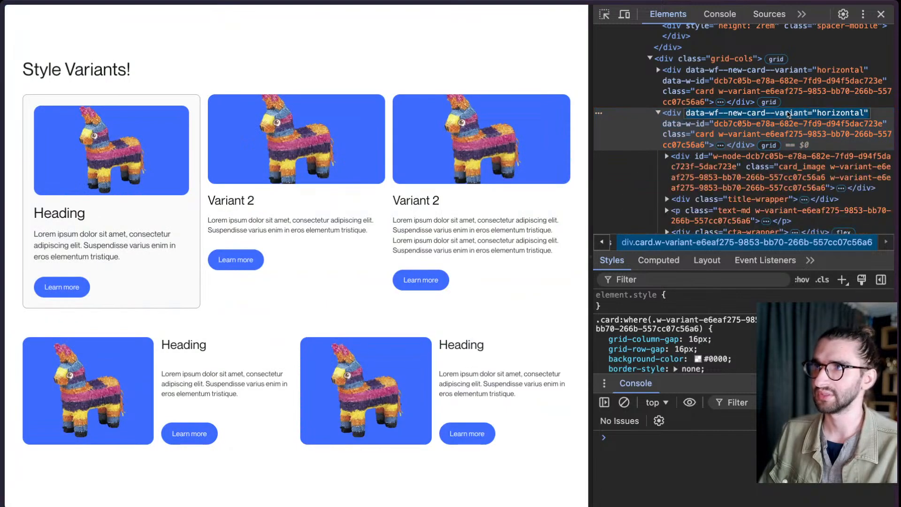
pyautogui.click(788, 114)
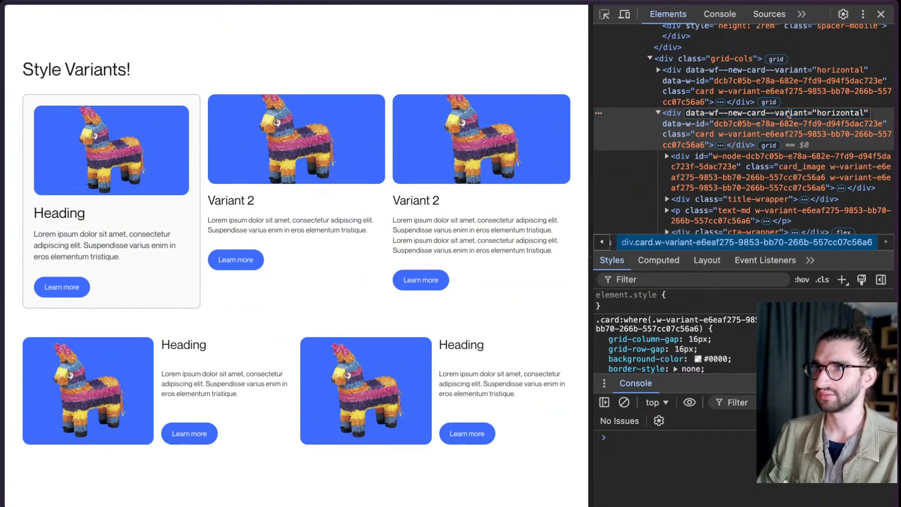
pyautogui.tripleClick(789, 114)
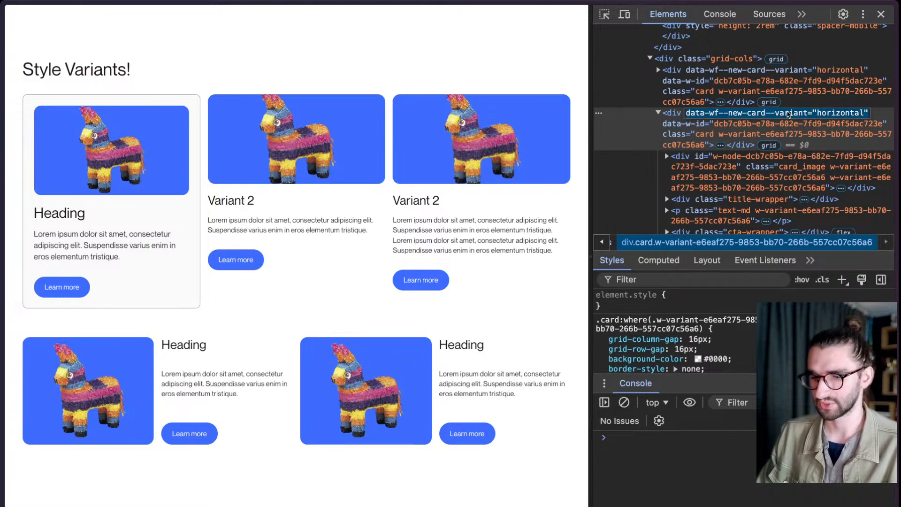
pyautogui.click(672, 129)
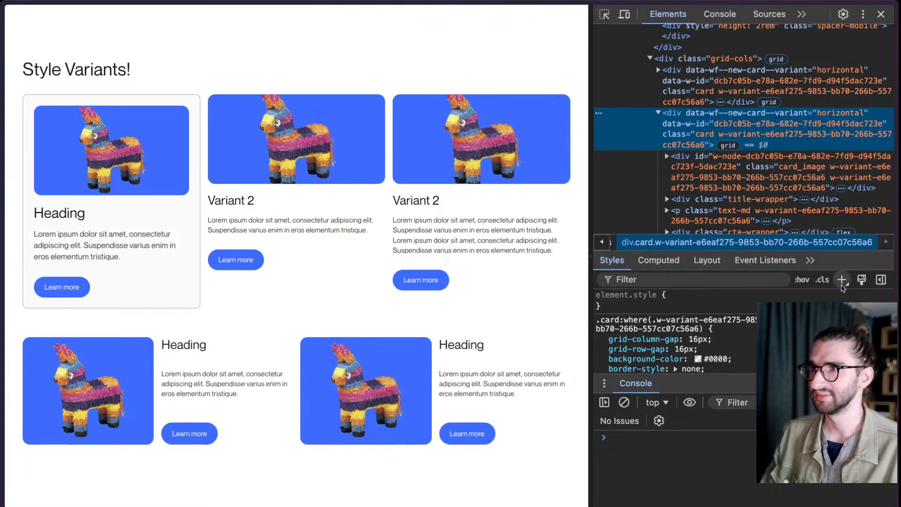
# - Add a new style rule for the selected card and open inspector-stylesheet with the file navigator hidden
pyautogui.click(843, 280)
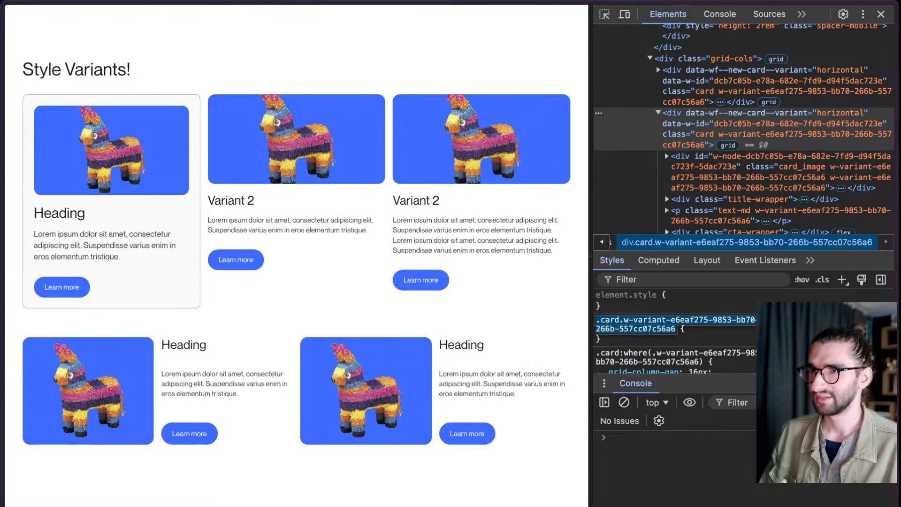
pyautogui.press('Escape')
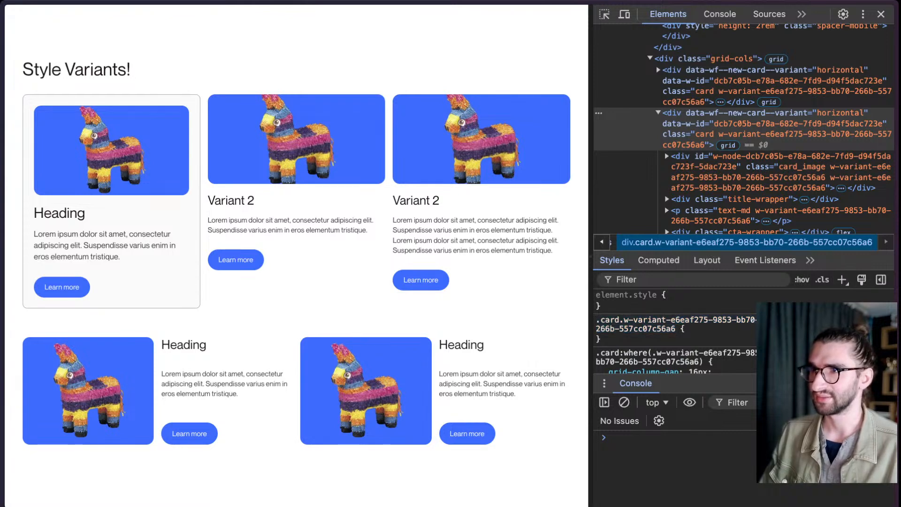
pyautogui.click(845, 320)
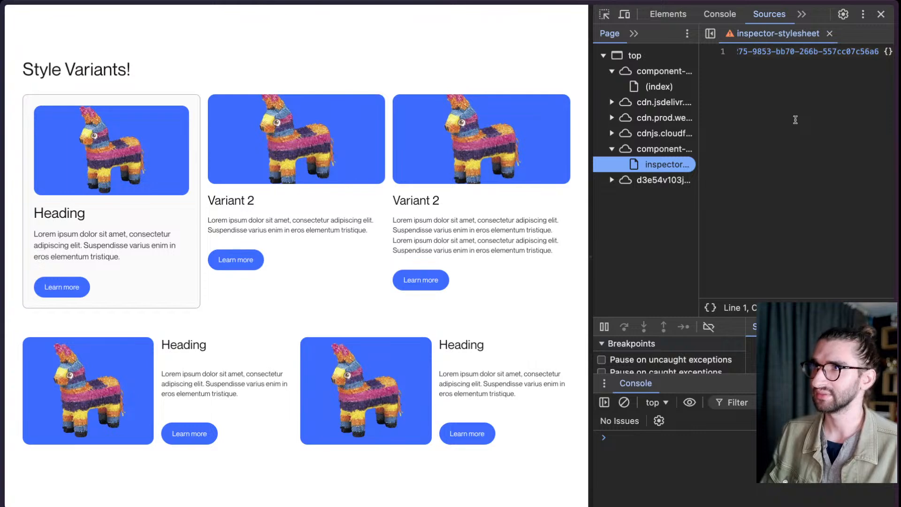
pyautogui.click(710, 34)
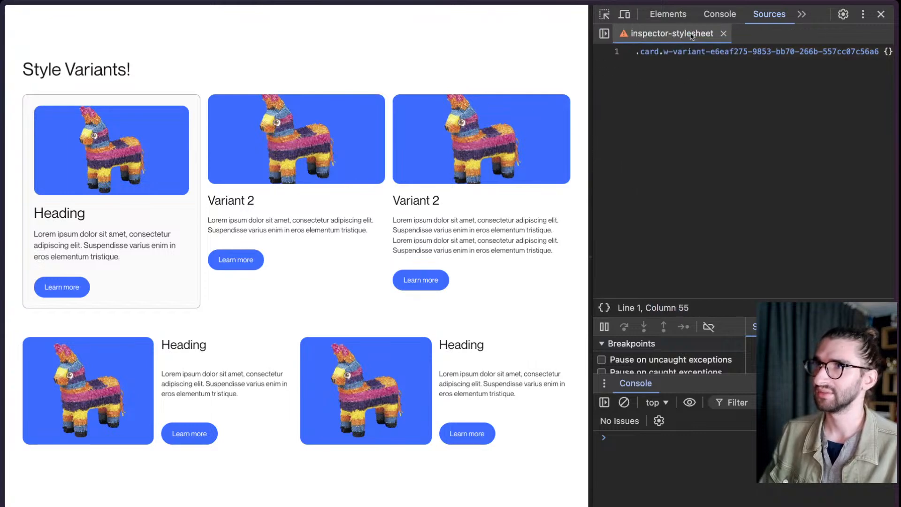
# - Delete the entire generated .card rule from inspector-stylesheet
pyautogui.click(720, 72)
pyautogui.hotkey('ctrl', 'a')
pyautogui.press('BackSpace')
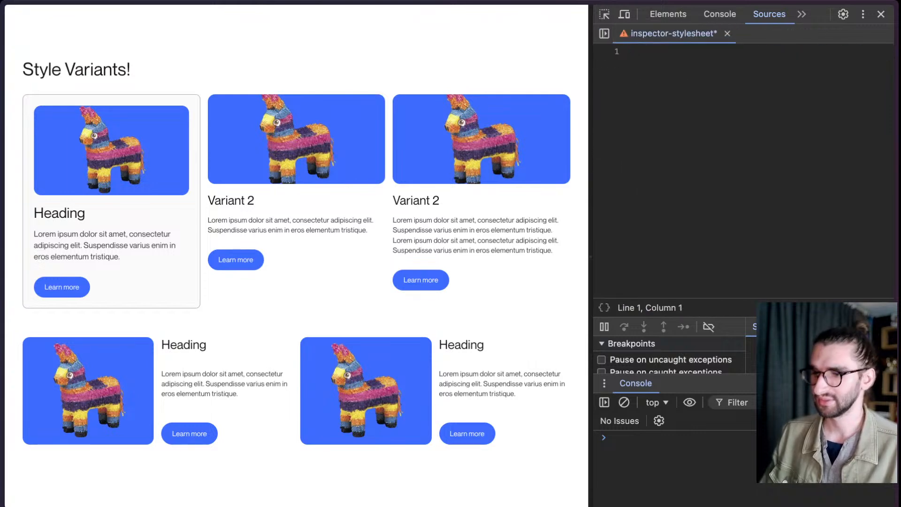
# - Enter the selector [data-wf--new-card--variant="horizontal"] in the empty inspector-stylesheet, using the copied attribute wrapped in square brackets
pyautogui.write('data-wf--new-card--variant="horizontal"')
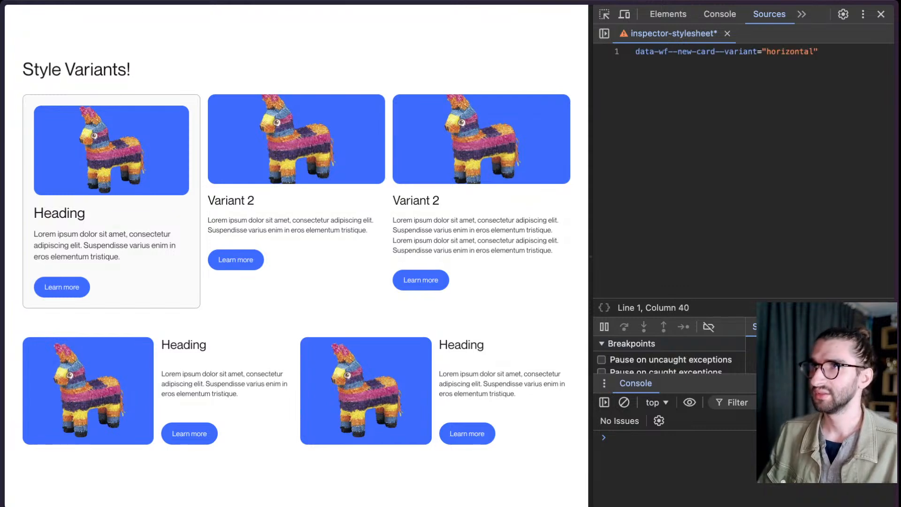
pyautogui.press('super+Left')
pyautogui.write('[')
pyautogui.press('super+Right')
pyautogui.write(']')
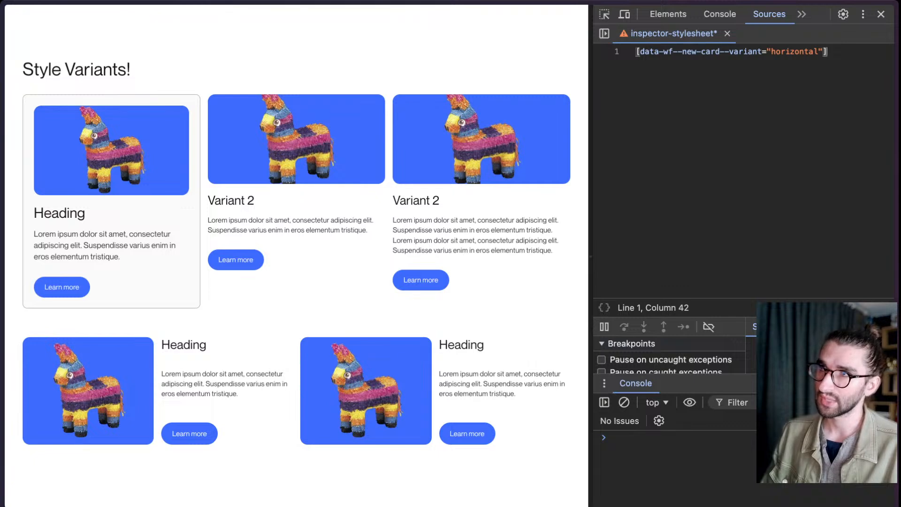
# - Try dark in place of horizontal as the selector's variant value, and undo the replacement
pyautogui.press('Left')
pyautogui.press('Left')
pyautogui.press('Left')
pyautogui.press('Right')
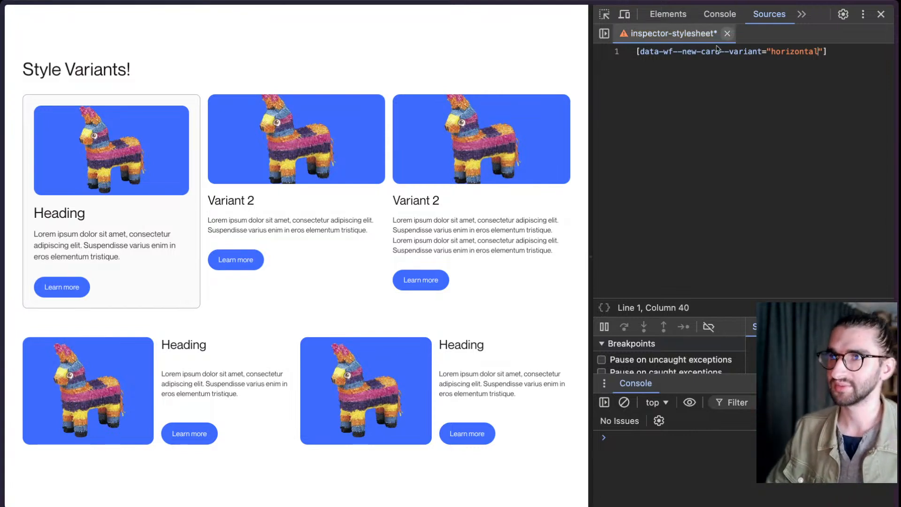
pyautogui.hotkey('alt', 'shift', 'Left')
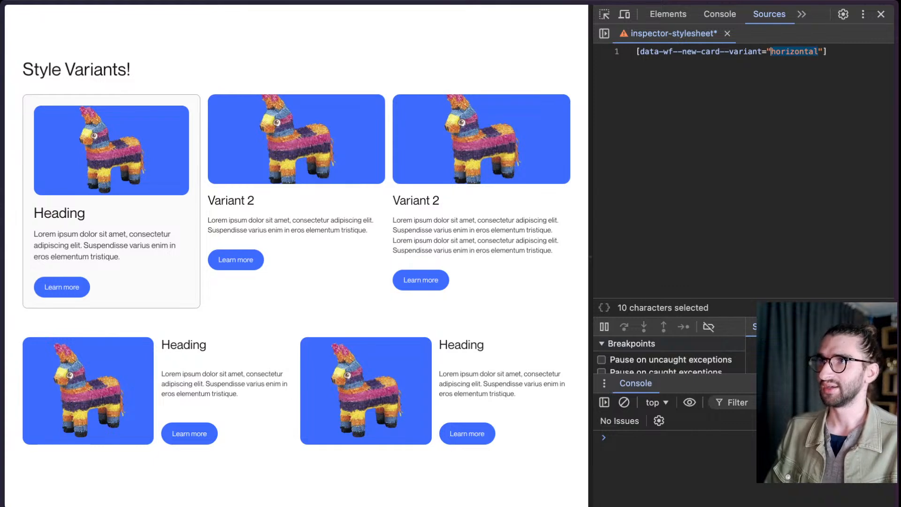
pyautogui.write('dark')
pyautogui.hotkey('alt', 'shift', 'Left')
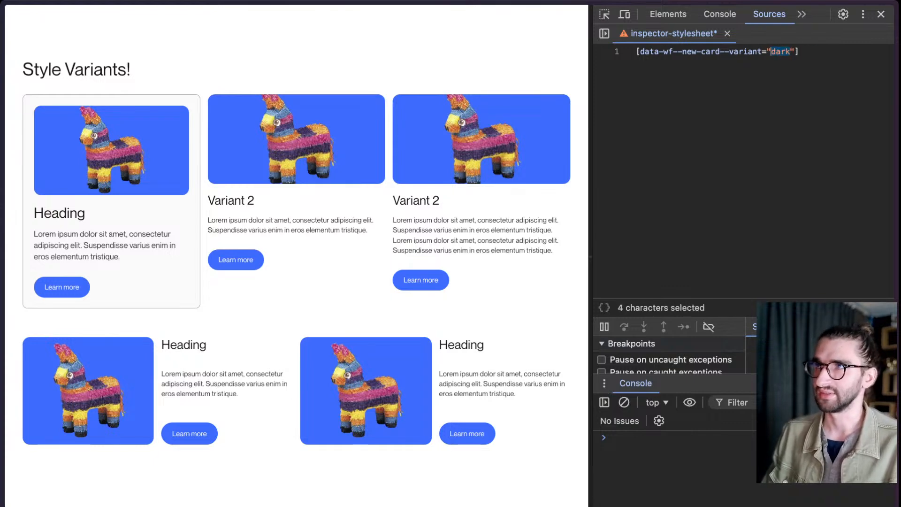
pyautogui.press('super+z')
pyautogui.press('End')
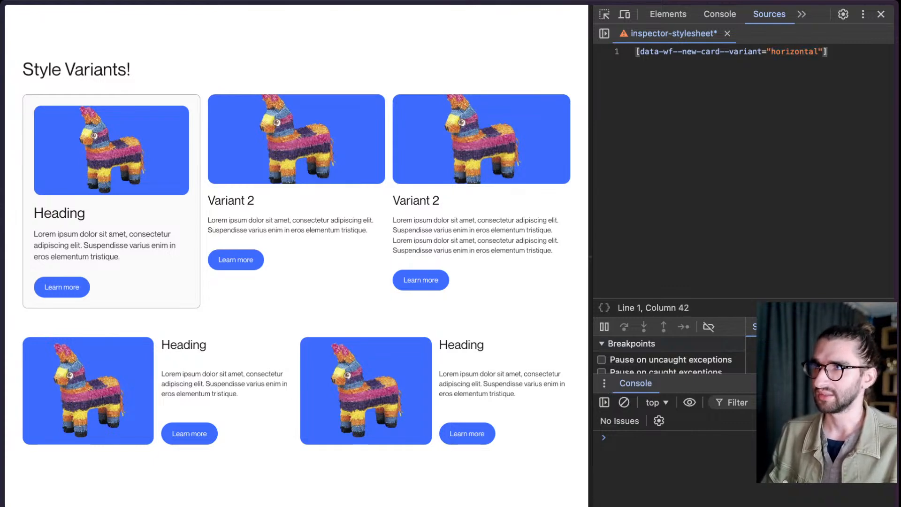
# - Open a rule block after the attribute selector, with a single indented blank line inside its braces
pyautogui.write('{')
pyautogui.press('Return')
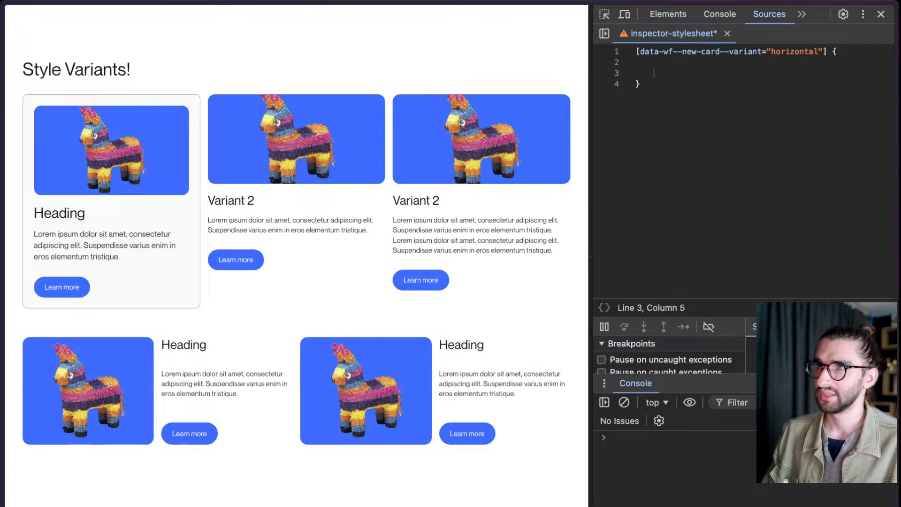
pyautogui.press('BackSpace')
pyautogui.press('BackSpace')
pyautogui.press('Tab')
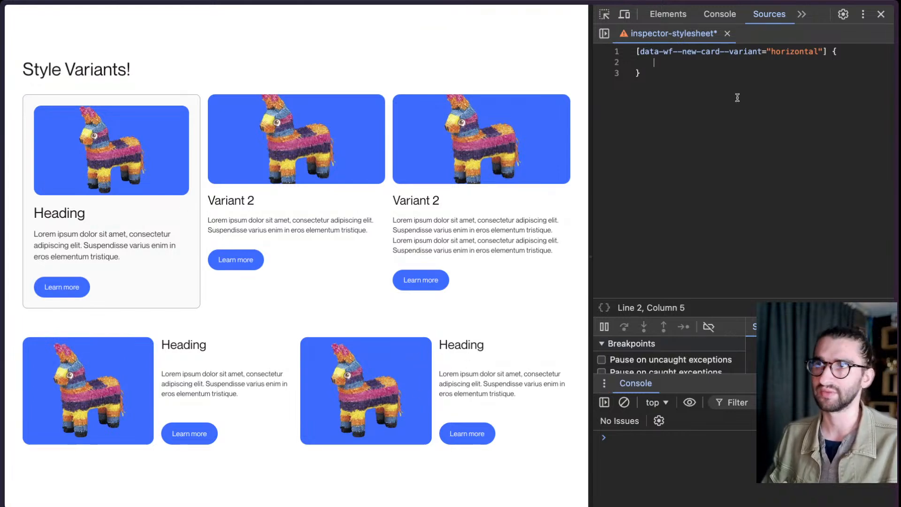
# - Append the :hover pseudo-class to the attribute selector
pyautogui.press('Up')
pyautogui.press('super+Right')
pyautogui.press('Left')
pyautogui.press('Left')
pyautogui.write(':ho')
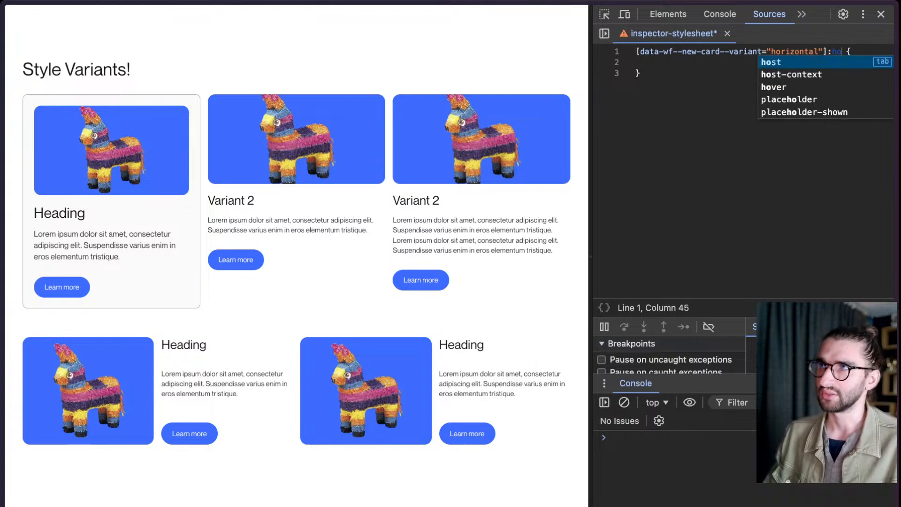
pyautogui.write('ver')
# - Try prefixing the attribute selector with the .card class, and remove the prefix again
pyautogui.press('super+Left')
pyautogui.write('.')
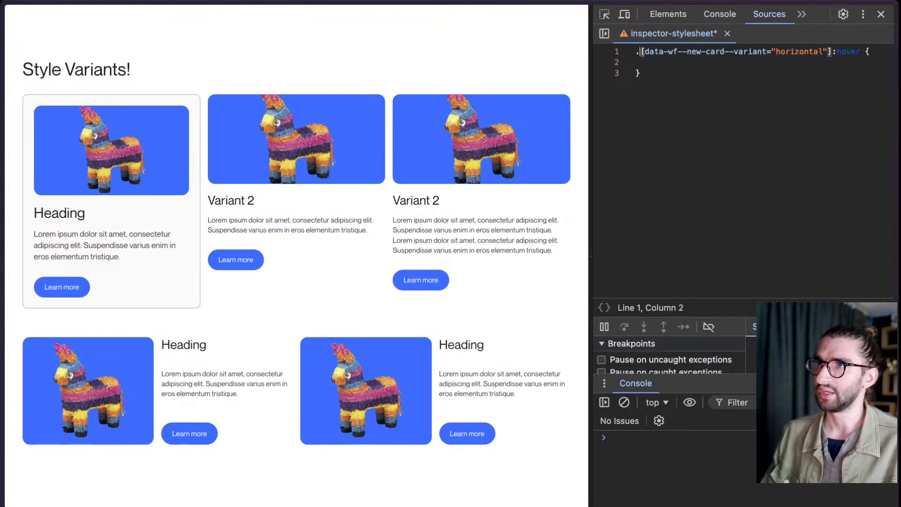
pyautogui.write('card')
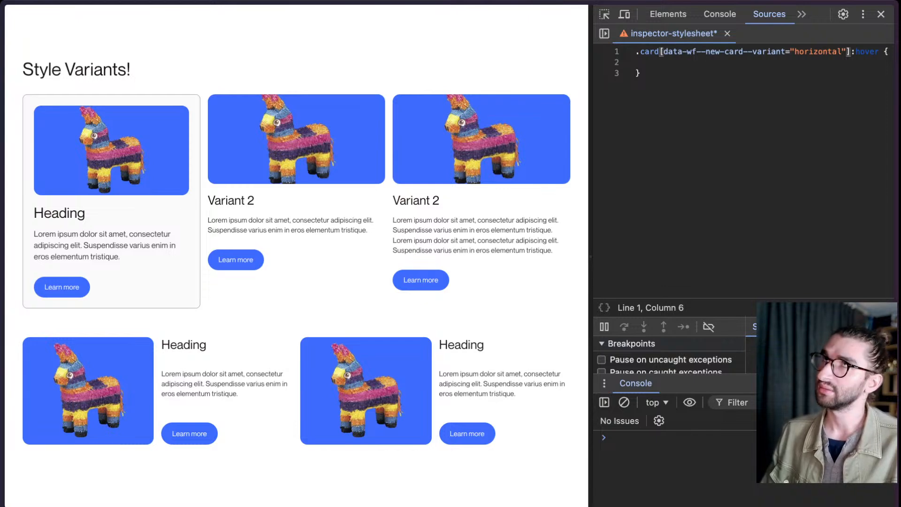
pyautogui.press('shift+super+Left')
pyautogui.press('BackSpace')
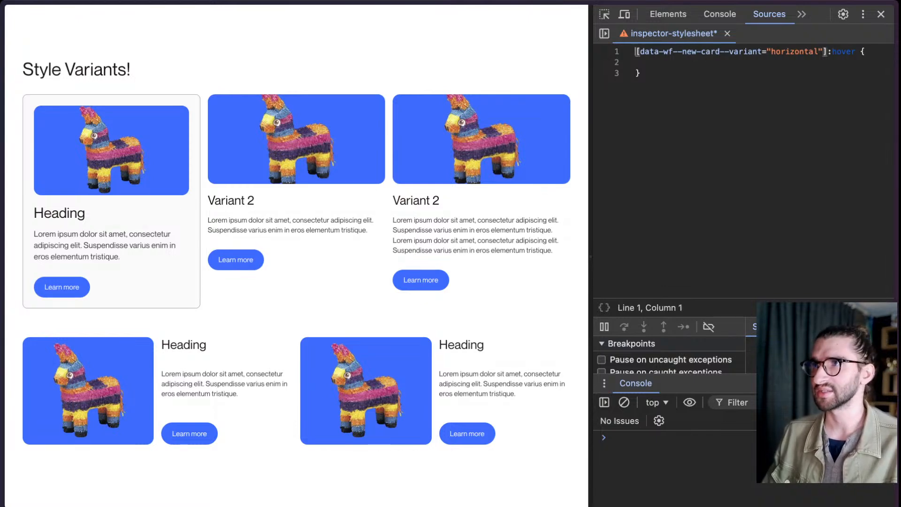
# - Select the bracketed variant attribute in front of :hover, leaving it unedited
pyautogui.press('shift+super+Right')
pyautogui.hotkey('shift', 'alt', 'Left')
pyautogui.hotkey('shift', 'alt', 'Left')
pyautogui.hotkey('shift', 'alt', 'Left')
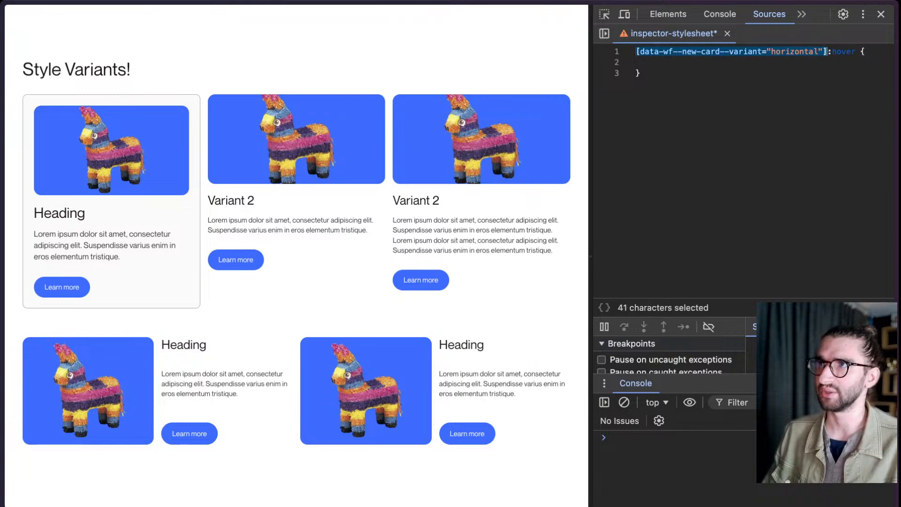
# - Add a scale declaration to the hover rule, trying 1.2 on the second horizontal card and settling on scale: 1.1;
pyautogui.press('super+Right')
pyautogui.press('Down')
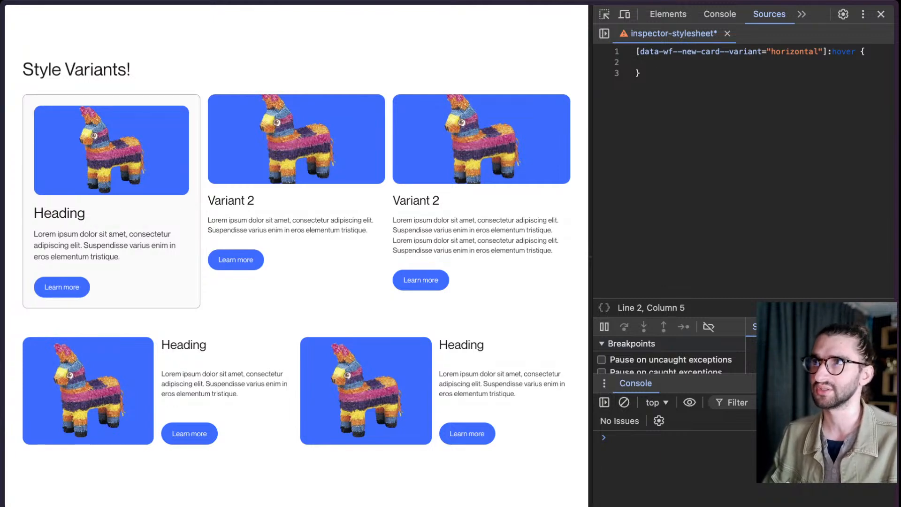
pyautogui.write('scale:')
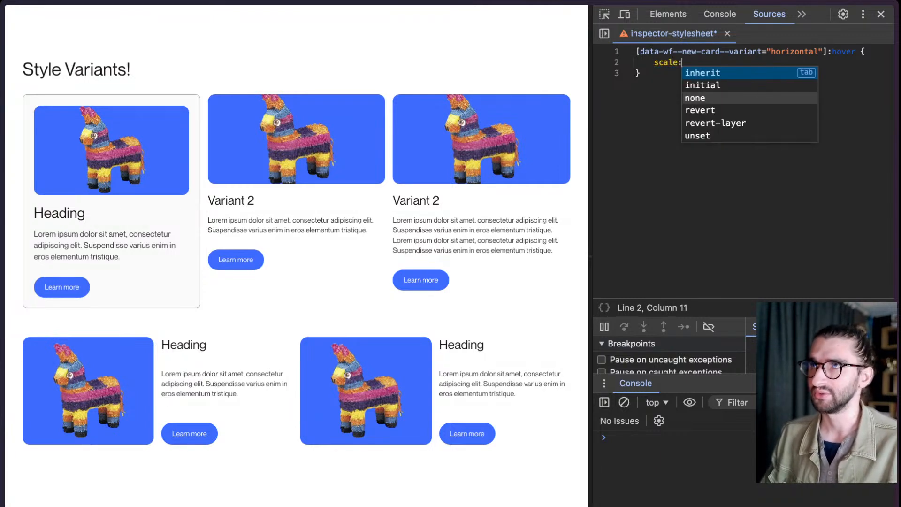
pyautogui.write(' 1.2')
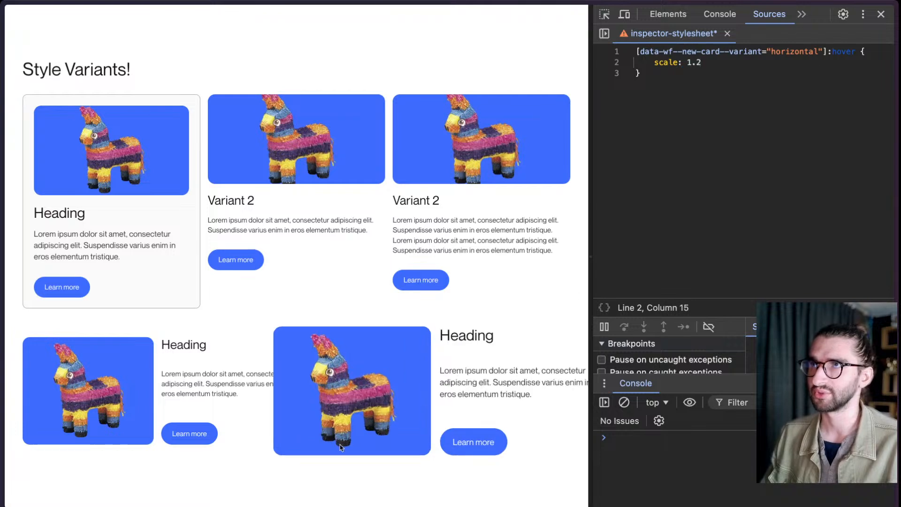
pyautogui.press('BackSpace')
pyautogui.write('1')
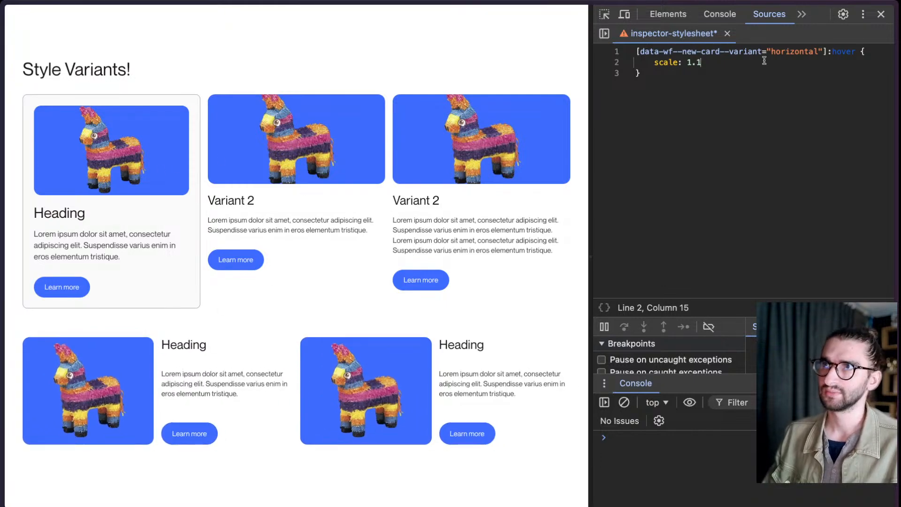
pyautogui.write(';')
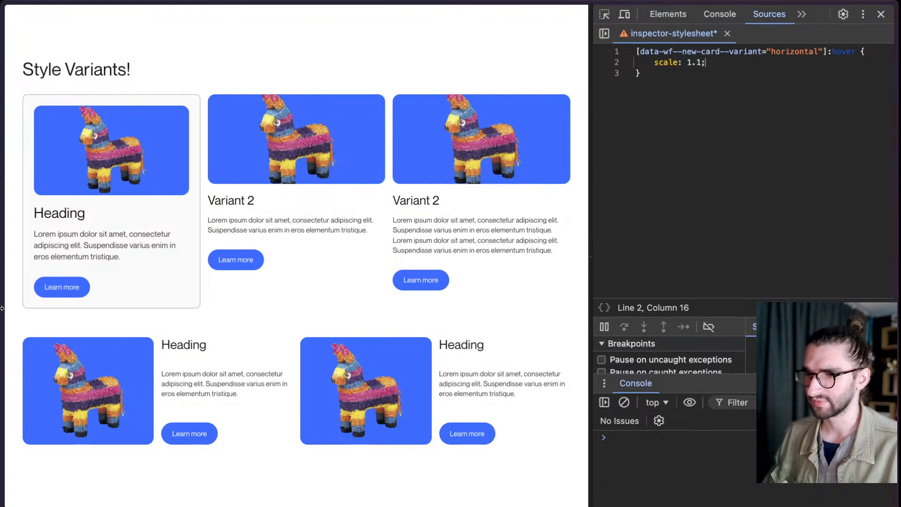
# - Switch to the Webflow Designer and open the css code embed inside the Global Code component
pyautogui.moveTo(1, 308)
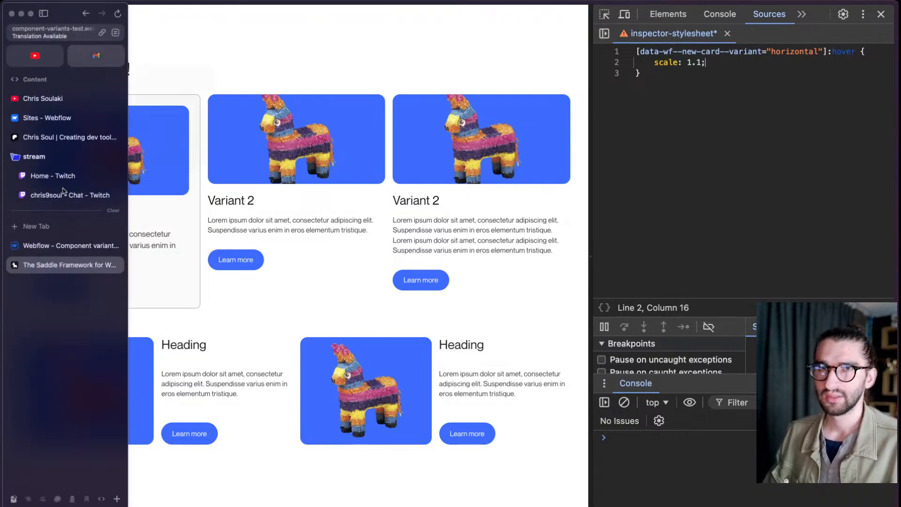
pyautogui.click(66, 246)
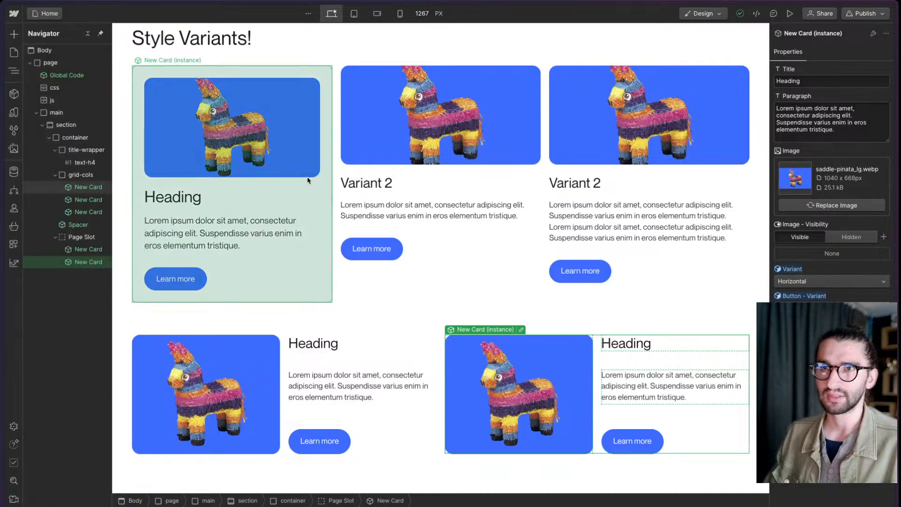
pyautogui.scroll(1, 308, 180)
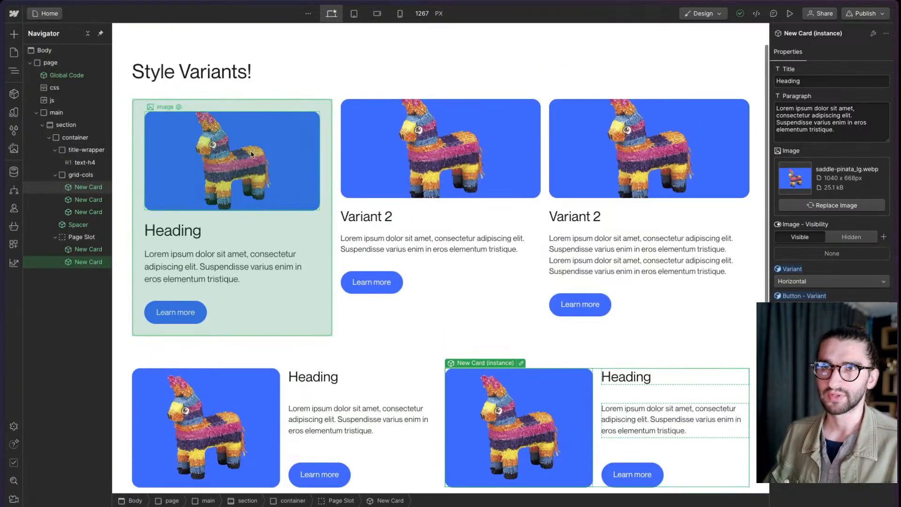
pyautogui.doubleClick(73, 74)
pyautogui.doubleClick(68, 61)
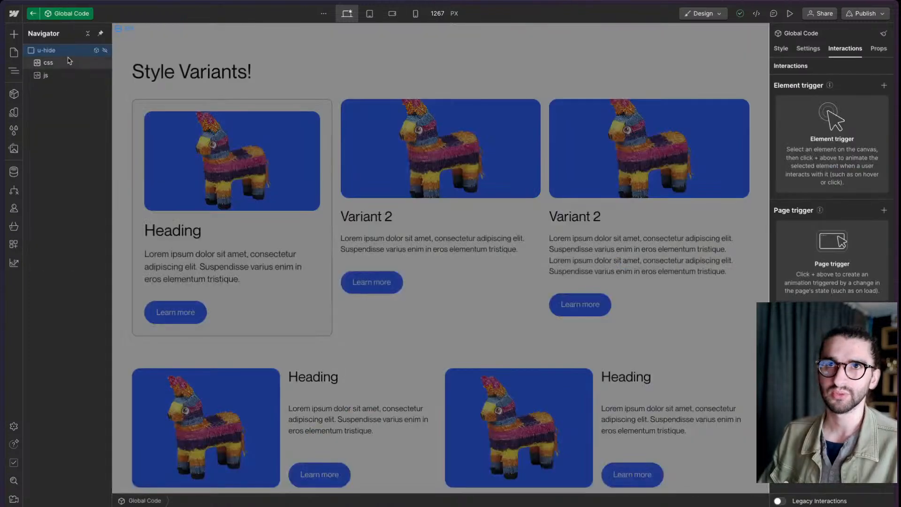
# - Examine the dark mode rule's theme and .u-bg-dark selectors and its --colors--surface variable, closing the editor and the component unchanged
pyautogui.scroll(15, 384, 228)
pyautogui.scroll(-3, 387, 227)
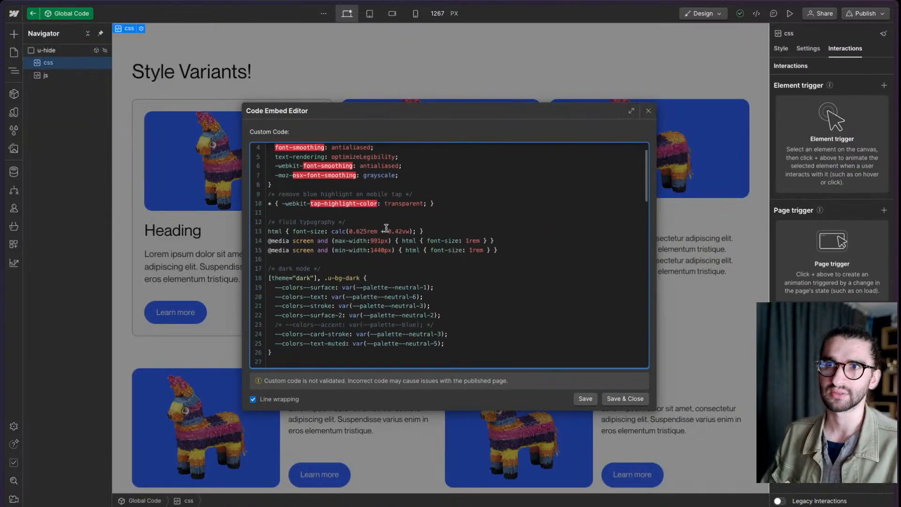
pyautogui.scroll(-1, 387, 227)
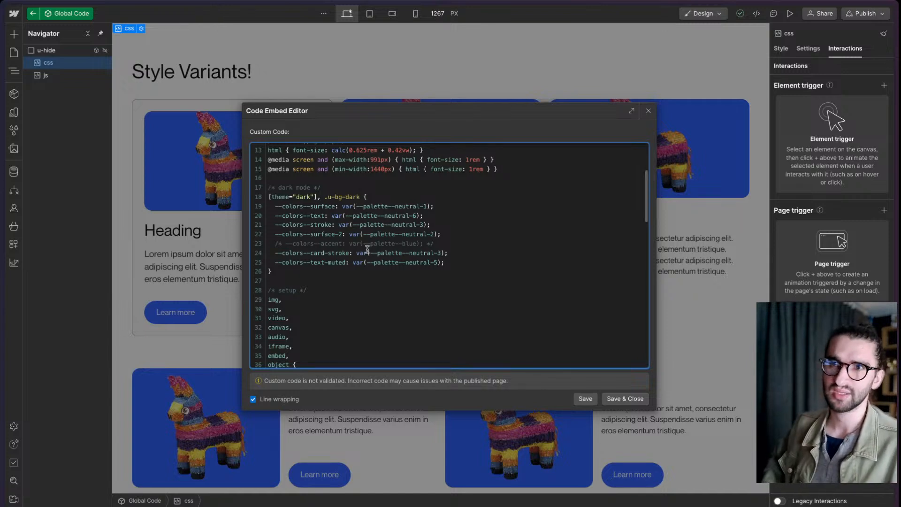
pyautogui.scroll(1, 367, 249)
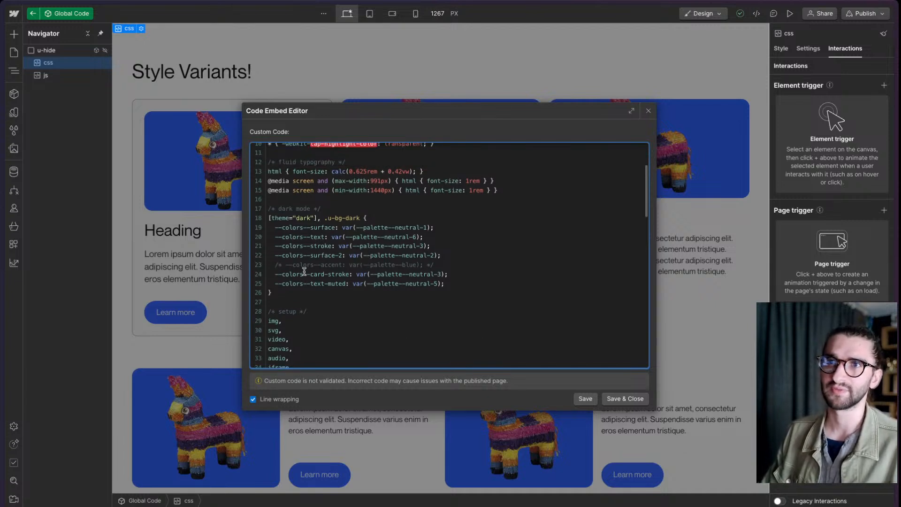
pyautogui.moveTo(318, 218); pyautogui.dragTo(273, 217)
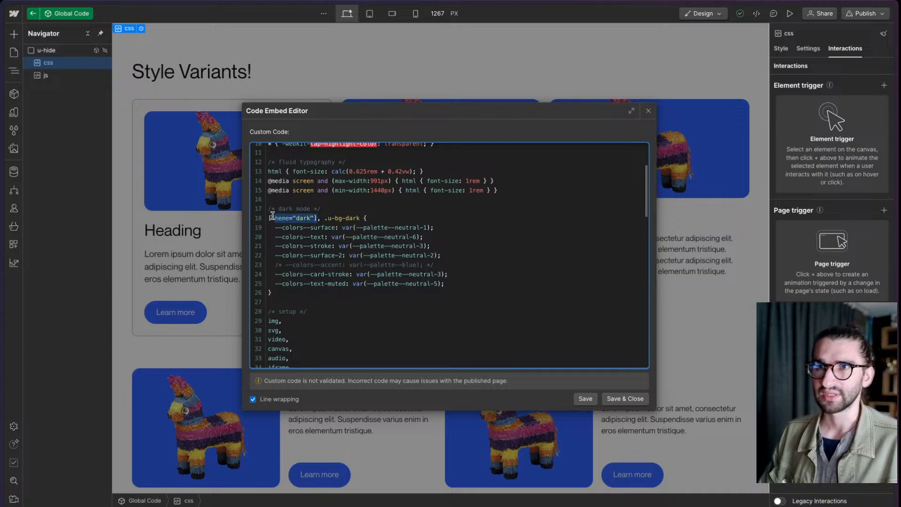
pyautogui.click(360, 218)
pyautogui.moveTo(360, 218); pyautogui.dragTo(329, 218)
pyautogui.click(388, 214)
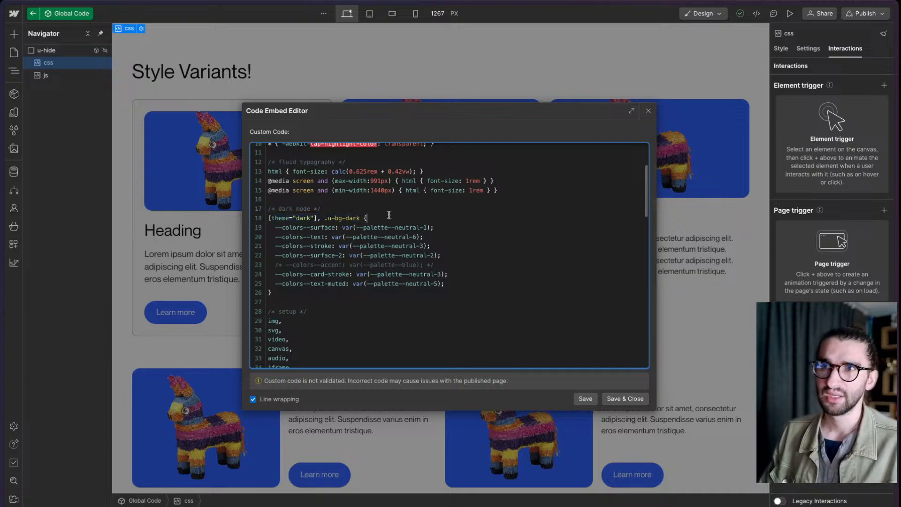
pyautogui.moveTo(276, 228); pyautogui.dragTo(338, 228)
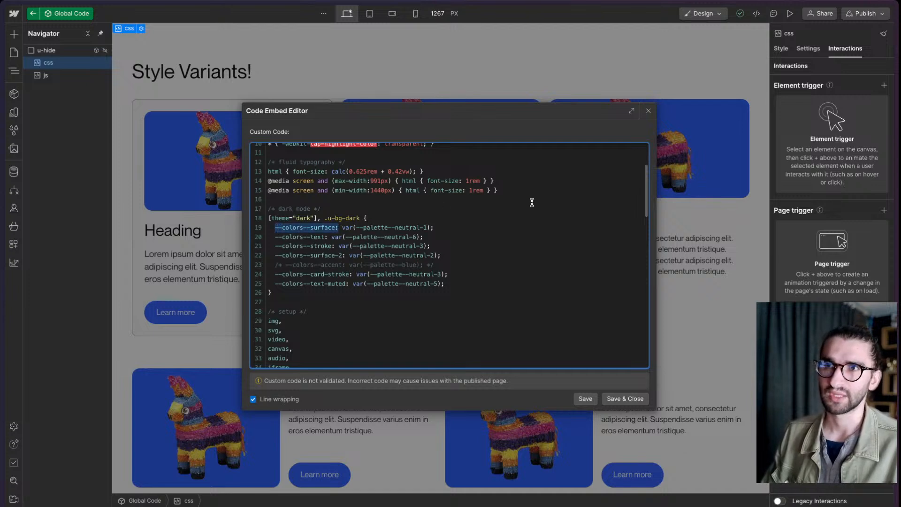
pyautogui.click(649, 111)
pyautogui.press('Escape')
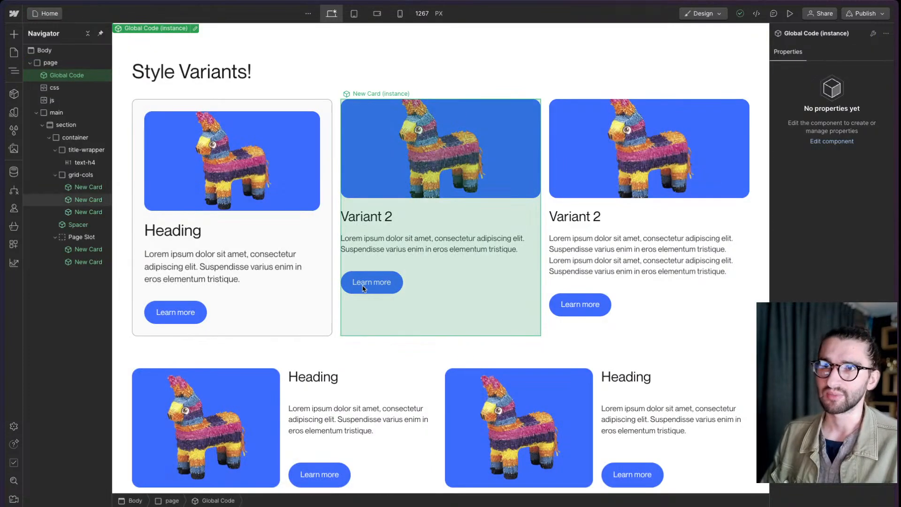
# - Open the Button component for editing from the second New Card instance
pyautogui.doubleClick(362, 288)
pyautogui.click(393, 289)
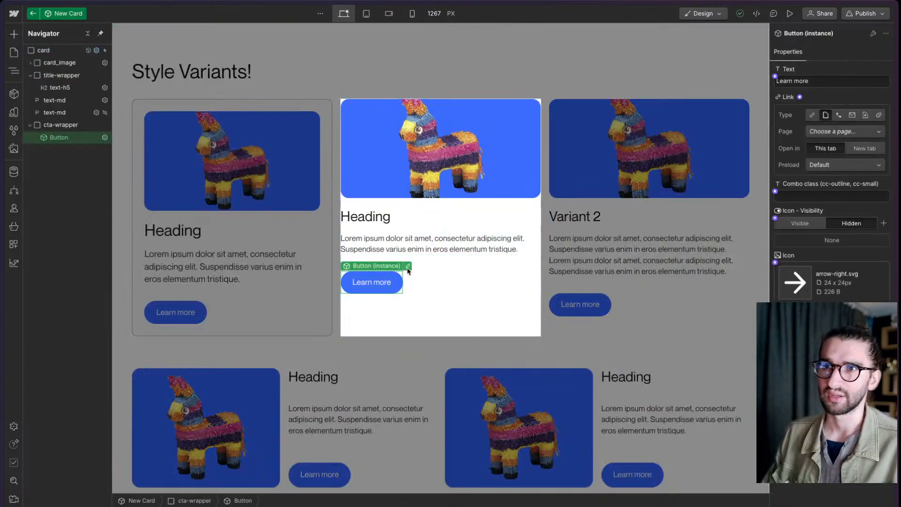
pyautogui.click(408, 267)
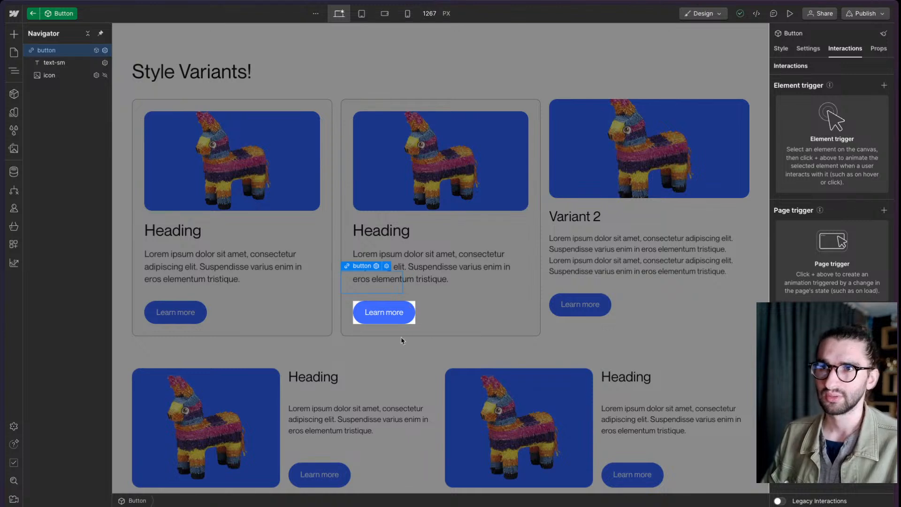
# - Set the button class's background color to the Accent variable and return to the New Card component
pyautogui.click(781, 49)
pyautogui.scroll(-7, 798, 218)
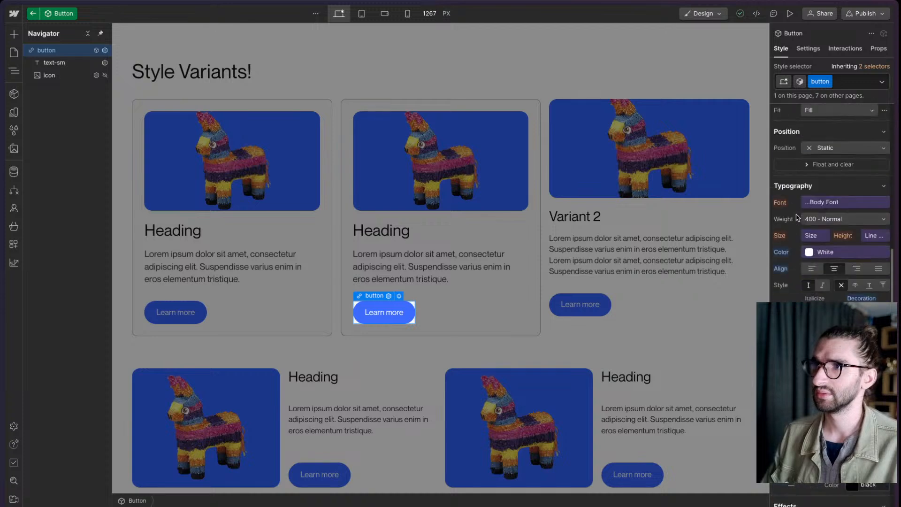
pyautogui.click(841, 370)
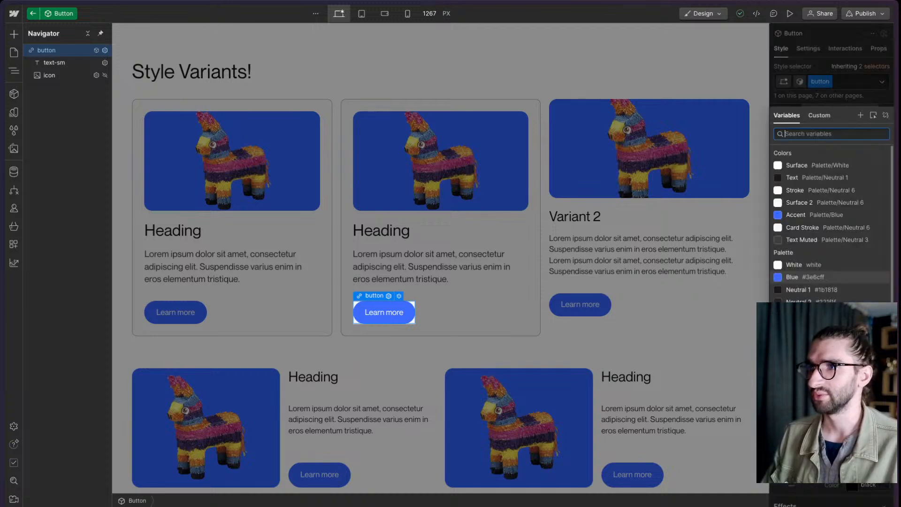
pyautogui.click(816, 215)
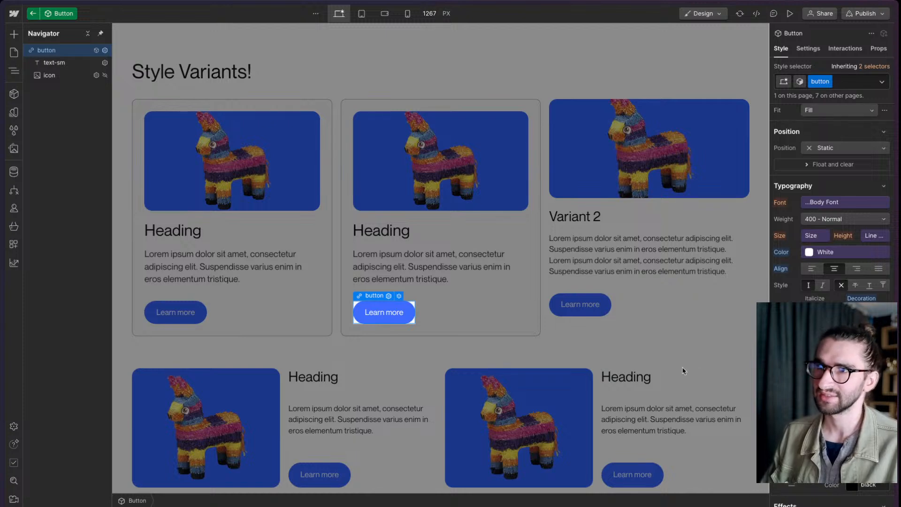
pyautogui.press('Escape')
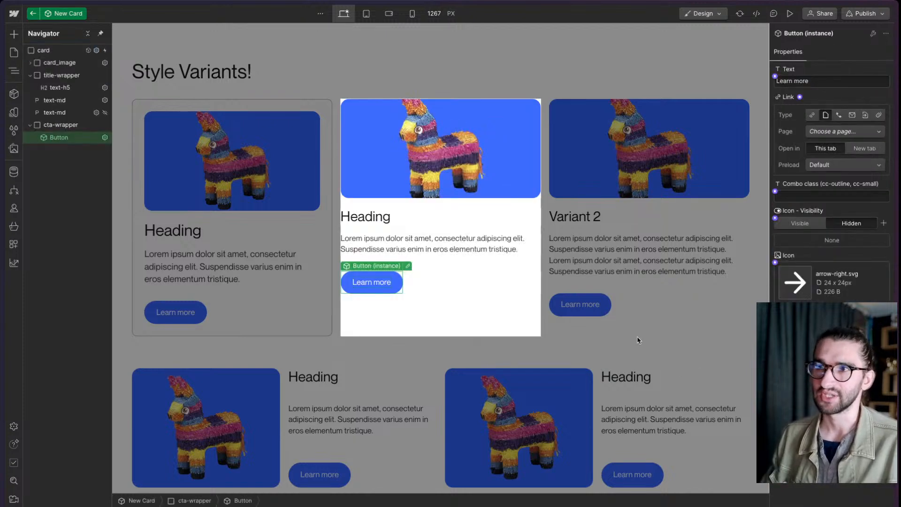
# - Leave the New Card component and apply the u-bg-dark class to the Body to preview the page's dark theme
pyautogui.press('Escape')
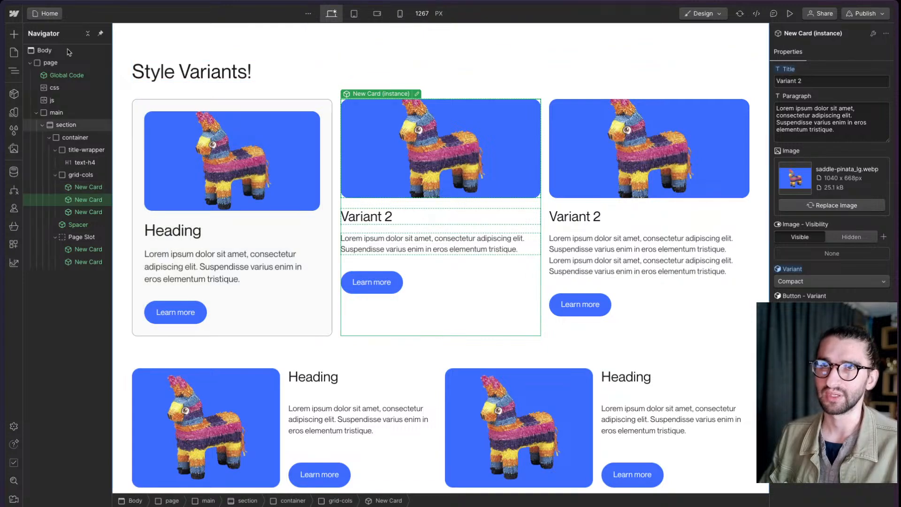
pyautogui.click(53, 50)
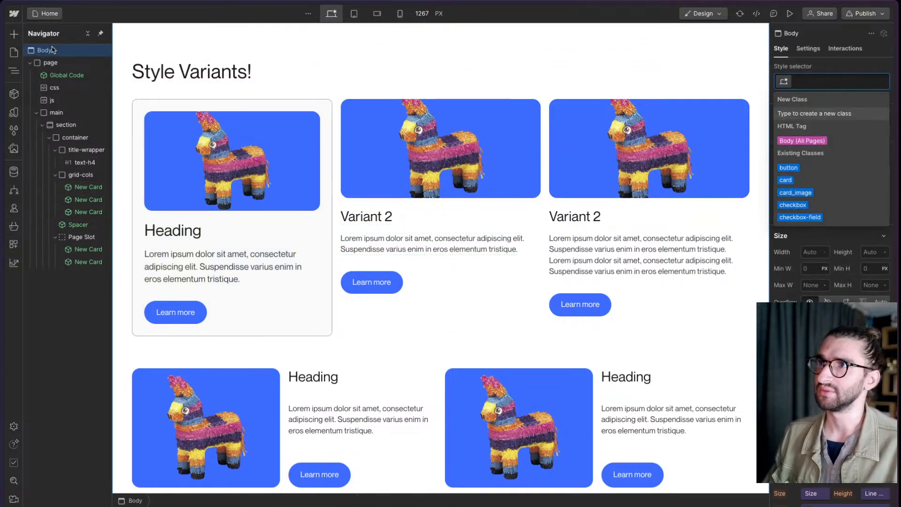
pyautogui.write('u-bg-dark')
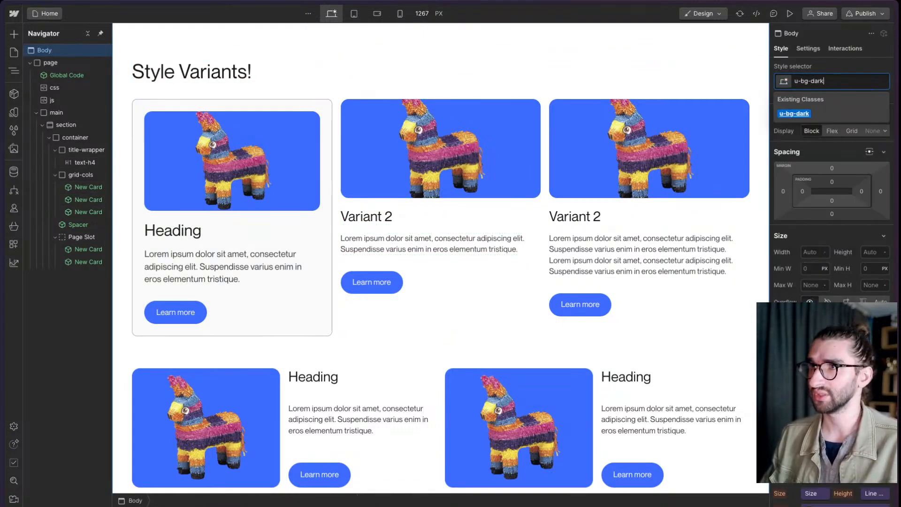
pyautogui.press('Return')
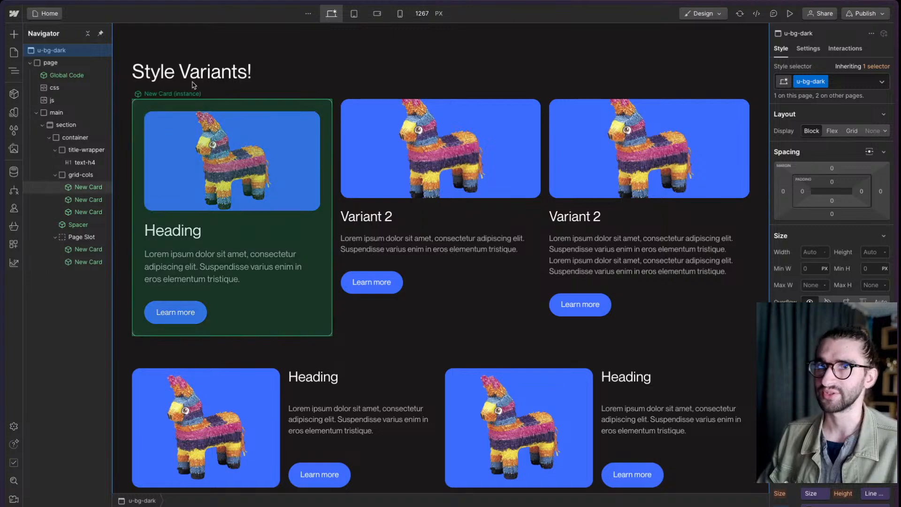
pyautogui.scroll(-1, 209, 287)
pyautogui.scroll(2, 208, 287)
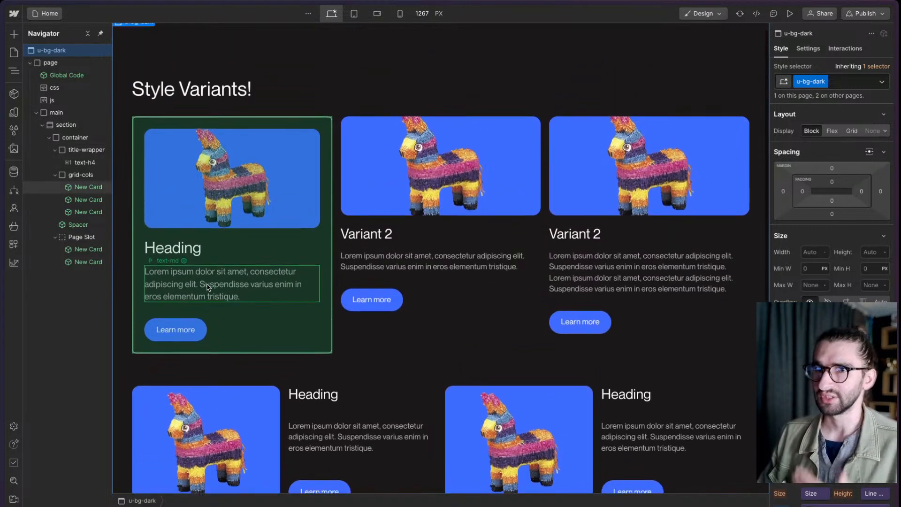
# - Remove the u-bg-dark class from the Body
pyautogui.hotkey('ctrl', 'Return')
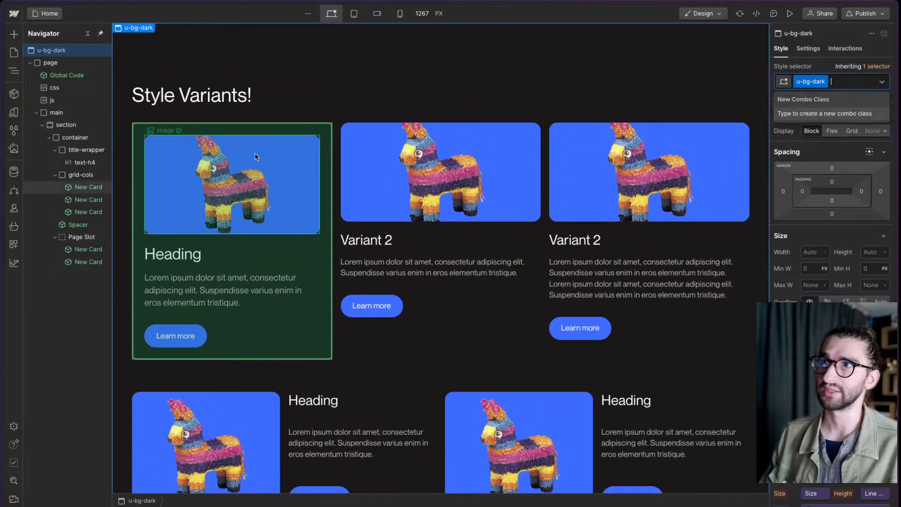
pyautogui.press('BackSpace')
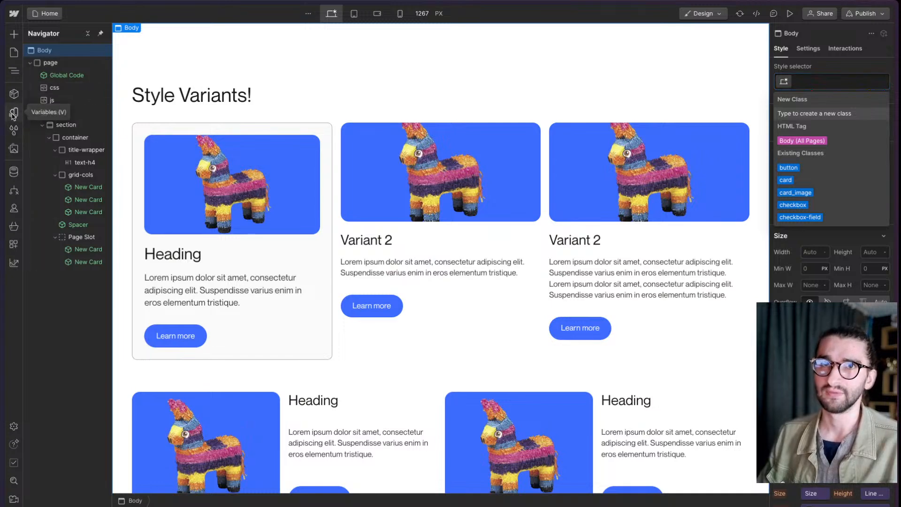
pyautogui.press('Escape')
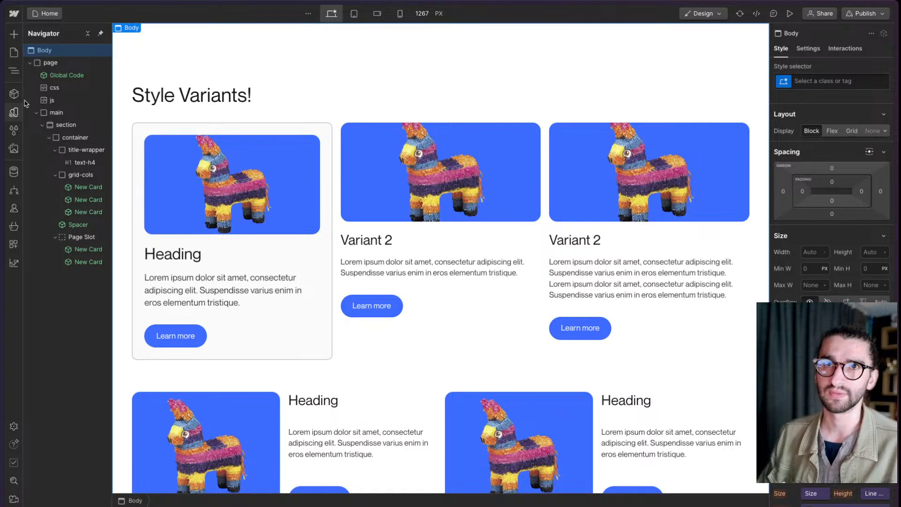
# - Create a color variable named Hover Surface in the Colors group of the site variables
pyautogui.click(14, 113)
pyautogui.scroll(-15, 141, 221)
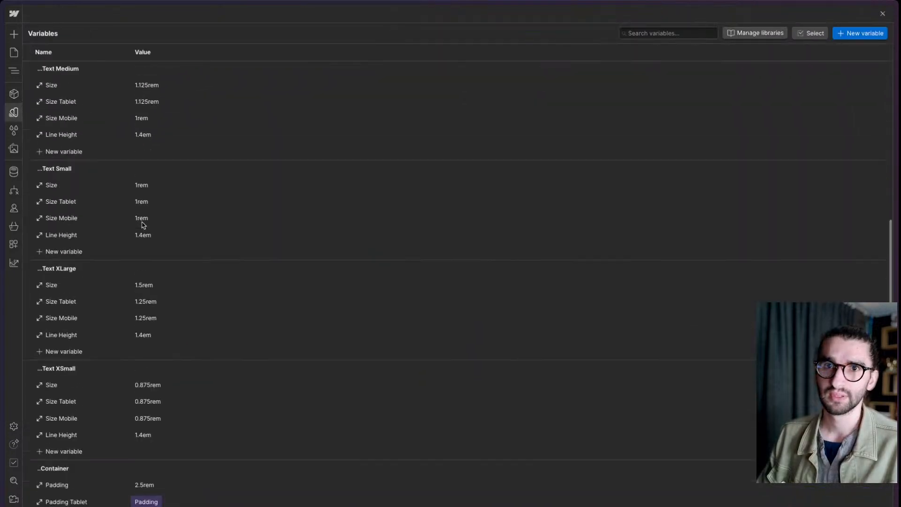
pyautogui.scroll(-2, 143, 226)
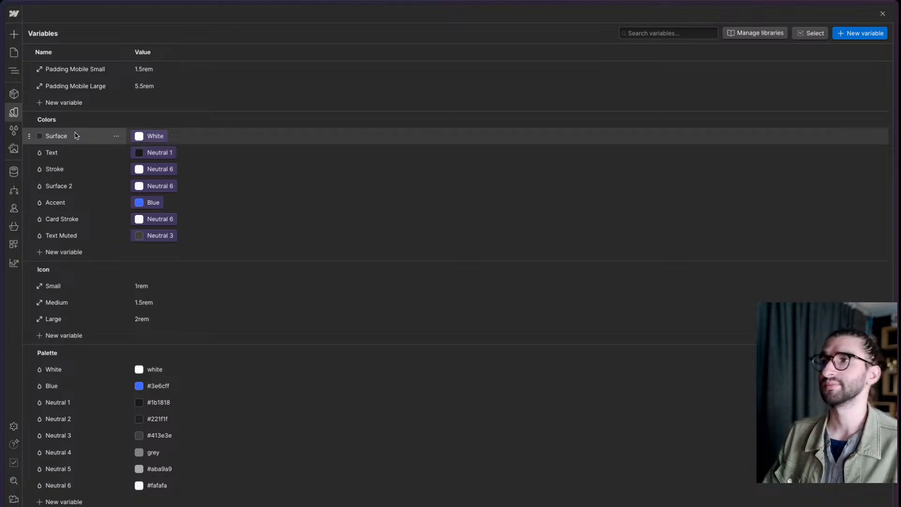
pyautogui.click(74, 252)
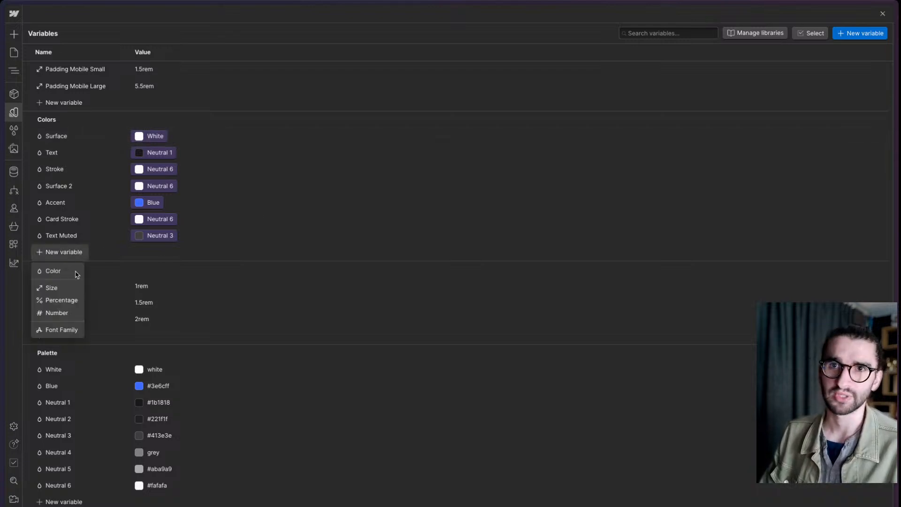
pyautogui.press('Escape')
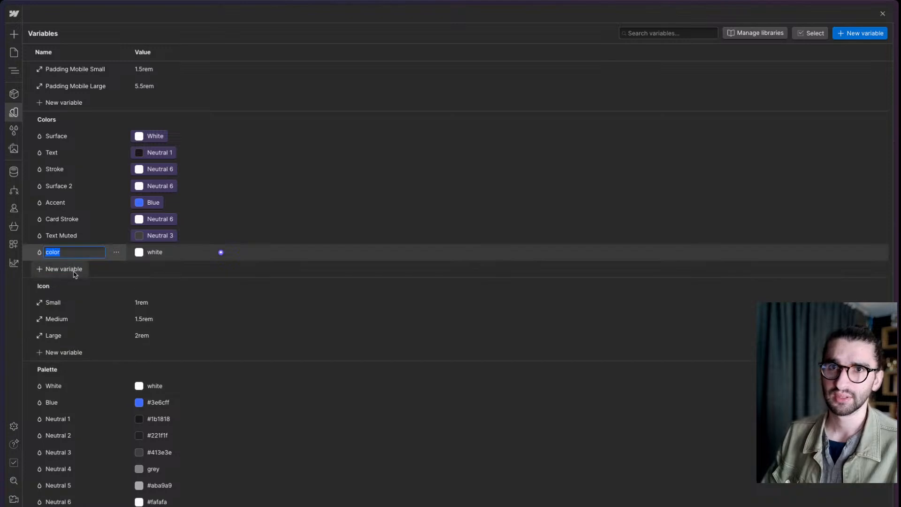
pyautogui.write('Hove')
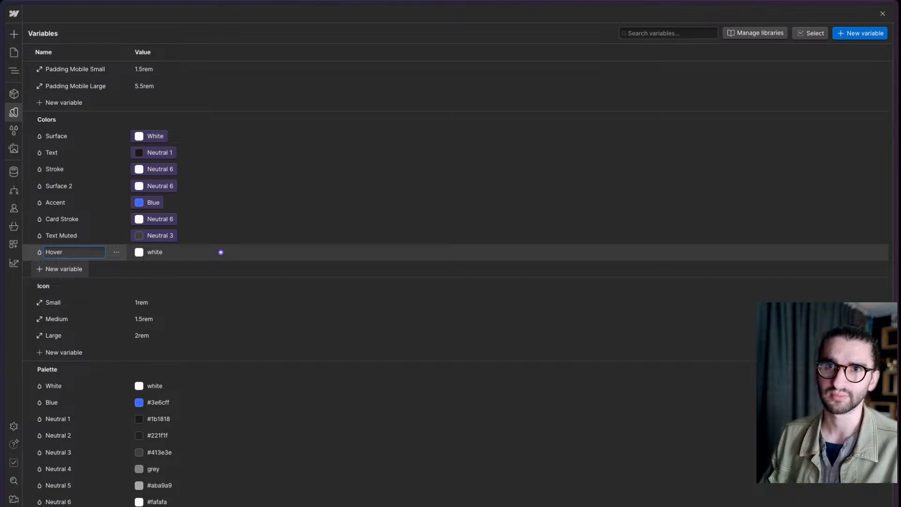
pyautogui.write('r ')
pyautogui.write('Syra')
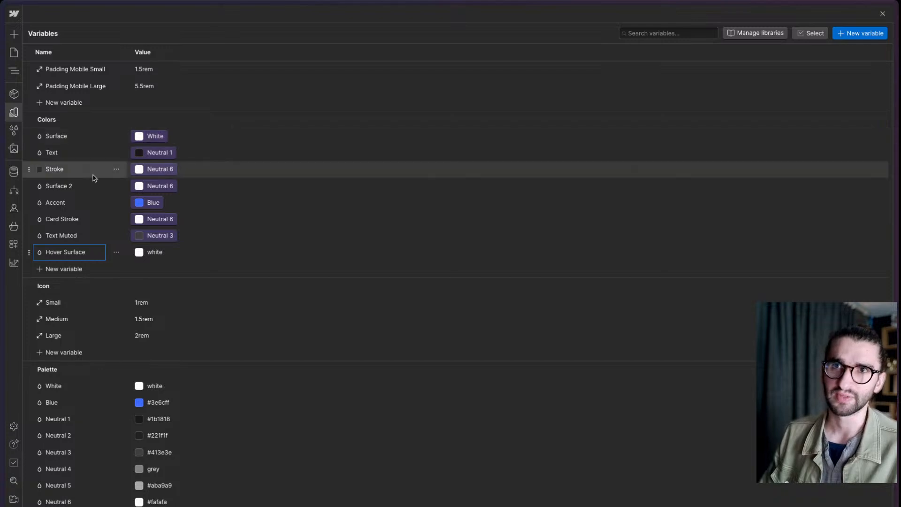
# - Link the Hover Surface variable to Neutral 5 from the Palette group and copy its CSS reference
pyautogui.click(221, 252)
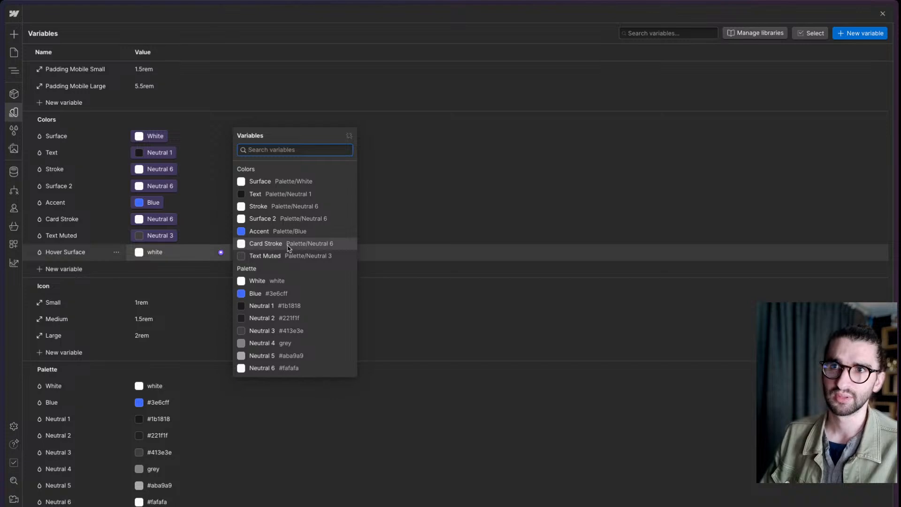
pyautogui.click(271, 354)
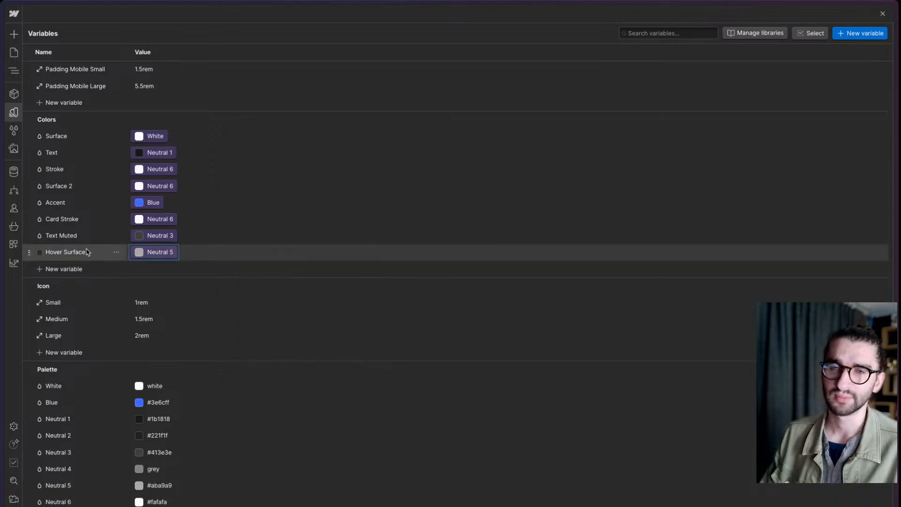
pyautogui.click(116, 253)
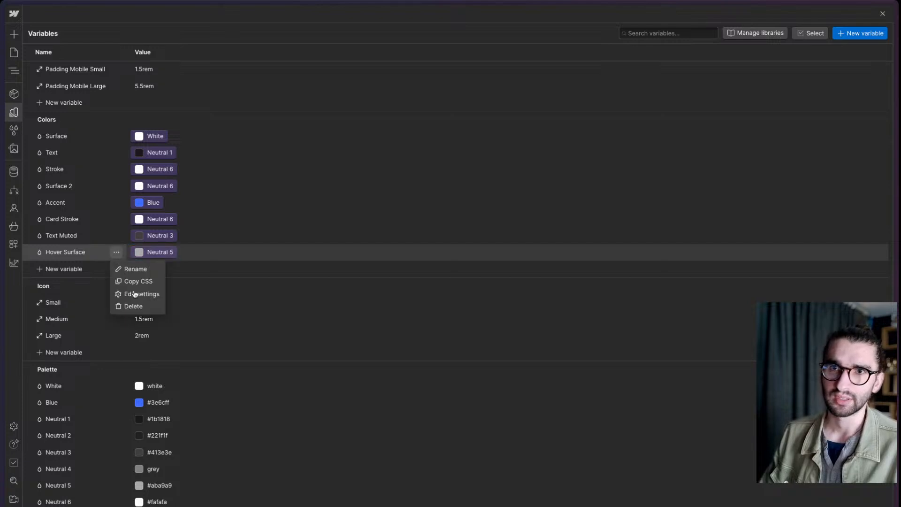
pyautogui.click(148, 283)
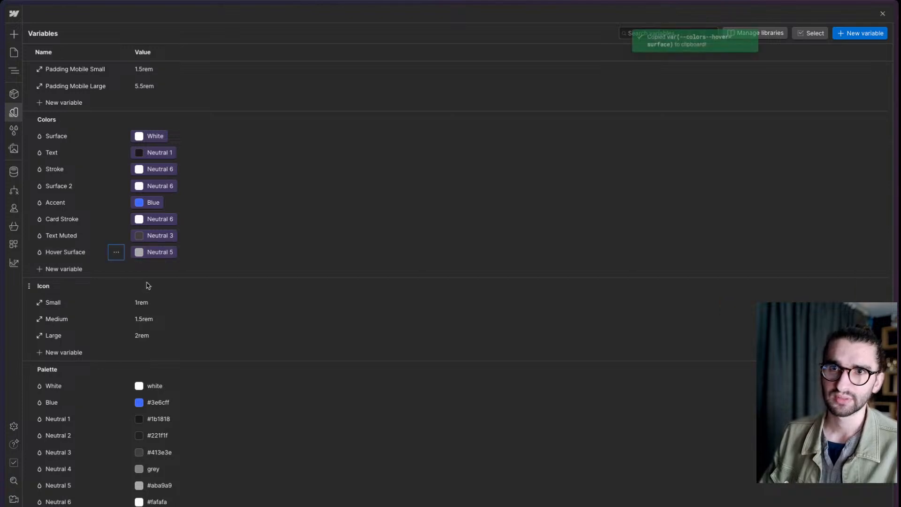
# - Return to the page, enter the Global Code component and bring up the dark mode rule in its css embed
pyautogui.click(13, 114)
pyautogui.click(73, 88)
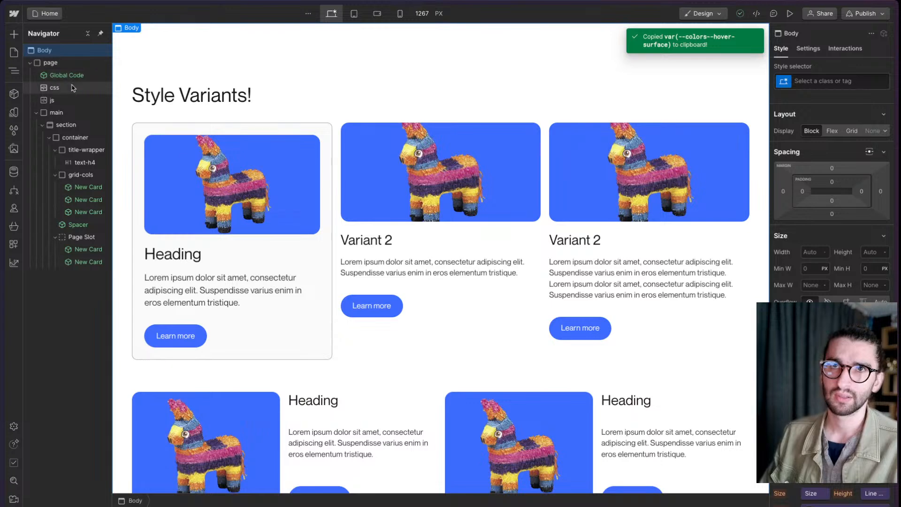
pyautogui.doubleClick(73, 82)
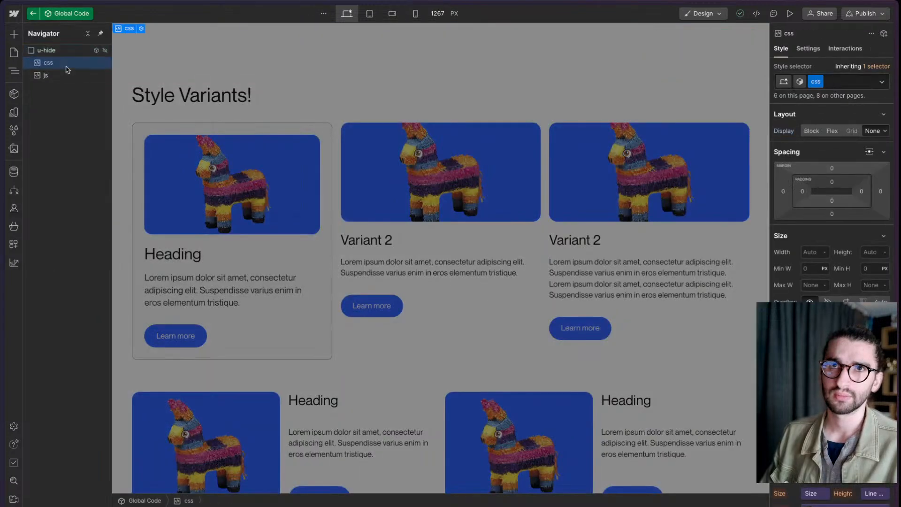
pyautogui.scroll(15, 373, 254)
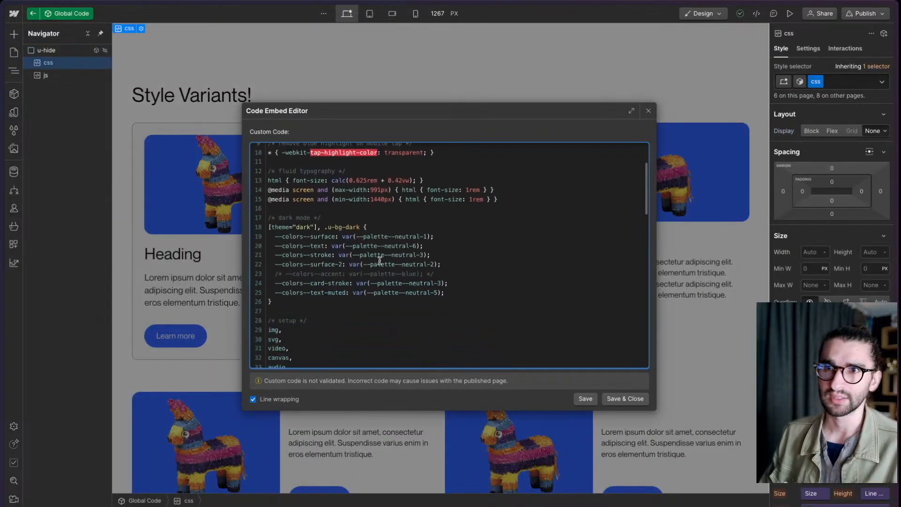
# - Add --colors--hover-surface: var(--palette-neutral-3) to the end of the dark mode rule, save the embed and leave the component
pyautogui.click(480, 302)
pyautogui.press('Return')
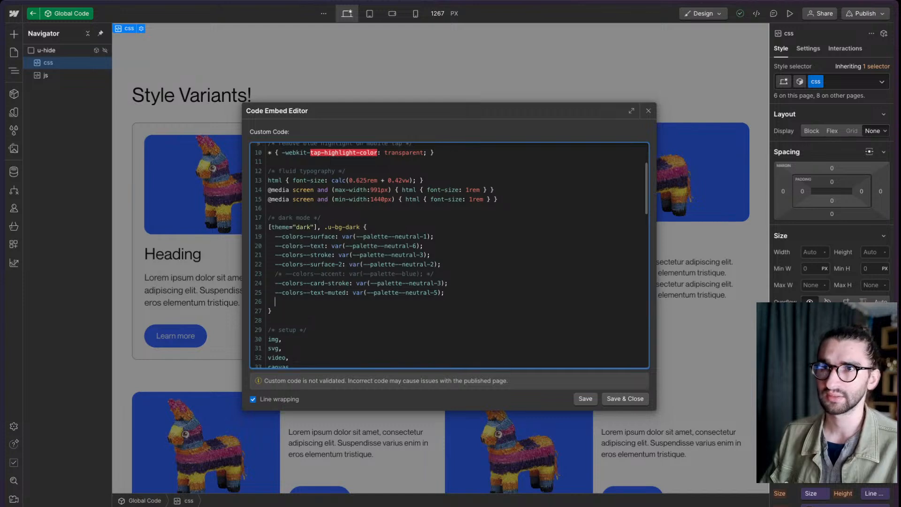
pyautogui.write('var(--colors--hover-surface)')
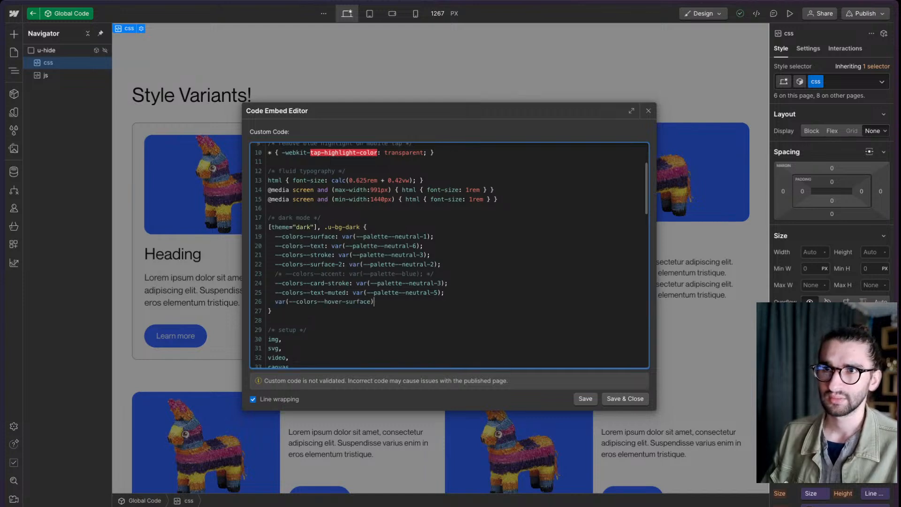
pyautogui.press('Right')
pyautogui.press('BackSpace')
pyautogui.press('BackSpace')
pyautogui.press('BackSpace')
pyautogui.press('BackSpace')
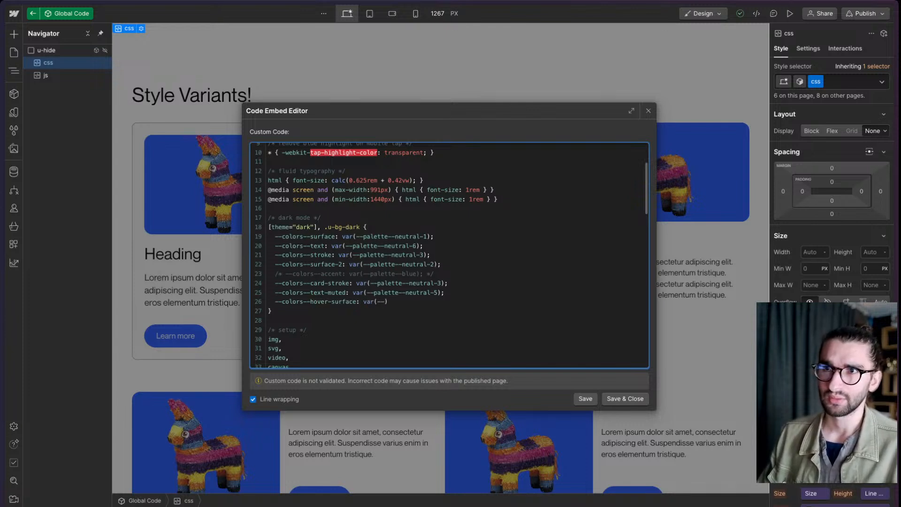
pyautogui.write('pall')
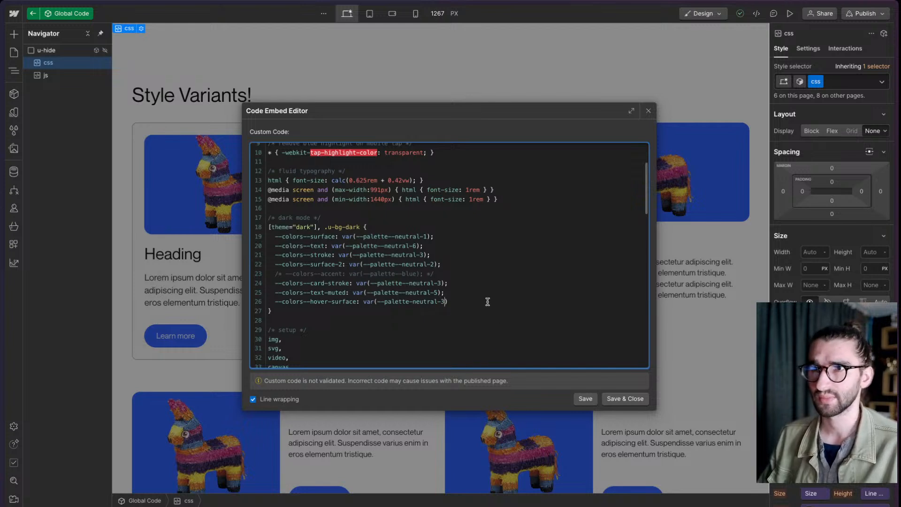
pyautogui.click(622, 398)
pyautogui.click(418, 367)
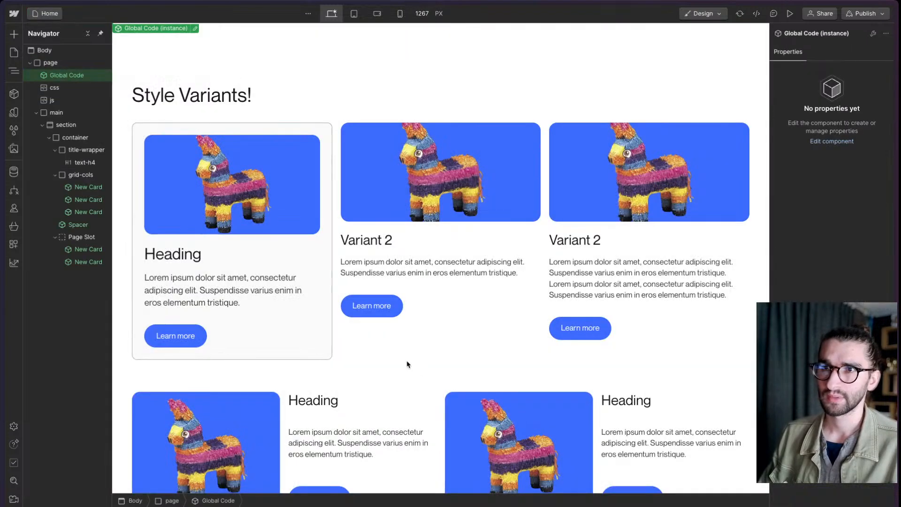
pyautogui.click(435, 335)
pyautogui.click(416, 118)
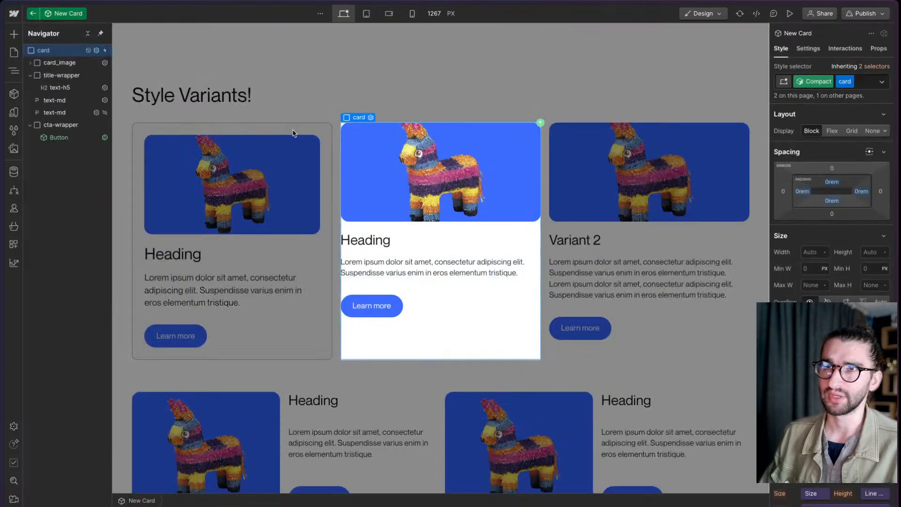
pyautogui.doubleClick(290, 129)
# - Open the New Card component from its first instance and target the card class's Hover state on the Base variant
pyautogui.click(288, 130)
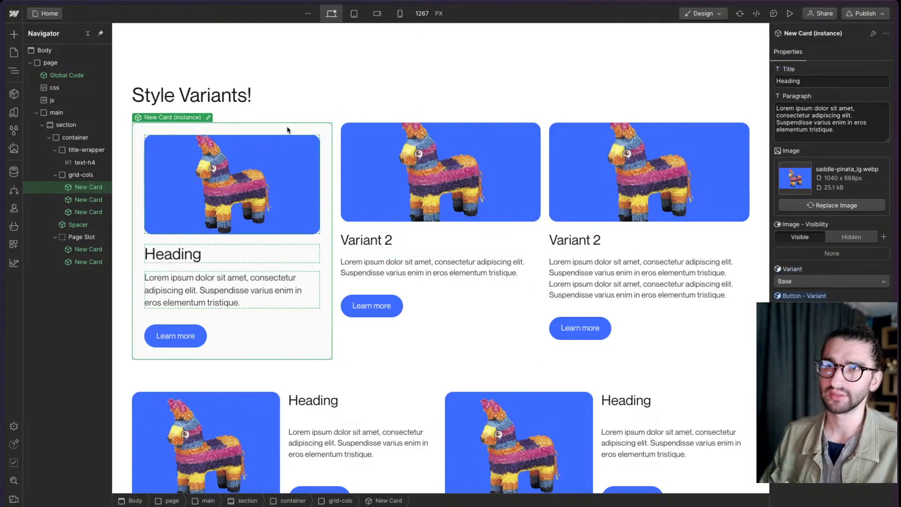
pyautogui.click(208, 117)
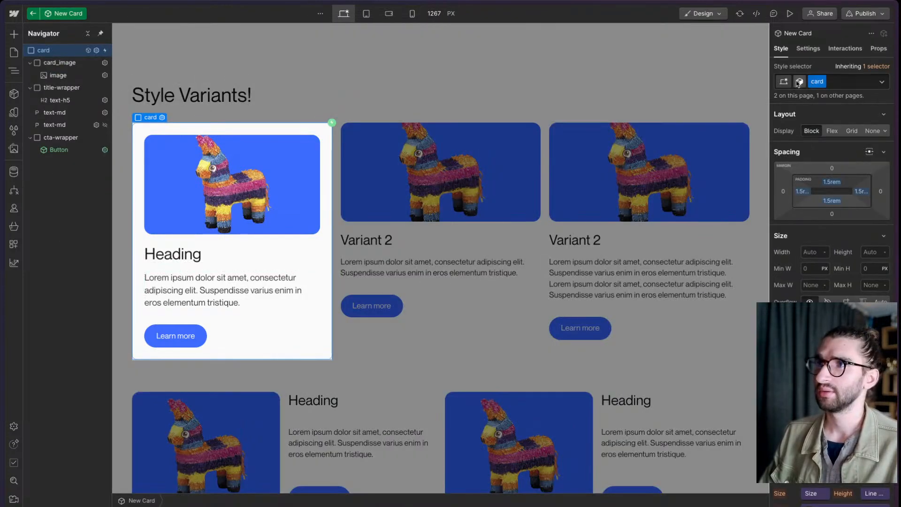
pyautogui.click(882, 82)
pyautogui.click(817, 125)
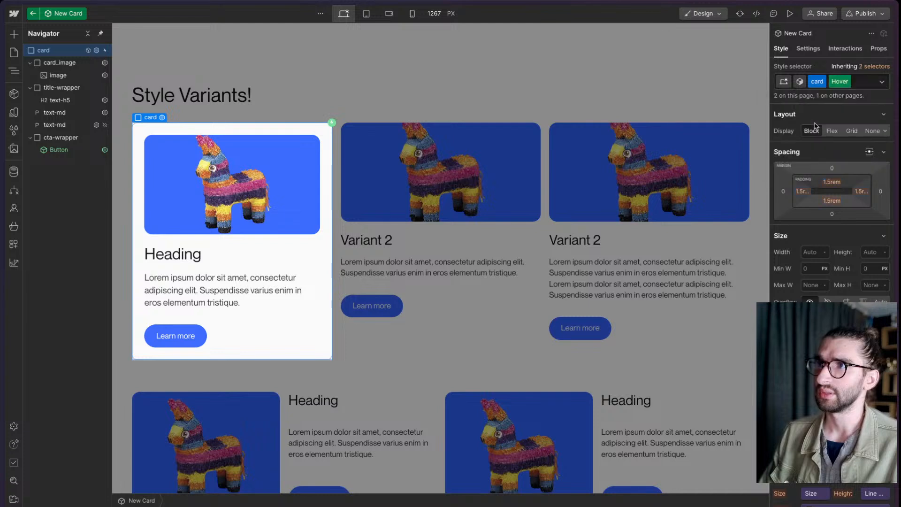
pyautogui.click(799, 81)
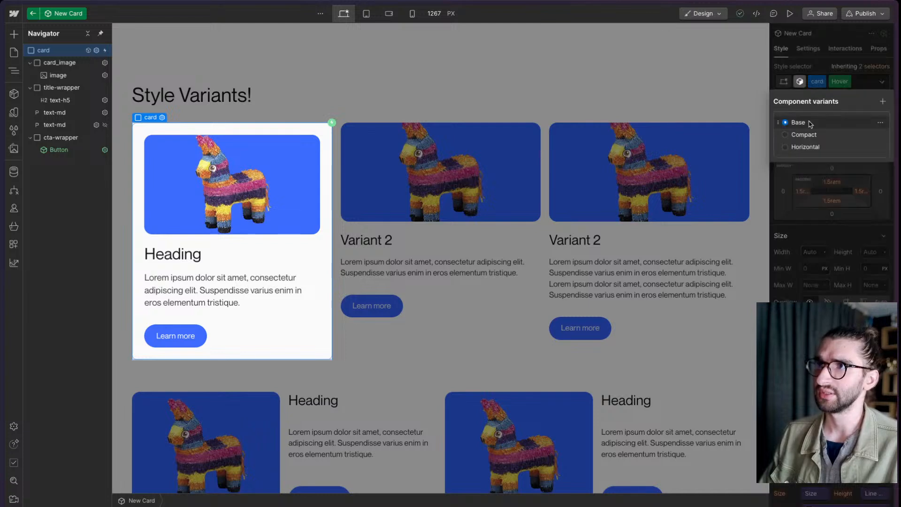
pyautogui.click(817, 70)
pyautogui.click(800, 83)
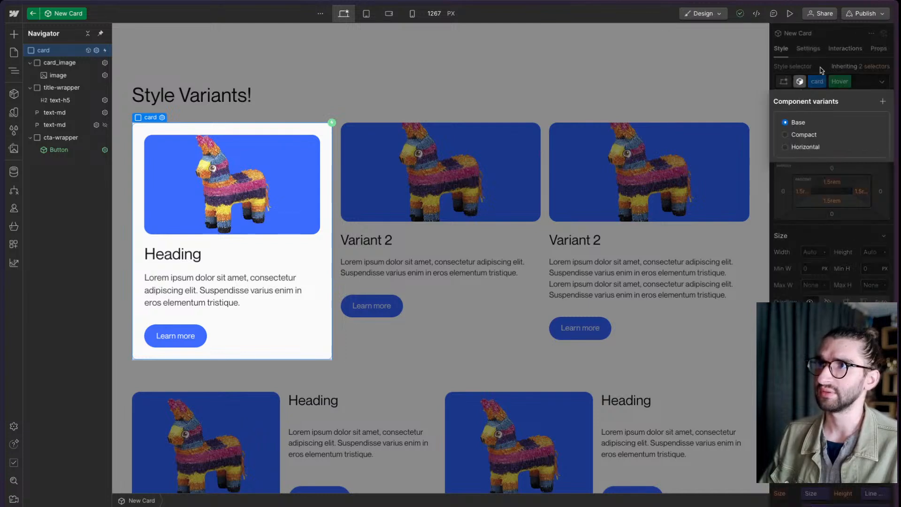
pyautogui.click(822, 70)
# - Set the background color of the card's Hover state to the Hover Surface variable and exit the New Card component
pyautogui.scroll(-5, 838, 265)
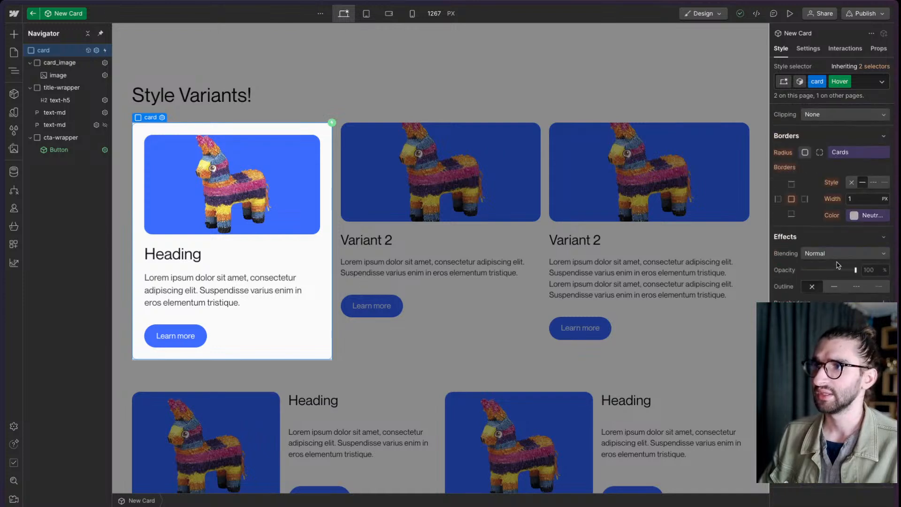
pyautogui.scroll(3, 863, 213)
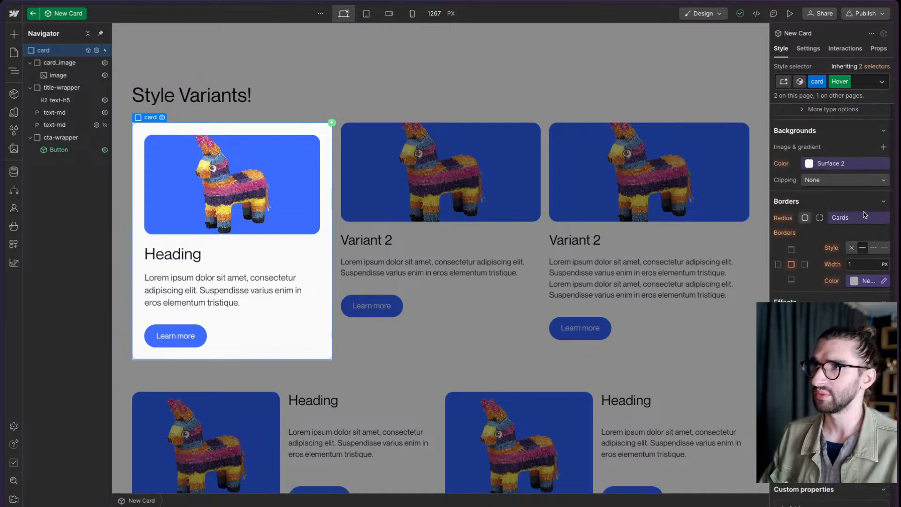
pyautogui.click(830, 233)
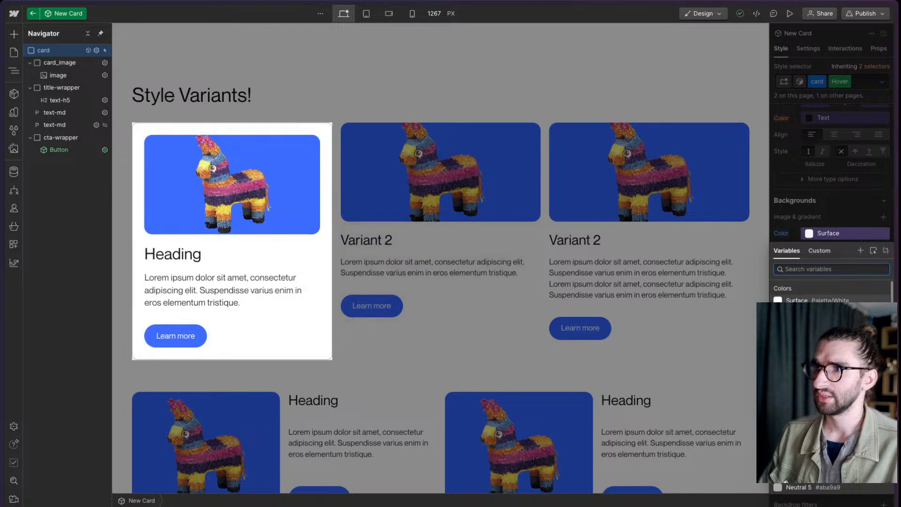
pyautogui.press('Escape')
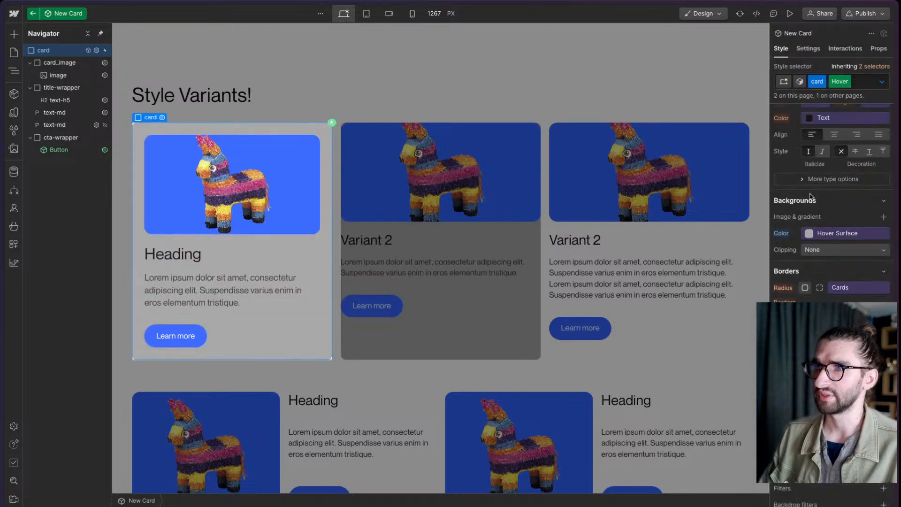
pyautogui.click(848, 83)
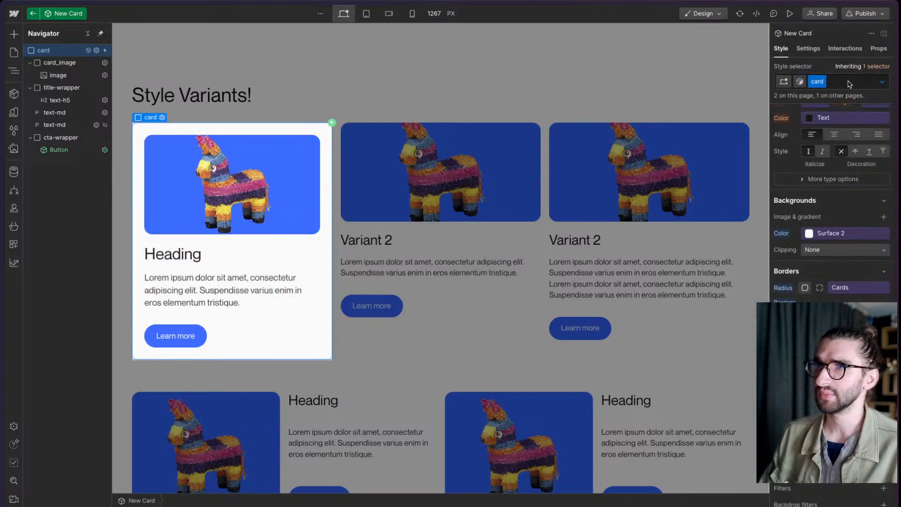
pyautogui.click(619, 99)
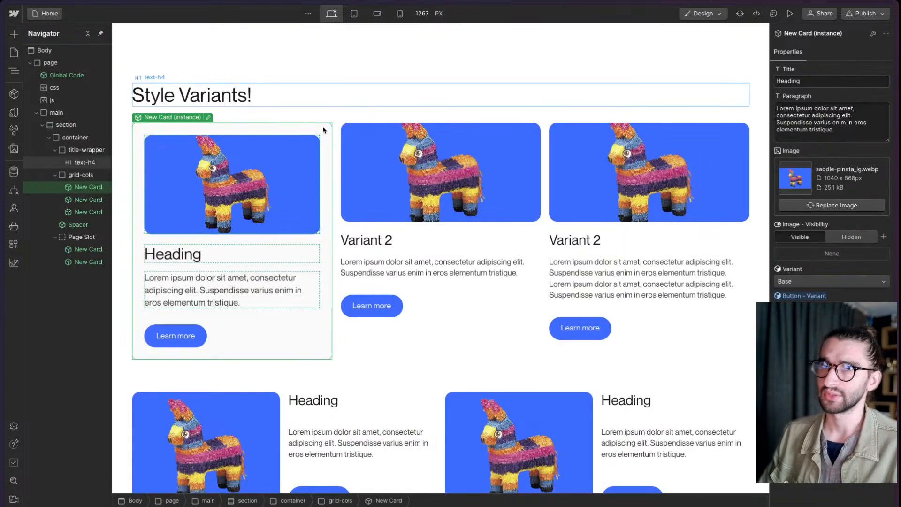
# - Apply the existing u-bg-dark class to the Body and preview the page
pyautogui.click(54, 53)
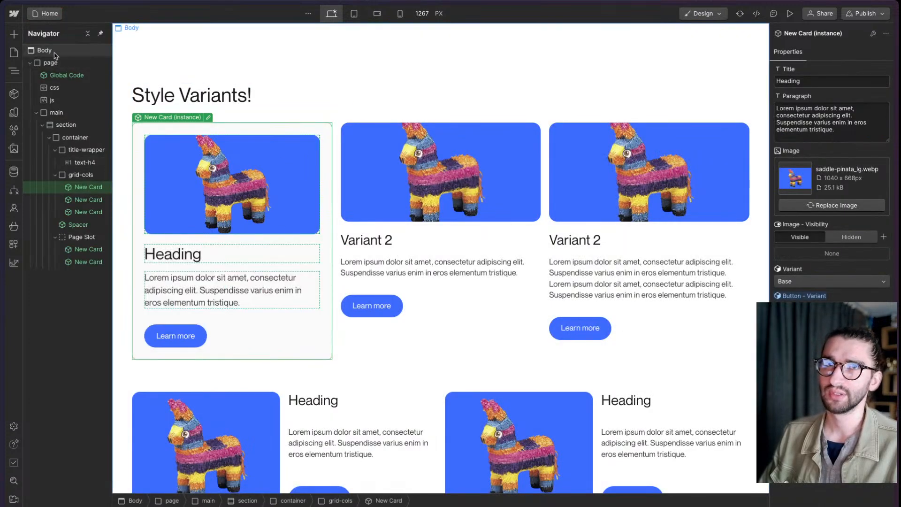
pyautogui.press('super+Return')
pyautogui.write('bg')
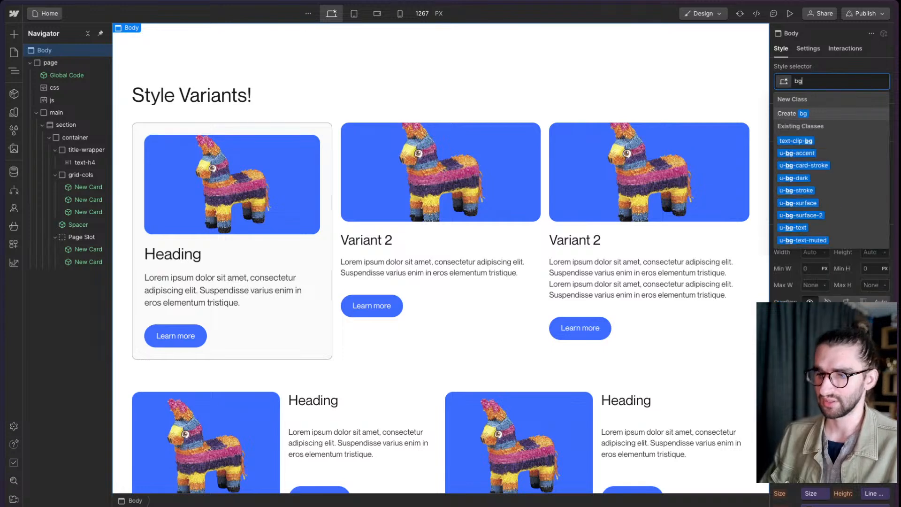
pyautogui.write('-dar')
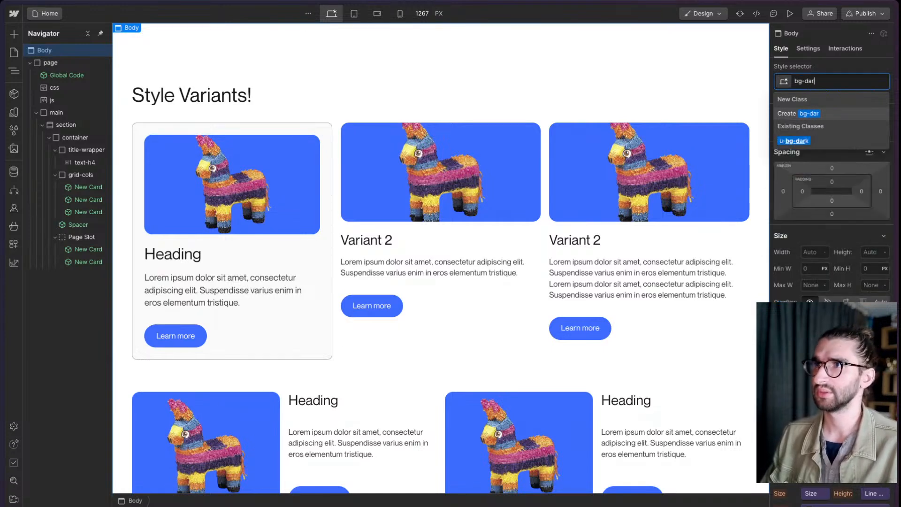
pyautogui.press('Down')
pyautogui.press('Return')
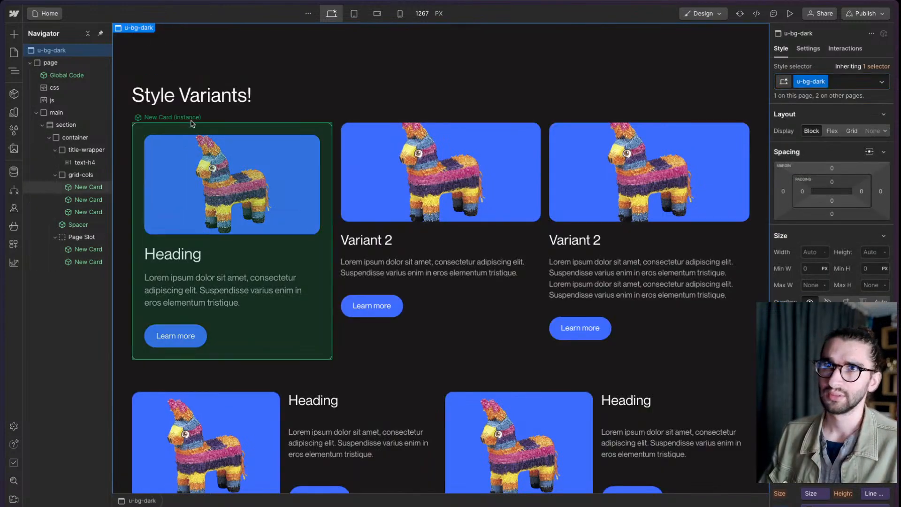
pyautogui.click(790, 17)
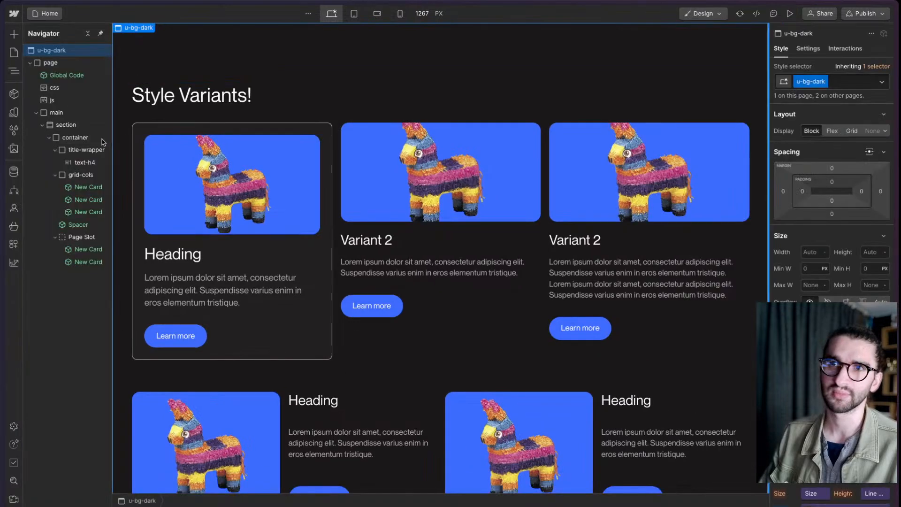
# - In Global Code's css embed, change the dark mode --colors--hover-surface value to var(--palette-neutral-2), save it and preview the page
pyautogui.doubleClick(68, 77)
pyautogui.doubleClick(49, 62)
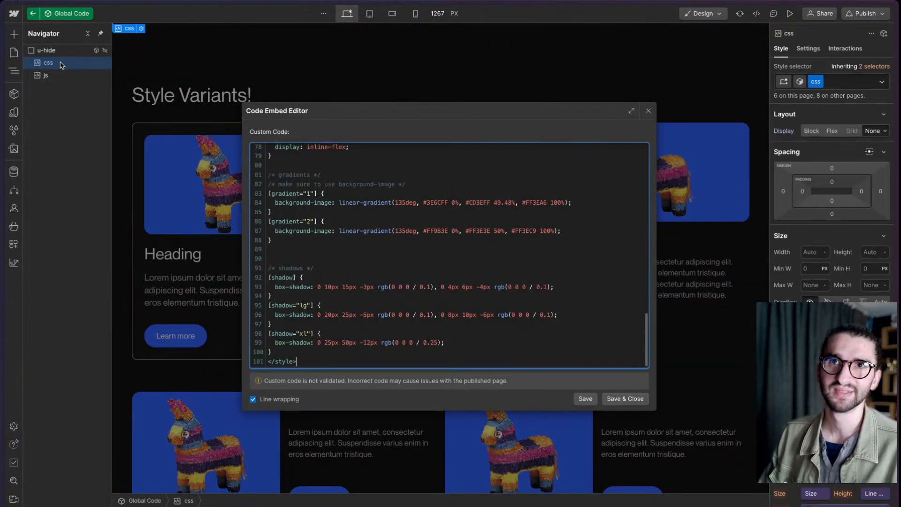
pyautogui.scroll(-2, 428, 316)
pyautogui.scroll(-1, 428, 316)
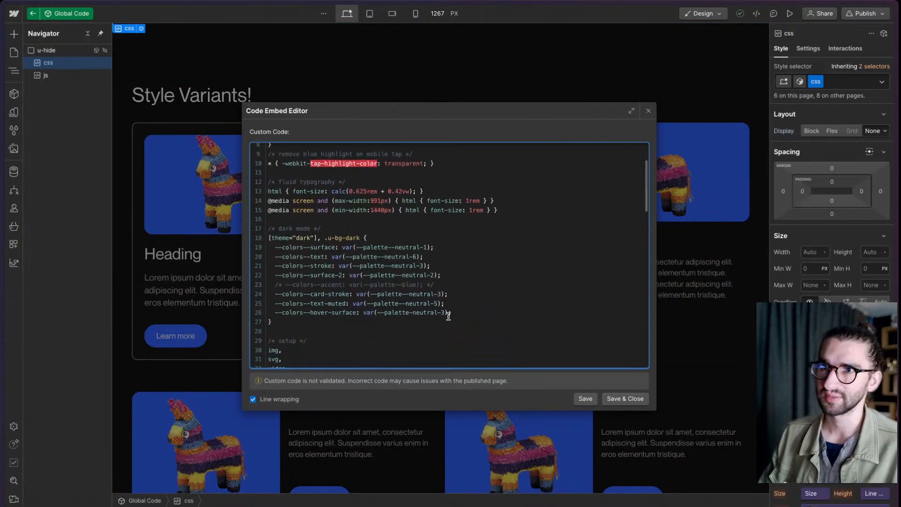
pyautogui.hotkey('shift', 'Left')
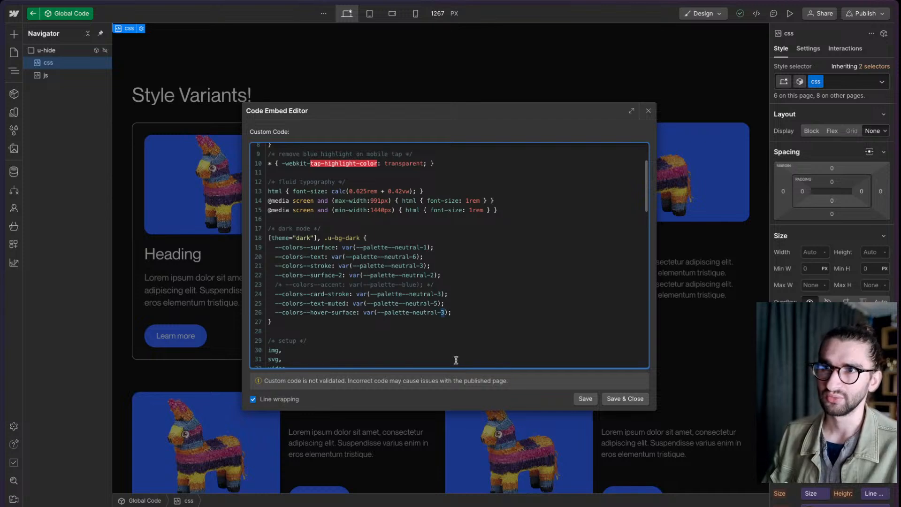
pyautogui.write('2')
pyautogui.click(628, 399)
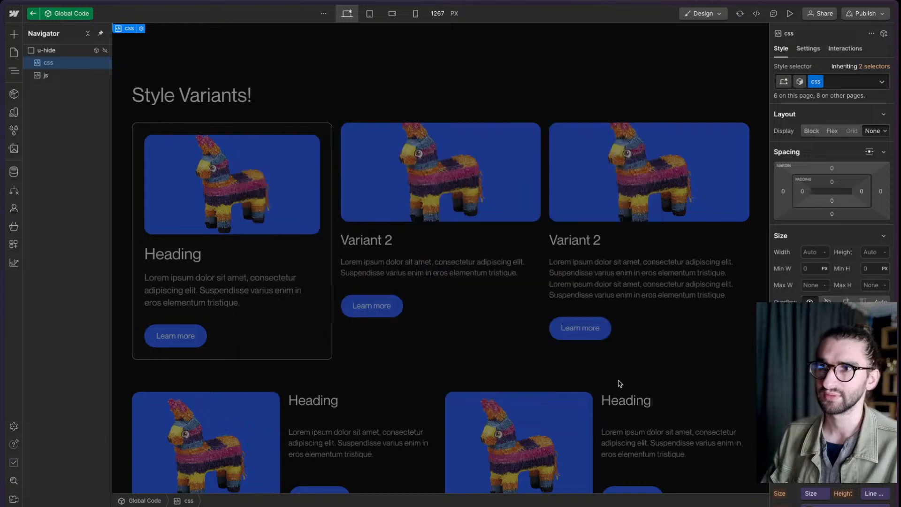
pyautogui.click(789, 13)
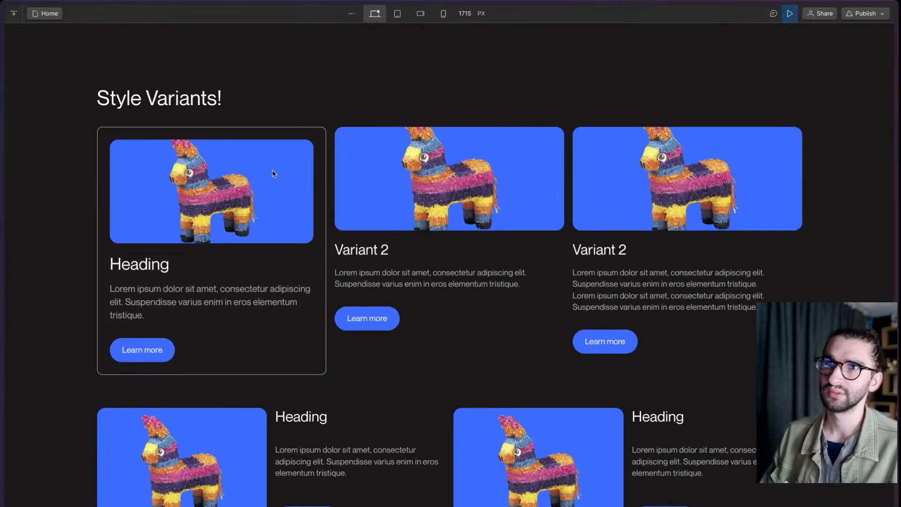
pyautogui.click(790, 13)
# - Set --colors--hover-surface to var(--palette-neutral-6) in the dark mode rule of Global Code's css embed, save it and preview the page
pyautogui.doubleClick(80, 76)
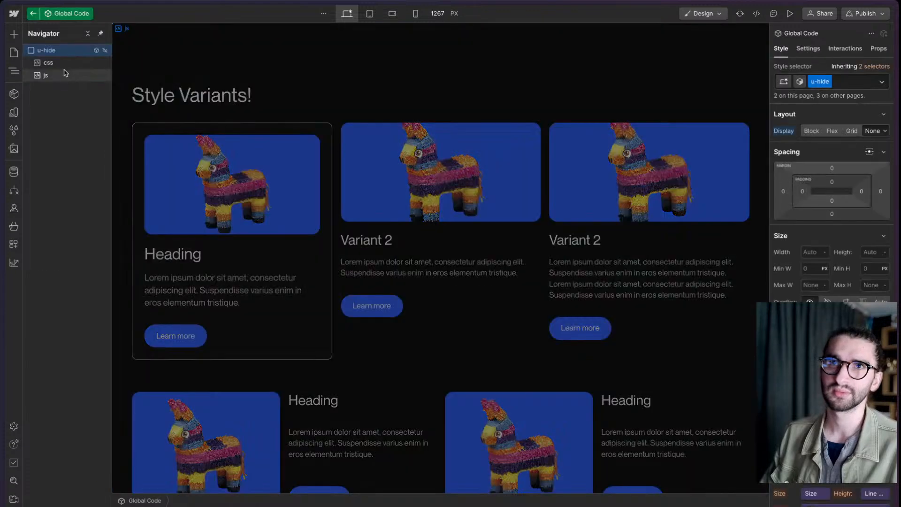
pyautogui.click(60, 64)
pyautogui.doubleClick(60, 66)
pyautogui.scroll(15, 463, 306)
pyautogui.scroll(-3, 464, 308)
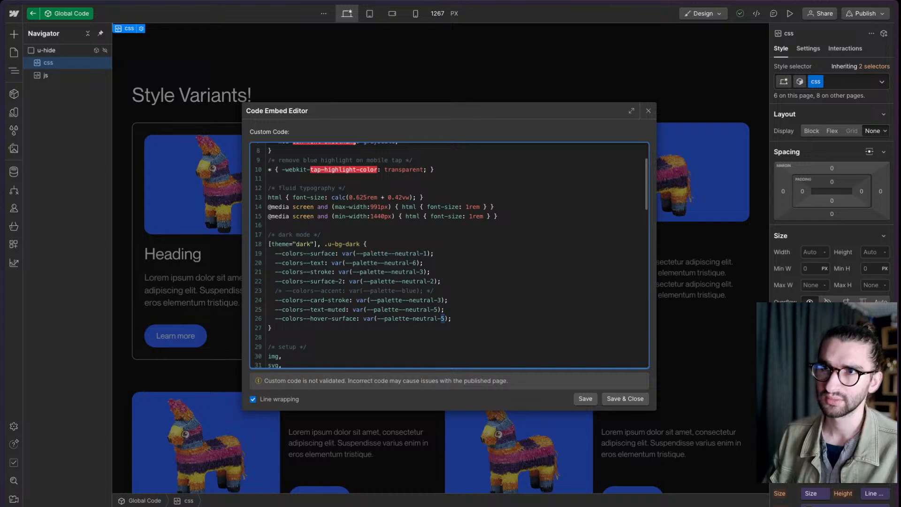
pyautogui.click(625, 398)
pyautogui.press('Escape')
pyautogui.click(790, 14)
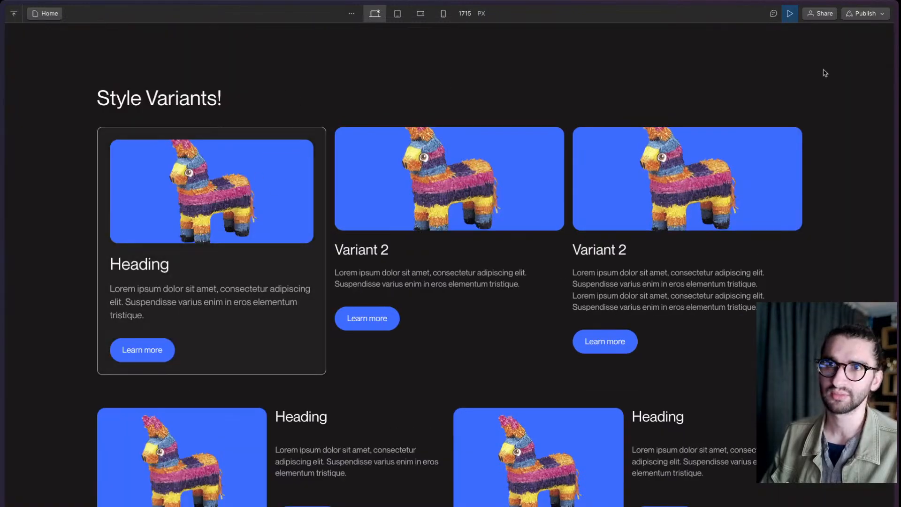
pyautogui.click(791, 13)
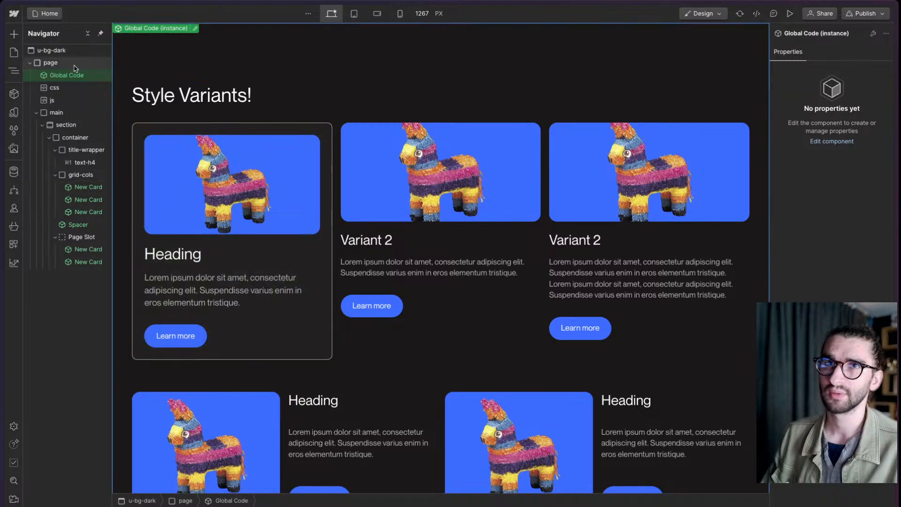
# - Reopen the New Card component, reassign Hover Surface as the card's Hover background color and return to the page
pyautogui.doubleClick(177, 132)
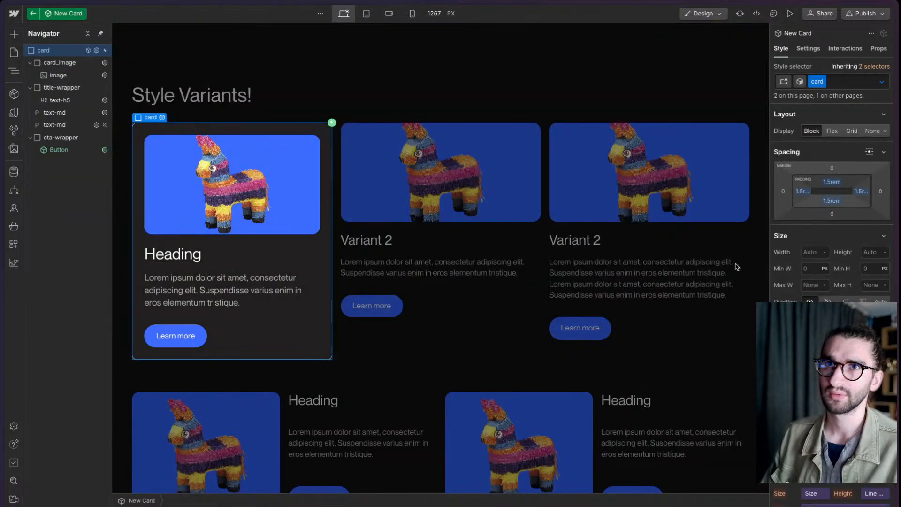
pyautogui.click(881, 84)
pyautogui.click(811, 131)
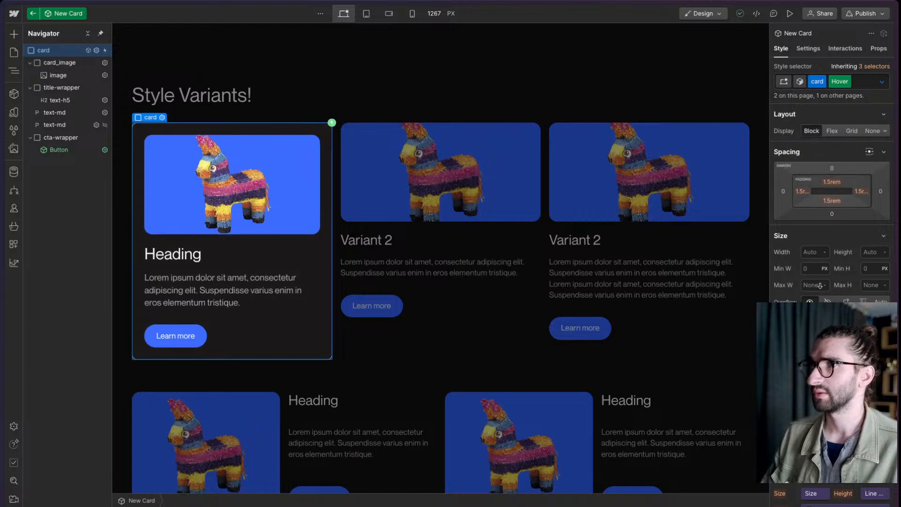
pyautogui.scroll(-5, 830, 188)
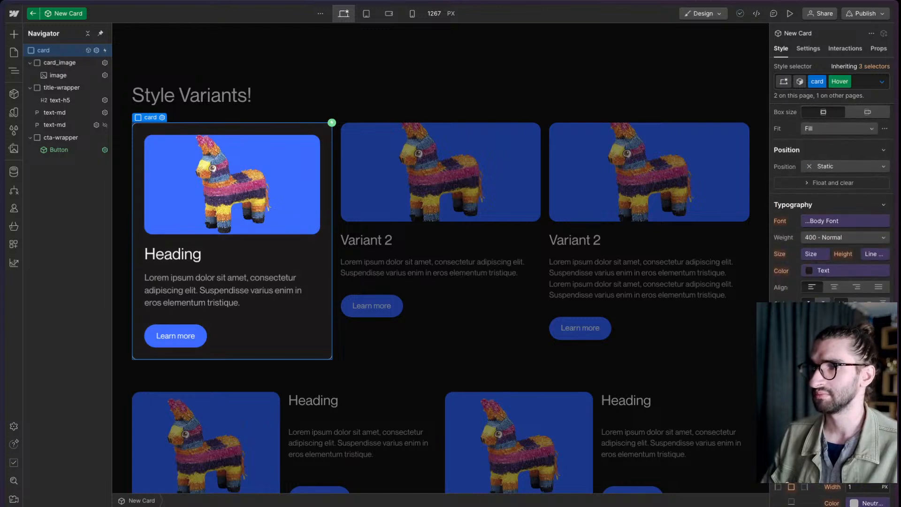
pyautogui.click(847, 384)
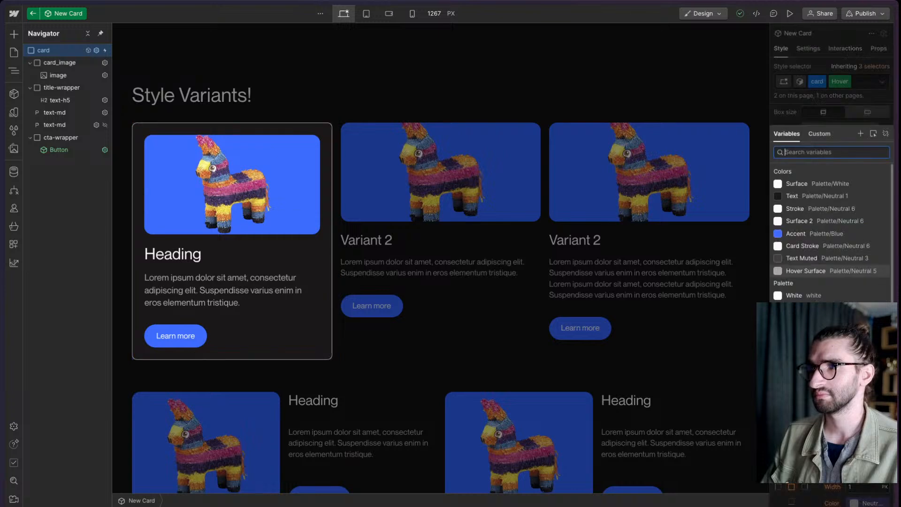
pyautogui.click(864, 275)
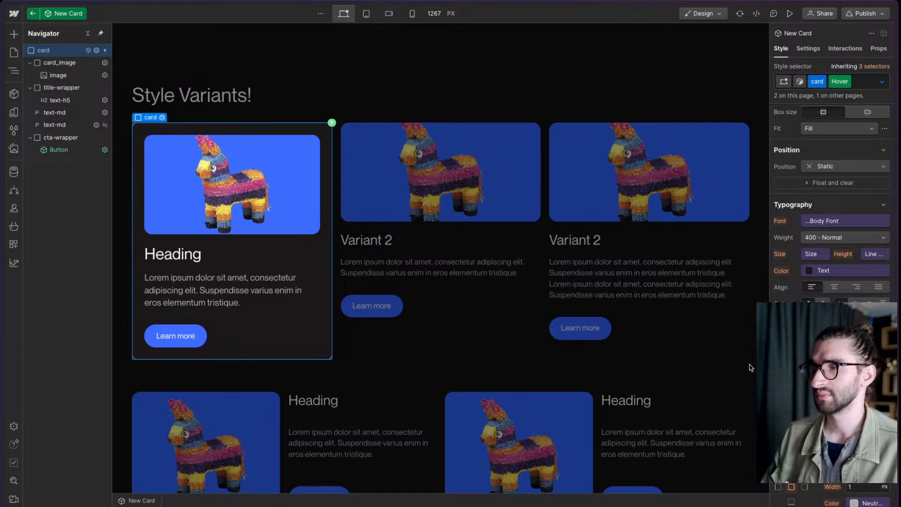
pyautogui.click(851, 84)
pyautogui.click(476, 110)
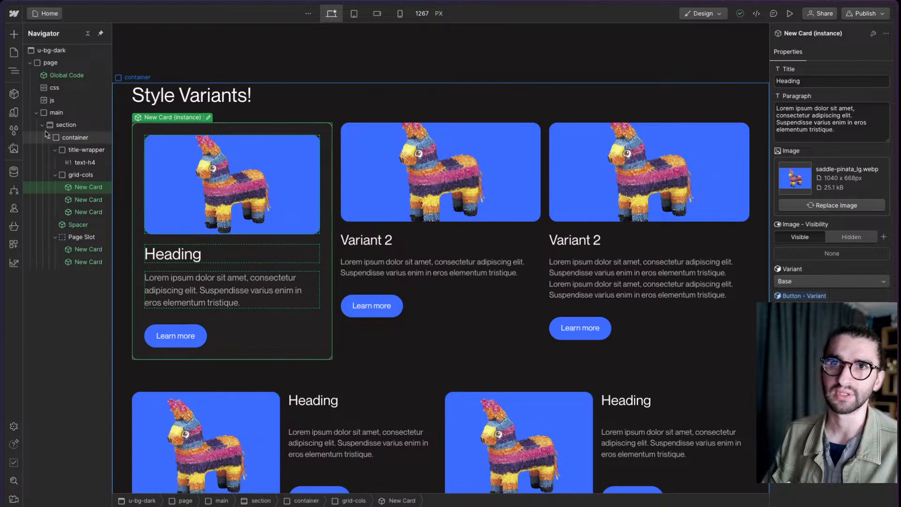
# - Add the selector [data-wf--new-card--variant="horizontal"] below the comment in the page's own css embed and save it
pyautogui.click(71, 93)
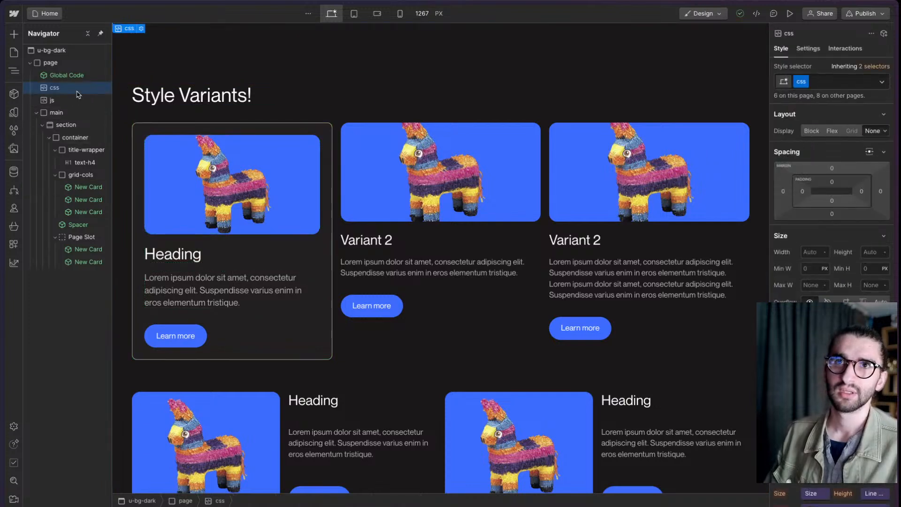
pyautogui.doubleClick(73, 92)
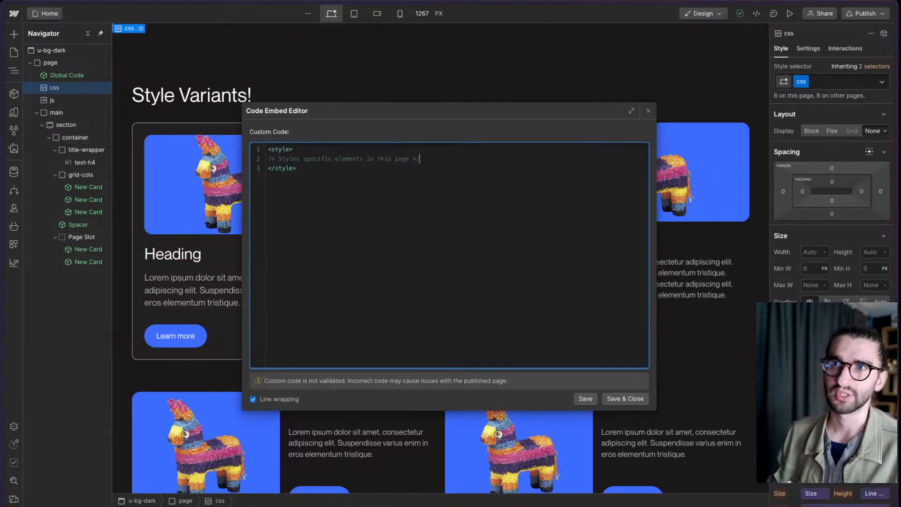
pyautogui.press('Return')
pyautogui.press('Return')
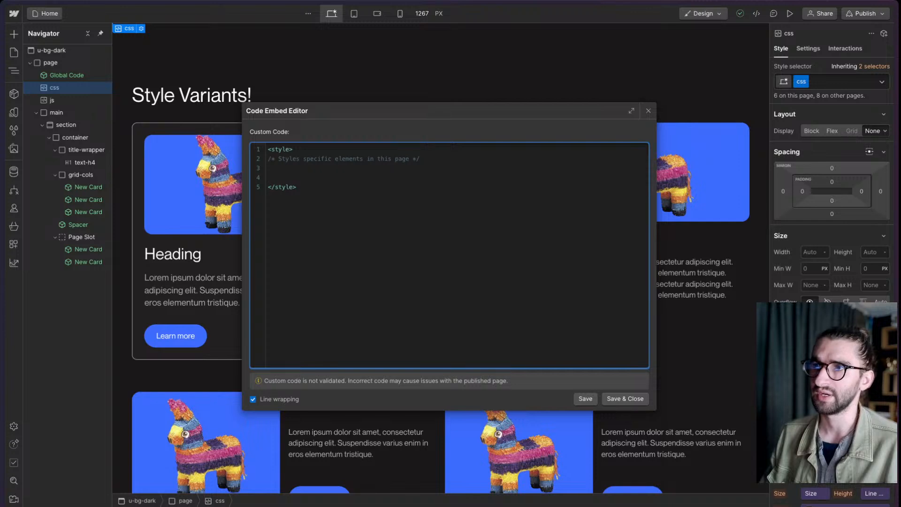
pyautogui.write('data-wf--new-card--variant="horizontal"')
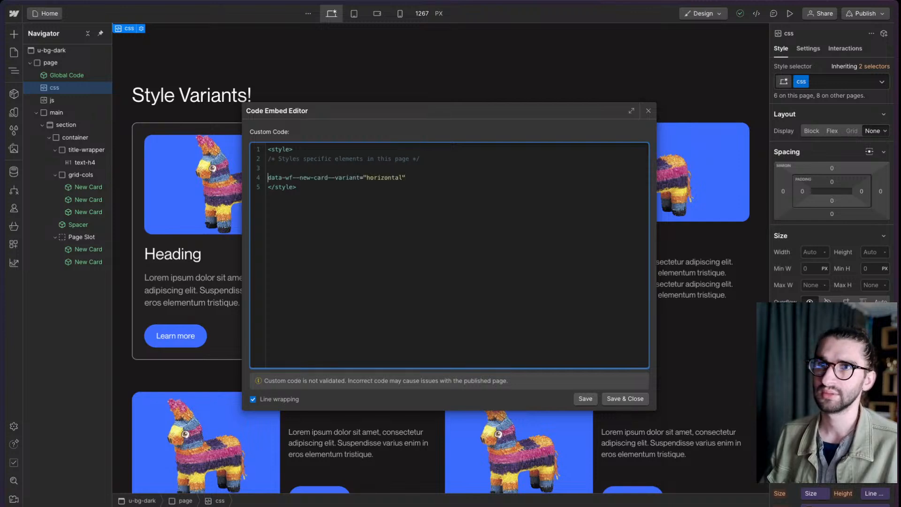
pyautogui.write('[')
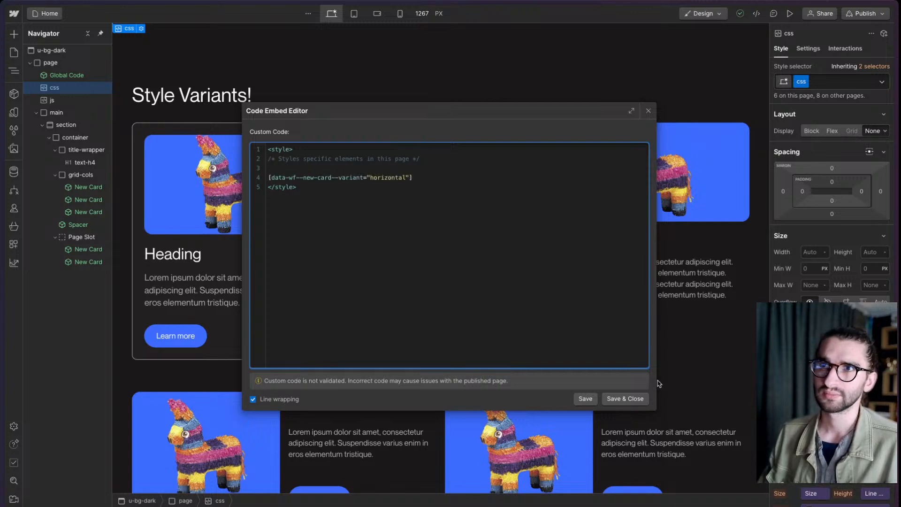
pyautogui.click(622, 399)
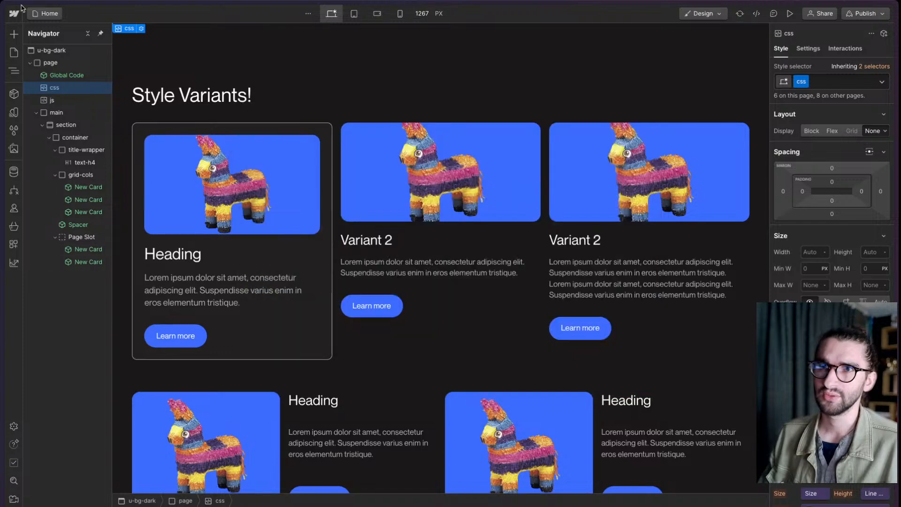
# - Remove the u-bg-dark class from the Body
pyautogui.click(52, 53)
pyautogui.press('super+Return')
pyautogui.press('BackSpace')
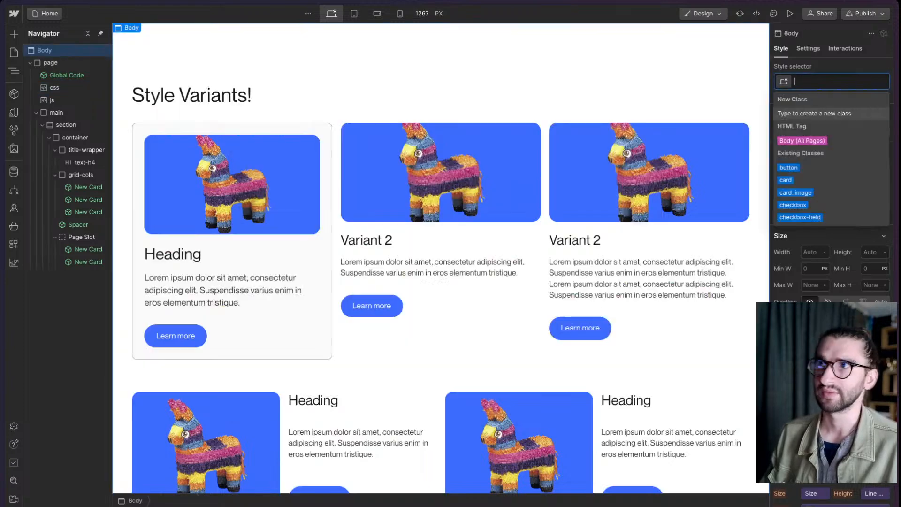
# - Open the New Card component from its first instance and add a component variant named Dark
pyautogui.doubleClick(145, 137)
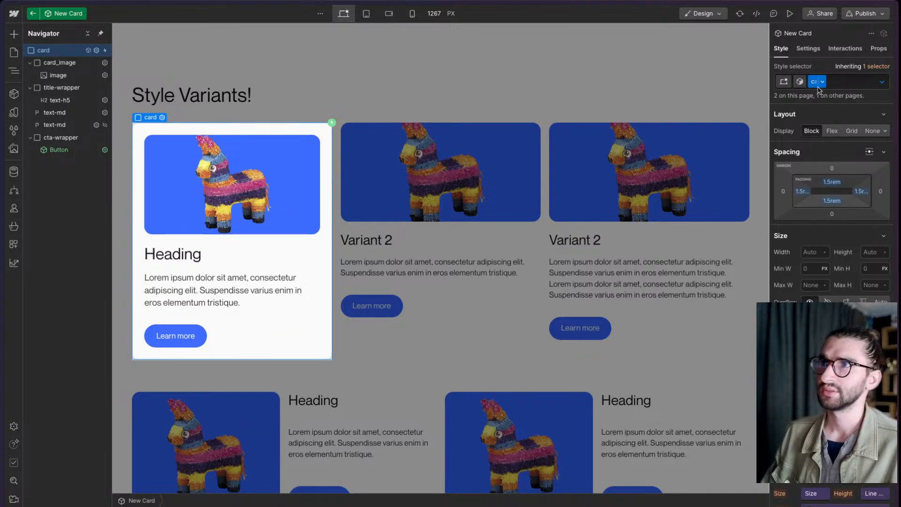
pyautogui.click(800, 81)
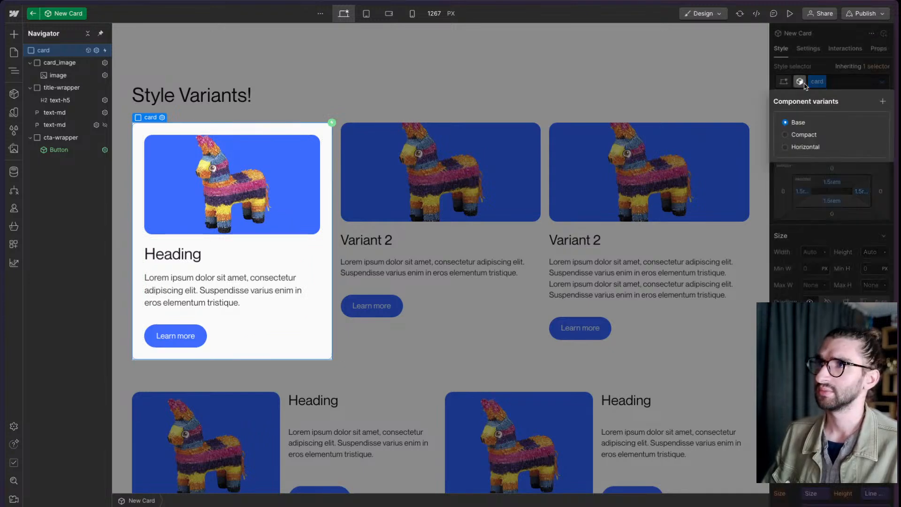
pyautogui.click(882, 101)
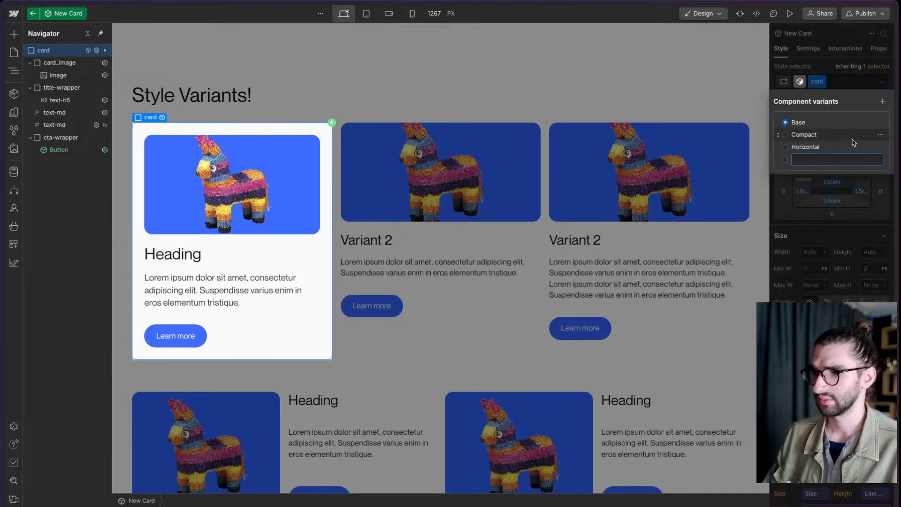
pyautogui.write('Dark')
pyautogui.press('Return')
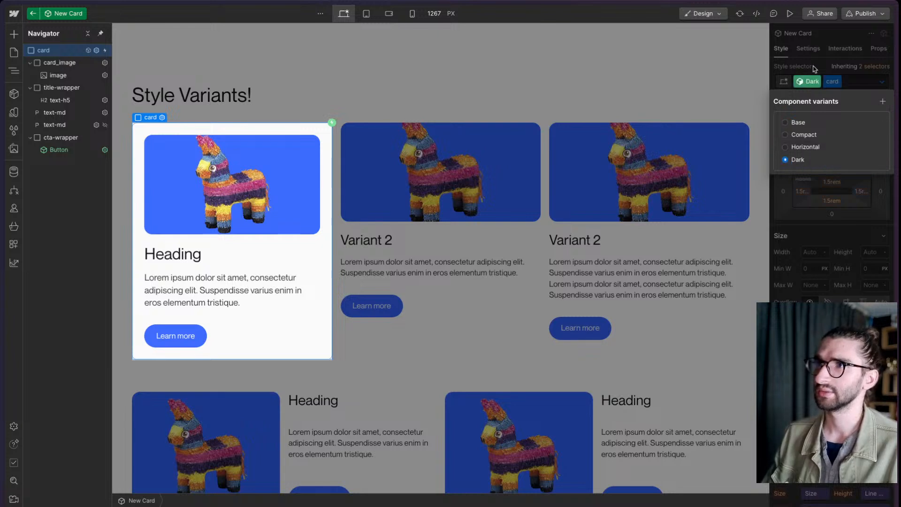
pyautogui.click(815, 69)
# - Set the Dark variant card's background color to the Text variable and its typography color to Surface
pyautogui.scroll(-8, 836, 146)
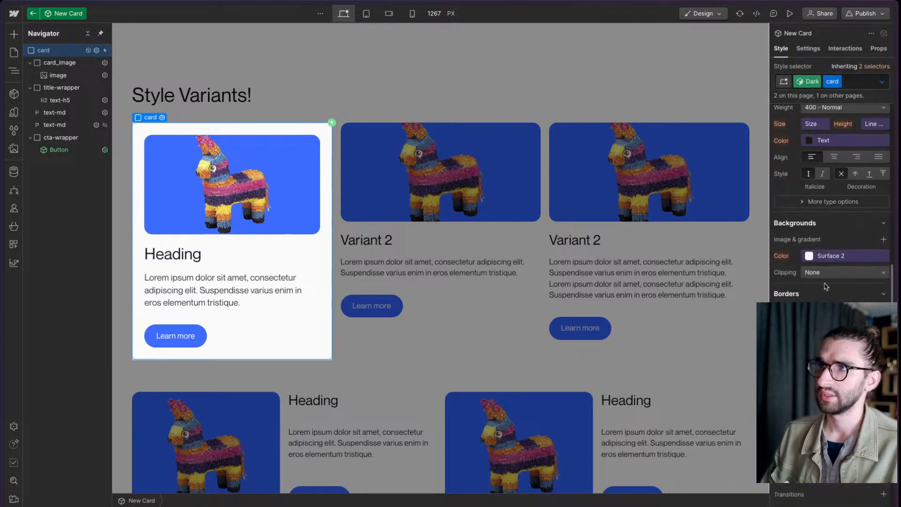
pyautogui.click(831, 256)
pyautogui.click(808, 256)
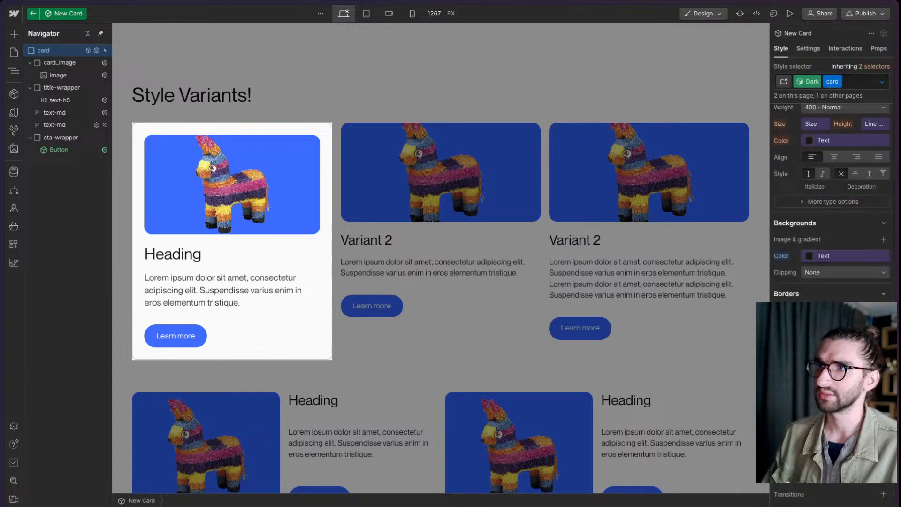
pyautogui.scroll(3, 819, 240)
pyautogui.click(818, 232)
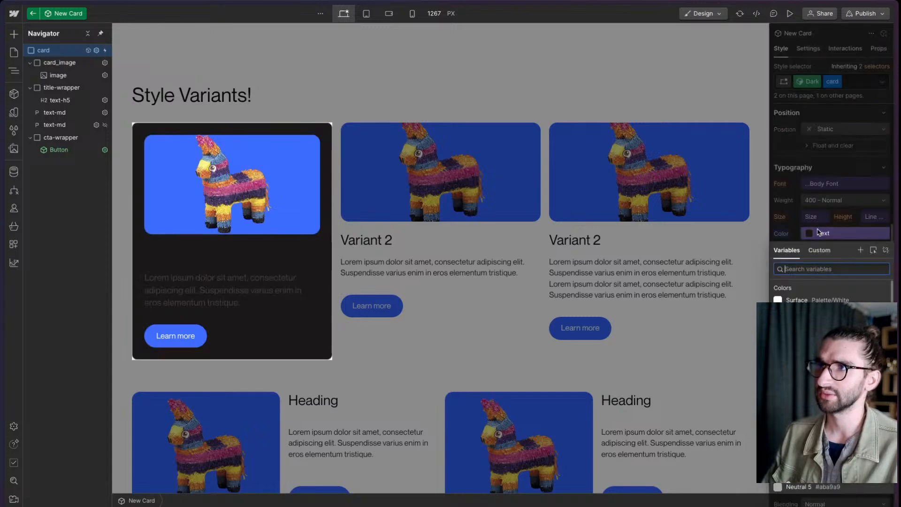
pyautogui.click(805, 299)
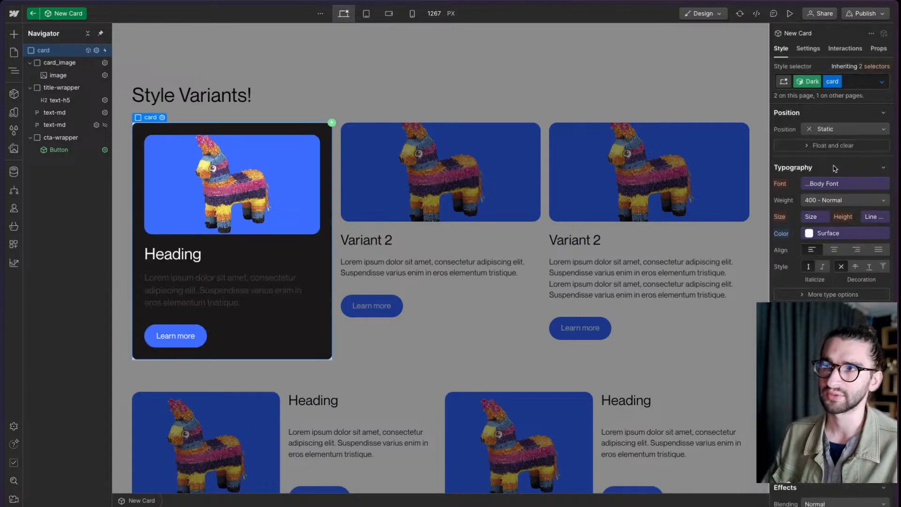
# - Set the visible text-md paragraph's color to the Surface variable in the Dark variant
pyautogui.click(213, 296)
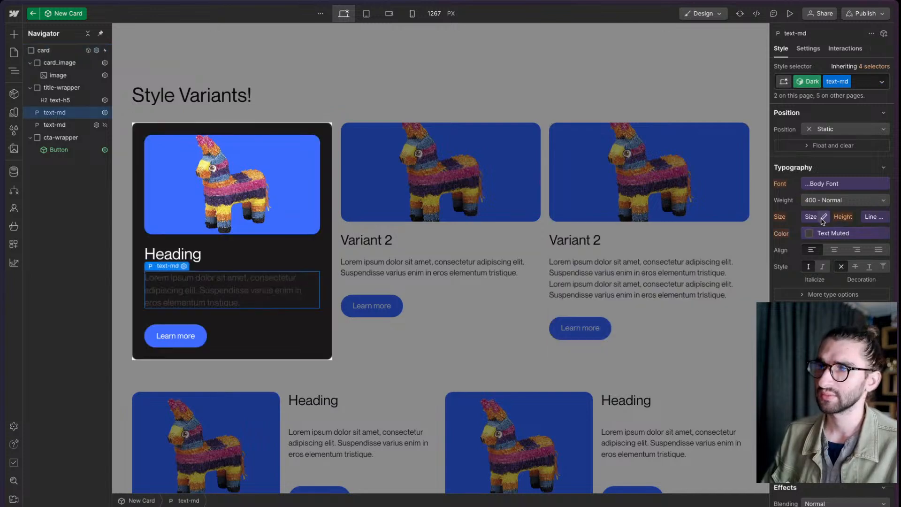
pyautogui.click(827, 235)
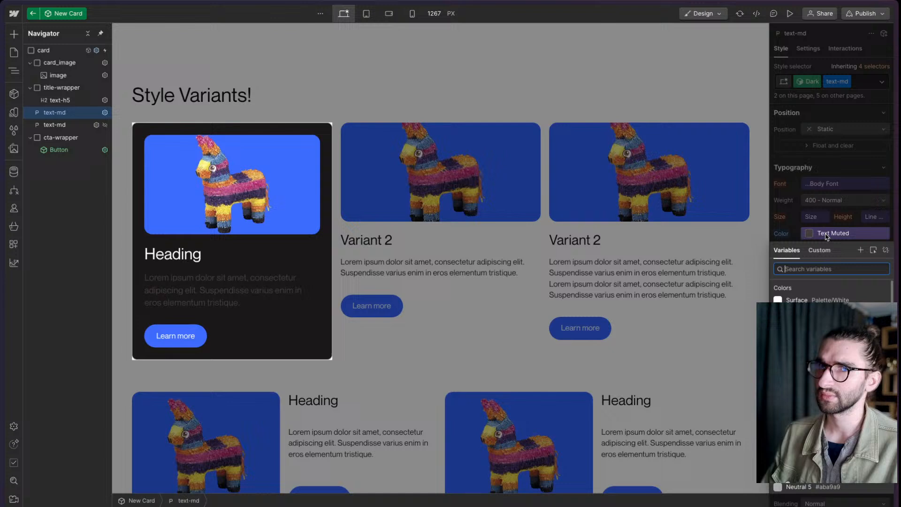
pyautogui.click(814, 298)
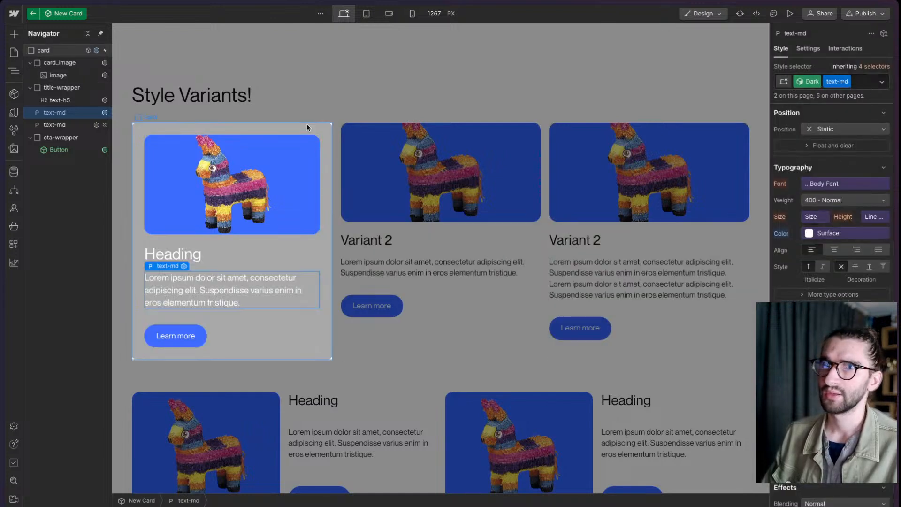
# - Set the card's Hover state background color to the Text Muted variable in the Dark variant
pyautogui.click(306, 123)
pyautogui.click(881, 81)
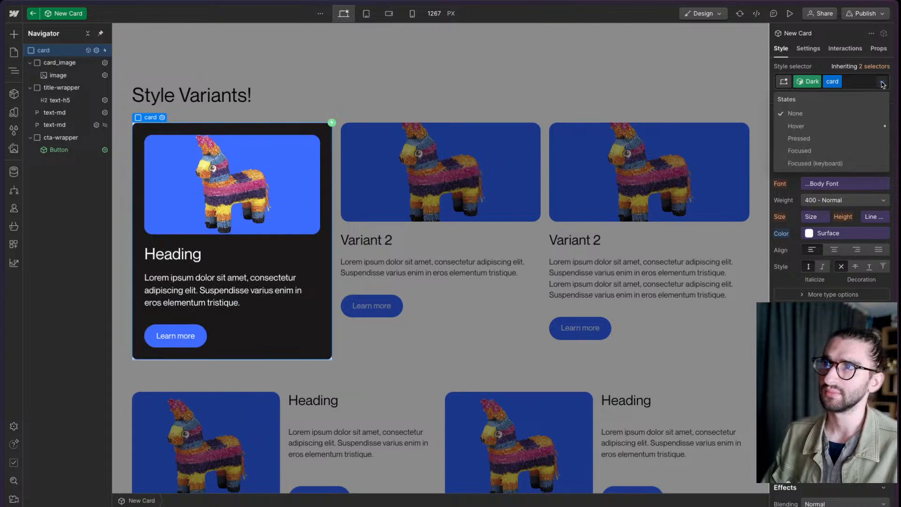
pyautogui.click(826, 125)
pyautogui.scroll(-5, 826, 291)
pyautogui.scroll(2, 826, 291)
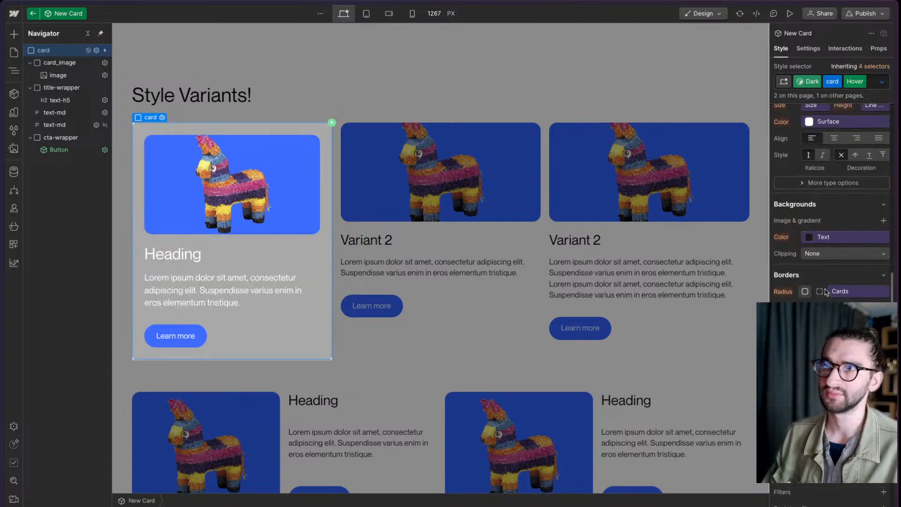
pyautogui.scroll(4, 817, 235)
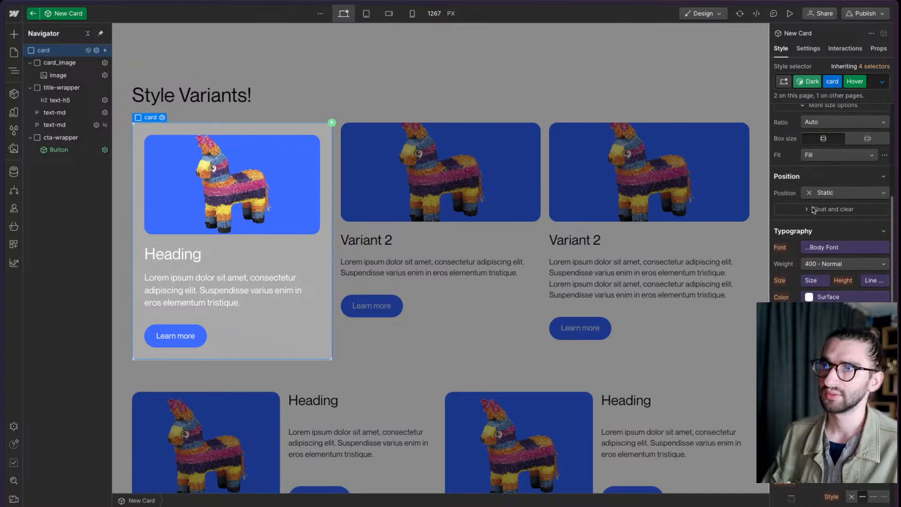
pyautogui.scroll(-1, 814, 210)
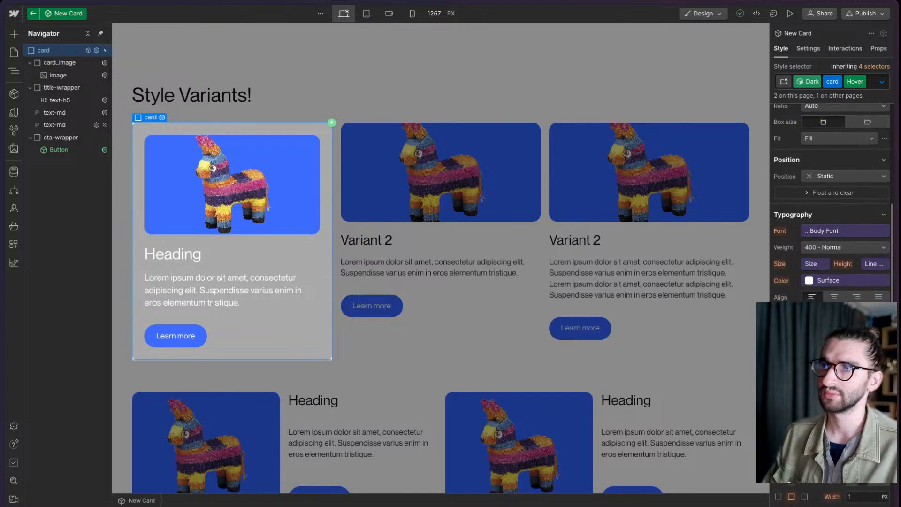
pyautogui.click(821, 280)
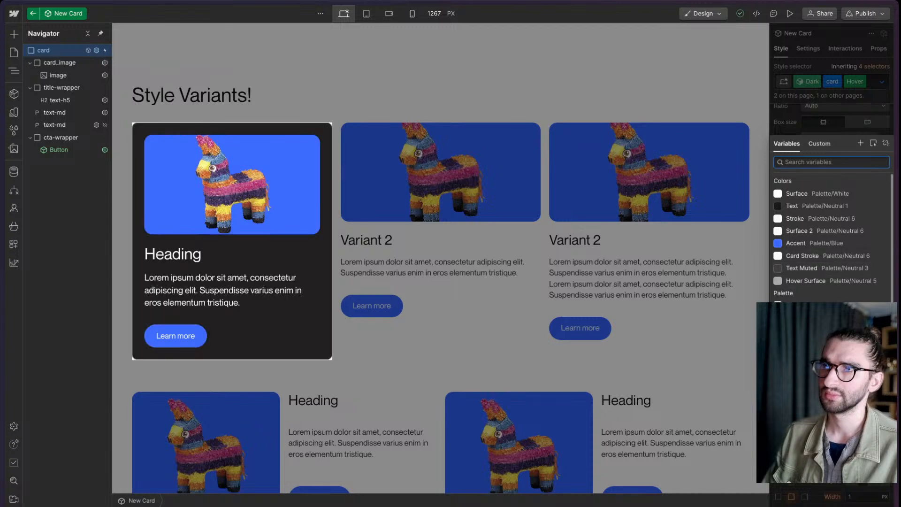
pyautogui.click(801, 268)
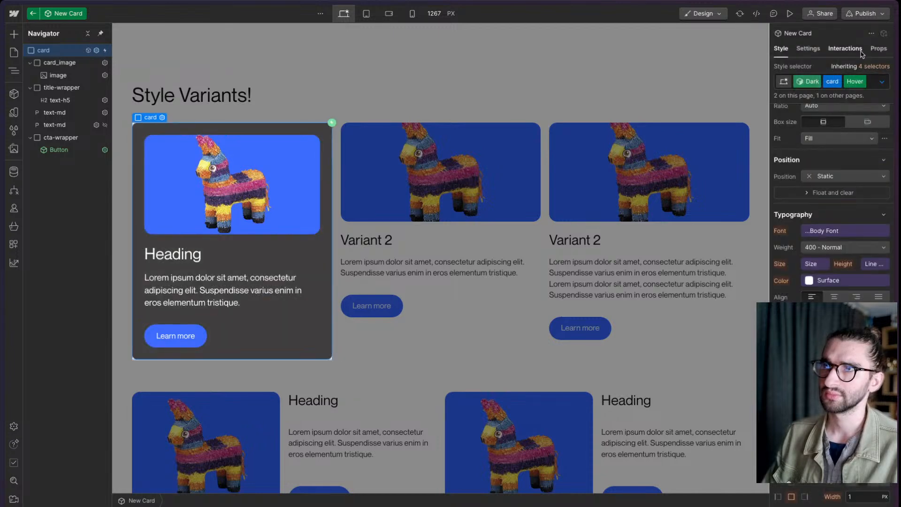
# - Return to the page and set the first New Card instance's variant to Dark
pyautogui.click(518, 73)
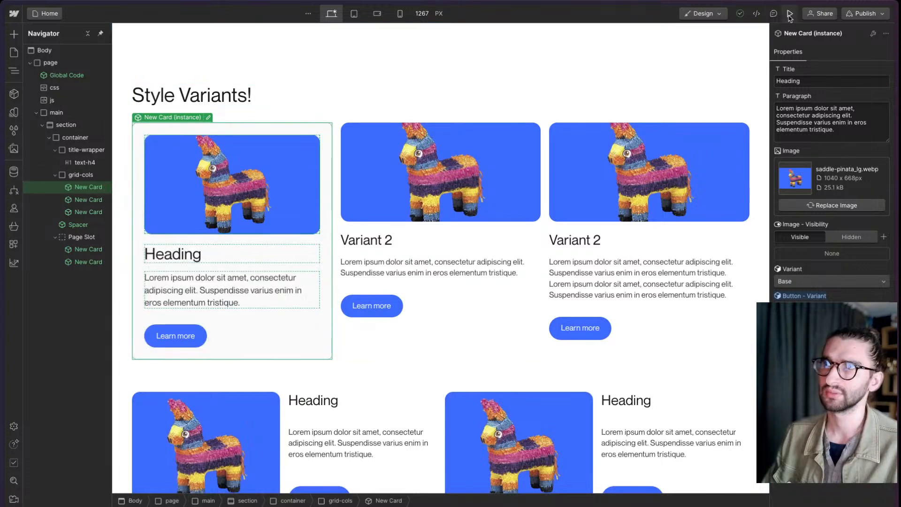
pyautogui.click(821, 282)
pyautogui.click(798, 297)
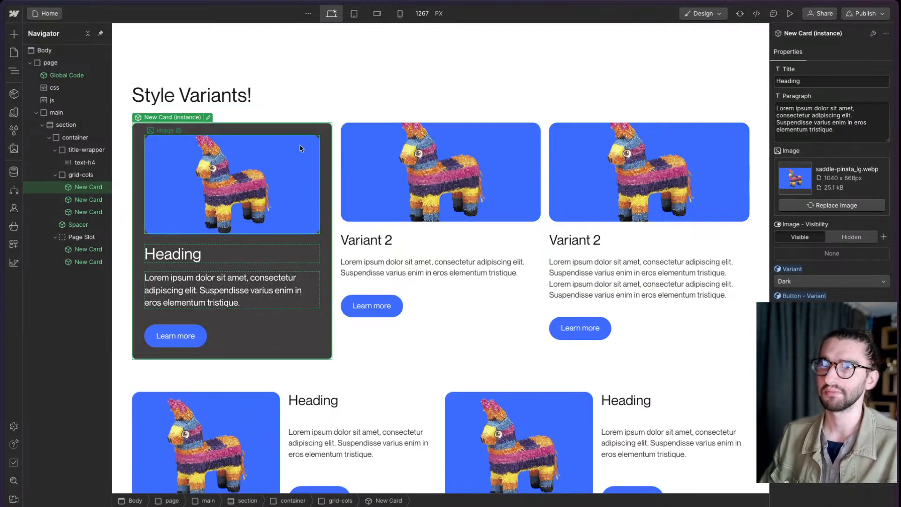
# - Reset the first New Card instance's variant to its default and reapply the Dark variant
pyautogui.click(800, 282)
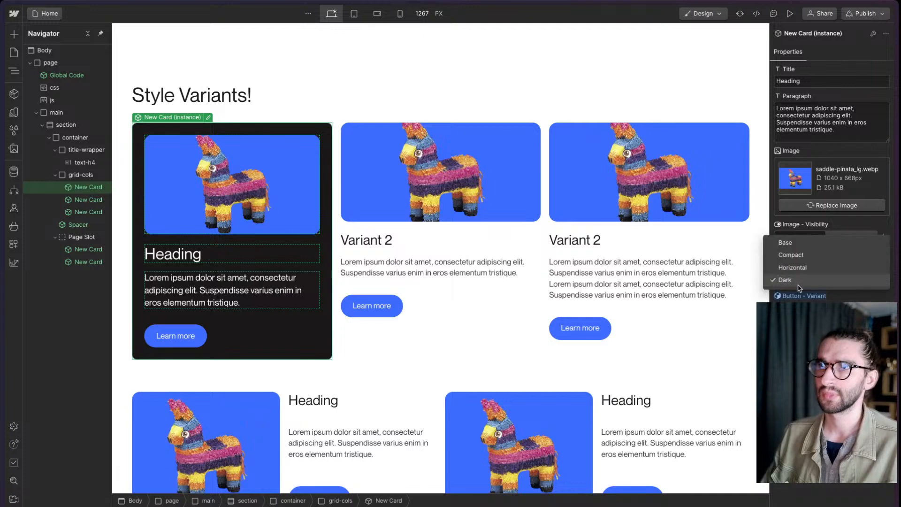
pyautogui.click(799, 281)
pyautogui.click(793, 270)
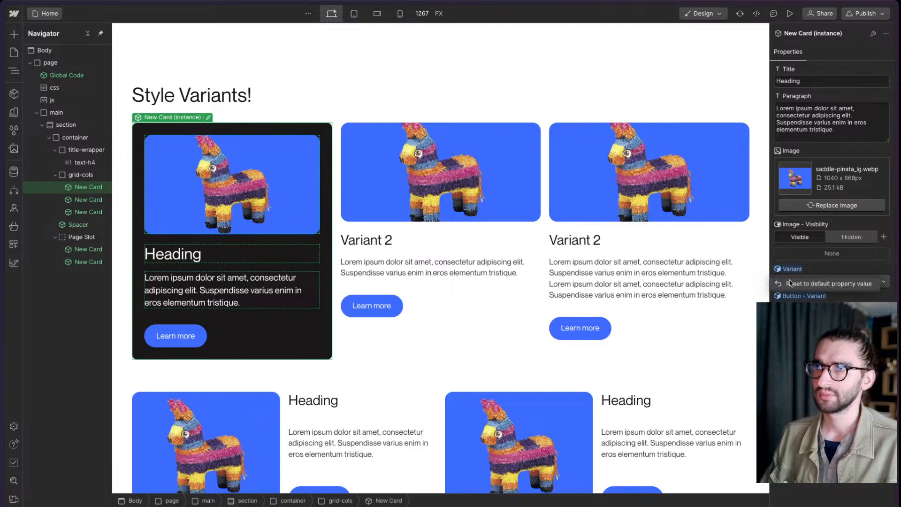
pyautogui.click(793, 284)
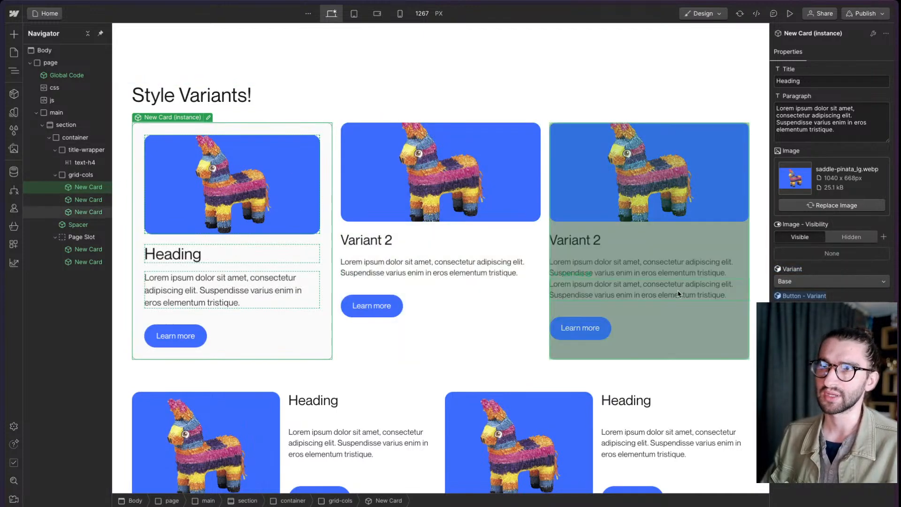
pyautogui.click(804, 282)
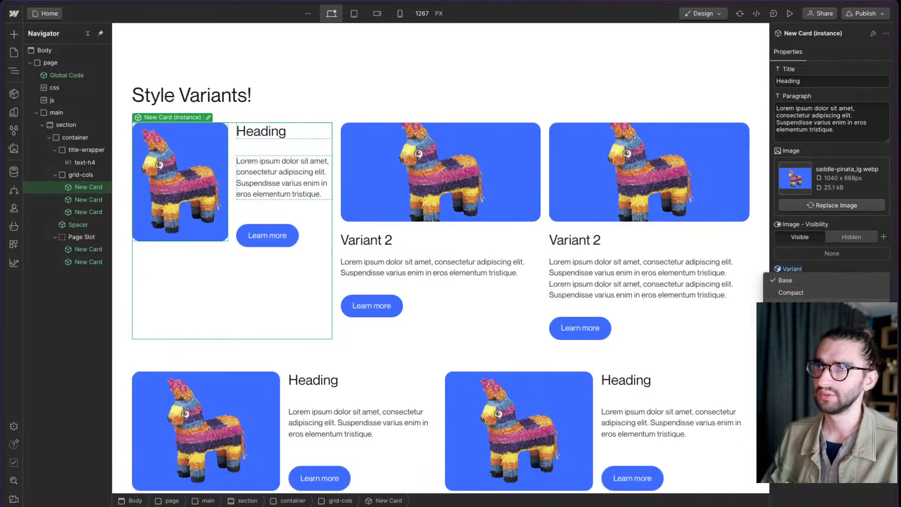
pyautogui.click(800, 305)
# - In the page's css embed, retarget the attribute selector to "dark", give it a rule with scale: 1.1 and save it
pyautogui.doubleClick(62, 89)
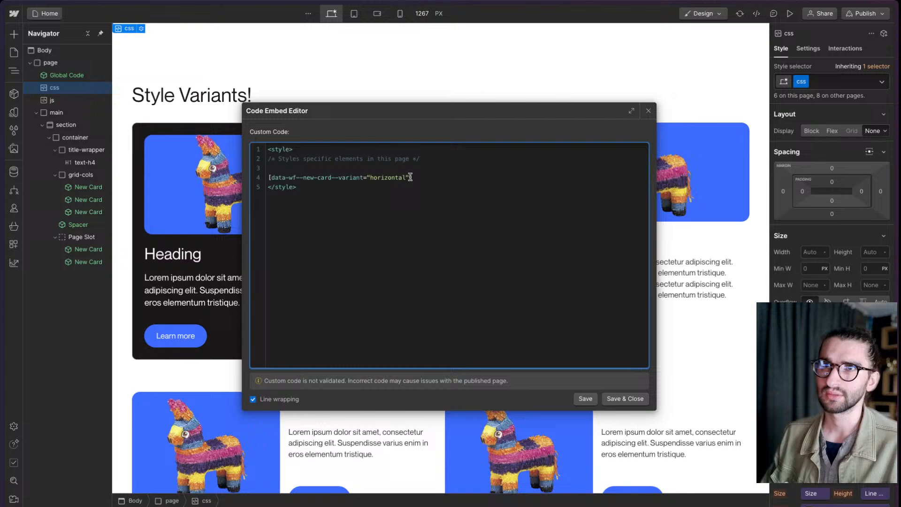
pyautogui.doubleClick(393, 177)
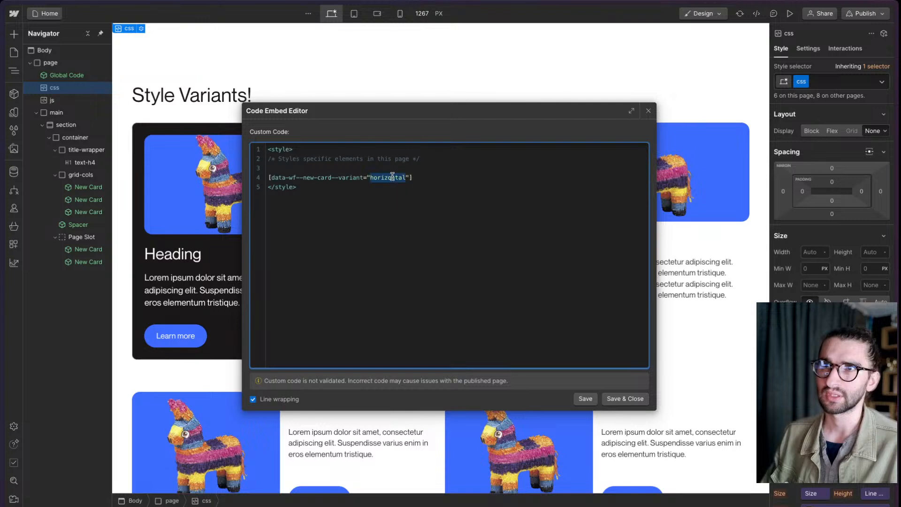
pyautogui.write('dark')
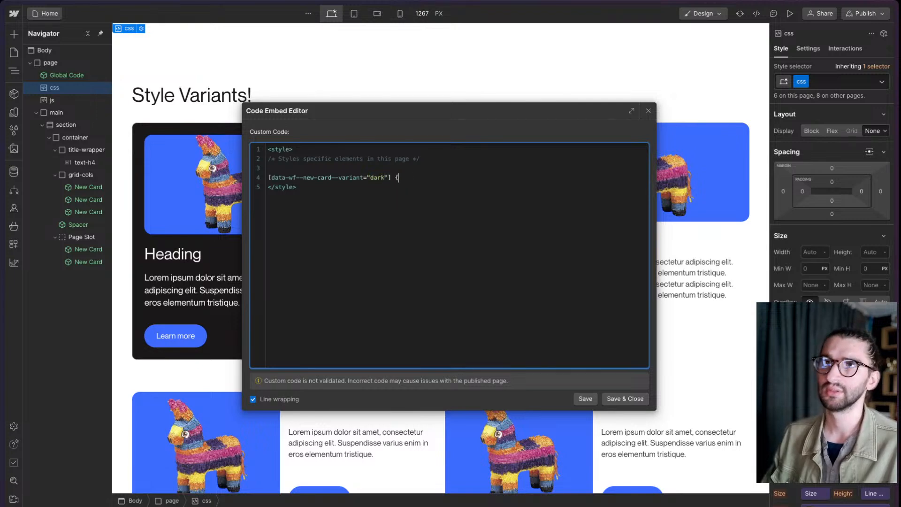
pyautogui.press('Return')
pyautogui.write('scale: 1.1')
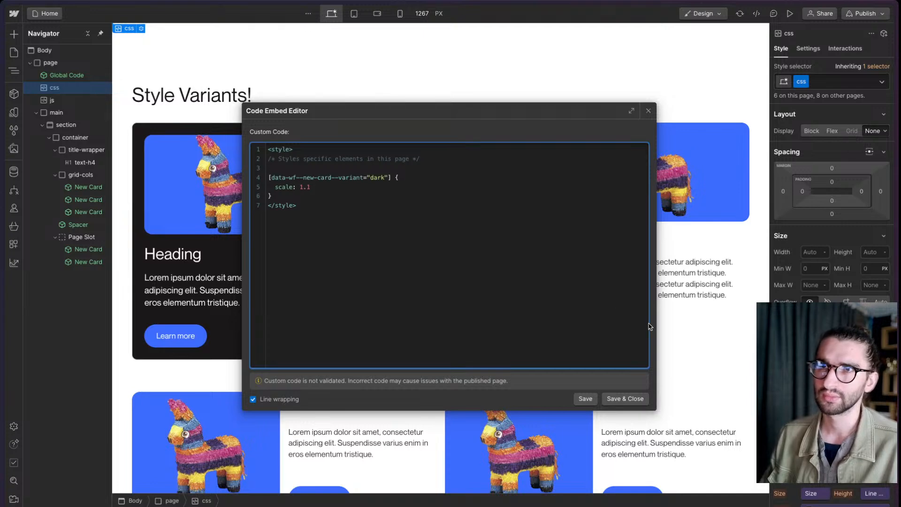
pyautogui.click(639, 399)
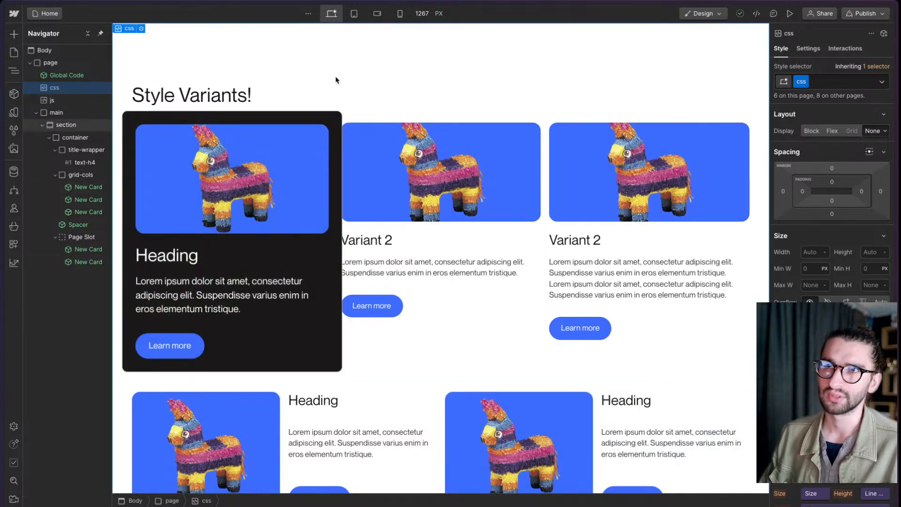
# - Reopen the css embed, append :hover to the dark variant's attribute selector and save the code
pyautogui.press('Return')
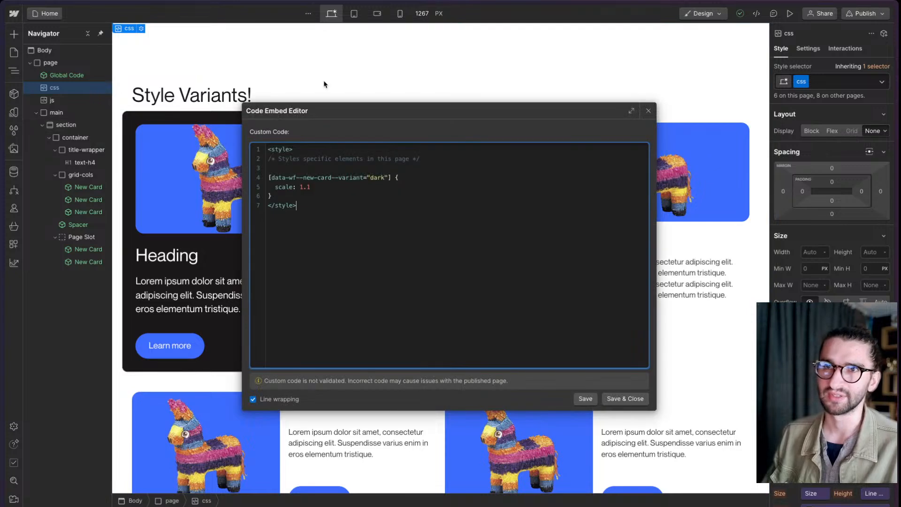
pyautogui.moveTo(339, 107); pyautogui.dragTo(451, 107)
pyautogui.click(522, 178)
pyautogui.press('Left')
pyautogui.press('Left')
pyautogui.press('Left')
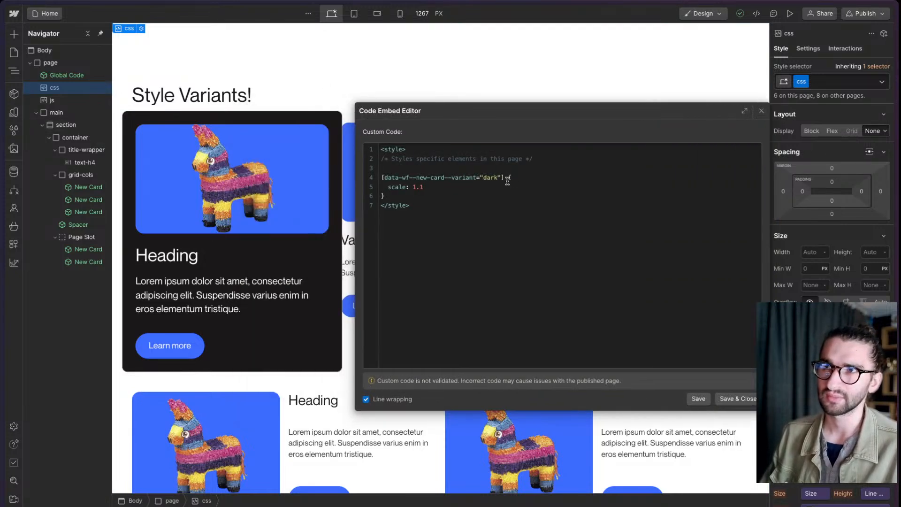
pyautogui.write(':hover')
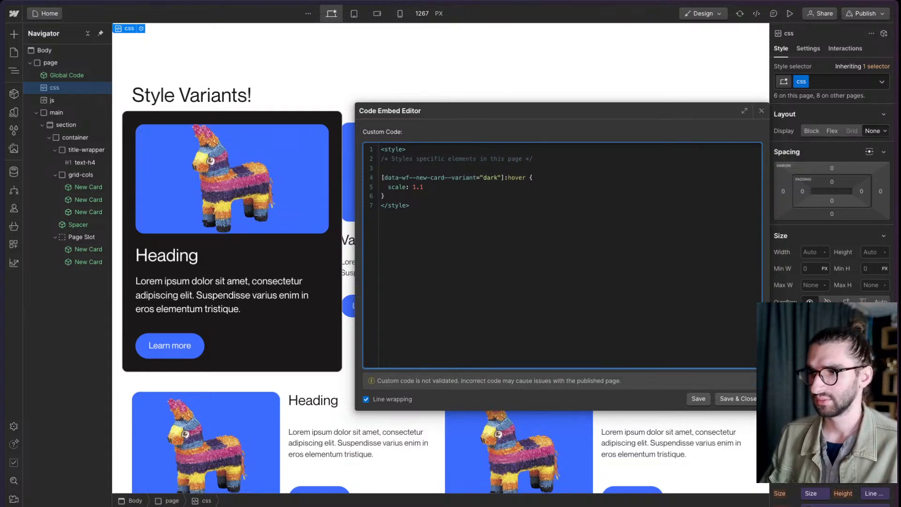
pyautogui.click(737, 398)
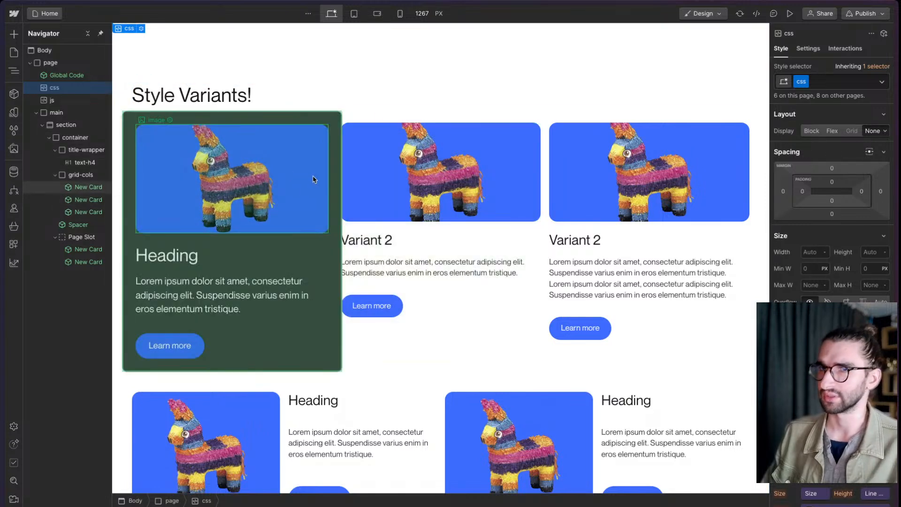
# - Set the second New Card instance's variant to Base
pyautogui.click(425, 197)
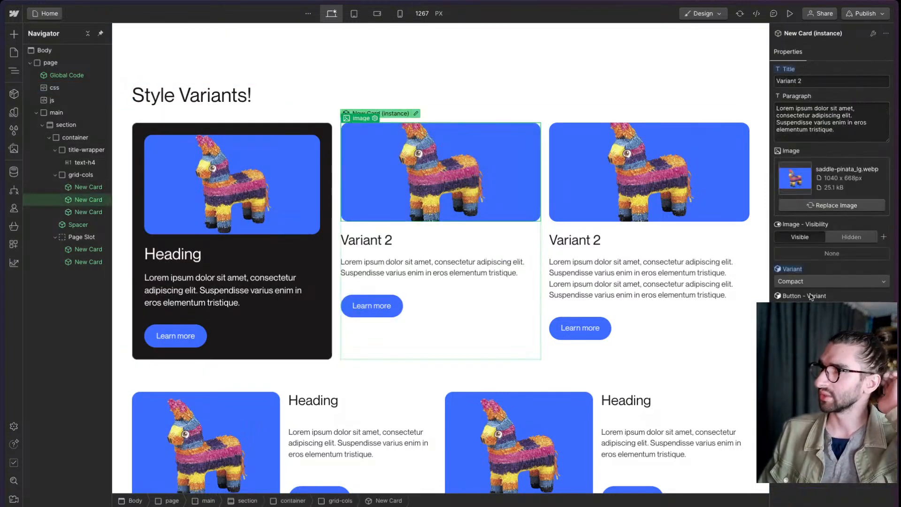
pyautogui.click(826, 281)
pyautogui.click(789, 266)
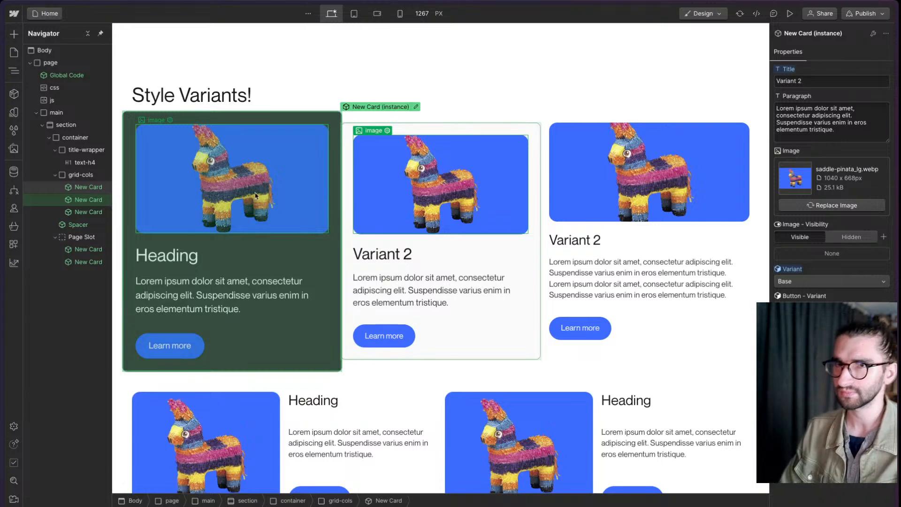
# - Delete the dark variant's :hover rule from the page's css embed, keeping the comment and style tags, and save the code
pyautogui.doubleClick(57, 88)
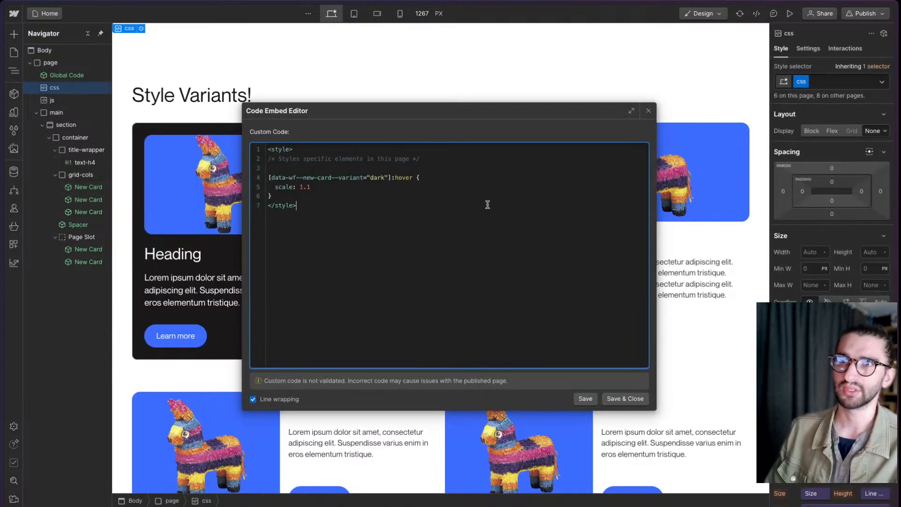
pyautogui.moveTo(273, 196); pyautogui.dragTo(420, 159)
pyautogui.press('BackSpace')
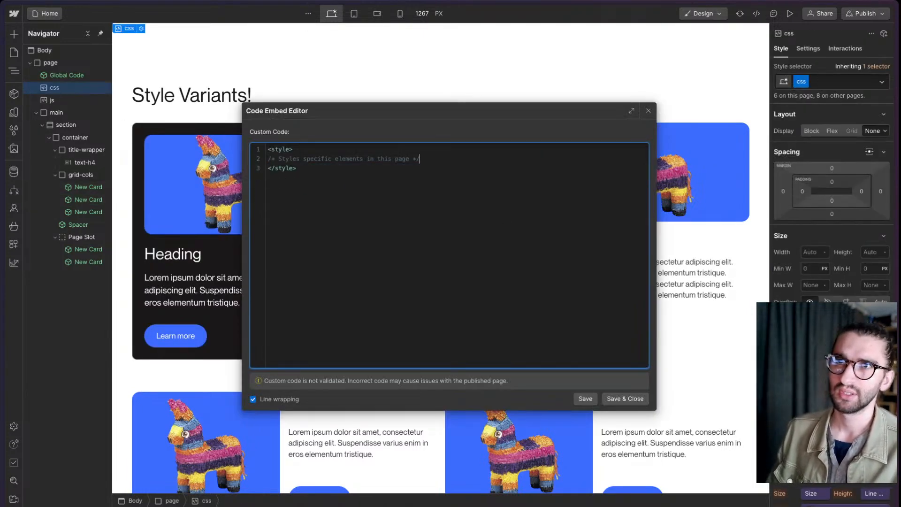
pyautogui.click(627, 398)
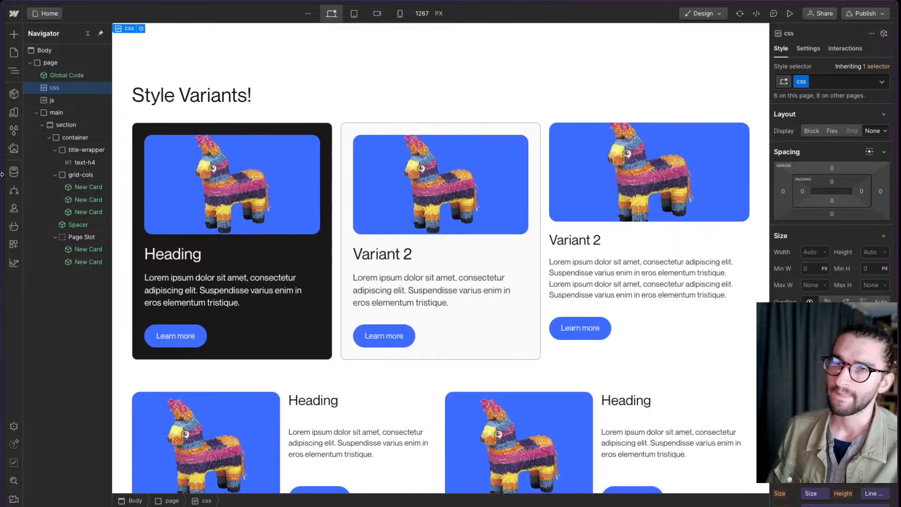
# - Switch to the published page, inspect the New Card elements' variant attributes in the developer tools, and return to the Webflow designer
pyautogui.moveTo(44, 242)
pyautogui.click(66, 265)
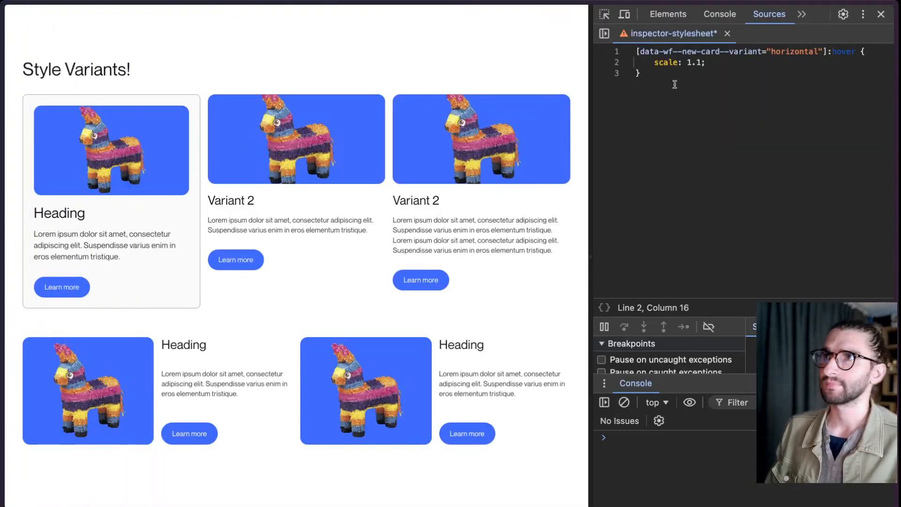
pyautogui.click(663, 19)
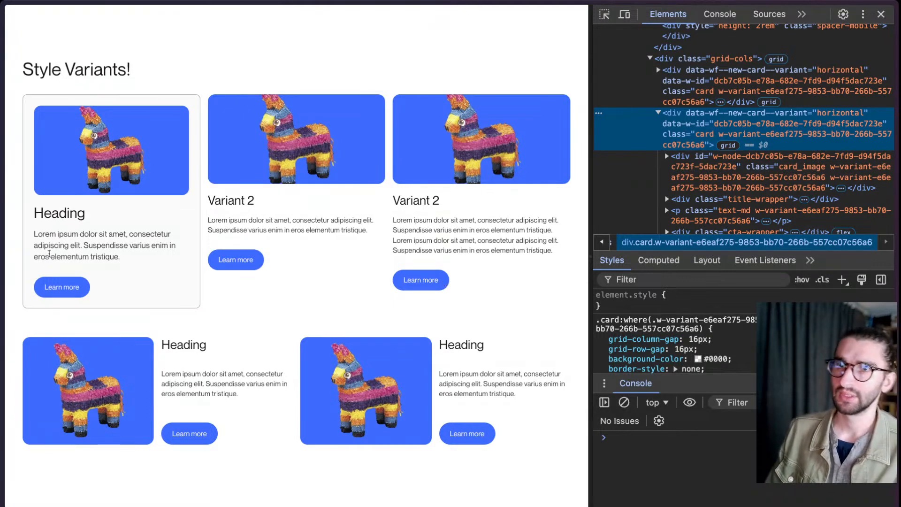
pyautogui.moveTo(1, 271)
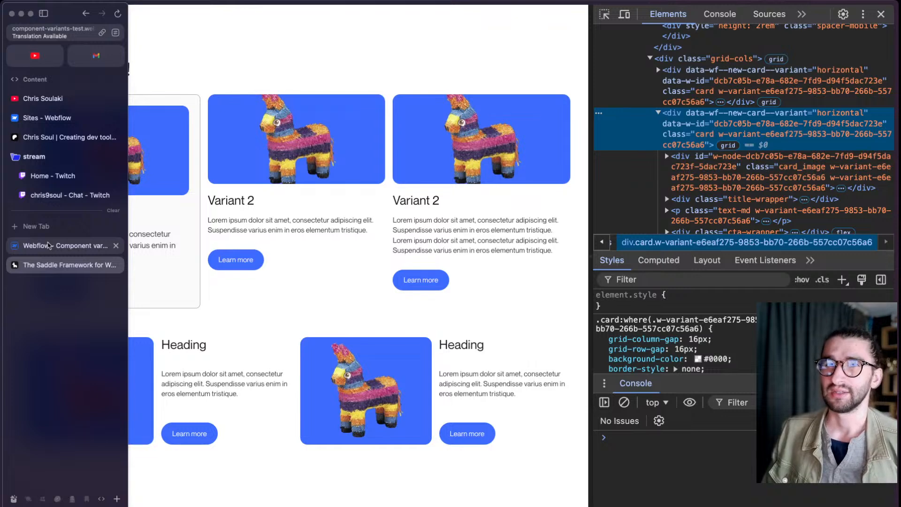
pyautogui.click(49, 245)
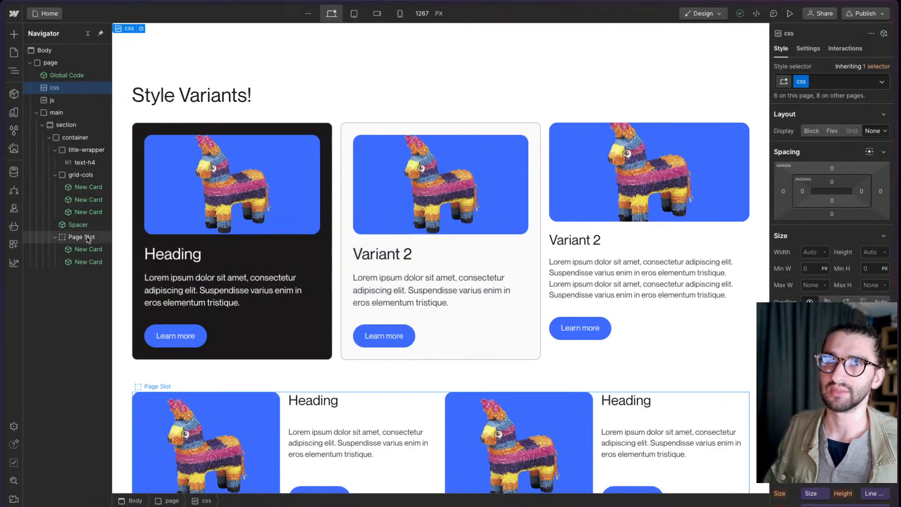
# - Open the last New Card in the Page Slot for component editing and examine the Horizontal variant's card hover styles
pyautogui.scroll(-1, 529, 297)
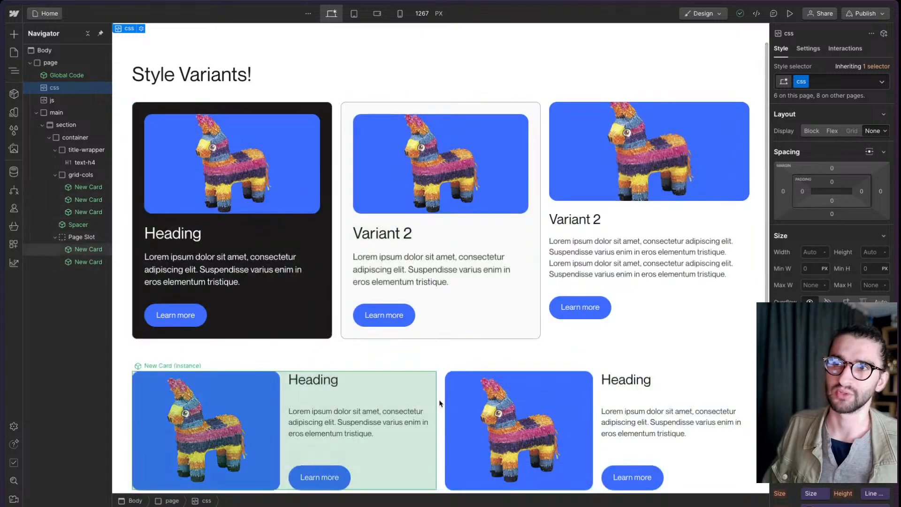
pyautogui.scroll(-1, 440, 384)
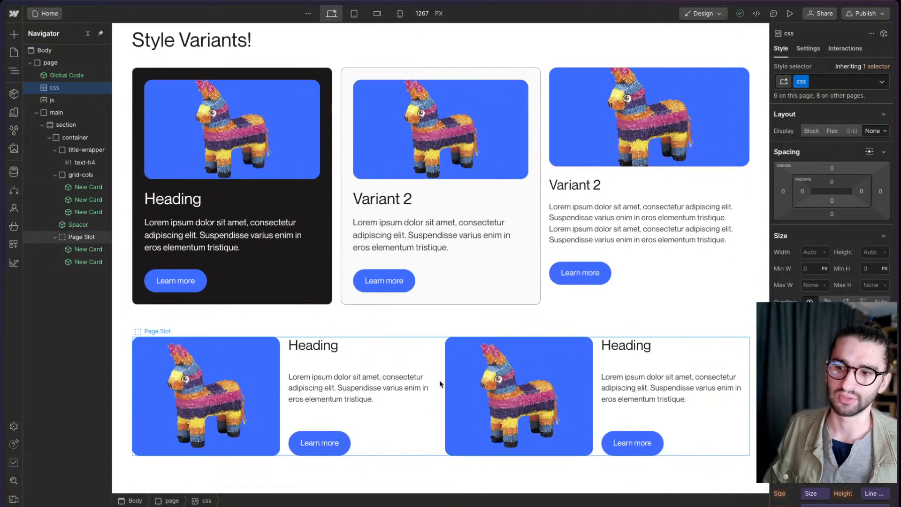
pyautogui.scroll(-1, 440, 384)
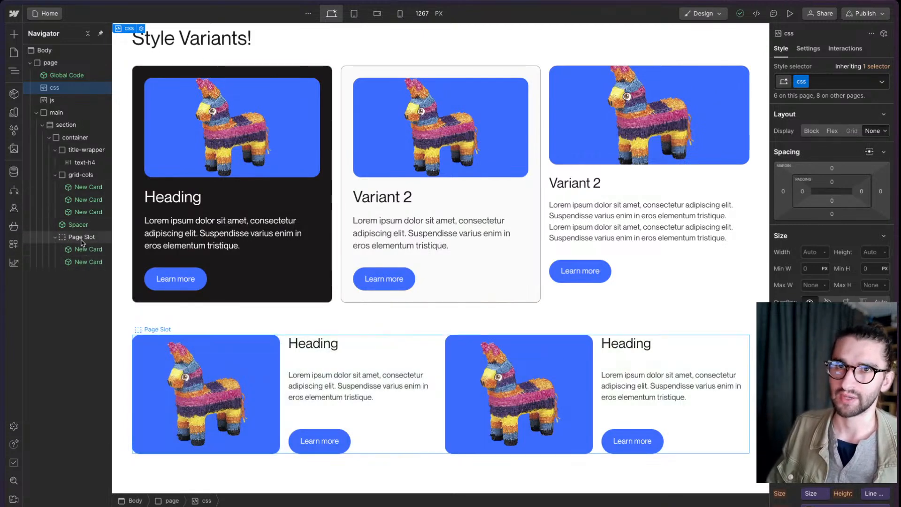
pyautogui.click(86, 239)
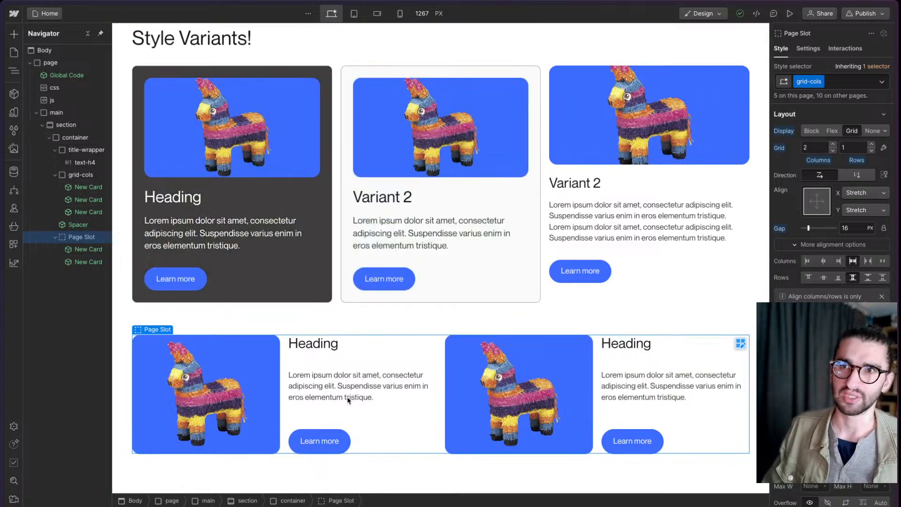
pyautogui.click(82, 261)
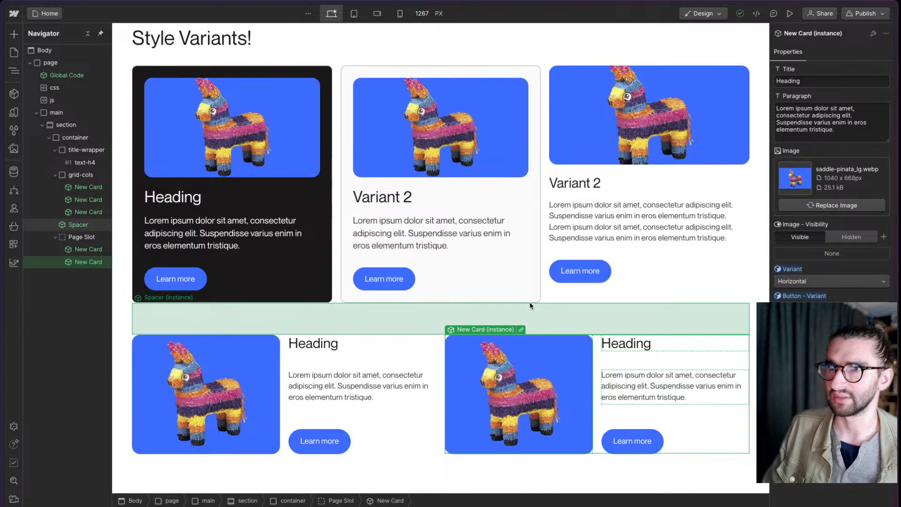
pyautogui.click(520, 329)
pyautogui.click(882, 82)
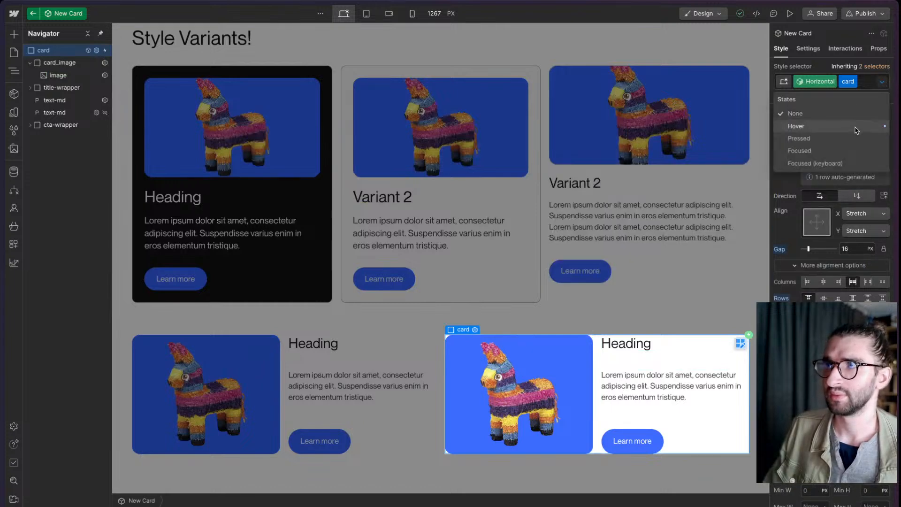
pyautogui.click(856, 130)
pyautogui.scroll(-5, 820, 293)
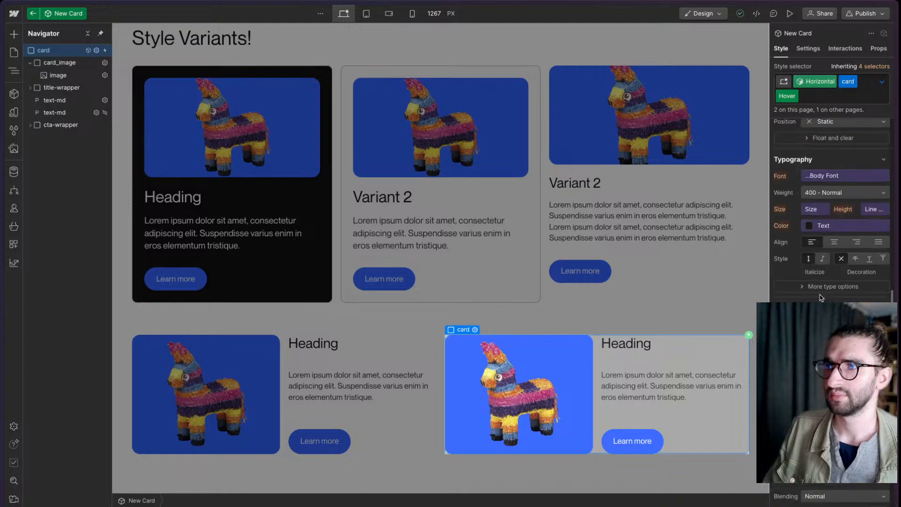
pyautogui.scroll(-5, 821, 297)
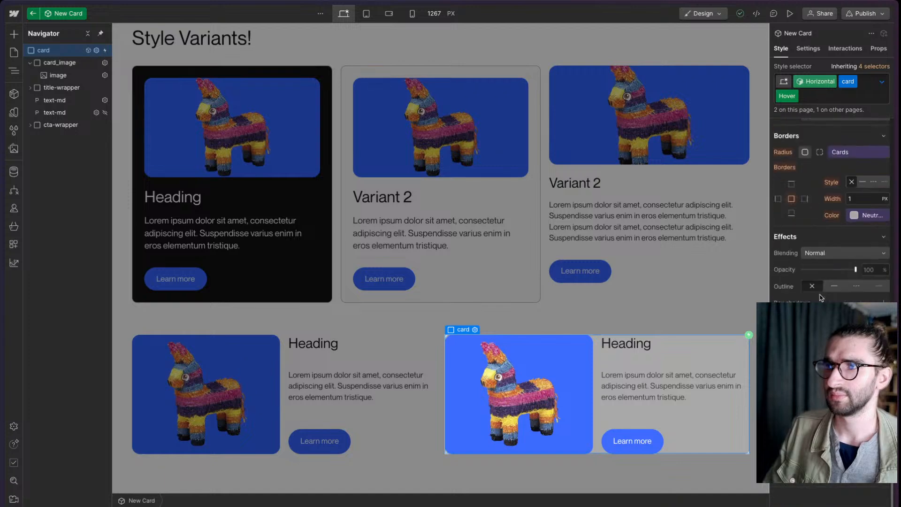
pyautogui.click(794, 97)
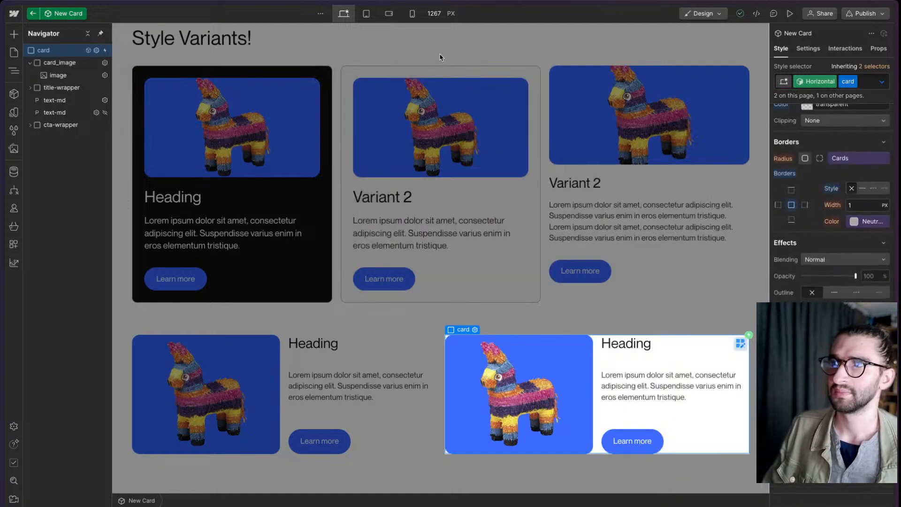
# - Reset the background color of the base New Card's hover state and exit the component
pyautogui.click(436, 79)
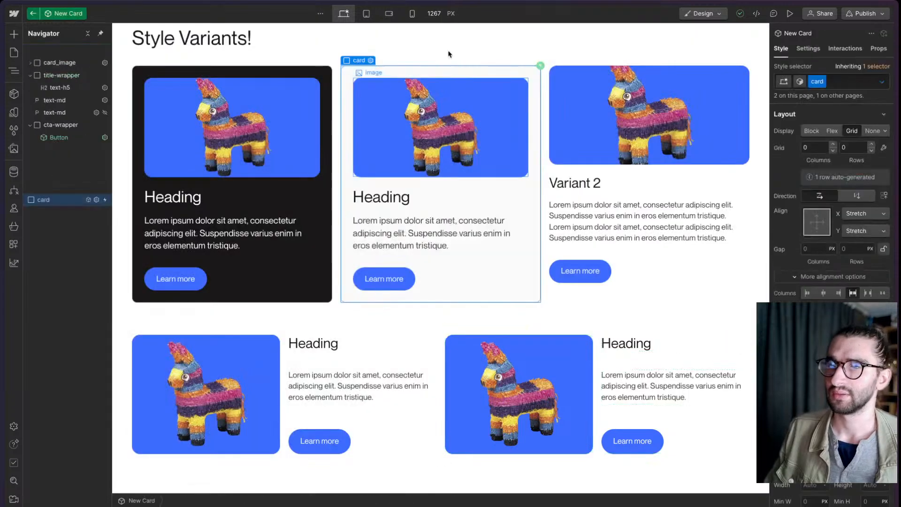
pyautogui.click(885, 81)
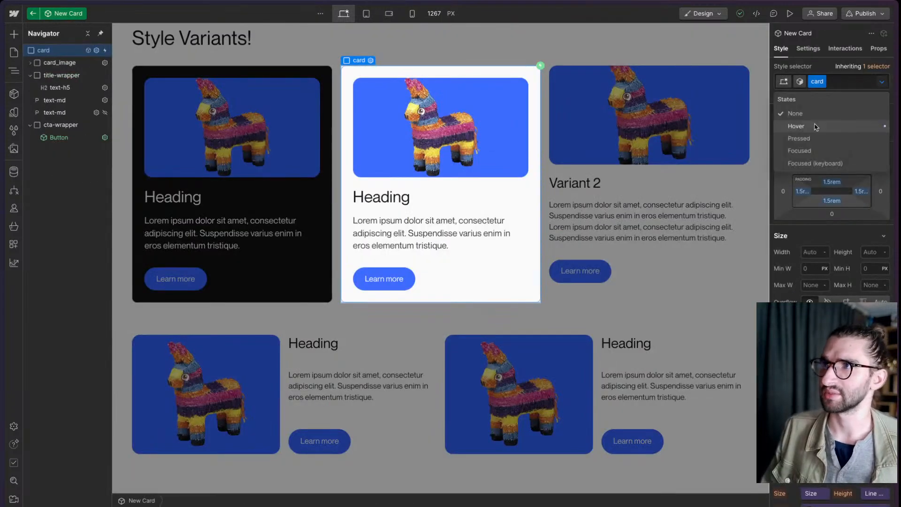
pyautogui.click(796, 125)
pyautogui.scroll(-10, 830, 212)
pyautogui.scroll(4, 828, 184)
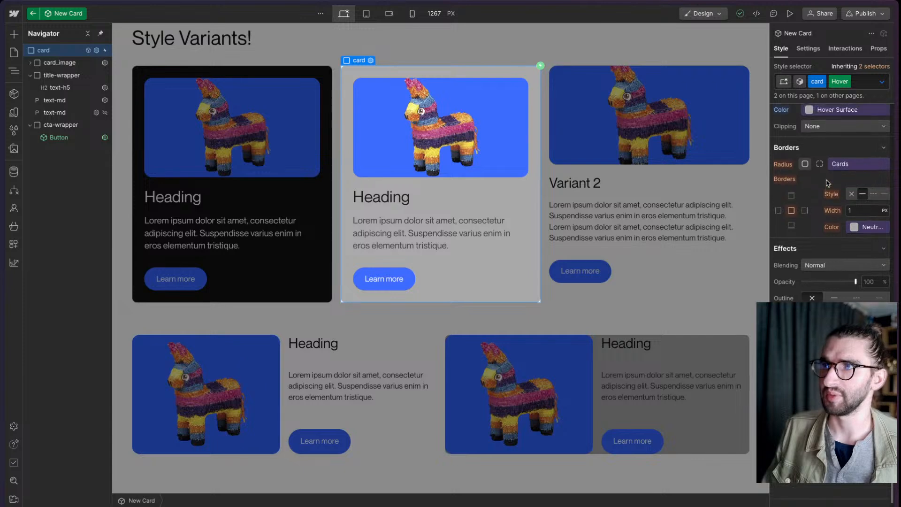
pyautogui.click(781, 160)
pyautogui.click(789, 174)
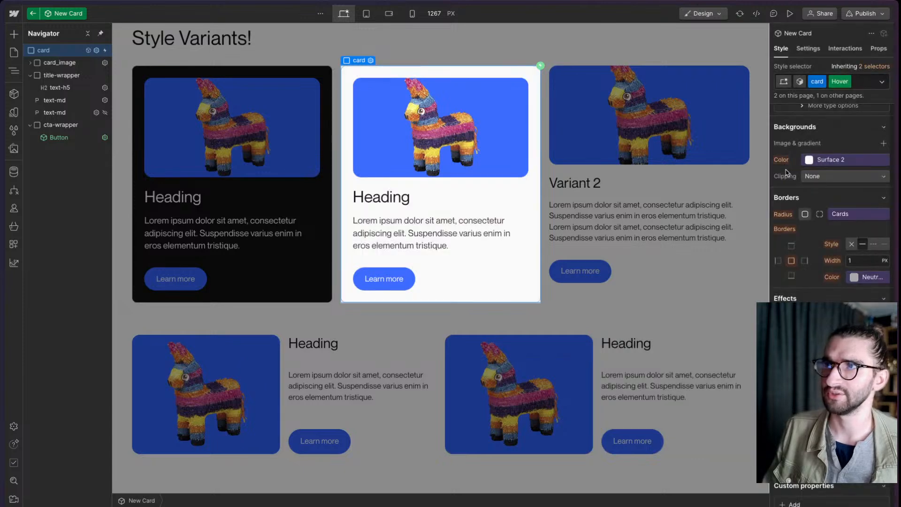
pyautogui.click(479, 37)
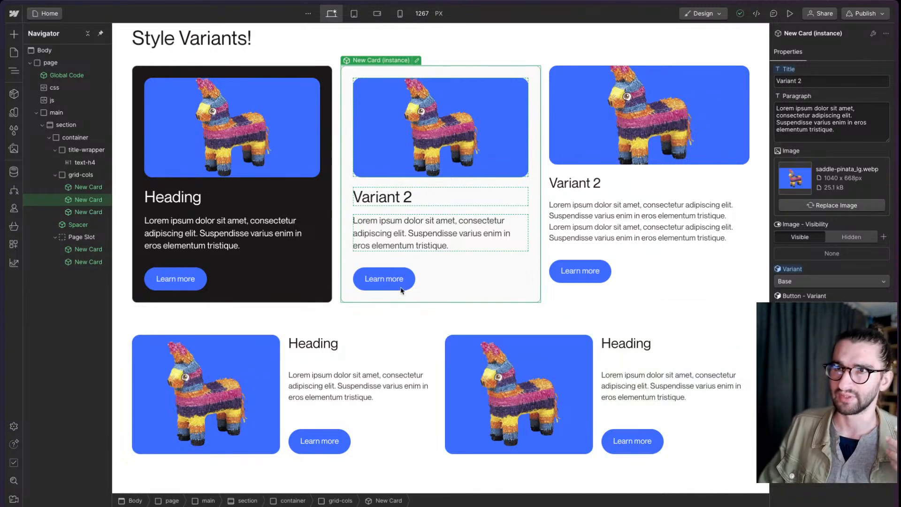
# - Check the combo class property of the Learn more button inside the second New Card and return to the page
pyautogui.doubleClick(413, 279)
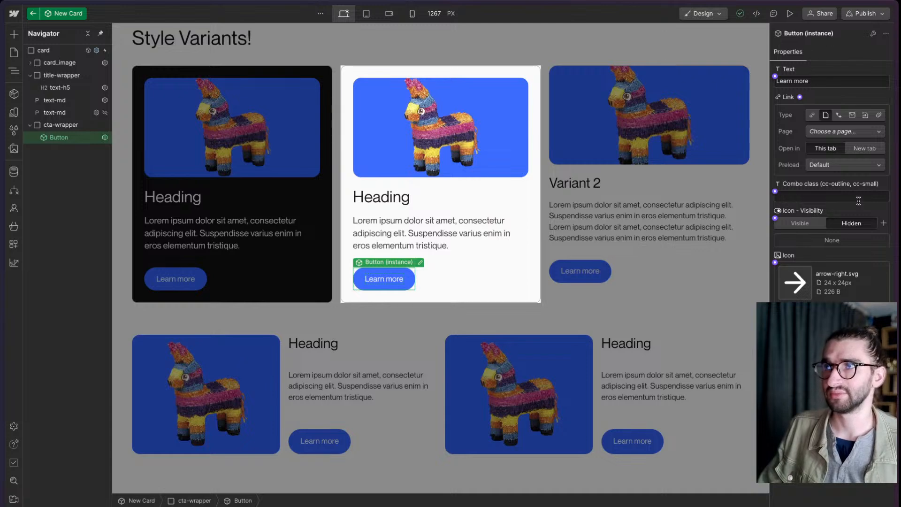
pyautogui.click(832, 193)
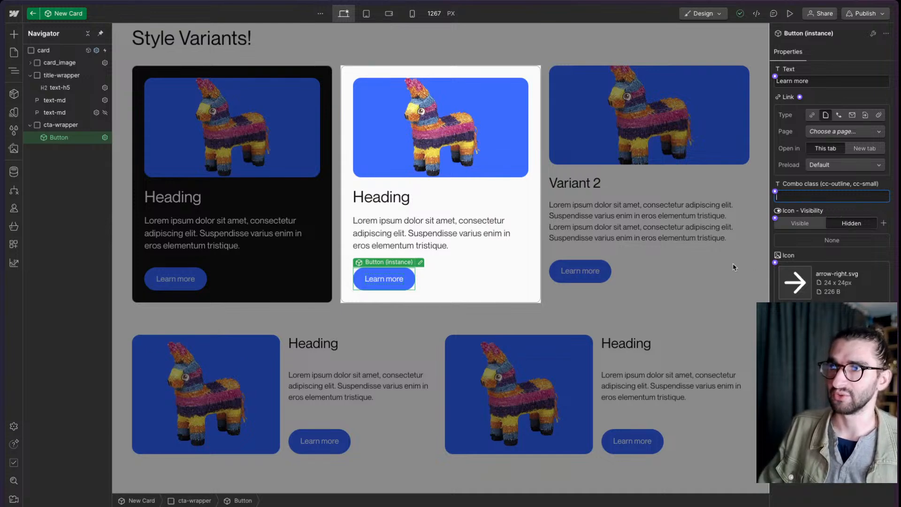
pyautogui.click(690, 308)
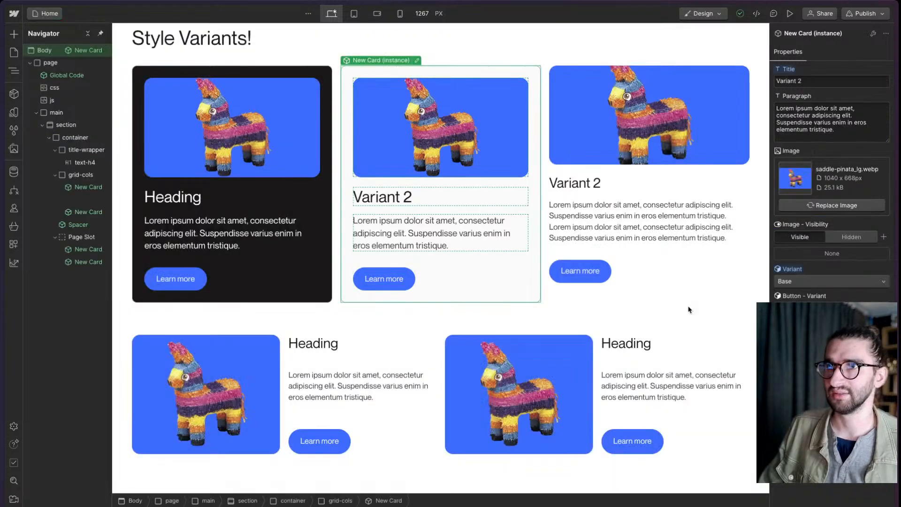
pyautogui.click(660, 298)
pyautogui.click(507, 280)
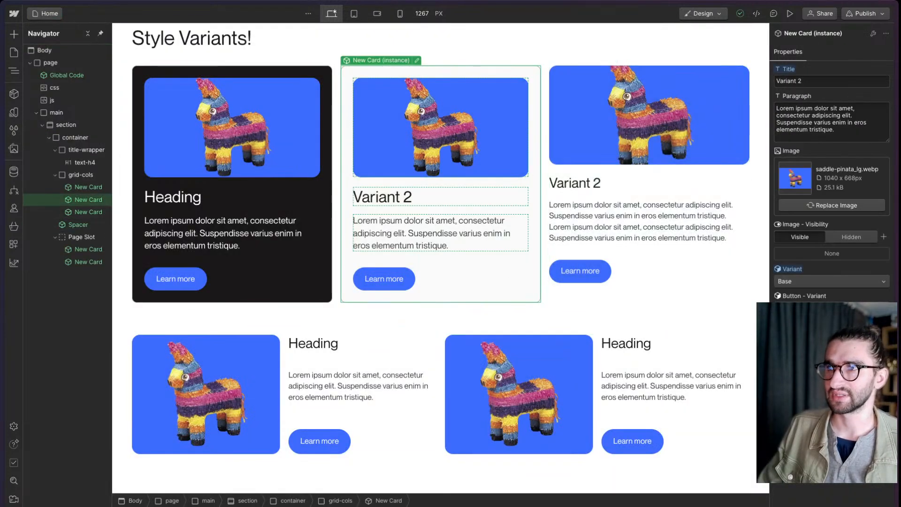